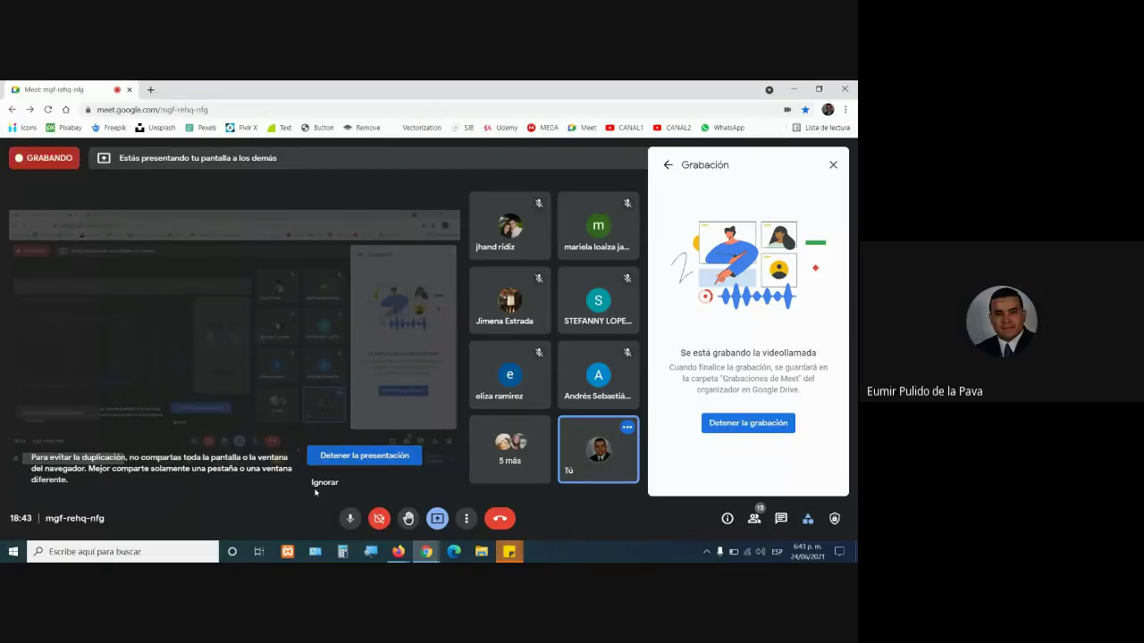
Step: Switch from the Meet call to the Moodle course page in Firefox
left_click(399, 551)
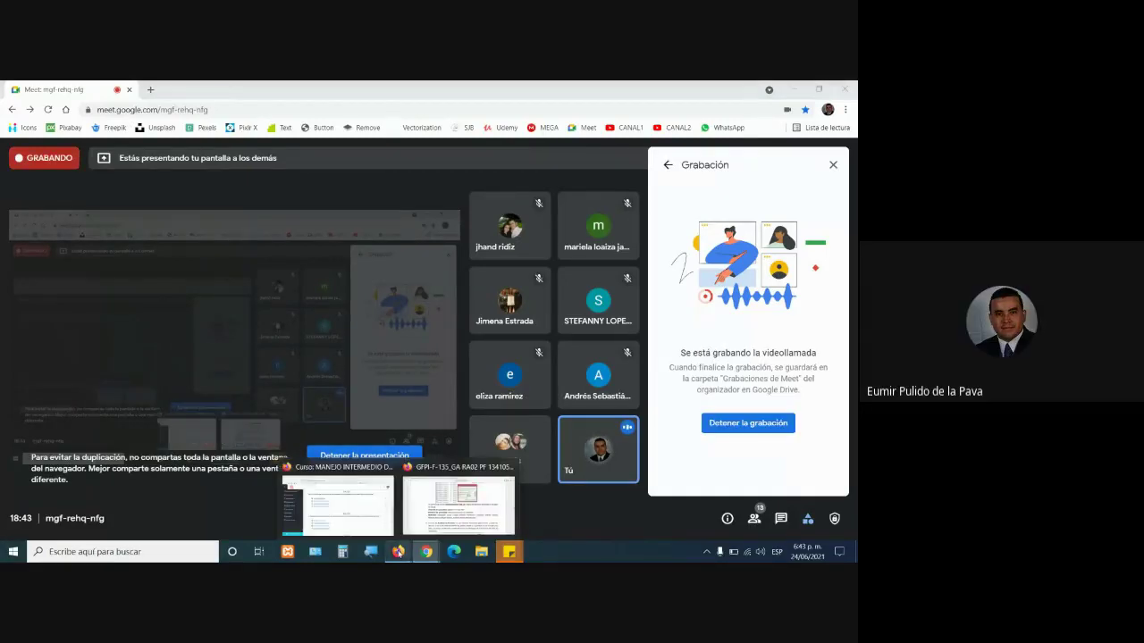
left_click(338, 505)
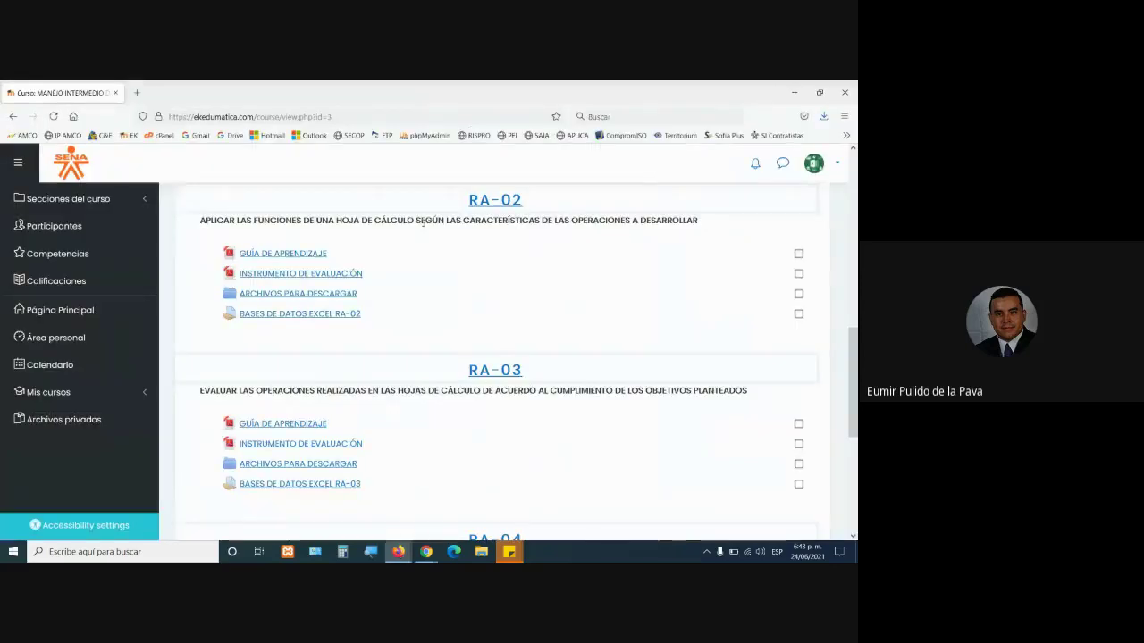
Step: Open Filtros avanzados.xlsx from RA-02's ARCHIVOS PARA DESCARGAR folder in Excel
left_click(289, 295)
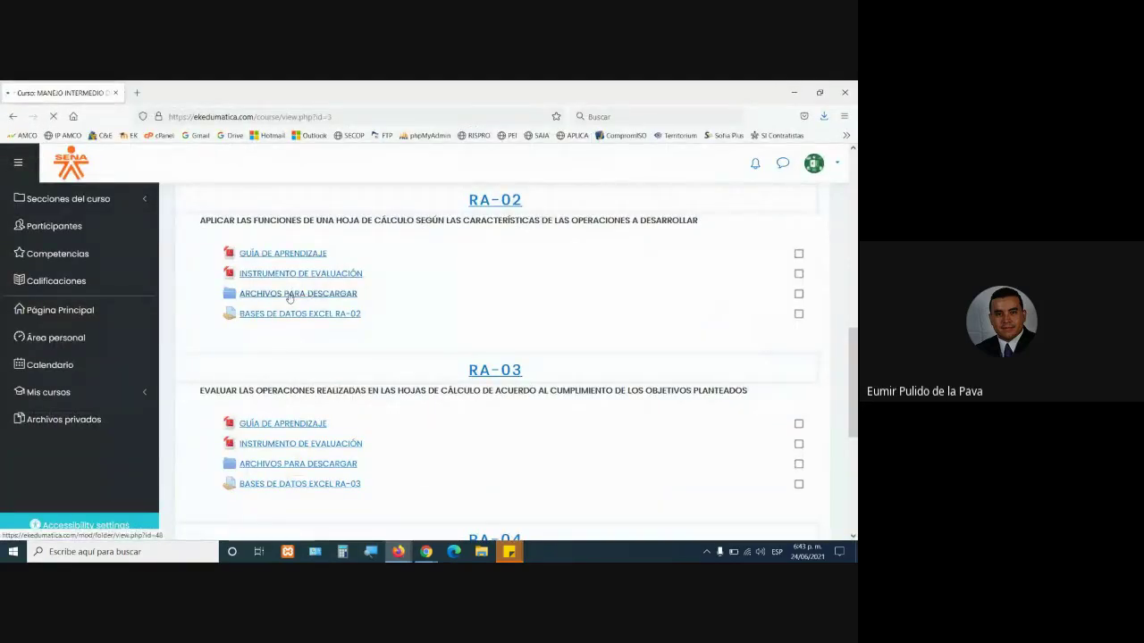
scroll(326, 428, "down", 3)
scroll(326, 428, "down", 2)
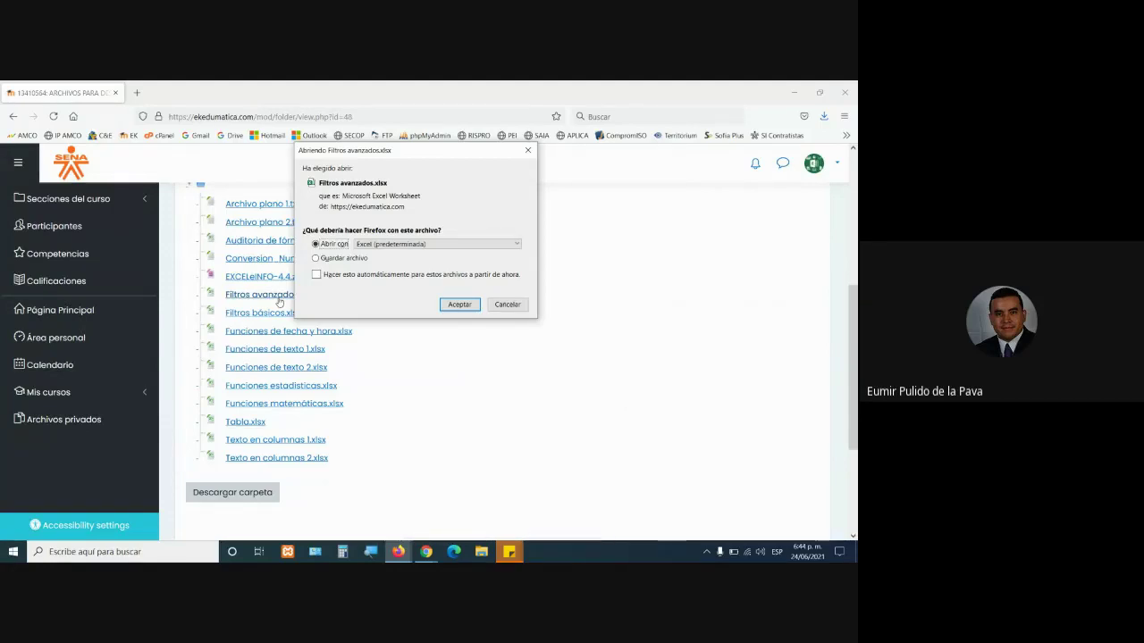
left_click(460, 305)
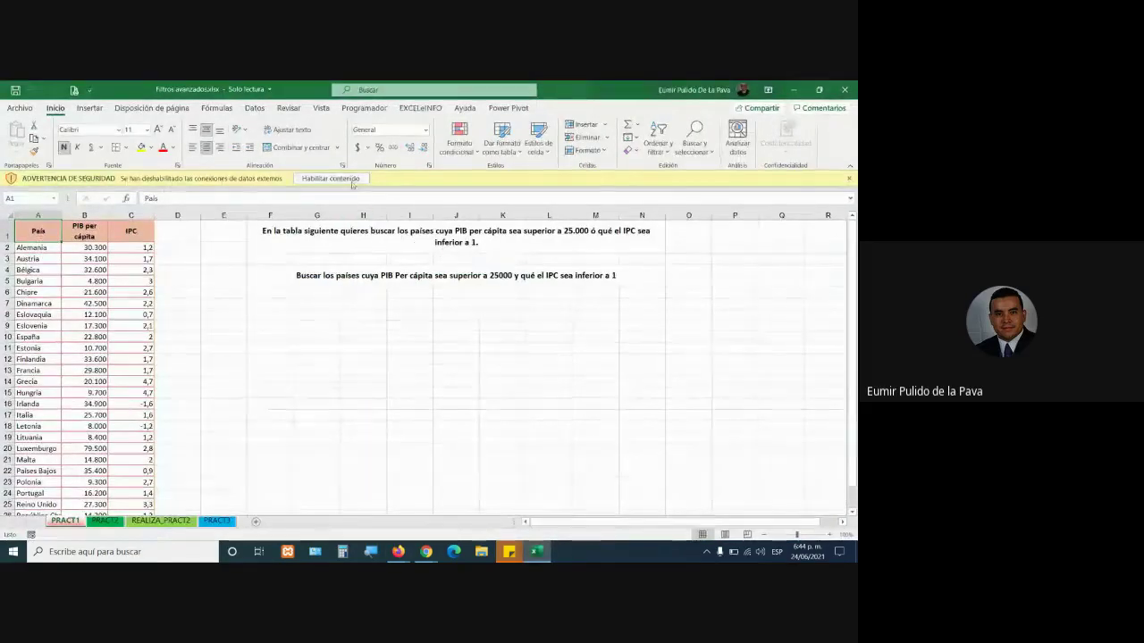
Step: Enable content, then enlarge the F1 title to size 20 with a yellow fill
left_click(353, 180)
left_click(456, 222)
left_click(158, 129)
left_click(158, 130)
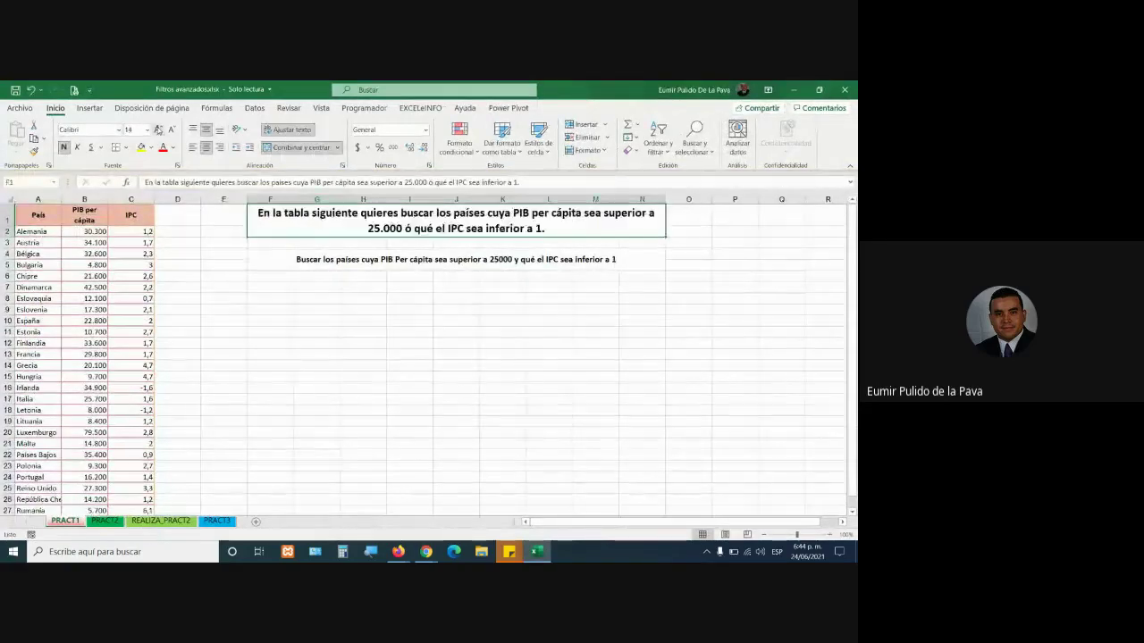
left_click(157, 129)
left_click(157, 130)
Step: Enlarge the F4 instruction to size 20, heighten row 5, and fill it light blue
left_click(158, 129)
left_click(141, 147)
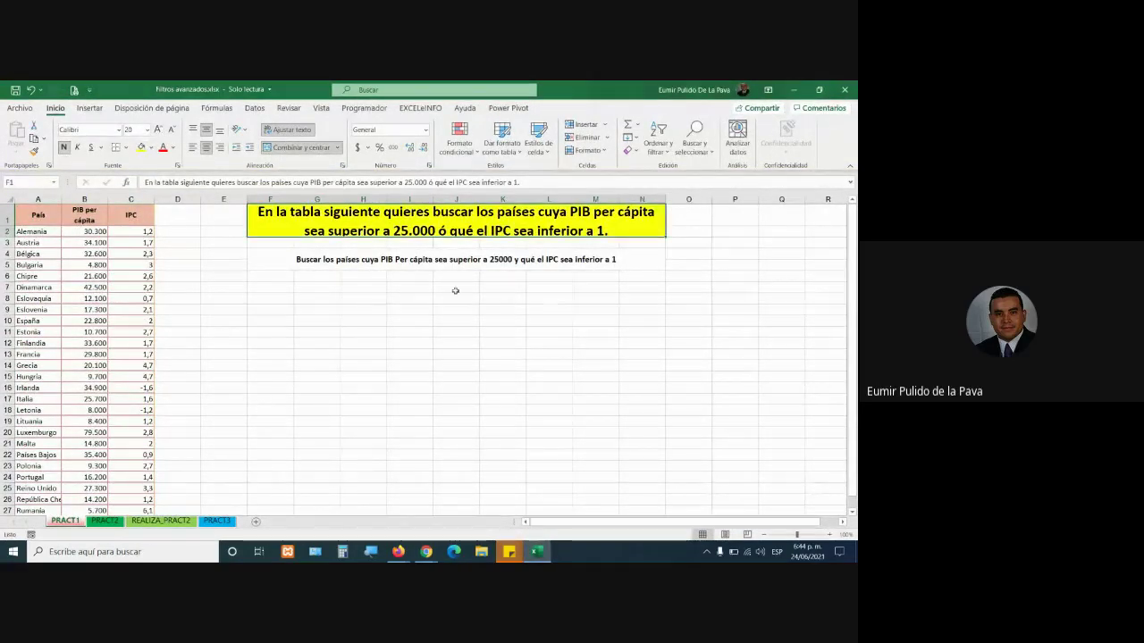
left_click(382, 255)
left_click(157, 130)
left_click(158, 130)
left_click(157, 130)
left_click(157, 130)
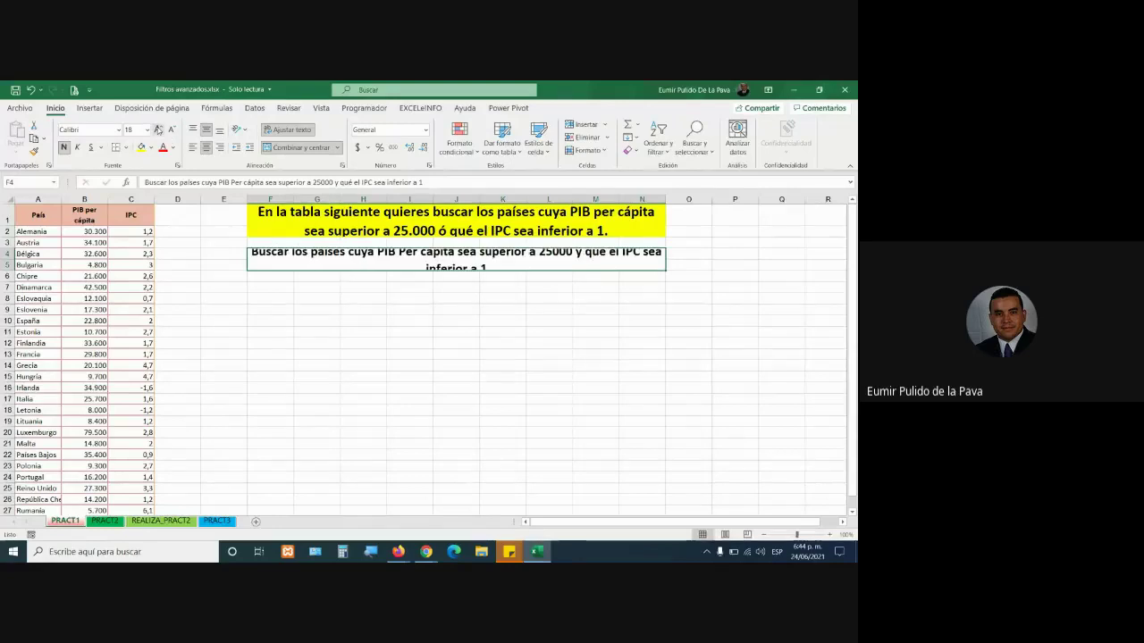
left_click_drag(7, 270, 7, 284)
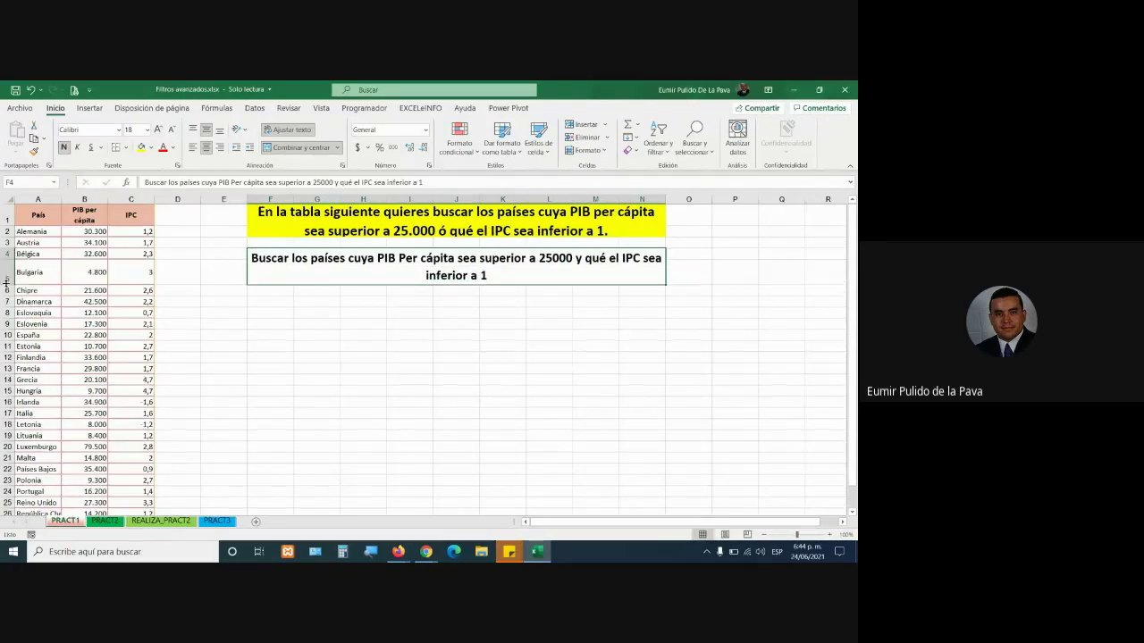
left_click(150, 148)
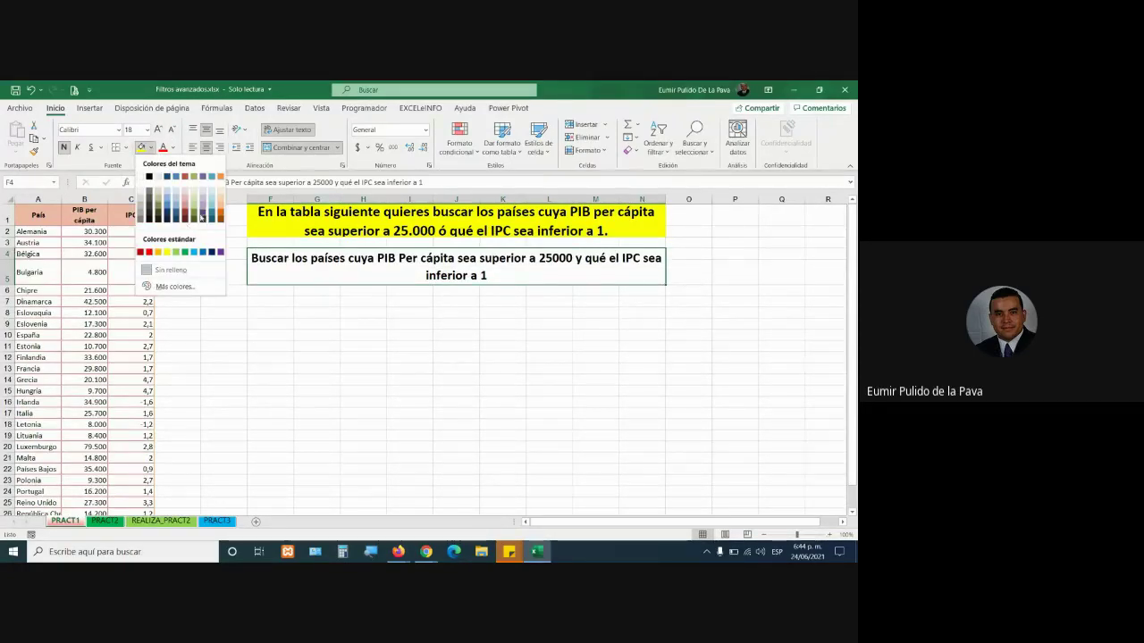
left_click(202, 216)
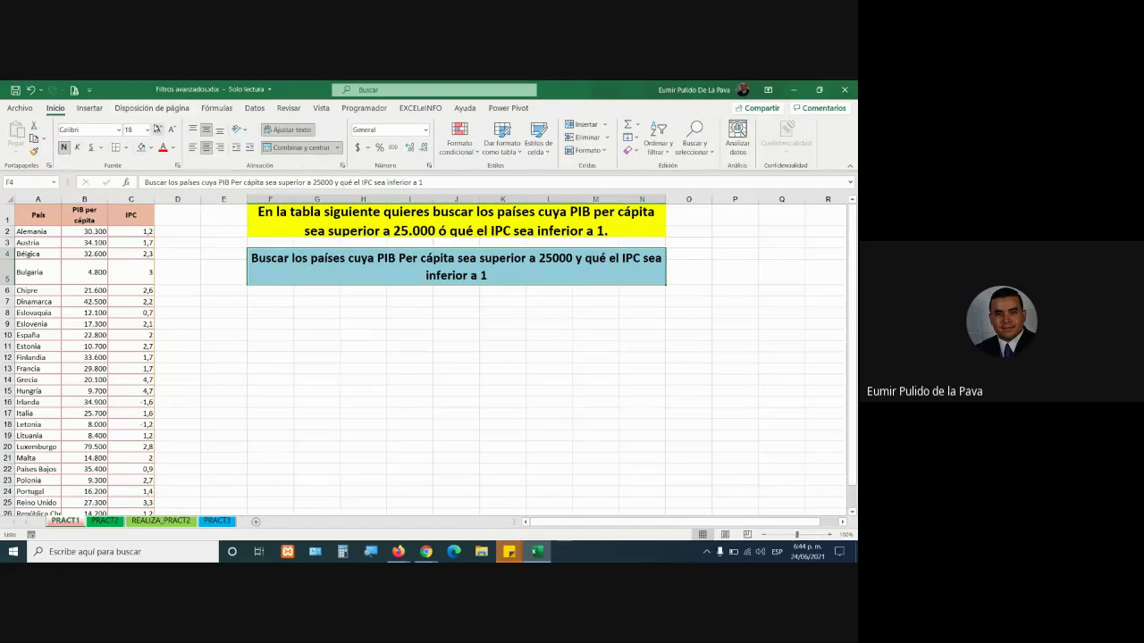
left_click(157, 130)
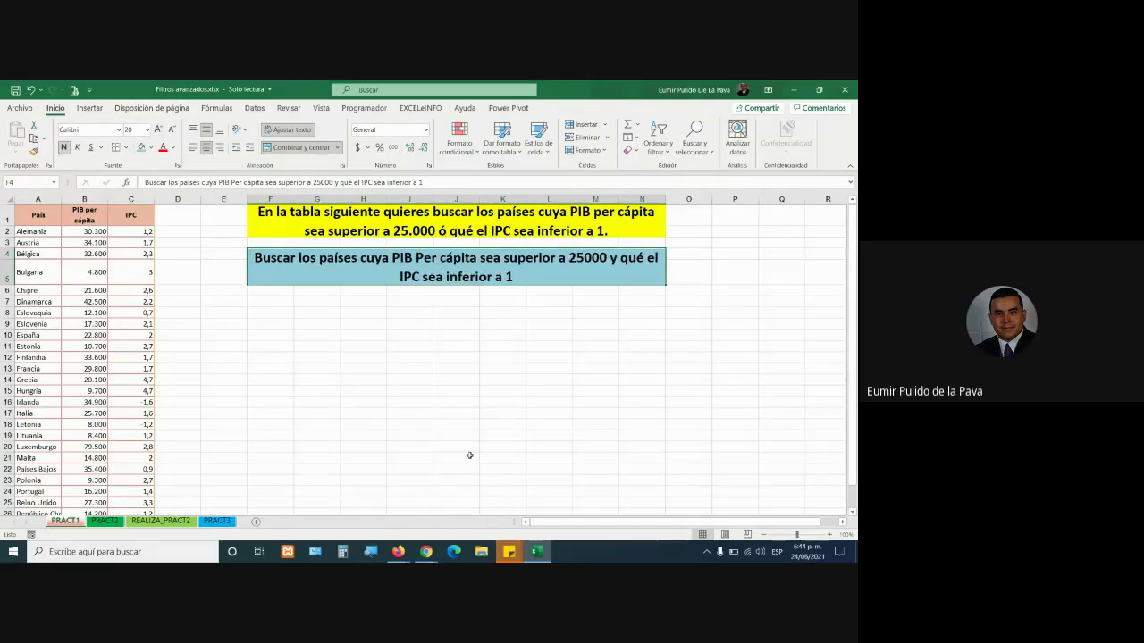
Step: Return to the Google Meet call and show its chat messages
left_click(427, 551)
left_click(364, 500)
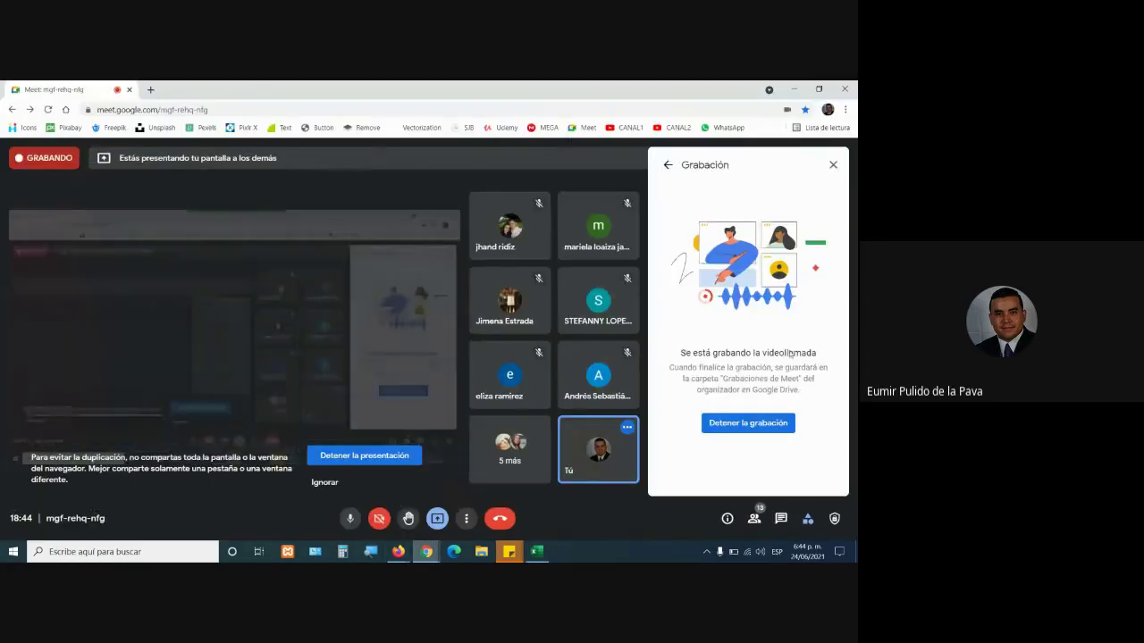
left_click(781, 519)
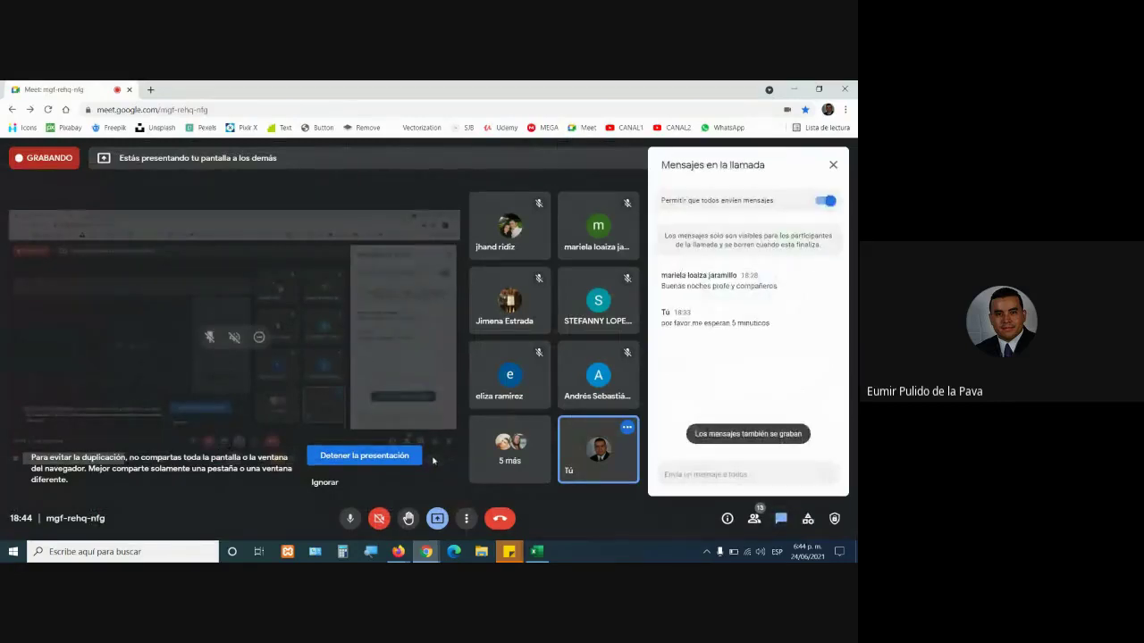
Step: Bring the workbook back, select column B, and highlight 'IPC sea inferior a 1' in F4
mouse_move(536, 551)
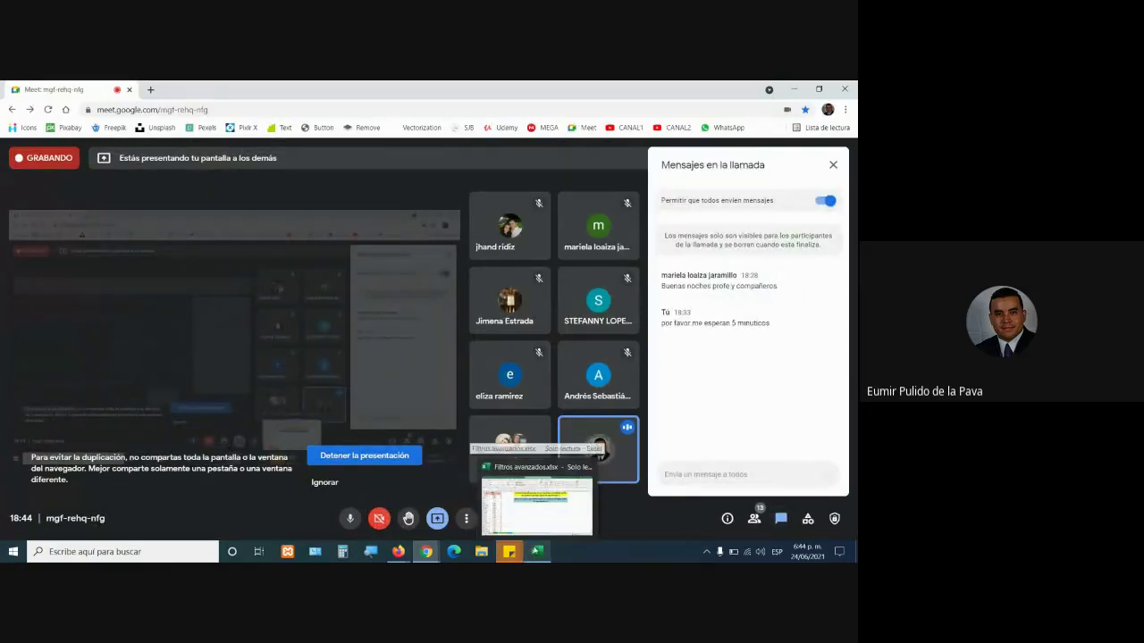
left_click(511, 467)
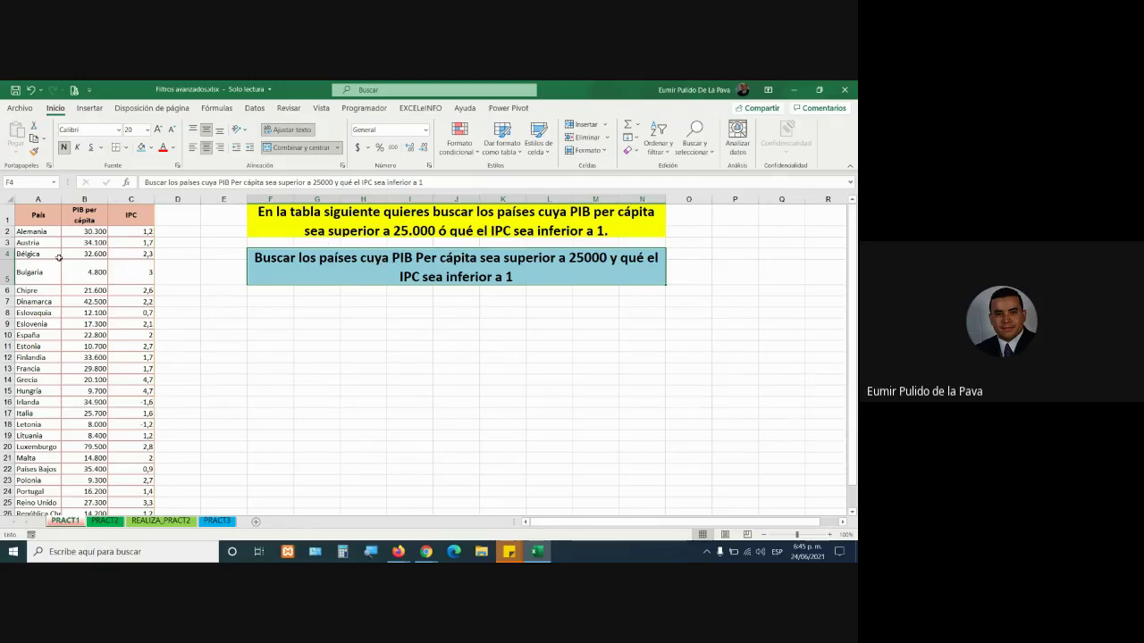
left_click(92, 198)
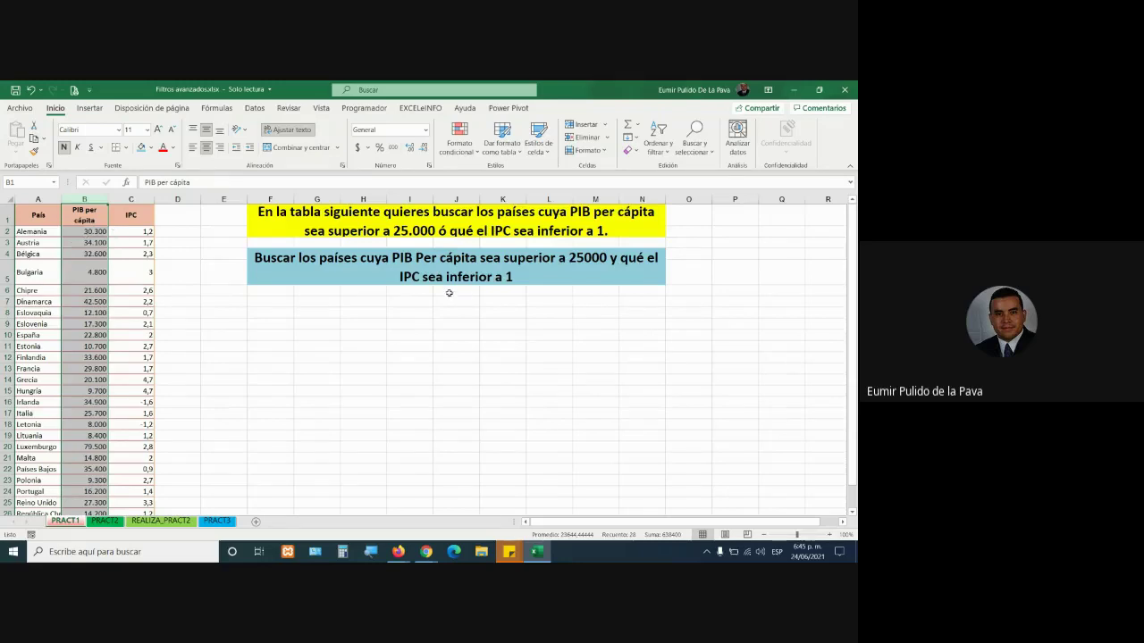
double_click(549, 259)
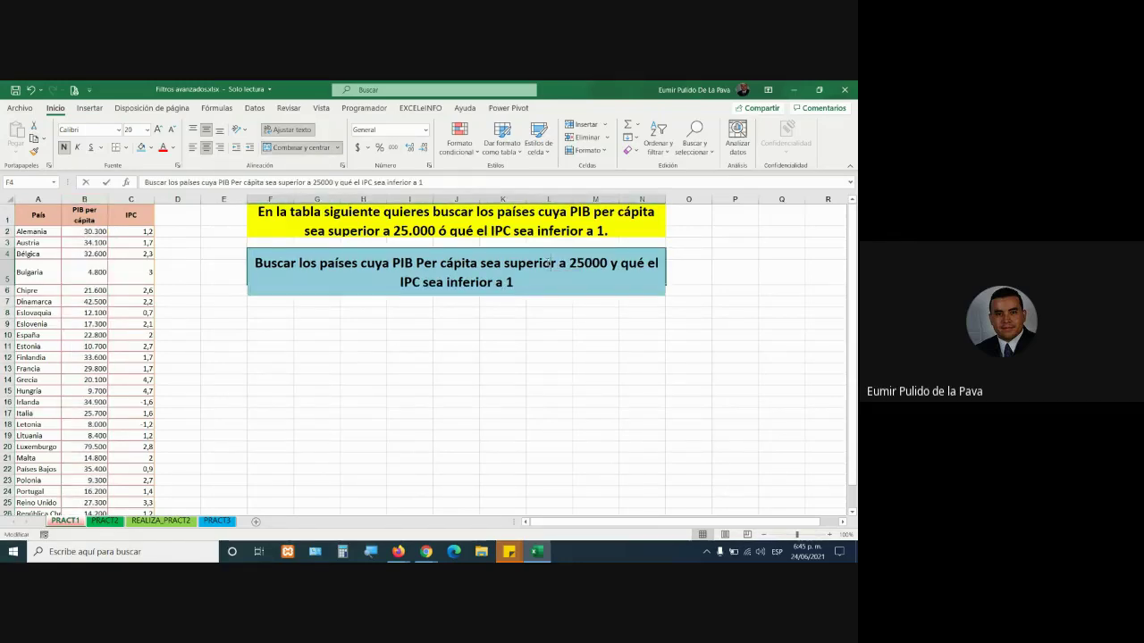
left_click_drag(659, 263, 561, 282)
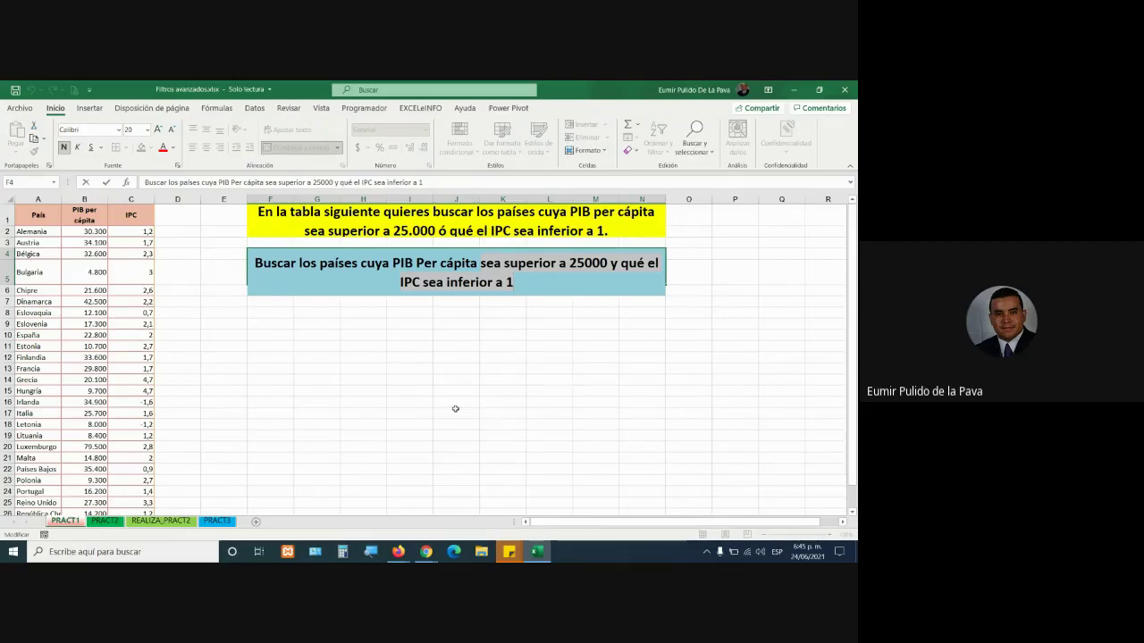
Step: Turn on AutoFilter and filter PIB per cápita to greater than 25000
left_click(91, 217)
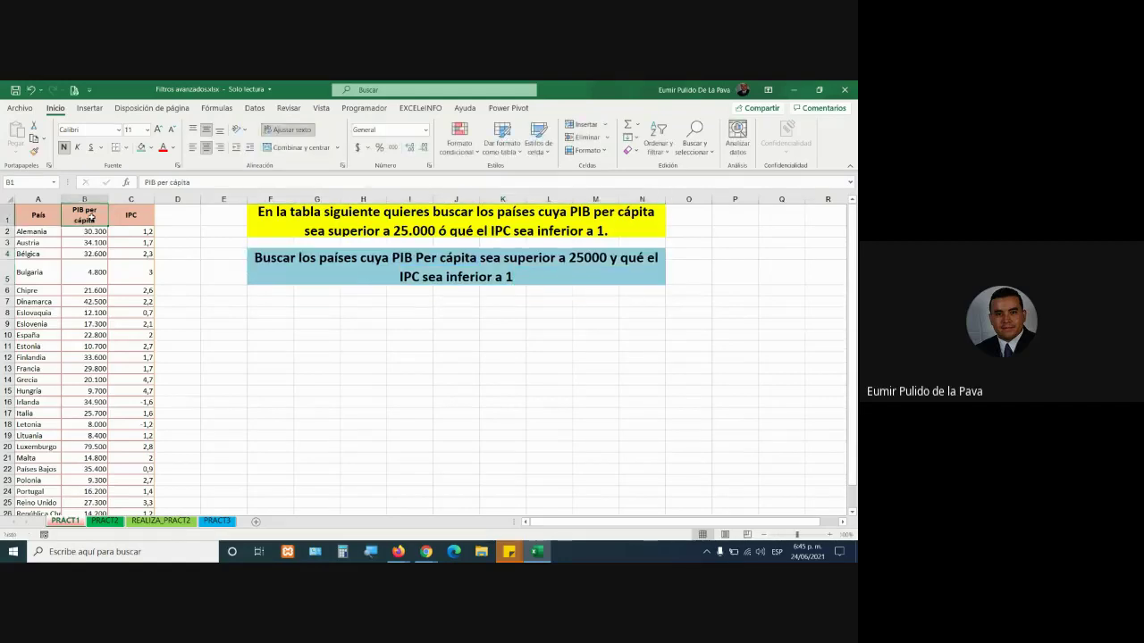
key("ctrl+shift+l")
left_click(103, 221)
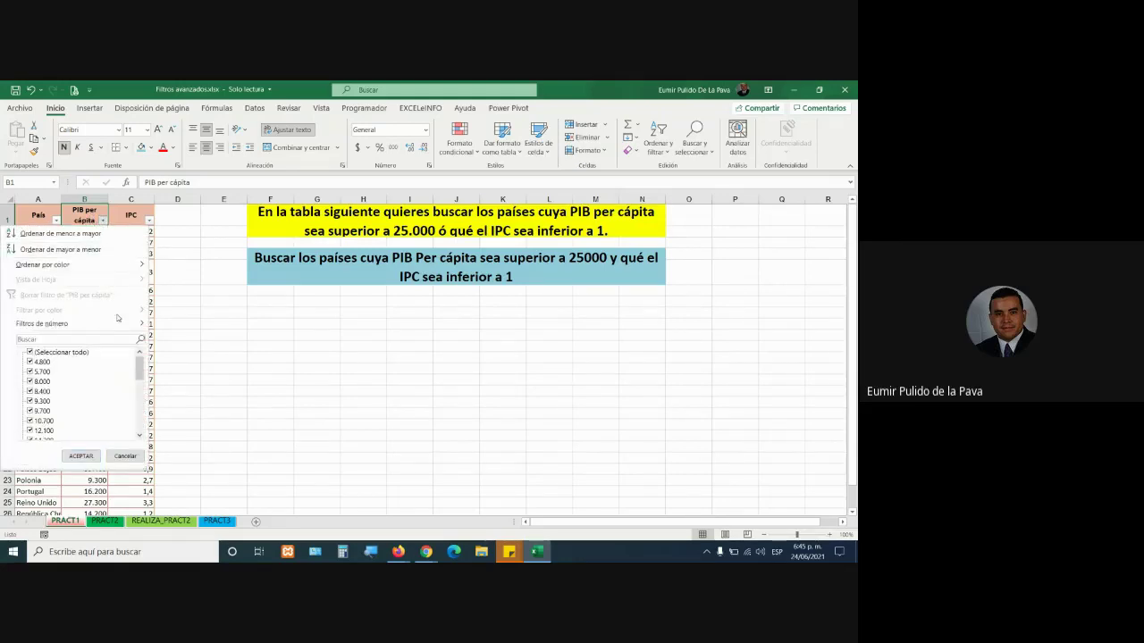
mouse_move(118, 323)
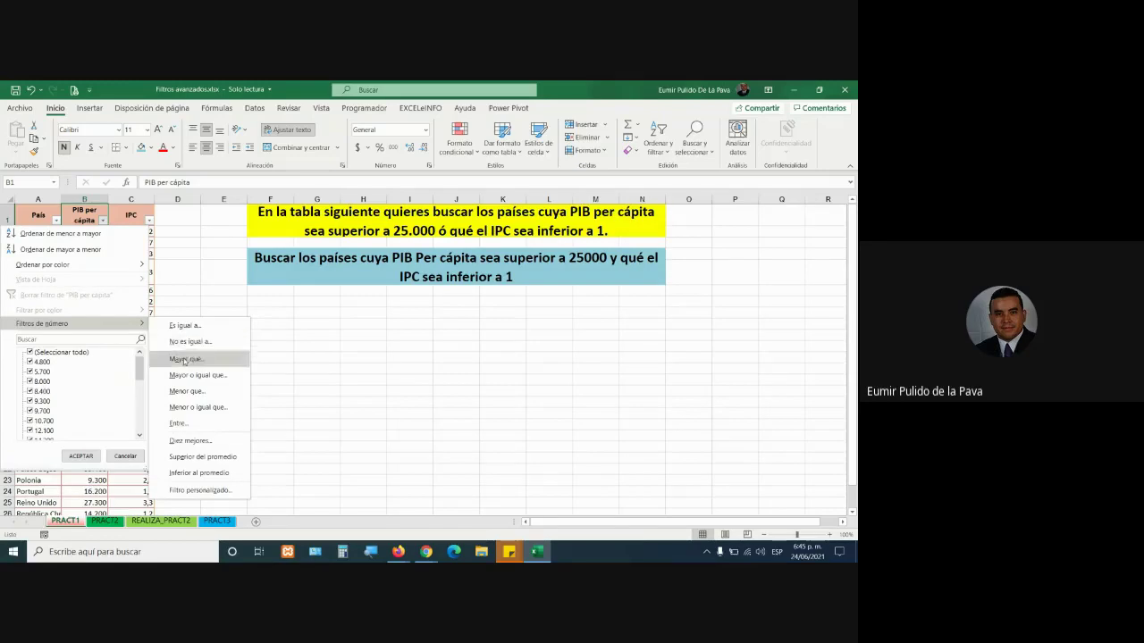
left_click(184, 359)
type("25000")
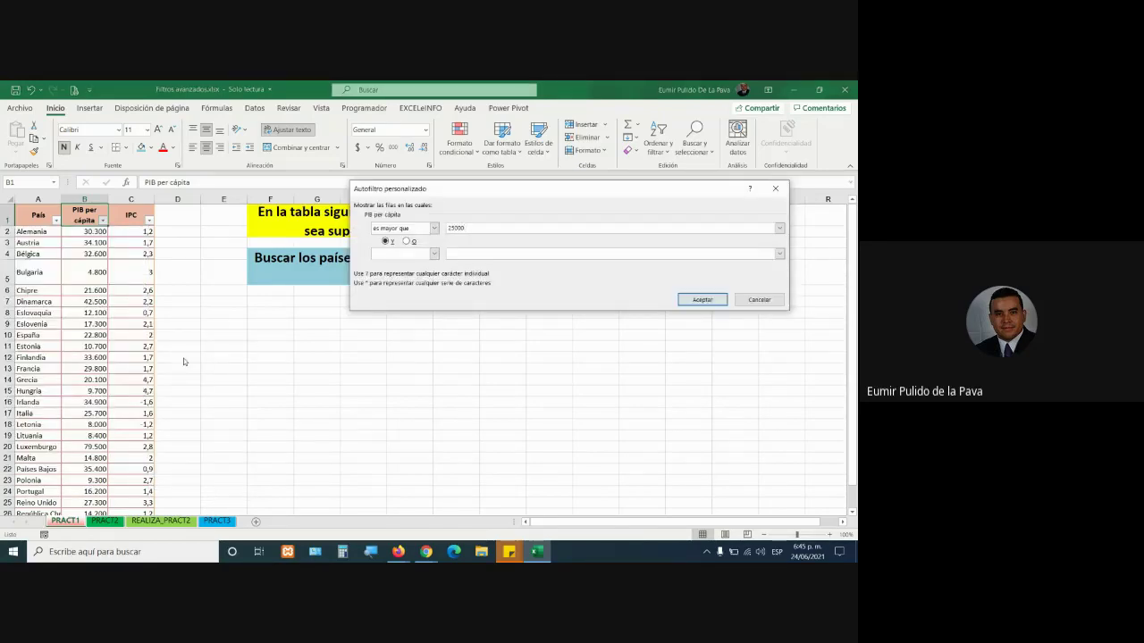
key("Return")
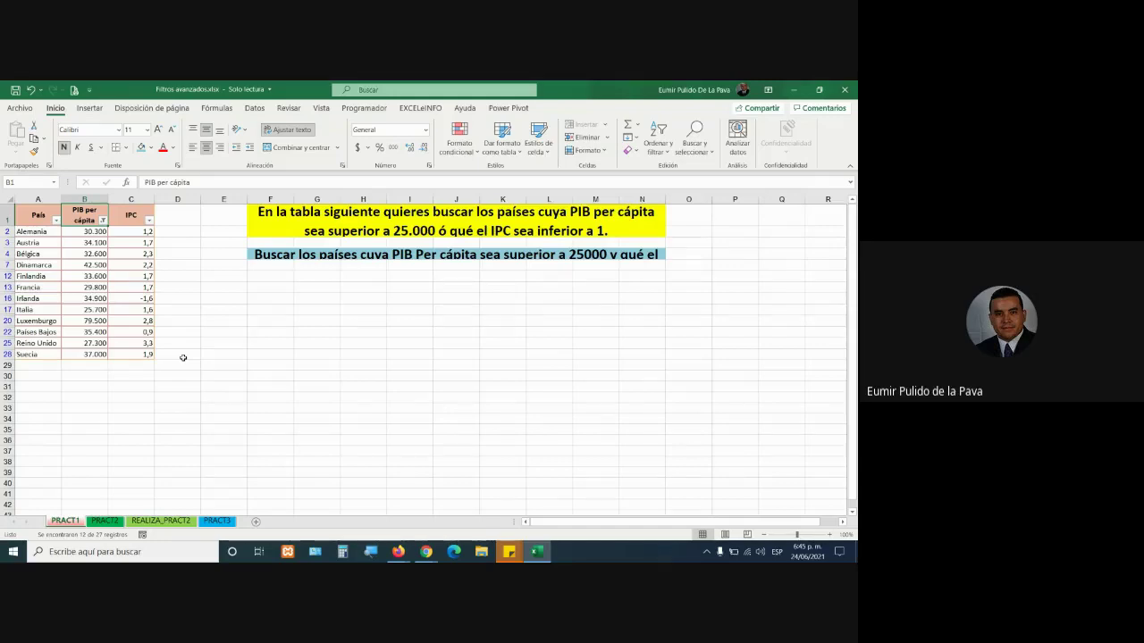
left_click(93, 196)
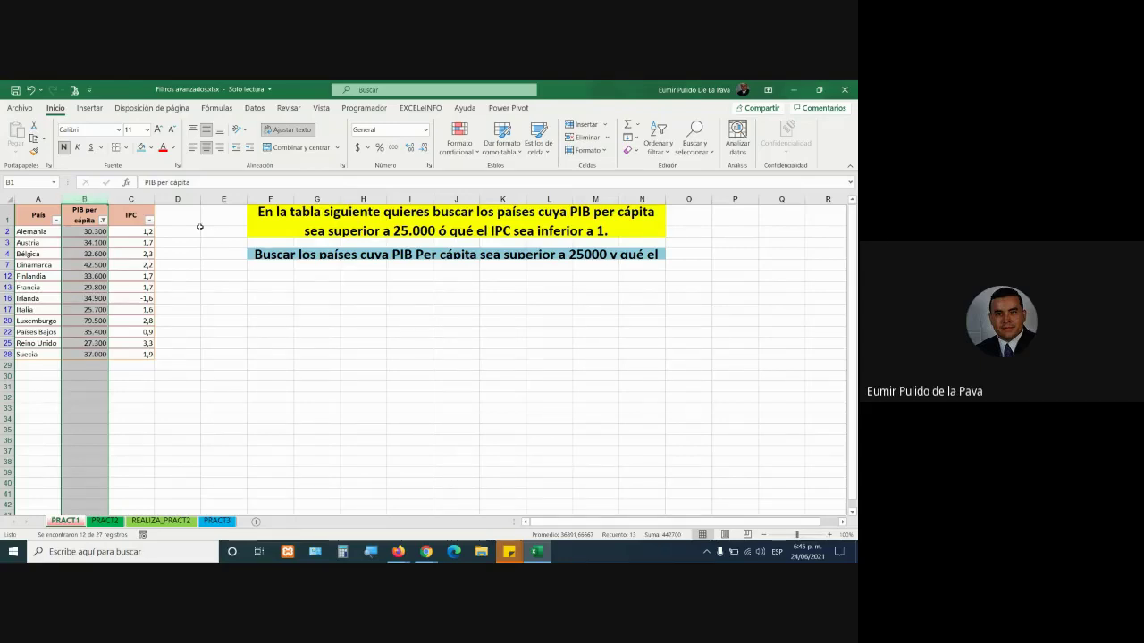
Step: Filter IPC to less than 1, leaving the Irlanda and Países Bajos rows
left_click(149, 220)
mouse_move(125, 323)
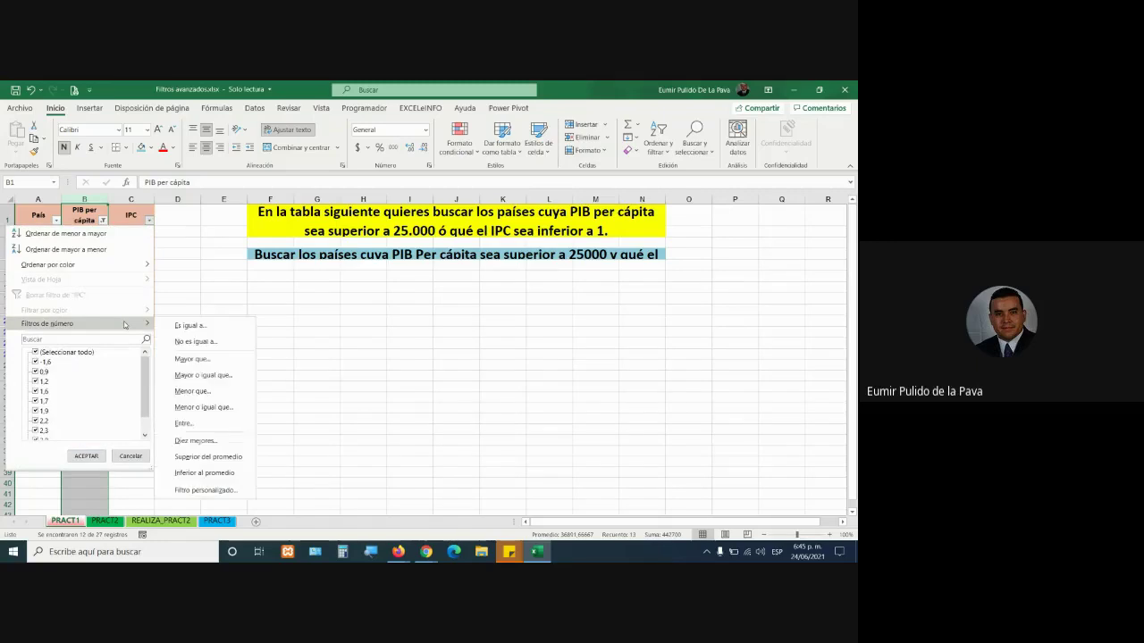
left_click(202, 390)
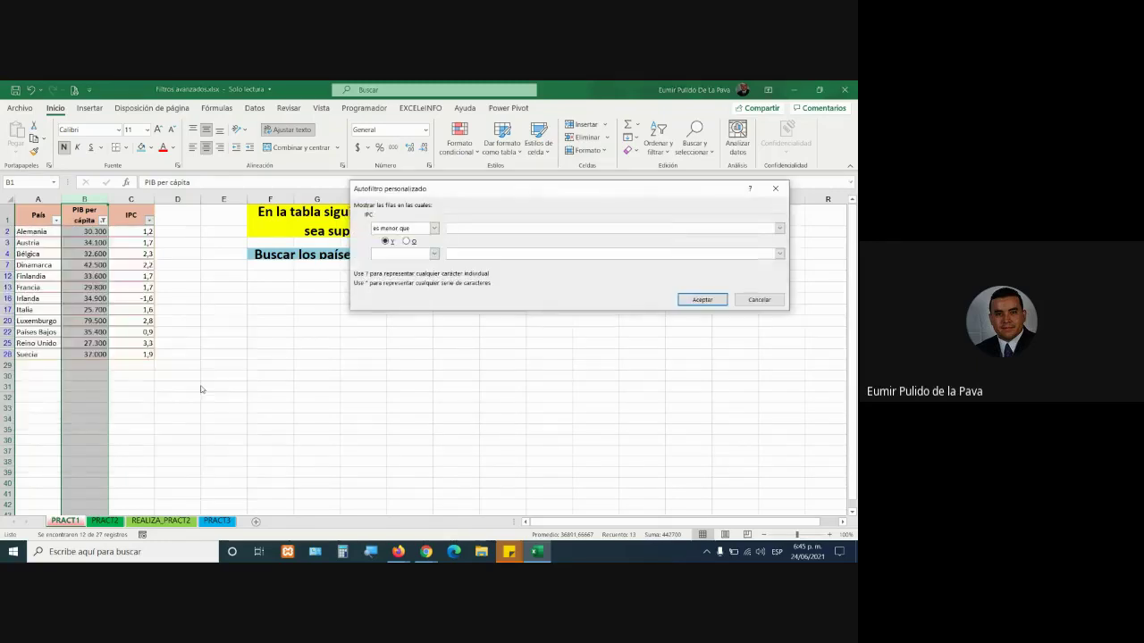
type("1")
key("Return")
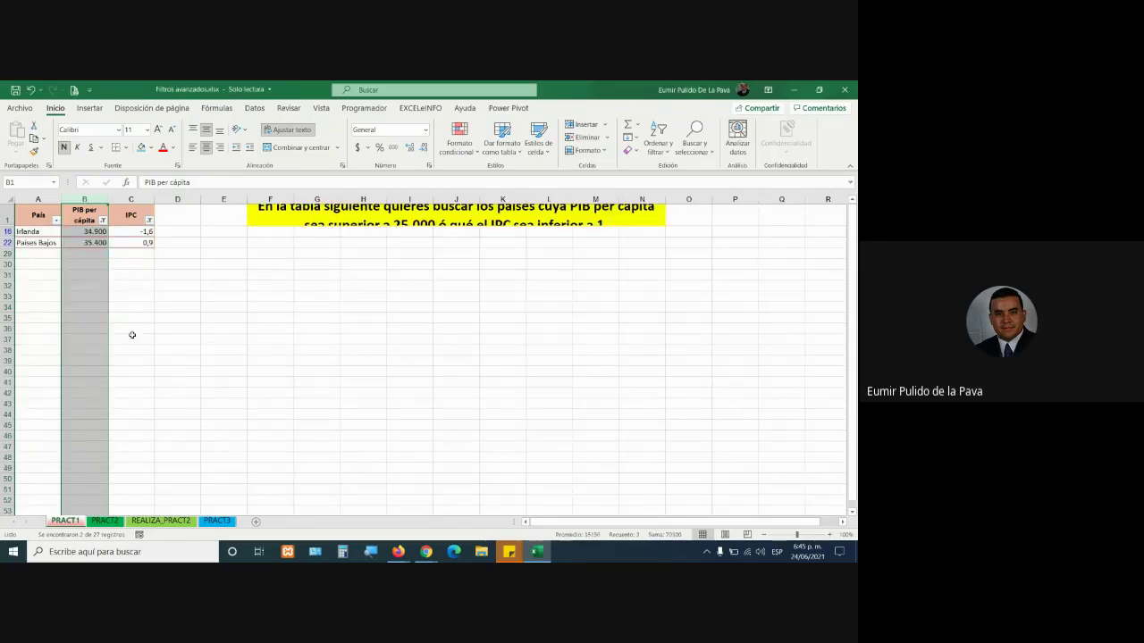
left_click_drag(35, 232, 130, 242)
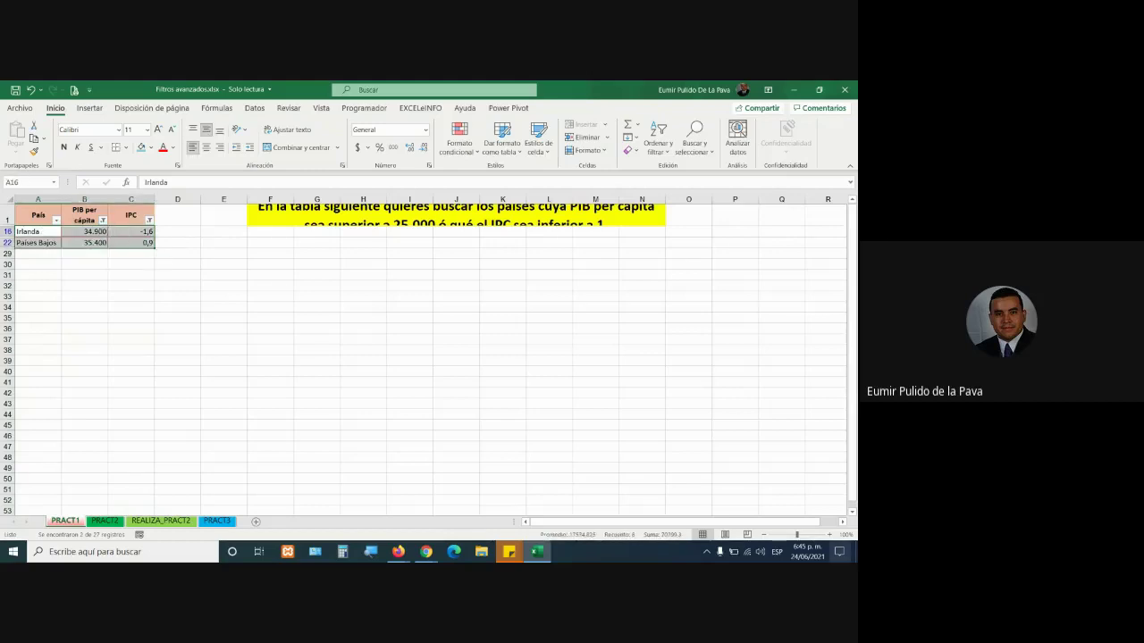
Step: Zoom in and clear both the PIB per cápita and IPC filters
left_click(830, 534)
left_click(830, 534)
left_click(830, 535)
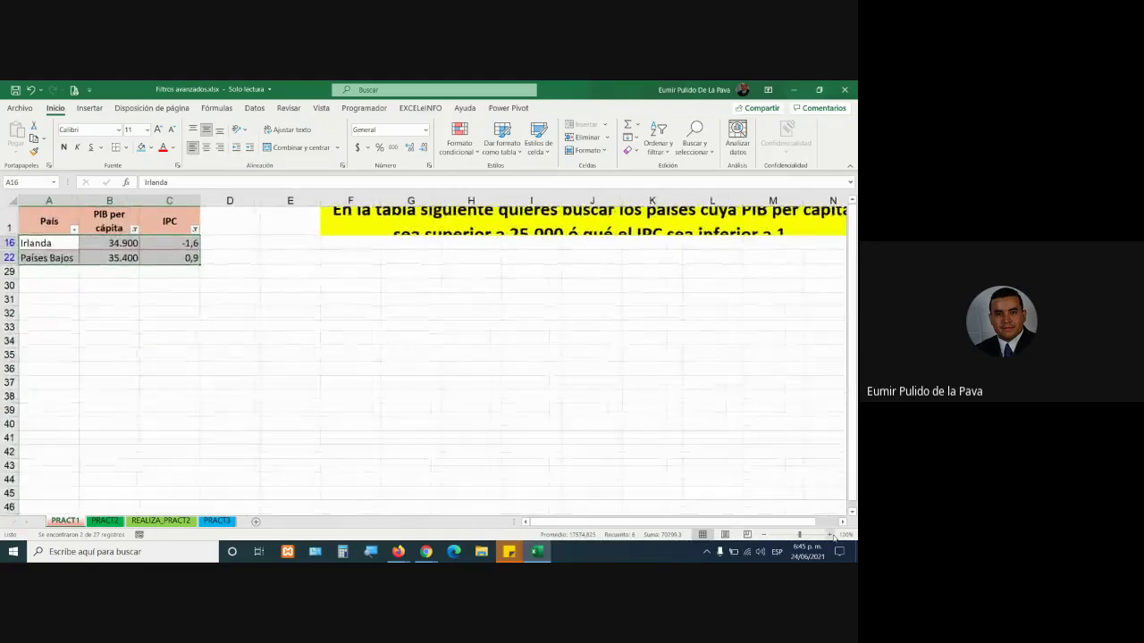
left_click(830, 535)
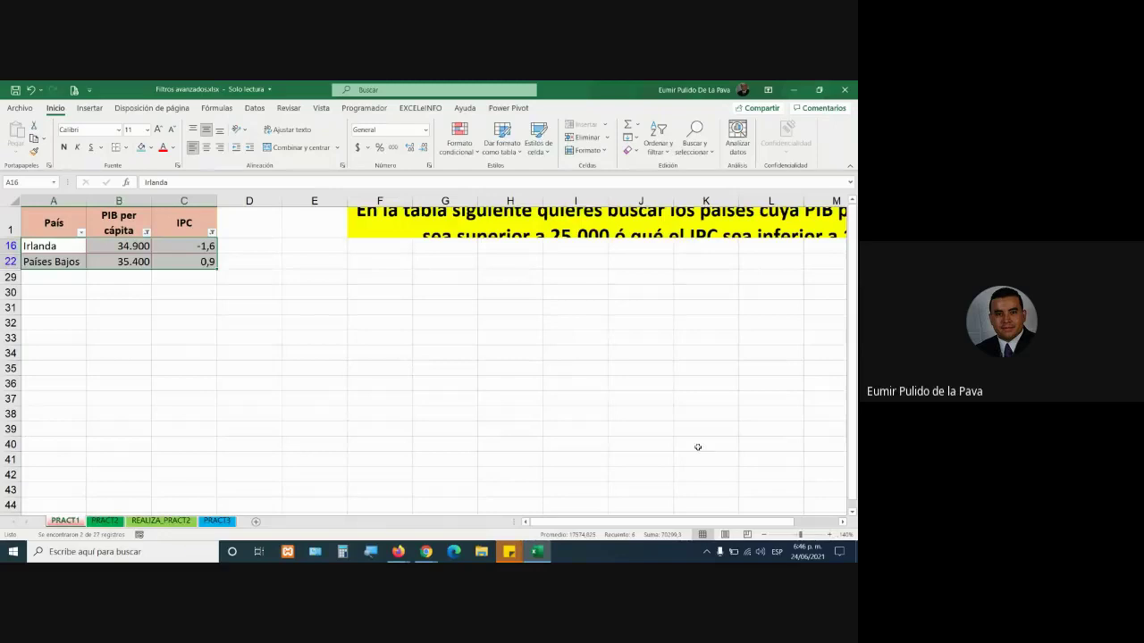
left_click(146, 232)
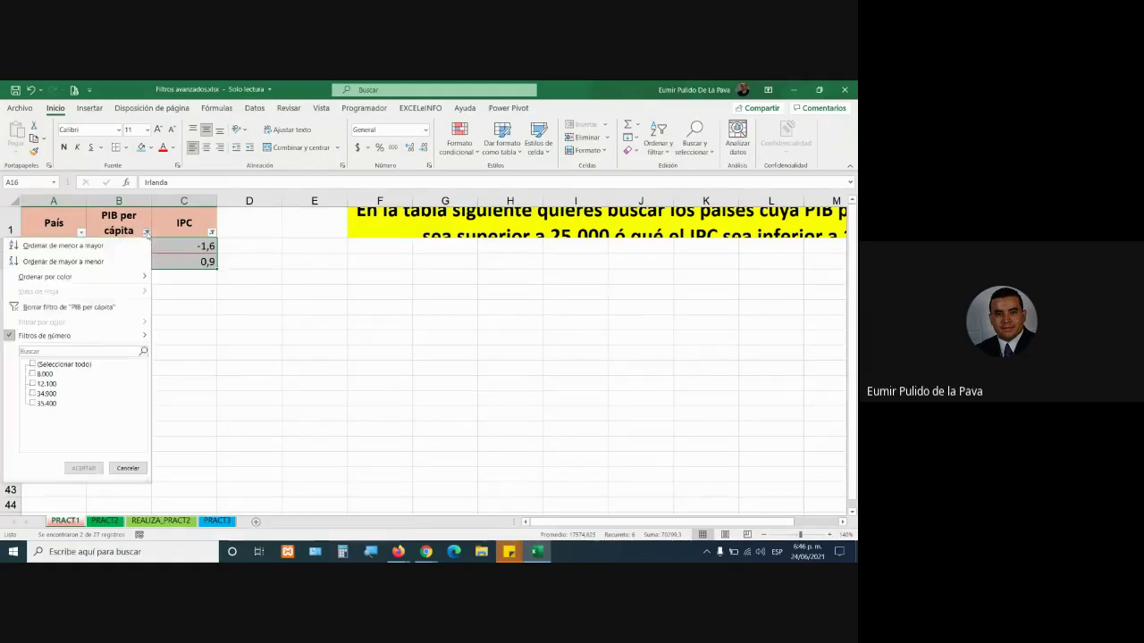
left_click(113, 307)
left_click(212, 233)
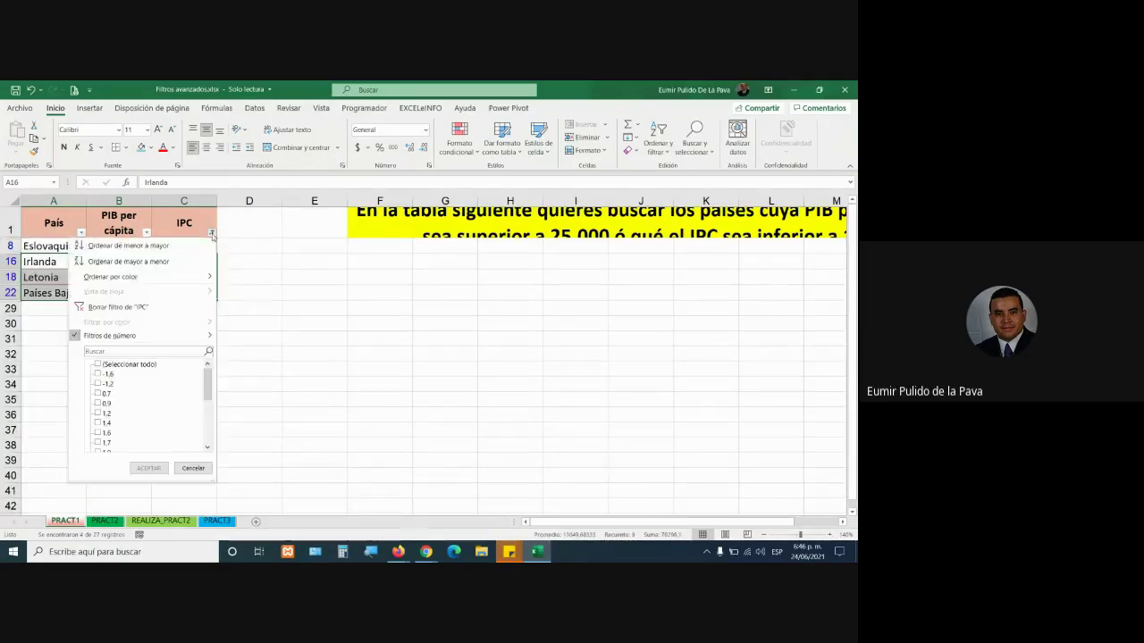
left_click(117, 307)
left_click(645, 310)
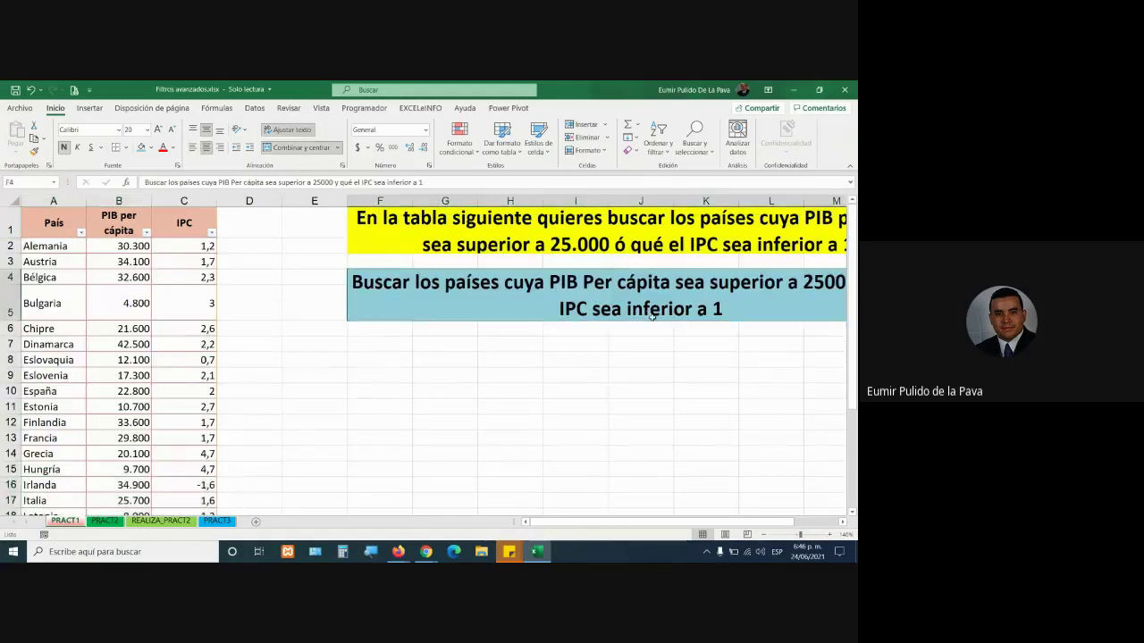
left_click_drag(608, 523, 670, 523)
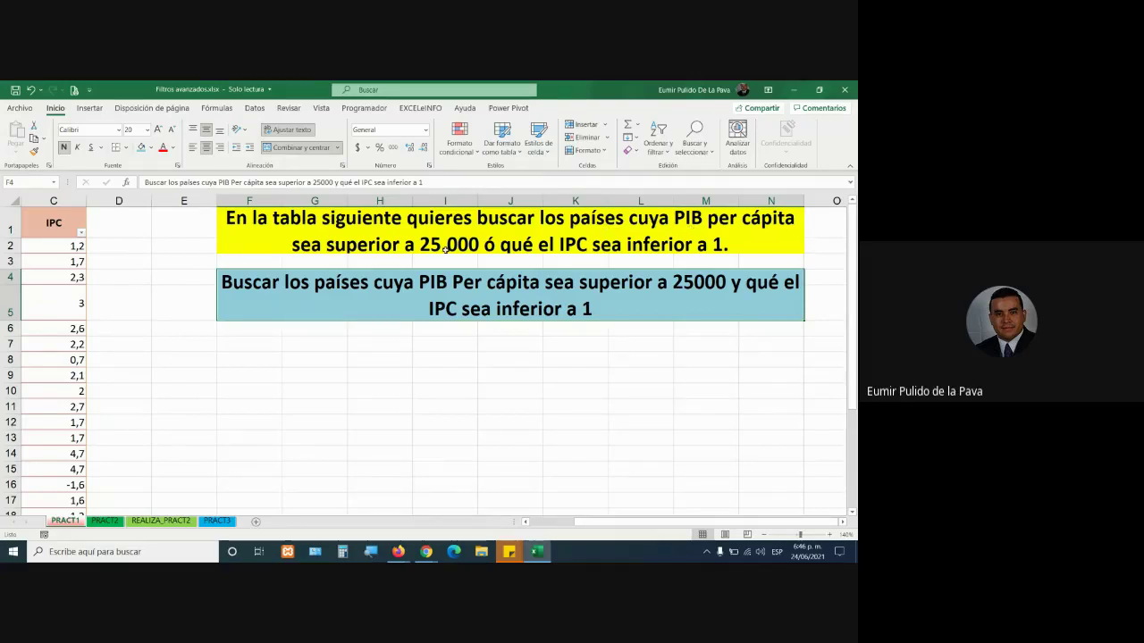
double_click(473, 242)
left_click_drag(457, 252, 735, 259)
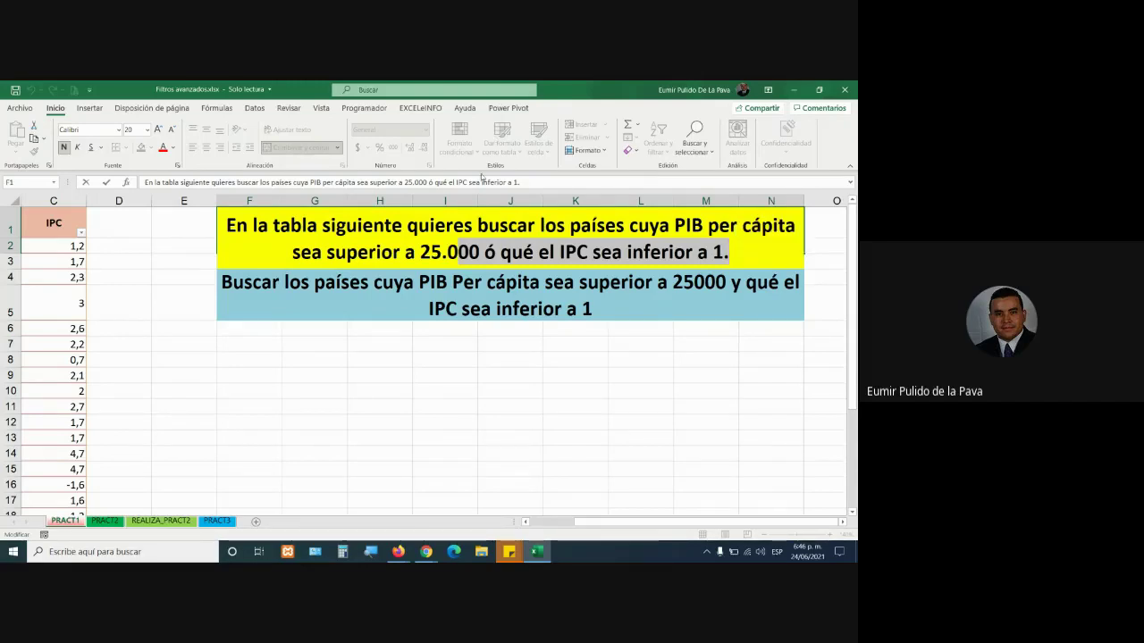
left_click(479, 252)
left_click_drag(480, 252, 501, 252)
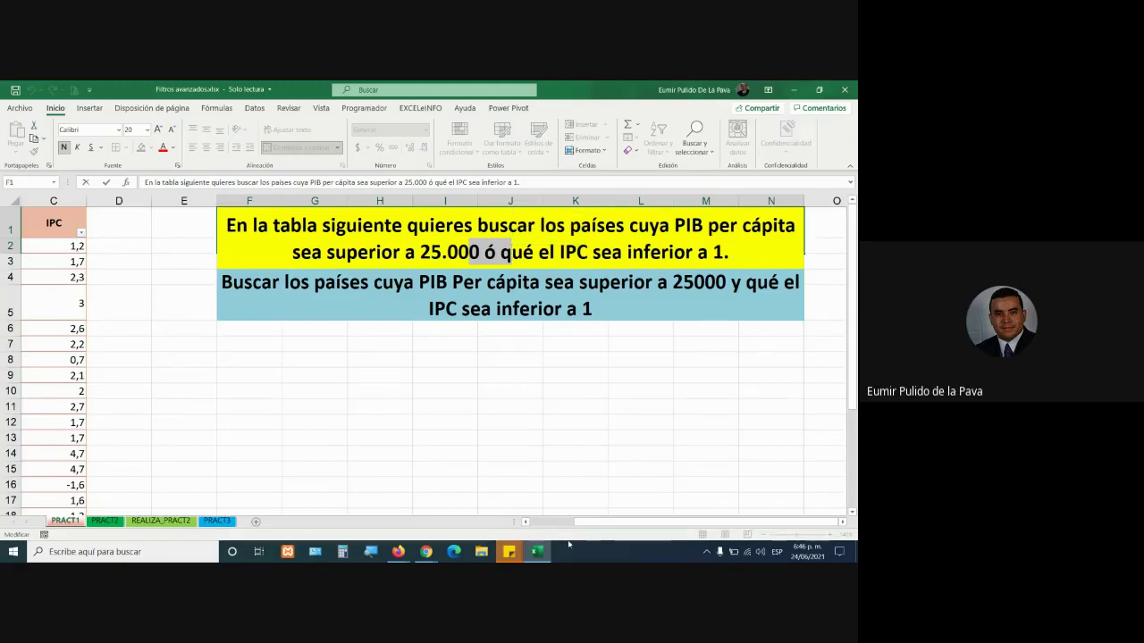
left_click(526, 522)
left_click_drag(537, 525, 527, 524)
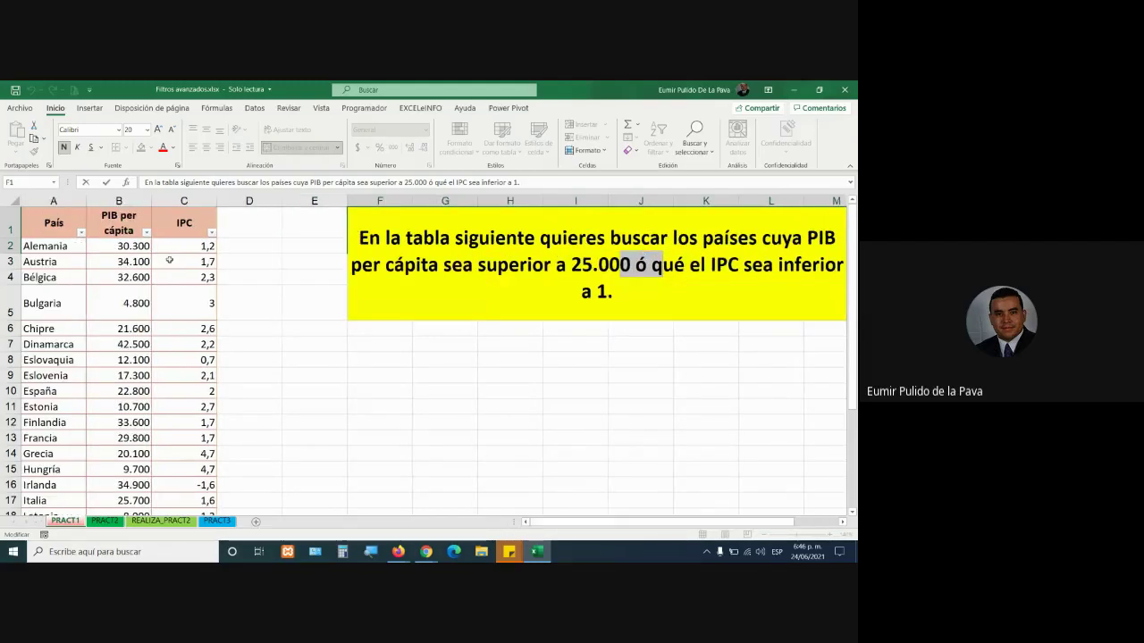
Step: Apply a Mayor que 25000 number filter on PIB per cápita, leaving 13 of 27 countries
left_click(145, 234)
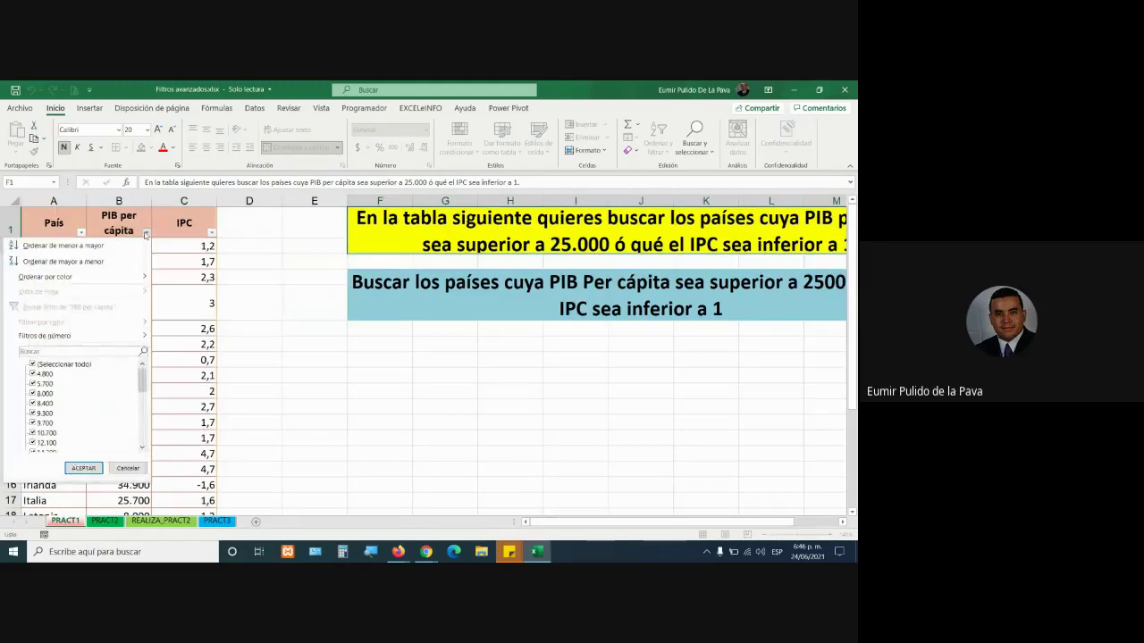
mouse_move(125, 343)
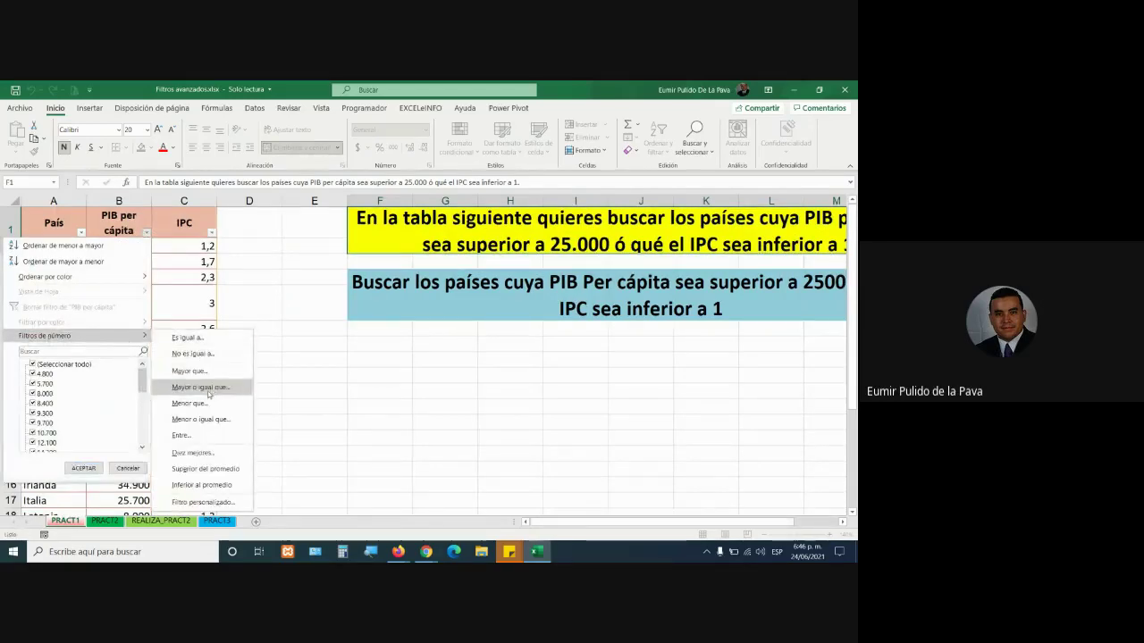
left_click(238, 371)
type("25000")
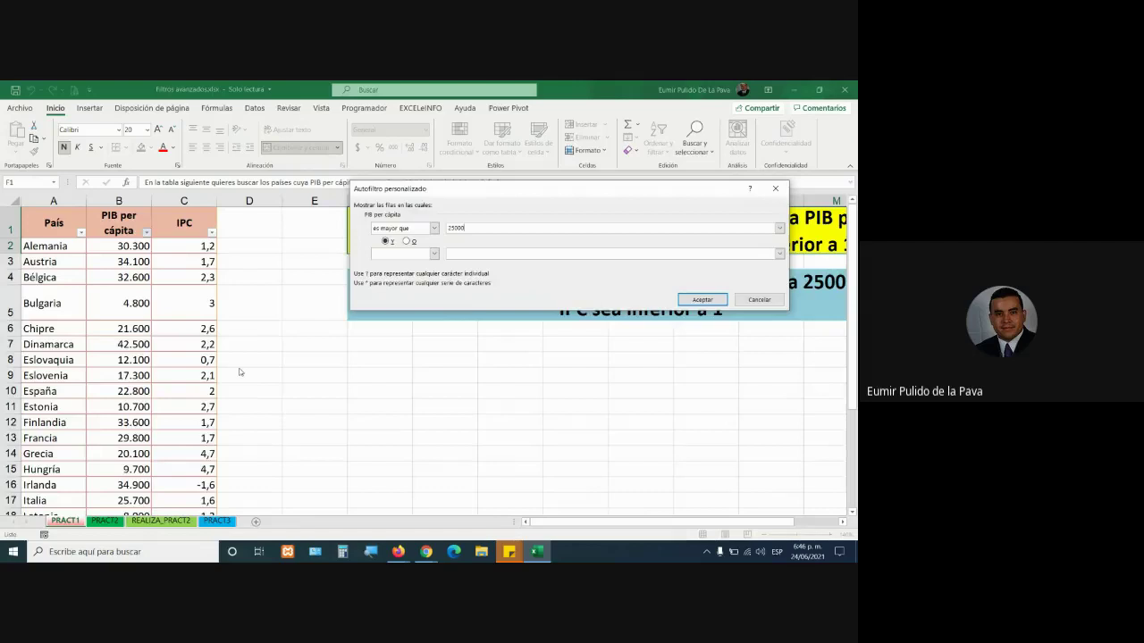
key("Return")
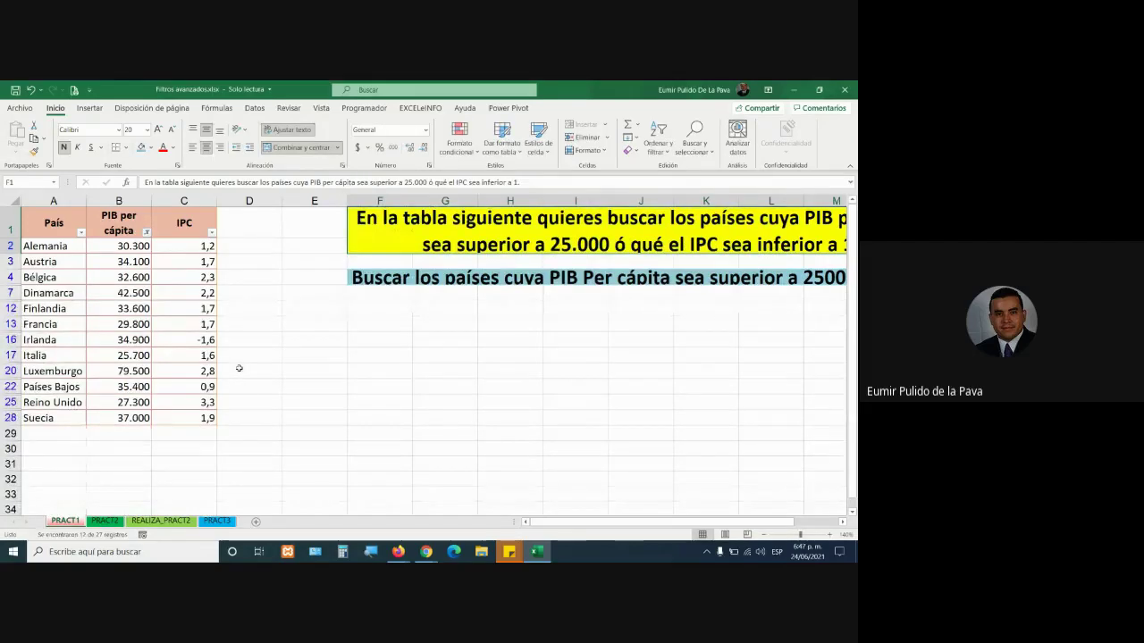
Step: Copy the 13 filtered countries with headers and paste them into a new sheet, Hoja1
left_click_drag(36, 246, 97, 258)
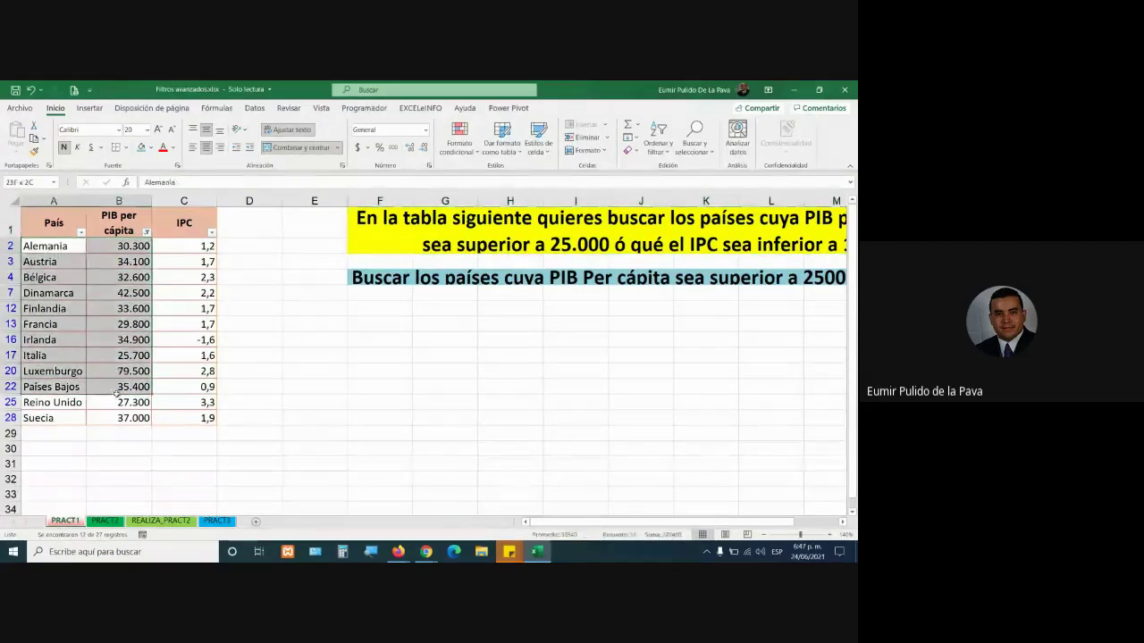
left_click_drag(117, 335, 113, 420)
left_click_drag(52, 223, 180, 418)
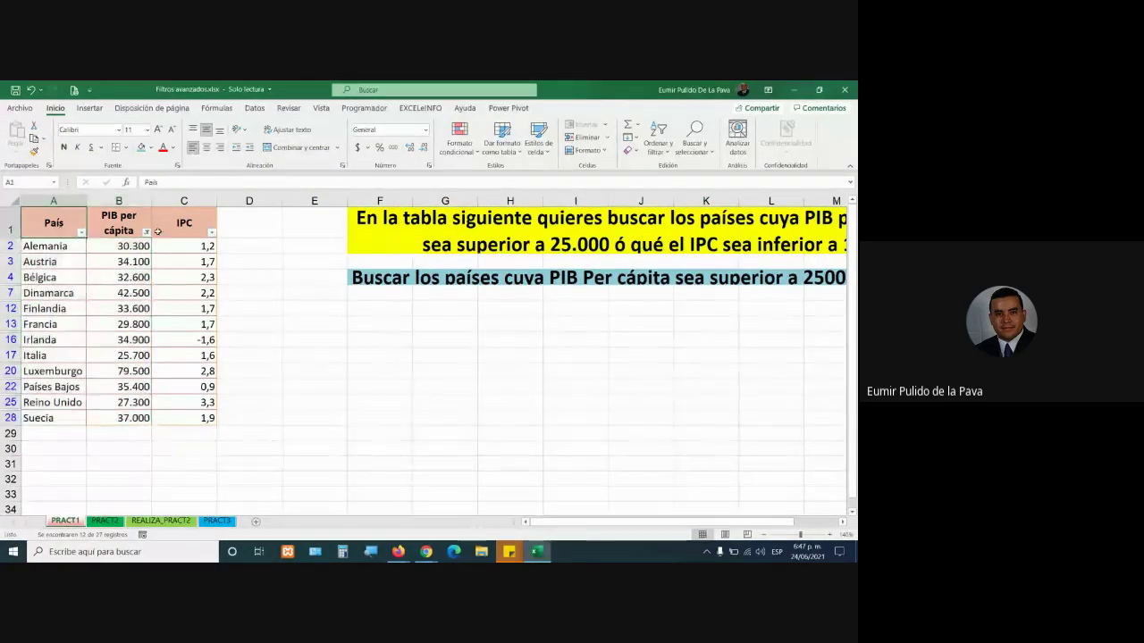
key("ctrl+c")
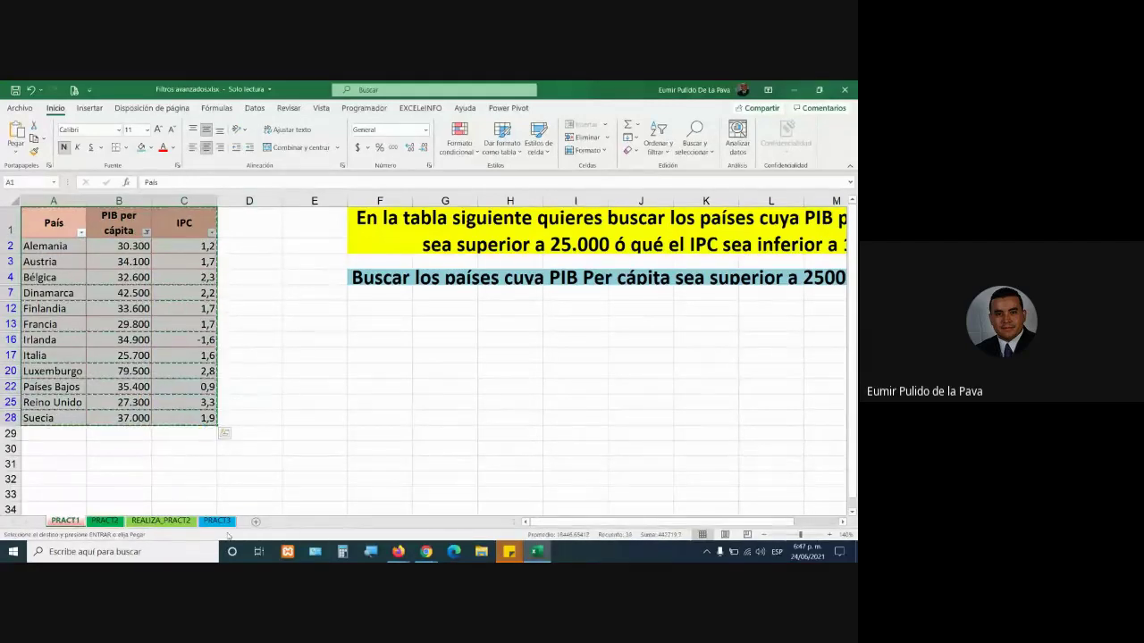
left_click(255, 521)
key("ctrl+v")
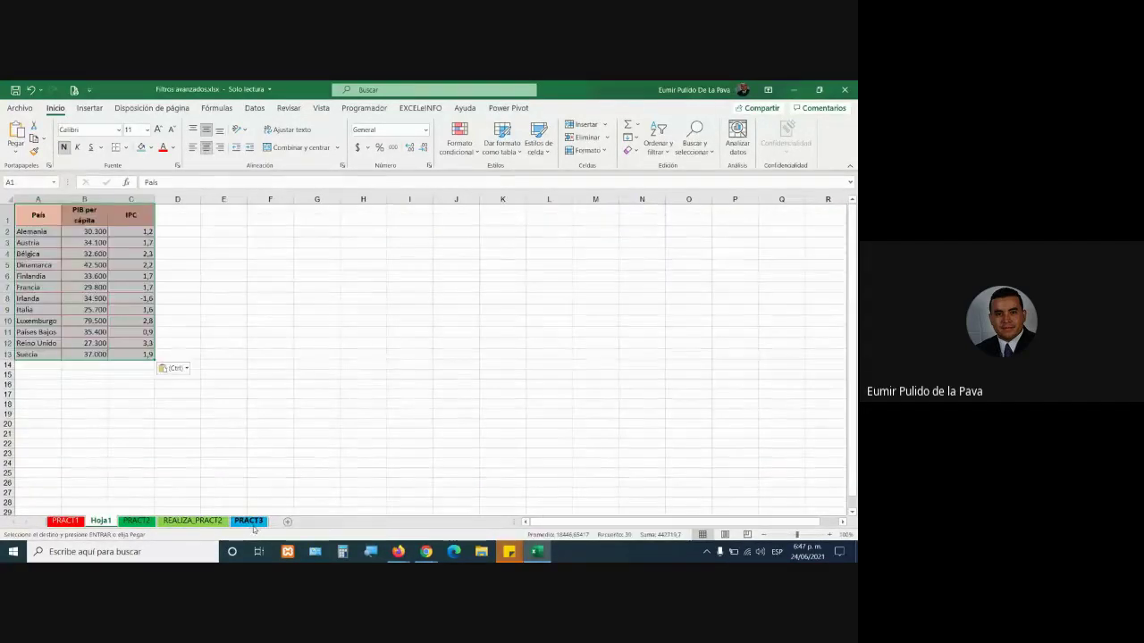
left_click(830, 534)
left_click(831, 535)
left_click(830, 534)
left_click(831, 535)
left_click(830, 535)
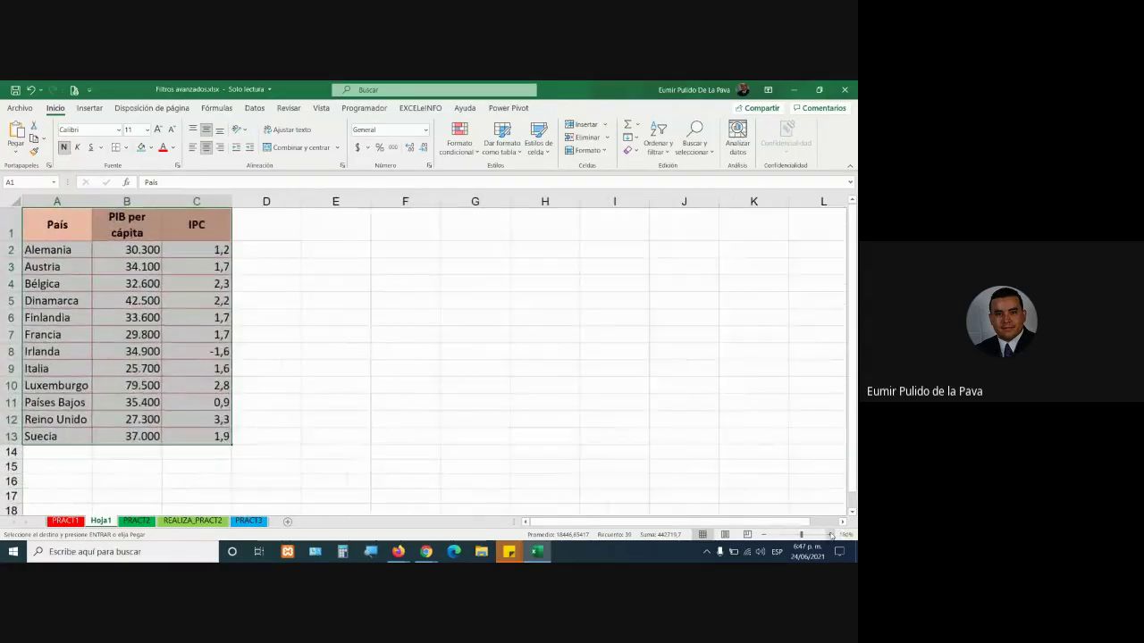
left_click(346, 467)
left_click_drag(213, 250, 209, 435)
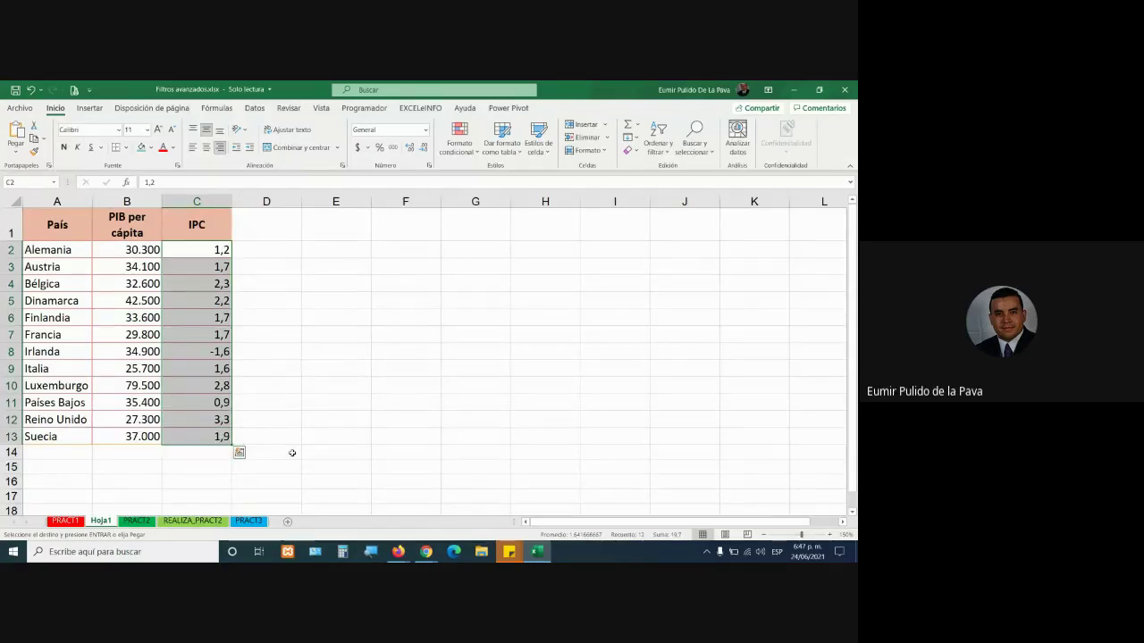
Step: Back on PRACT1, add an IPC less-than 1 filter on top of the PIB filter
left_click(80, 522)
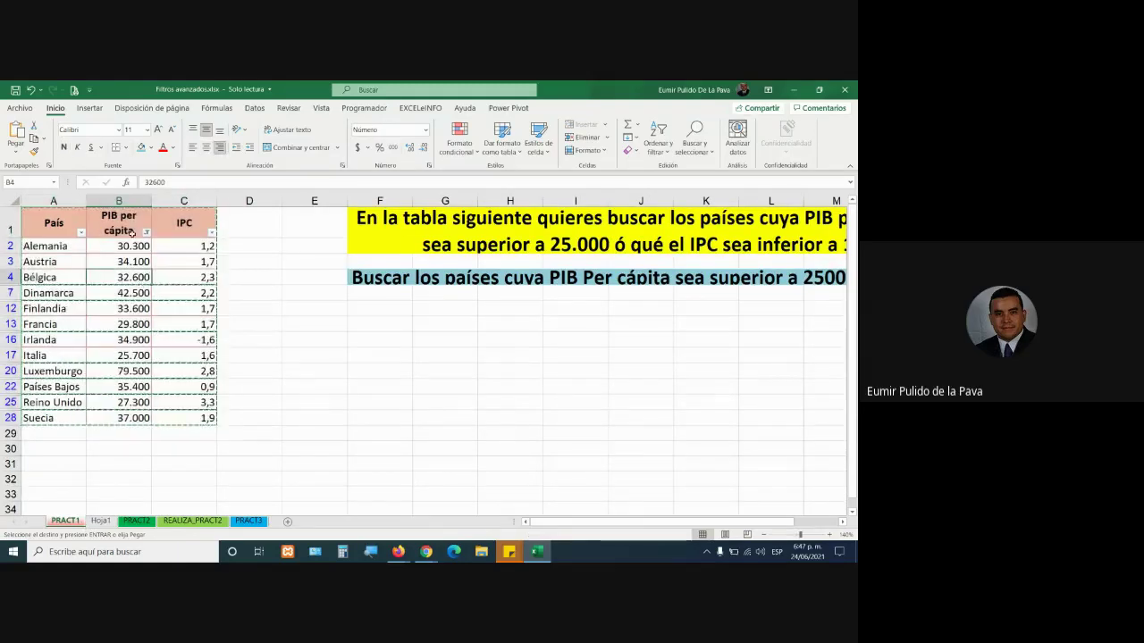
left_click(118, 201)
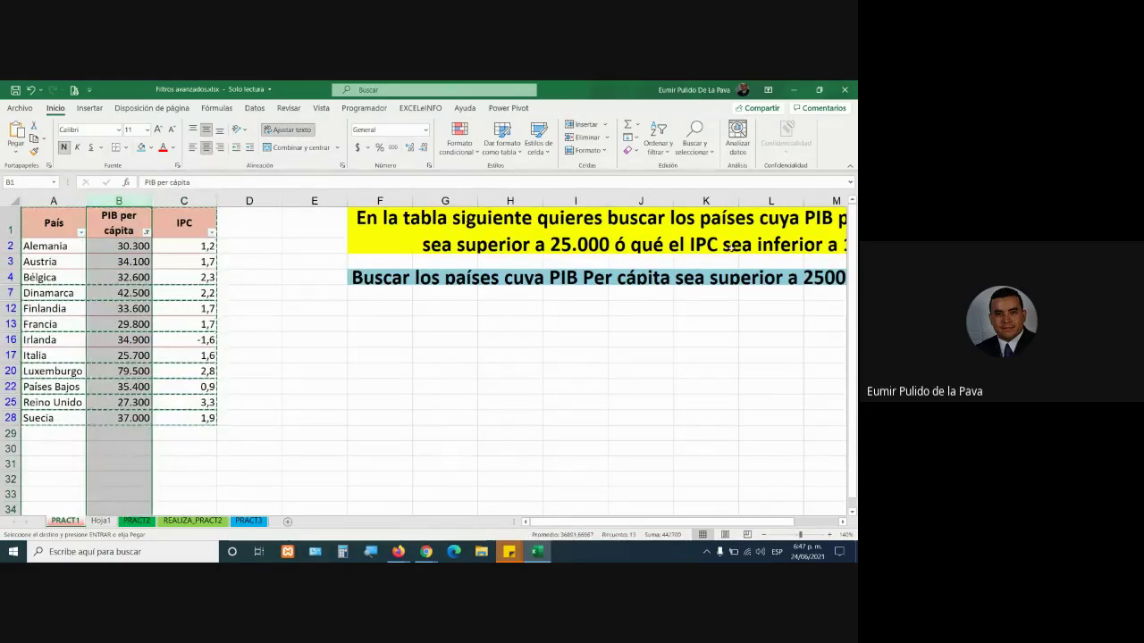
left_click(699, 235)
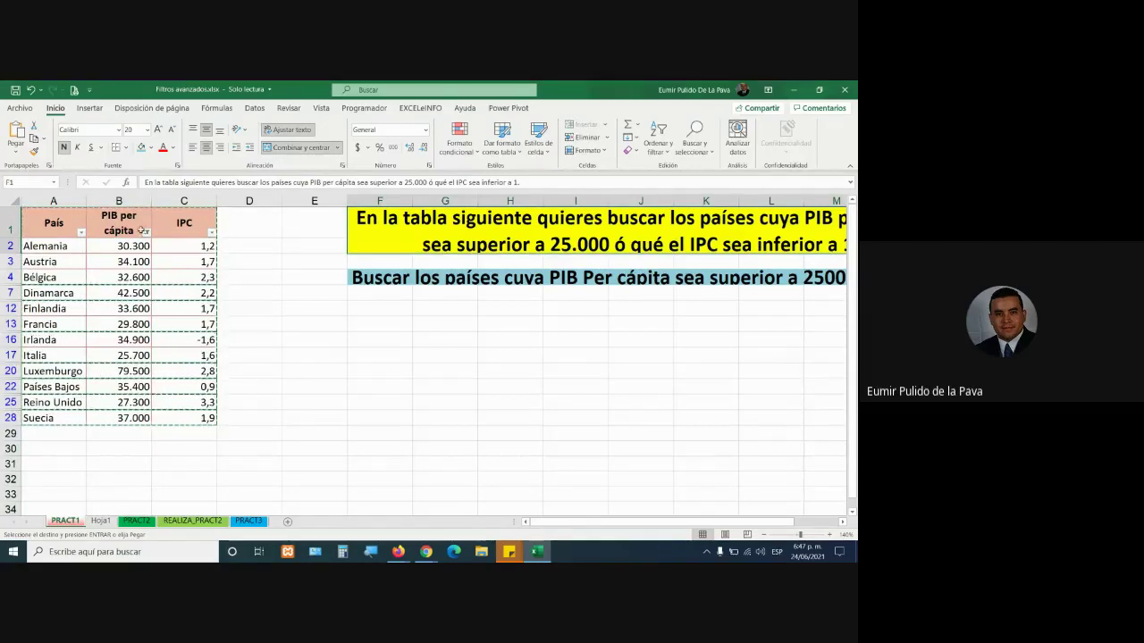
left_click(213, 232)
mouse_move(198, 335)
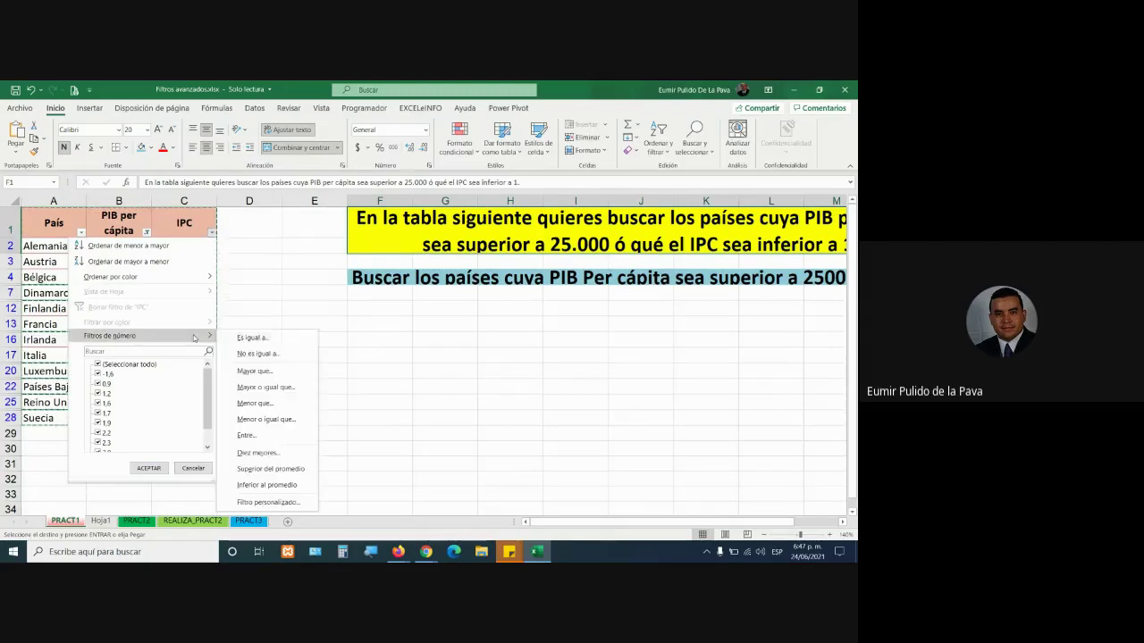
left_click(263, 398)
type("1")
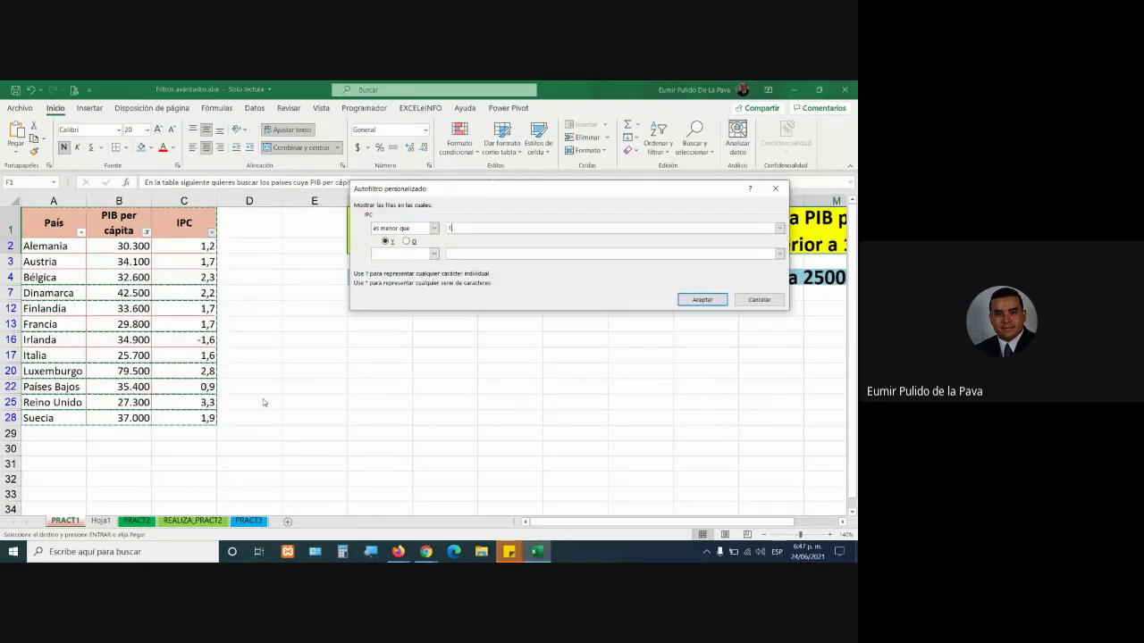
key("Return")
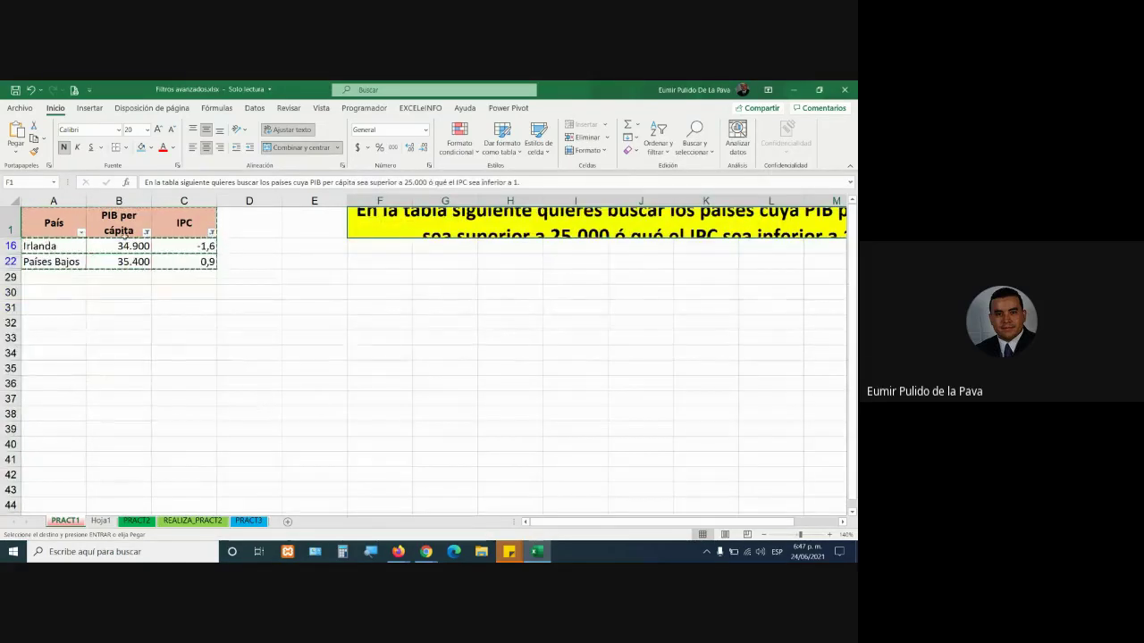
Step: Select the remaining Irlanda and Países Bajos rows with headers, then check the F1 instruction
left_click_drag(52, 222, 200, 264)
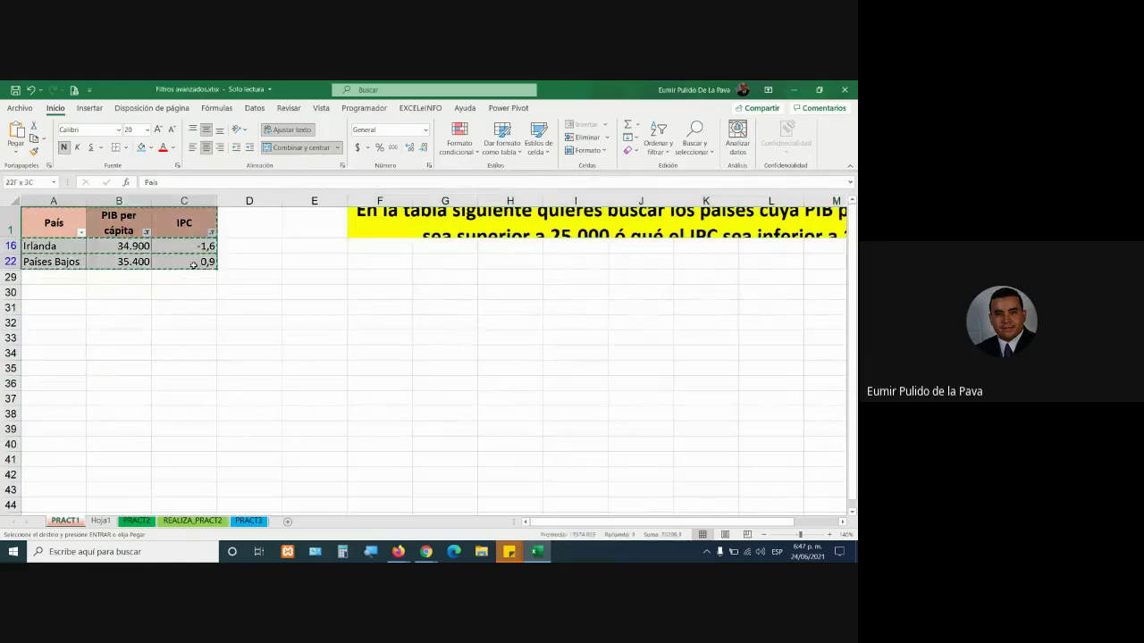
left_click(444, 217)
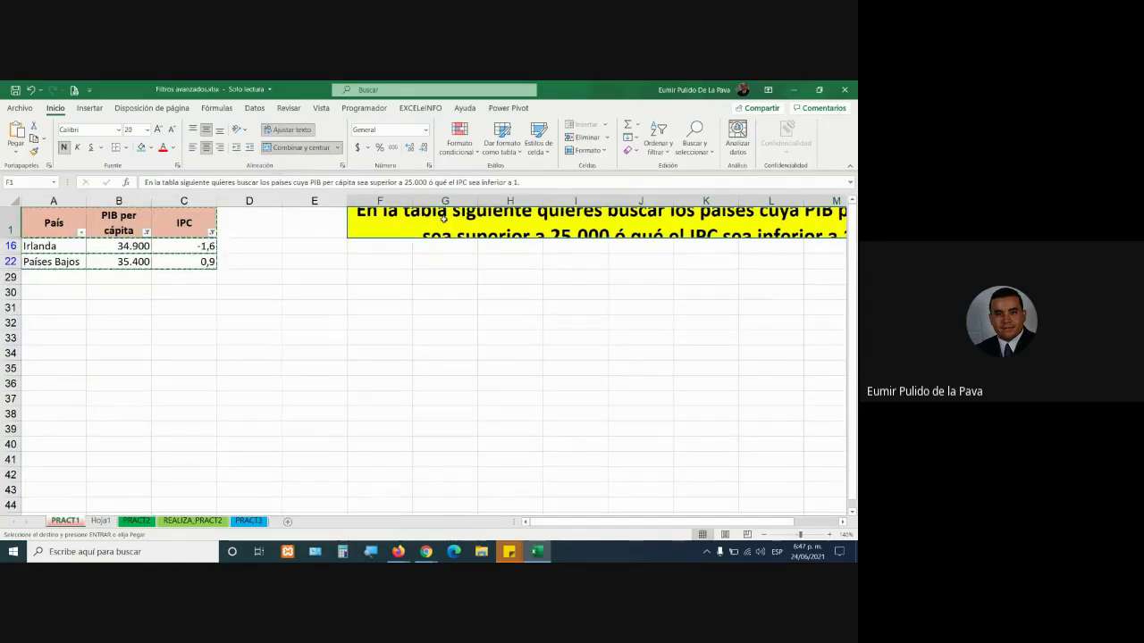
left_click(211, 233)
Step: Clear the IPC and PIB per cápita filters on PRACT1
left_click(148, 302)
left_click(576, 279)
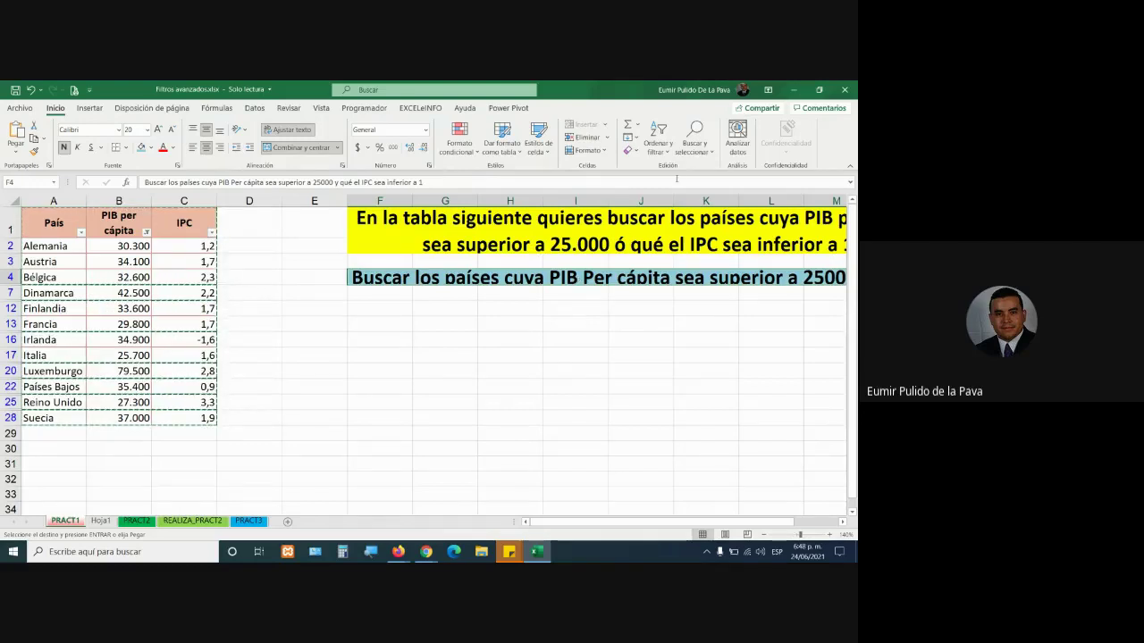
left_click(575, 252)
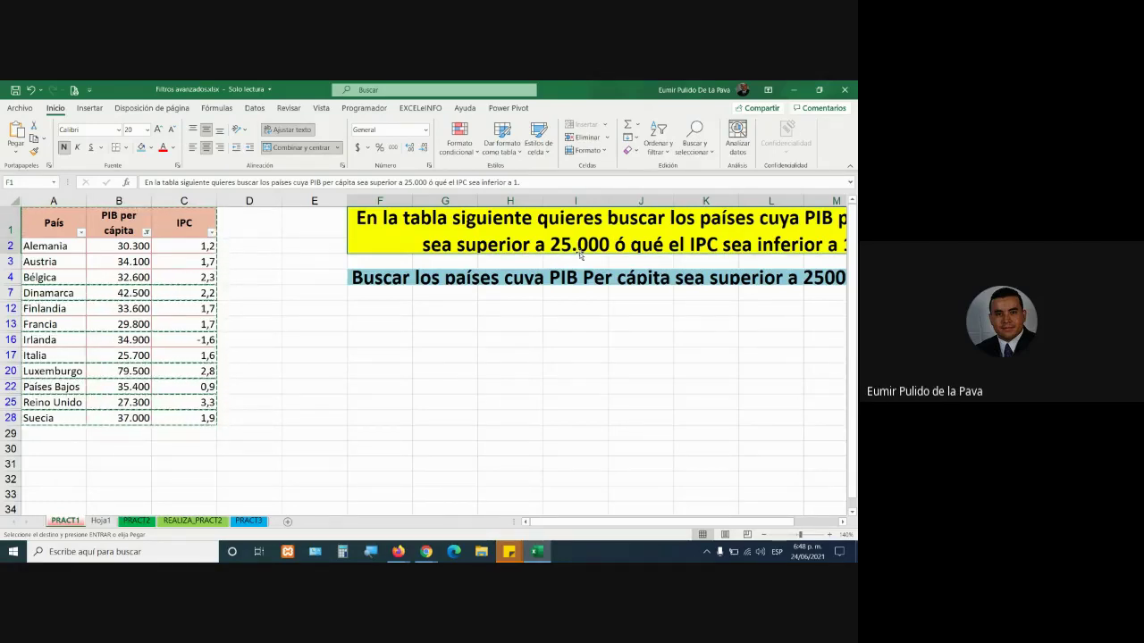
left_click(146, 232)
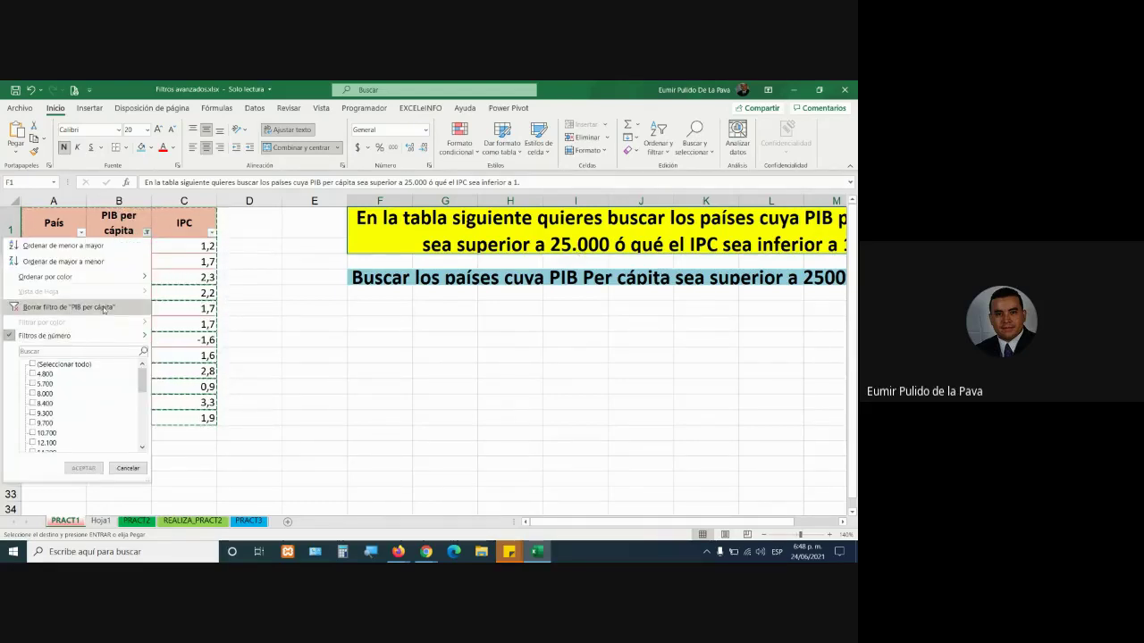
left_click(69, 307)
Step: Filter IPC to less than 1, copy the visible rows, and go to Hoja1
left_click(212, 232)
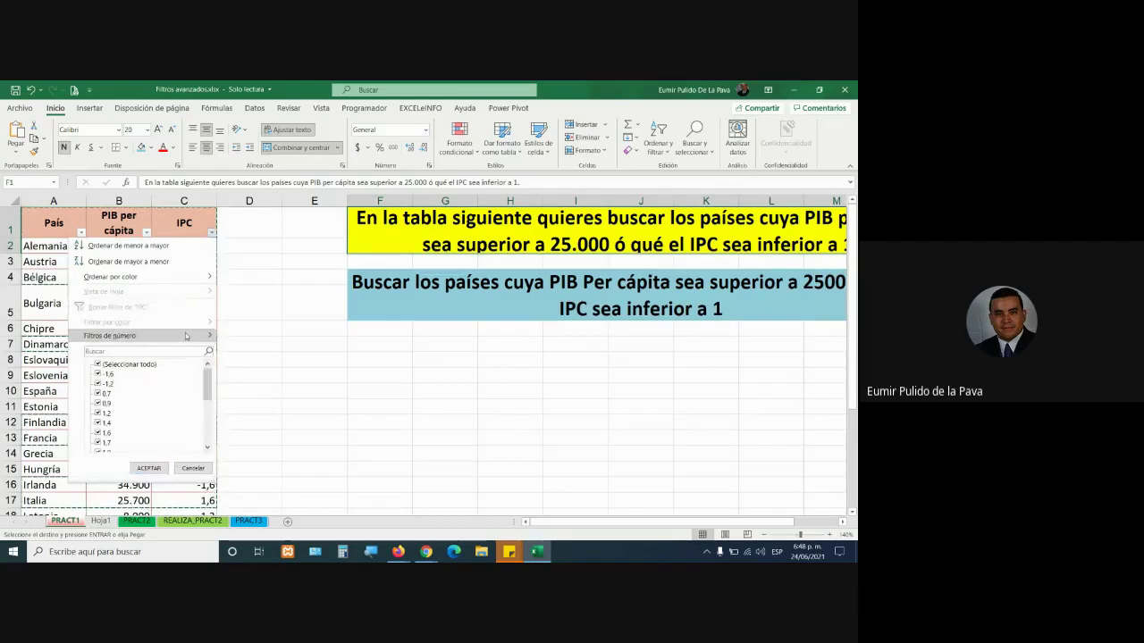
mouse_move(179, 335)
left_click(254, 404)
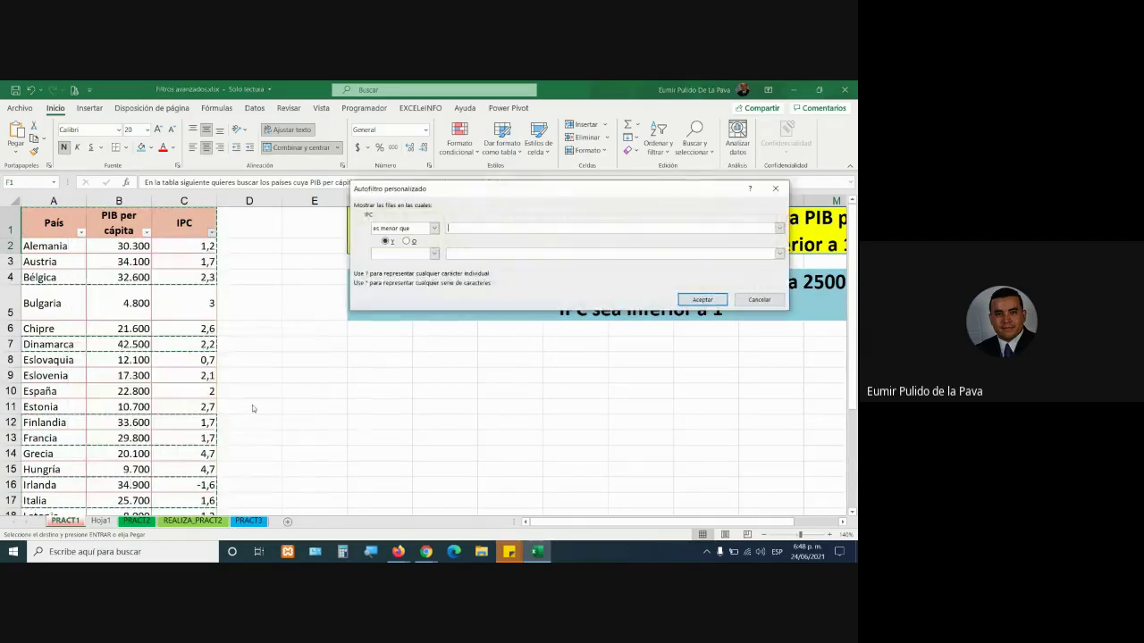
type("1")
key("Return")
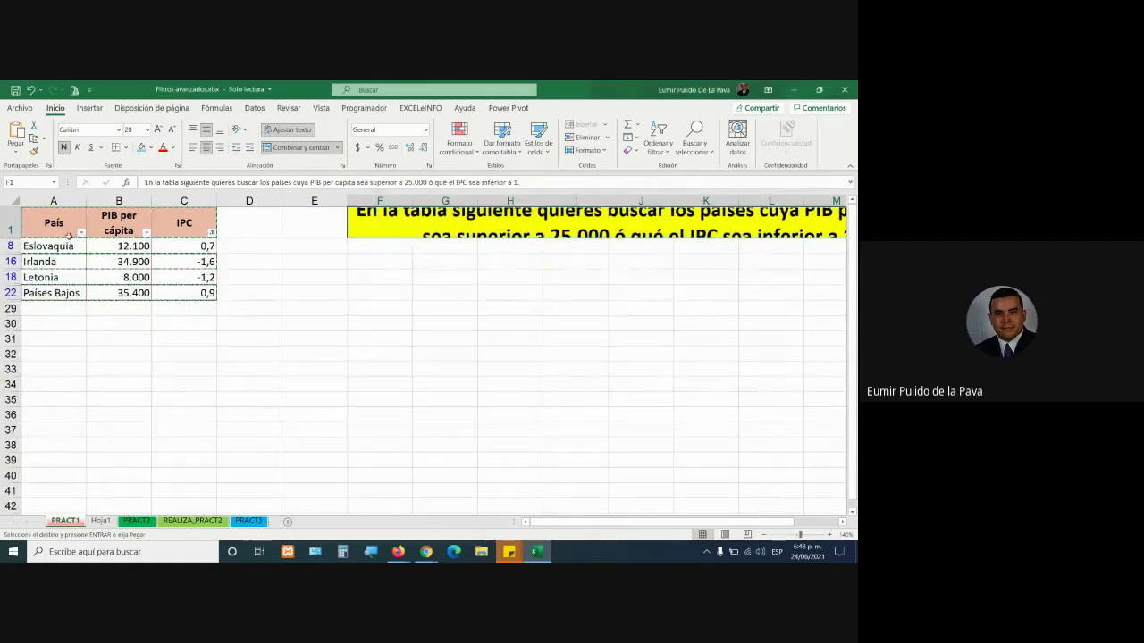
left_click_drag(53, 223, 175, 295)
key("ctrl+c")
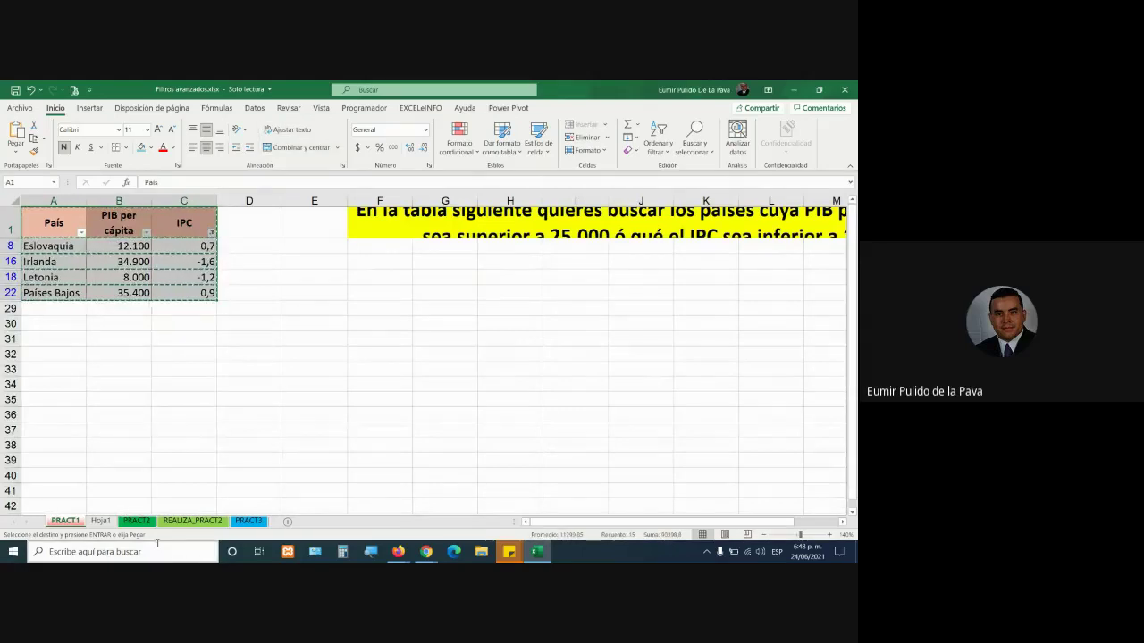
left_click(100, 521)
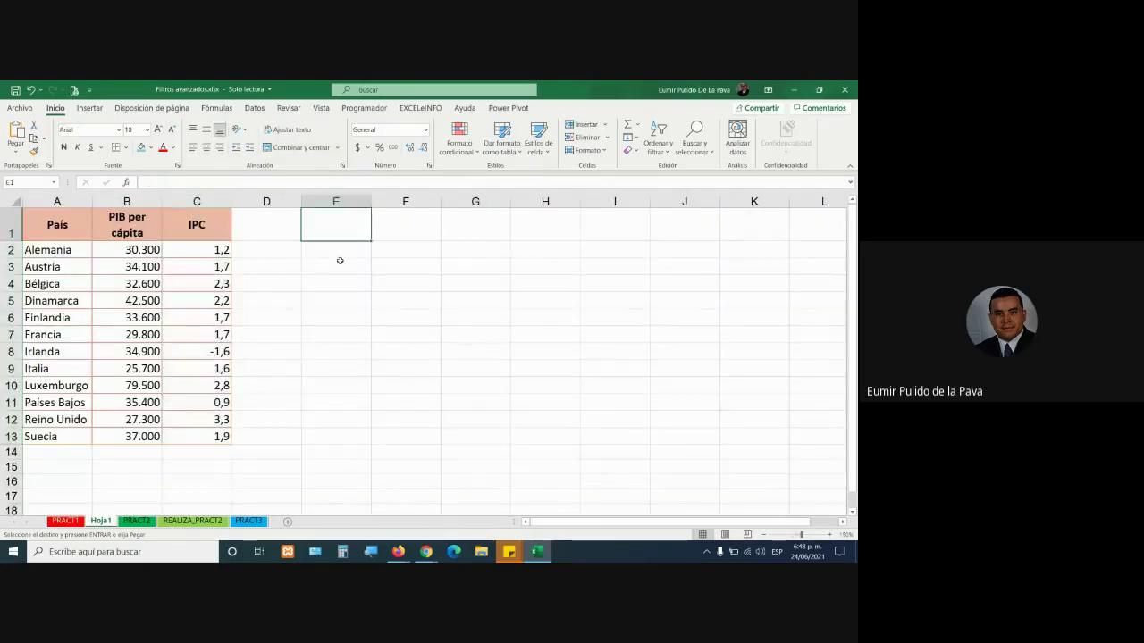
Step: Paste the IPC-below-1 countries at E1 beside the Hoja1 table
key("ctrl+v")
left_click(342, 441)
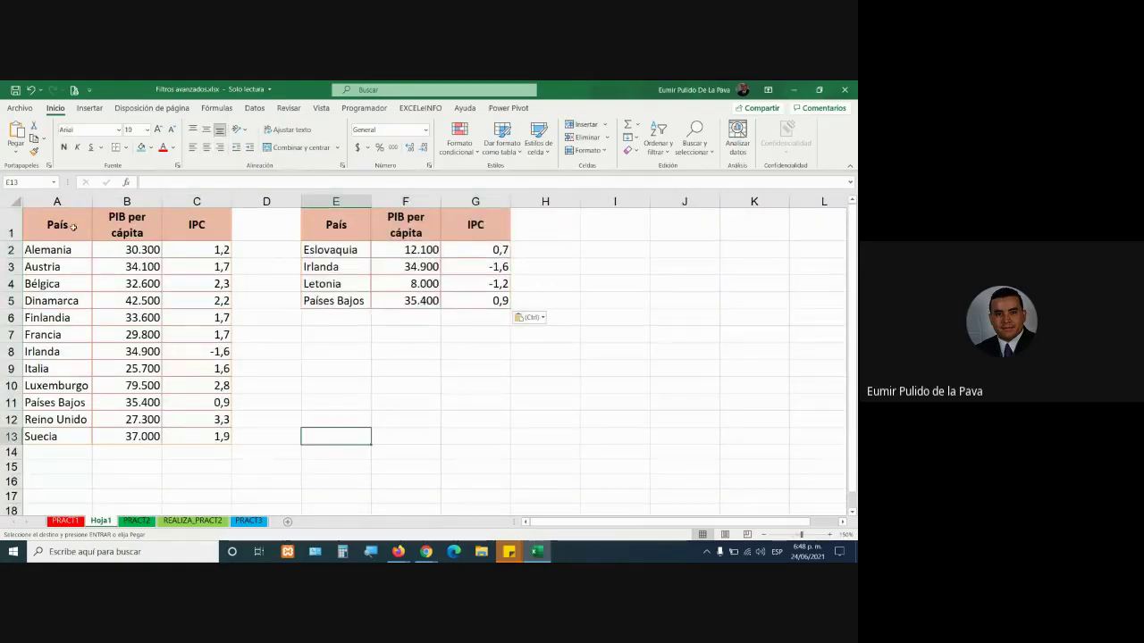
left_click_drag(58, 201, 197, 200)
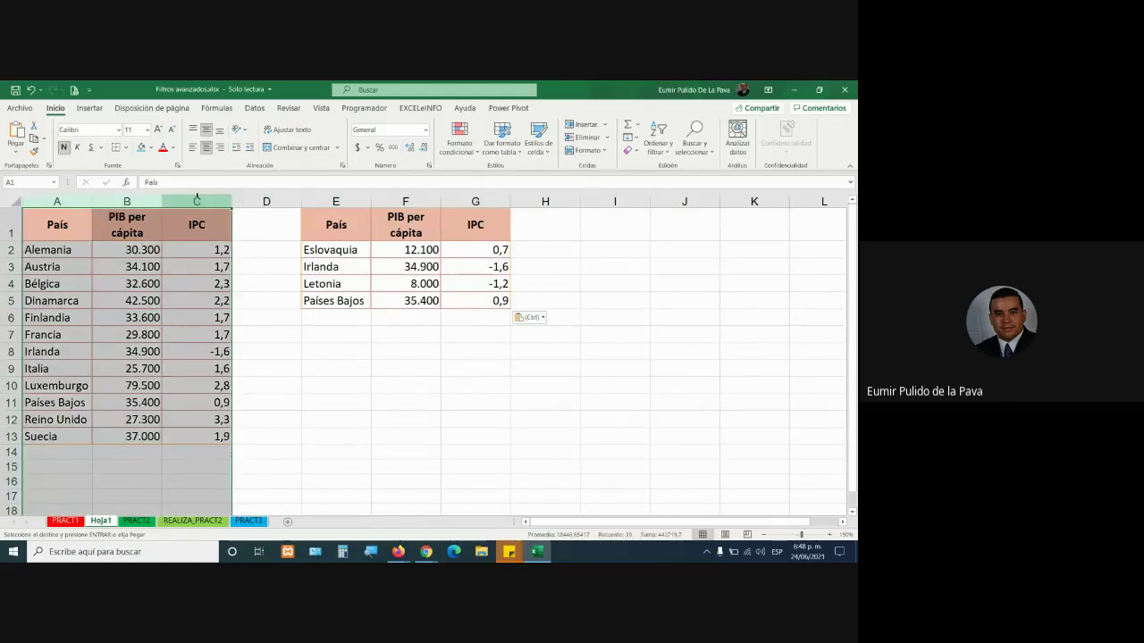
left_click_drag(321, 204, 491, 201)
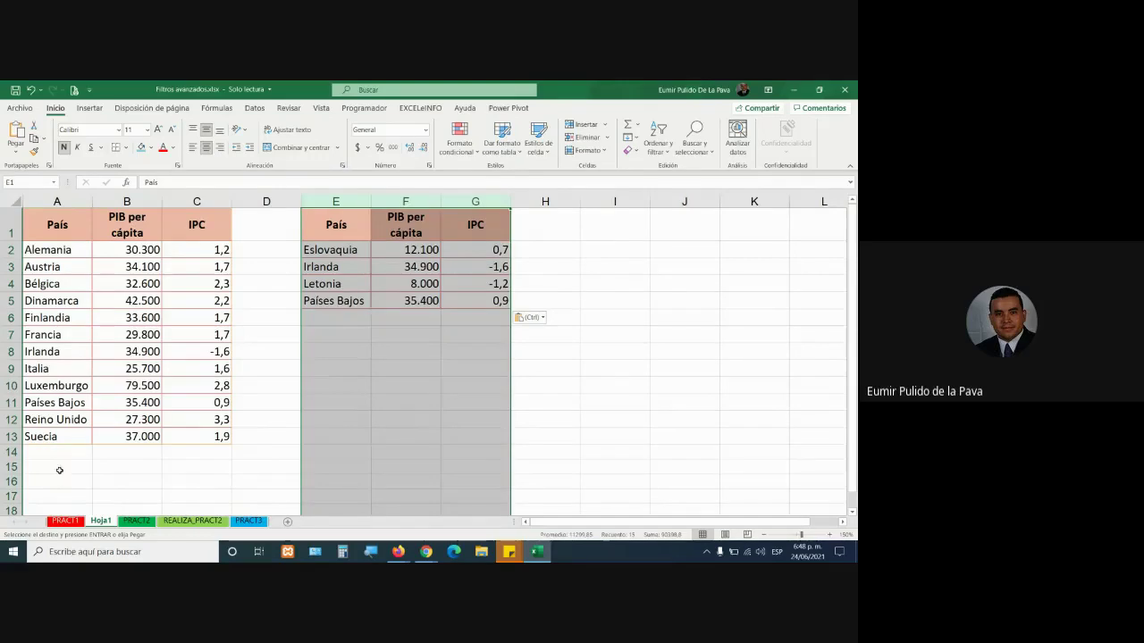
Step: Merge and centre A15:C15, enlarge its font to 14, and enter >25000
left_click_drag(59, 469, 196, 466)
left_click(300, 147)
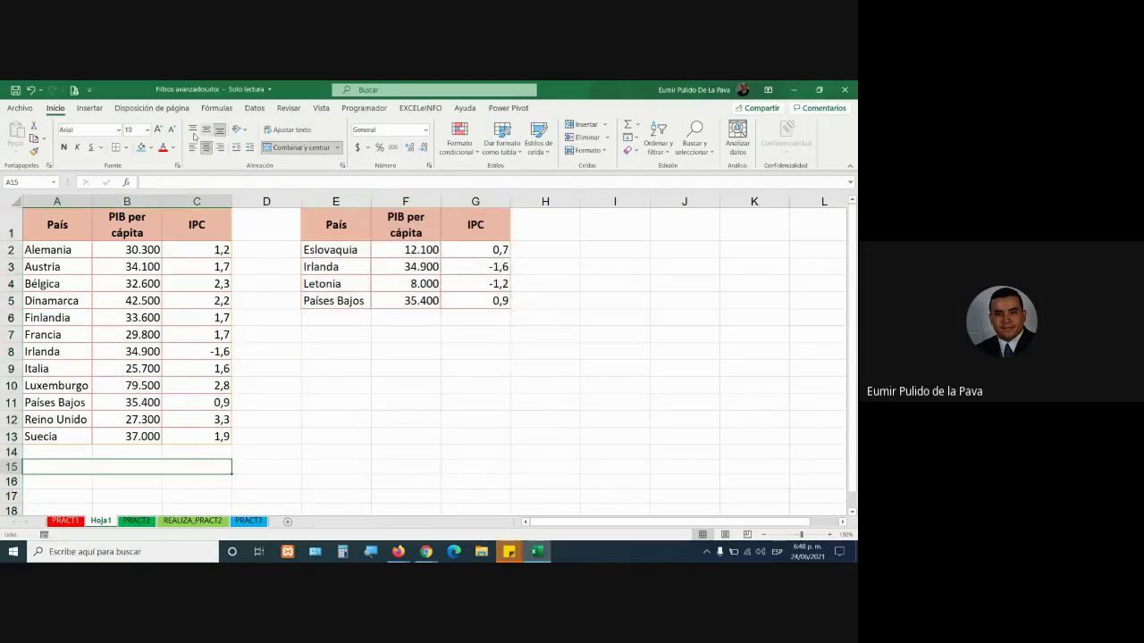
left_click(158, 131)
left_click(158, 130)
left_click(158, 131)
type(">")
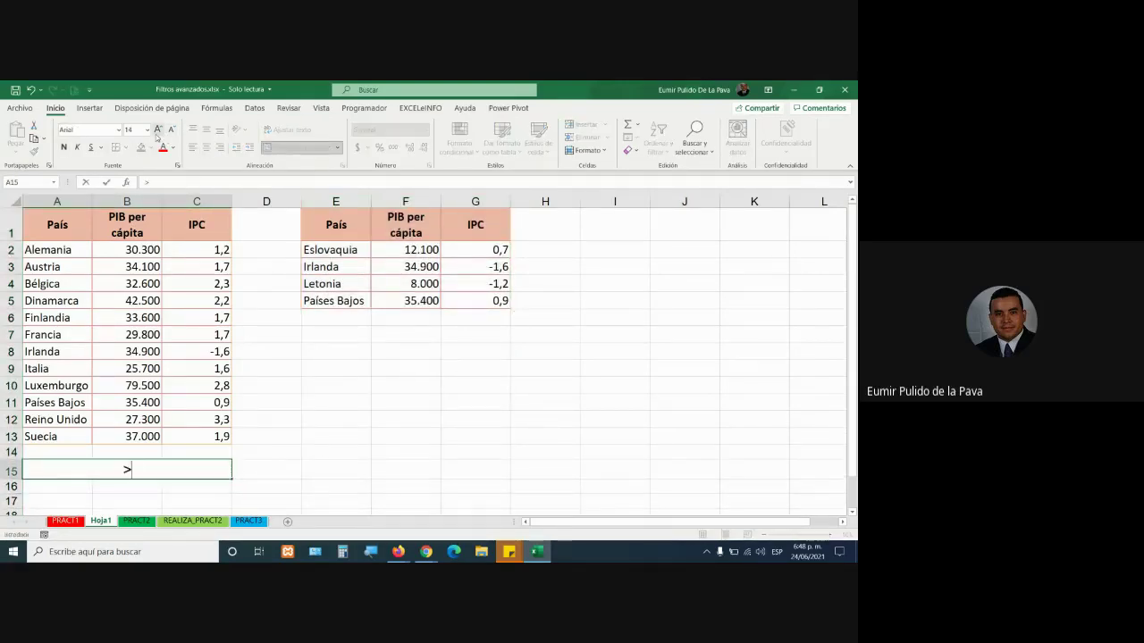
type("25000")
key("Return")
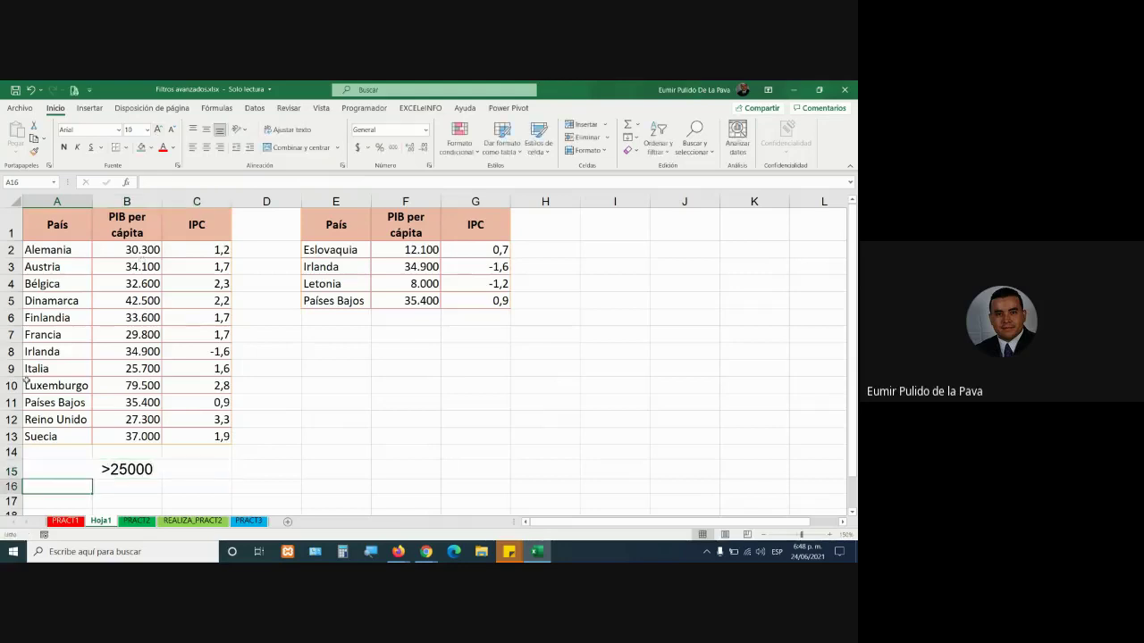
Step: Copy the merged format onto E7:G7 and enter <1 there
left_click(203, 471)
left_click(34, 152)
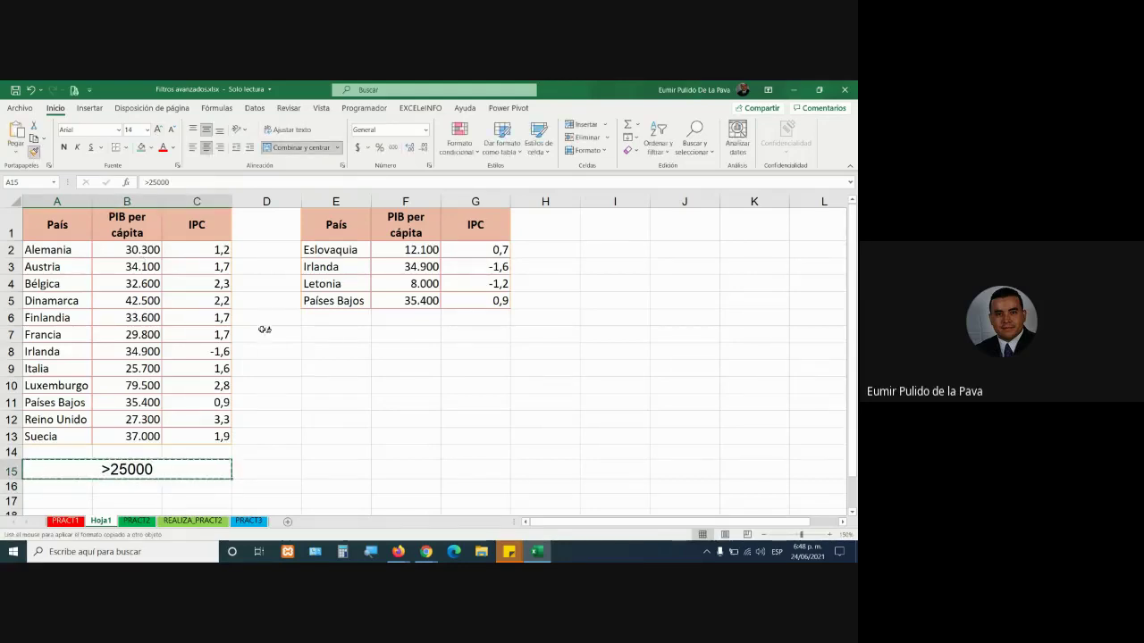
left_click(332, 334)
type("<1")
key("Return")
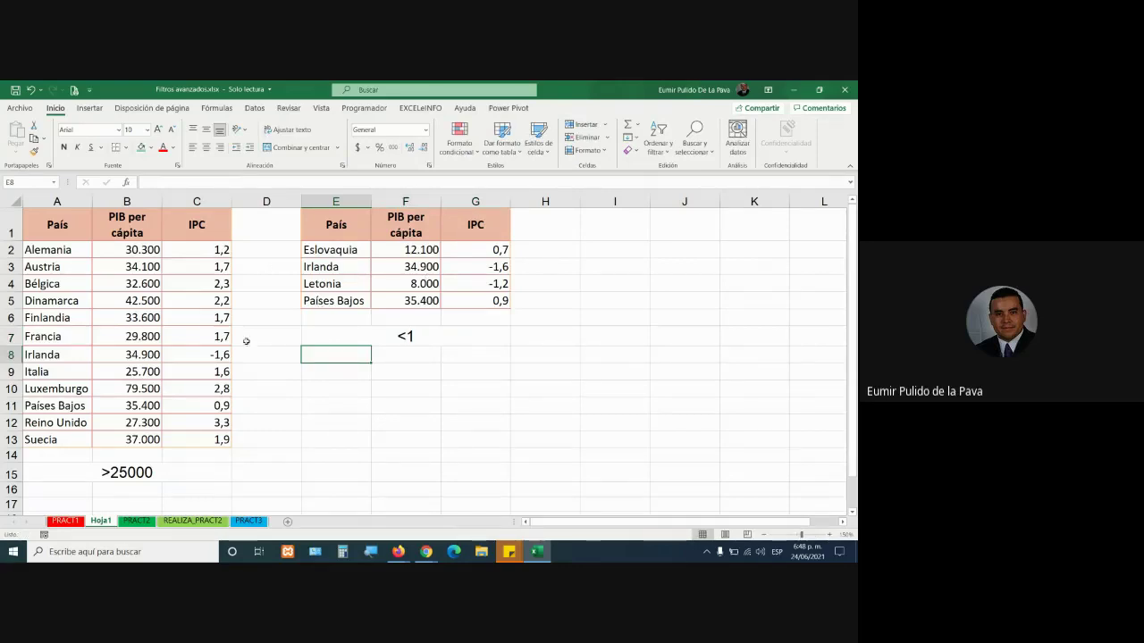
Step: Fill rows E3:G3, E5:G5, A8:C8 and A11:C11 (Irlanda, Países Bajos) yellow
left_click_drag(321, 265, 487, 268)
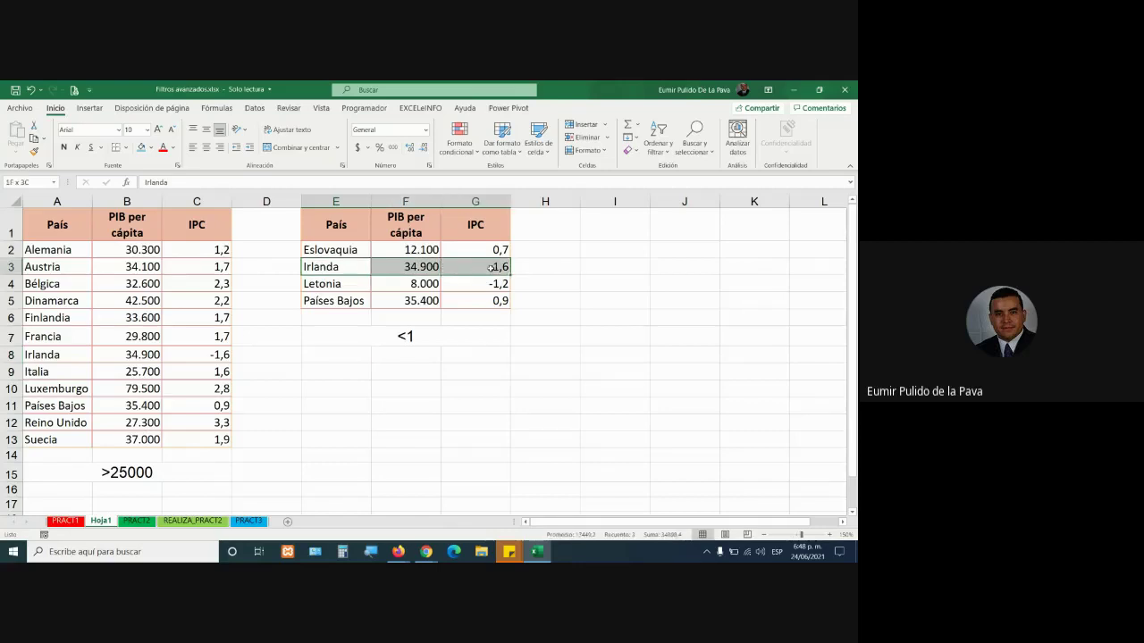
left_click_drag(332, 303, 462, 302, "ctrl")
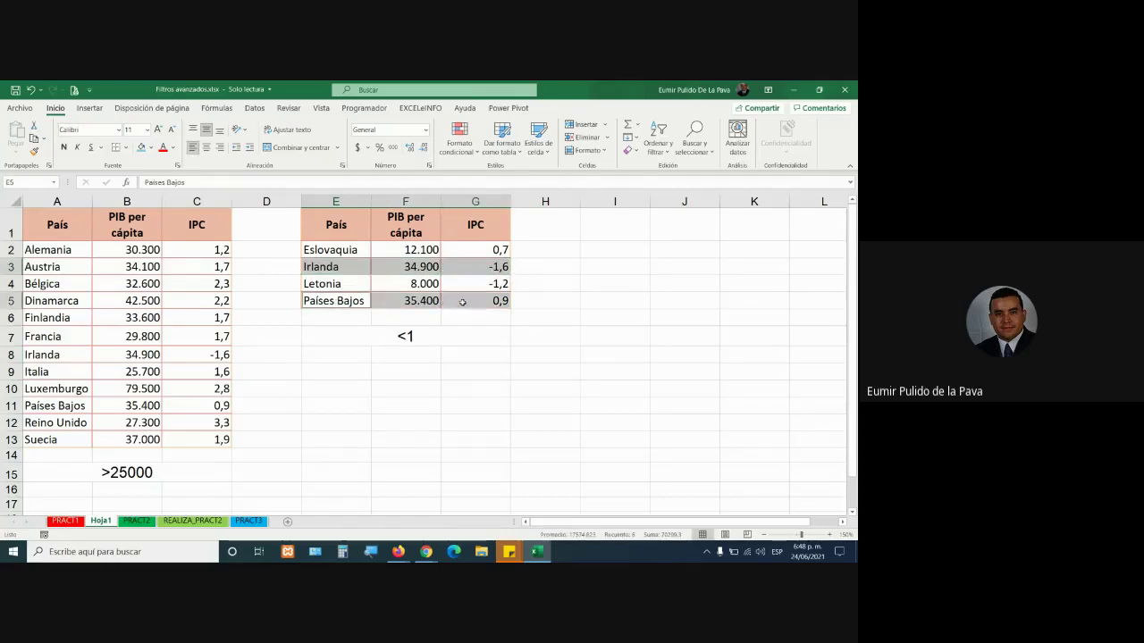
left_click_drag(42, 357, 212, 358, "ctrl")
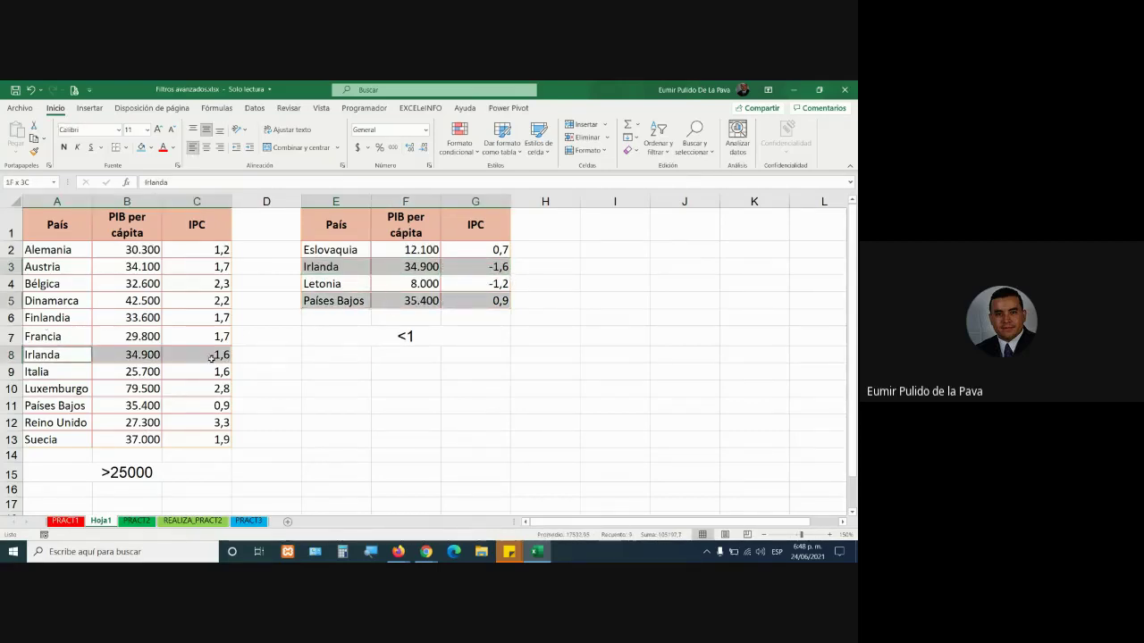
left_click(55, 404, "ctrl")
left_click_drag(55, 405, 213, 406, "ctrl")
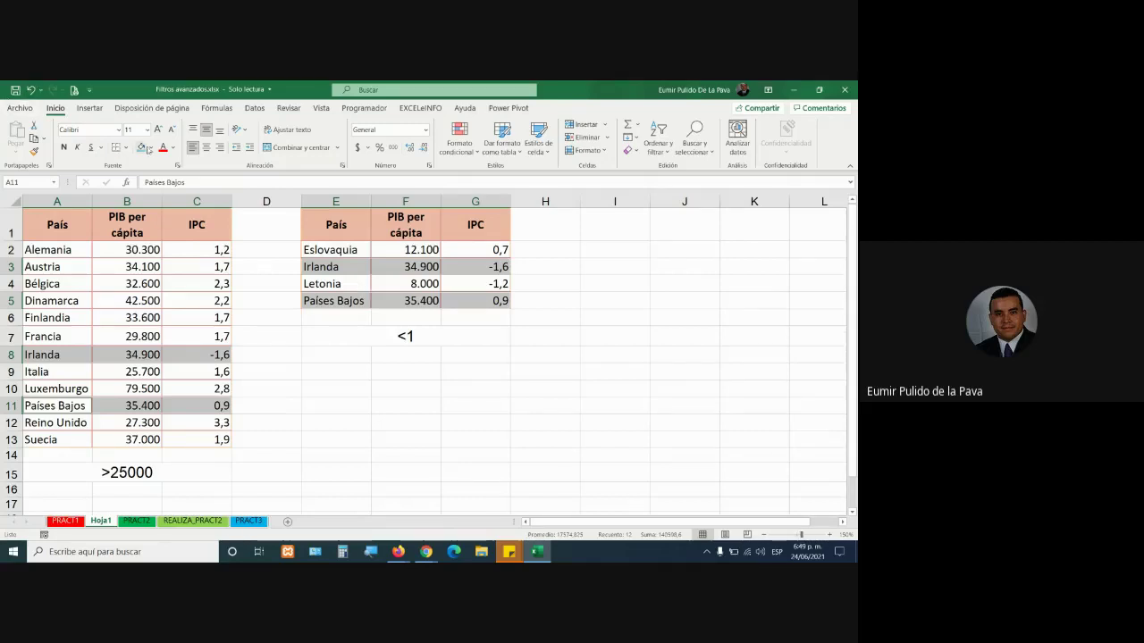
left_click(152, 148)
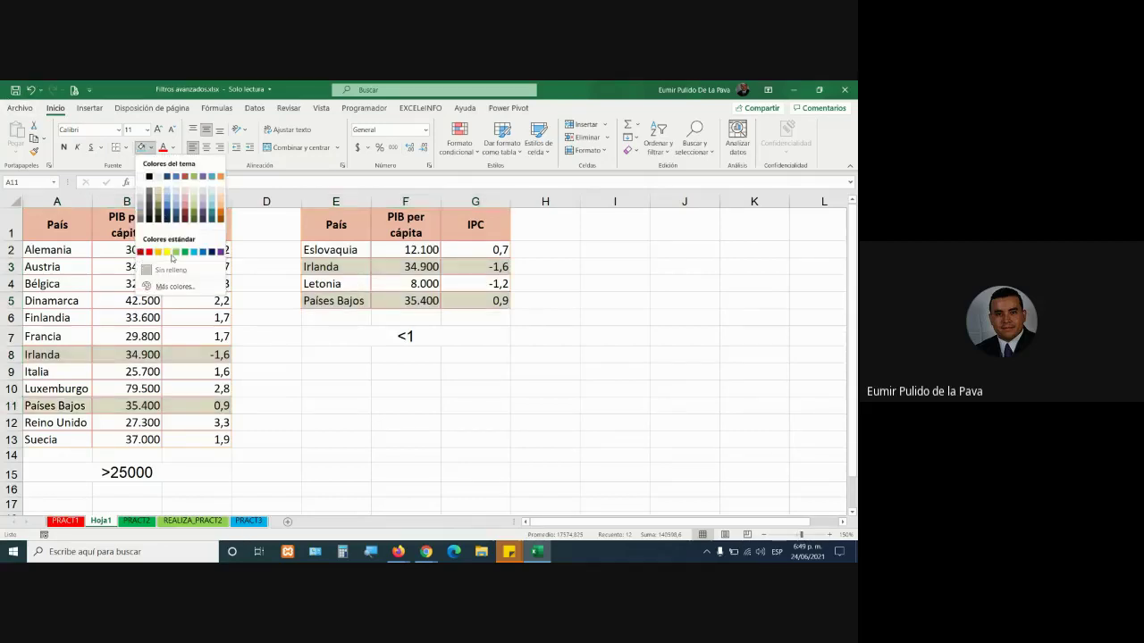
left_click(166, 252)
left_click(408, 381)
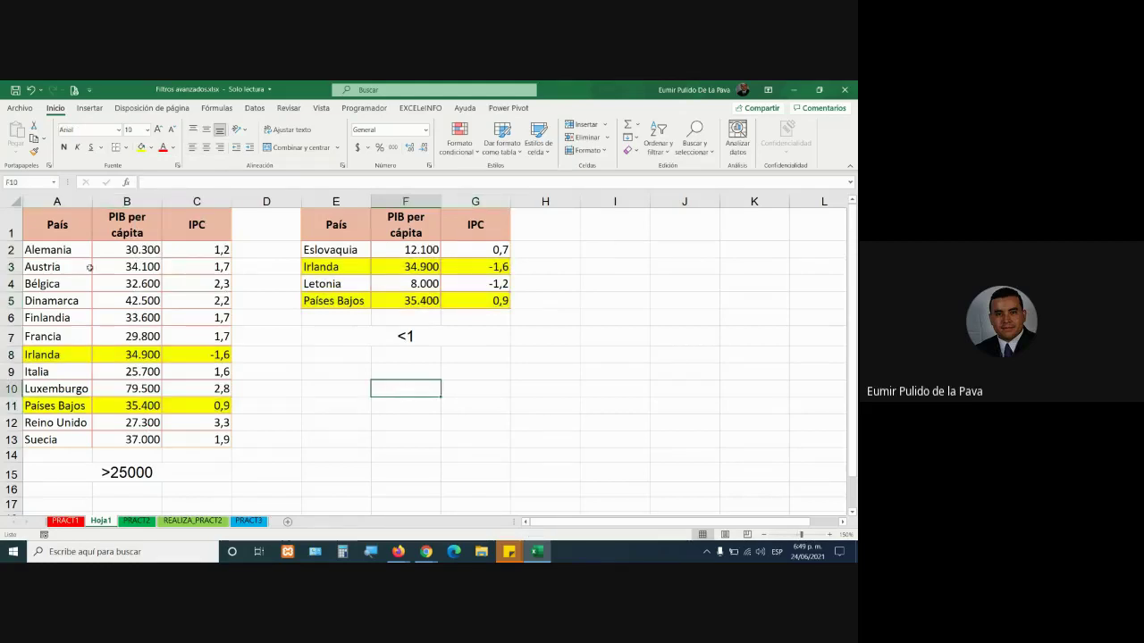
left_click_drag(54, 251, 52, 439)
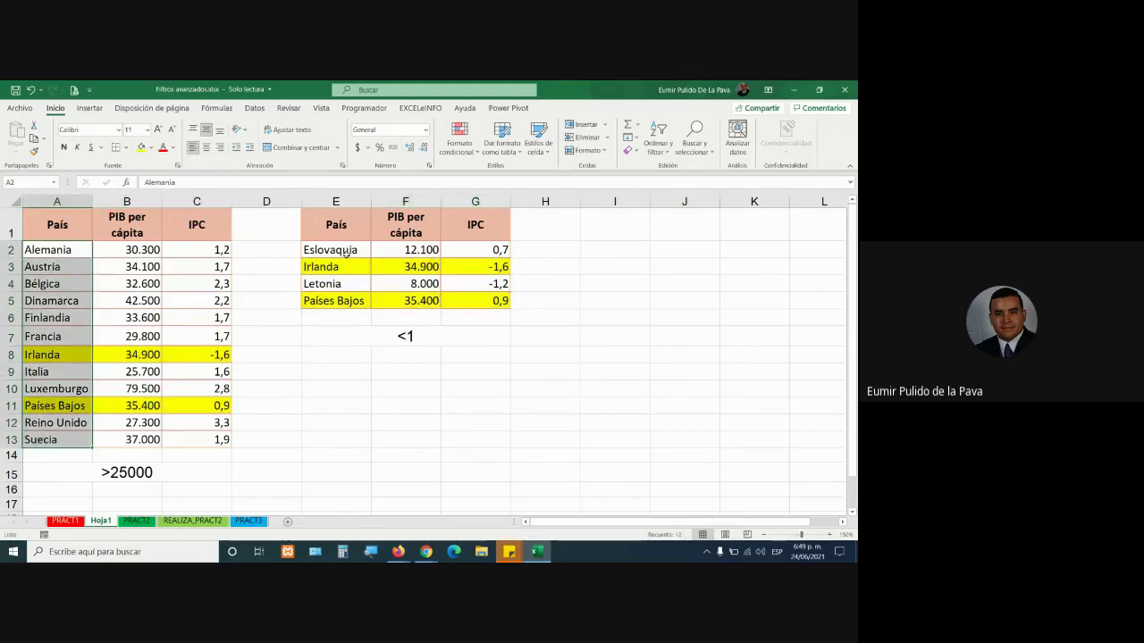
Step: Copy the merged <1 cell's formatting onto E11:G11
left_click(345, 283)
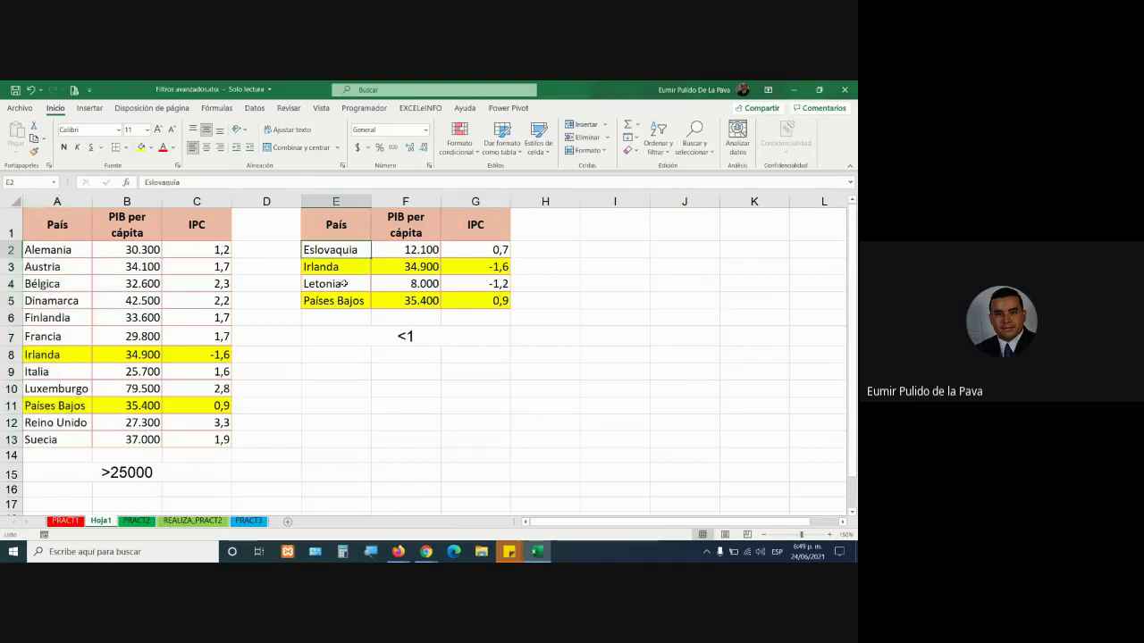
left_click(374, 334)
left_click(34, 151)
left_click(338, 407)
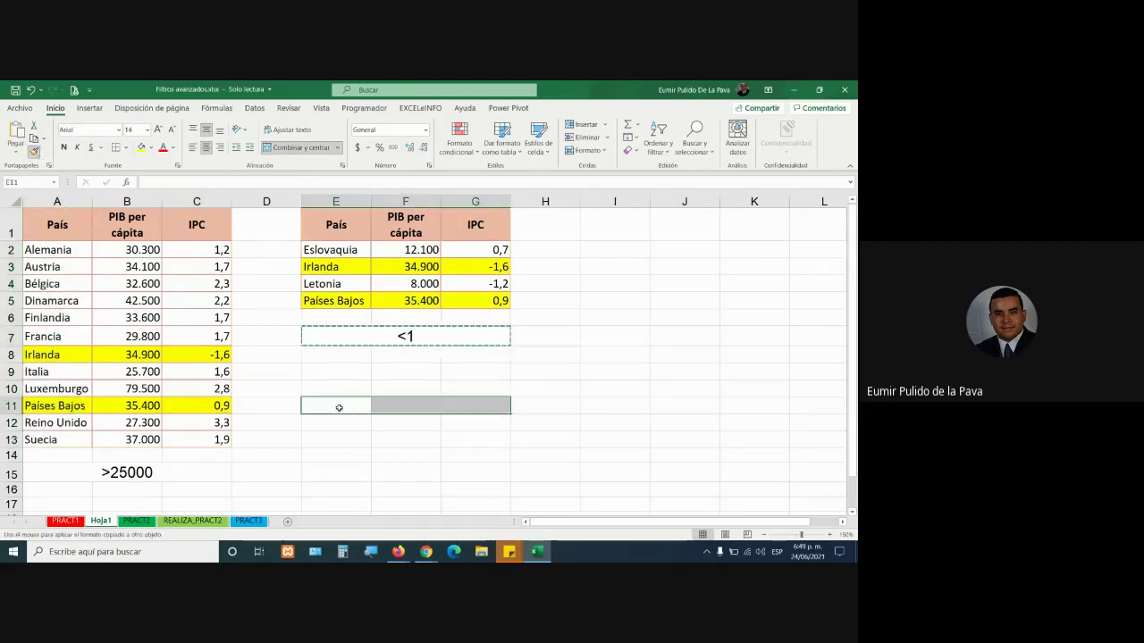
left_click_drag(339, 407, 355, 407)
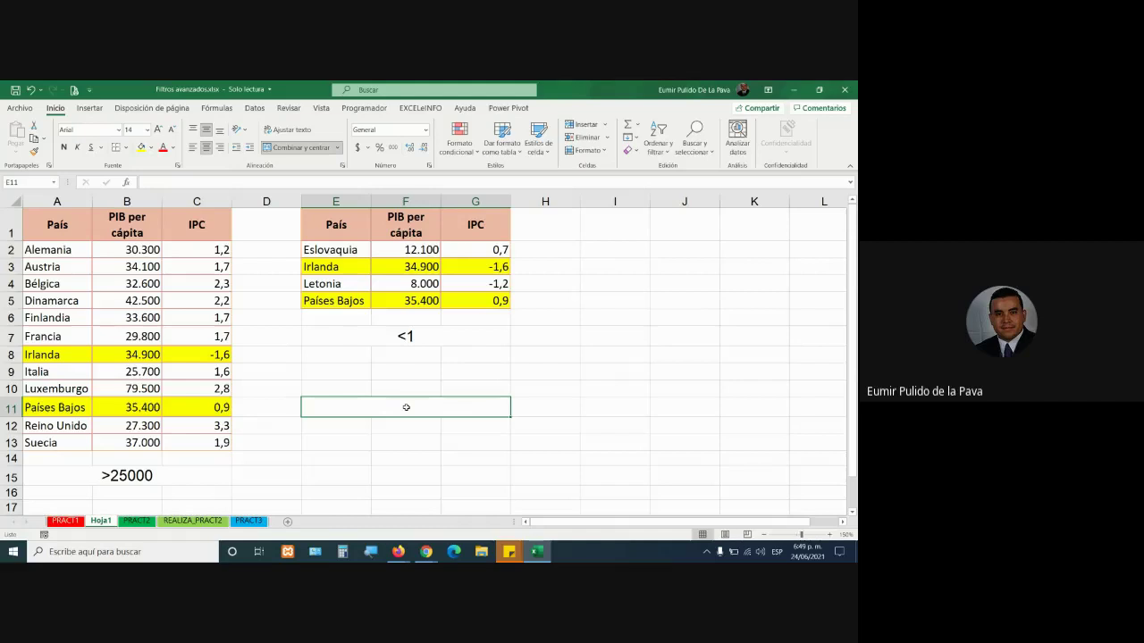
Step: Enter '14 países' in the merged E11:G11 cell, then bring Google Meet forward
type("!")
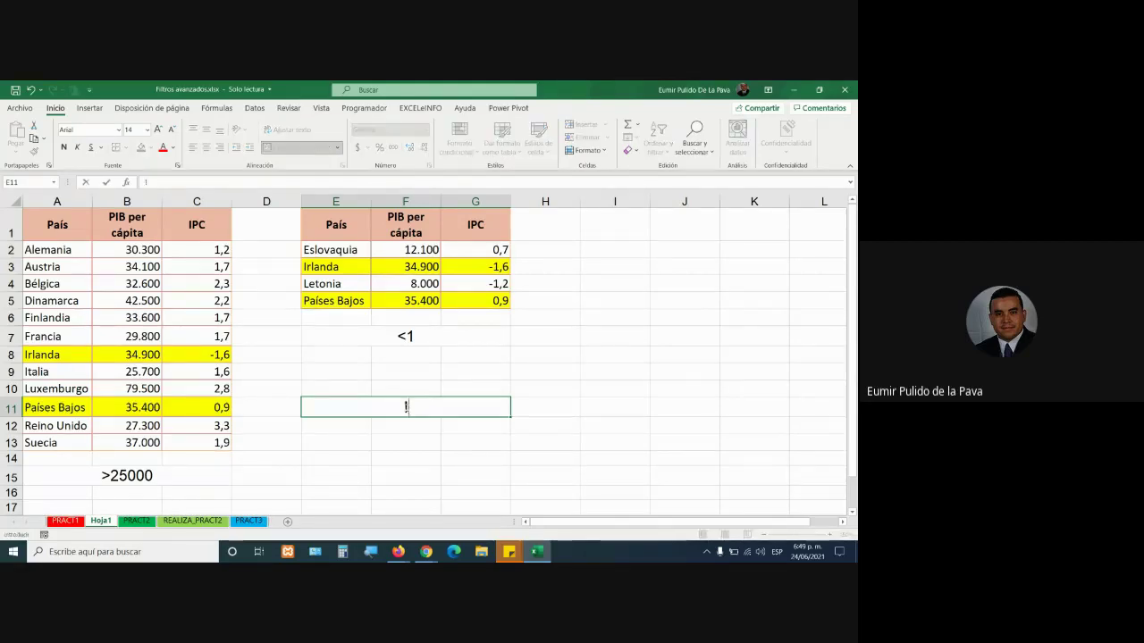
type("4")
key("BackSpace")
key("BackSpace")
type("14")
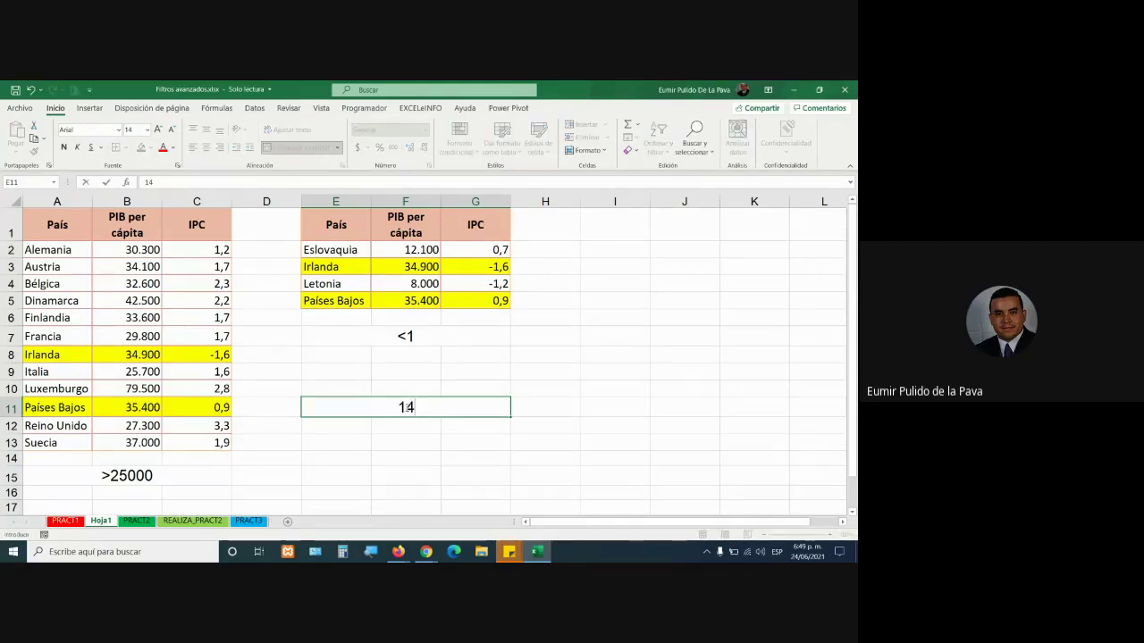
type(" países")
key("Return")
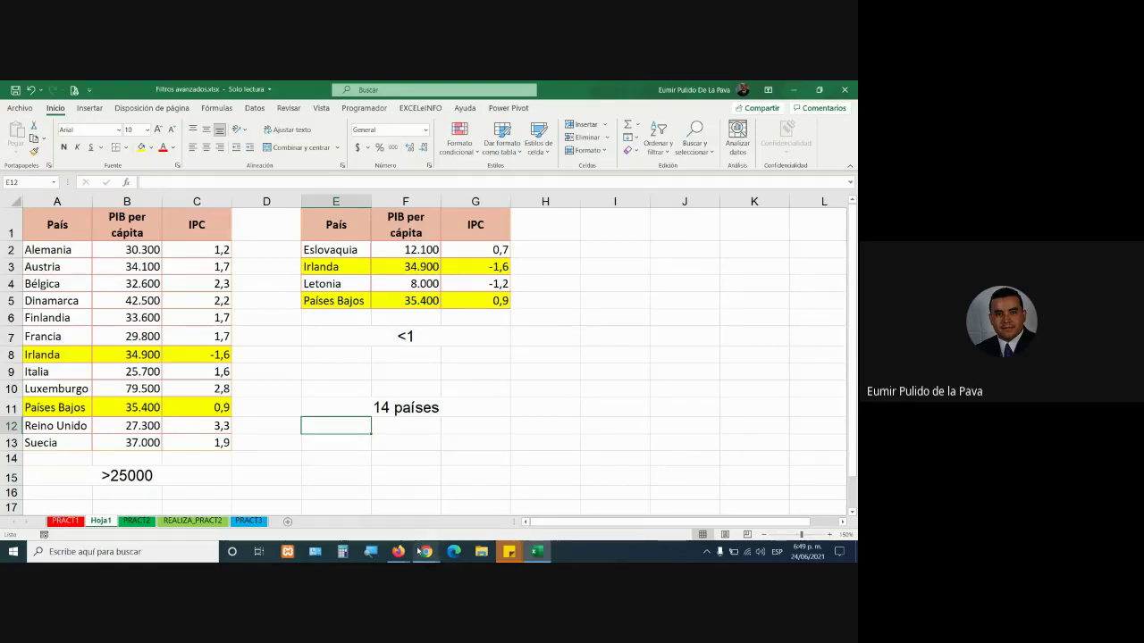
mouse_move(426, 552)
left_click(496, 505)
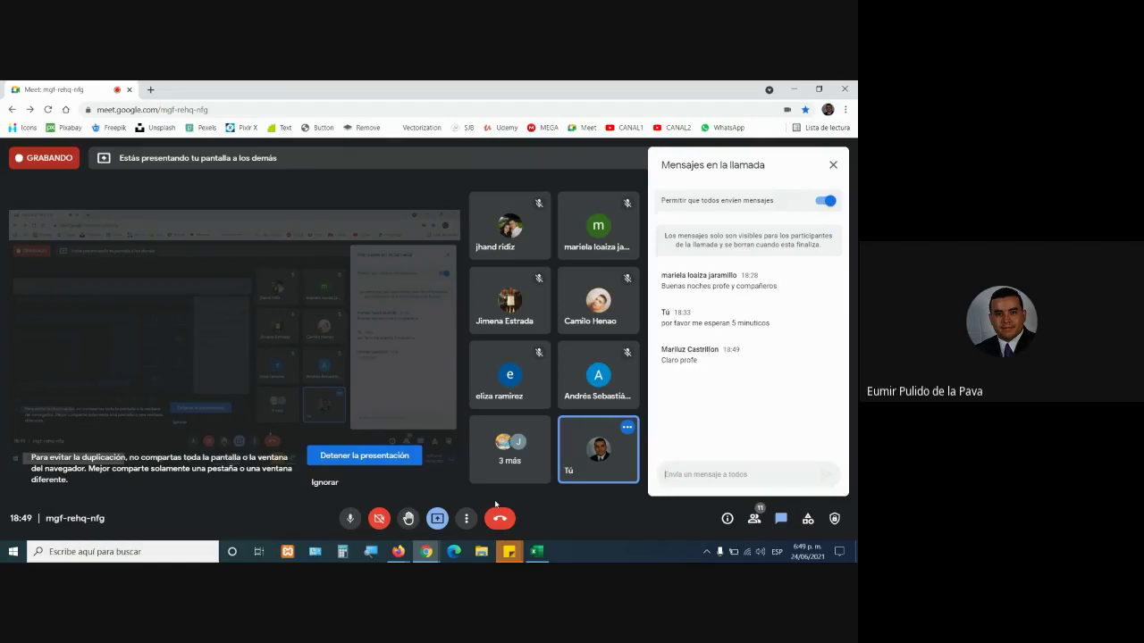
left_click(537, 551)
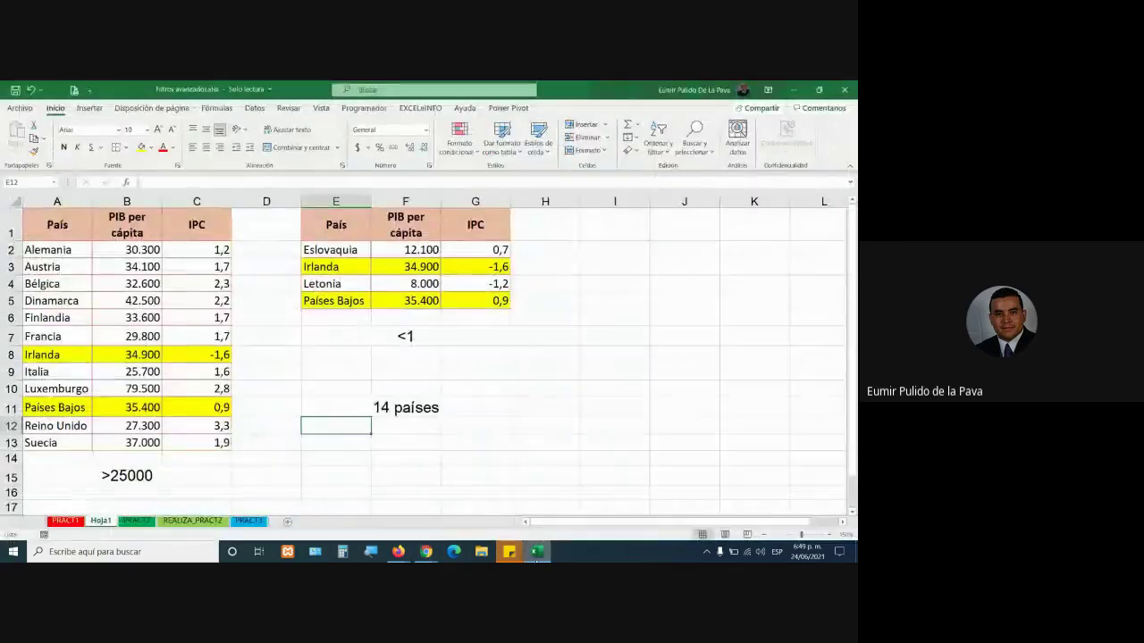
left_click(64, 520)
left_click(212, 232)
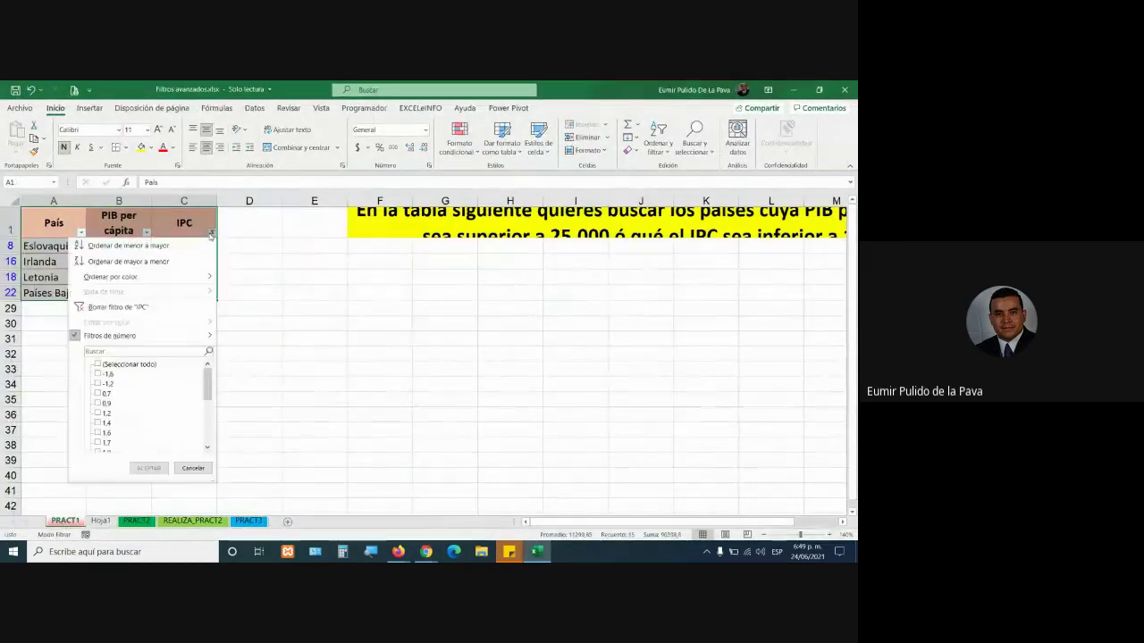
left_click(177, 309)
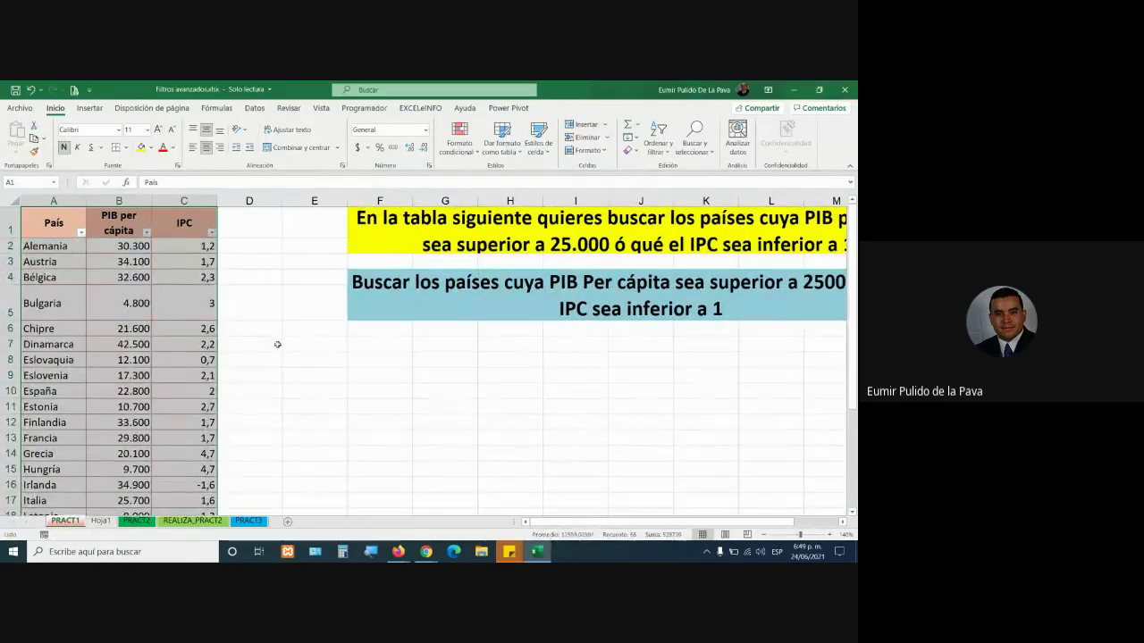
left_click(131, 231)
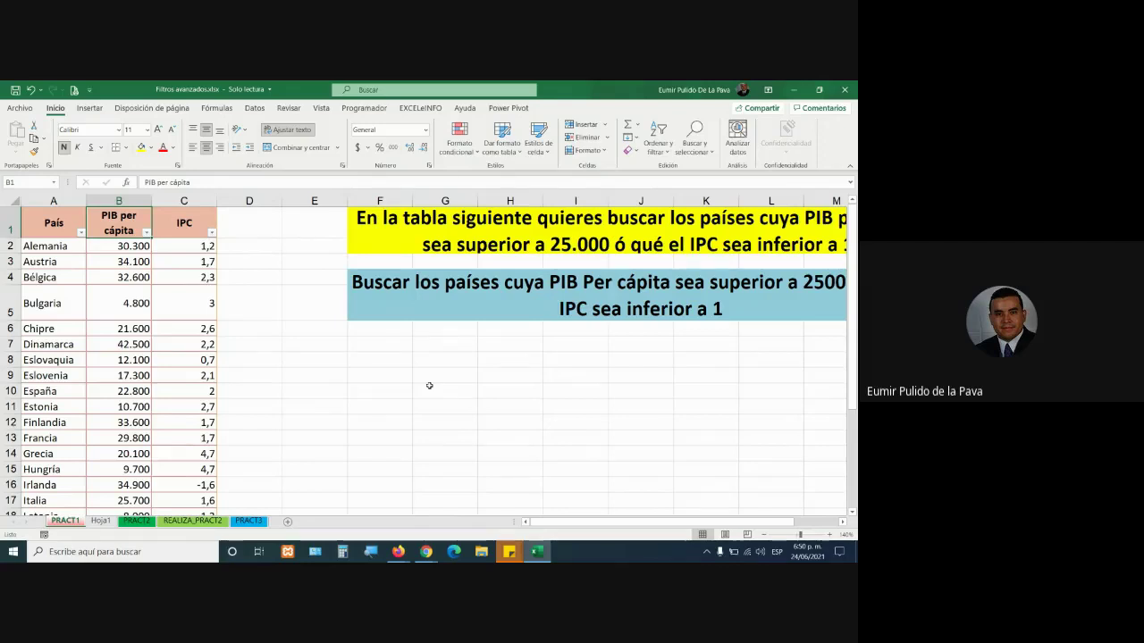
Step: Check the Hoja1 example, then copy the PIB per cápita and IPC headers B1:C1 on PRACT1
left_click(65, 219)
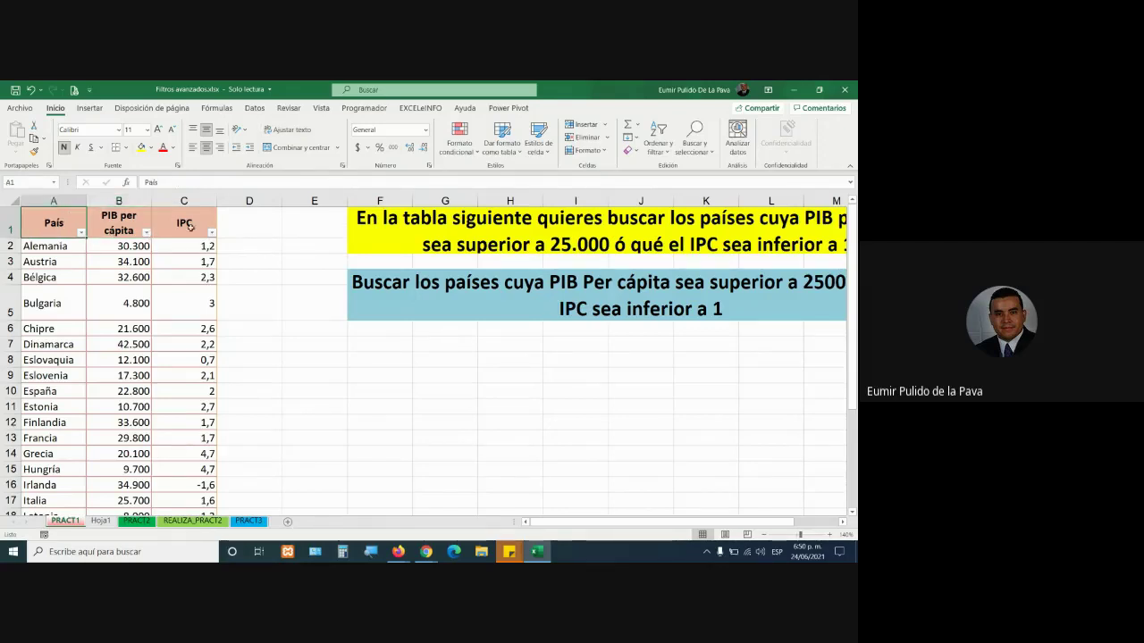
left_click(193, 228)
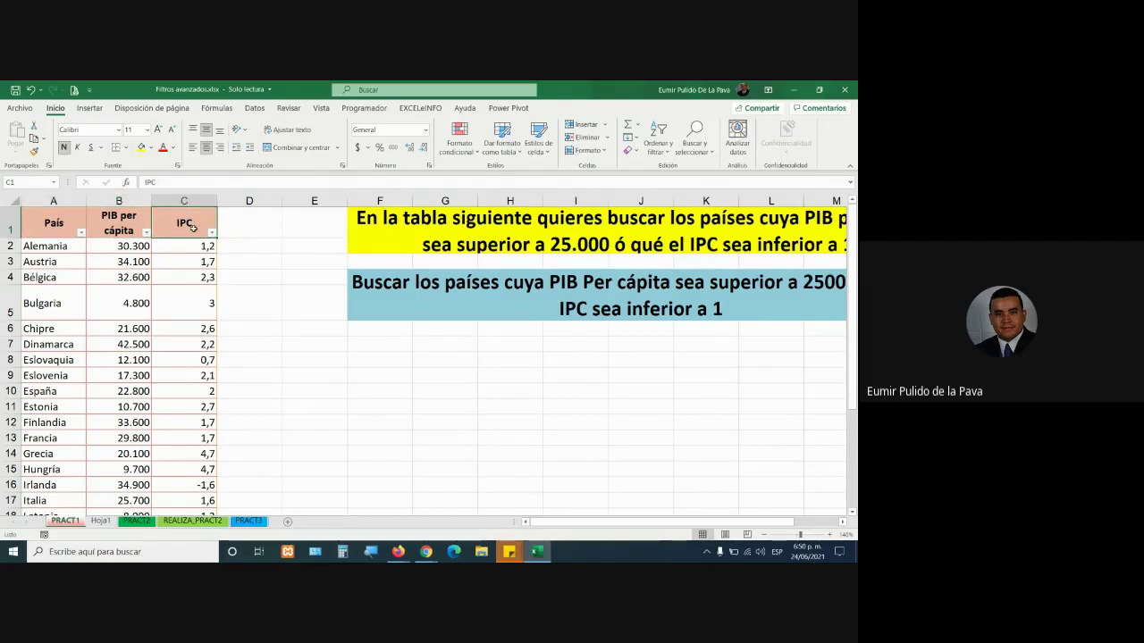
left_click(110, 523)
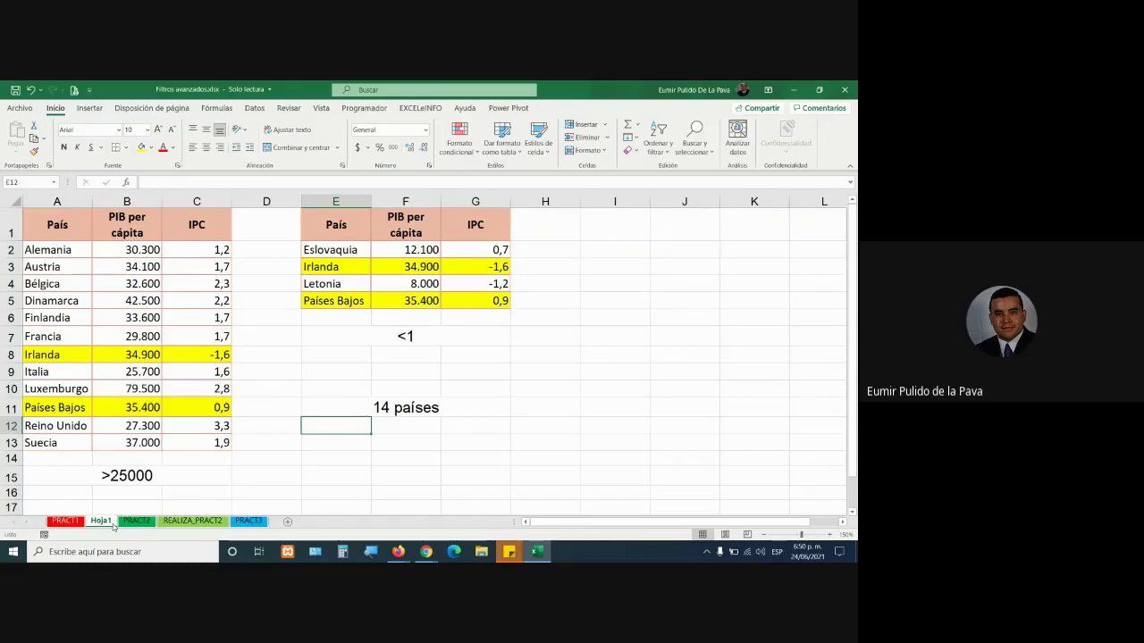
left_click(75, 522)
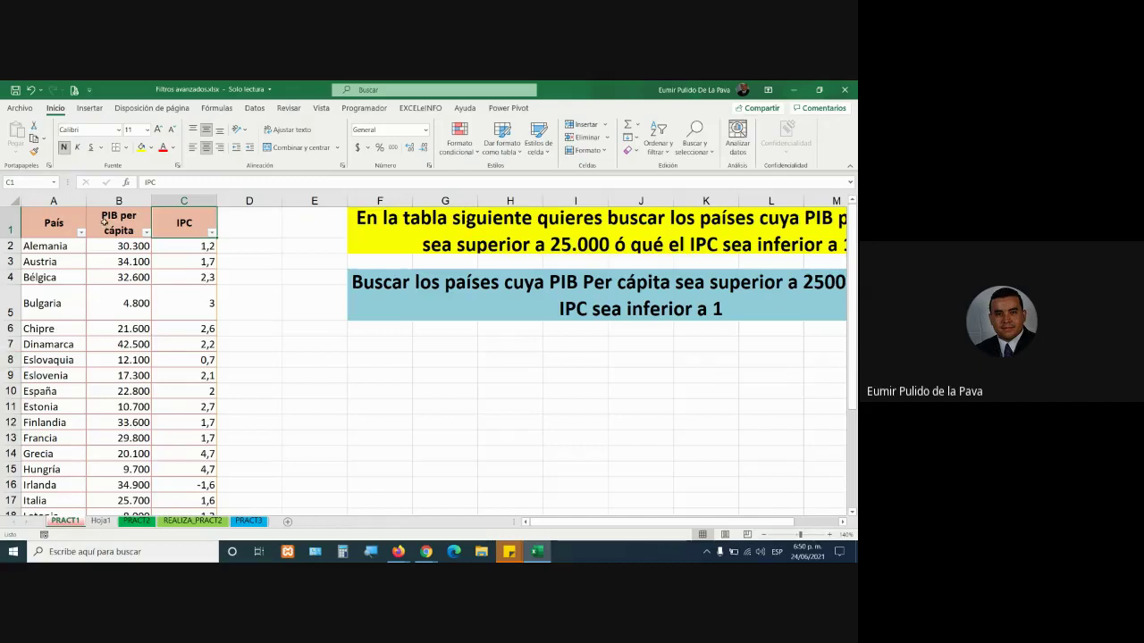
left_click_drag(104, 221, 183, 224)
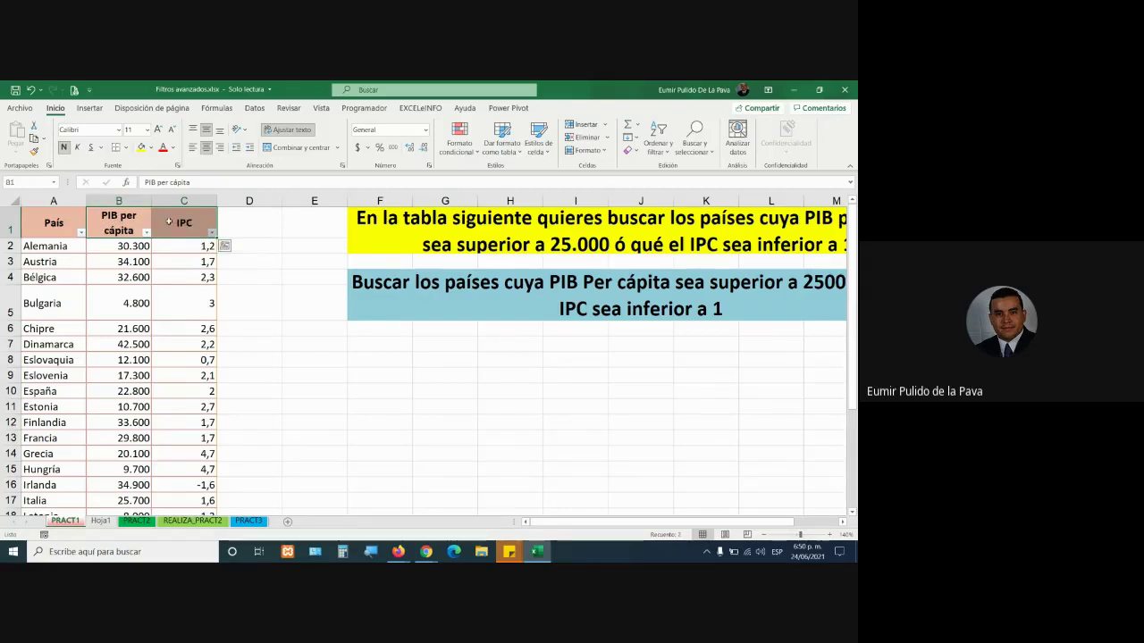
left_click(34, 138)
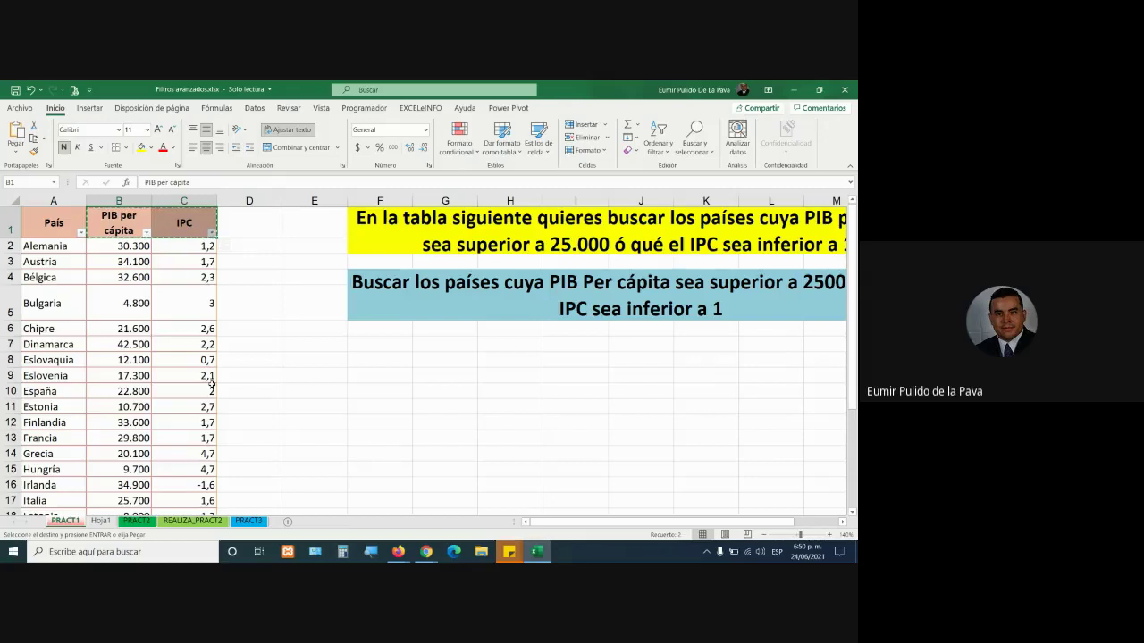
Step: Paste the PIB per cápita and IPC headers into F9:G9 on PRACT1
scroll(336, 449, "down", 10)
scroll(338, 449, "up", 7)
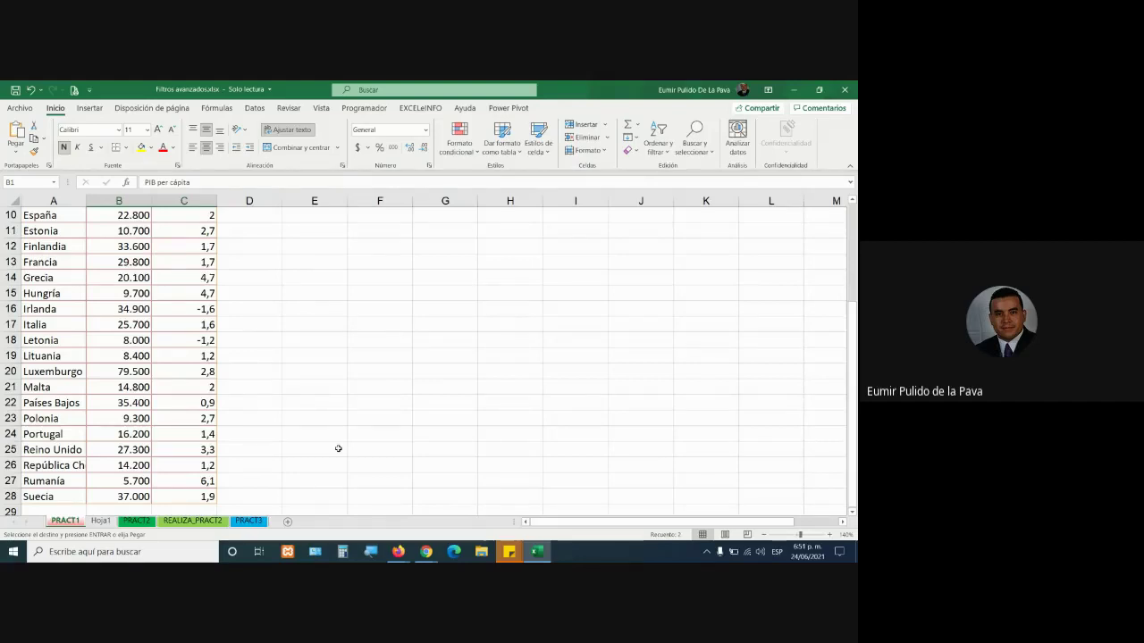
scroll(336, 448, "up", 3)
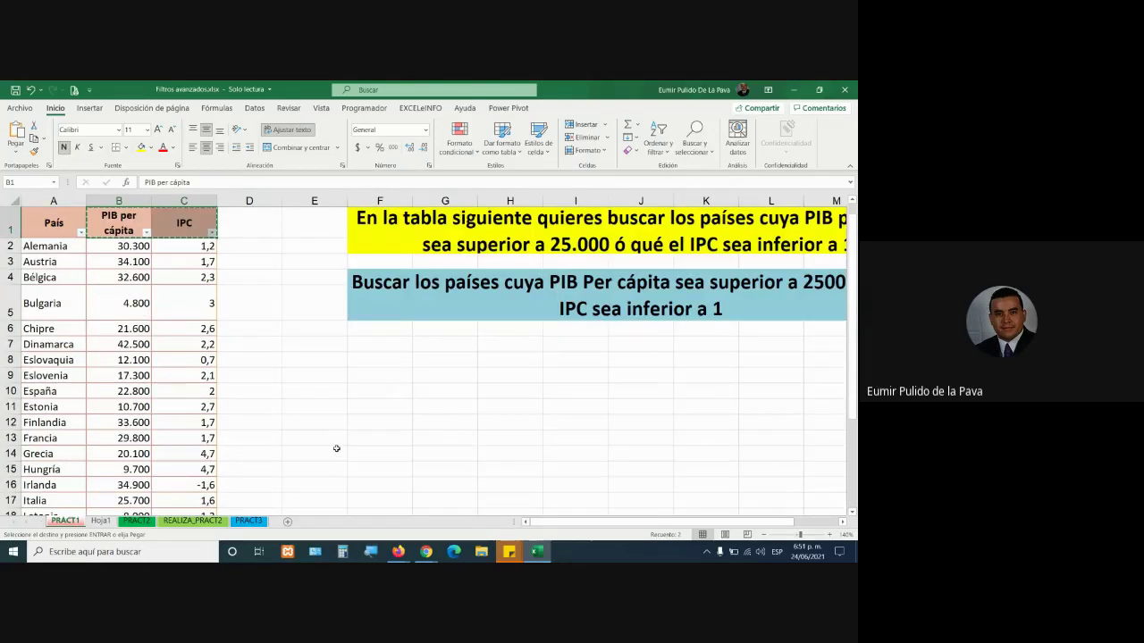
left_click(385, 376)
left_click(17, 136)
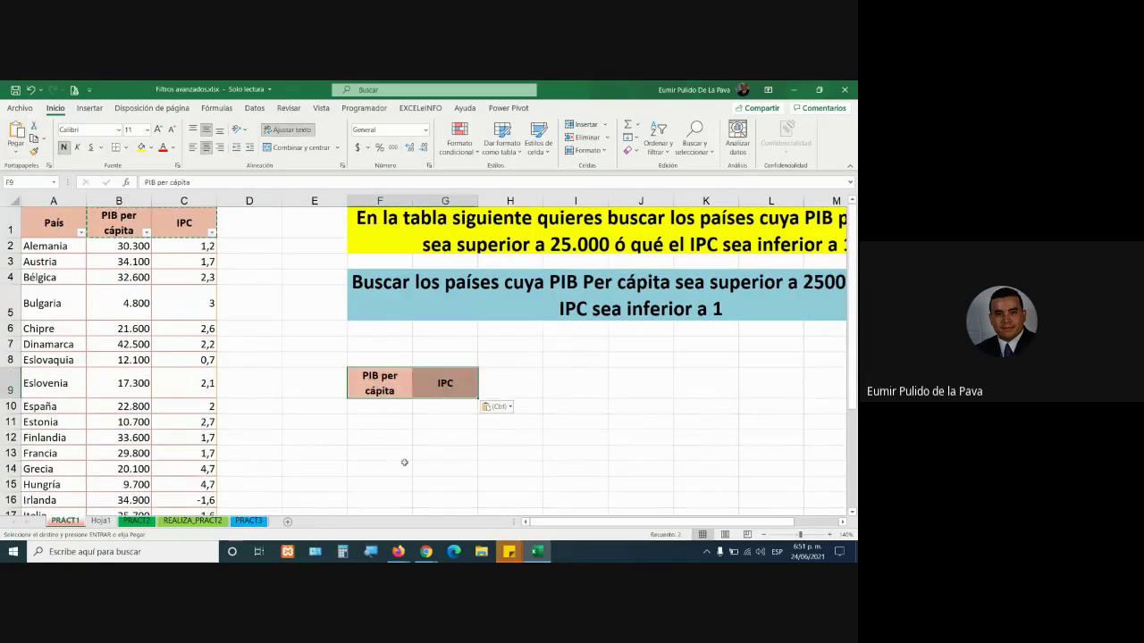
left_click(404, 453)
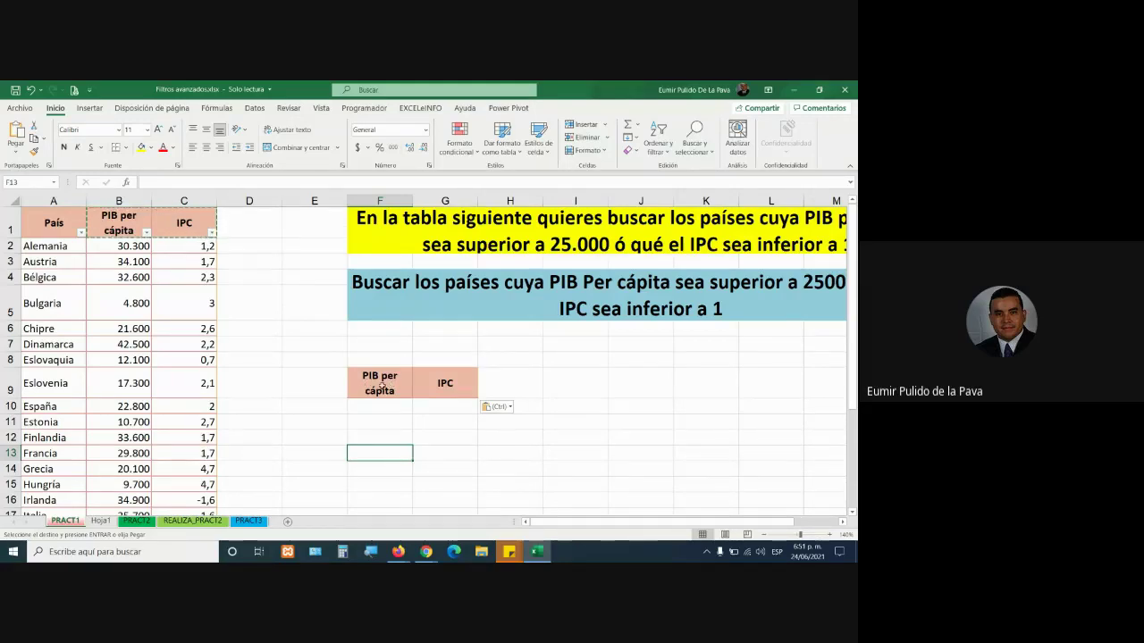
left_click(101, 521)
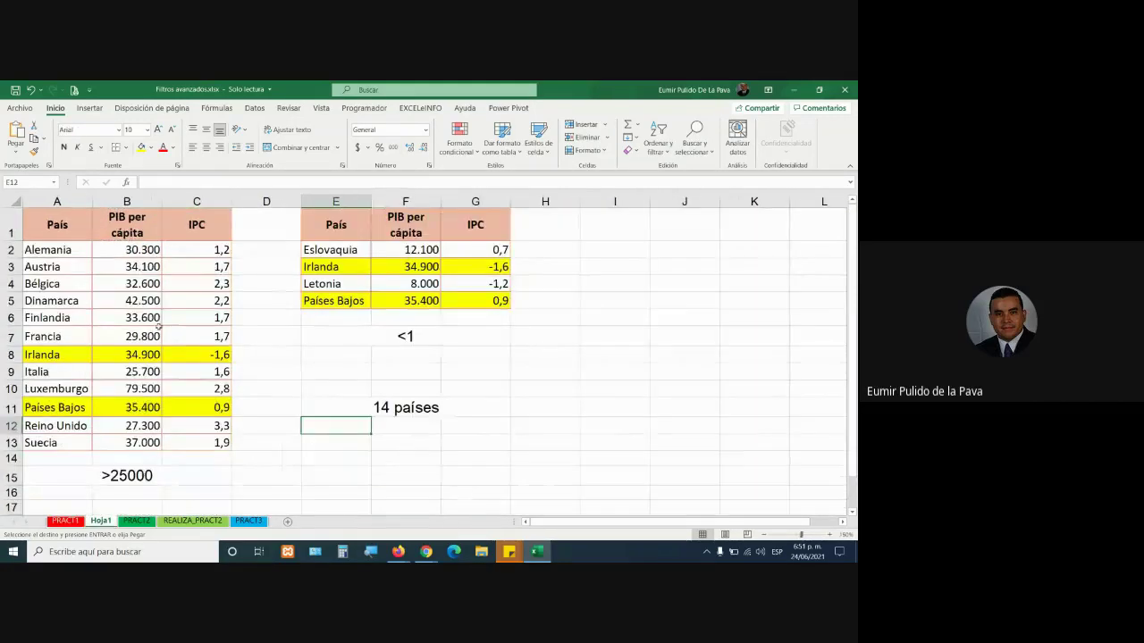
left_click(112, 487)
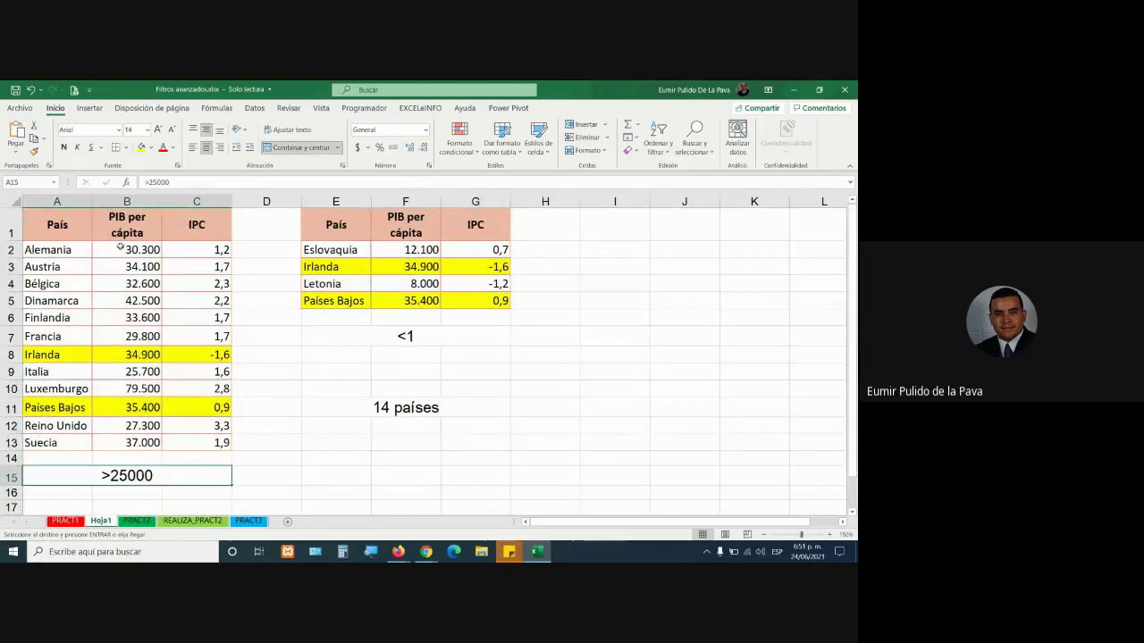
left_click(441, 336)
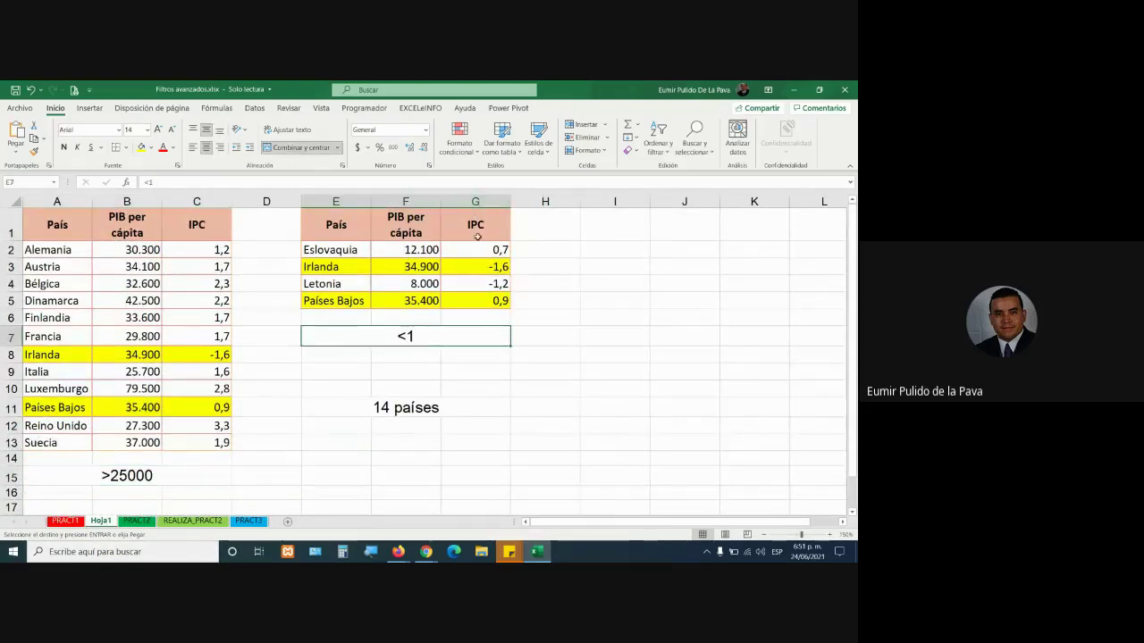
left_click(64, 521)
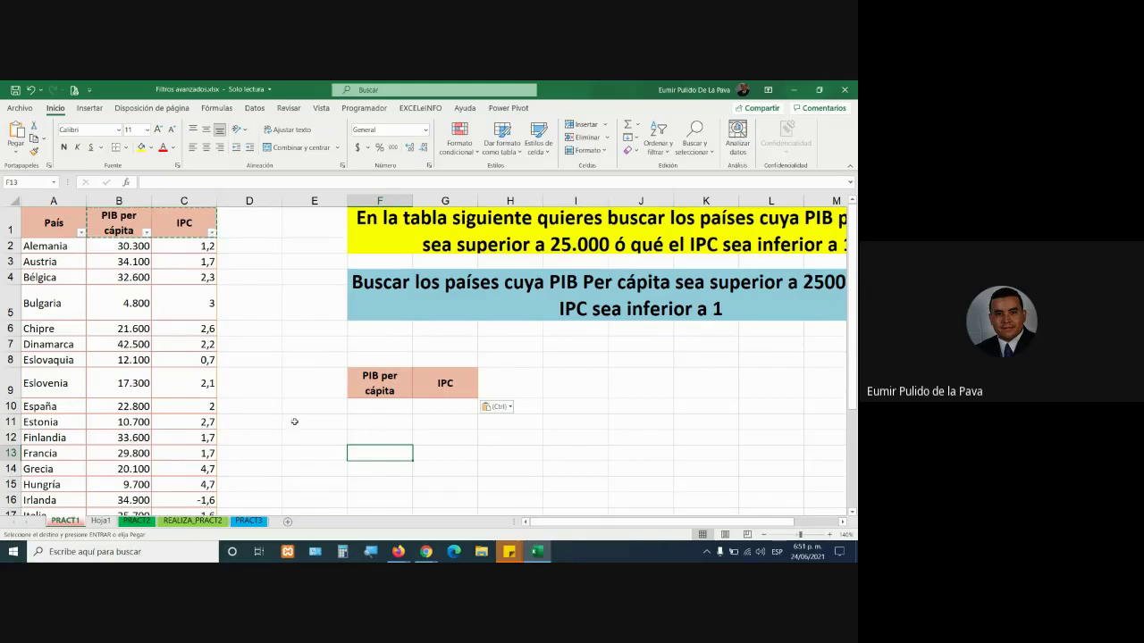
Step: Enter >25000 in F10 and <1 in G10 under the criteria headers
left_click(386, 409)
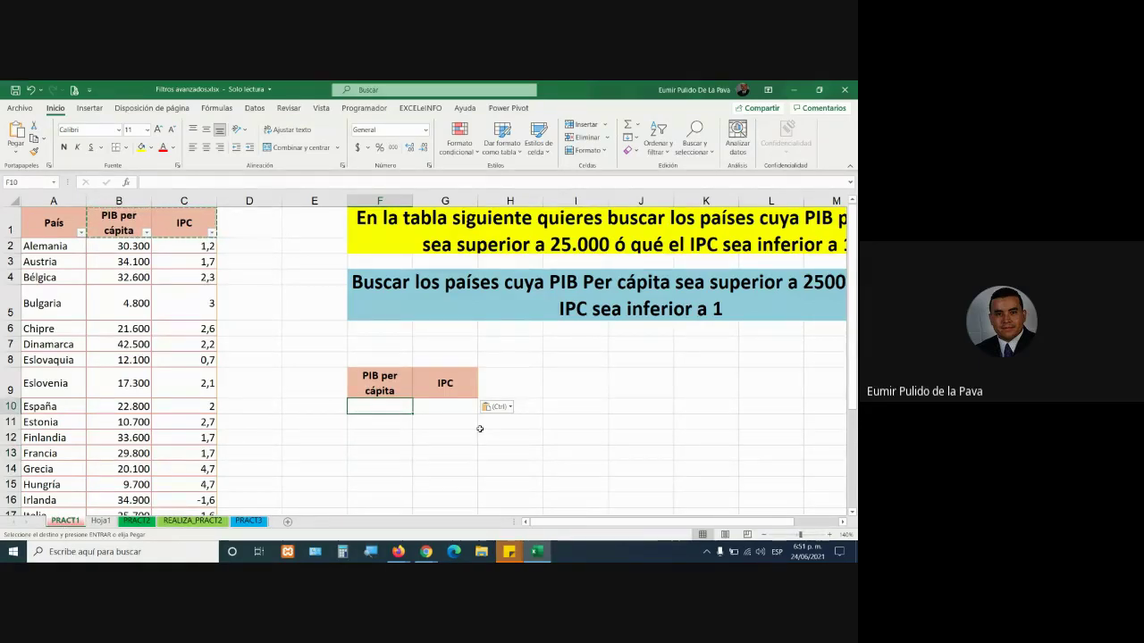
type(">25000")
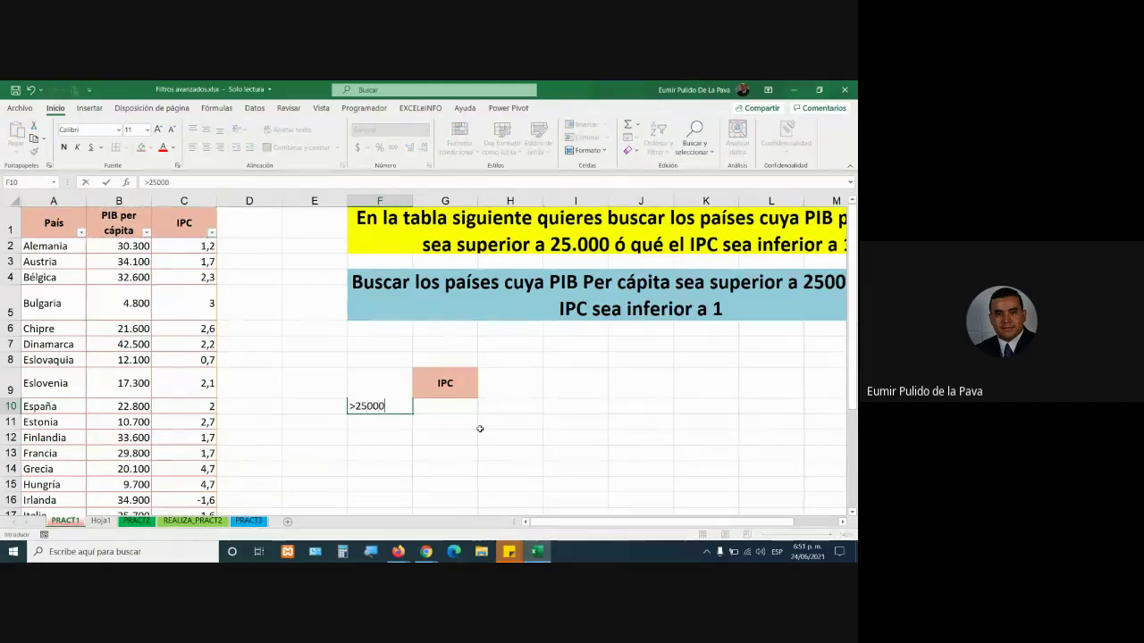
key("Return")
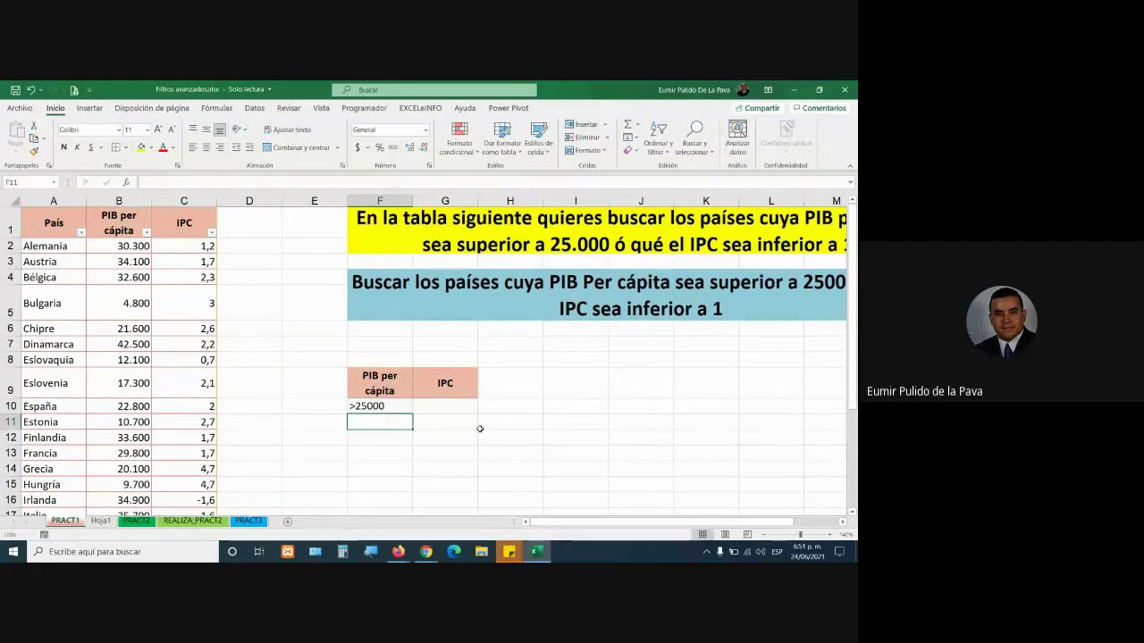
key("Right")
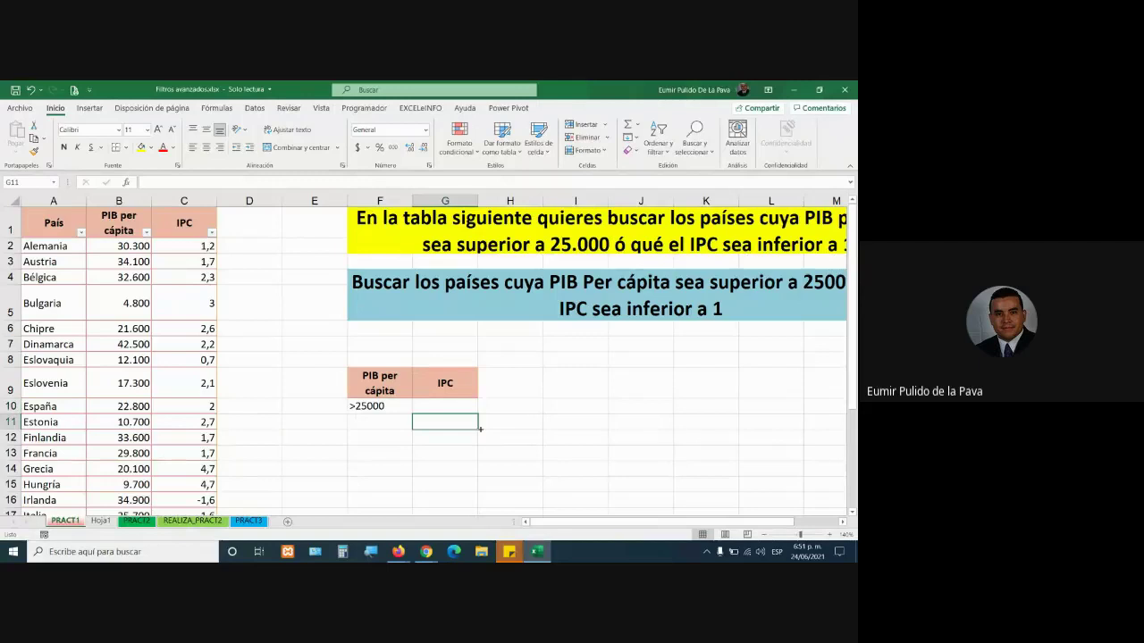
type("<1")
key("Return")
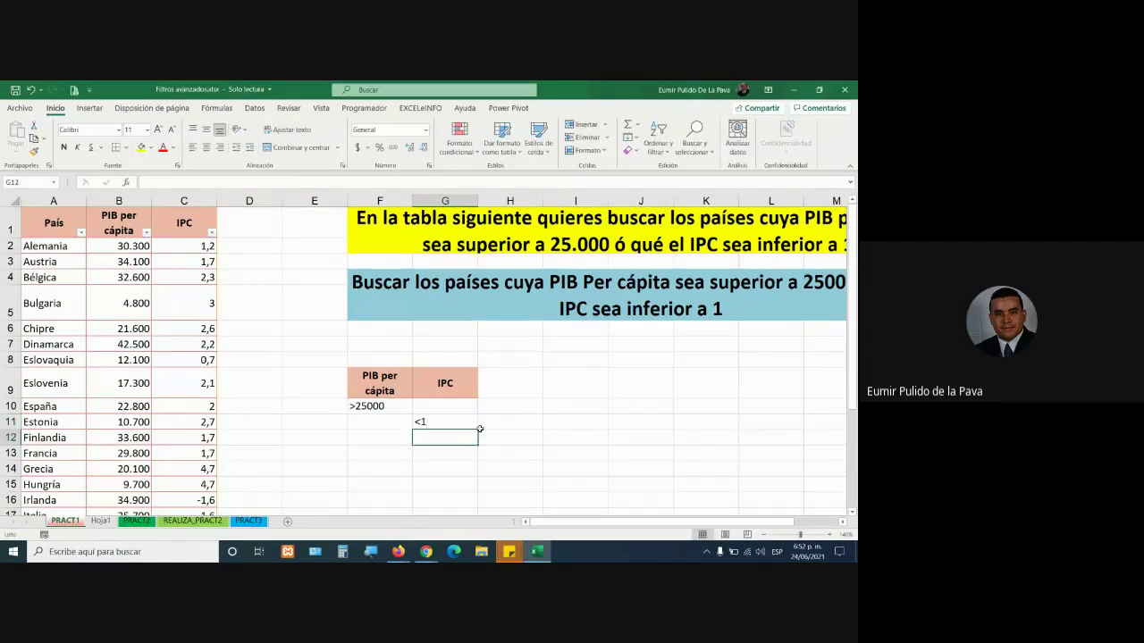
left_click(467, 416)
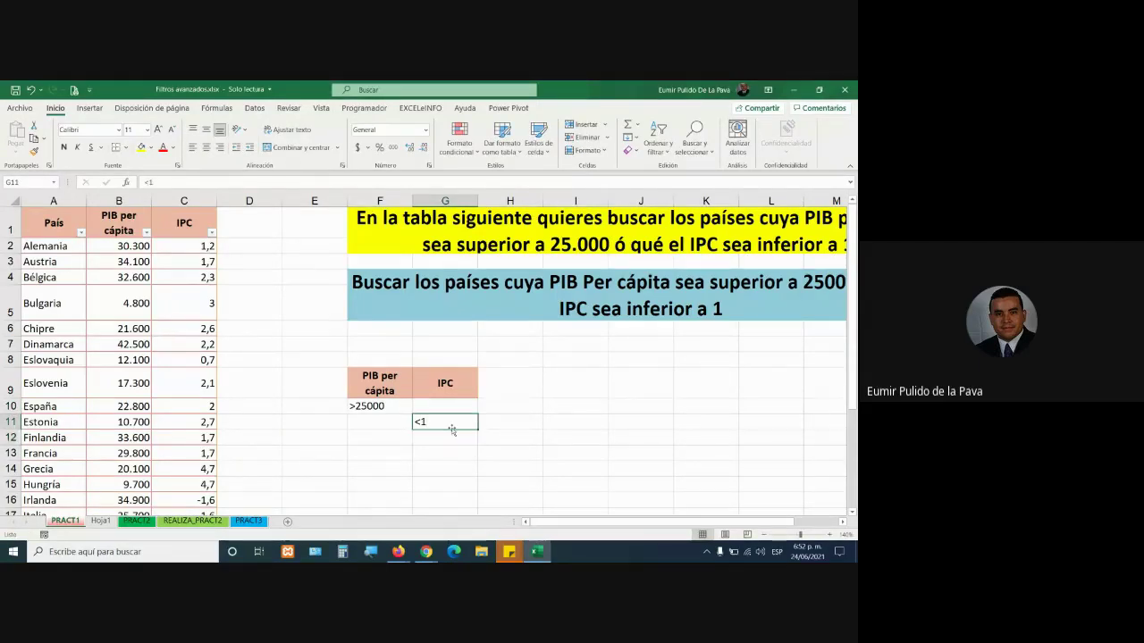
left_click_drag(467, 415, 467, 401)
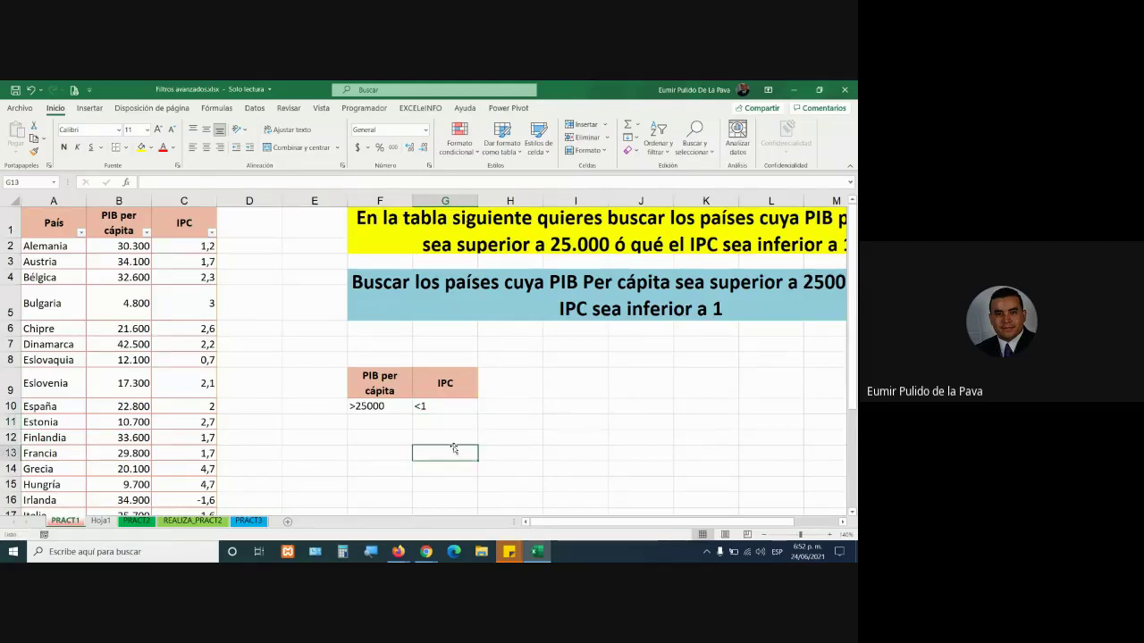
Step: Move the <1 criterion down to G11 to make an OR condition
left_click(533, 305)
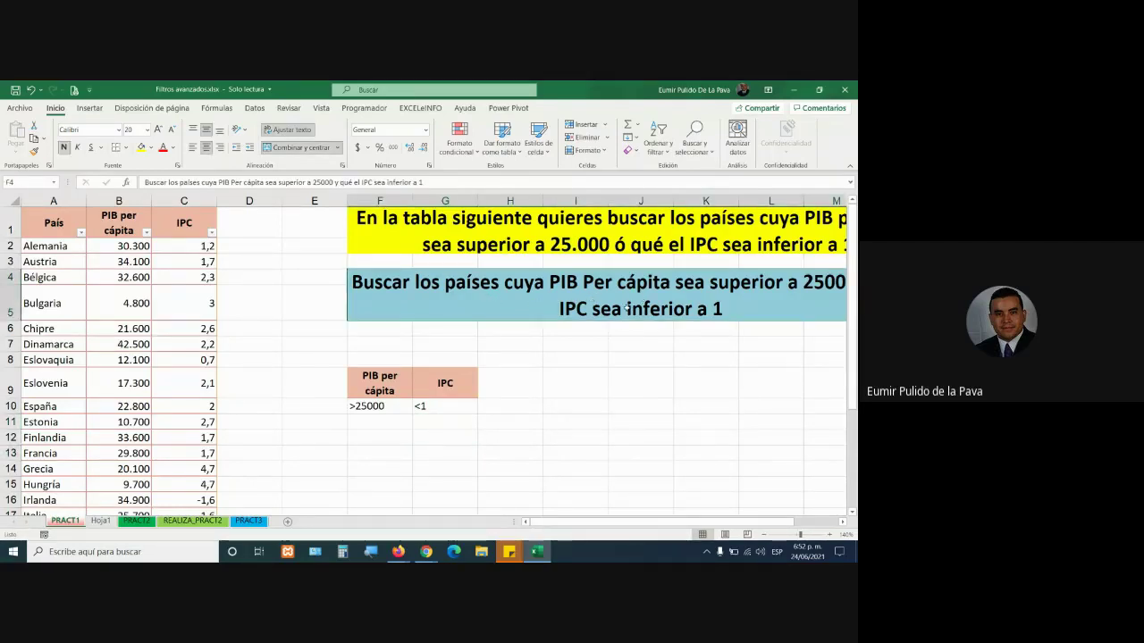
left_click_drag(365, 376, 462, 410)
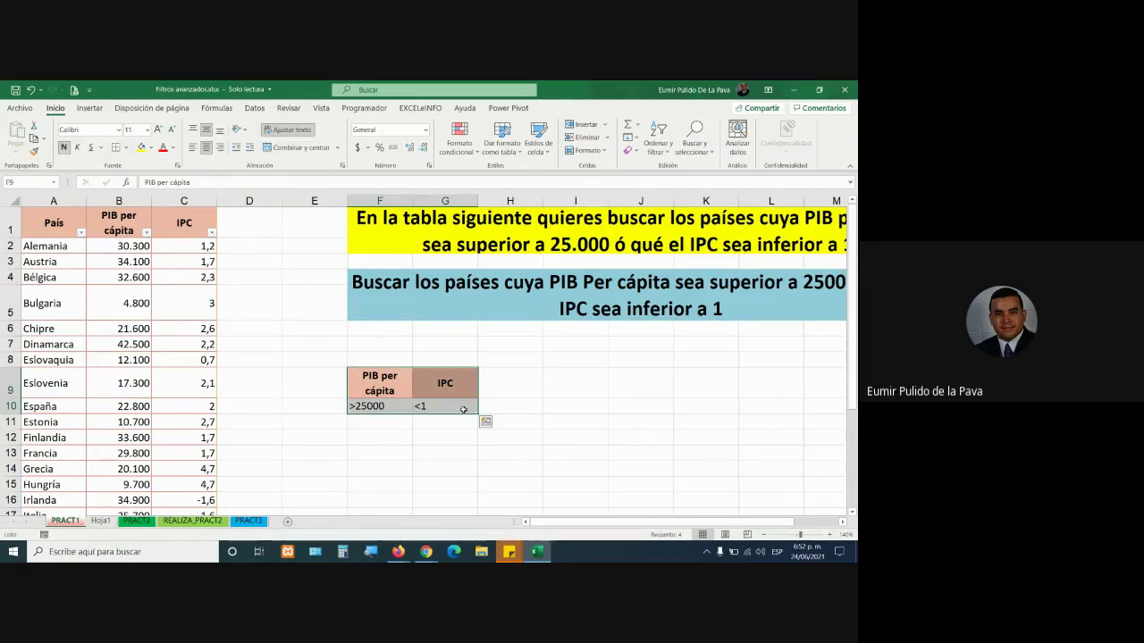
left_click(463, 409)
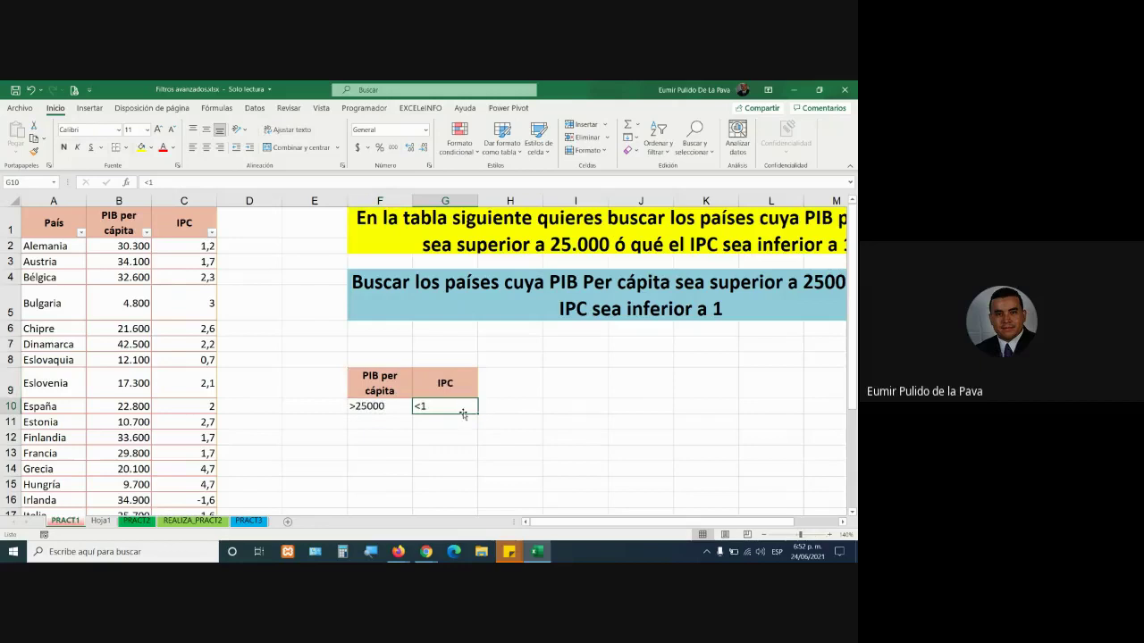
left_click_drag(463, 414, 462, 430)
left_click(374, 406)
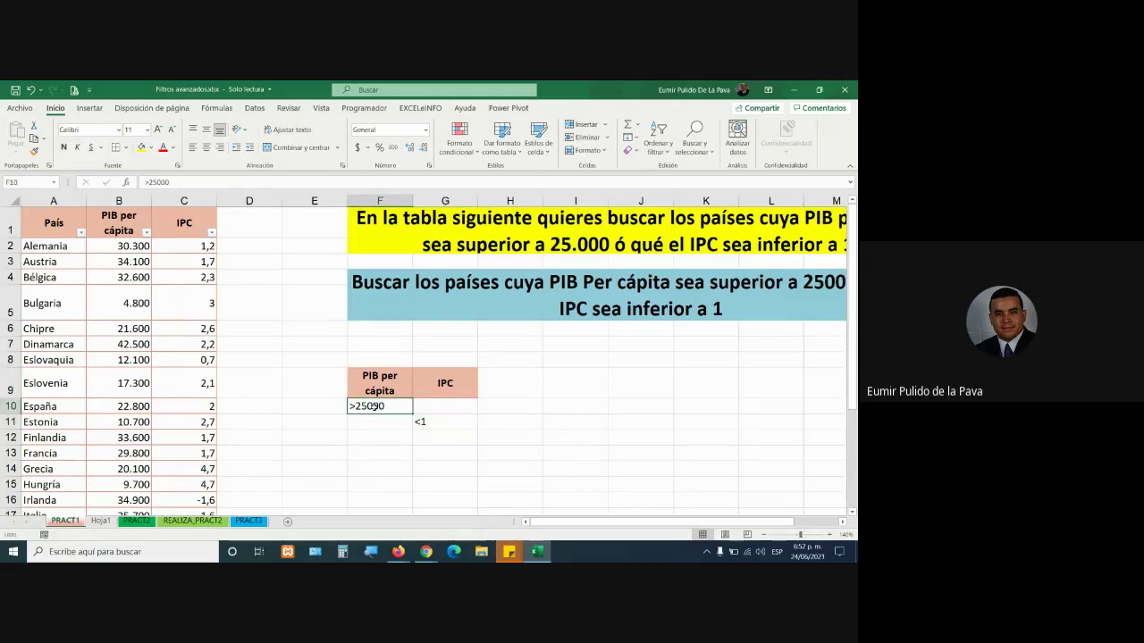
left_click(455, 428)
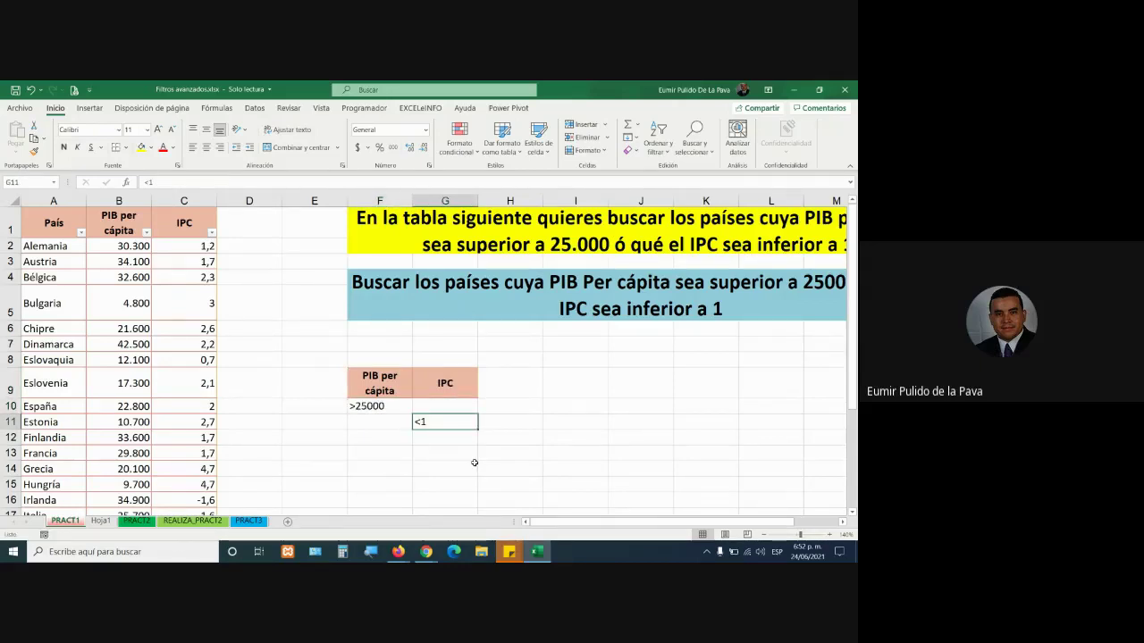
left_click_drag(365, 402, 447, 425)
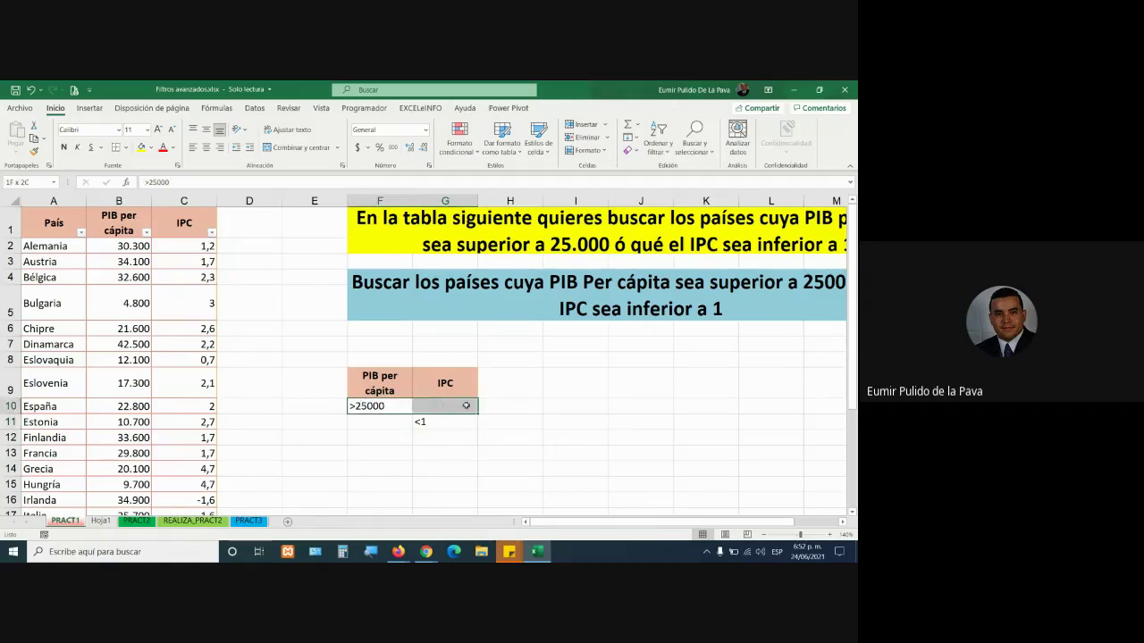
left_click(441, 456)
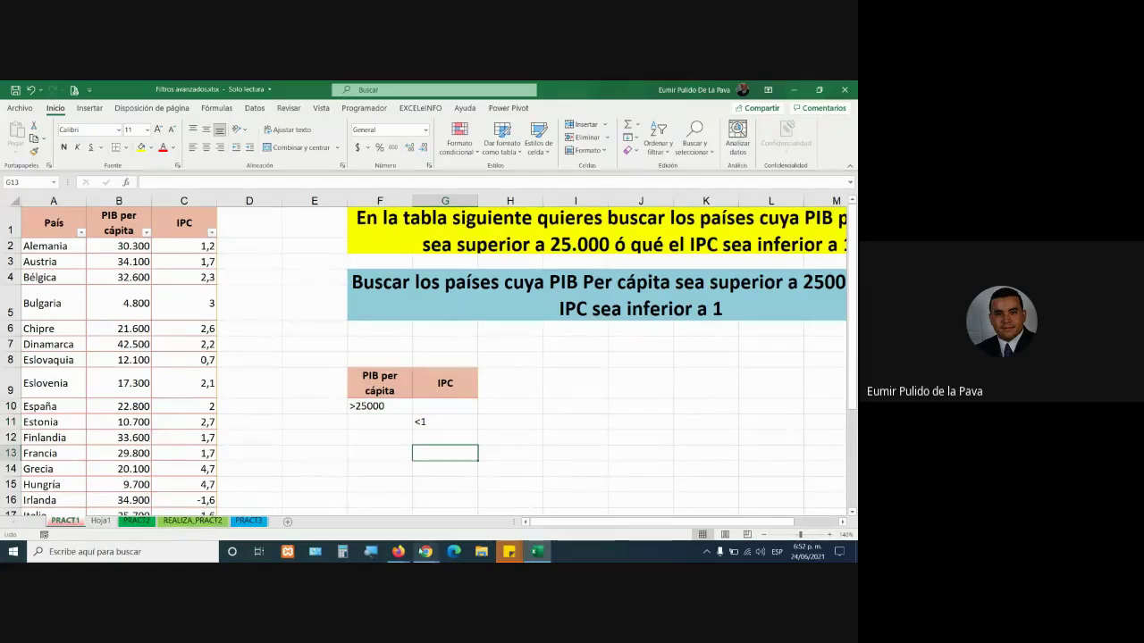
Step: Check the Google Meet call, then bring the Filtros avanzados workbook back to the front
mouse_move(426, 551)
left_click(393, 519)
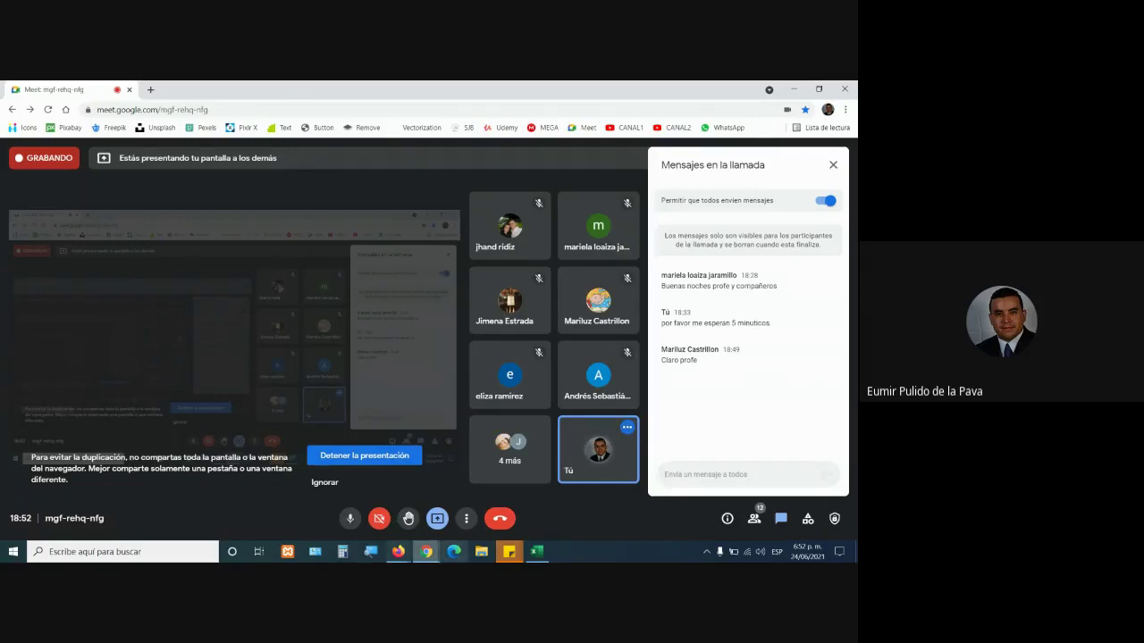
left_click(537, 551)
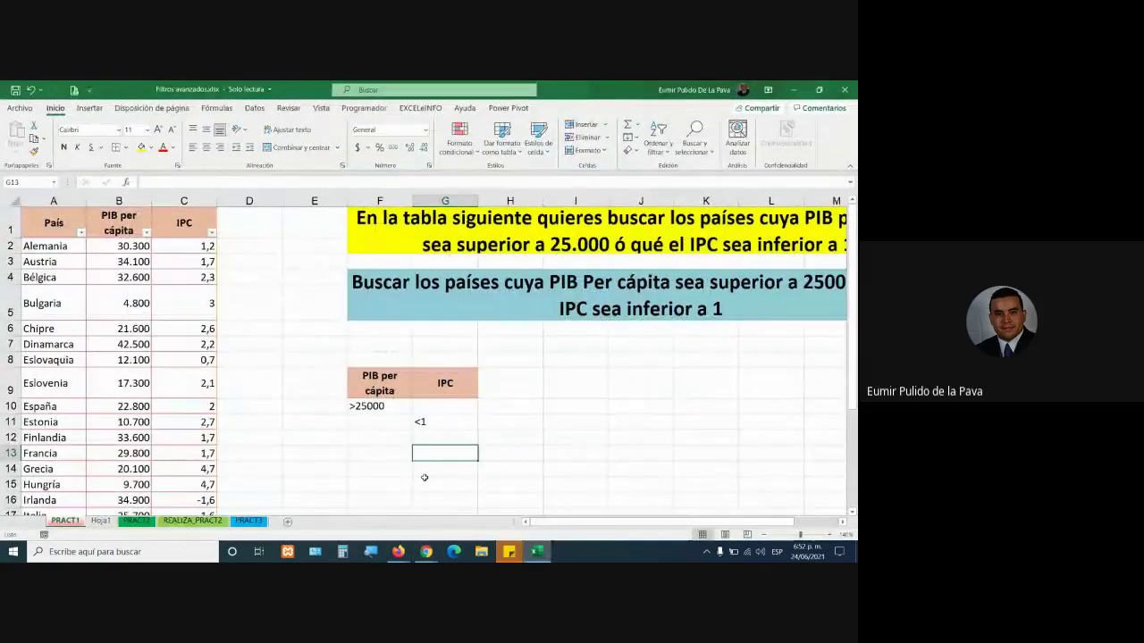
Step: Review the country table from España down to Suecia and switch to the Datos ribbon
left_click(201, 409)
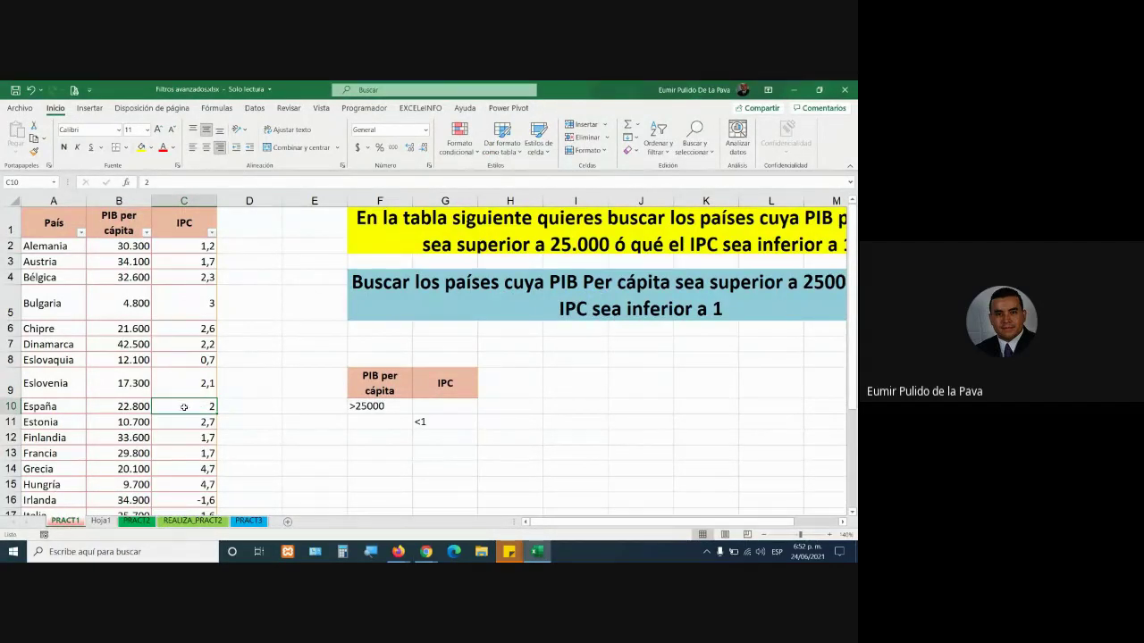
left_click(54, 484)
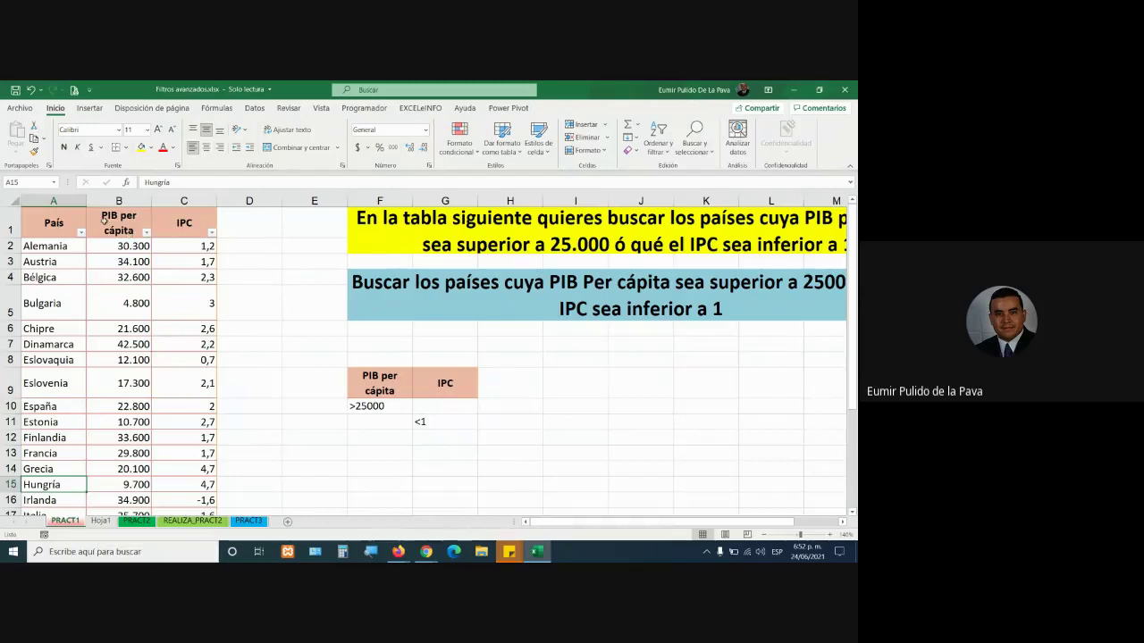
scroll(146, 429, "down", 5)
left_click(173, 403)
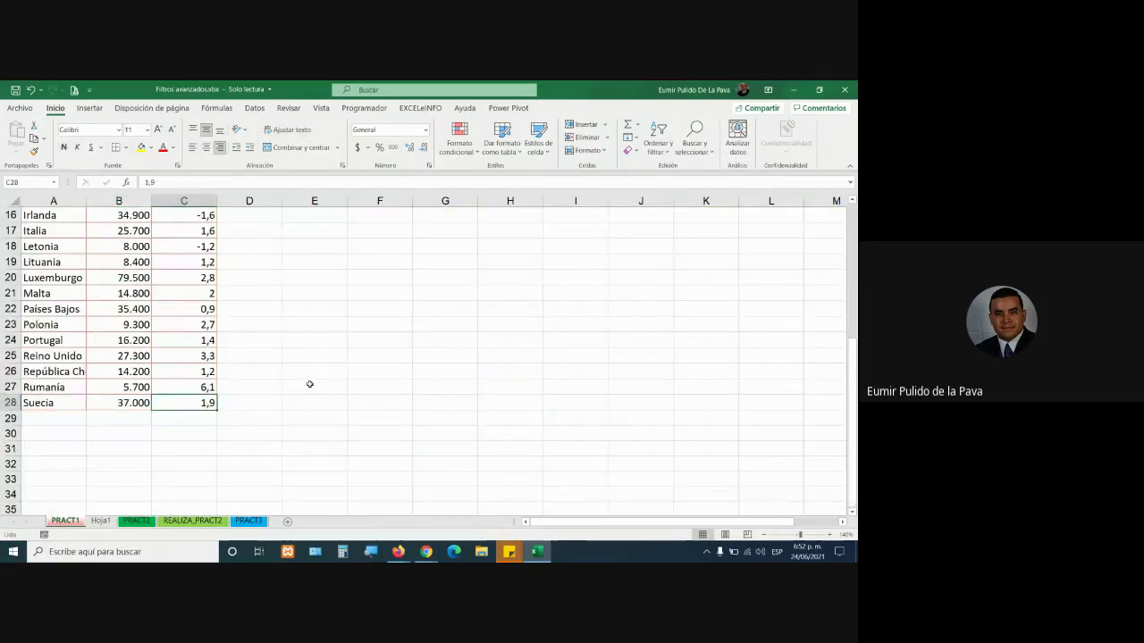
scroll(309, 384, "up", 3)
scroll(307, 383, "up", 2)
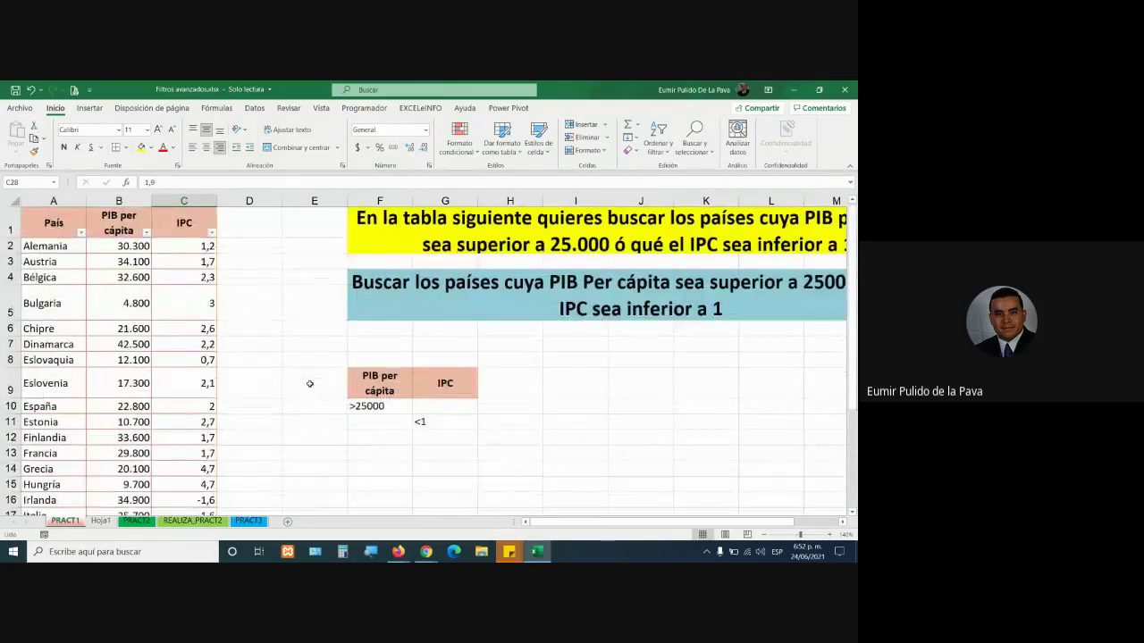
left_click(255, 108)
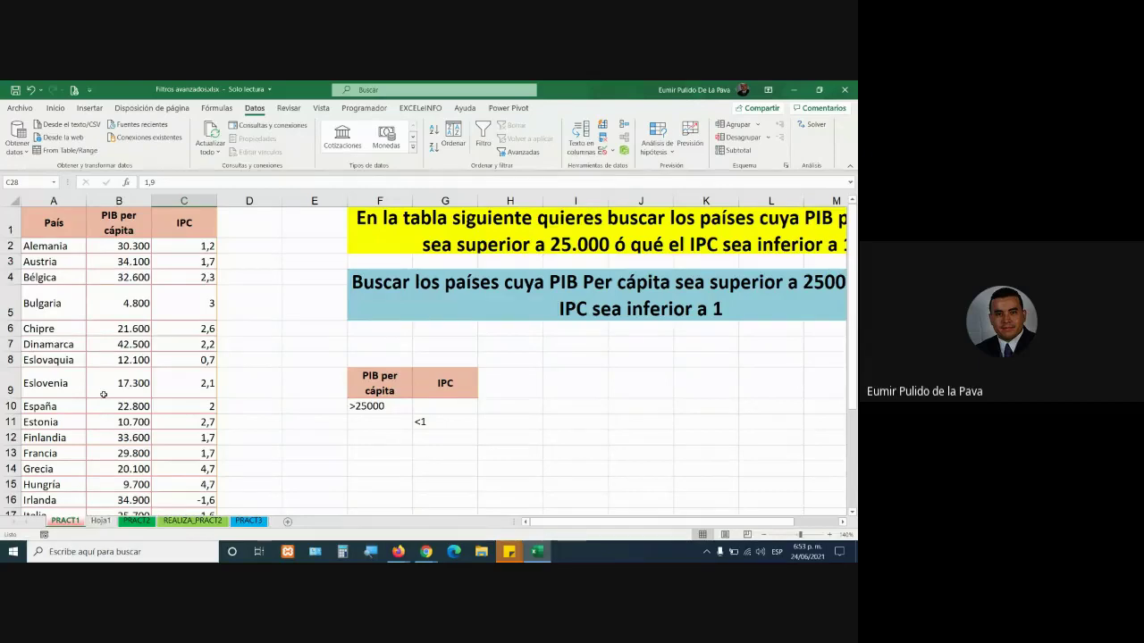
scroll(197, 402, "down", 3)
left_click(192, 387)
scroll(339, 399, "up", 3)
Step: Open Filtro avanzado, magnify the screen 200%, choose Copiar a otro lugar, list range $A$1:$C$28
left_click(519, 154)
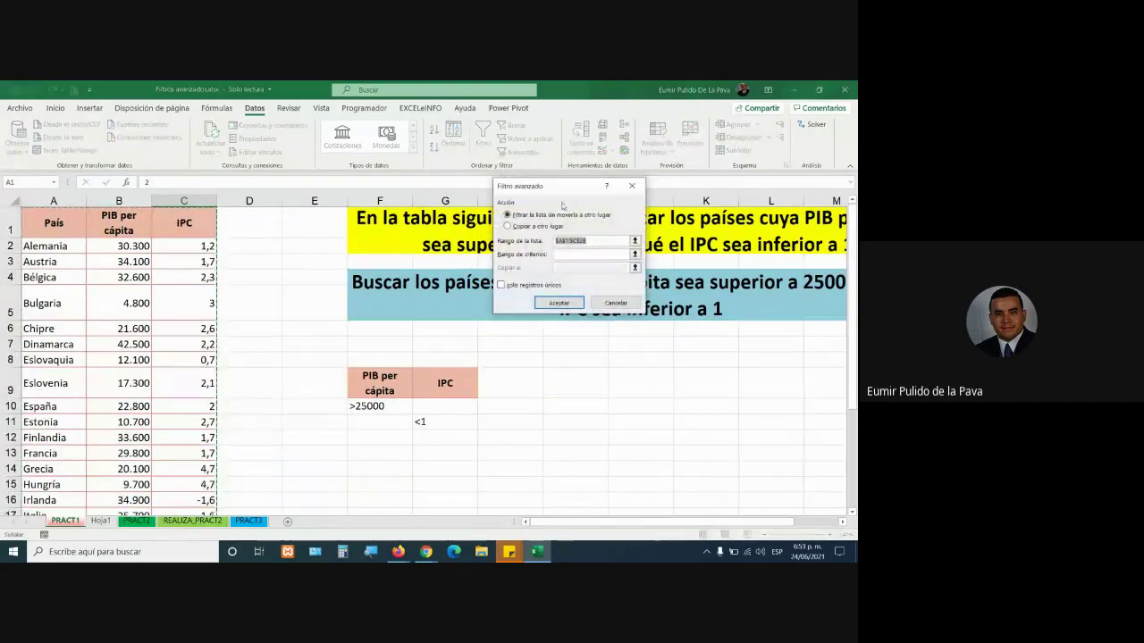
left_click_drag(547, 191, 529, 346)
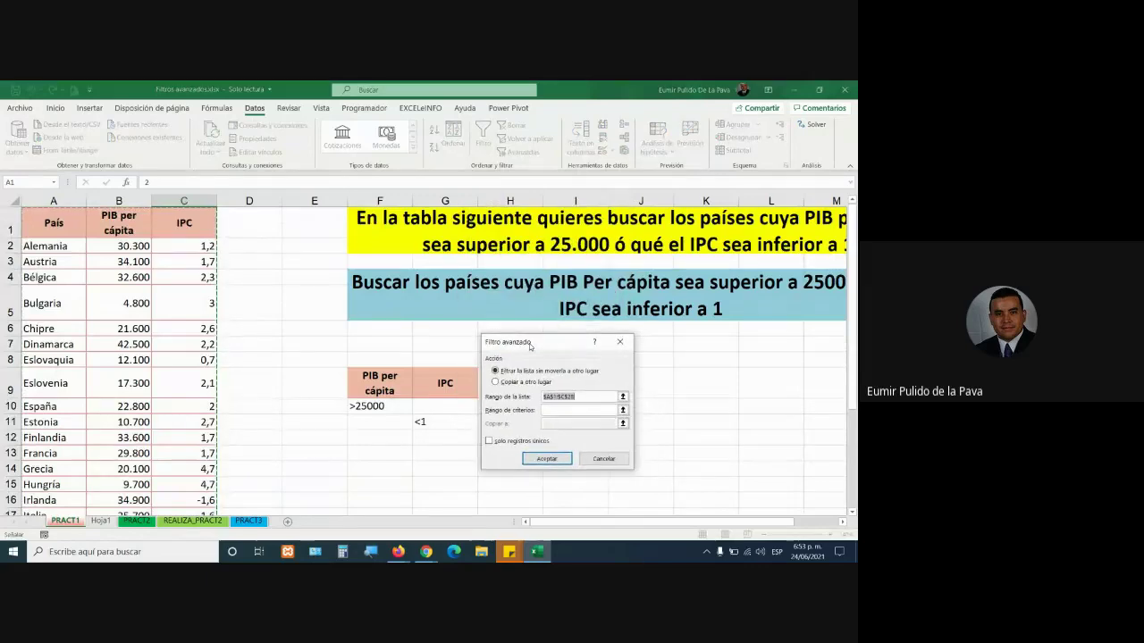
left_click(366, 556)
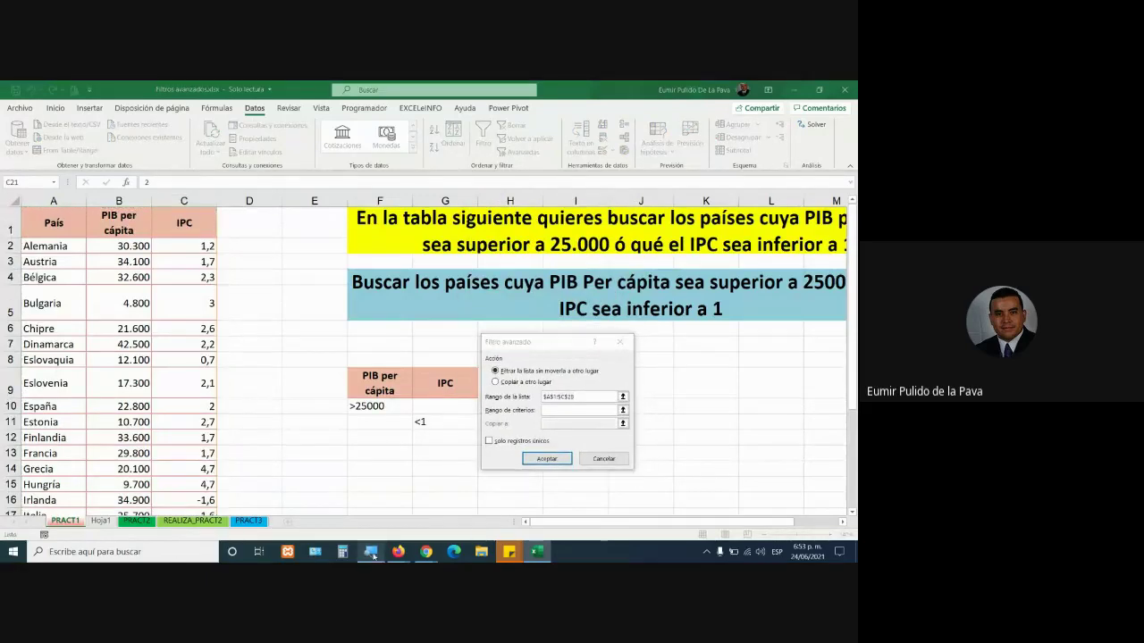
left_click(402, 509)
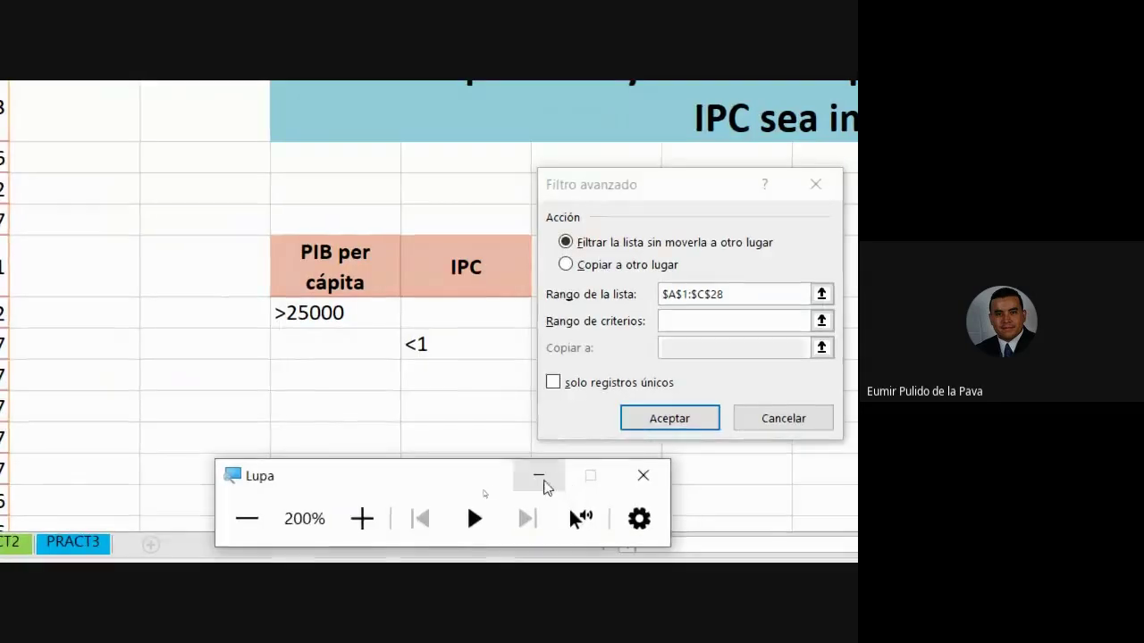
left_click(539, 476)
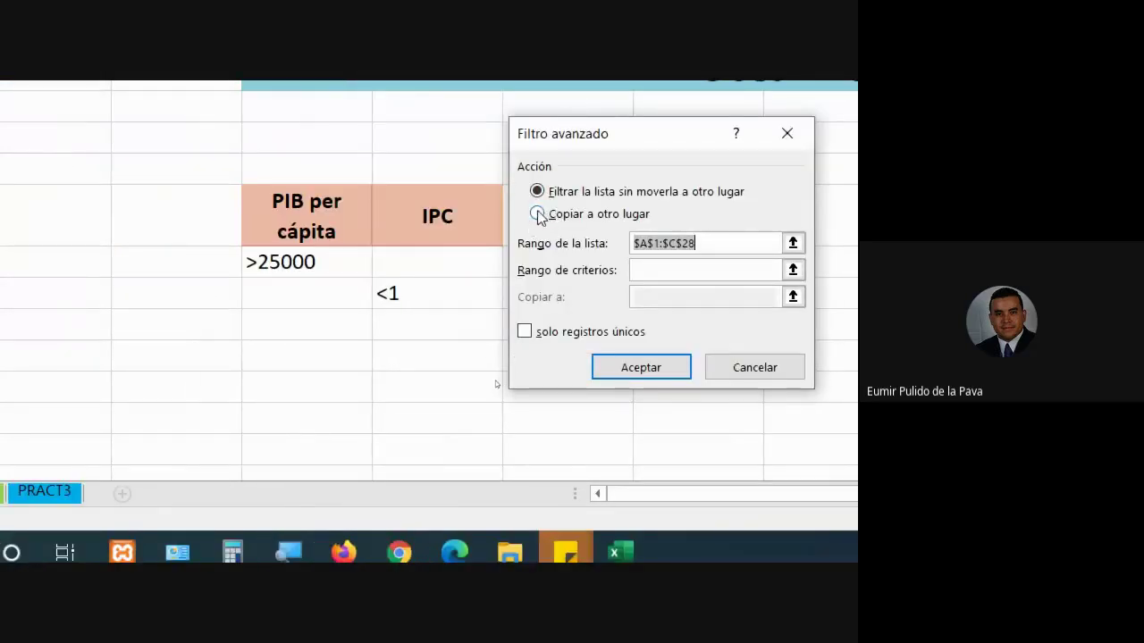
left_click(539, 215)
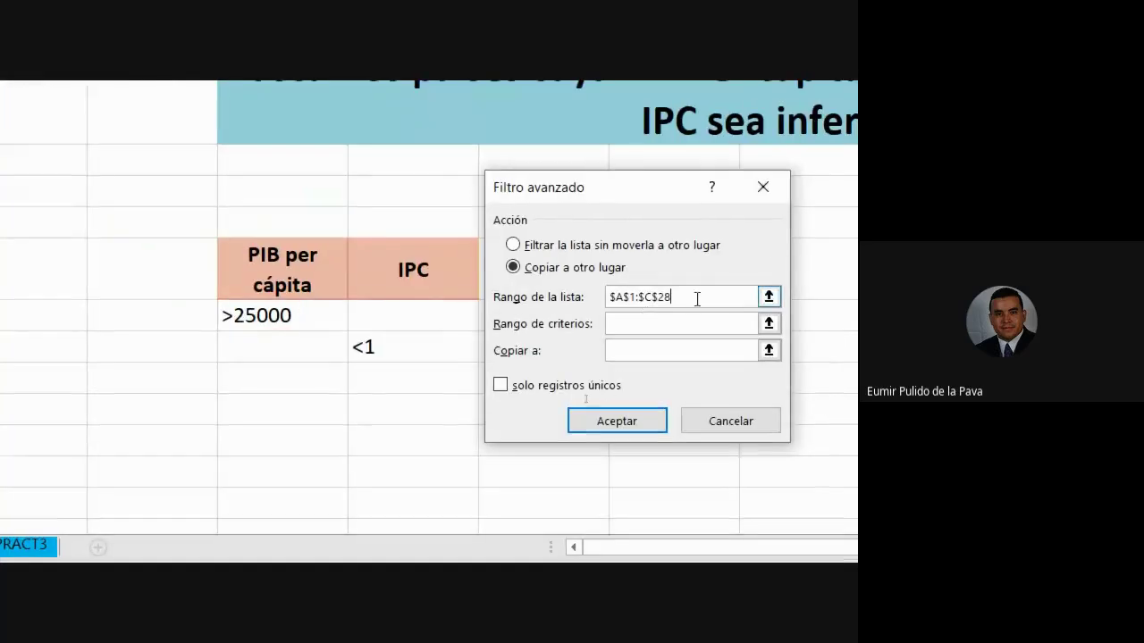
left_click_drag(669, 300, 498, 294)
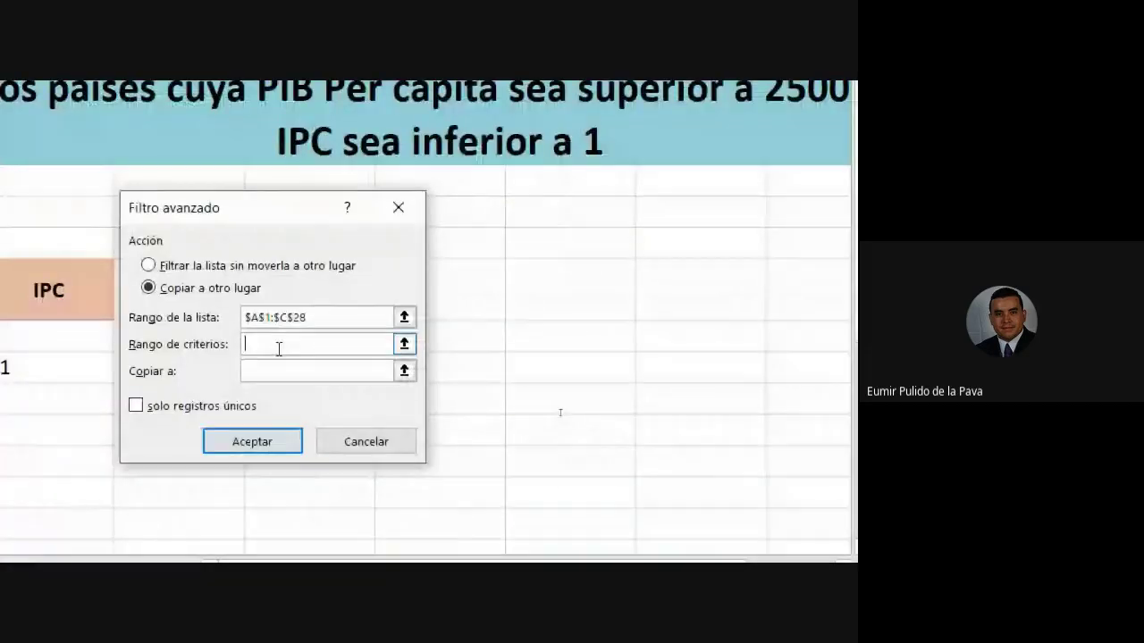
Step: Set the criteria range to F9:G11 including headers and choose filtering the list in place
left_click(389, 345)
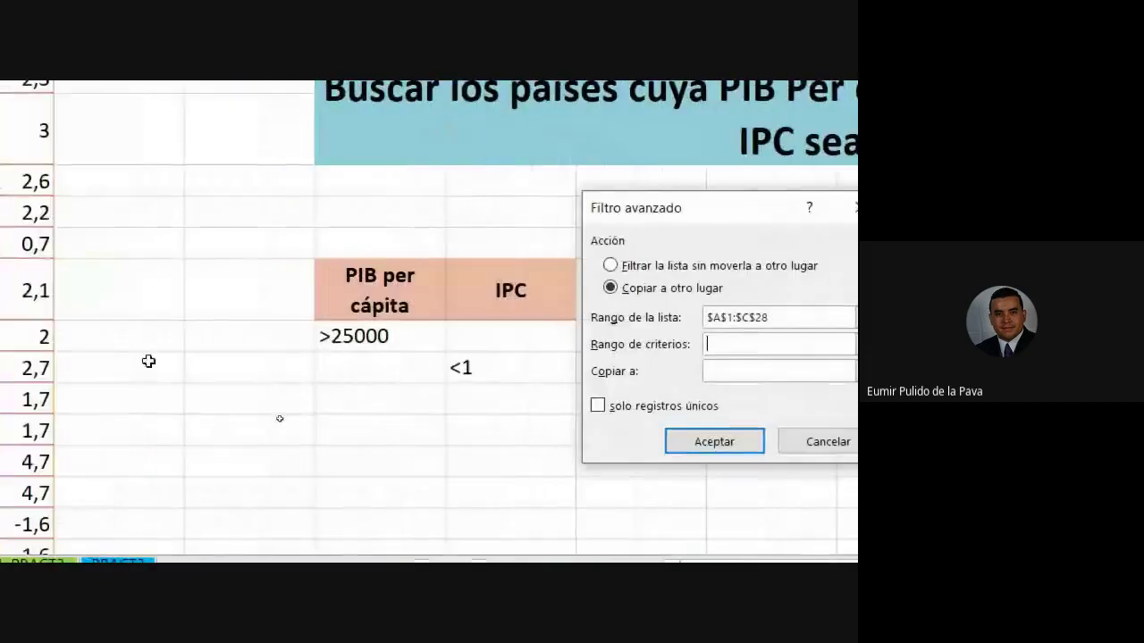
left_click_drag(372, 301, 475, 379)
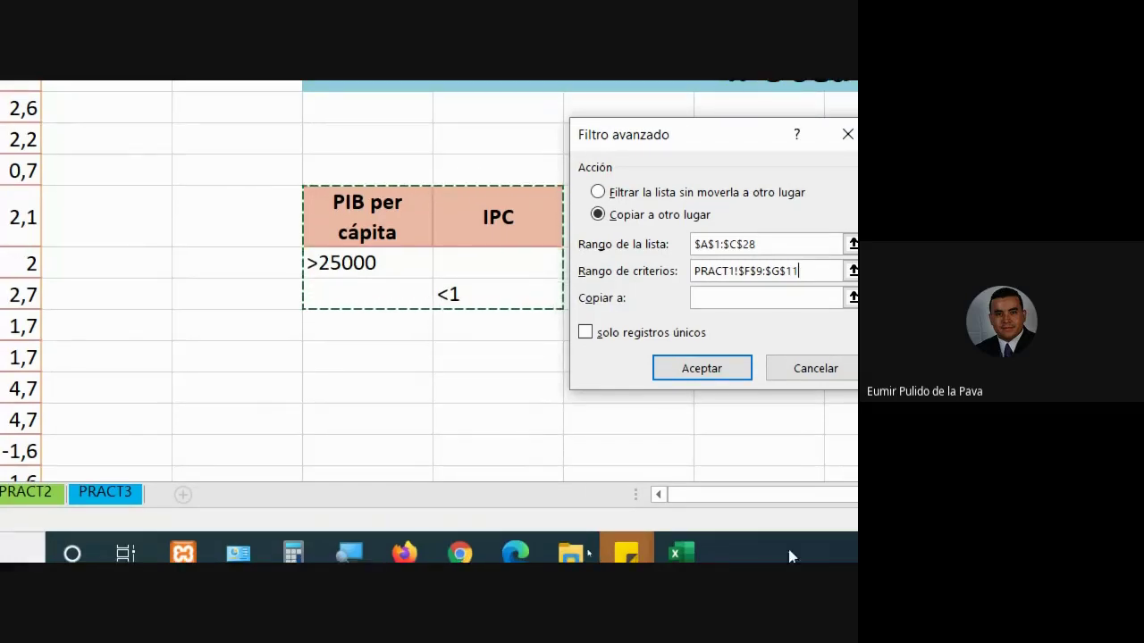
left_click_drag(367, 261, 496, 302)
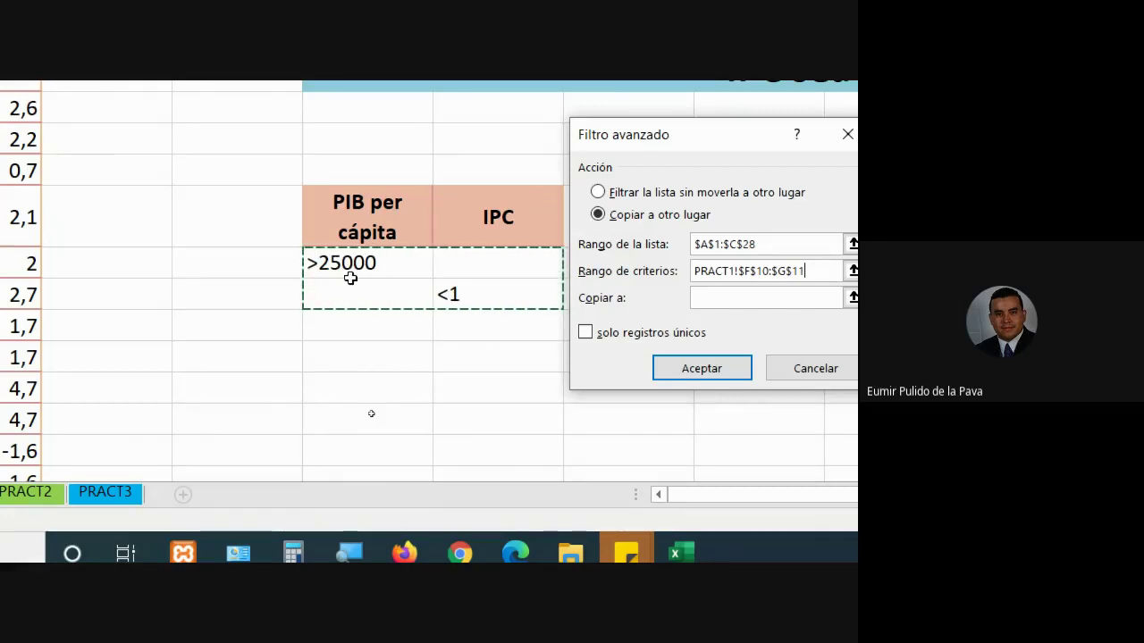
left_click_drag(413, 230, 456, 294)
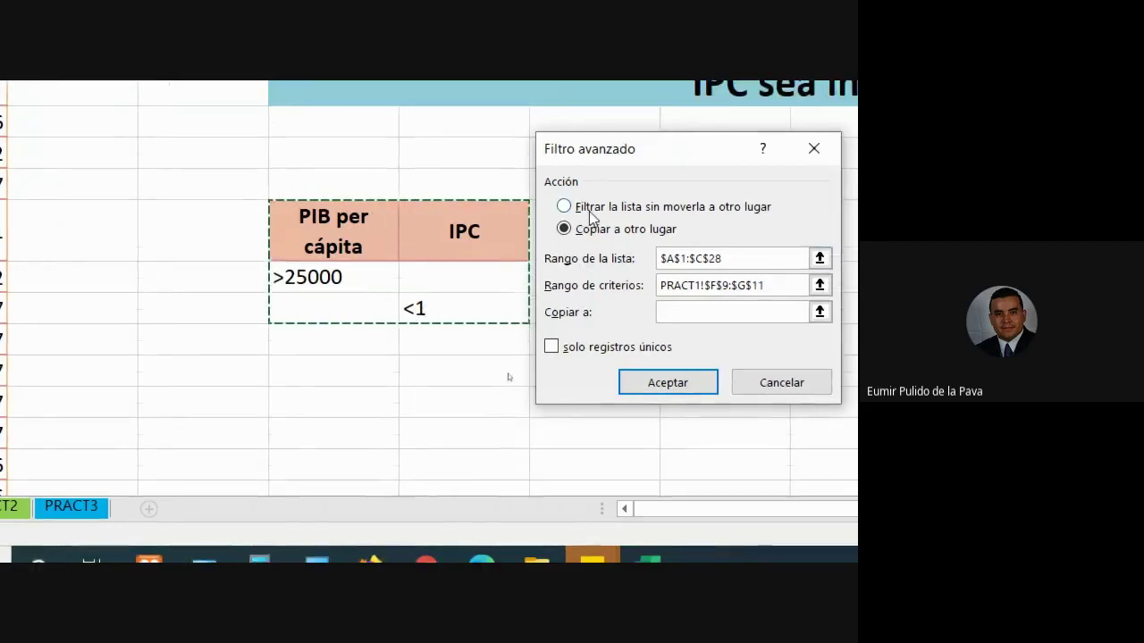
left_click(555, 207)
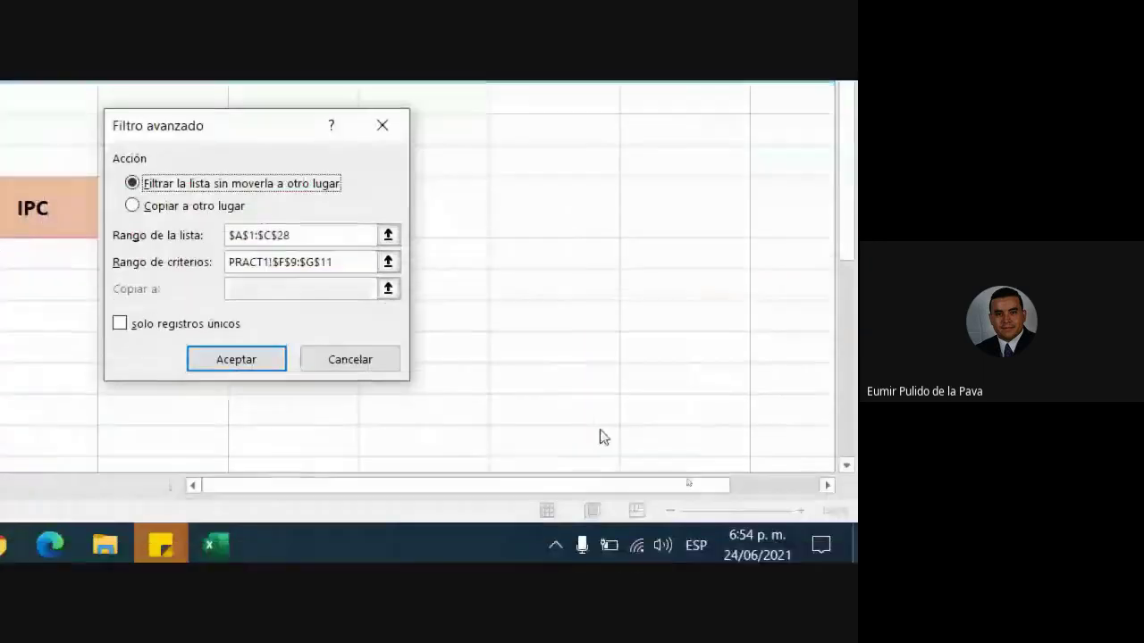
Step: Copy the filtered records to F13 with unique records only and run the filter
left_click(191, 205)
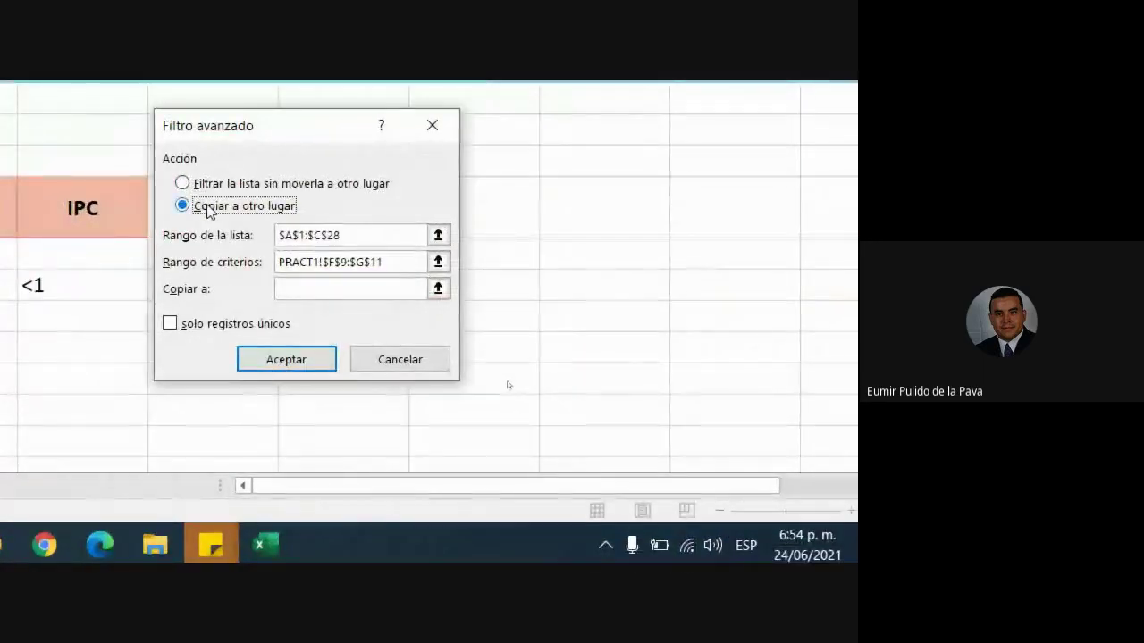
left_click(307, 288)
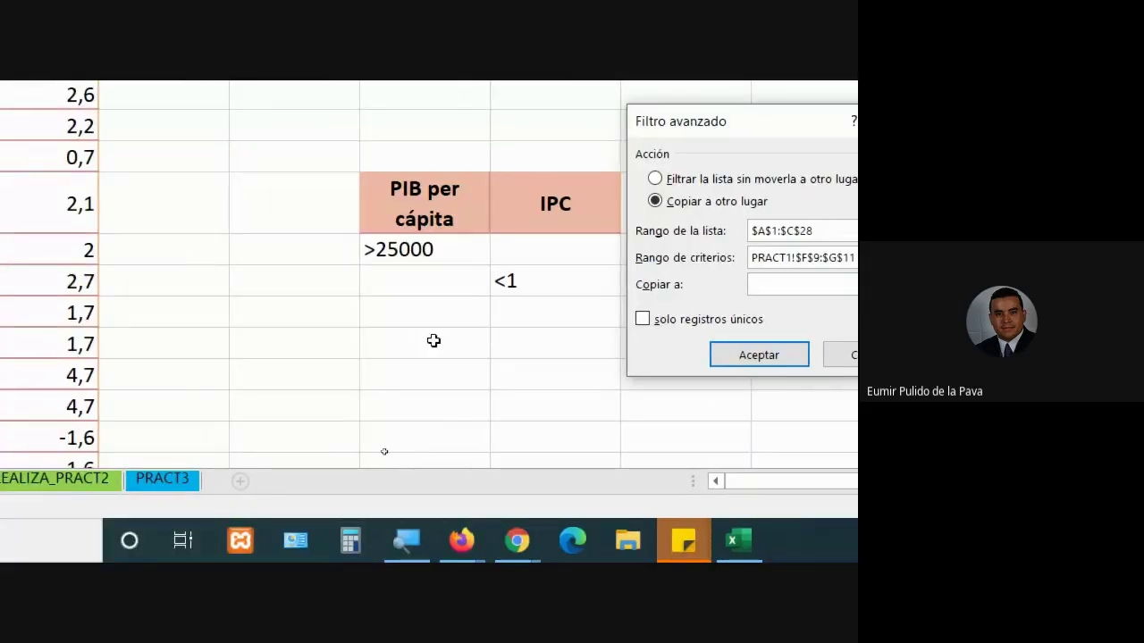
left_click(434, 340)
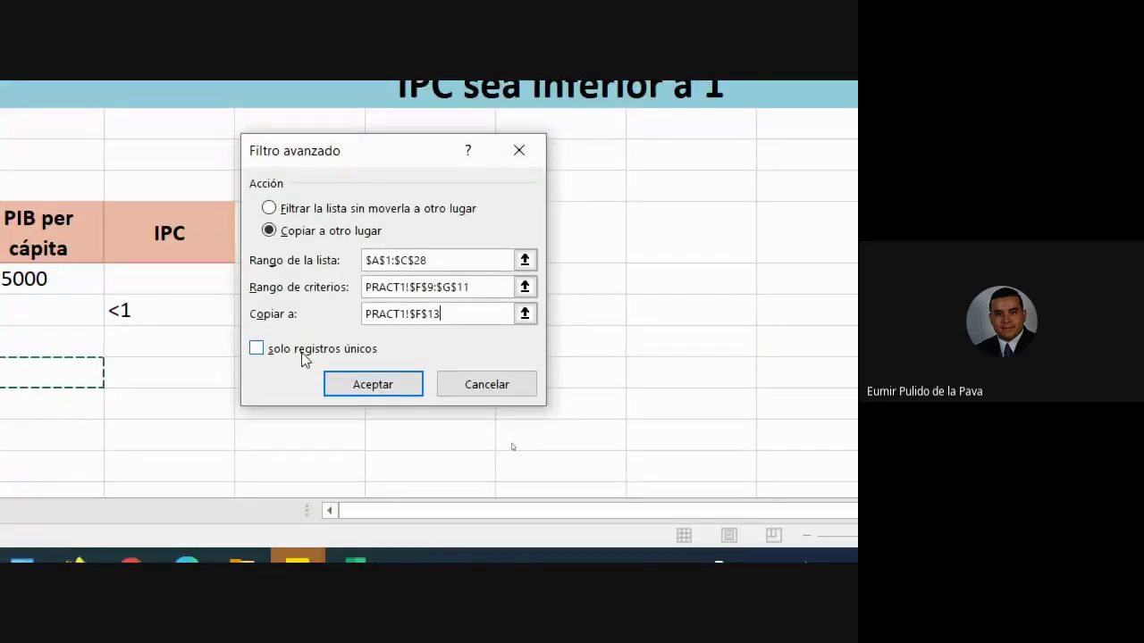
left_click(304, 358)
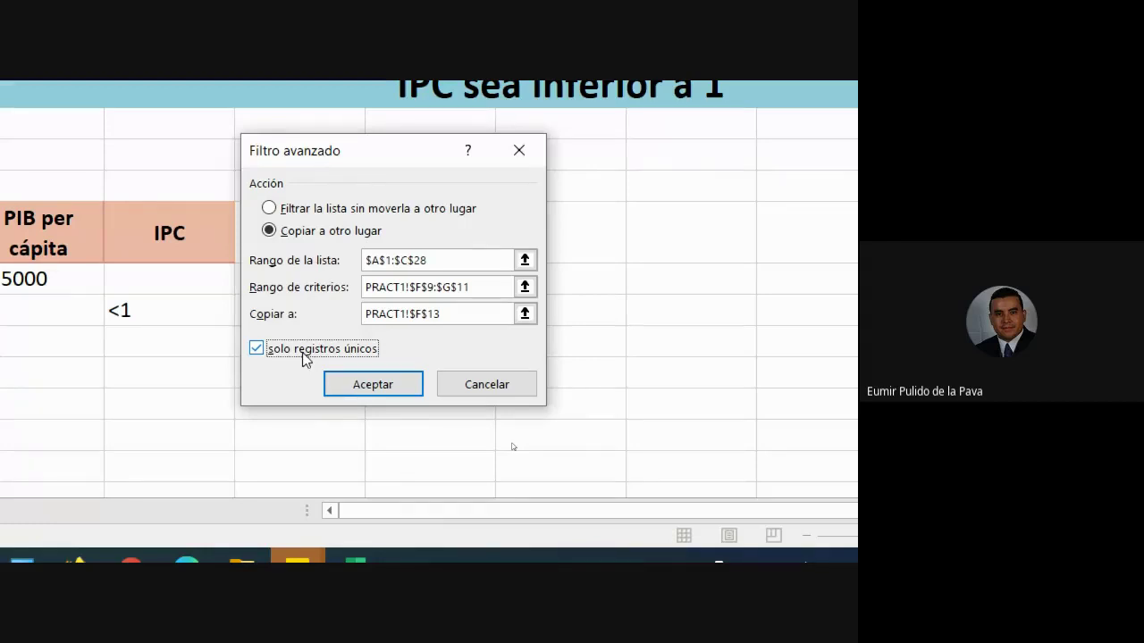
key("Return")
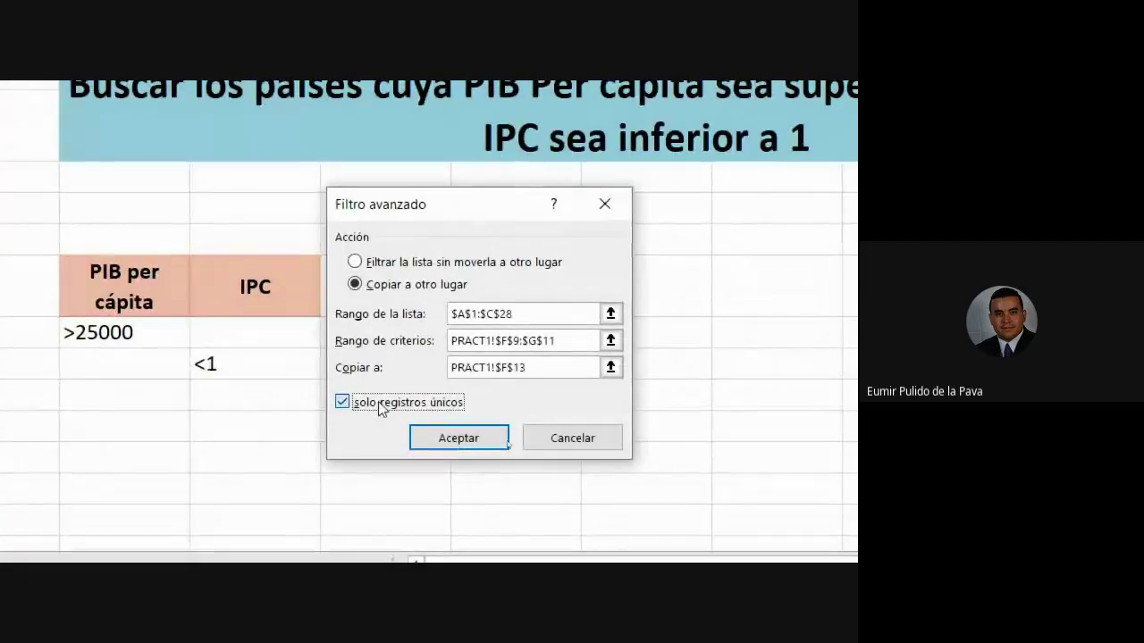
left_click(344, 403)
left_click(344, 403)
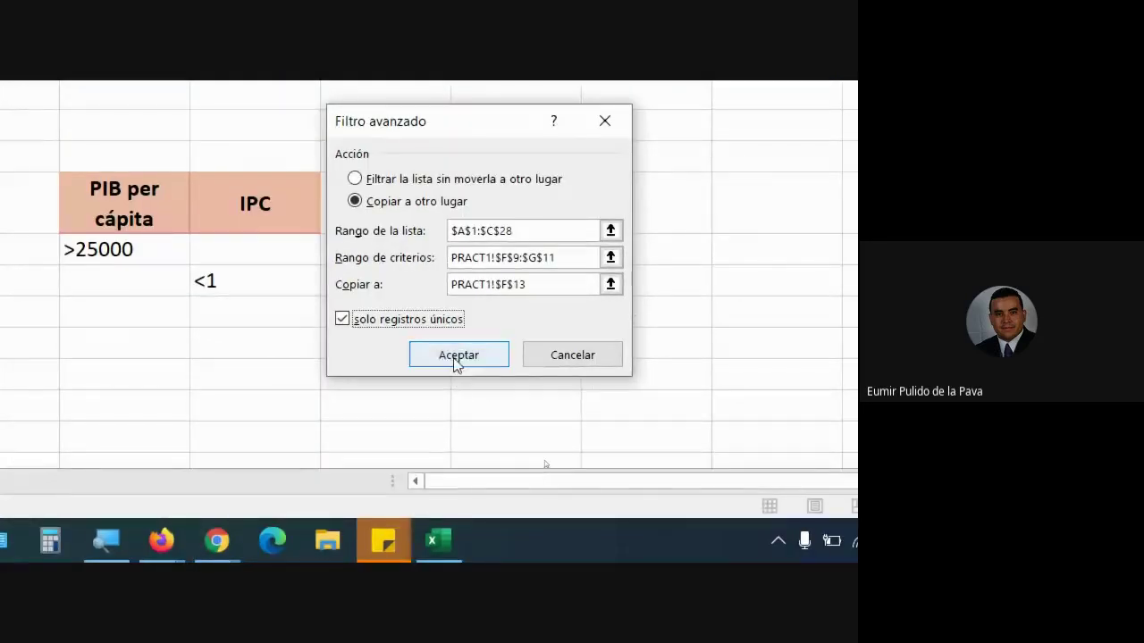
left_click(457, 443)
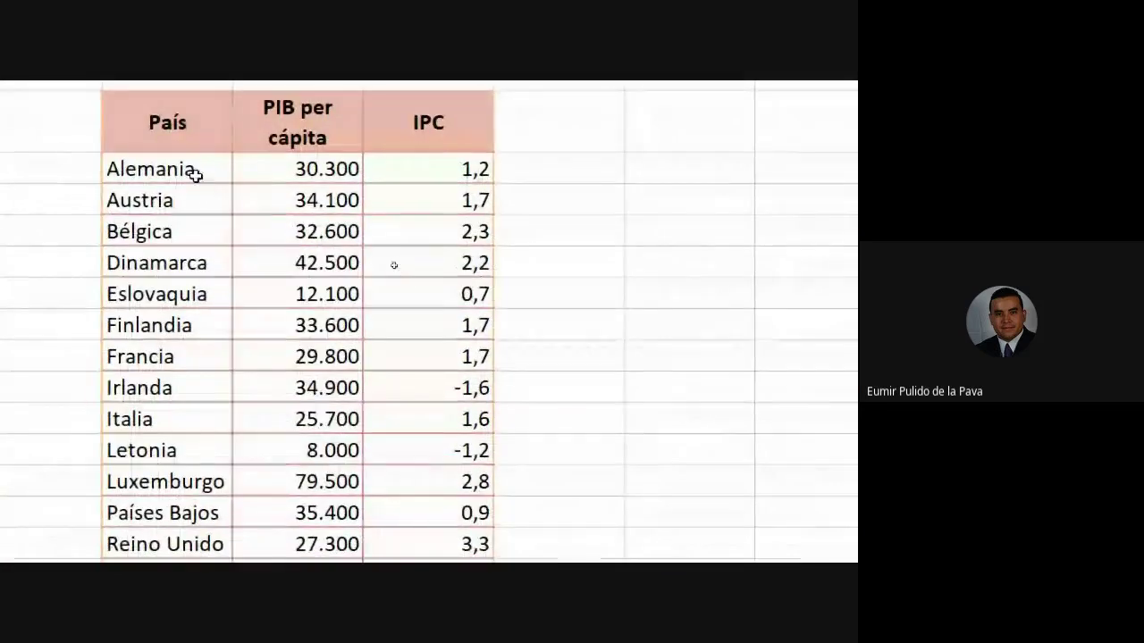
left_click_drag(194, 175, 155, 491)
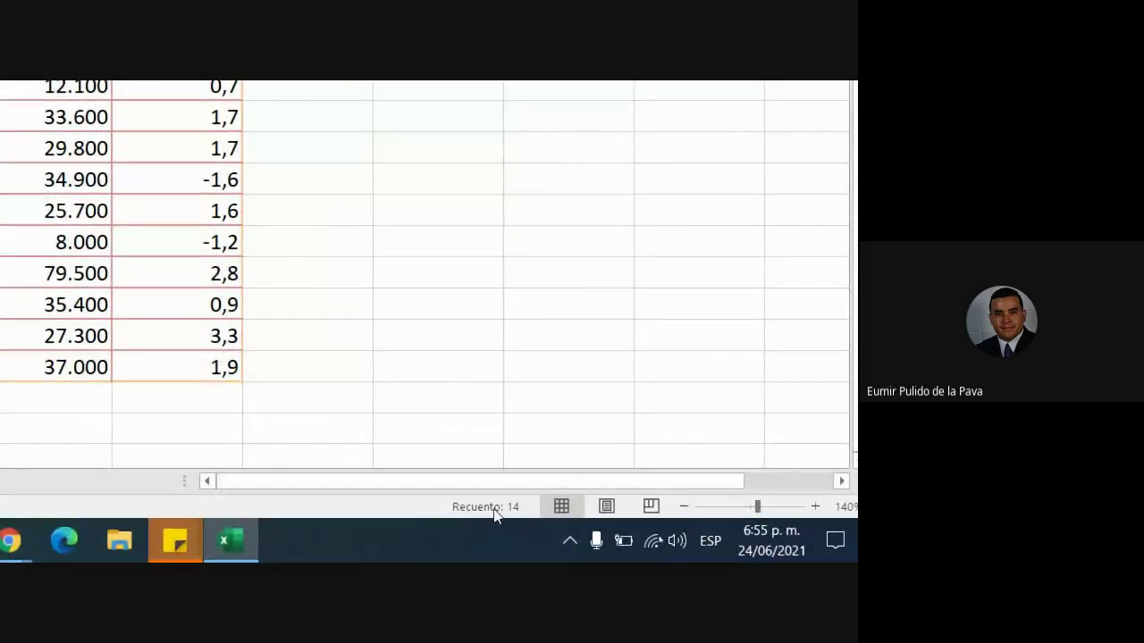
left_click(130, 480)
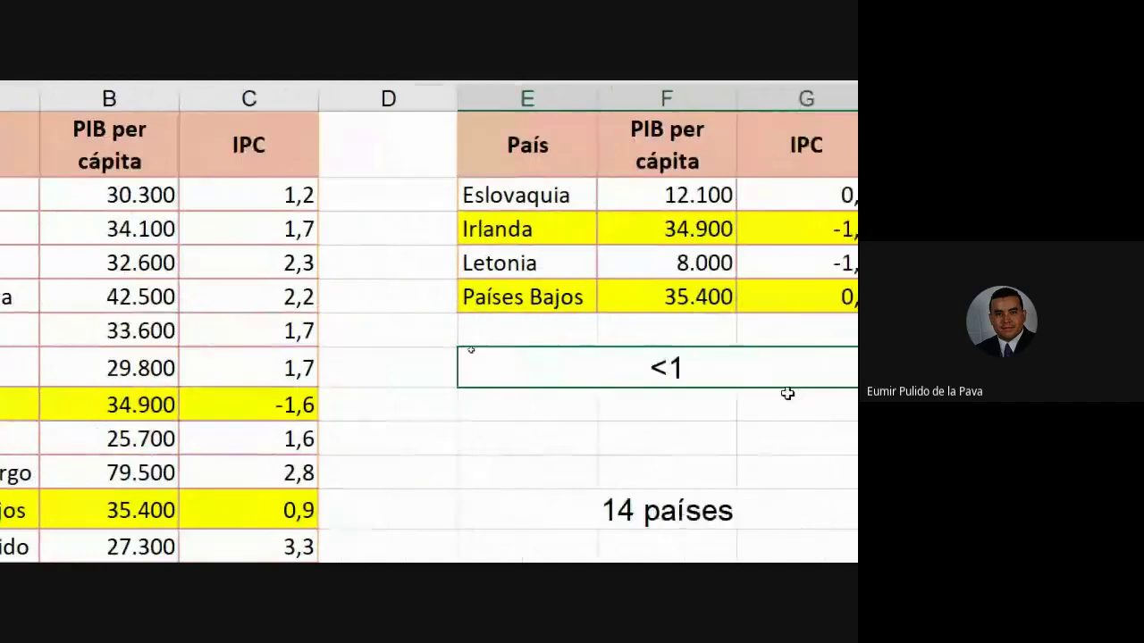
left_click(720, 510)
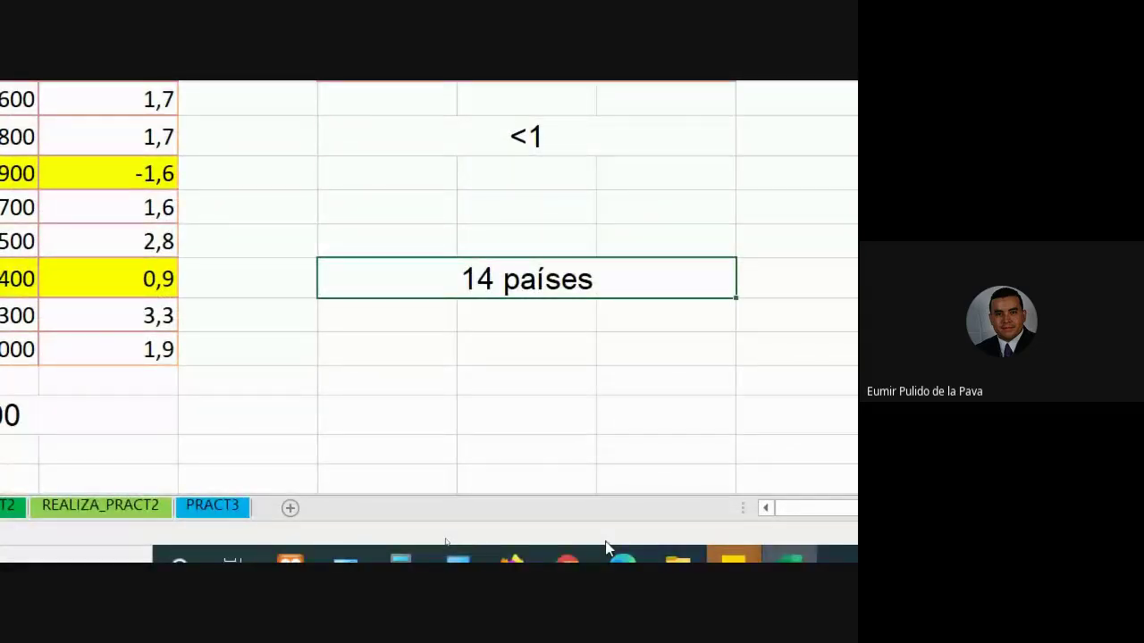
left_click(130, 506)
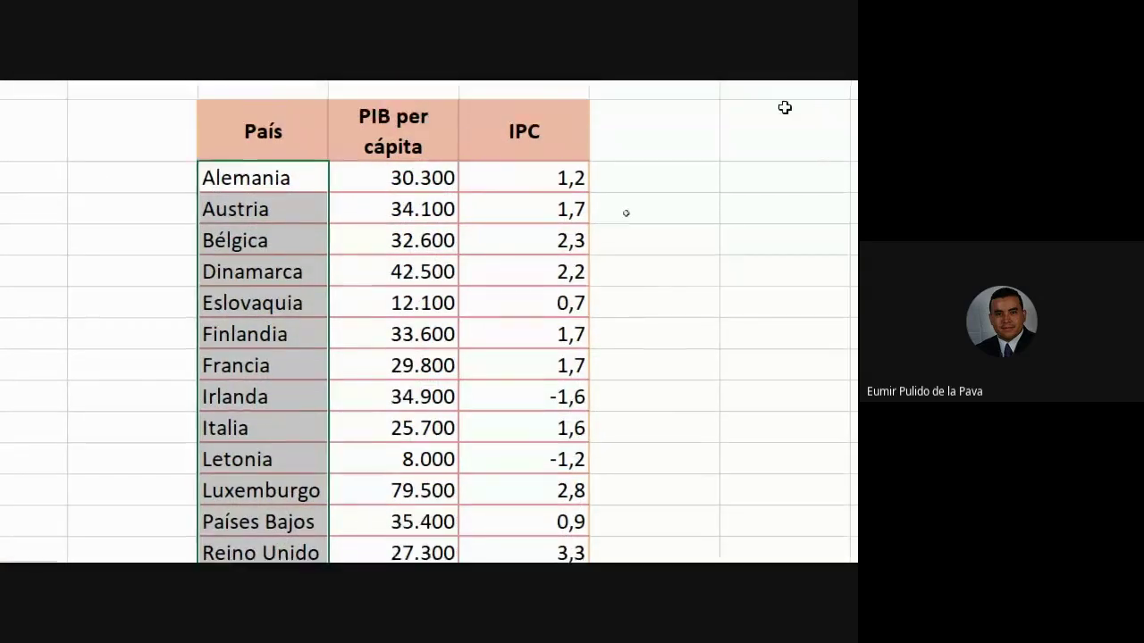
mouse_move(396, 228)
left_mouse_down()
mouse_move(413, 324)
mouse_move(388, 478)
left_mouse_up()
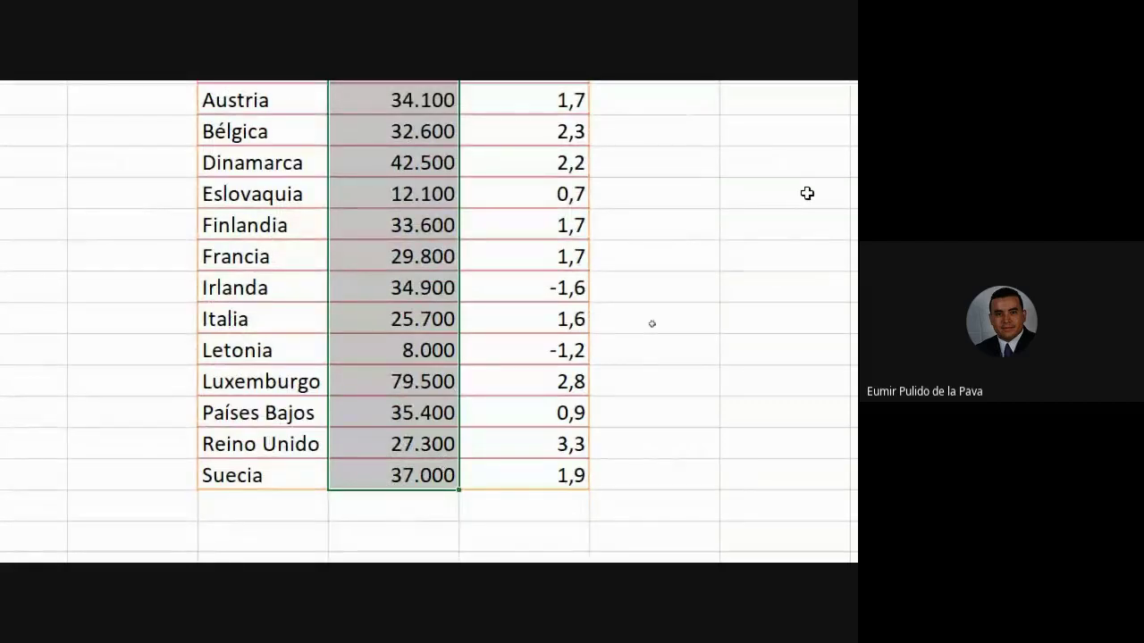
mouse_move(528, 133)
left_mouse_down()
mouse_move(527, 544)
mouse_move(544, 339)
left_mouse_up()
scroll(581, 268, "up", 2)
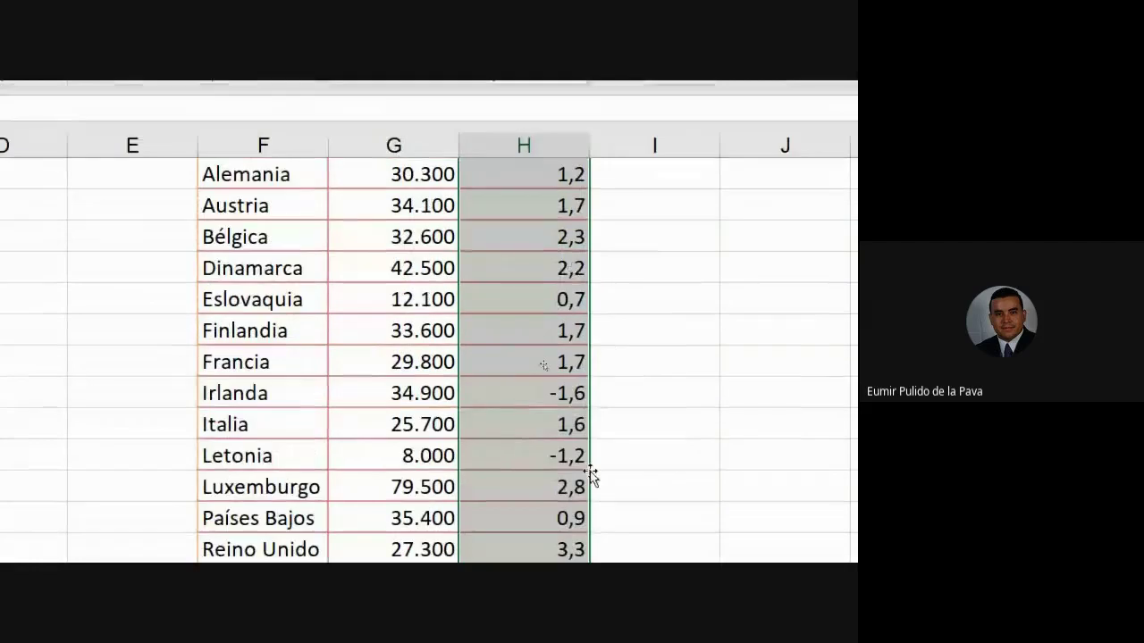
left_click(557, 393)
left_click(542, 455, "ctrl")
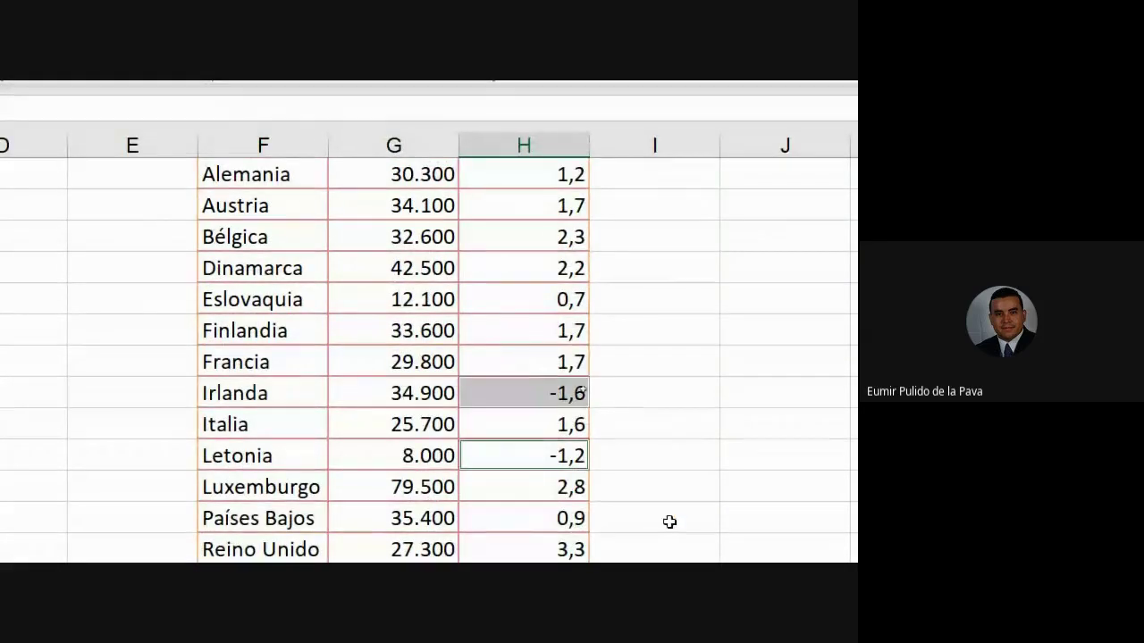
scroll(478, 332, "up", 2)
left_click_drag(426, 297, 423, 396)
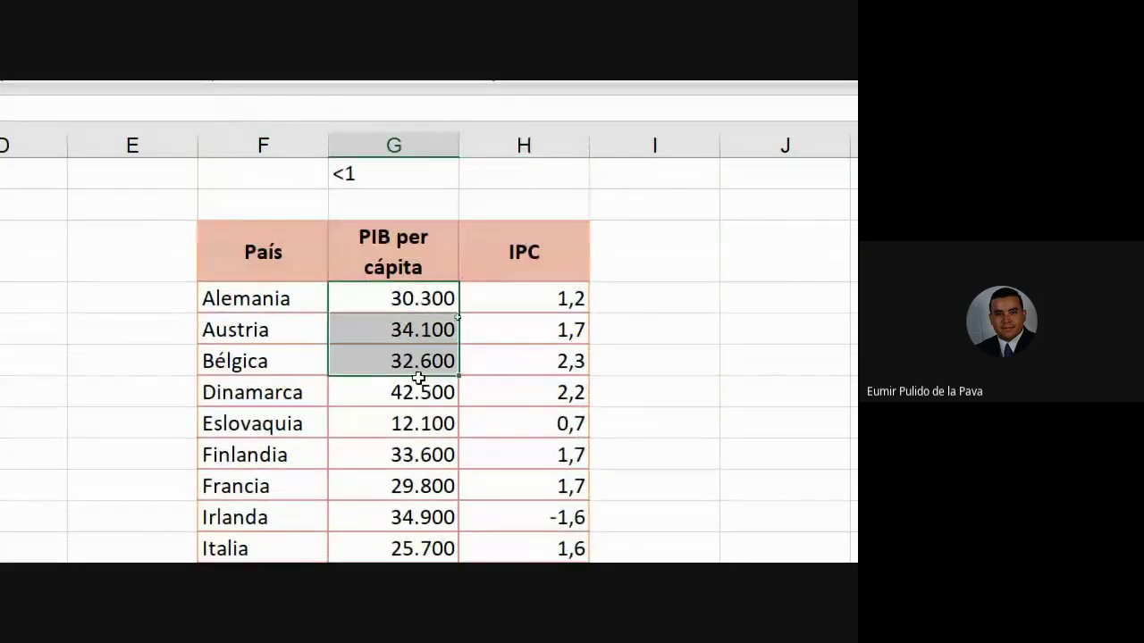
left_click(427, 423)
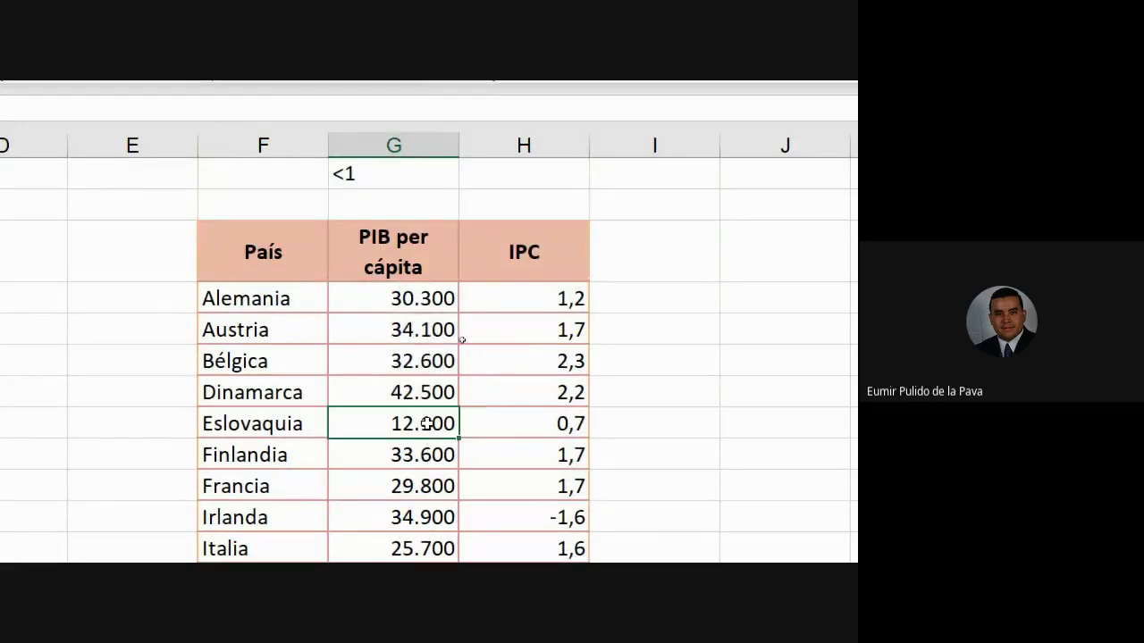
scroll(426, 424, "down", 2)
left_click(426, 368)
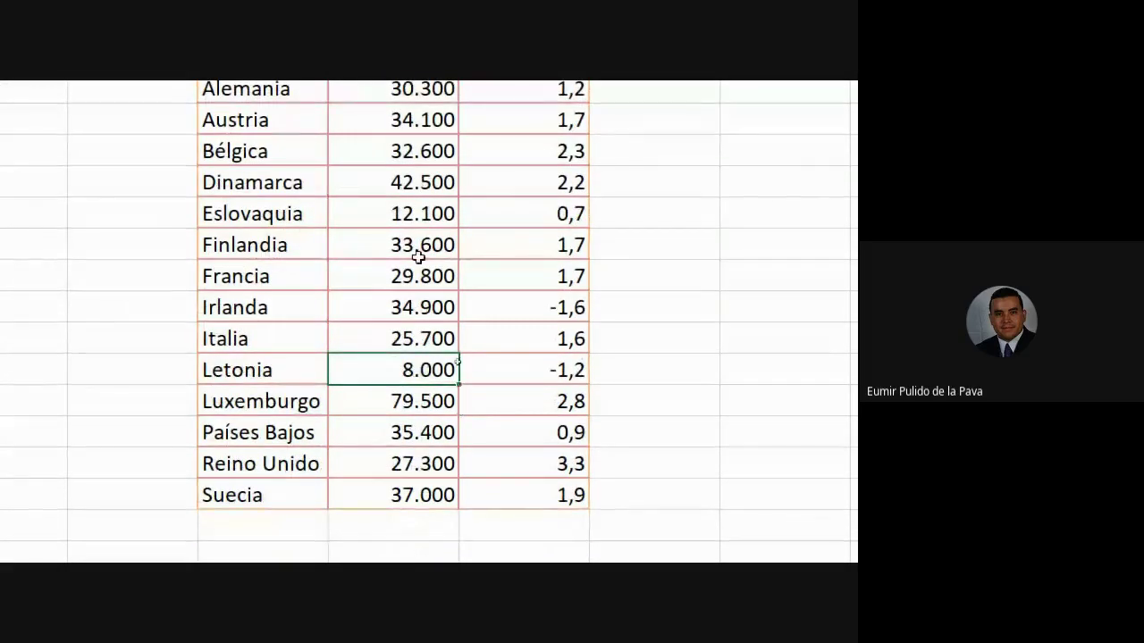
left_click(553, 205)
left_click(560, 369, "ctrl")
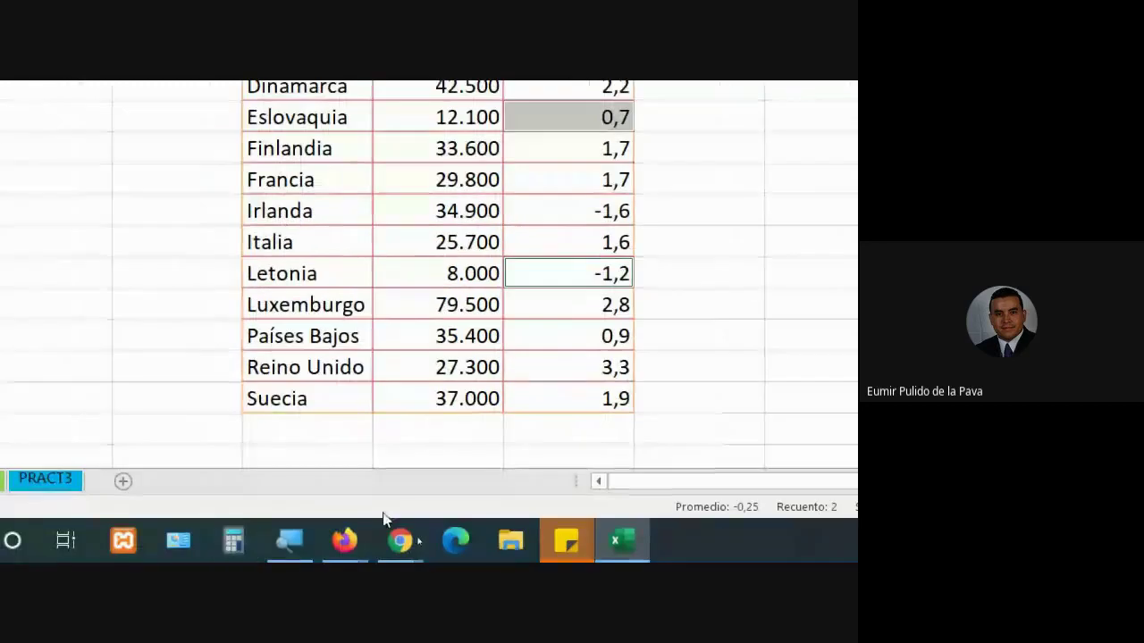
Step: Close the Calculator and Magnifier windows that were opened by mistake
left_click(233, 541)
left_click(288, 540)
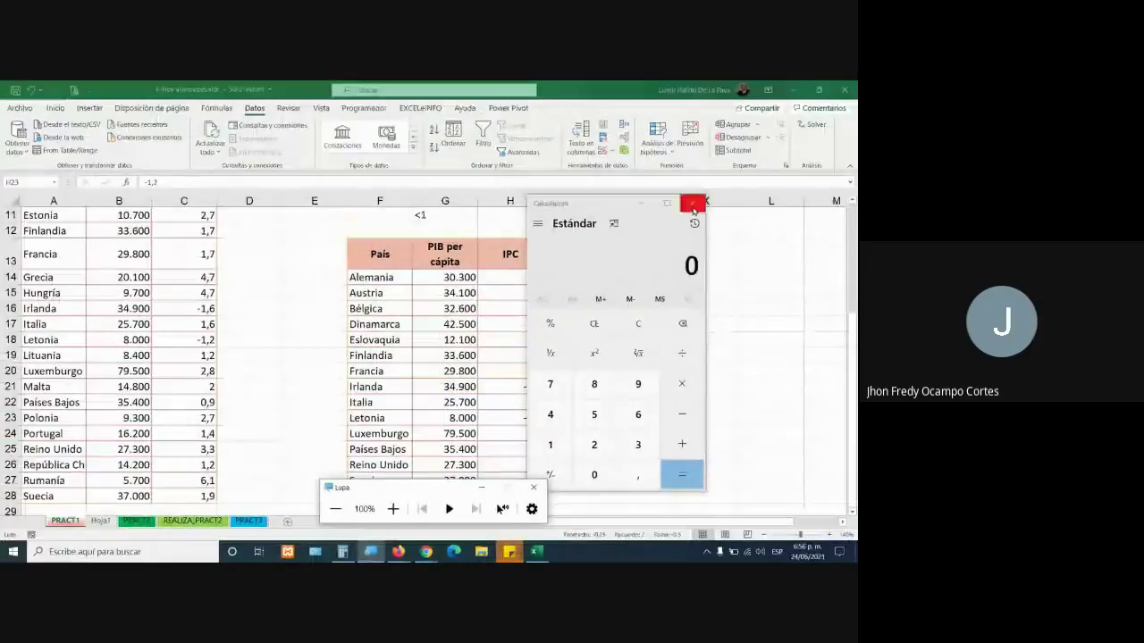
left_click(692, 212)
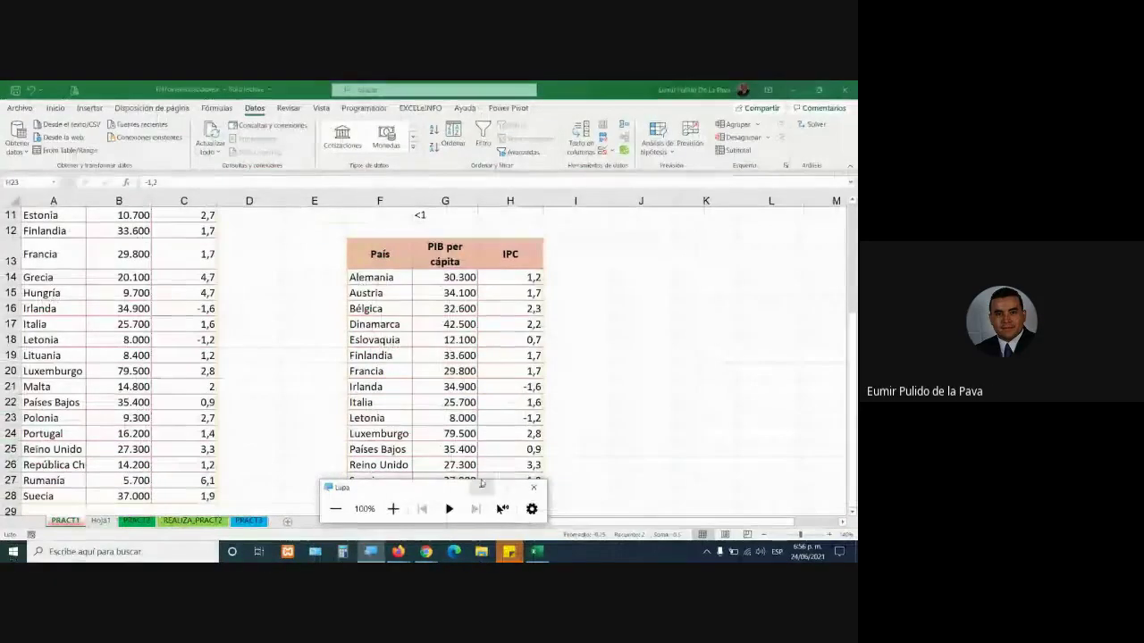
left_click(536, 485)
Step: Admit the waiting participant in the Google Meet call and return to the Excel workbook
mouse_move(426, 551)
left_click(488, 494)
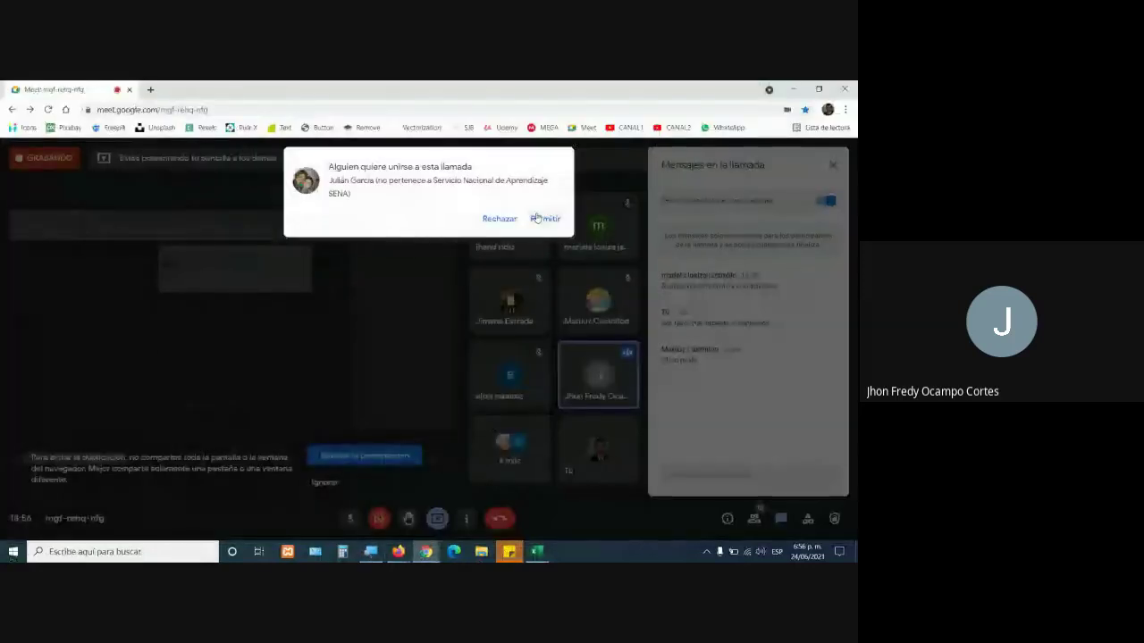
left_click(536, 218)
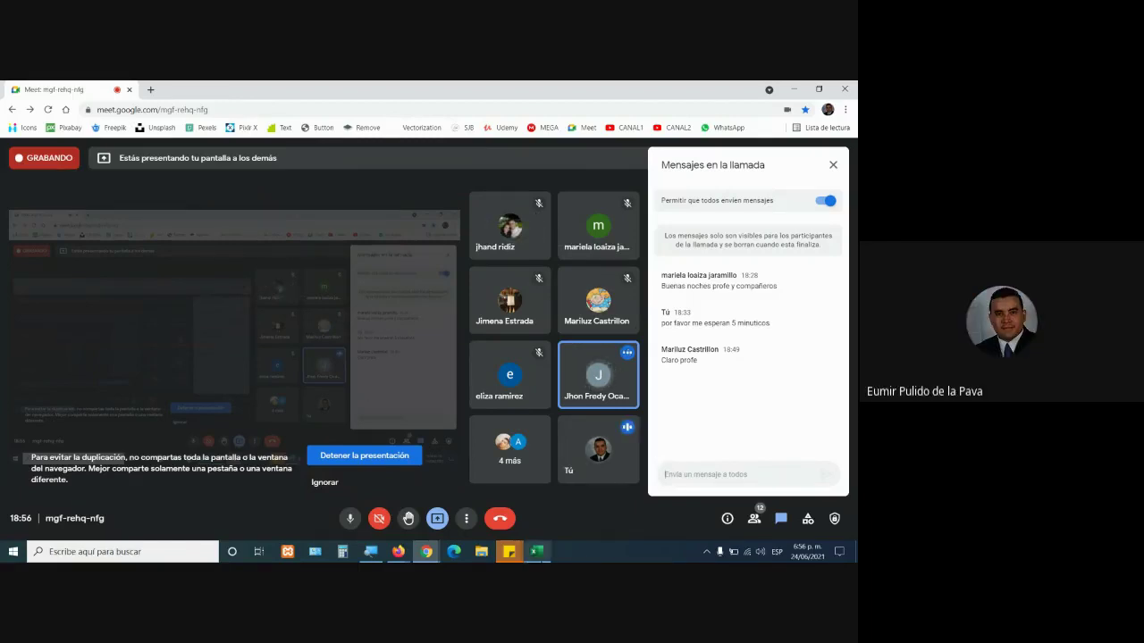
left_click(536, 551)
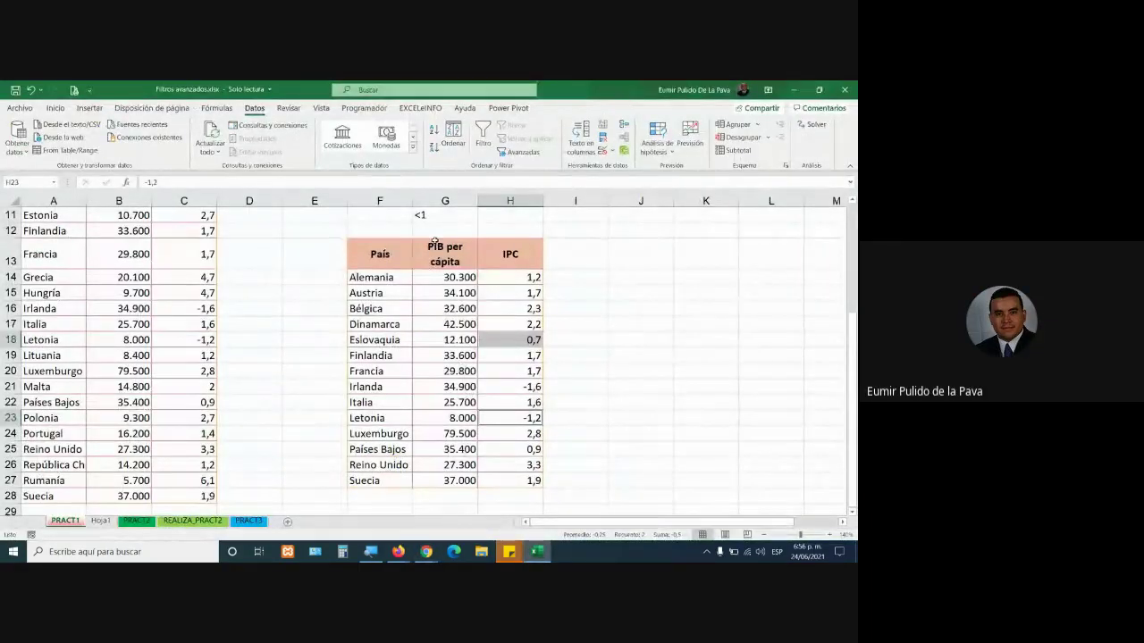
Step: Set the Advanced Filter to copy its results to another location starting at cell K13
key("ctrl+Home")
left_click(523, 152)
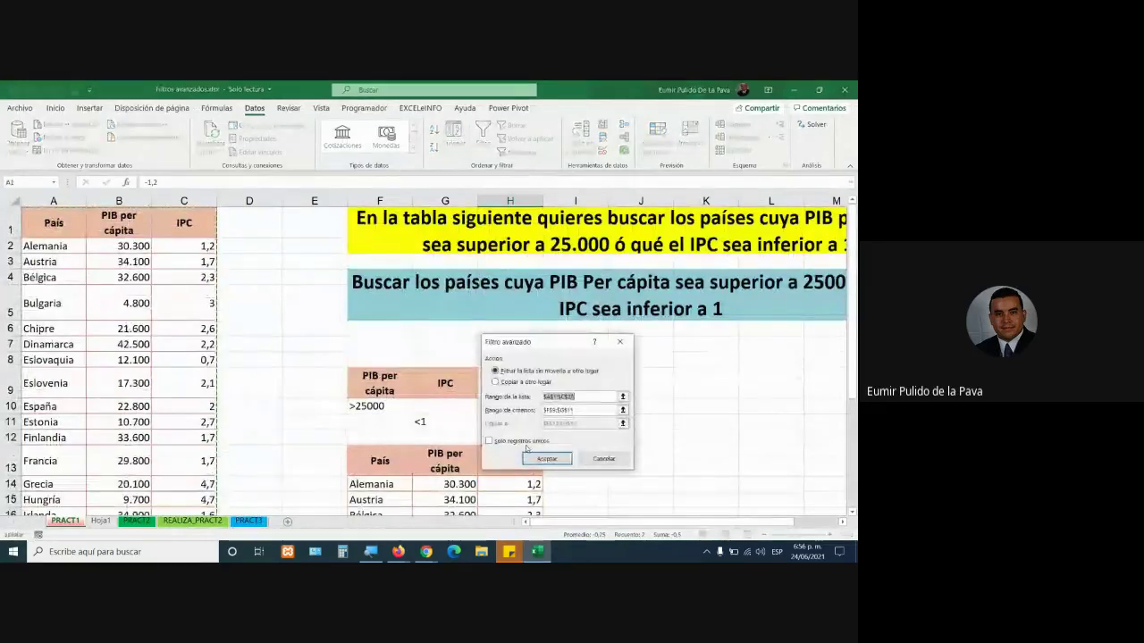
left_click(518, 382)
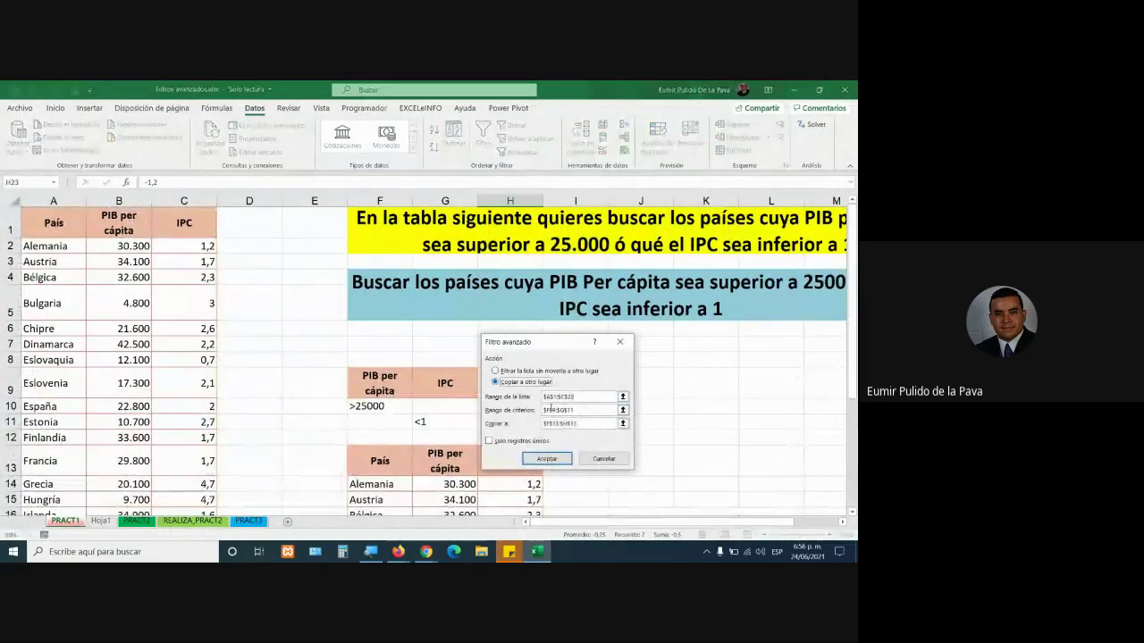
left_click(572, 423)
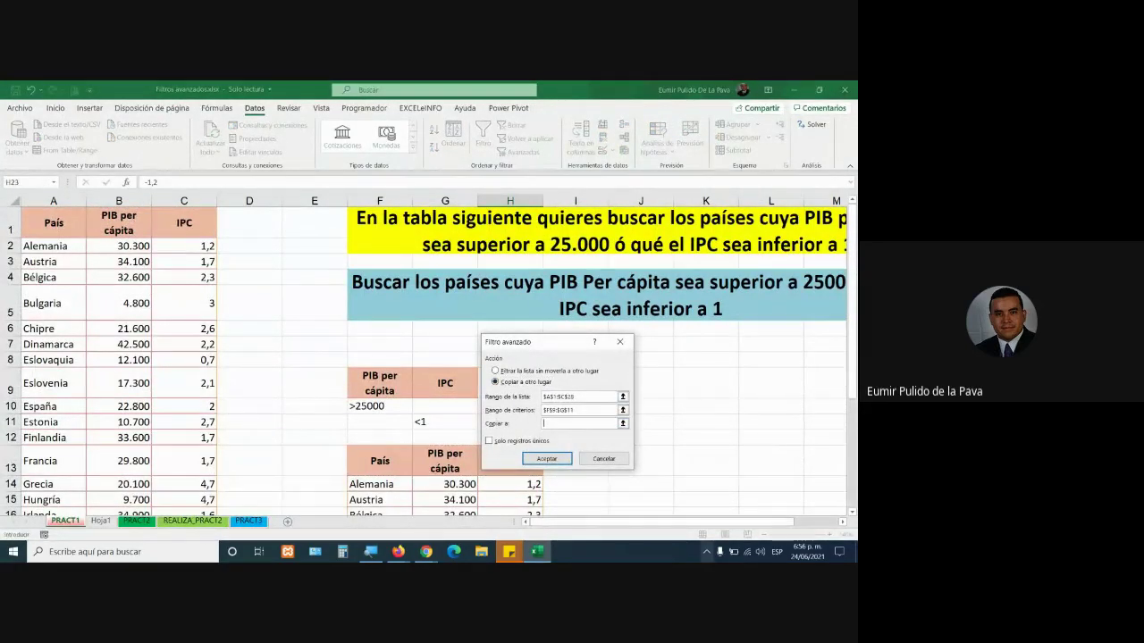
left_click(695, 462)
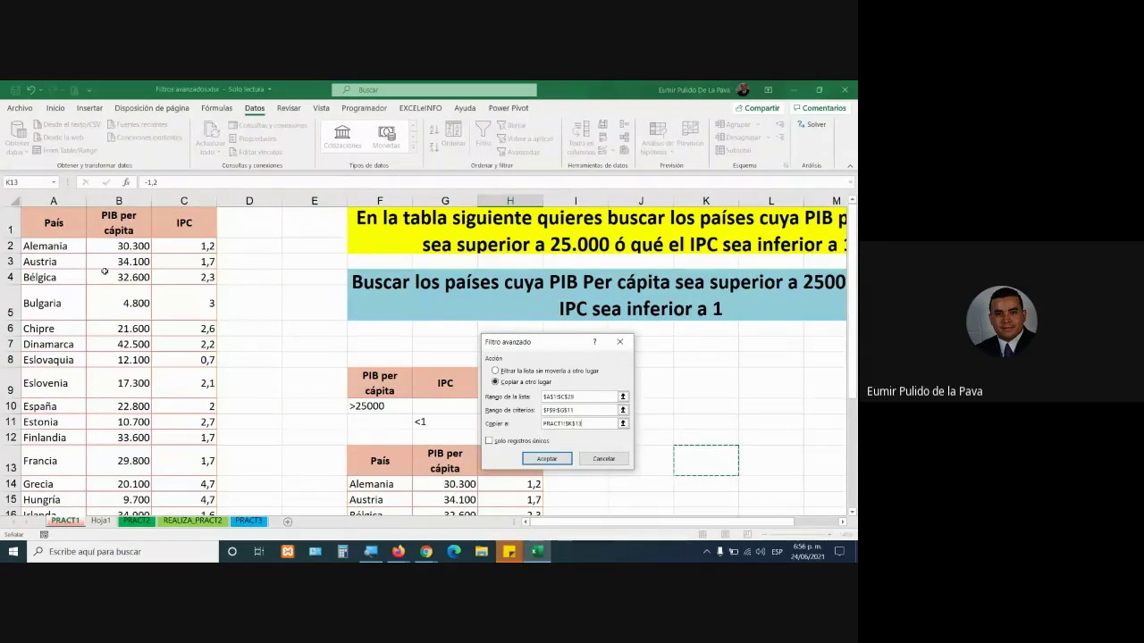
left_click(547, 459)
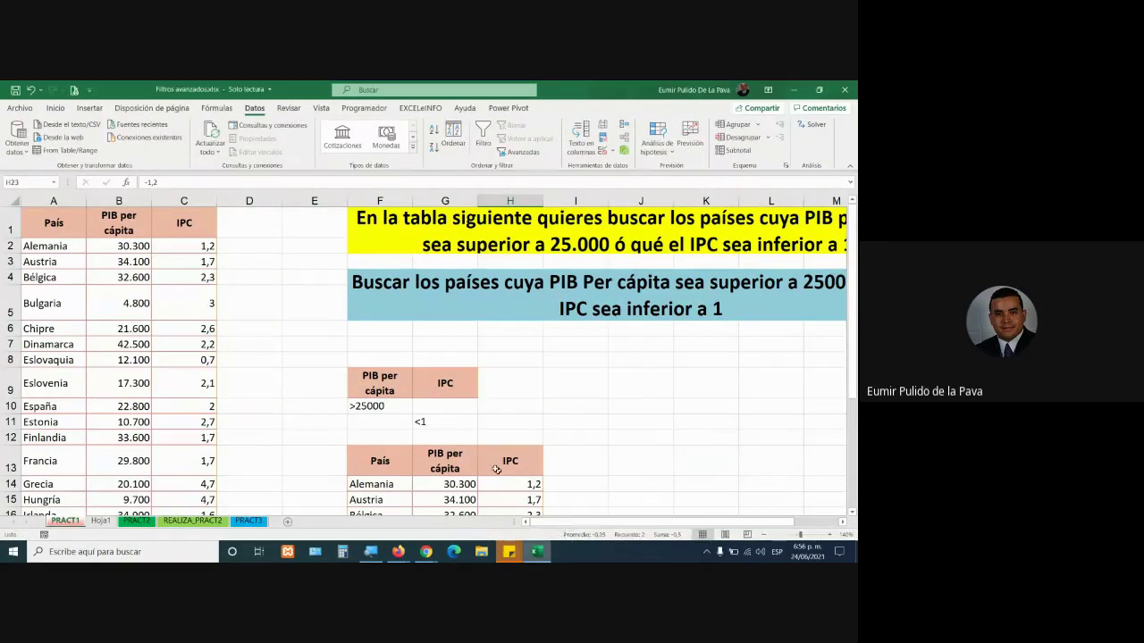
scroll(385, 272, "down", 1)
scroll(385, 272, "down", 2)
left_click_drag(385, 271, 491, 494)
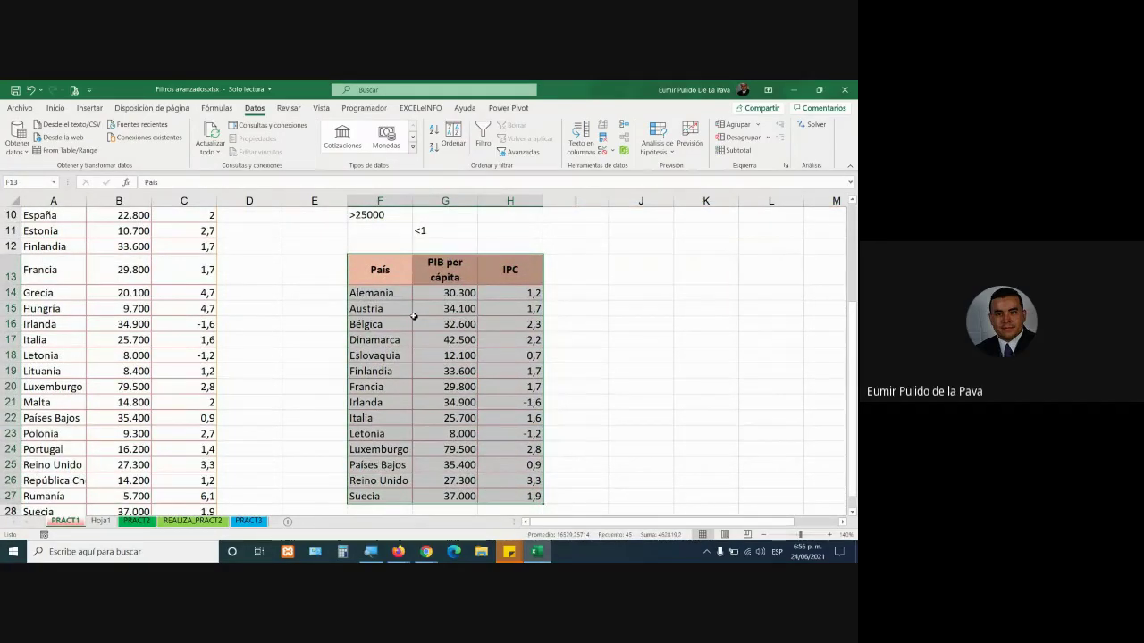
left_click(388, 269)
scroll(388, 269, "up", 1)
left_click_drag(380, 254, 439, 296)
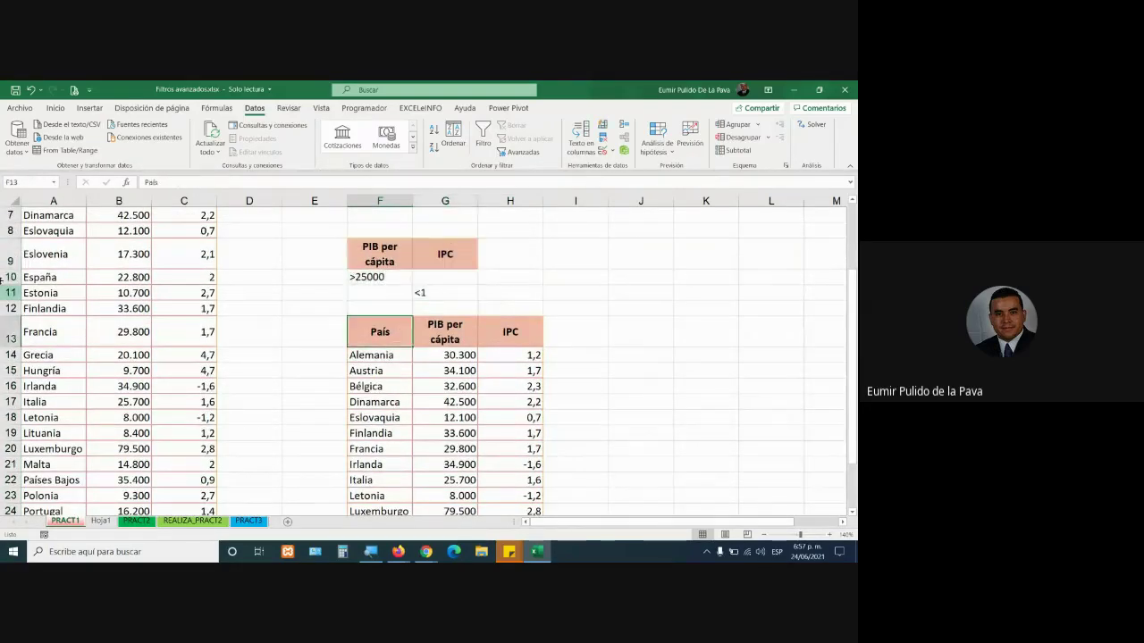
key("ctrl+Home")
left_click_drag(178, 312, 218, 437)
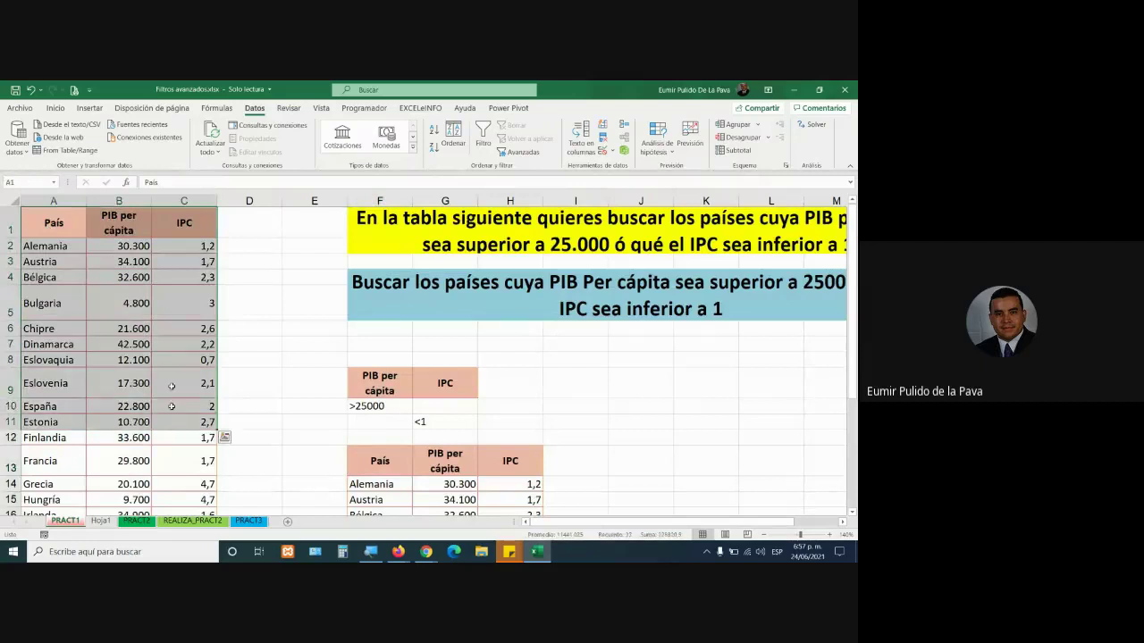
left_click_drag(55, 201, 511, 202)
scroll(376, 336, "down", 2)
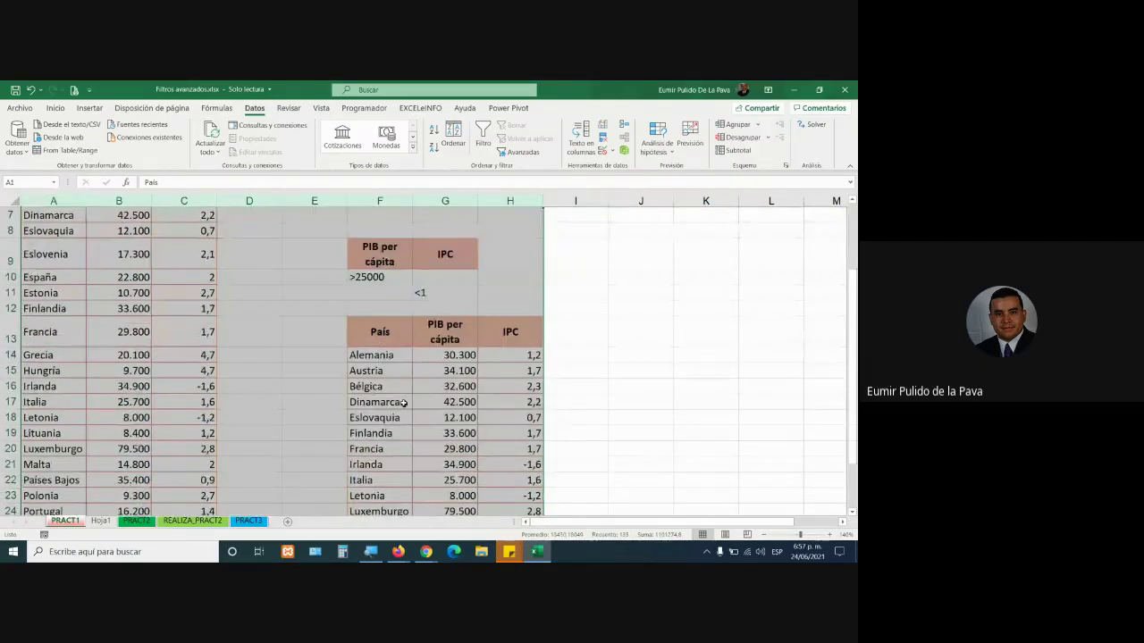
left_click(376, 336)
left_click_drag(377, 336, 761, 499)
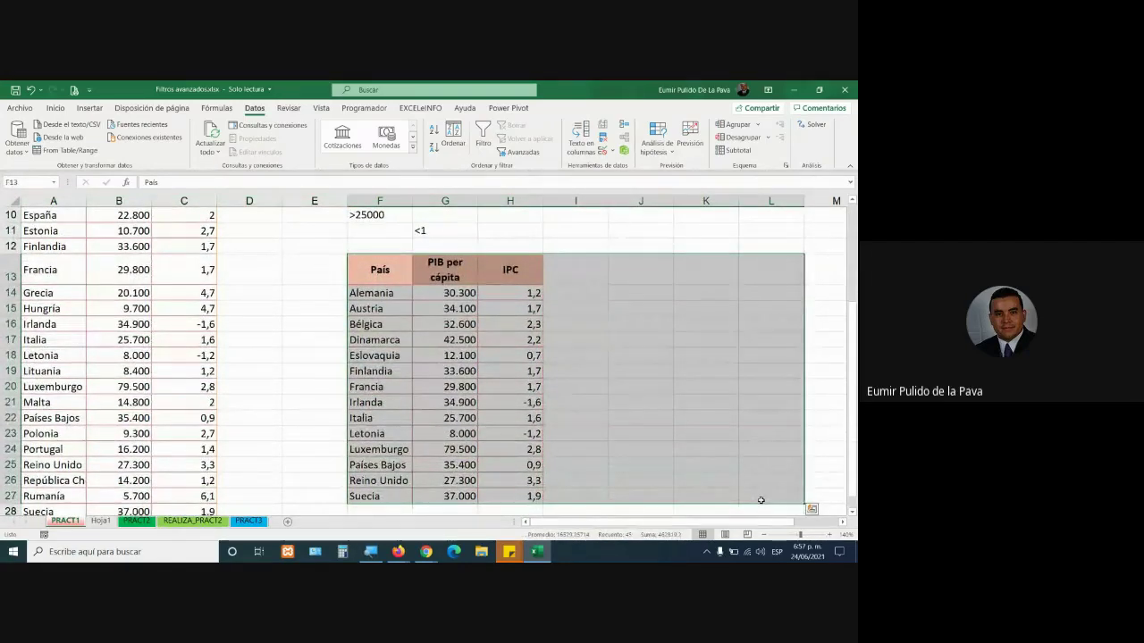
scroll(548, 432, "up", 2)
left_click_drag(379, 322, 451, 354)
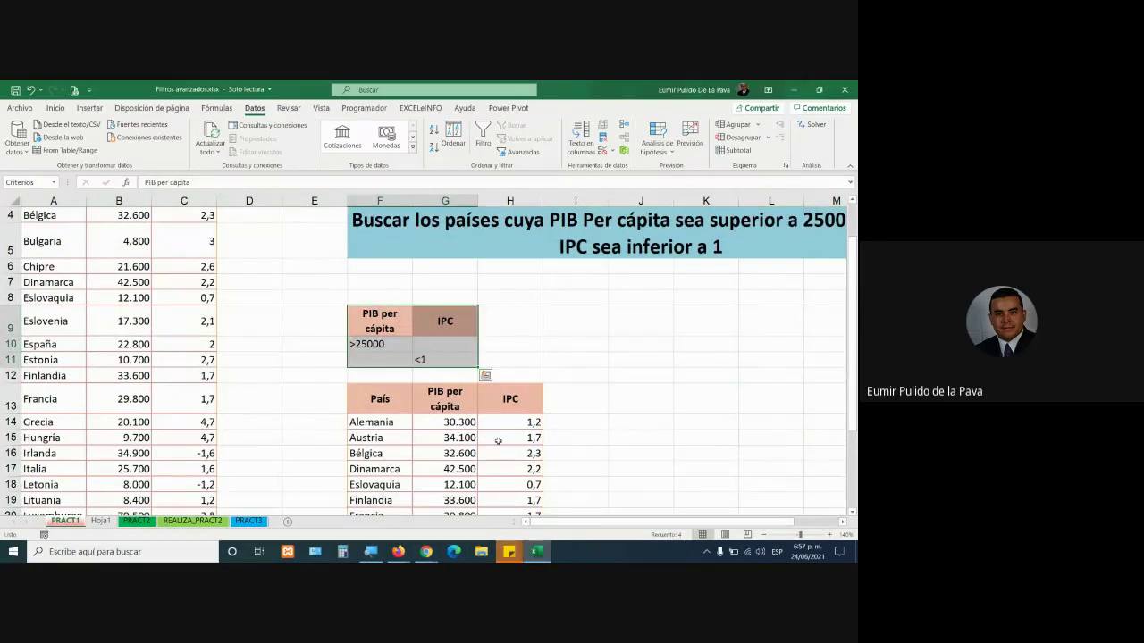
left_click(498, 441)
scroll(498, 441, "down", 2)
mouse_move(426, 551)
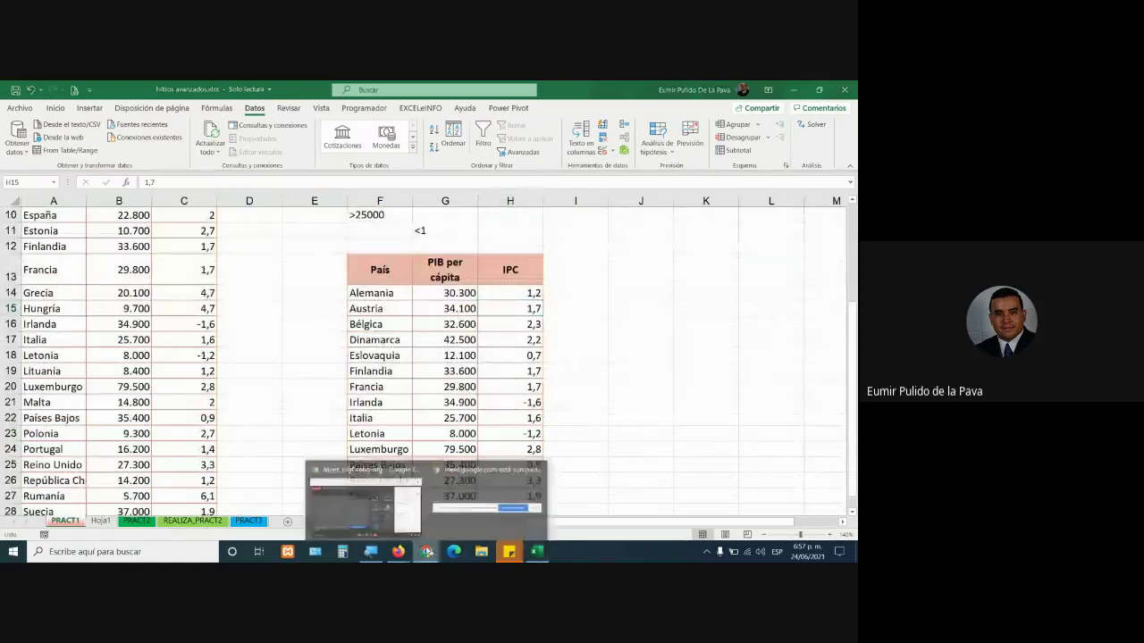
left_click(405, 516)
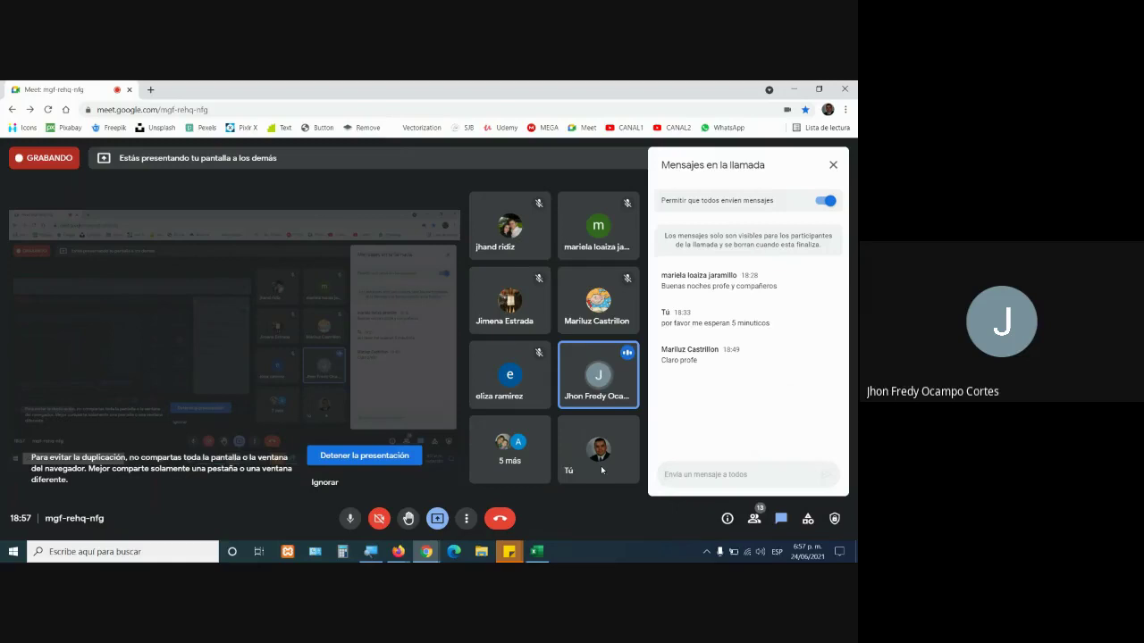
left_click(536, 551)
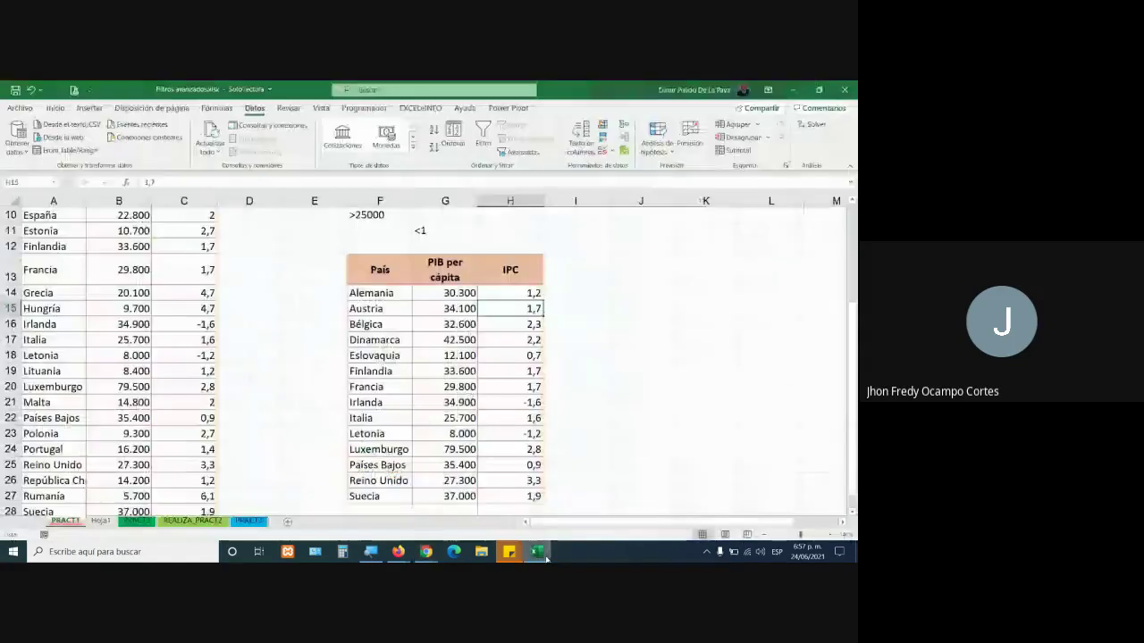
scroll(544, 465, "up", 2)
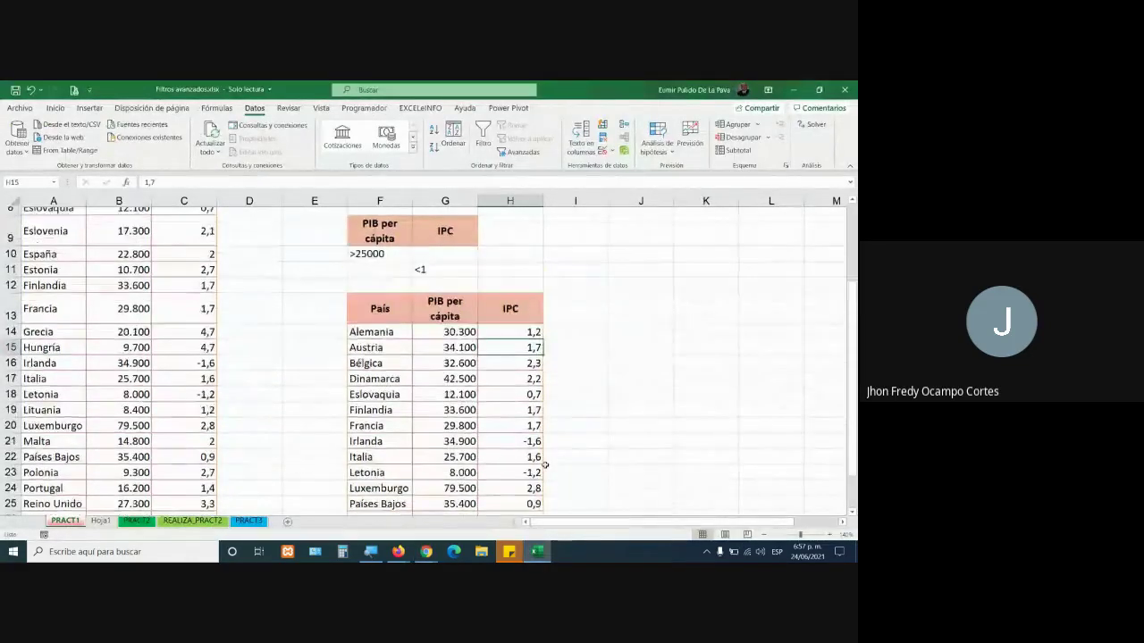
scroll(82, 233, "up", 1)
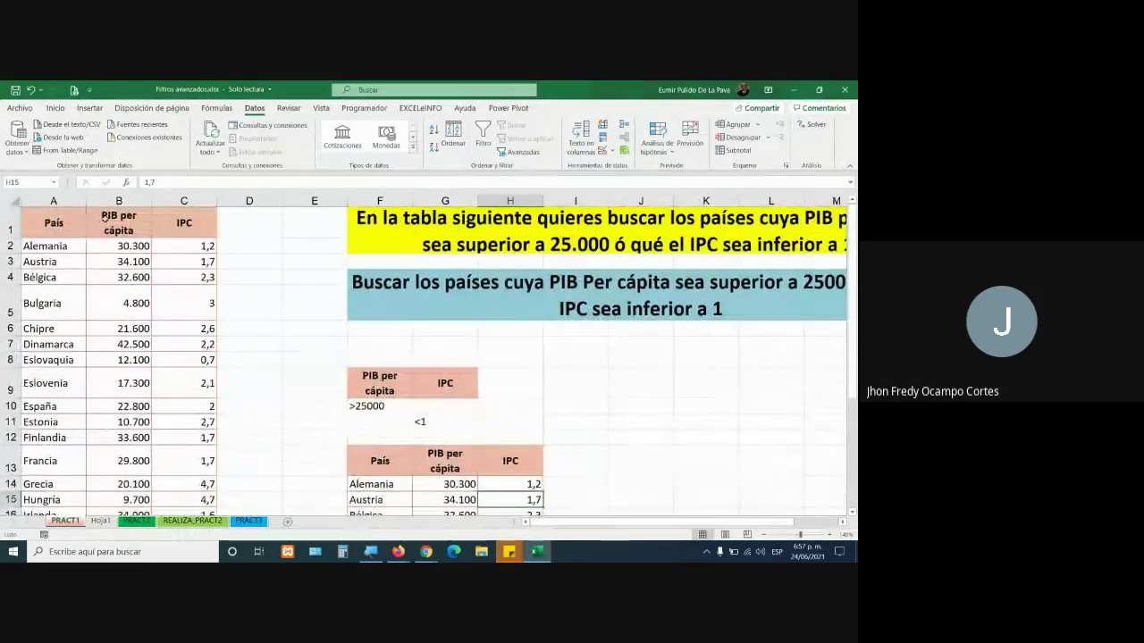
mouse_move(104, 221)
left_mouse_down()
mouse_move(166, 276)
mouse_move(152, 561)
mouse_move(162, 484)
left_mouse_up()
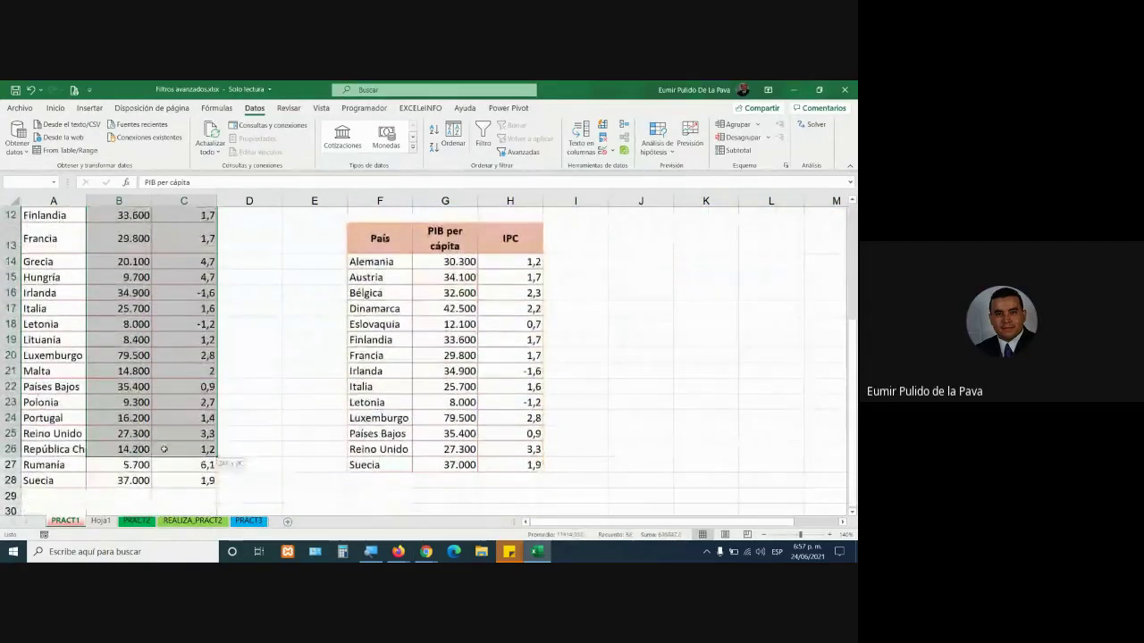
scroll(130, 323, "up", 4)
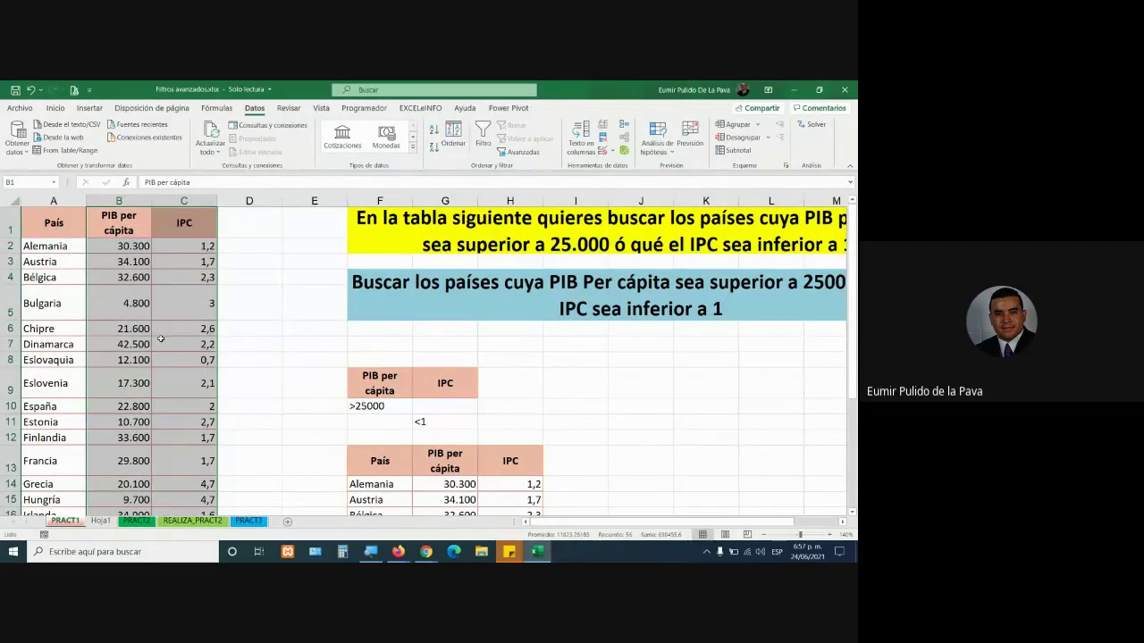
left_click(184, 385)
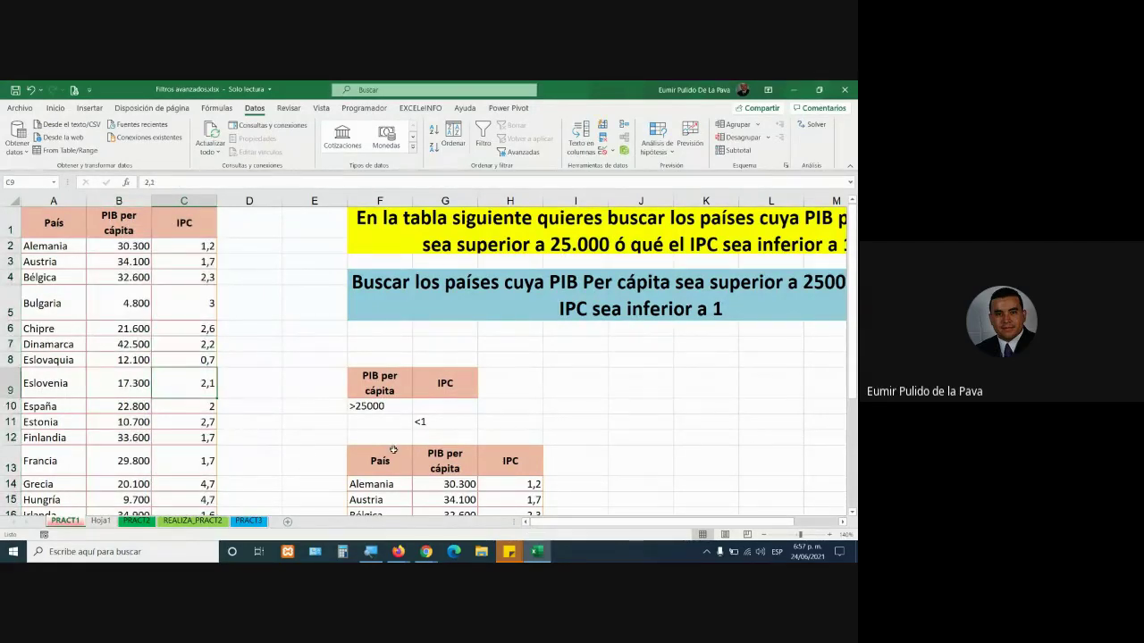
Step: Cancel the Filtro avanzado dialog and scroll down to review the existing country results
left_click(518, 152)
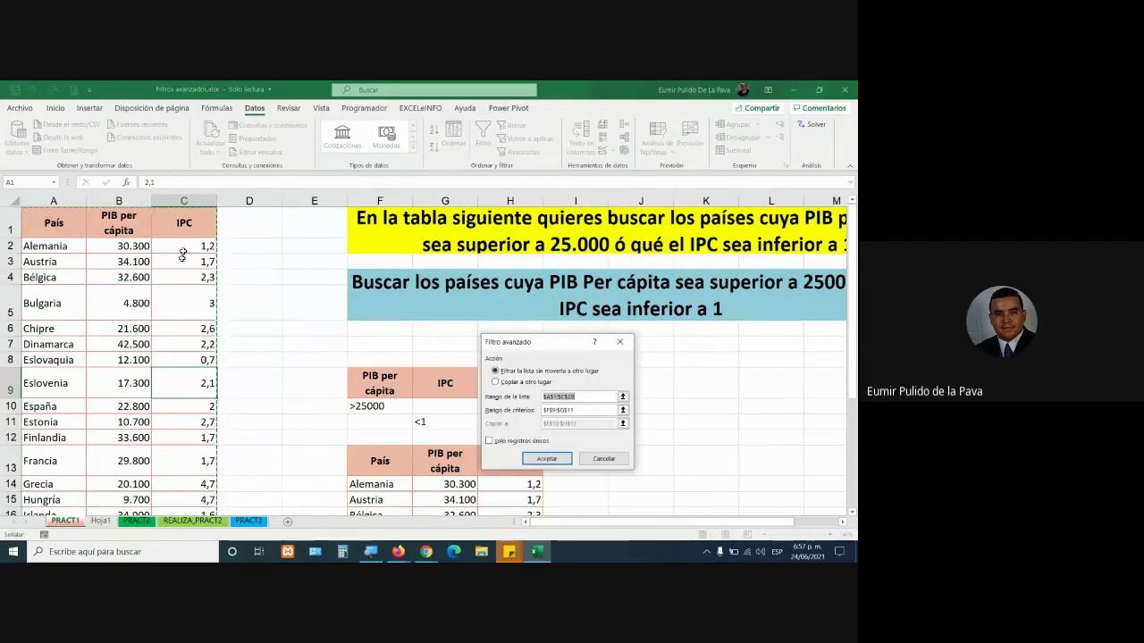
left_click(603, 459)
scroll(464, 262, "down", 3)
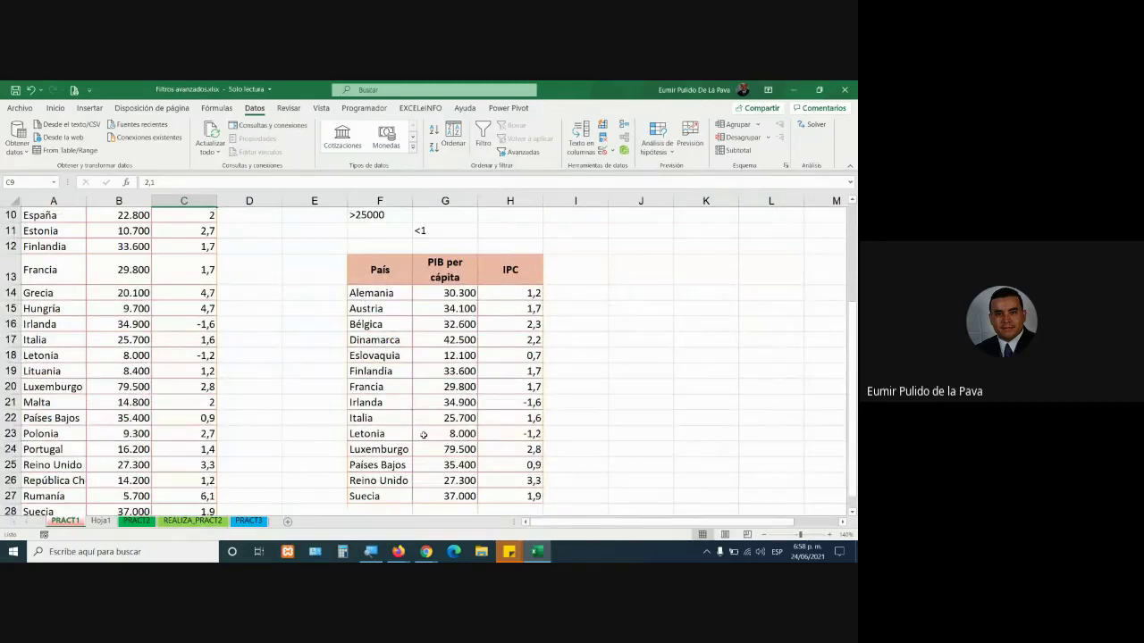
Step: Switch to the PRACT3 sheet, select A1 and browse the product table
left_click(250, 523)
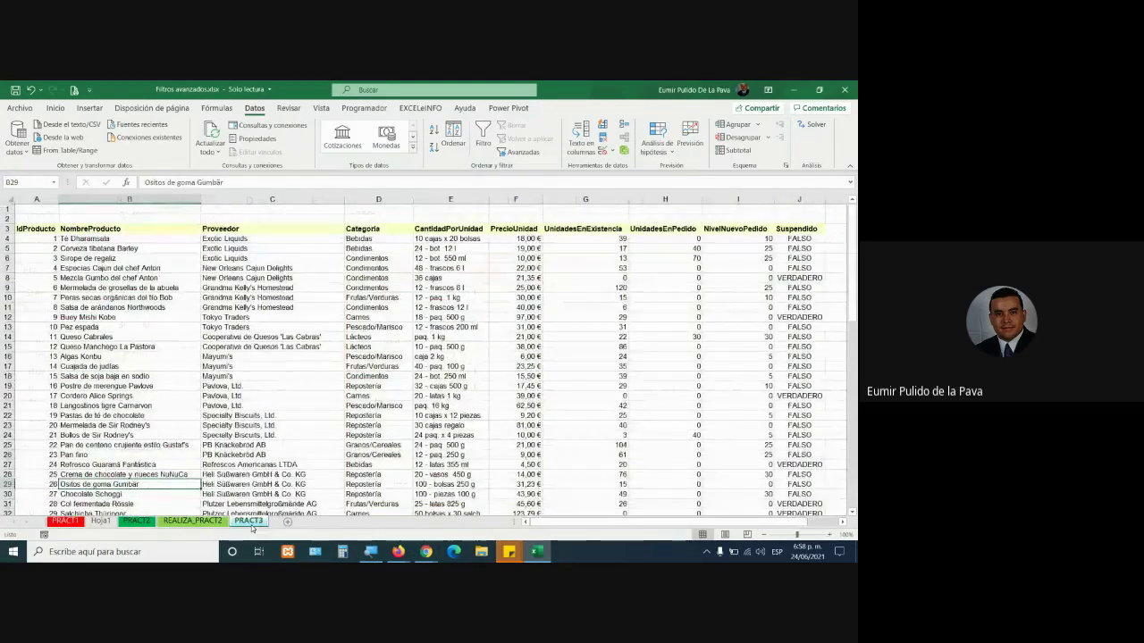
left_click(50, 210)
scroll(476, 360, "down", 3)
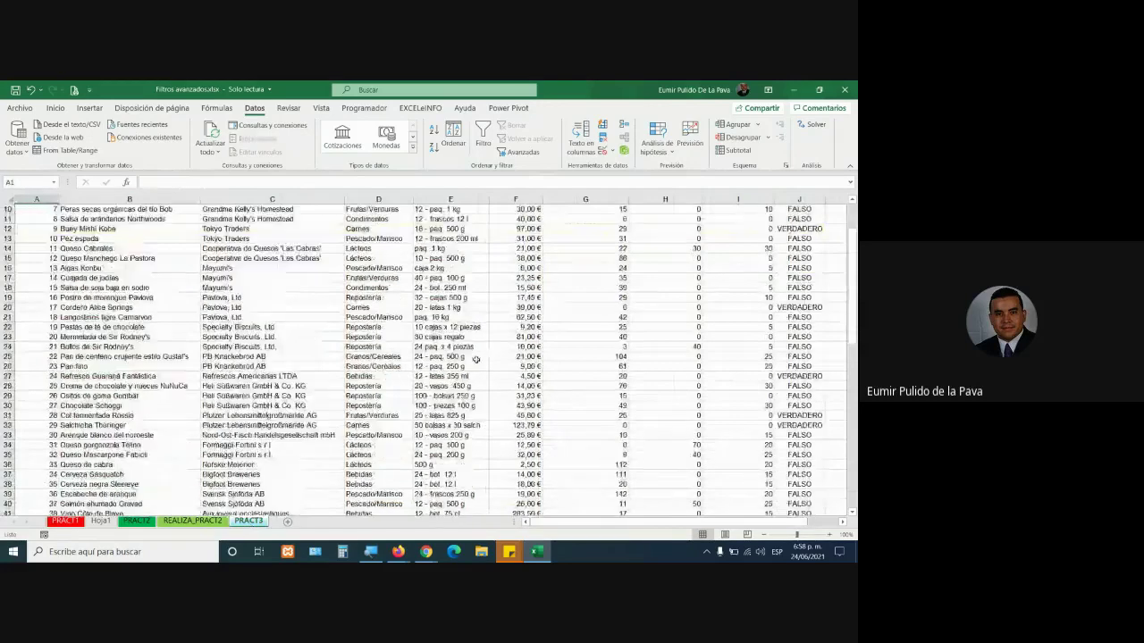
scroll(477, 359, "down", 2)
scroll(476, 359, "up", 5)
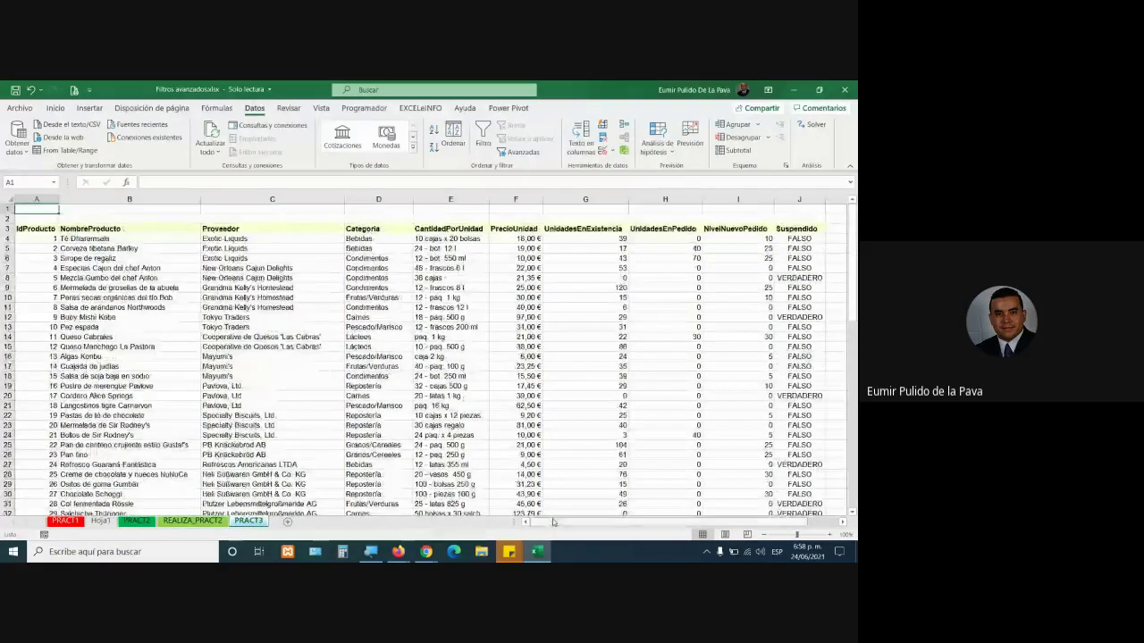
scroll(562, 527, "right", 1)
scroll(304, 427, "left", 1)
scroll(303, 427, "down", 7)
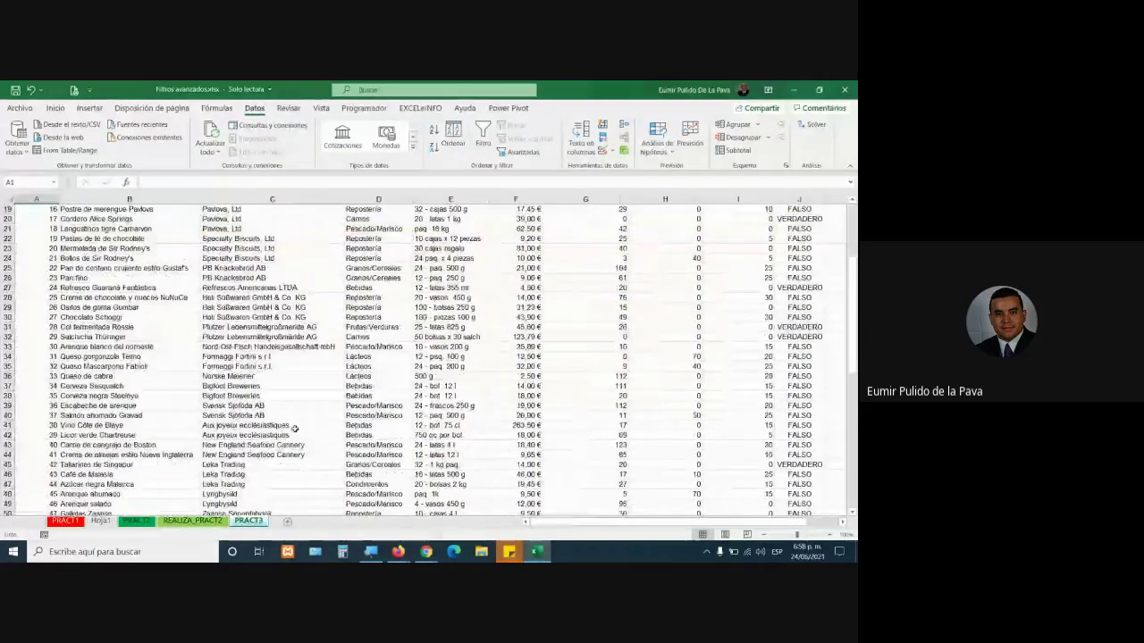
scroll(303, 427, "down", 12)
scroll(304, 427, "up", 19)
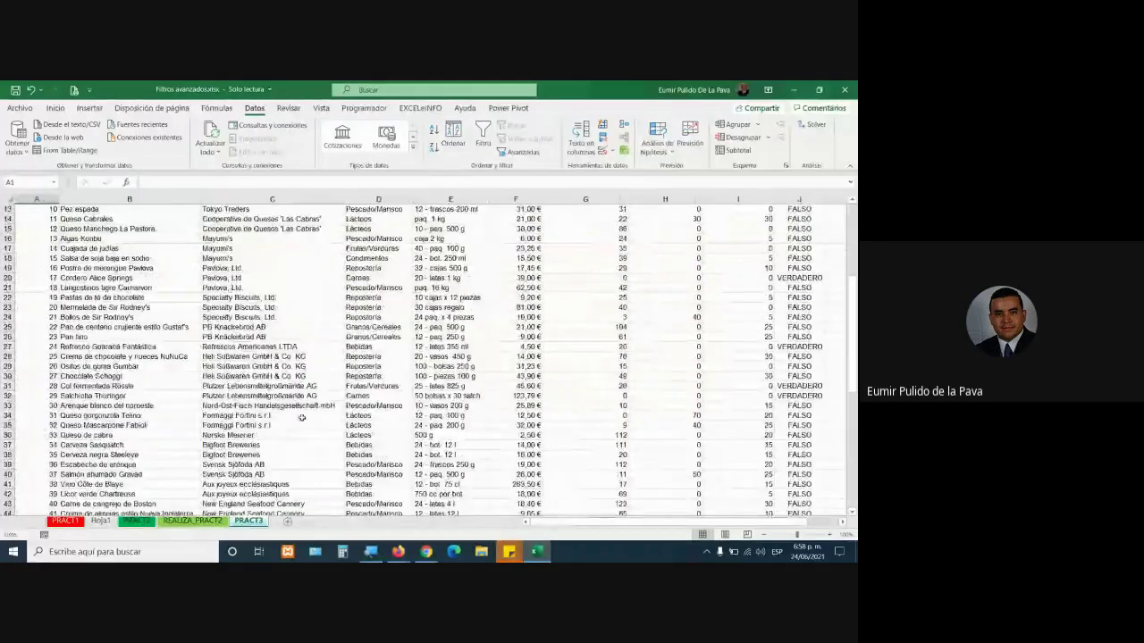
Step: Enter in A1 the instruction to show Bebidas products and those with 60–100 units in stock
left_click(55, 108)
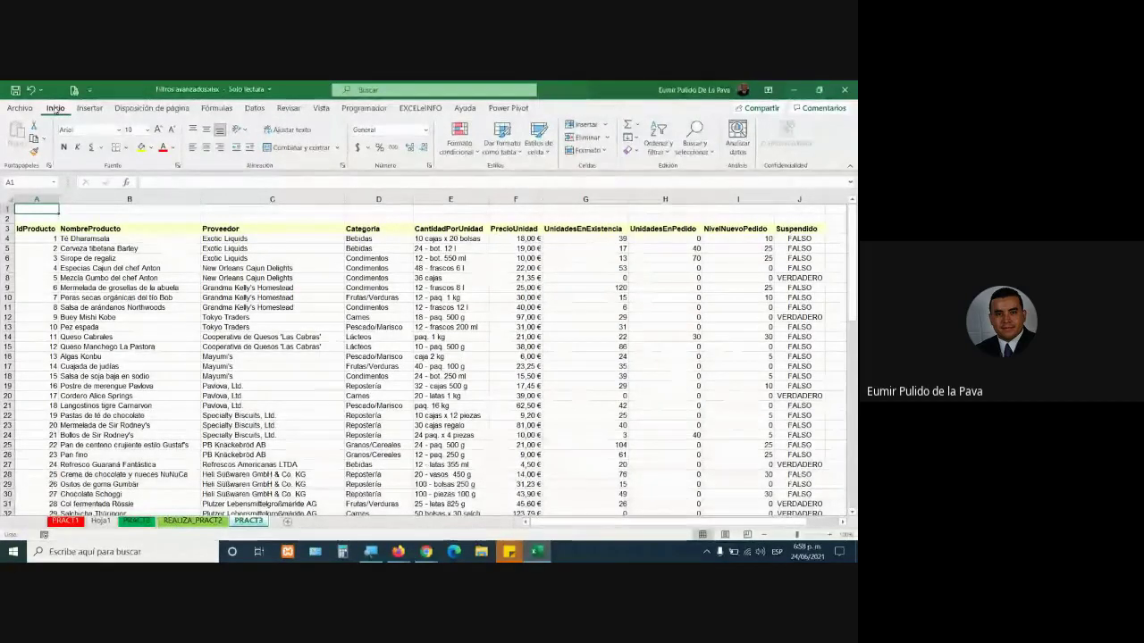
type("MUESTRE LOS PROD")
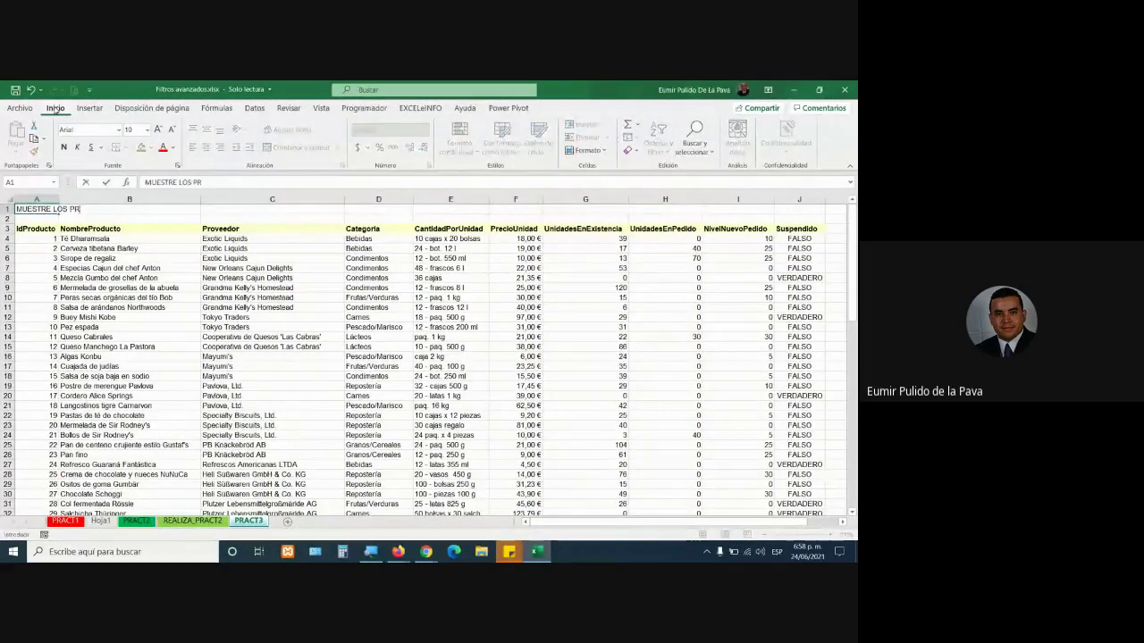
type("UCTOS DE LA")
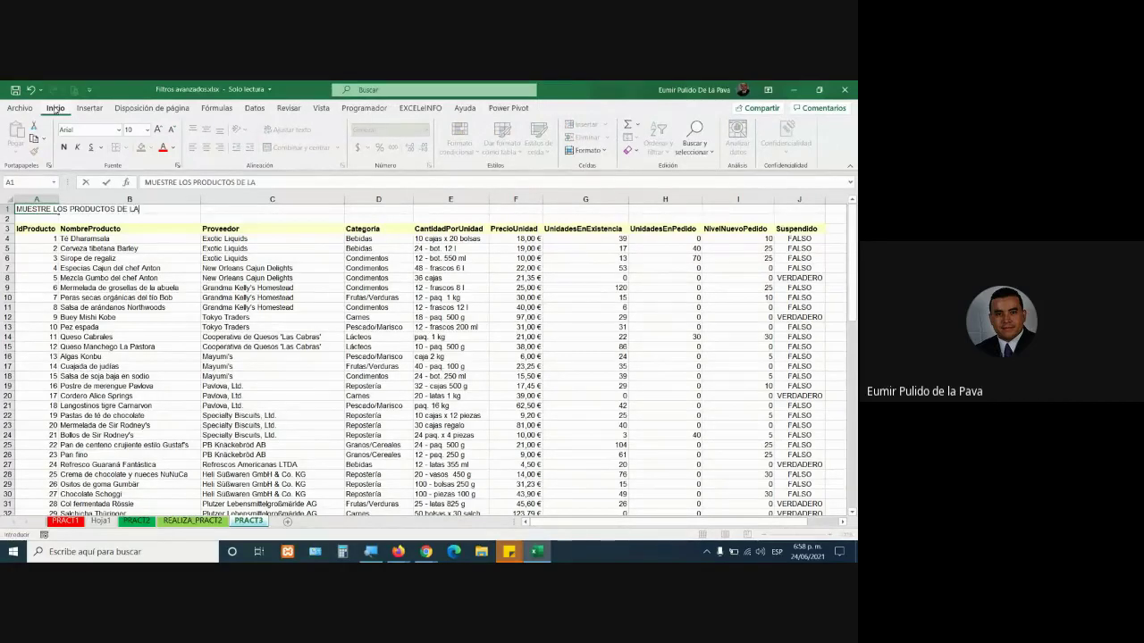
type(" CATEGORÍA")
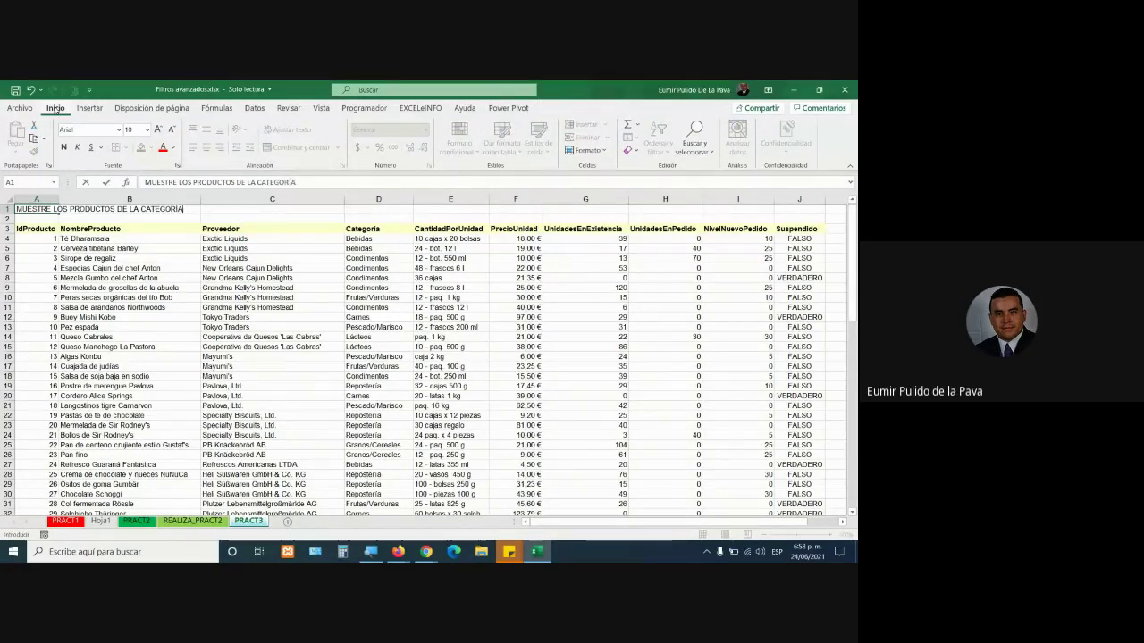
type(" BEBIDAS")
type(", TAMBIÉN SE ")
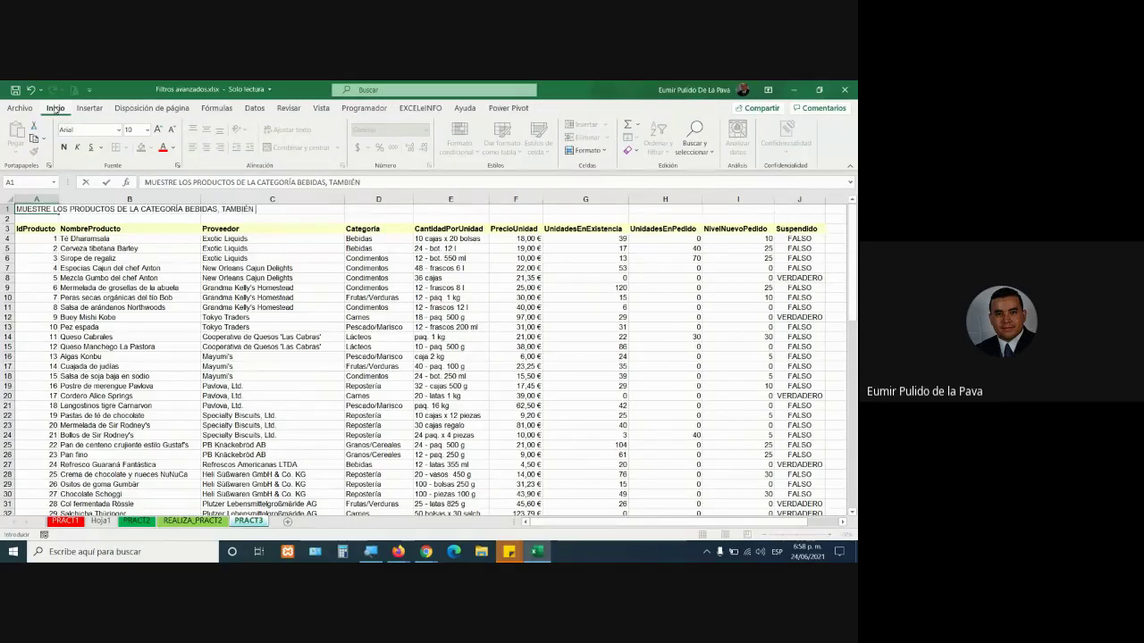
type("QUIERE VISU")
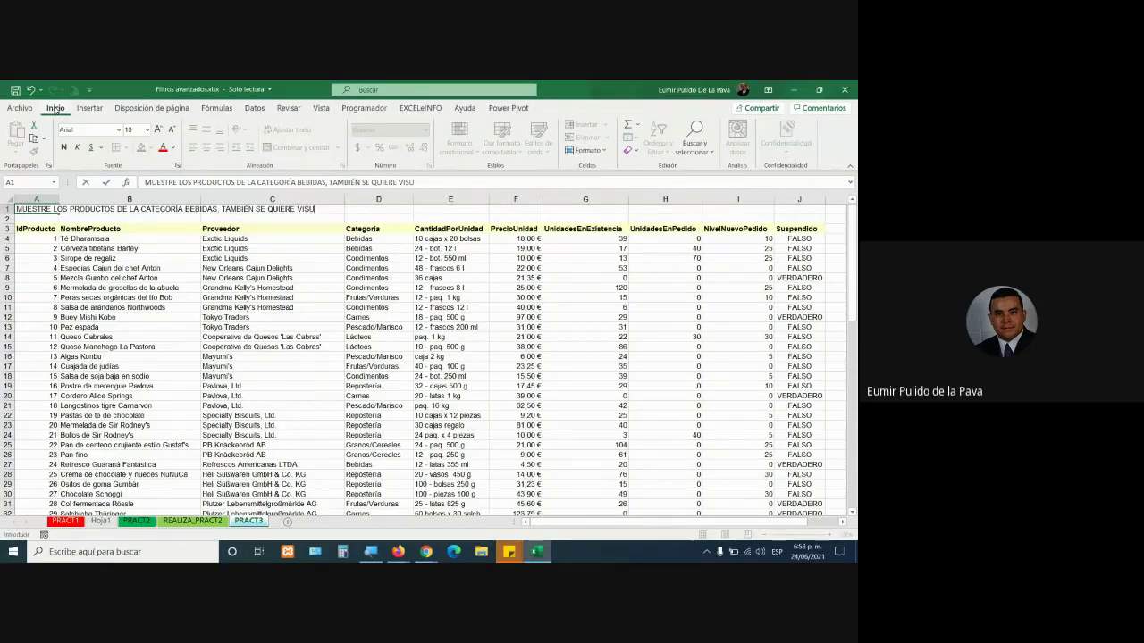
type("ALIZAR LOS PROD")
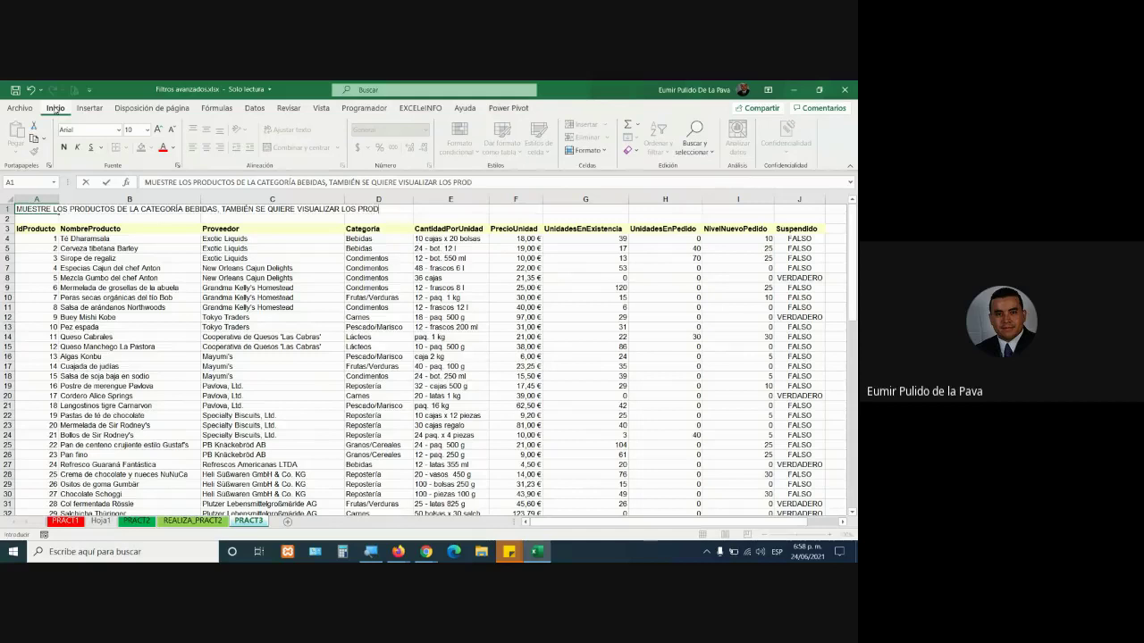
type("UCTOS QU")
type("E TIENEN ")
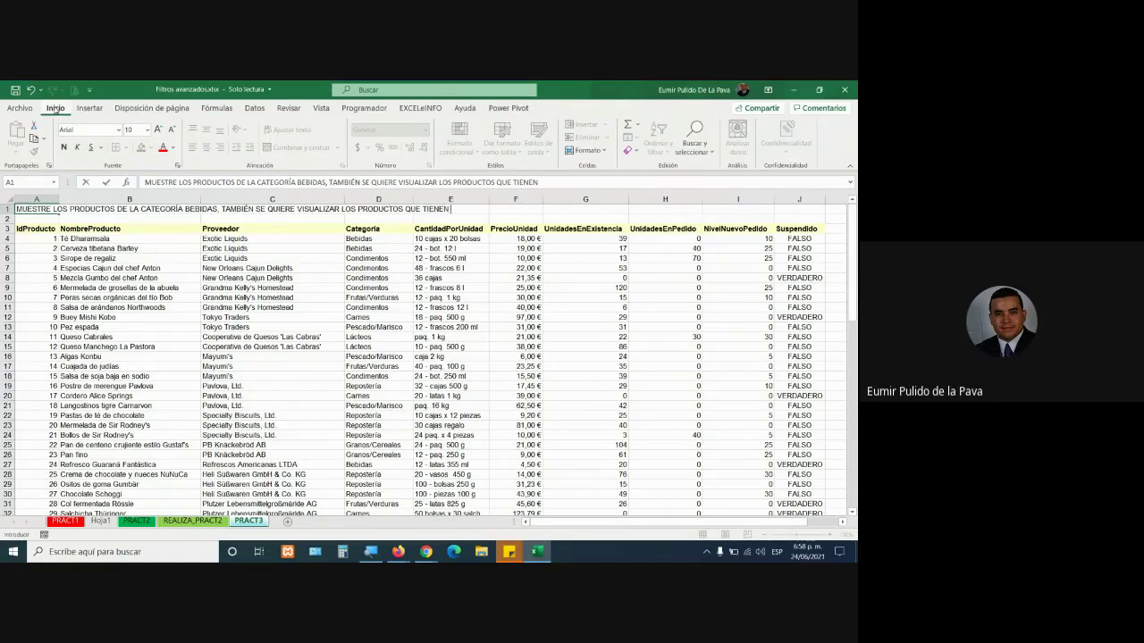
type("ENTR")
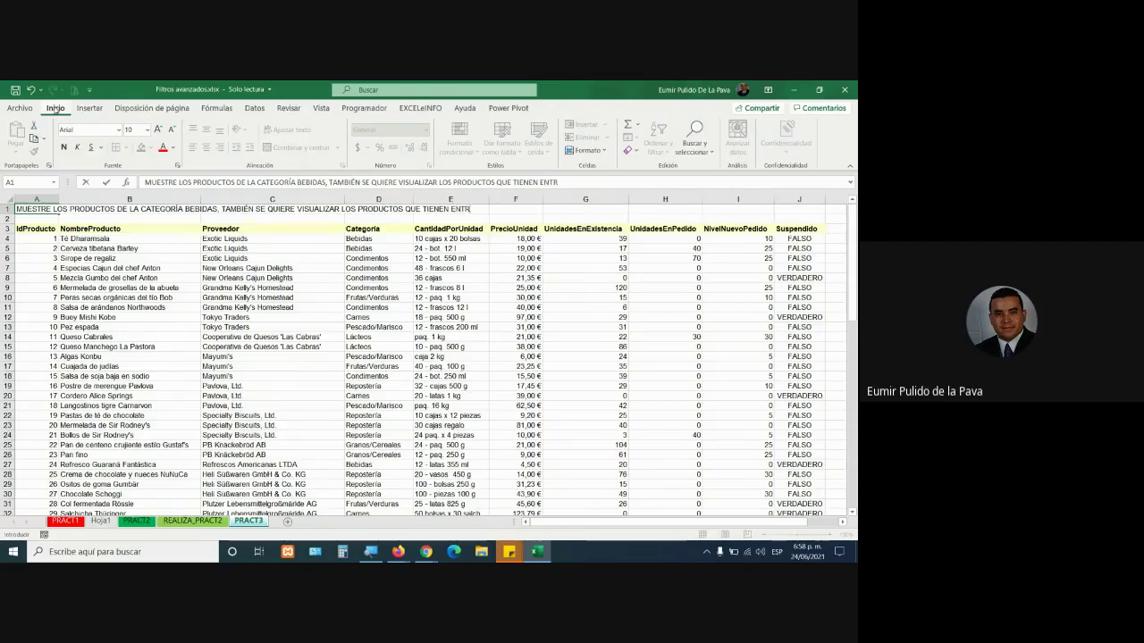
type("E 60 Y ")
type("100 DE UNI")
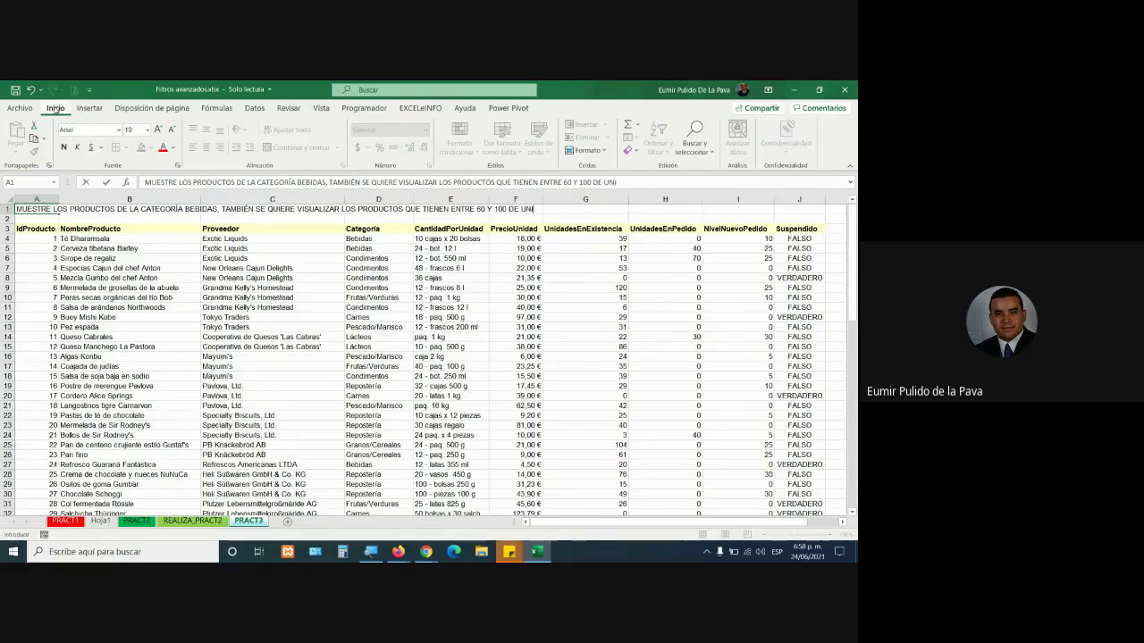
type("DADES DE E")
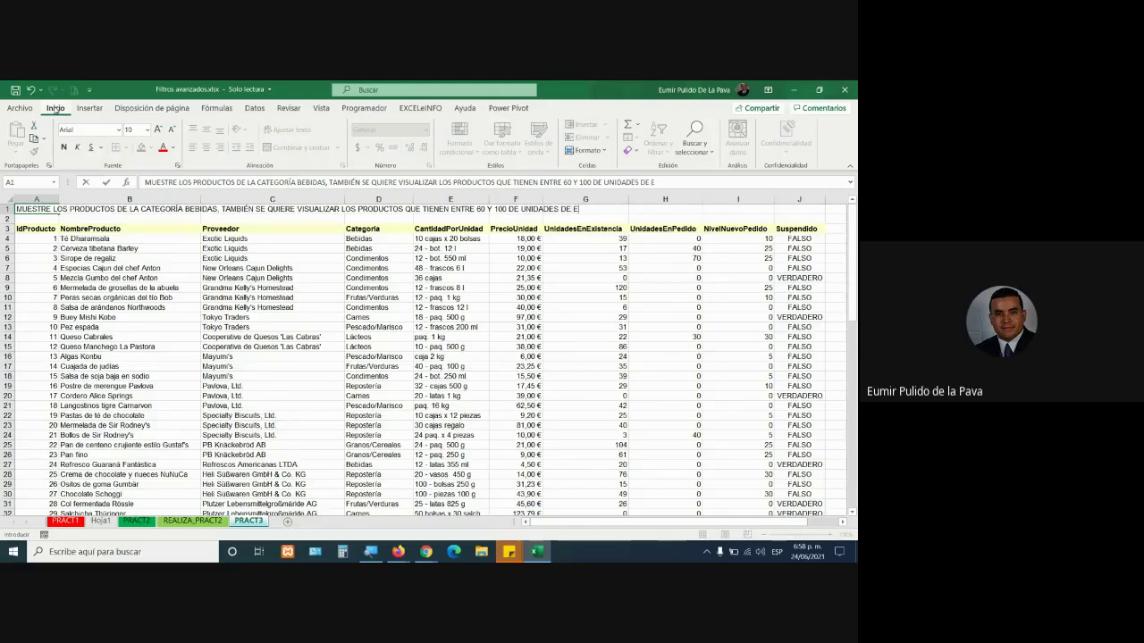
type("XISTENCIA")
key("Return")
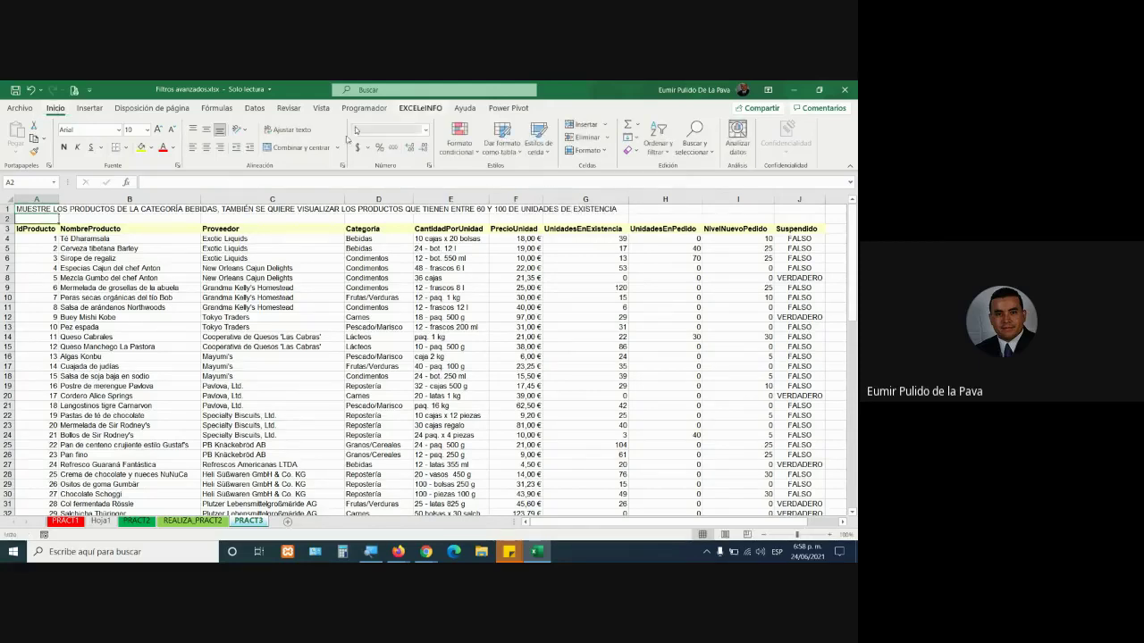
Step: Insert blank rows at the top of the sheet above the product table
left_click(35, 209)
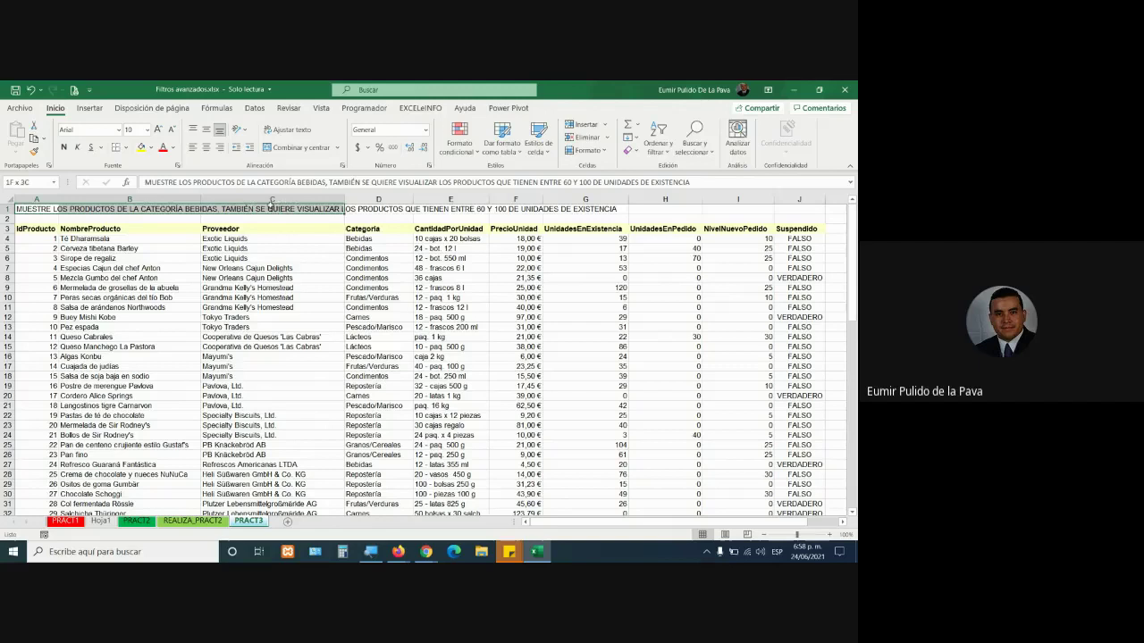
right_click(8, 209)
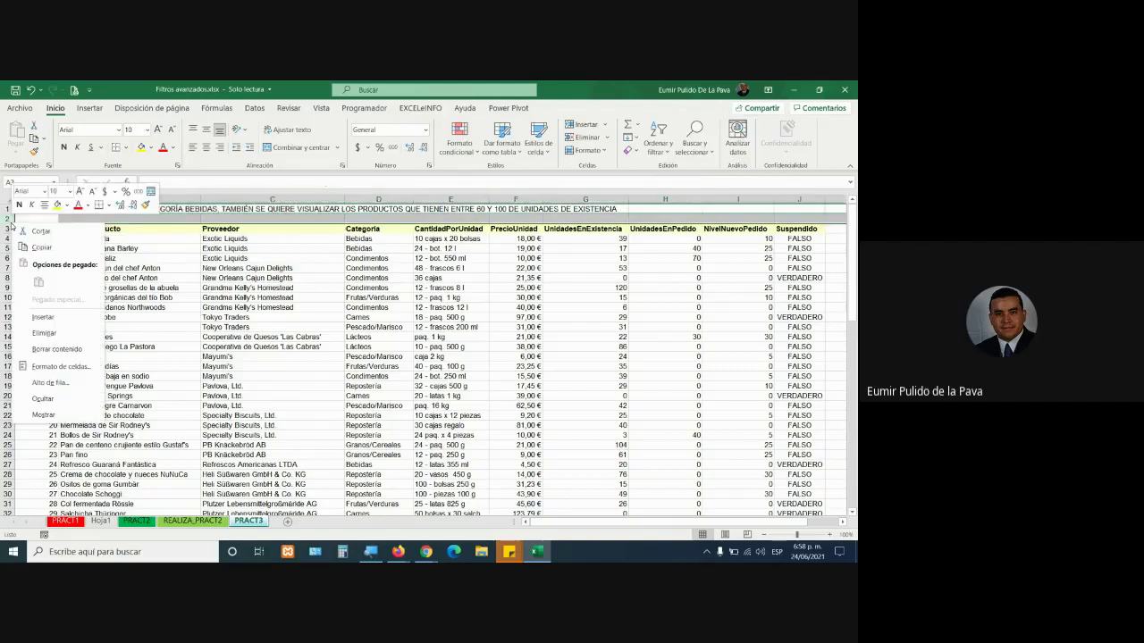
left_click(37, 314)
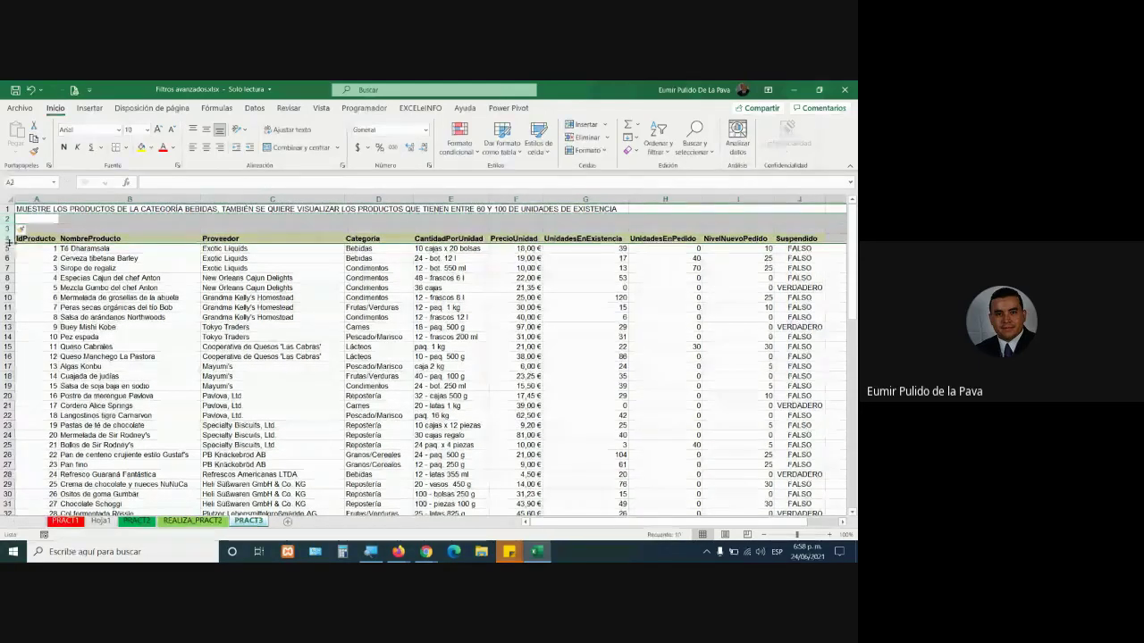
key("ctrl+plus")
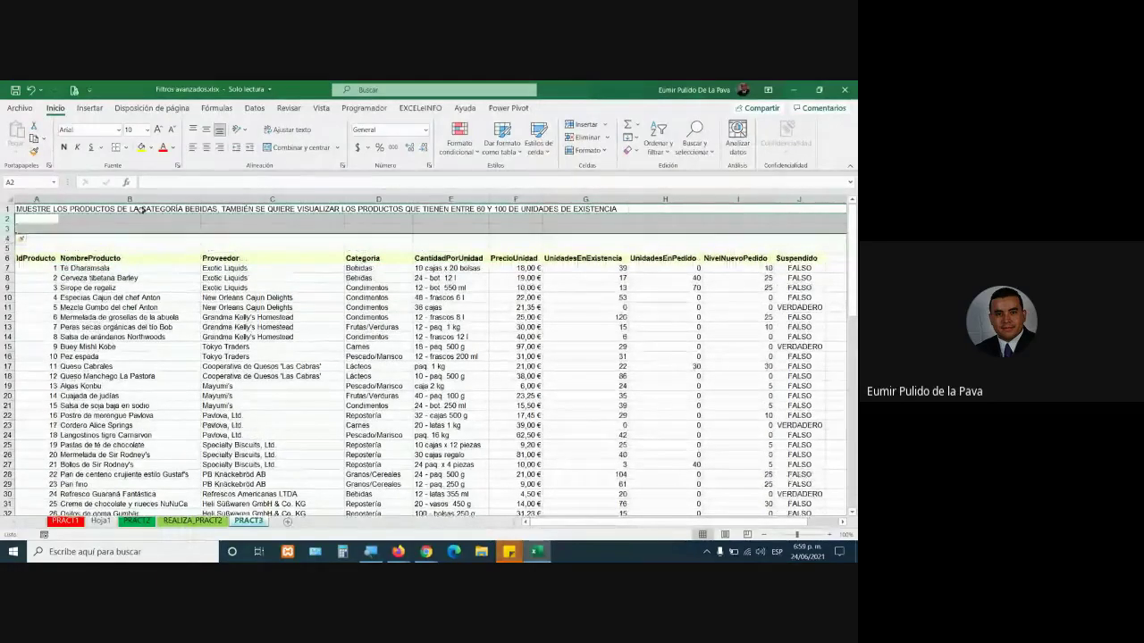
Step: Merge and centre A1:J4 with wrapped, middle-aligned, enlarged bold text and a yellow fill
left_click_drag(18, 209, 776, 236)
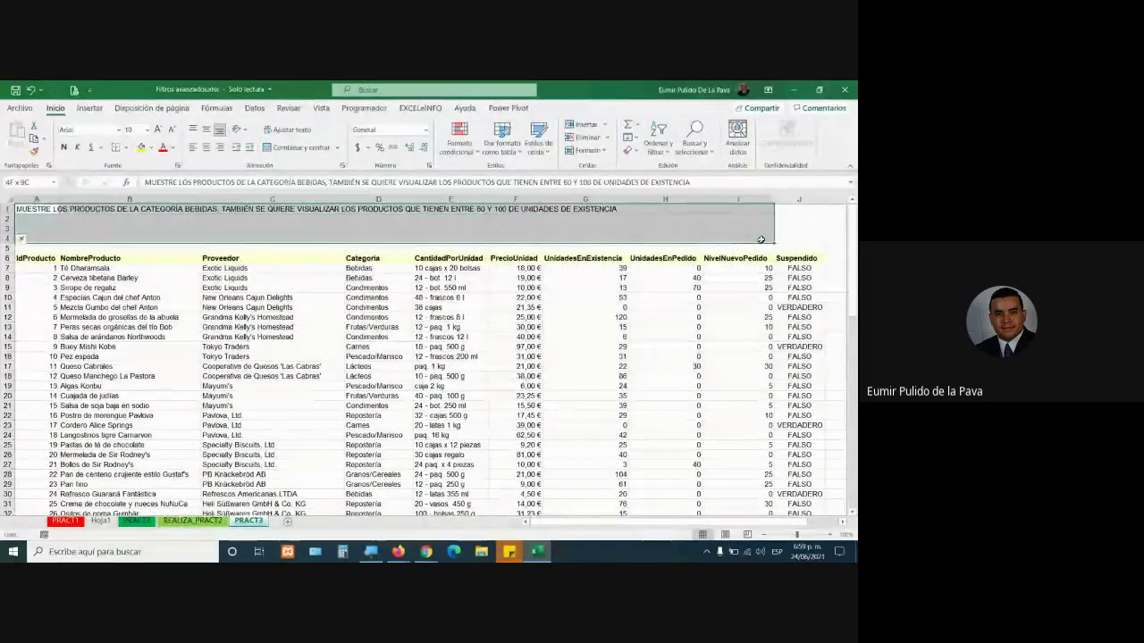
left_click(300, 147)
left_click(286, 129)
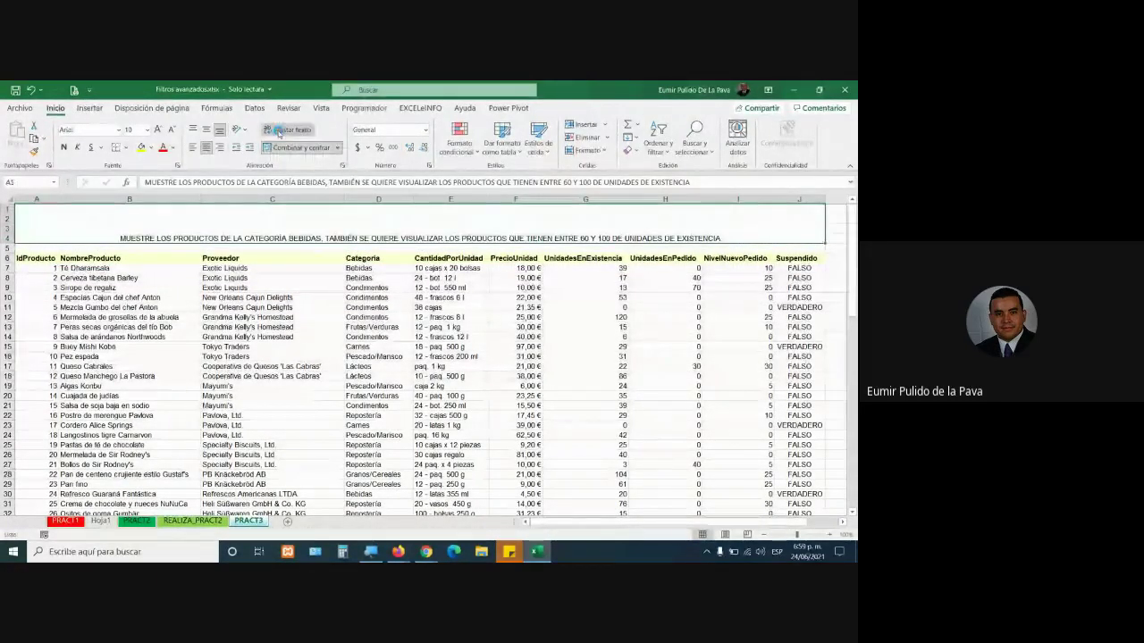
left_click(209, 129)
left_click(157, 130)
left_click(157, 130)
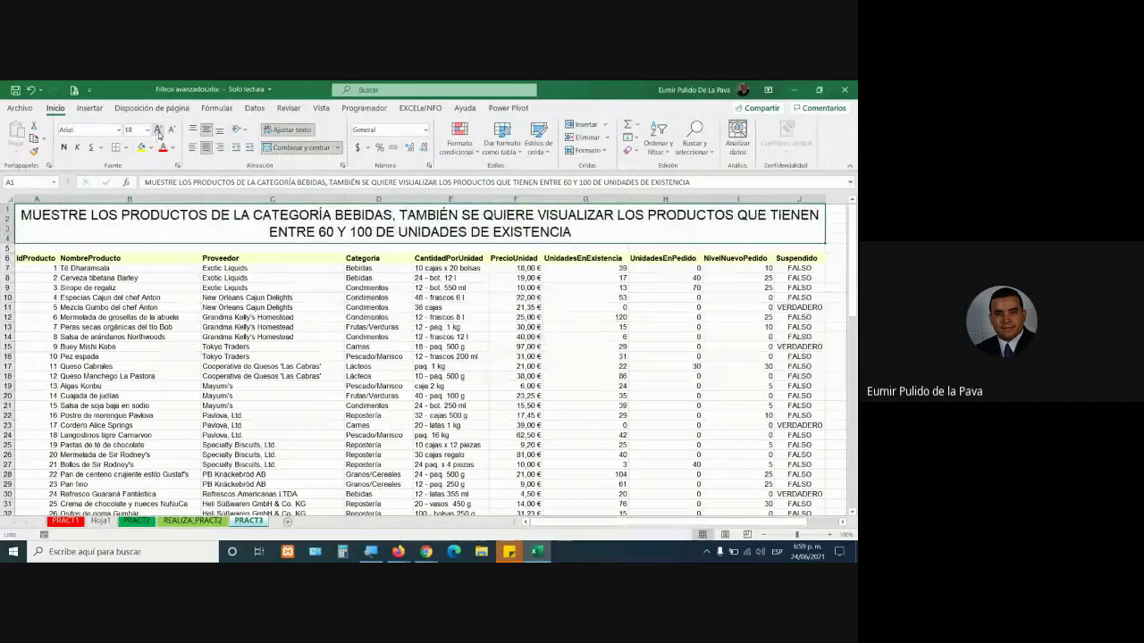
left_click(157, 130)
left_click(64, 148)
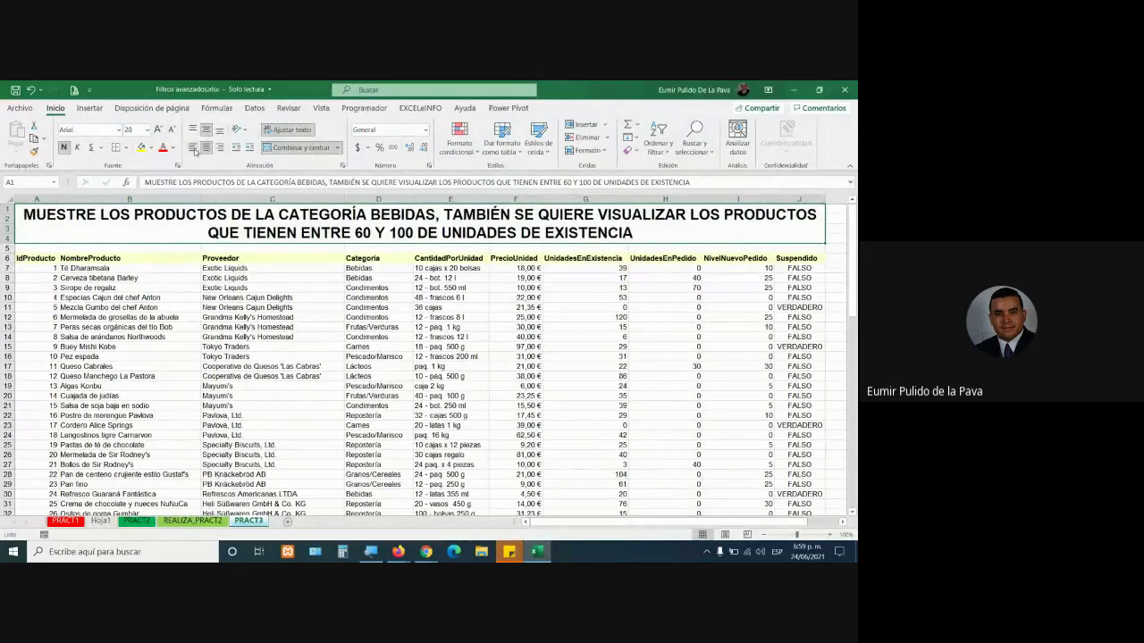
left_click(141, 148)
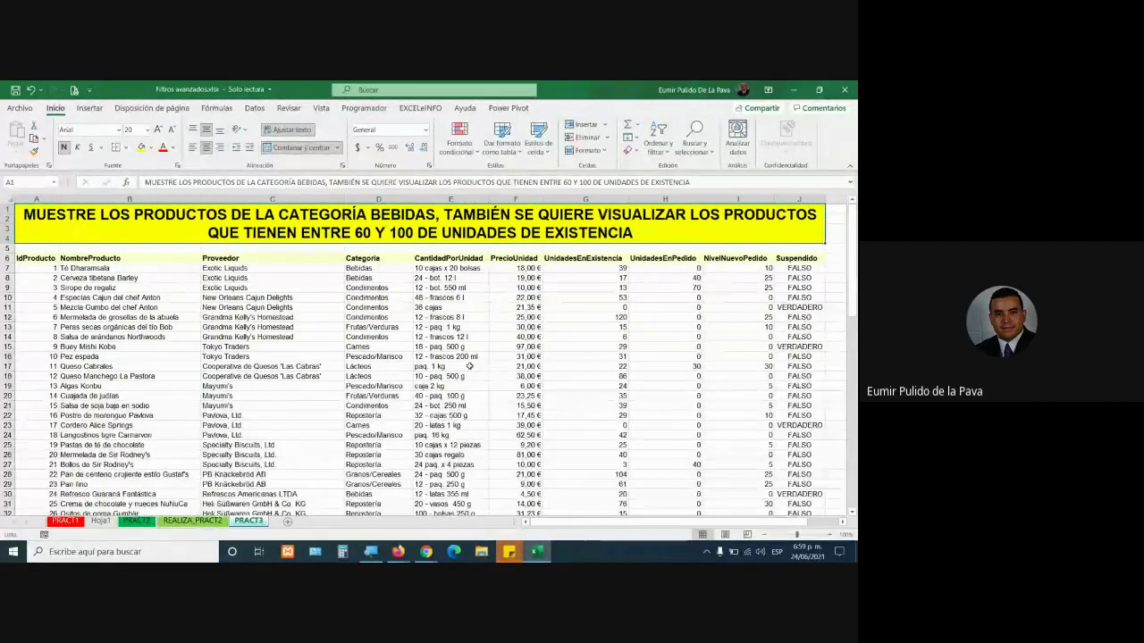
mouse_move(426, 552)
left_click(378, 510)
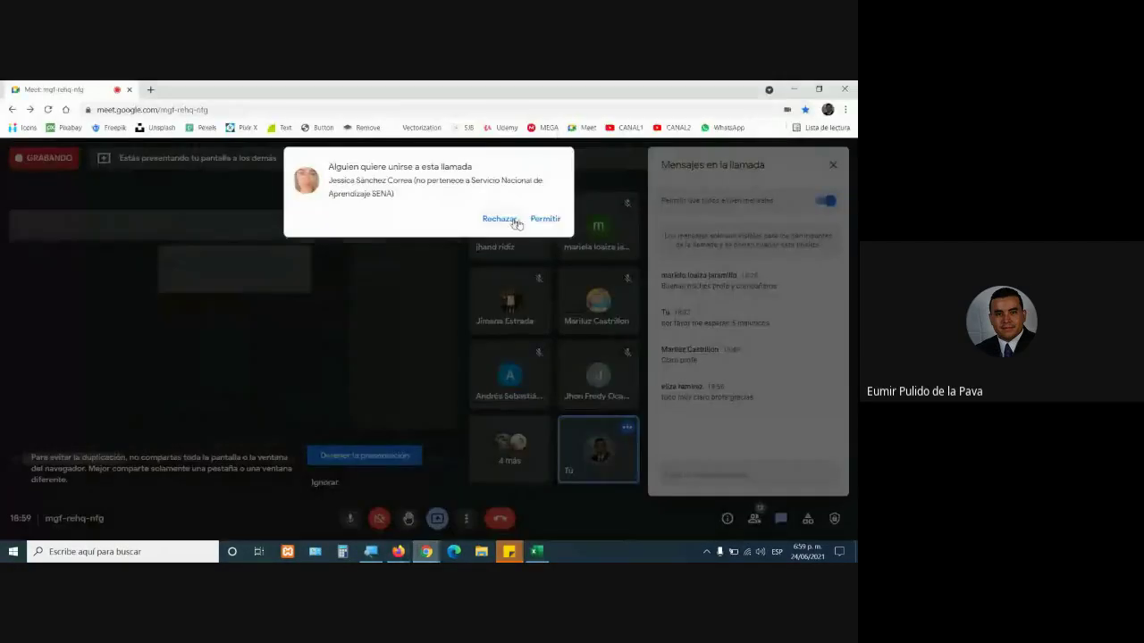
left_click(544, 219)
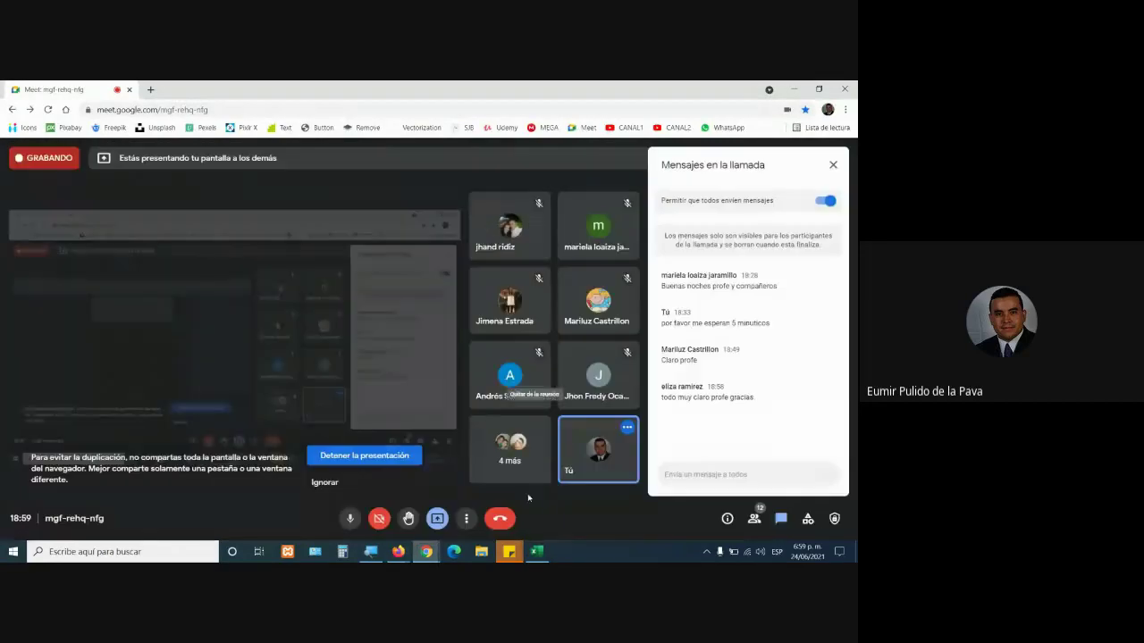
left_click(543, 555)
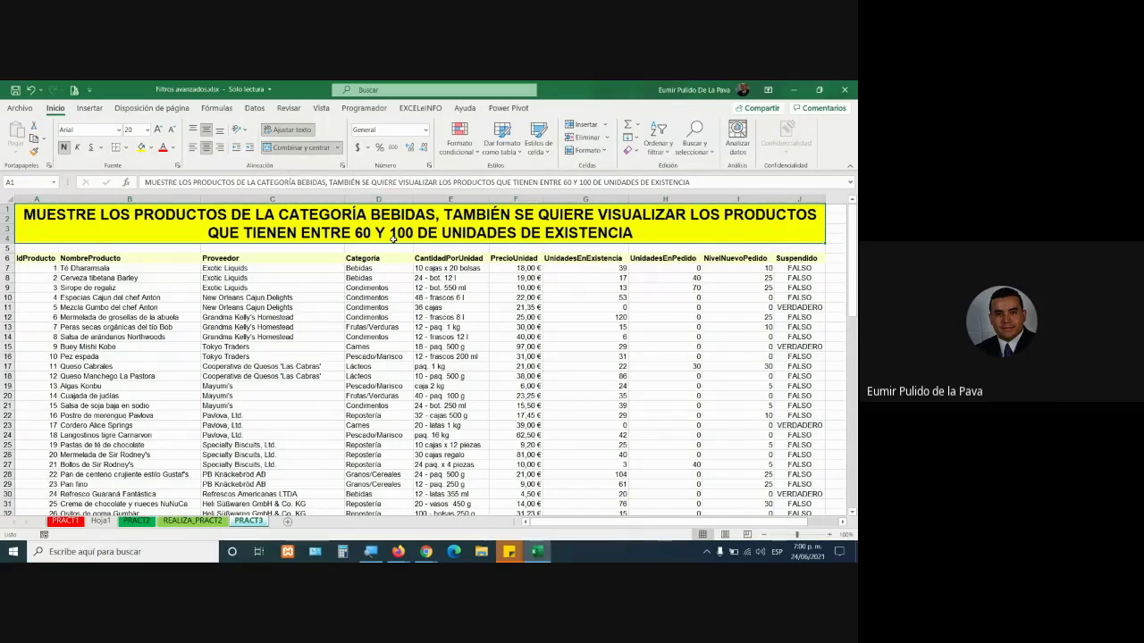
Step: Multi-select the Bebidas cells D7, D8, D30, D40, D41, D44, D45, D49 and D76 for highlighting
left_click(380, 268)
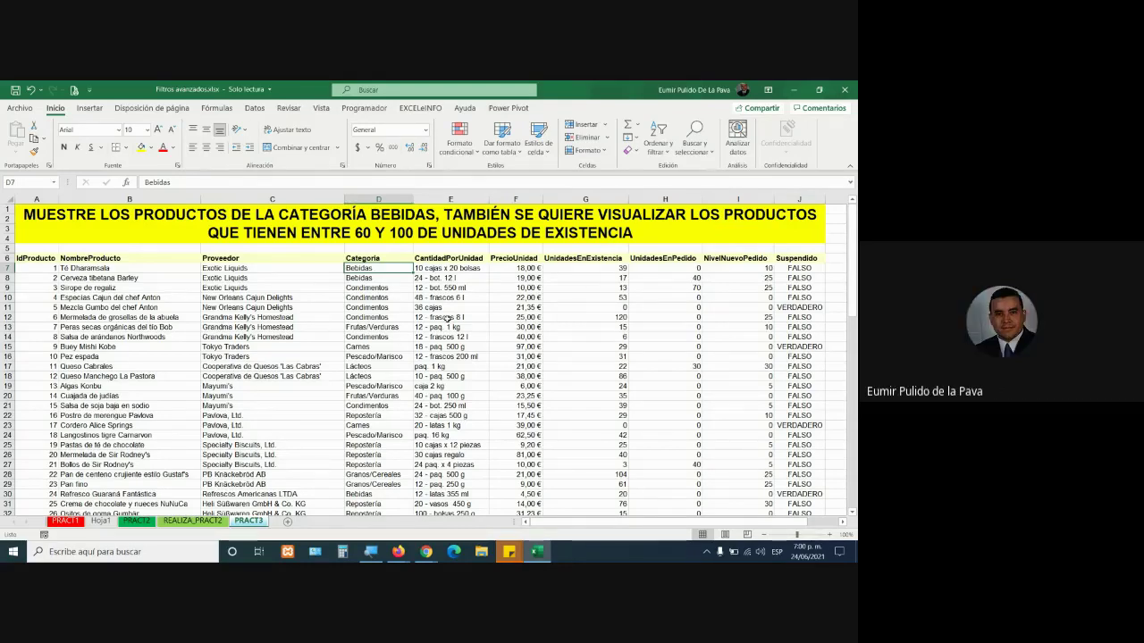
left_click_drag(371, 268, 371, 278)
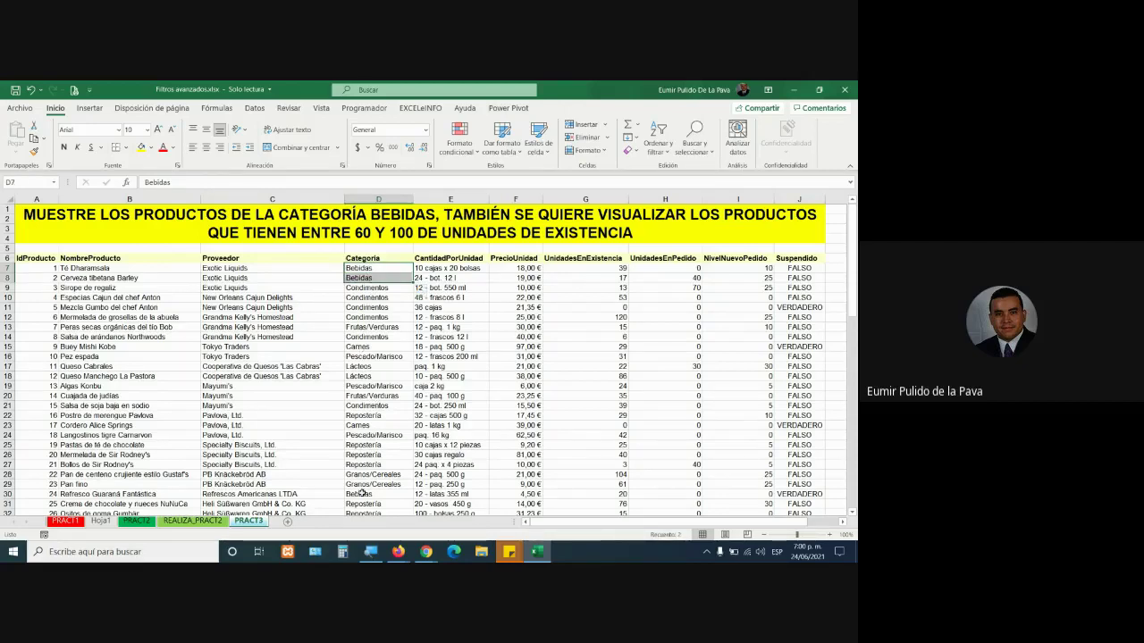
scroll(384, 478, "down", 1)
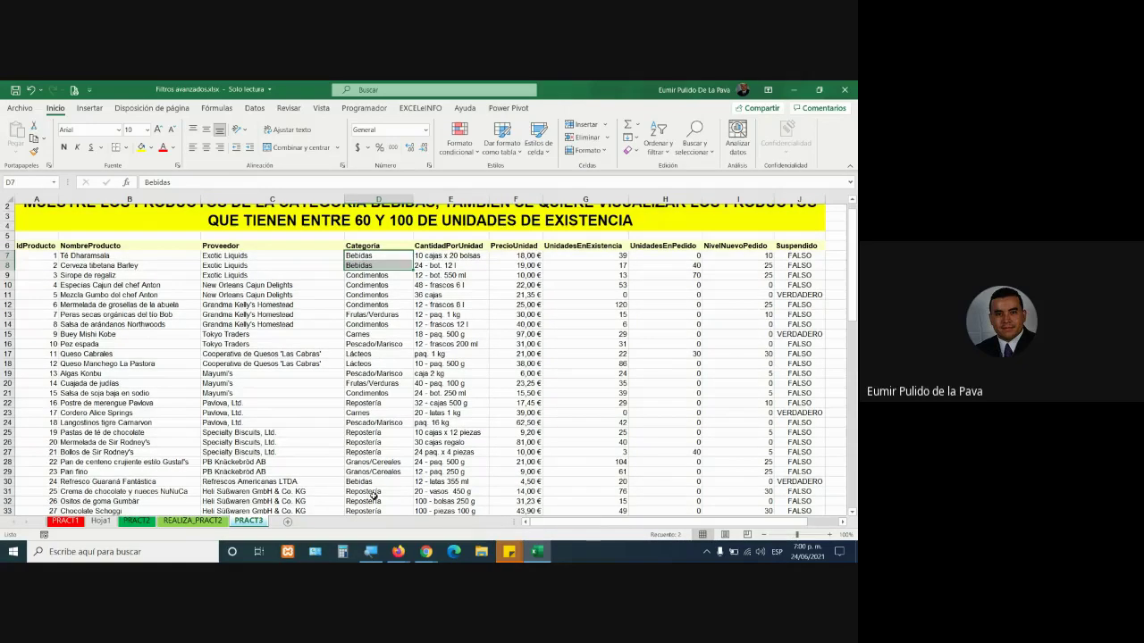
left_click(374, 482, "ctrl")
scroll(432, 464, "down", 3)
scroll(431, 465, "down", 2)
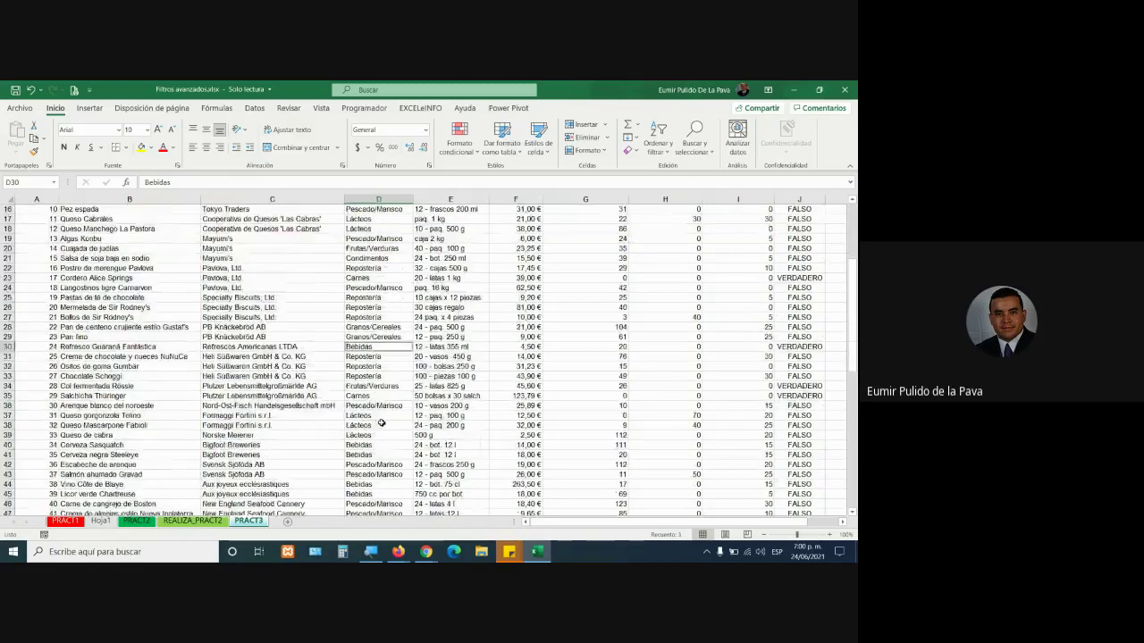
left_click(371, 445, "ctrl")
left_click(409, 454, "ctrl")
scroll(410, 454, "down", 4)
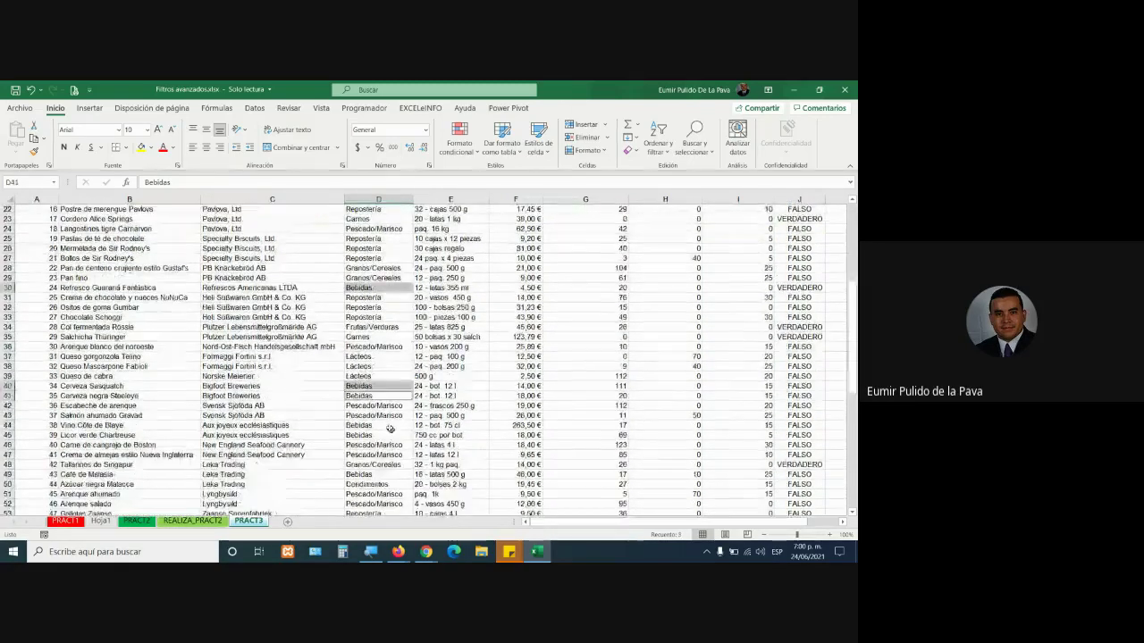
left_click(374, 366, "ctrl")
left_click(374, 376, "ctrl")
scroll(414, 449, "down", 2)
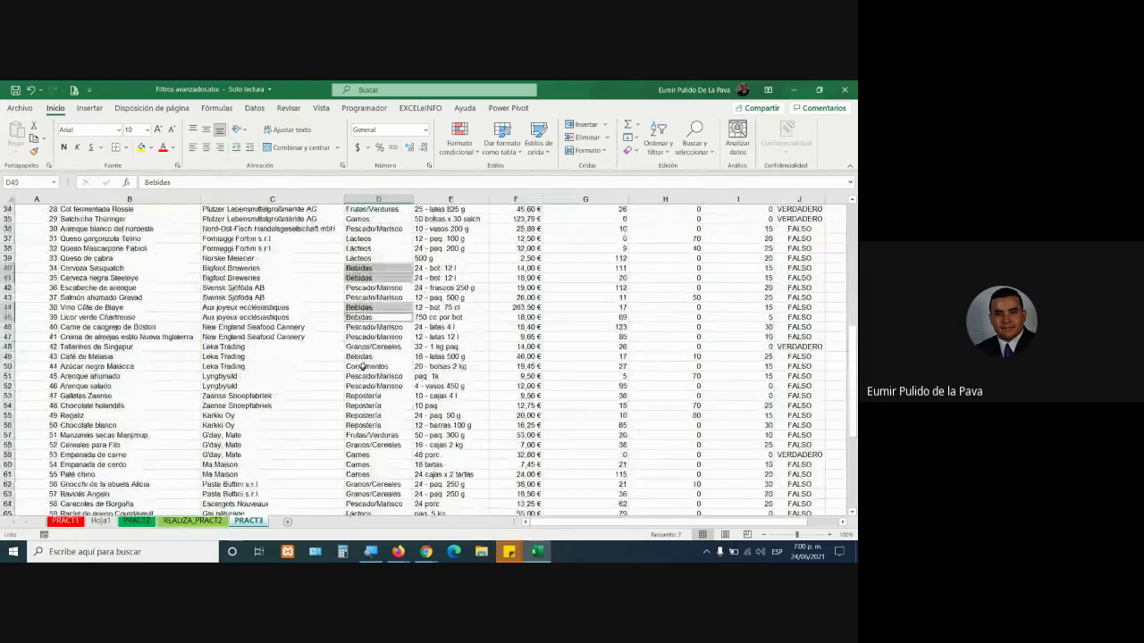
left_click(360, 356, "ctrl")
scroll(402, 444, "down", 1)
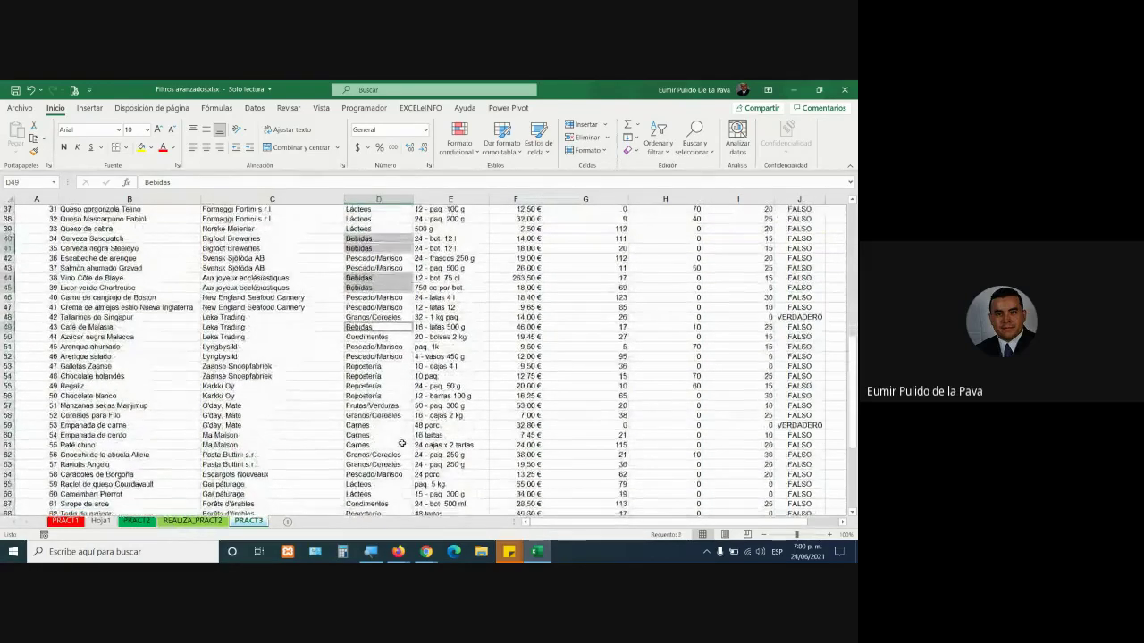
scroll(402, 444, "down", 2)
scroll(402, 445, "down", 1)
scroll(402, 444, "down", 2)
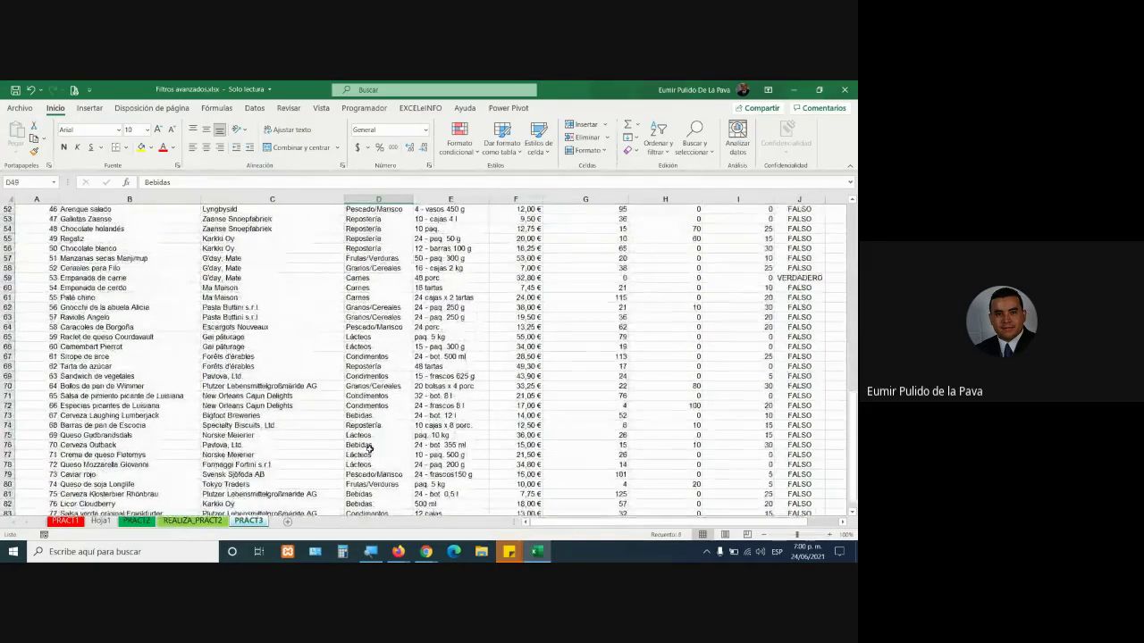
left_click(369, 445, "ctrl")
scroll(549, 360, "up", 6)
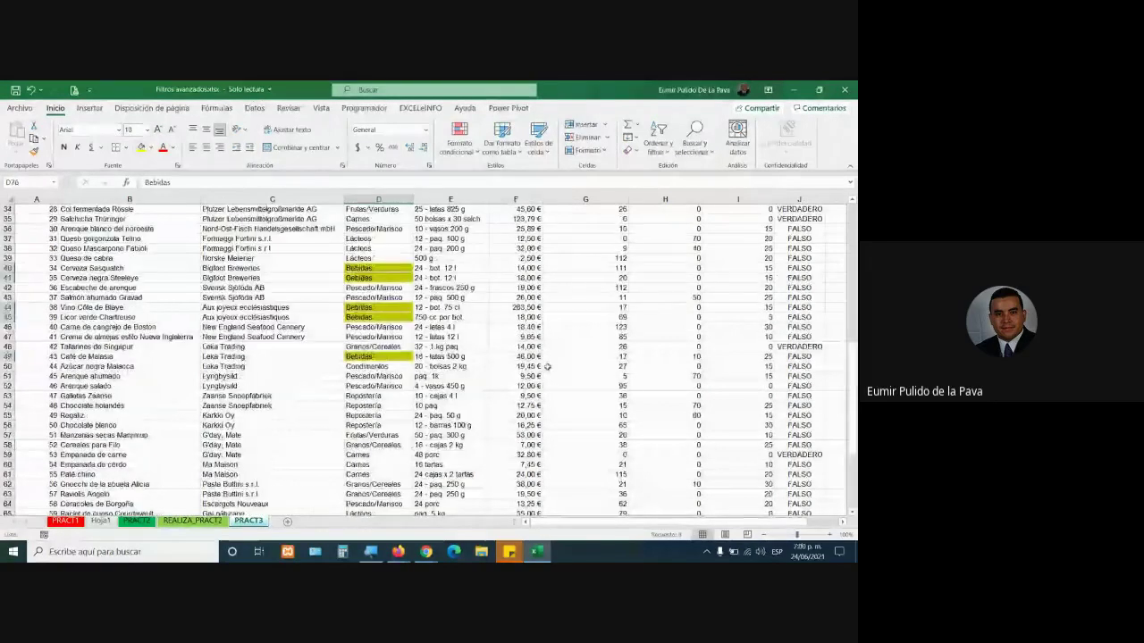
scroll(549, 360, "up", 6)
scroll(387, 306, "up", 5)
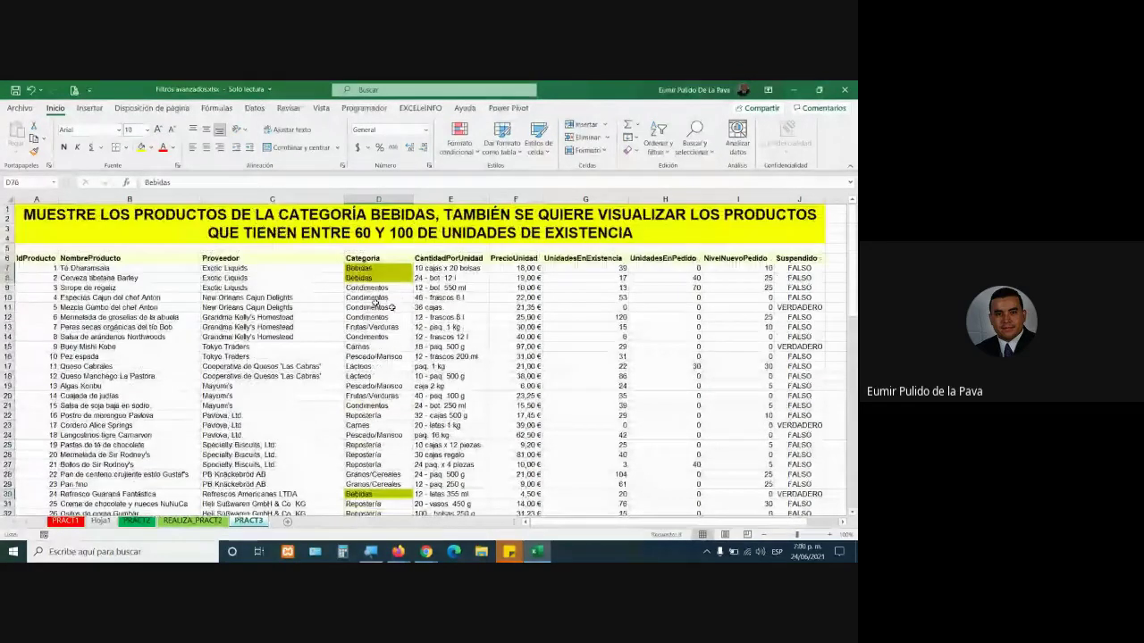
Step: Check the highlighted Bebidas rows and the UnidadesEnExistencia column, then reselect D7:D8
left_click(246, 271)
left_click(93, 273)
left_click_drag(188, 272, 375, 278)
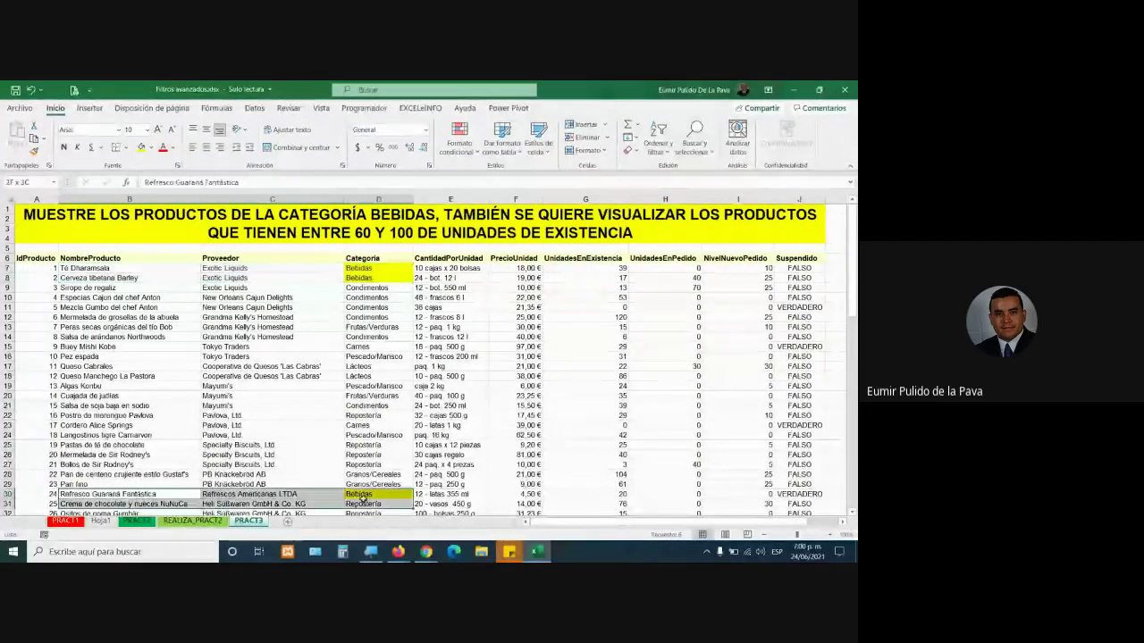
left_click_drag(153, 494, 371, 498)
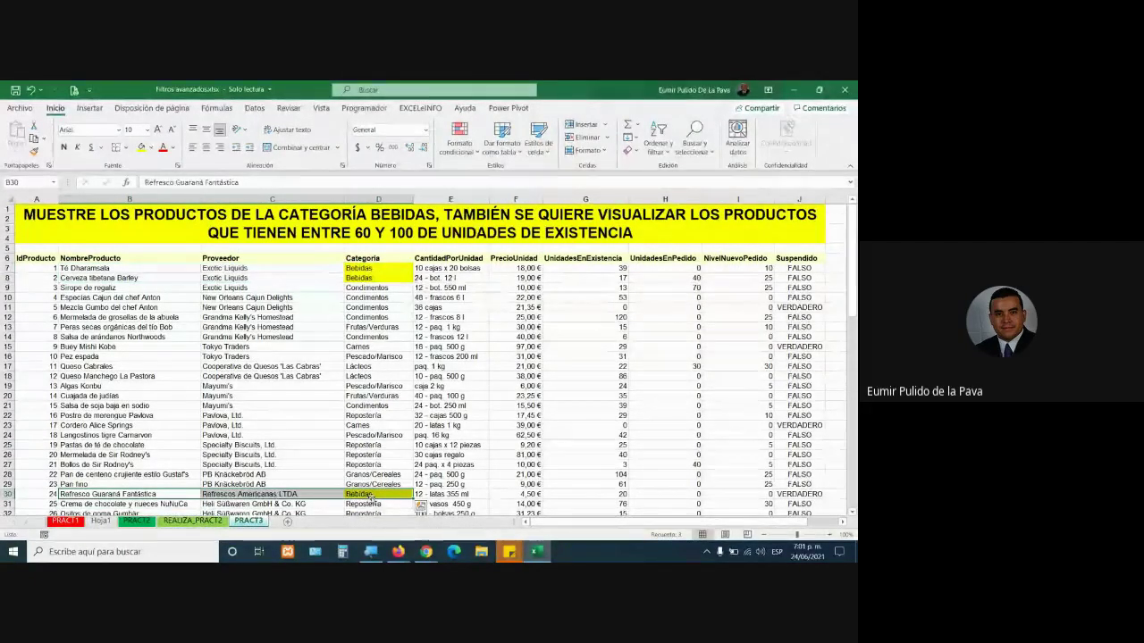
left_click(603, 199)
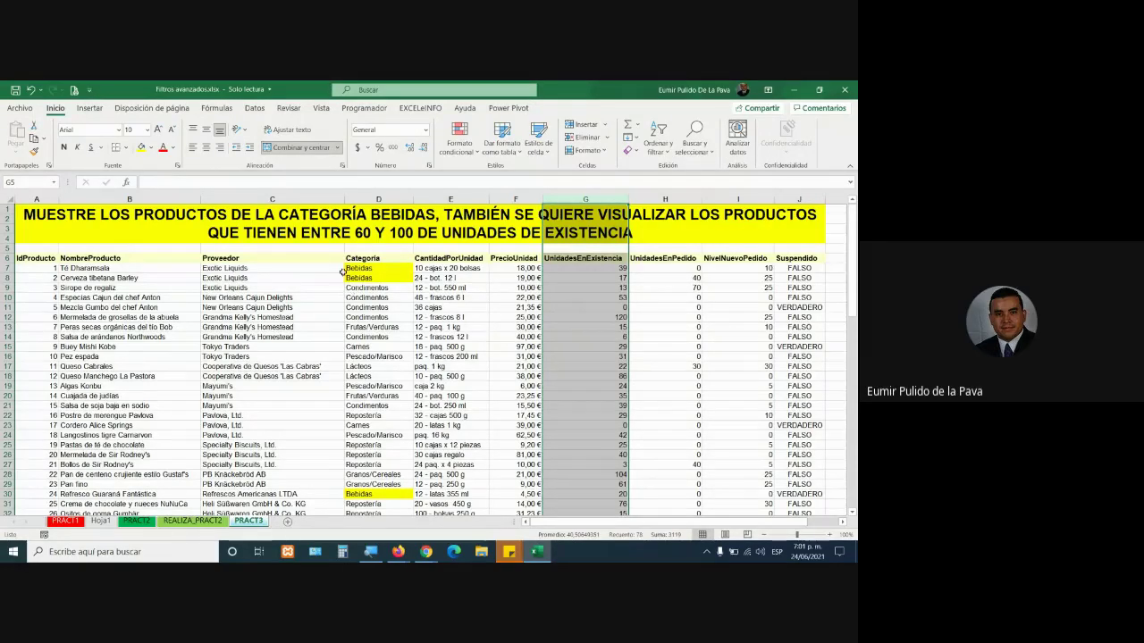
left_click_drag(354, 269, 357, 278)
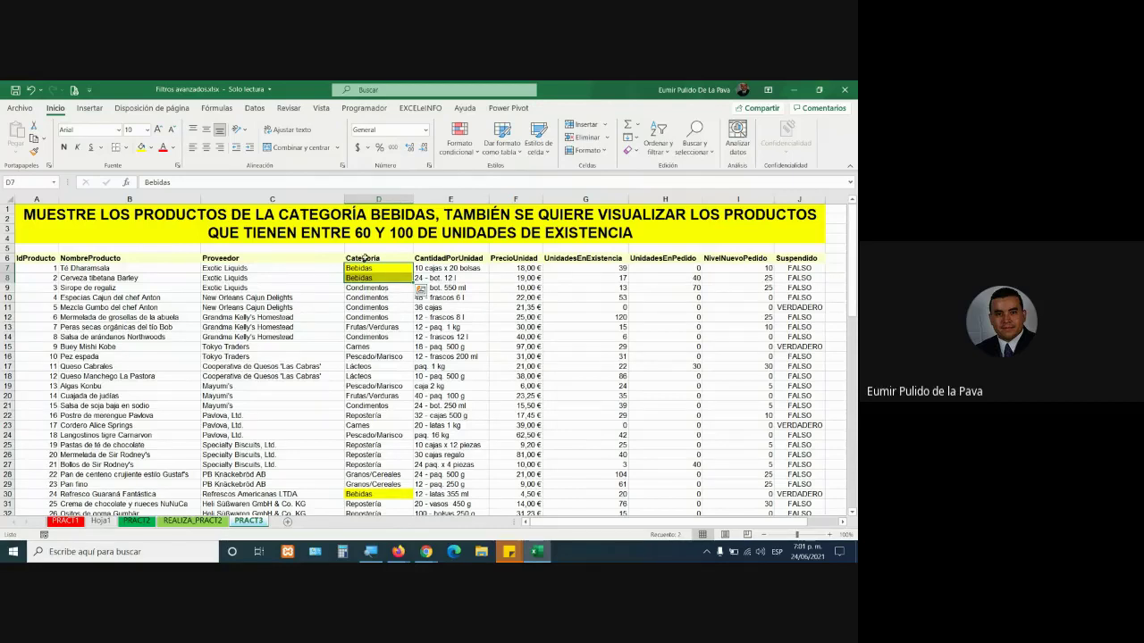
Step: Turn on AutoFilter with Ctrl+Shift+L and filter Categoria to Bebidas only, then inspect the rows
left_click(364, 257)
key("ctrl+shift+l")
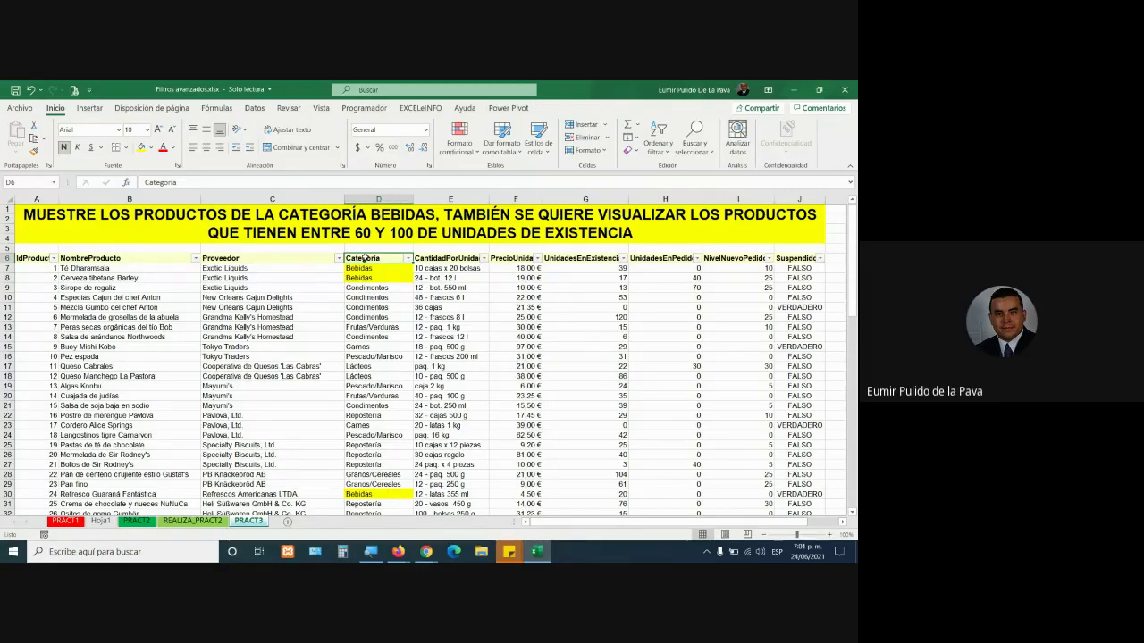
left_click(409, 259)
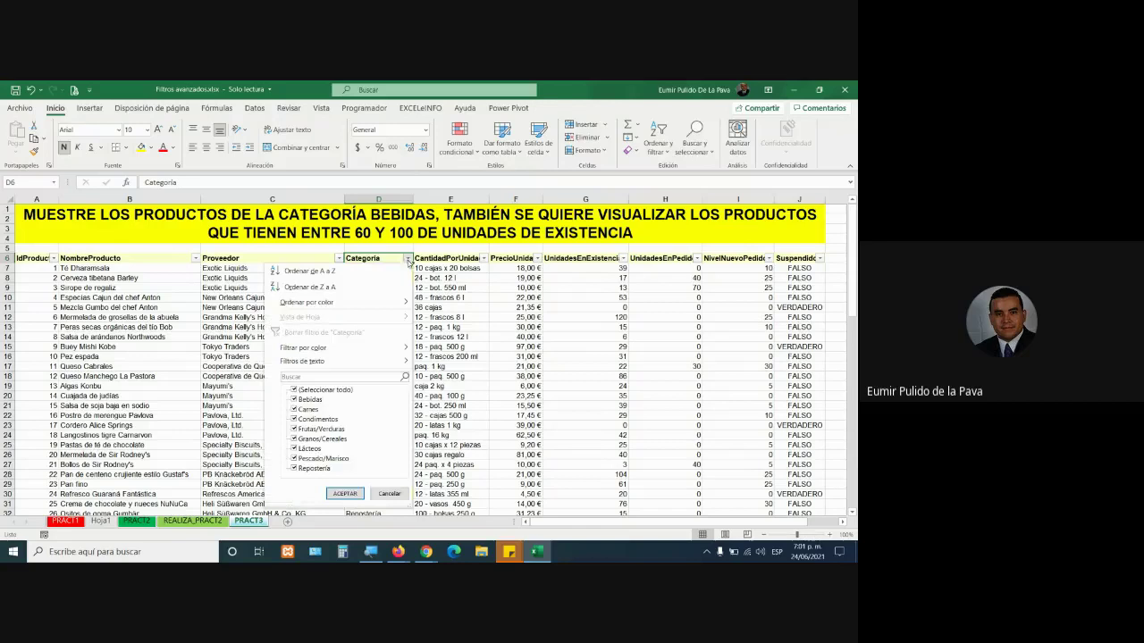
left_click(304, 390)
left_click(295, 389)
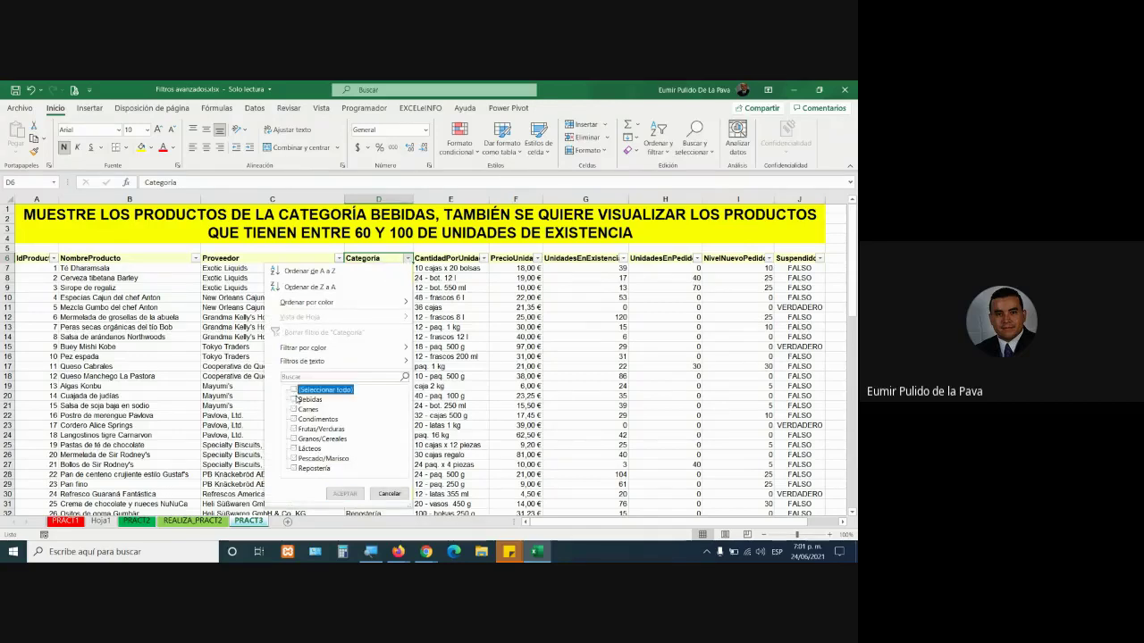
left_click(295, 400)
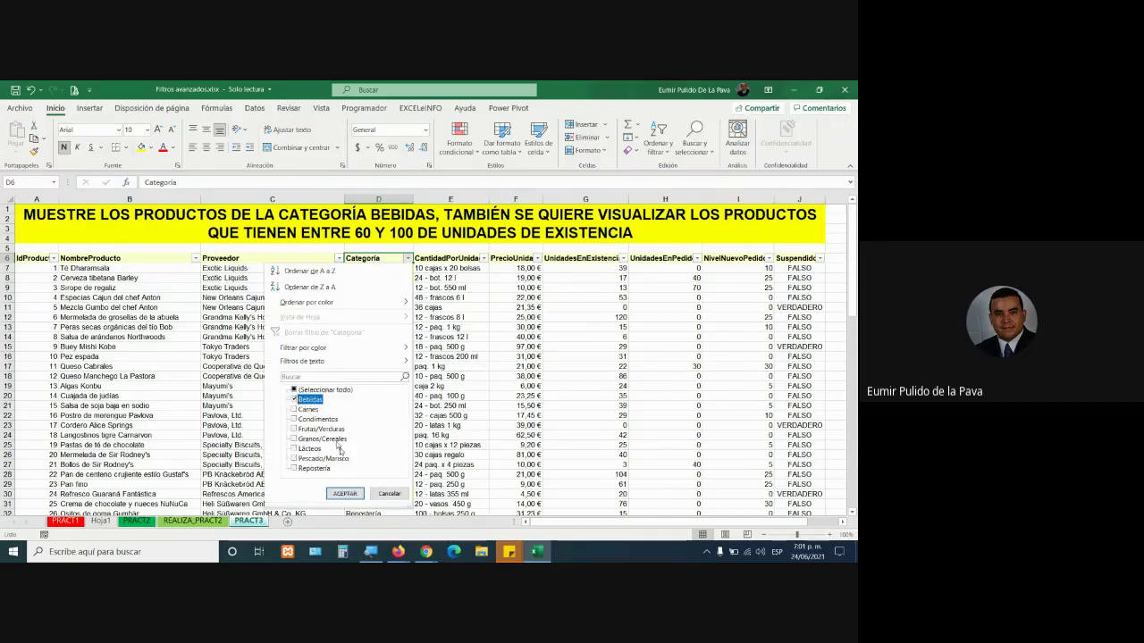
left_click(345, 493)
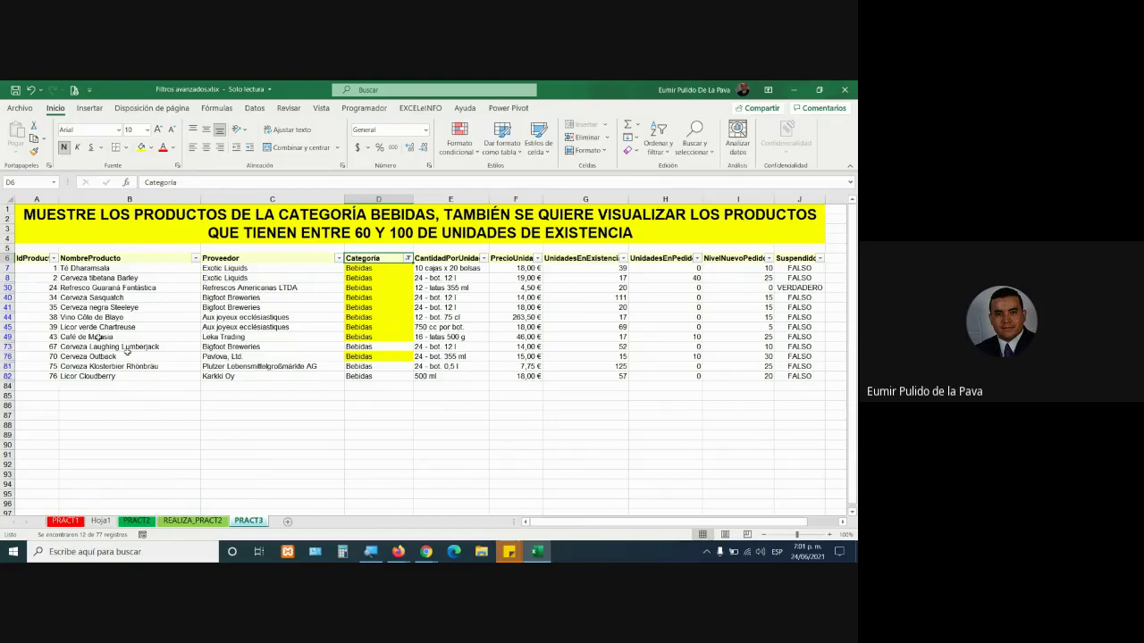
left_click_drag(36, 268, 35, 377)
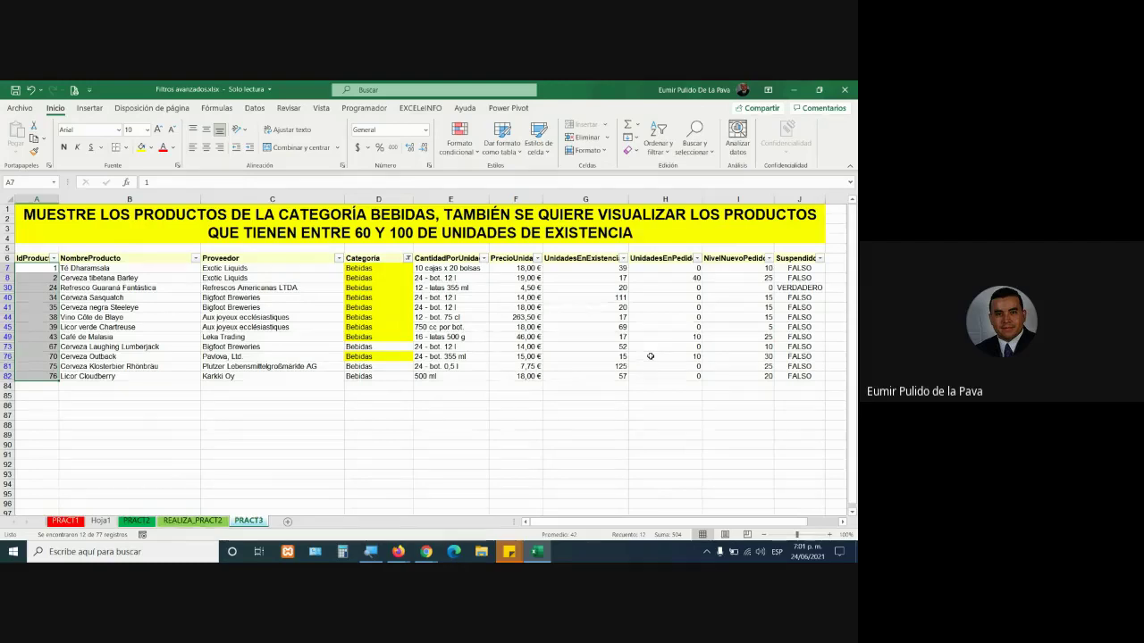
left_click(586, 199)
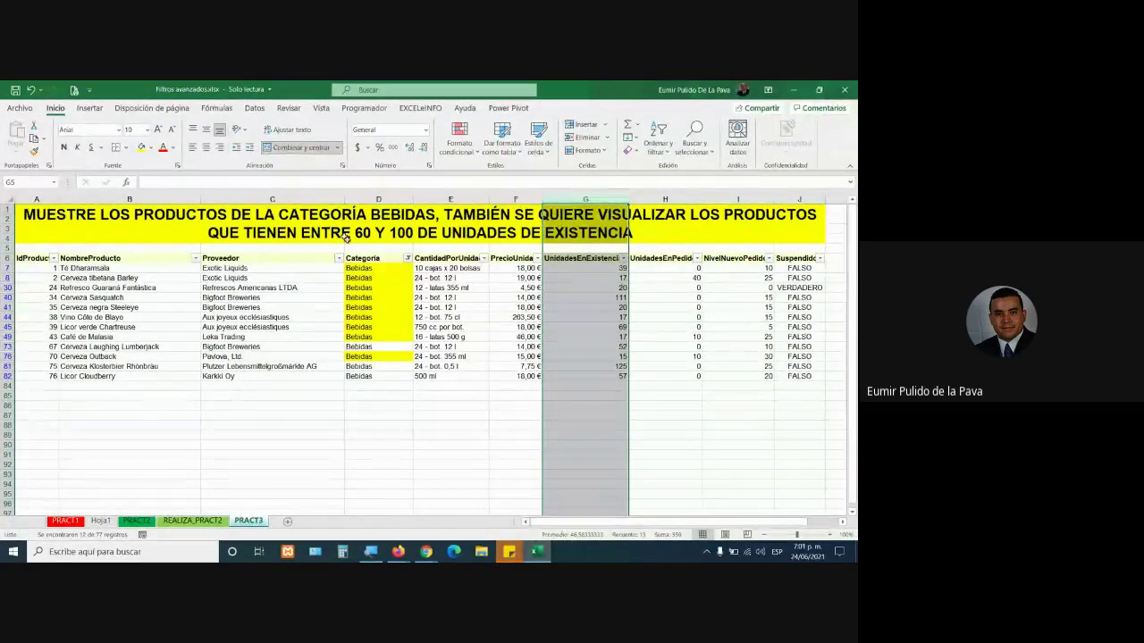
Step: Clear the Categoria filter and filter UnidadesEnExistencia to values between 60 and 100
left_click(406, 266)
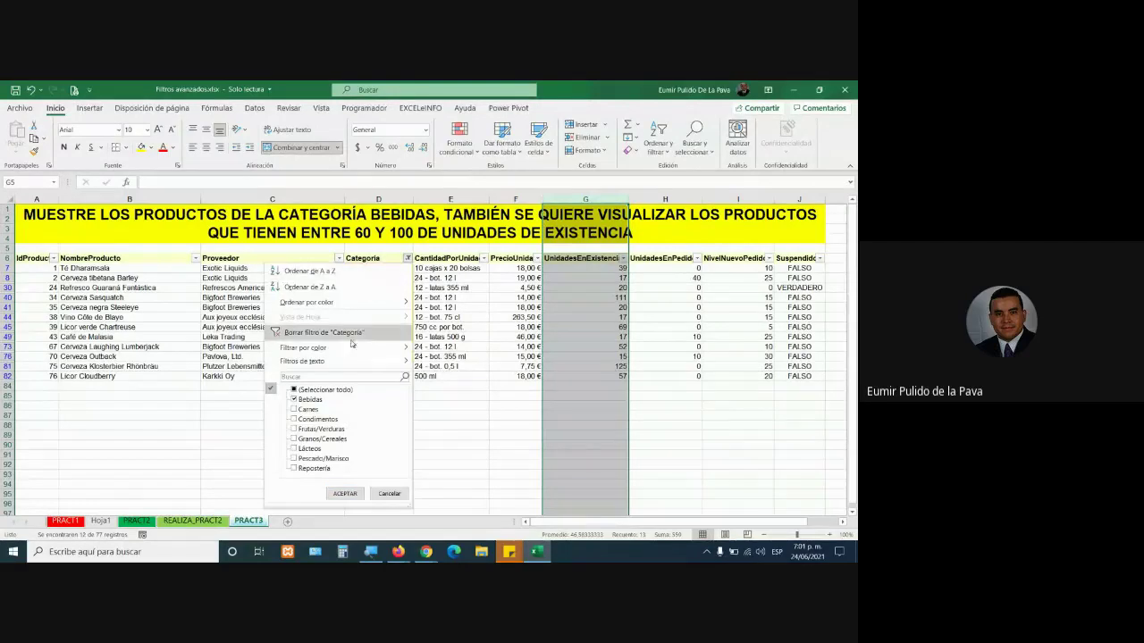
left_click(304, 331)
left_click(624, 258)
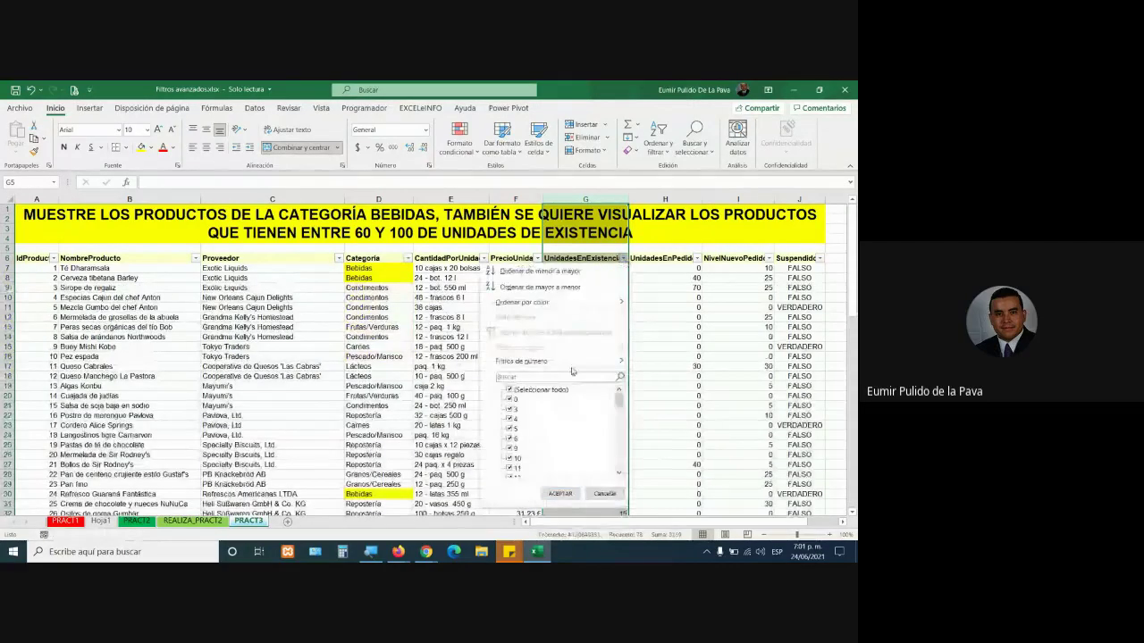
mouse_move(572, 361)
left_click(658, 461)
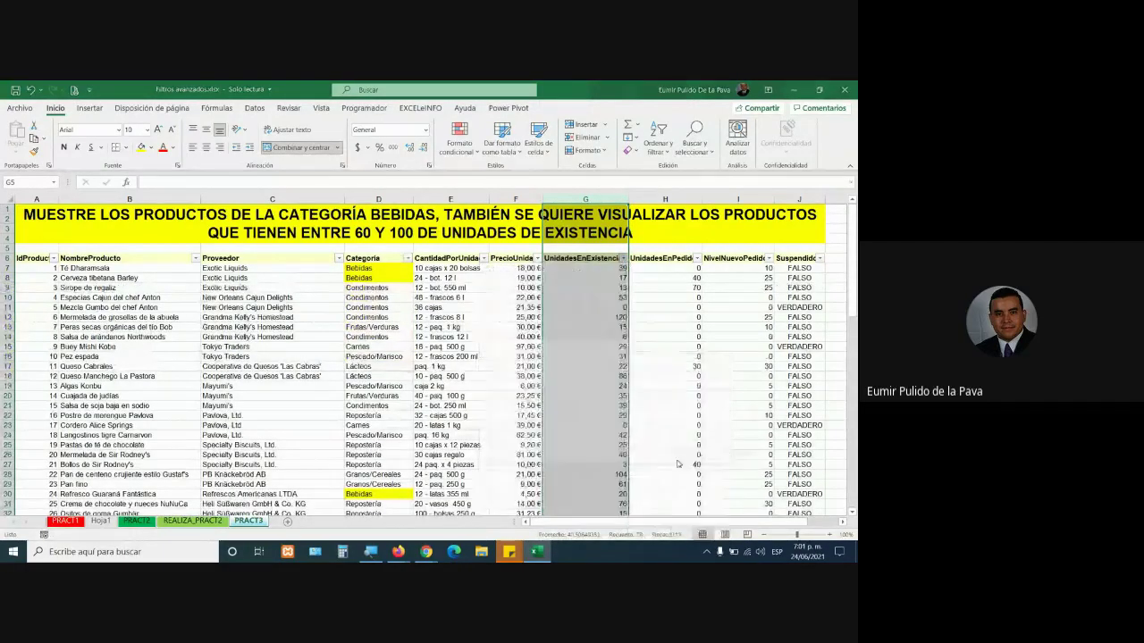
type("60")
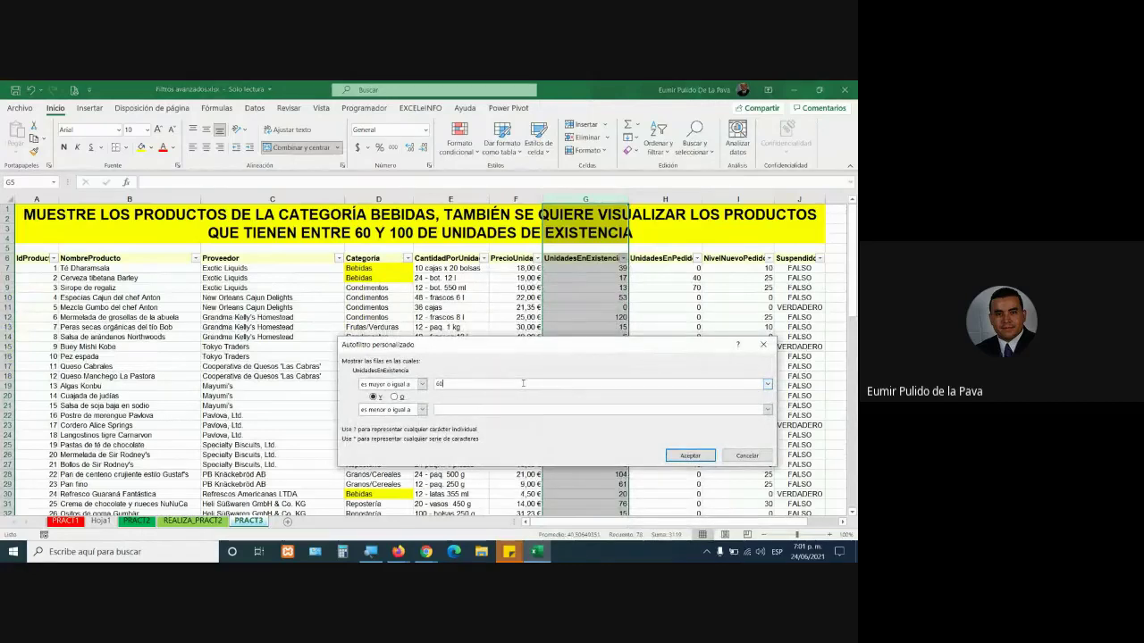
key("Tab")
key("Tab")
key("Tab")
key("Return")
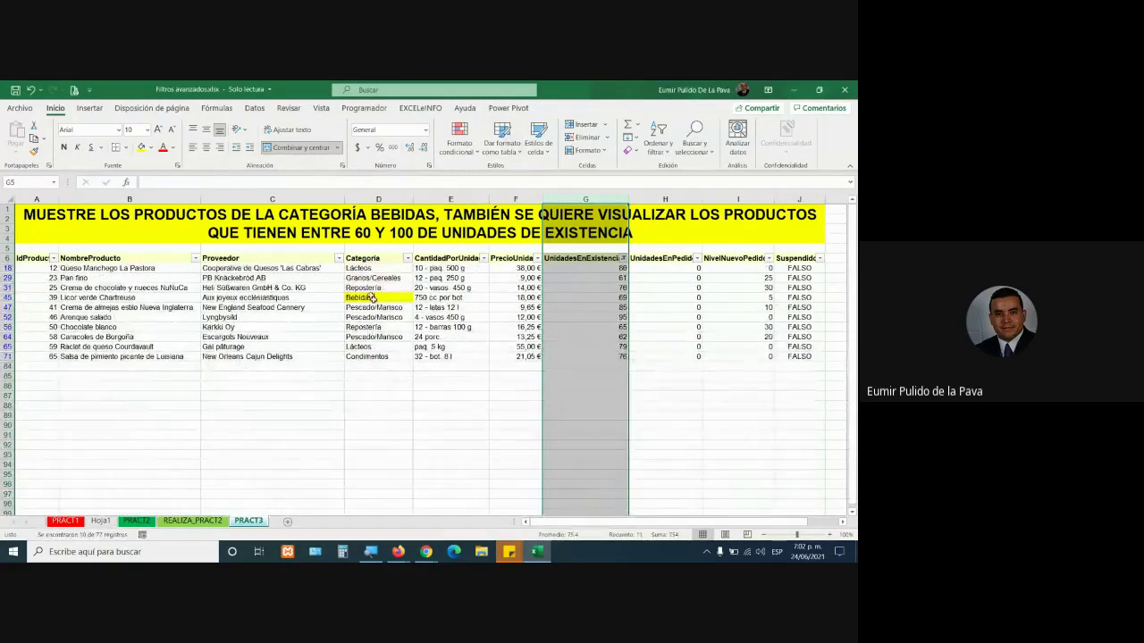
Step: Check the filtered stock values, such as 69 in G45, then undo the stock filter
left_click_drag(367, 268, 366, 356)
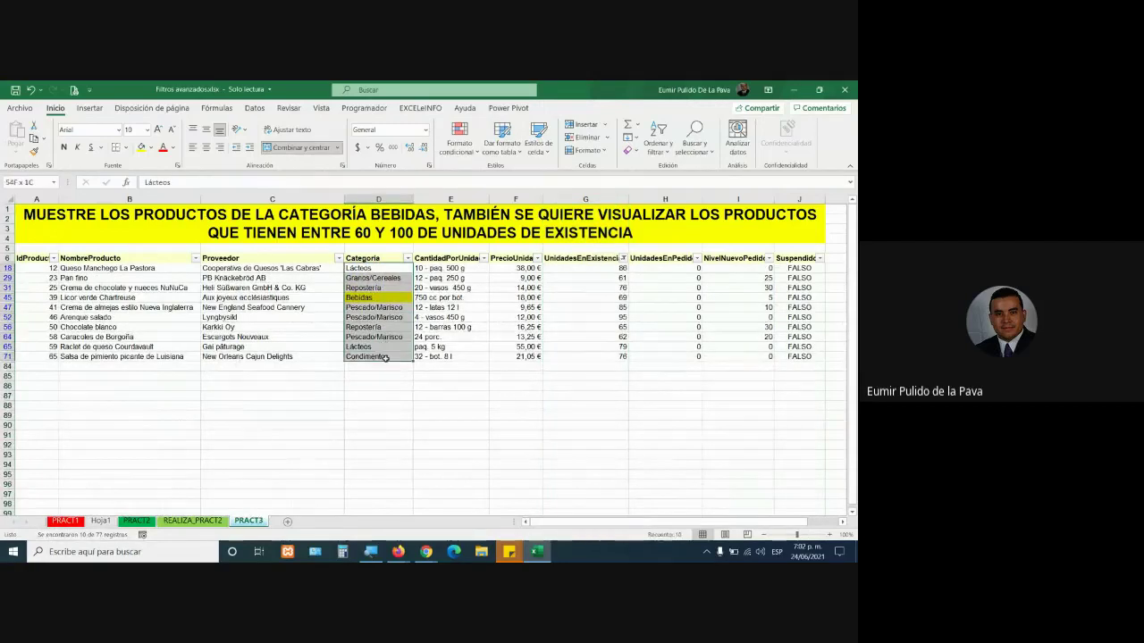
left_click(372, 297)
left_click(608, 297)
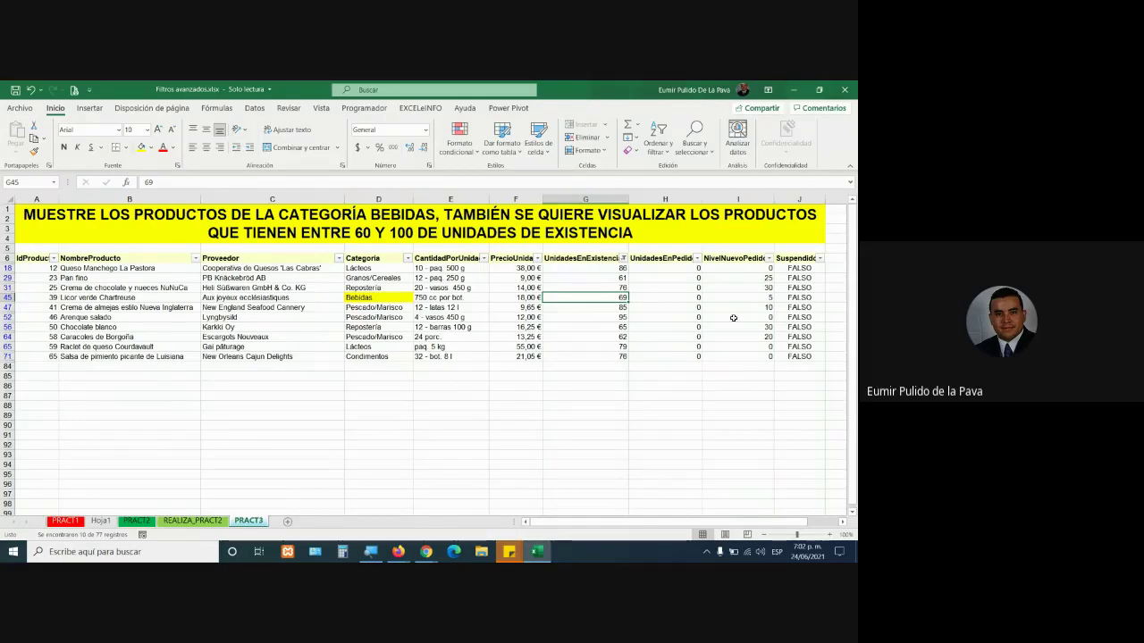
left_click(623, 259)
key("Escape")
key("ctrl+z")
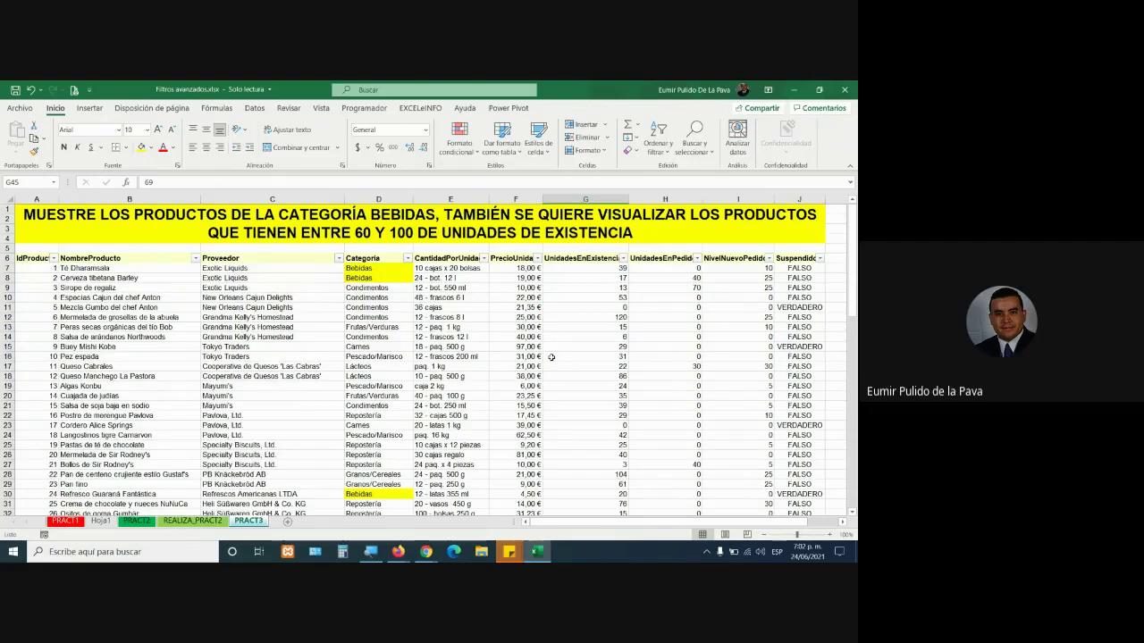
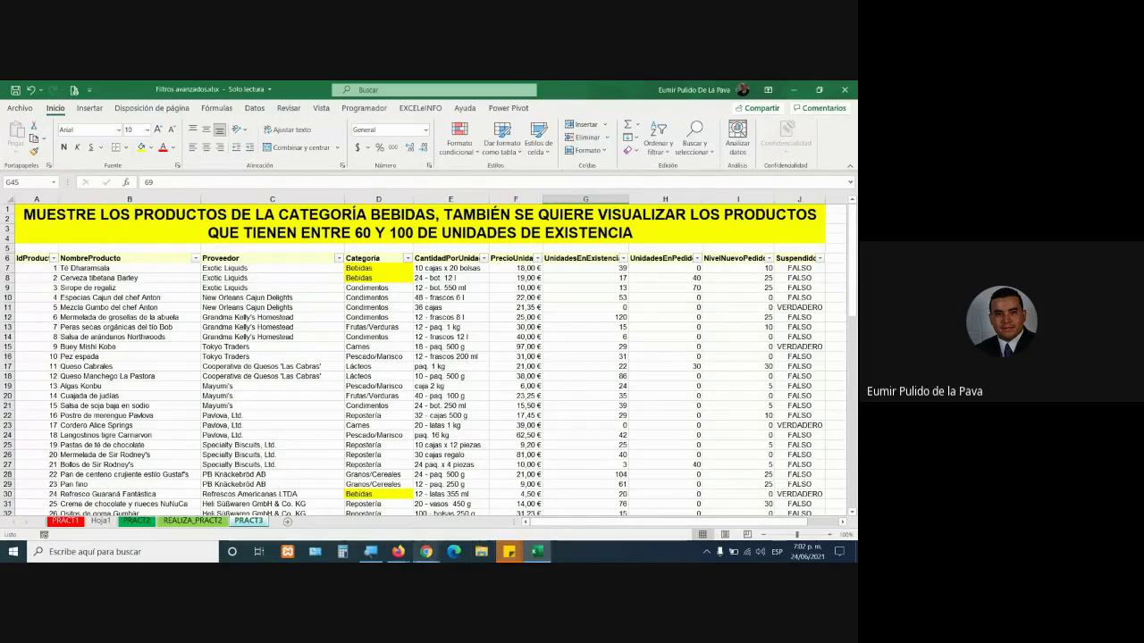
Step: Check the video call's participant list and chat, then return to the product spreadsheet
mouse_move(427, 552)
left_click(492, 500)
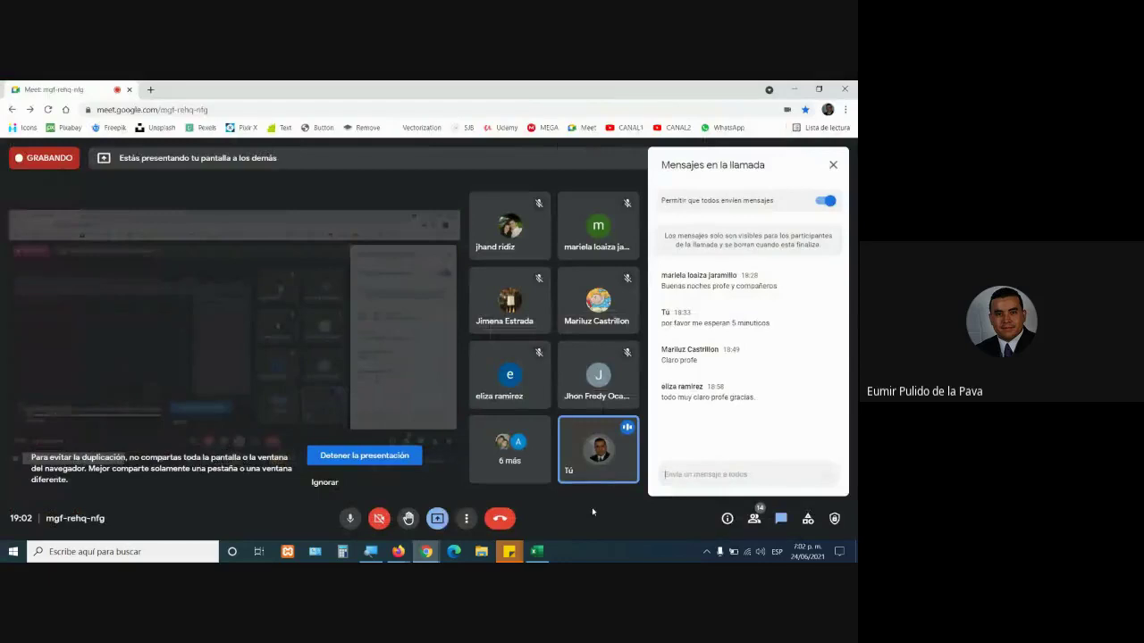
left_click(754, 519)
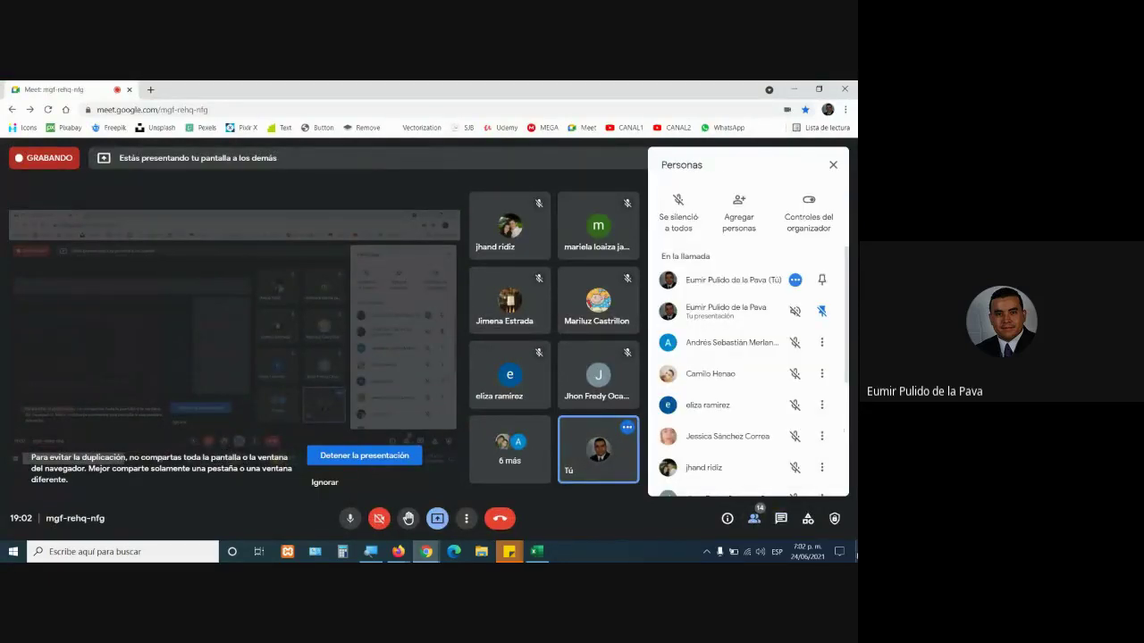
left_click(779, 523)
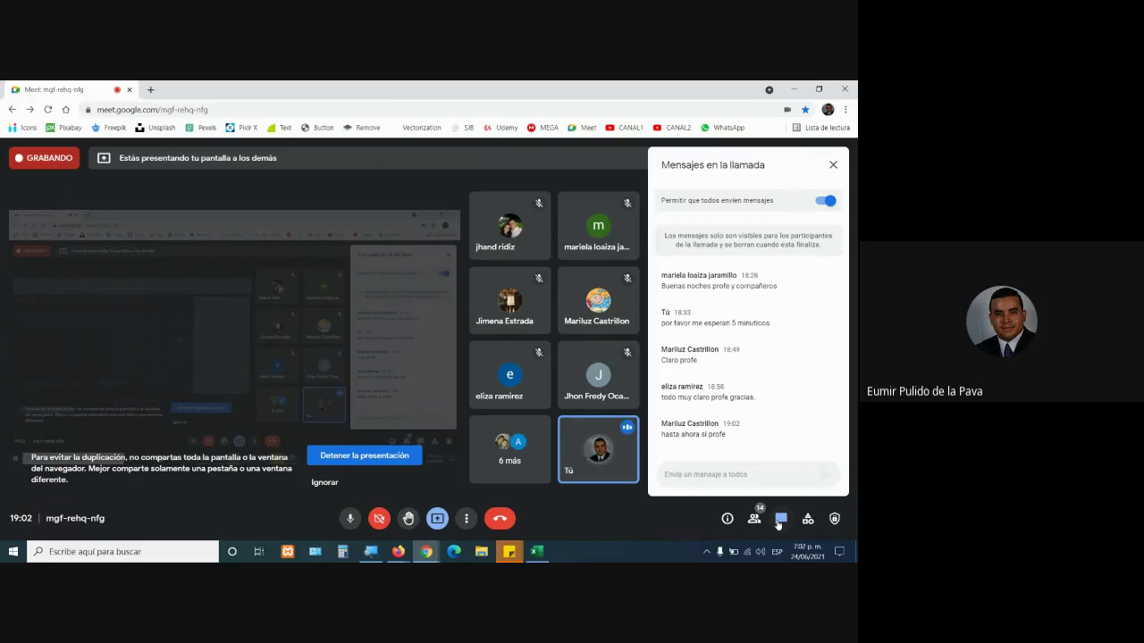
left_click(535, 553)
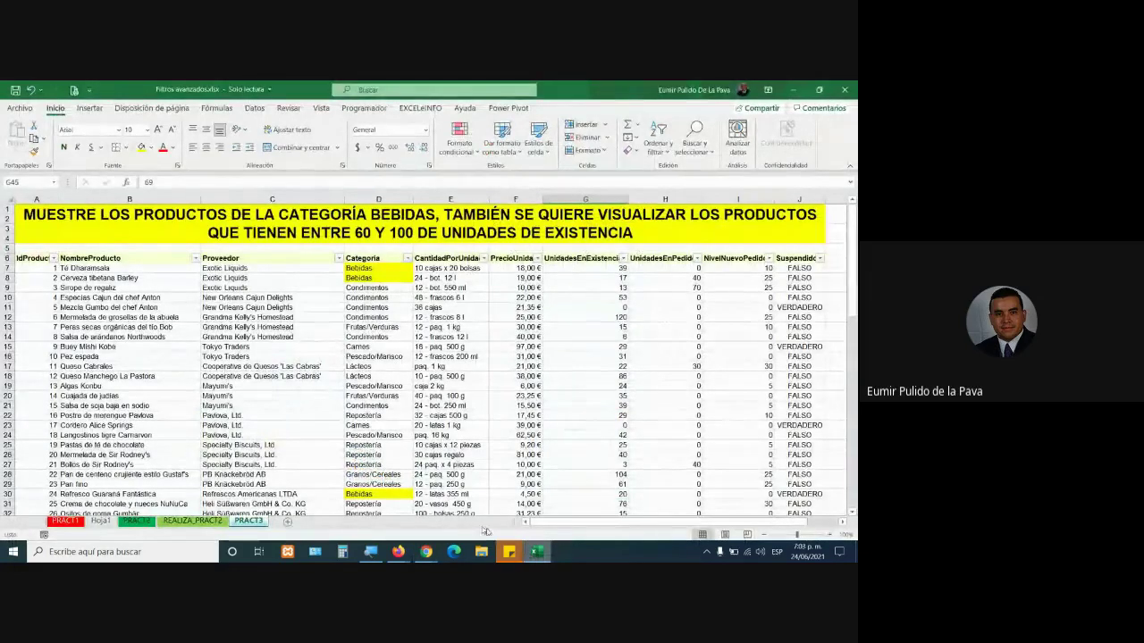
Step: Copy the Categoria (D6) and UnidadesEnExistencia (G6) headings together
left_click(273, 259)
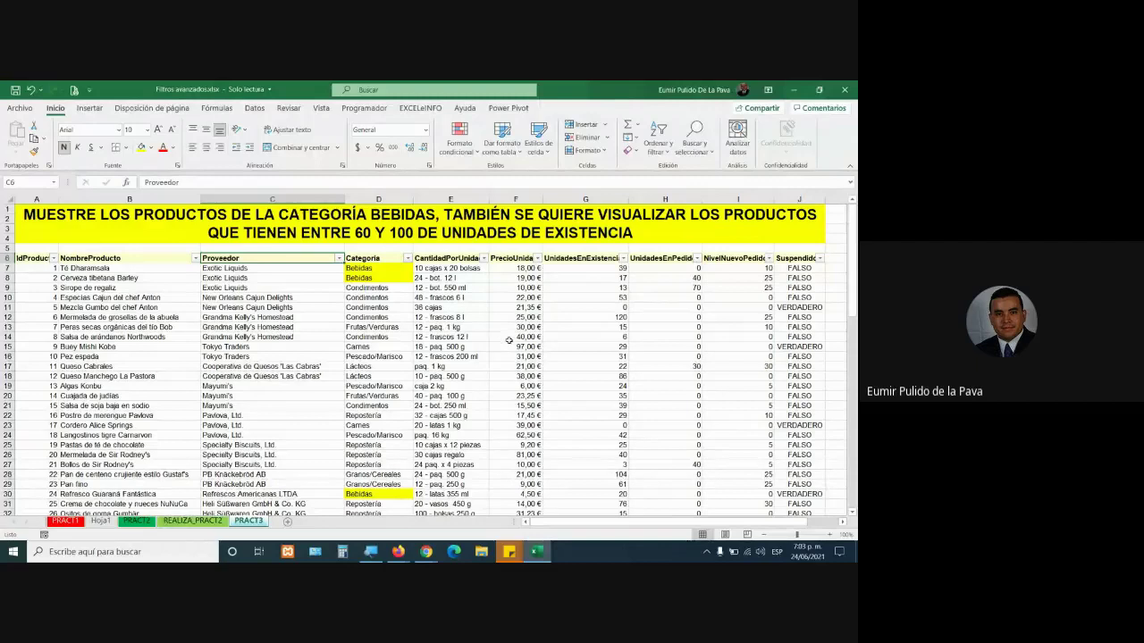
key("alt+Tab")
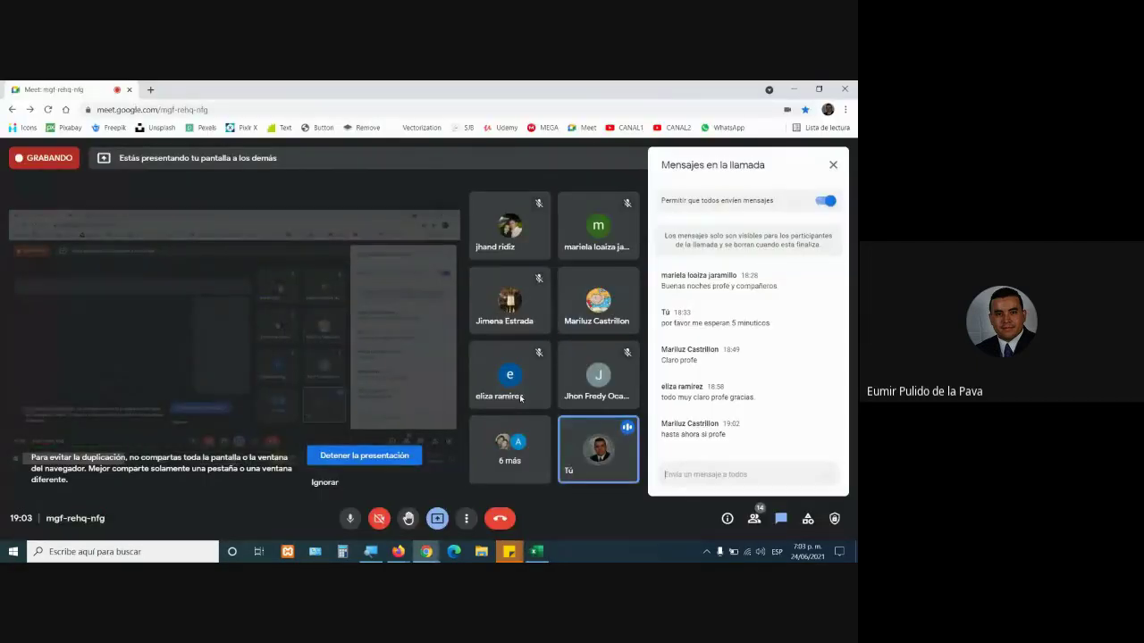
key("alt+Tab")
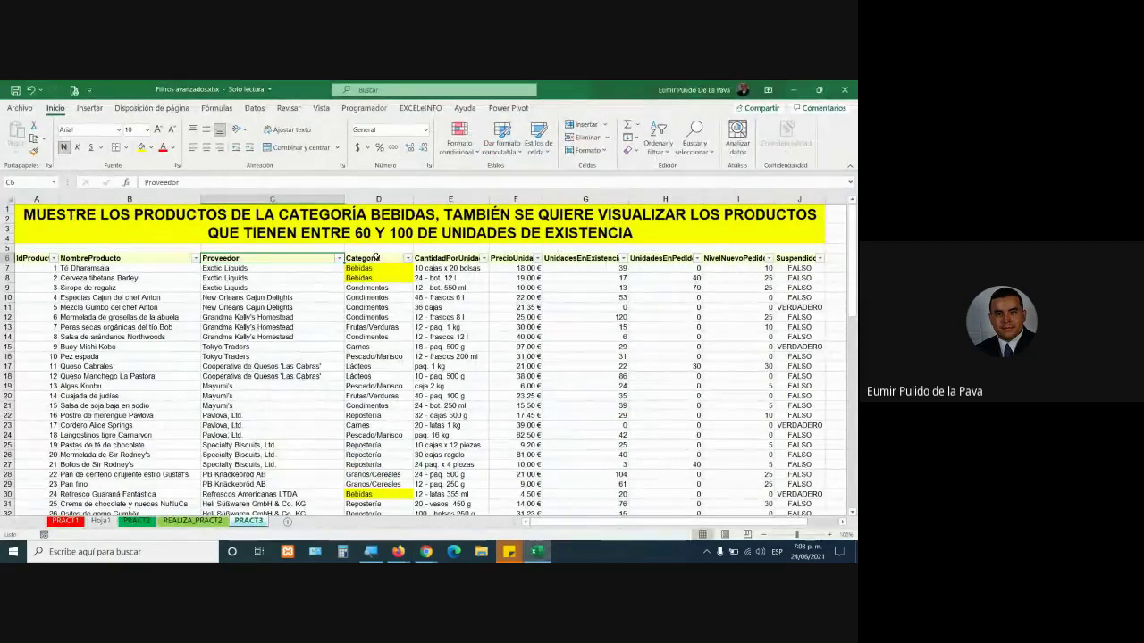
left_click(375, 256)
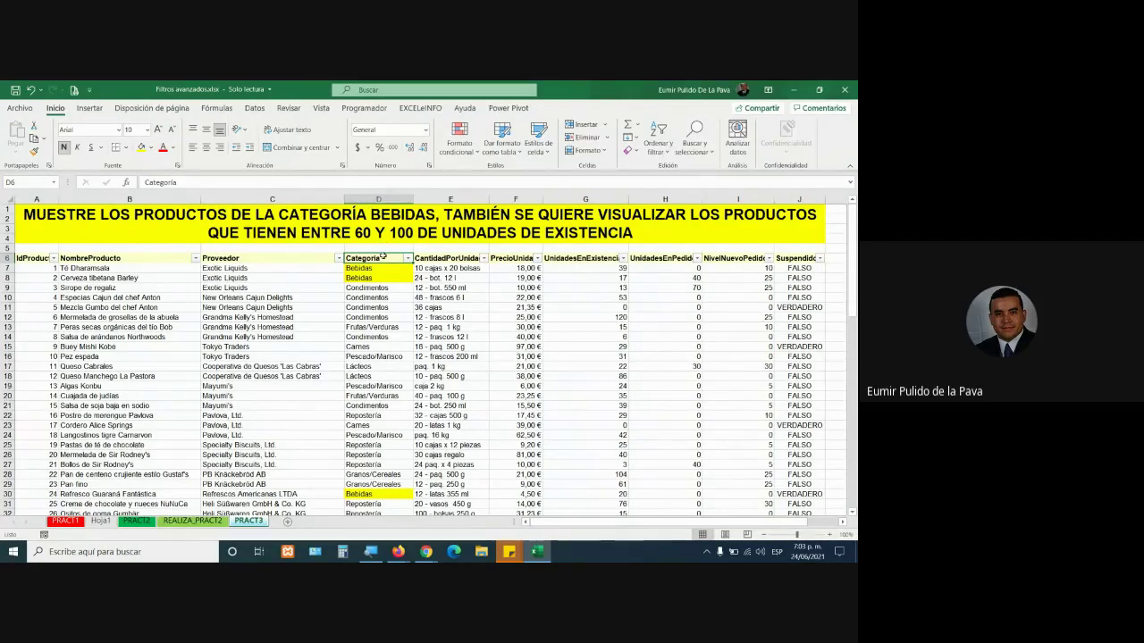
left_click(595, 257)
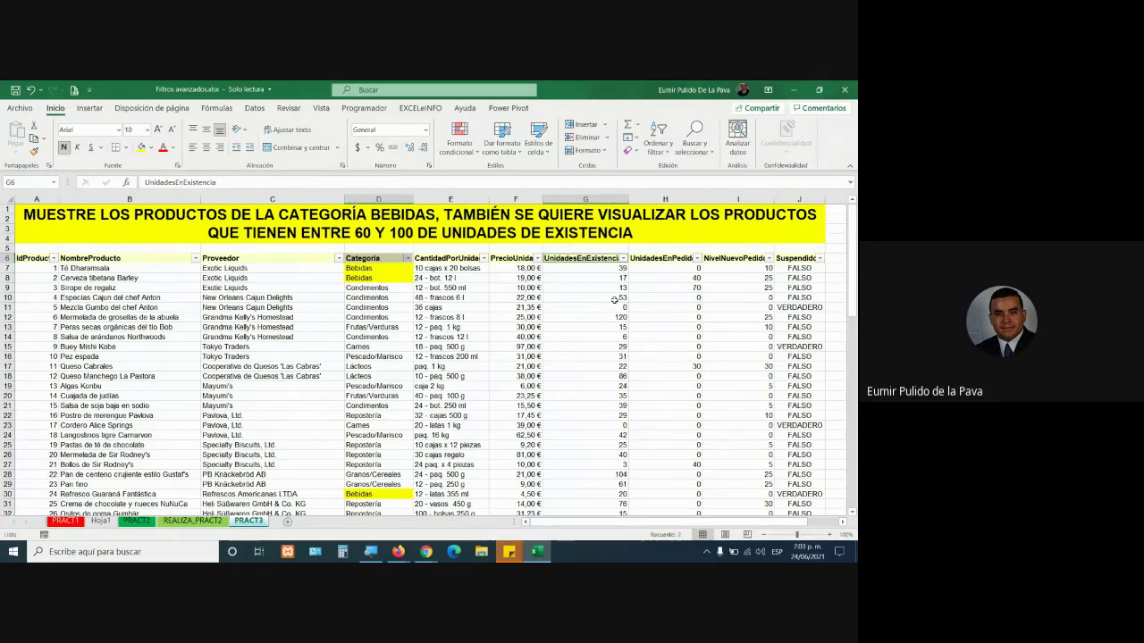
key("ctrl+c")
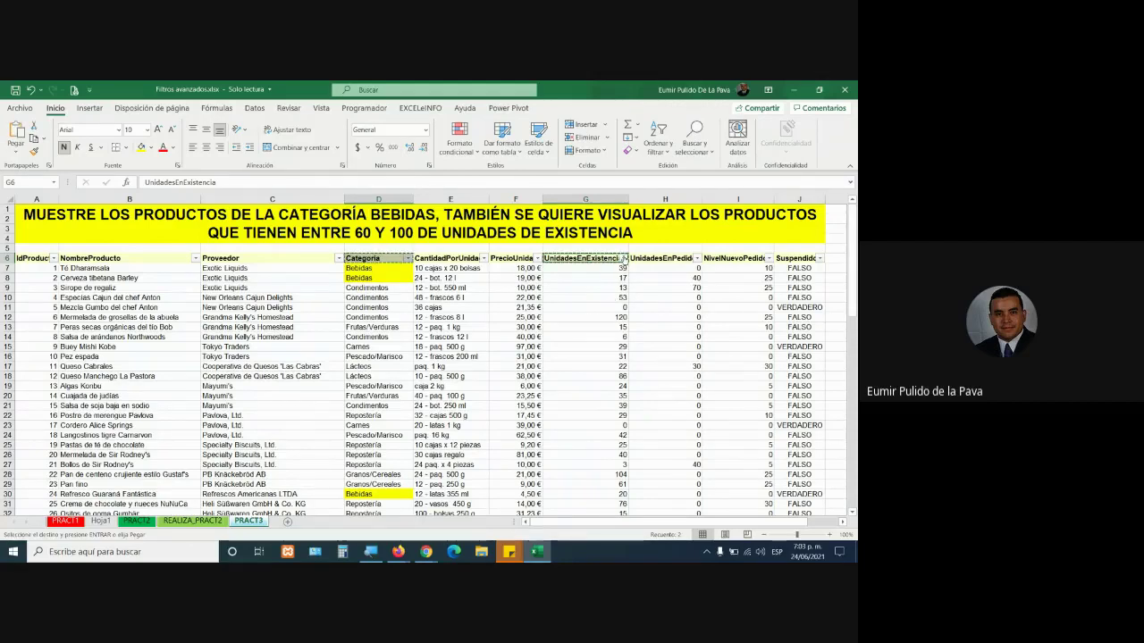
Step: Paste the two headings into A86:B86 below the product table
scroll(385, 288, "down", 3)
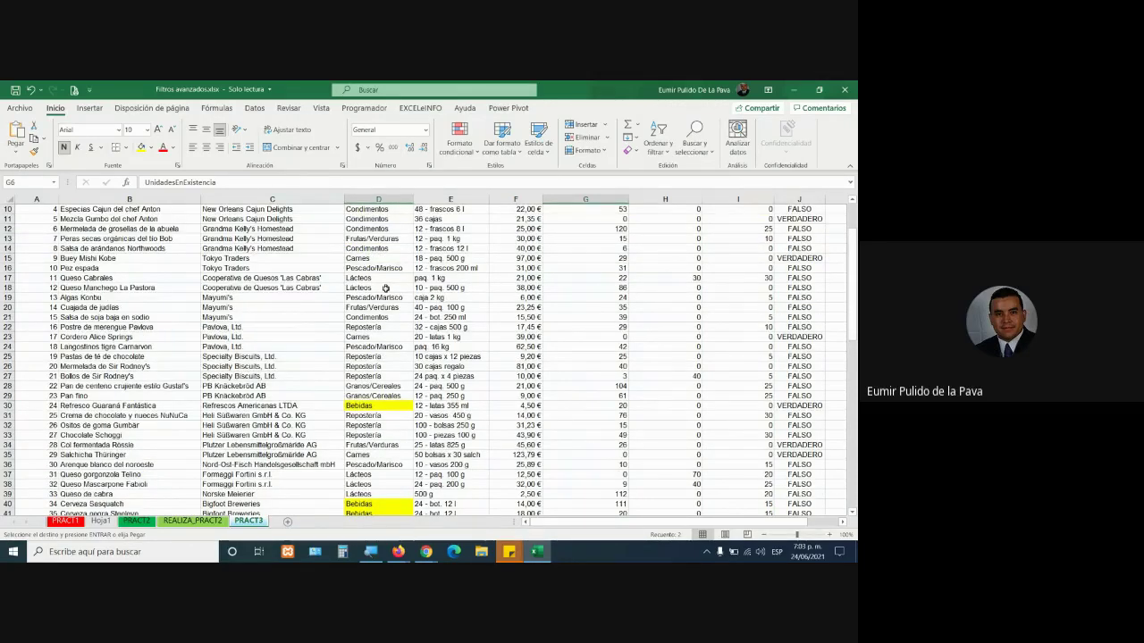
scroll(592, 309, "down", 7)
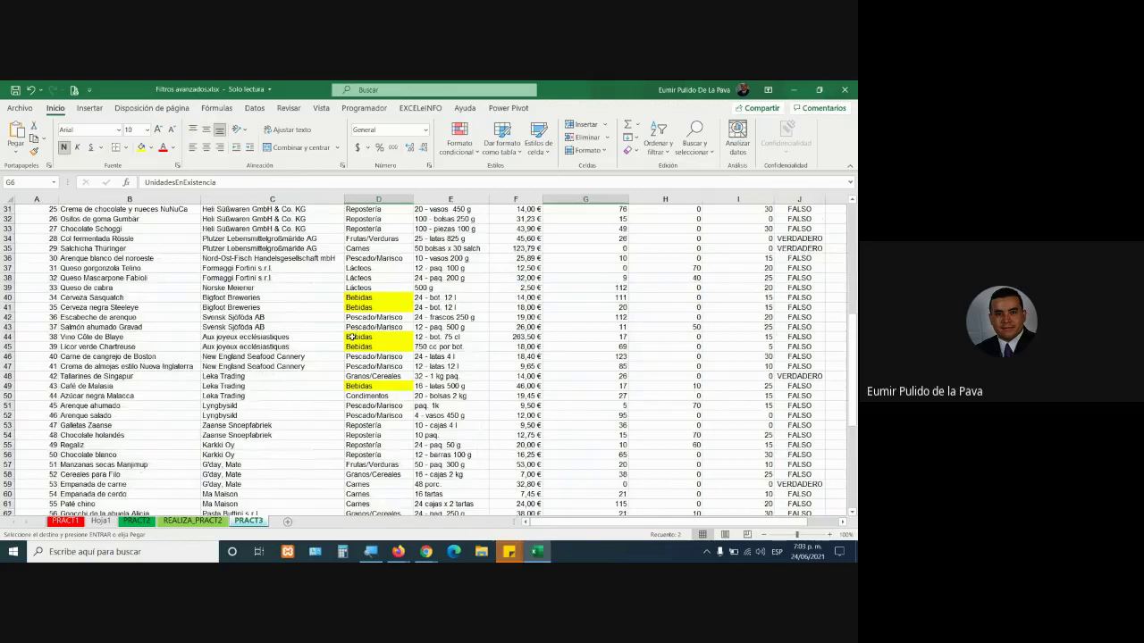
scroll(352, 337, "down", 2)
scroll(286, 349, "down", 6)
scroll(237, 360, "down", 5)
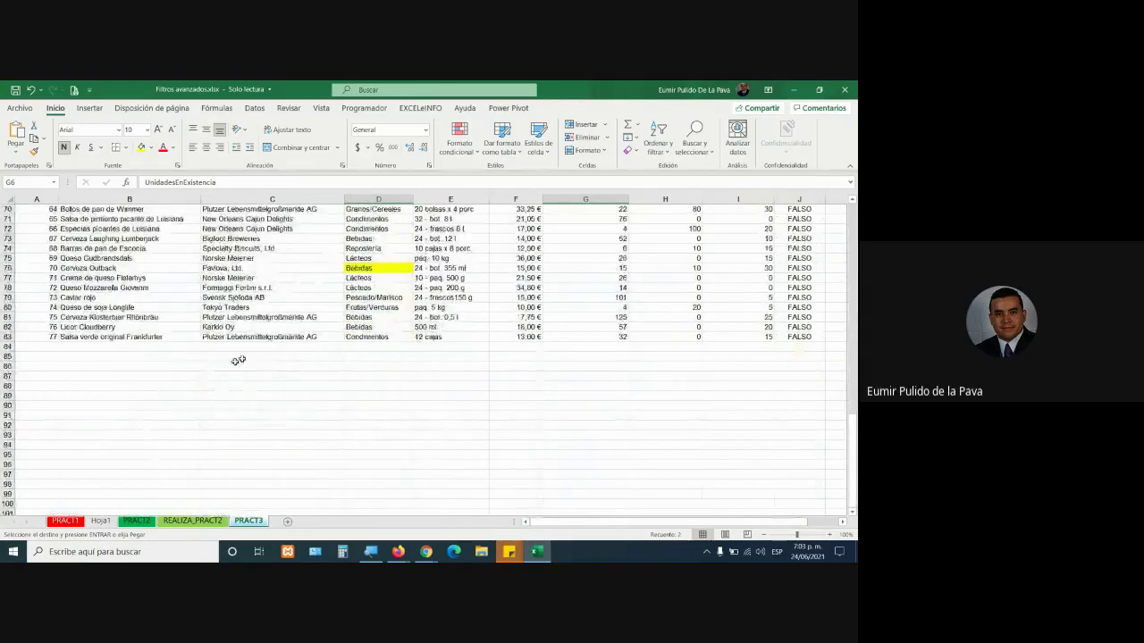
left_click(52, 366)
left_click(17, 136)
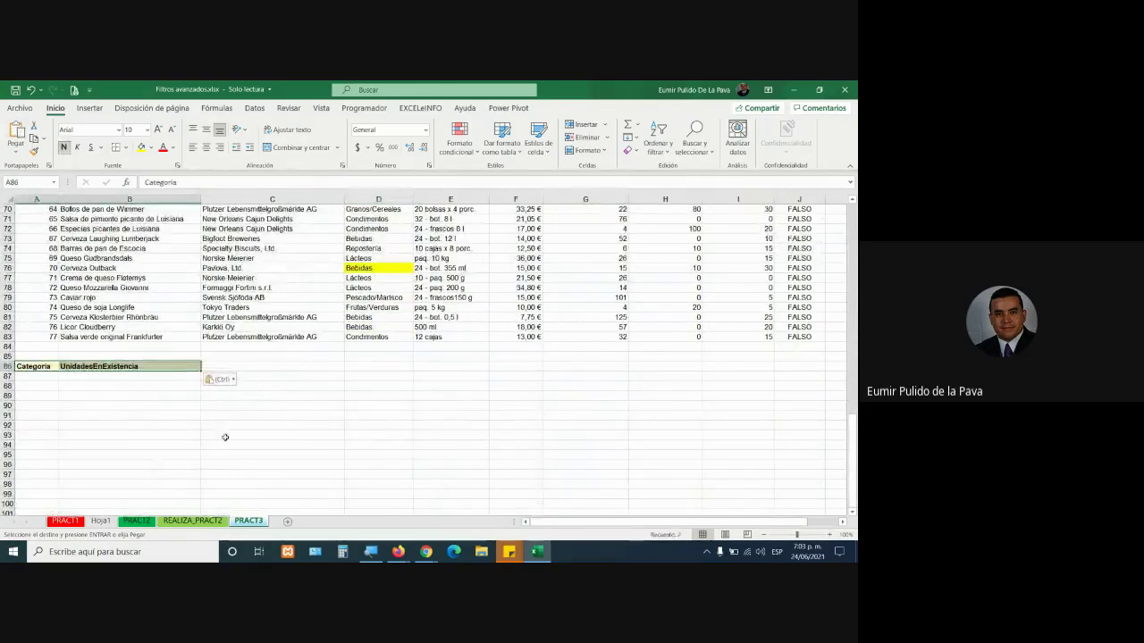
Step: Set A86:C90 to font size 12 and autofit column A to the Categoria heading
left_click(120, 386)
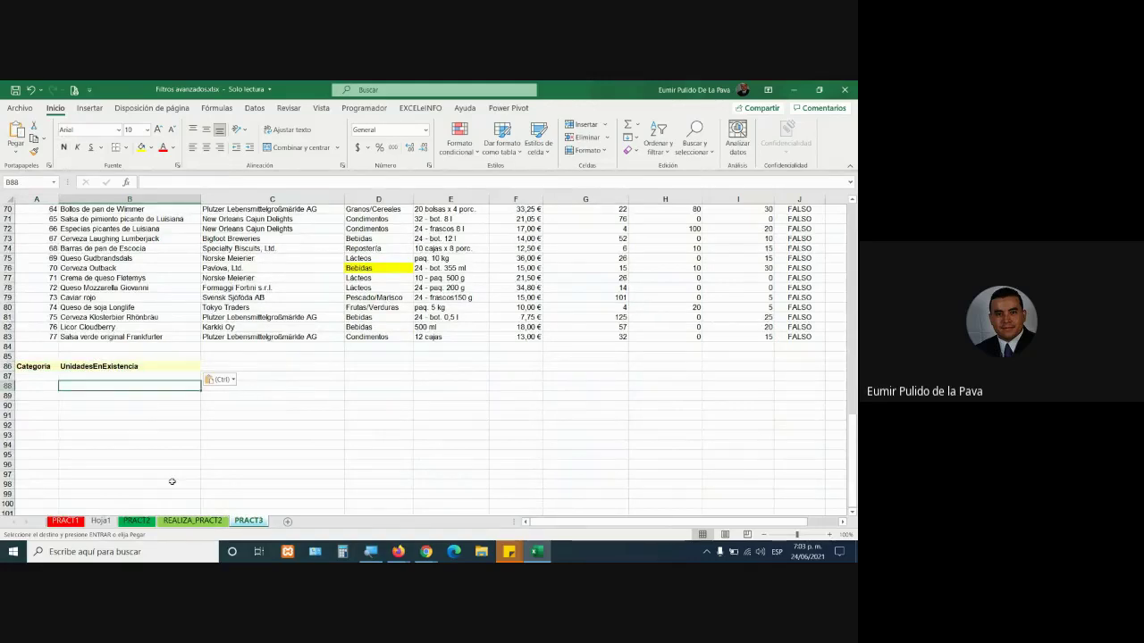
left_click_drag(27, 367, 230, 423)
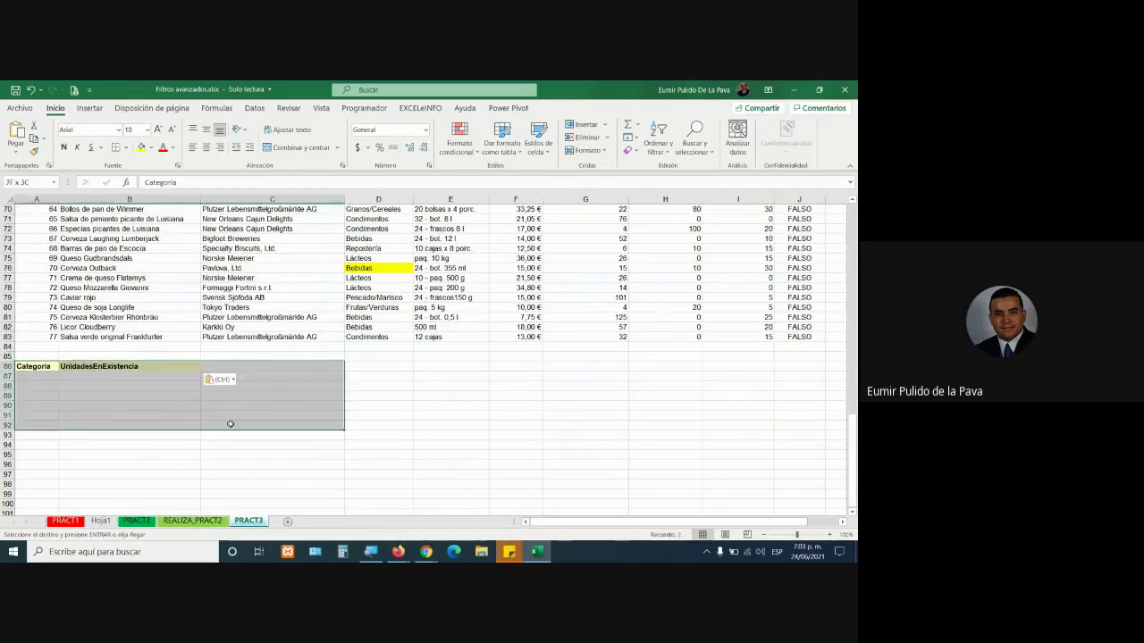
left_click(230, 424)
left_click_drag(19, 364, 268, 406)
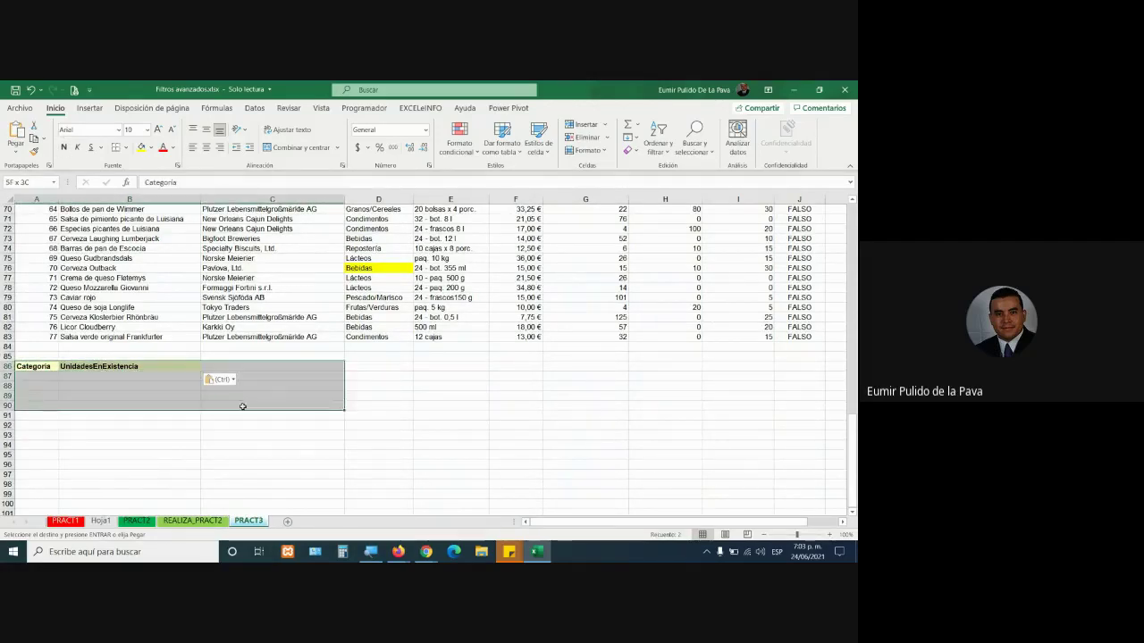
left_click(159, 131)
left_click(159, 132)
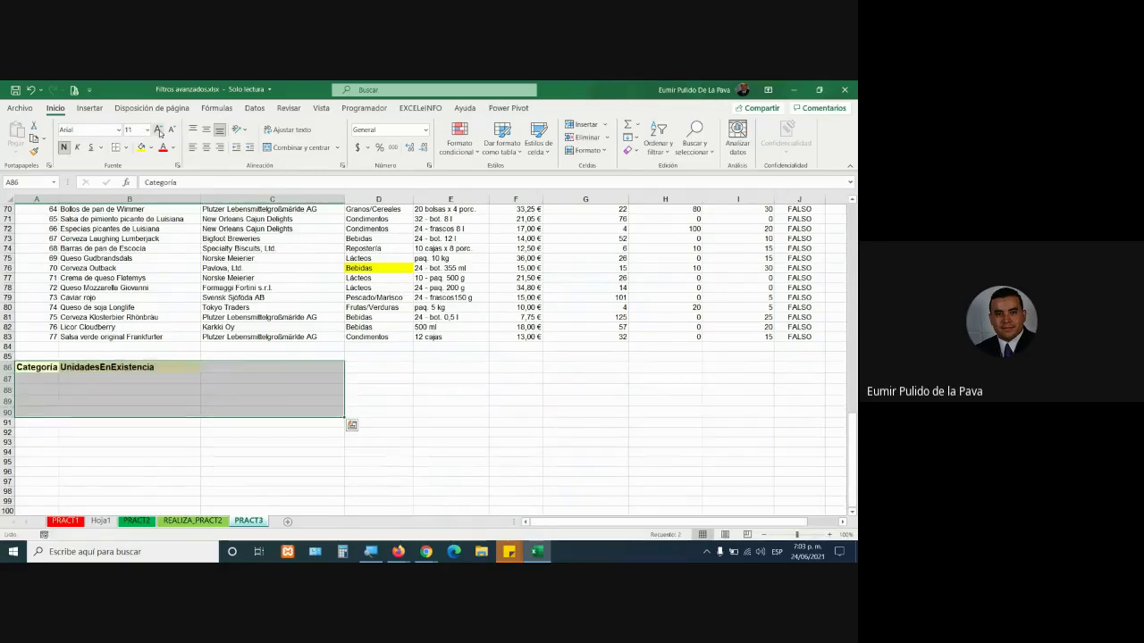
double_click(59, 198)
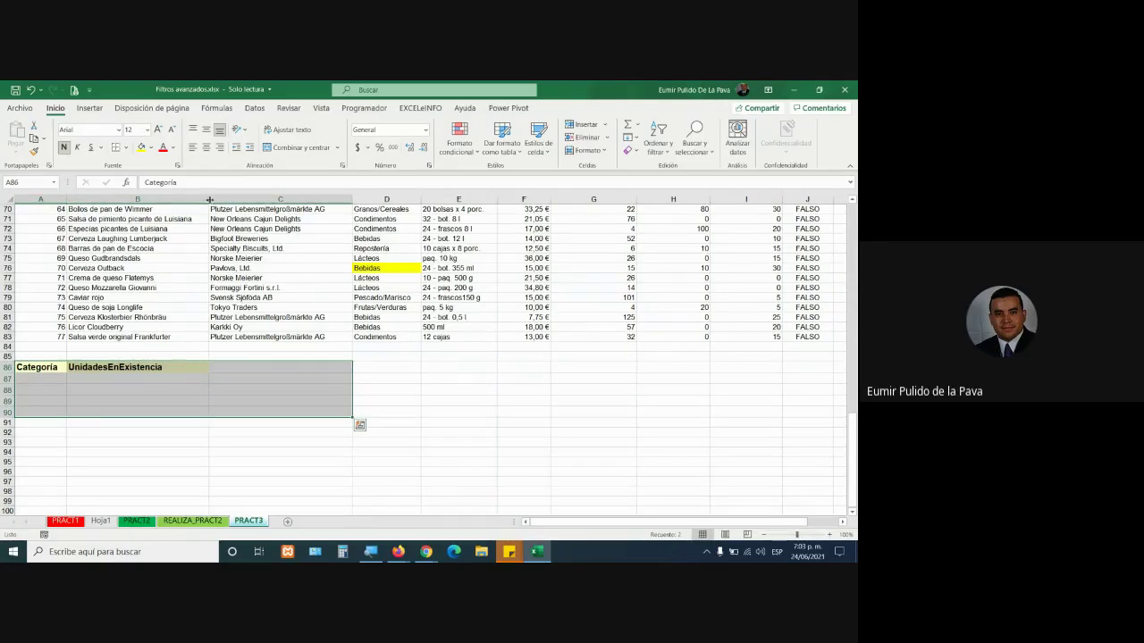
left_click(193, 414)
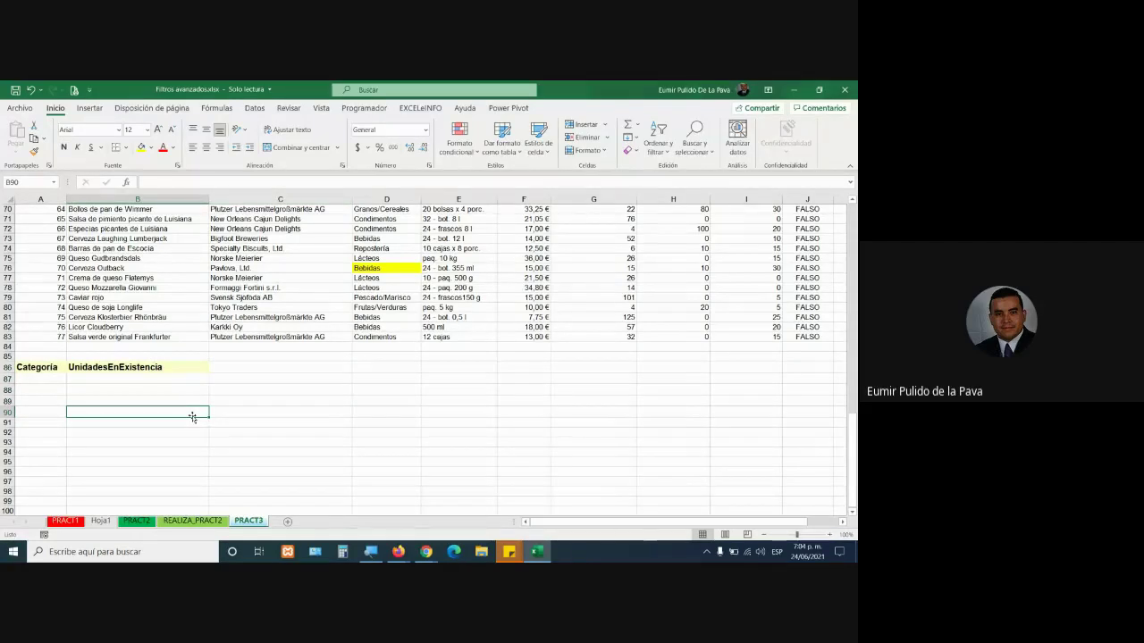
left_click(53, 379)
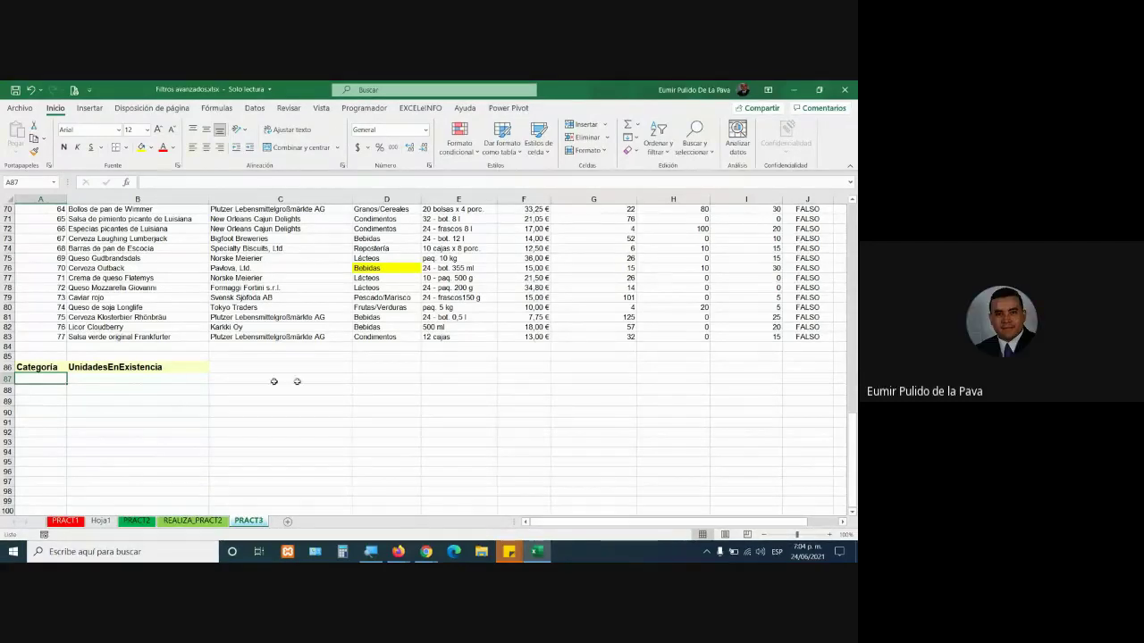
Step: Copy Bebidas from D81 into A87 under the Categoria heading
left_click(386, 317)
key("ctrl+c")
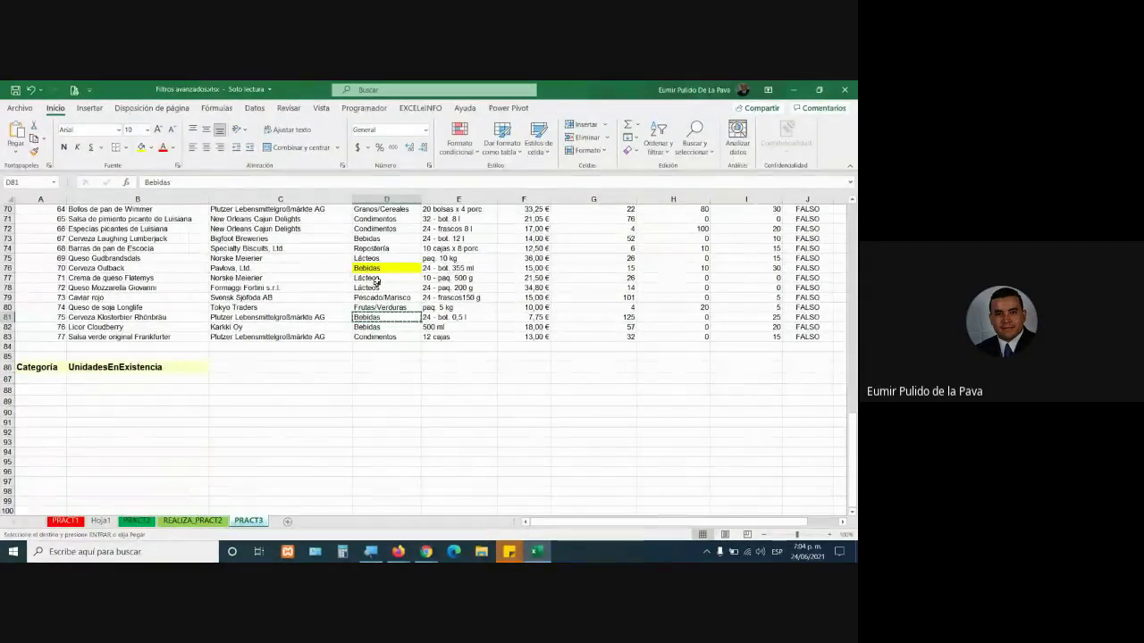
left_click(42, 379)
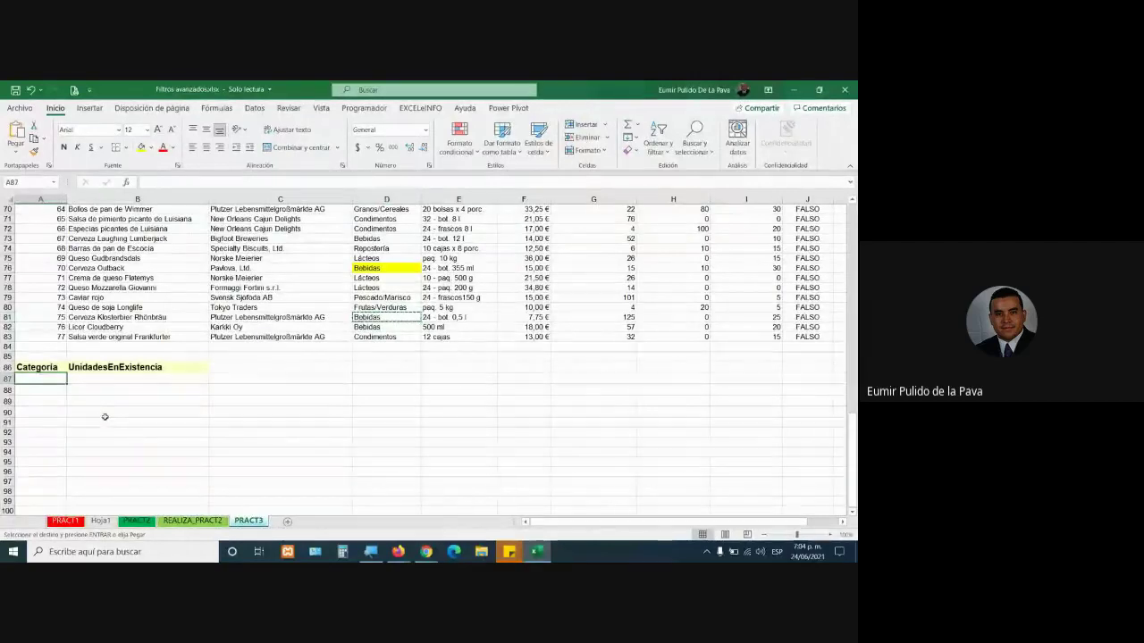
key("ctrl+v")
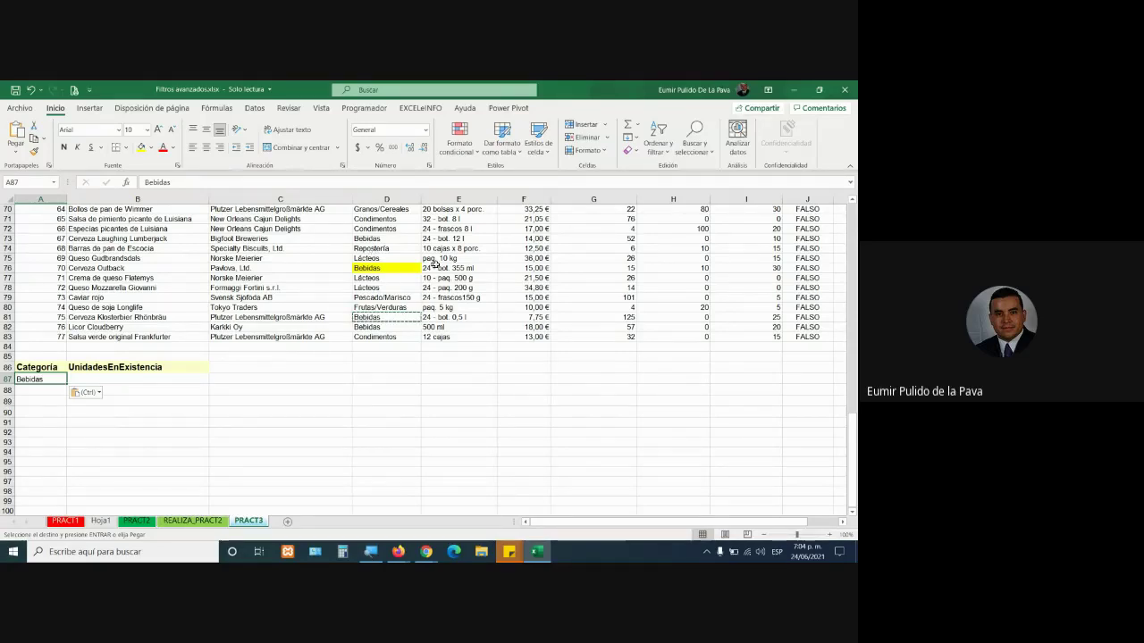
Step: Enter the stock conditions >=60 in B88 and <=100 in C88
left_click(155, 389)
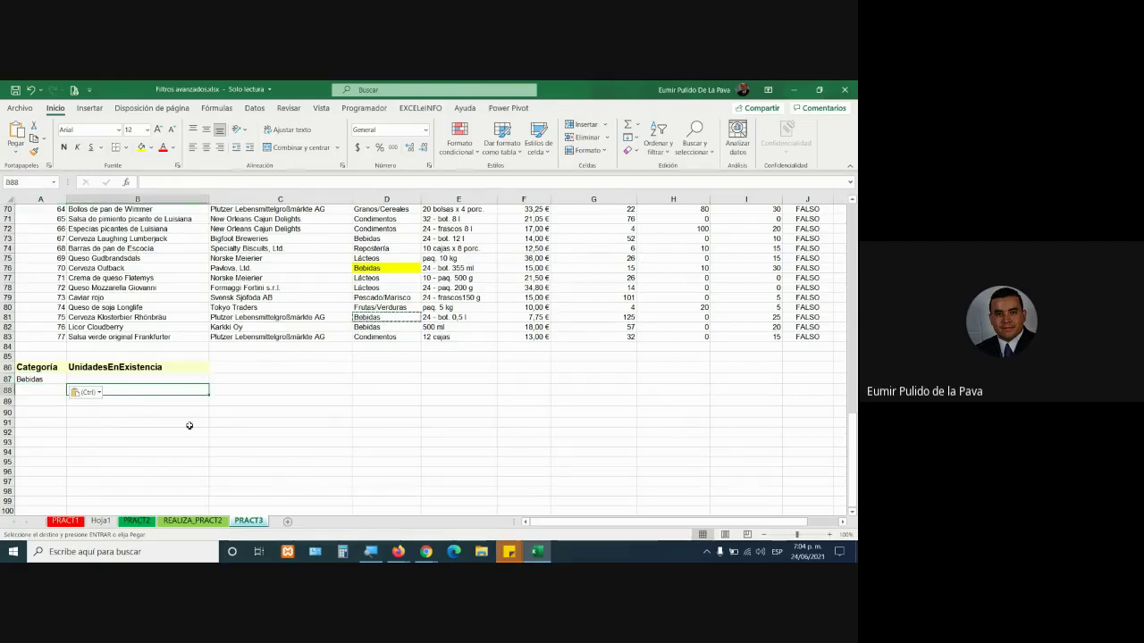
key("Escape")
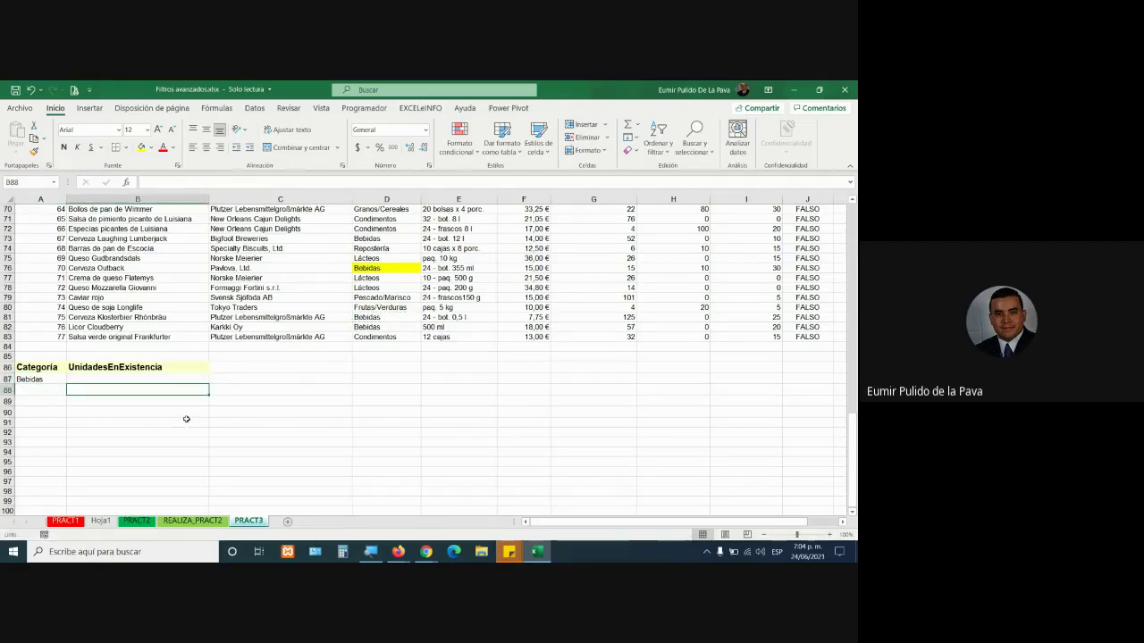
type(">=60")
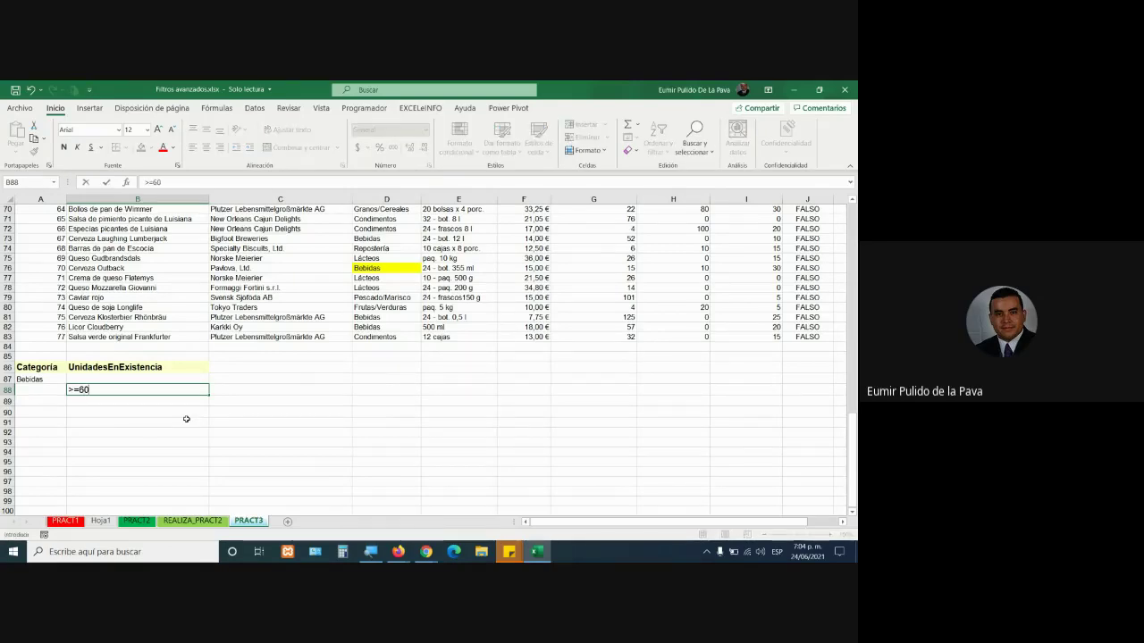
key("Tab")
type(">")
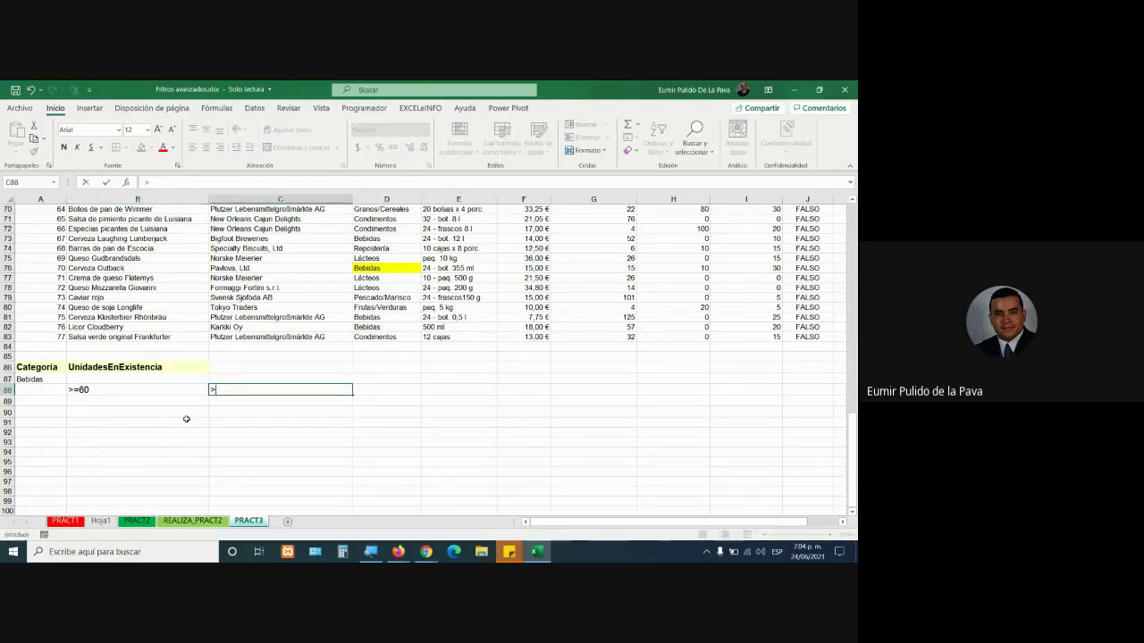
type("=")
key("Return")
key("Return")
key("Return")
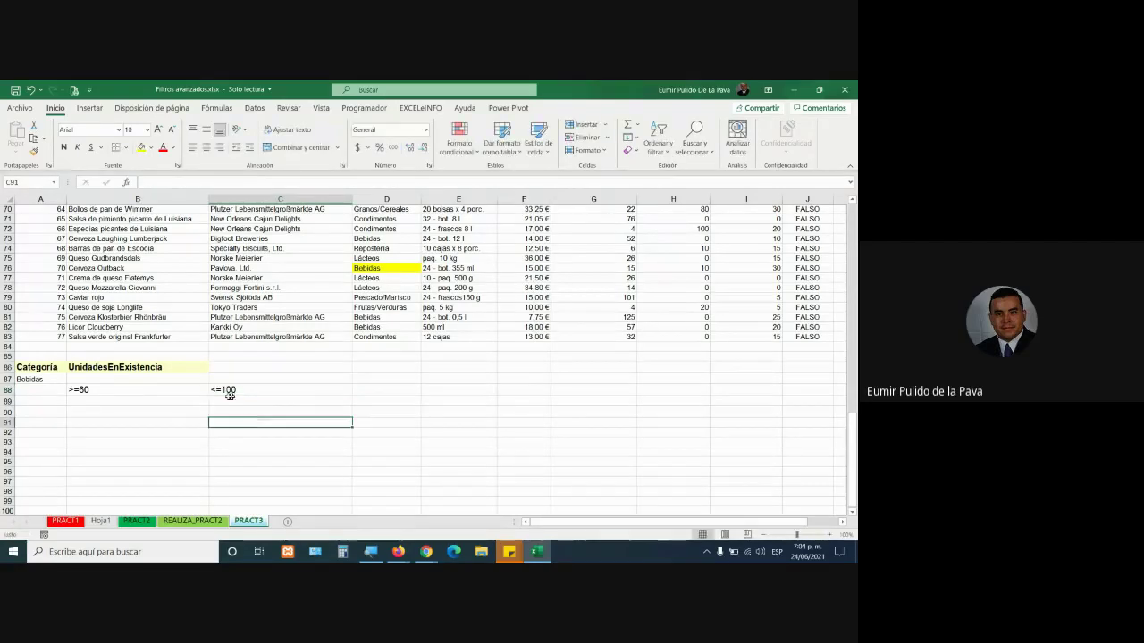
left_click(172, 390)
left_click_drag(173, 390, 229, 390)
Step: Copy the UnidadesEnExistencia heading into C86, then clear C86:C88 and undo to restore it
left_click(192, 369)
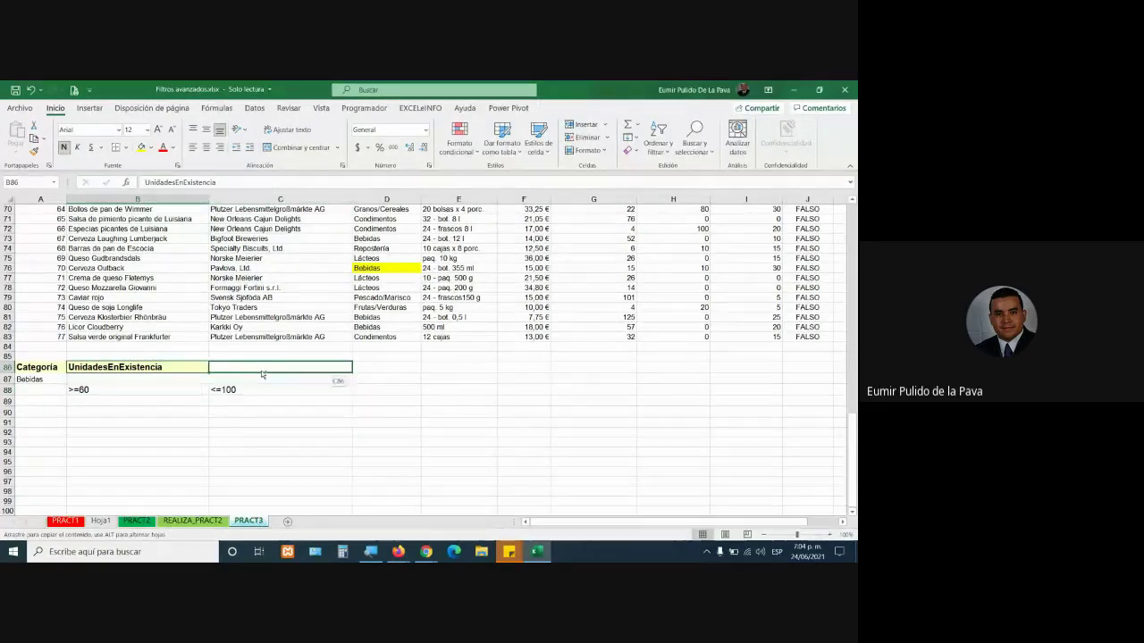
left_click_drag(189, 373, 263, 379)
left_click(274, 423)
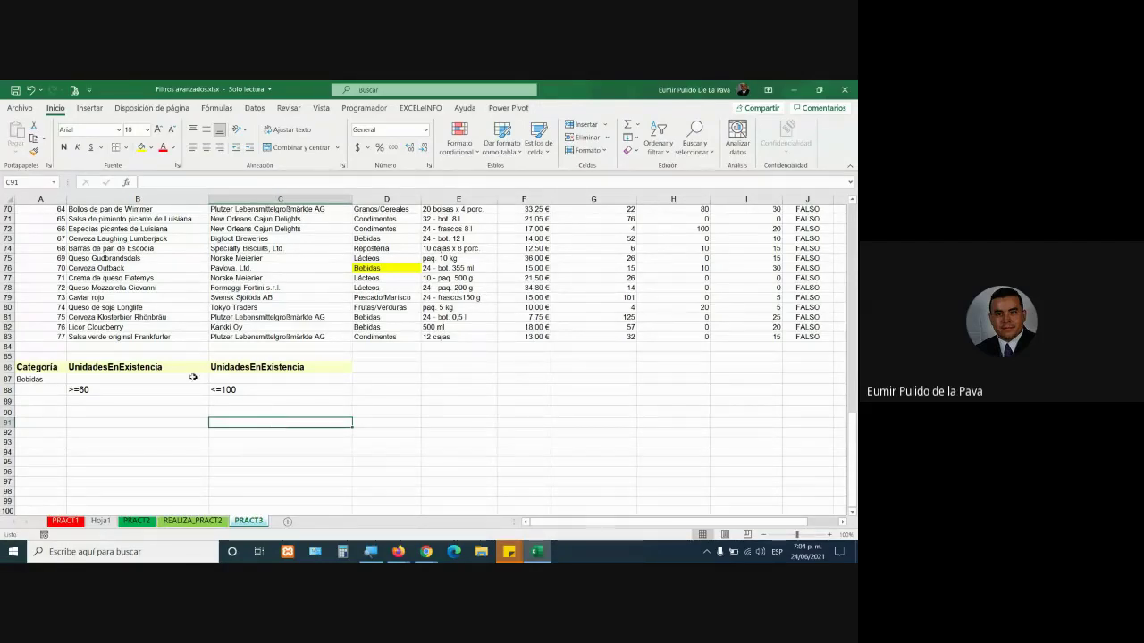
left_click_drag(182, 367, 259, 375)
left_click_drag(184, 391, 232, 391)
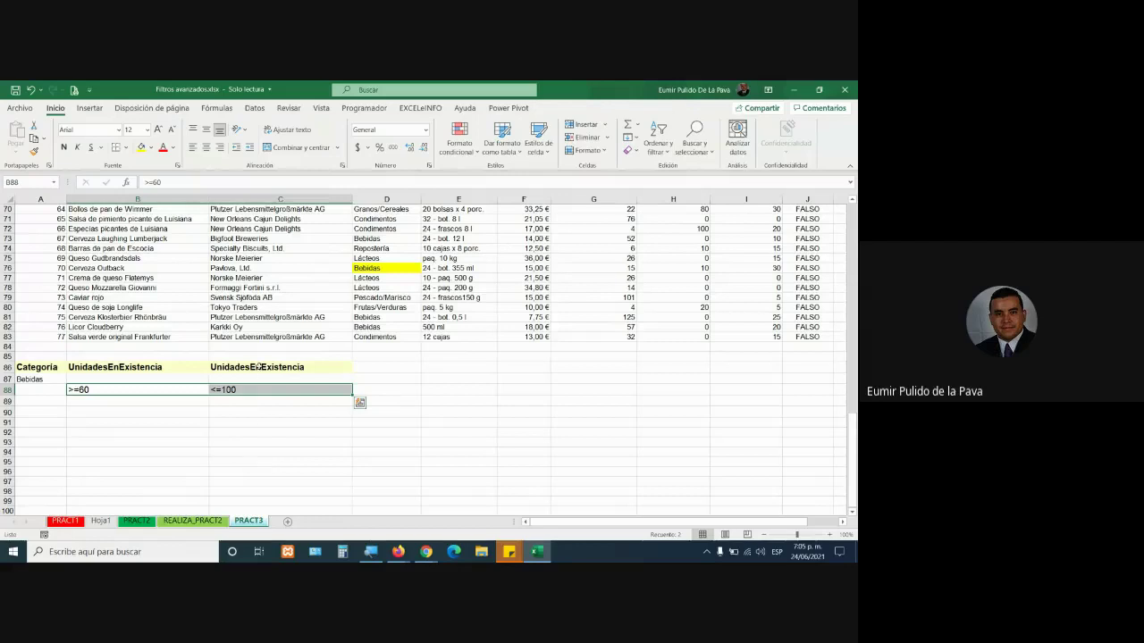
left_click_drag(227, 367, 224, 390)
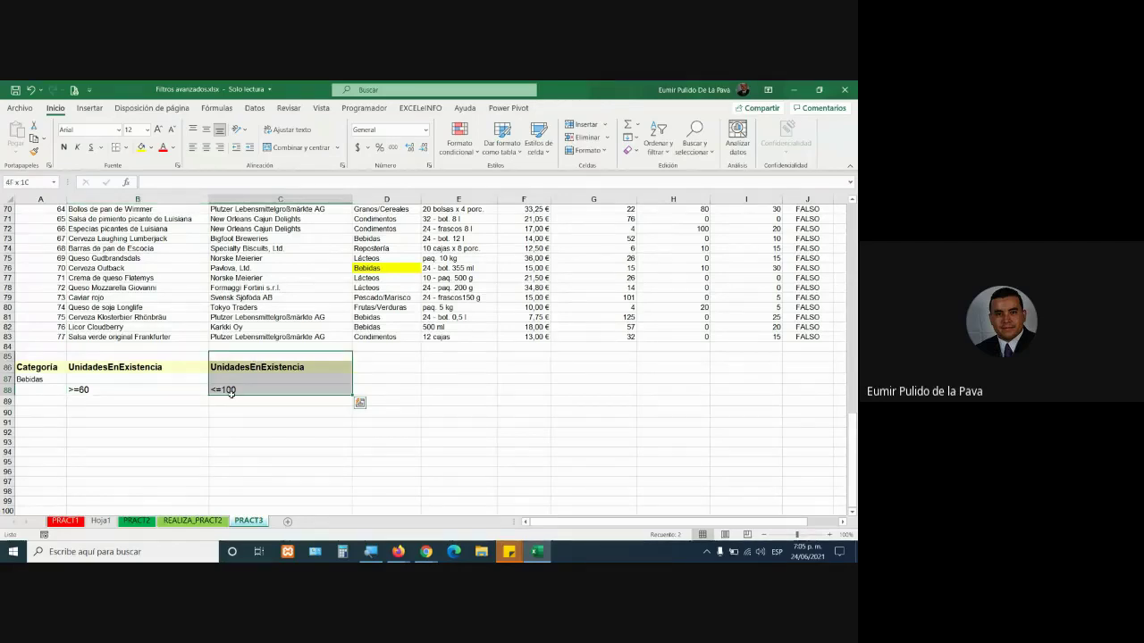
key("Delete")
left_click(234, 421)
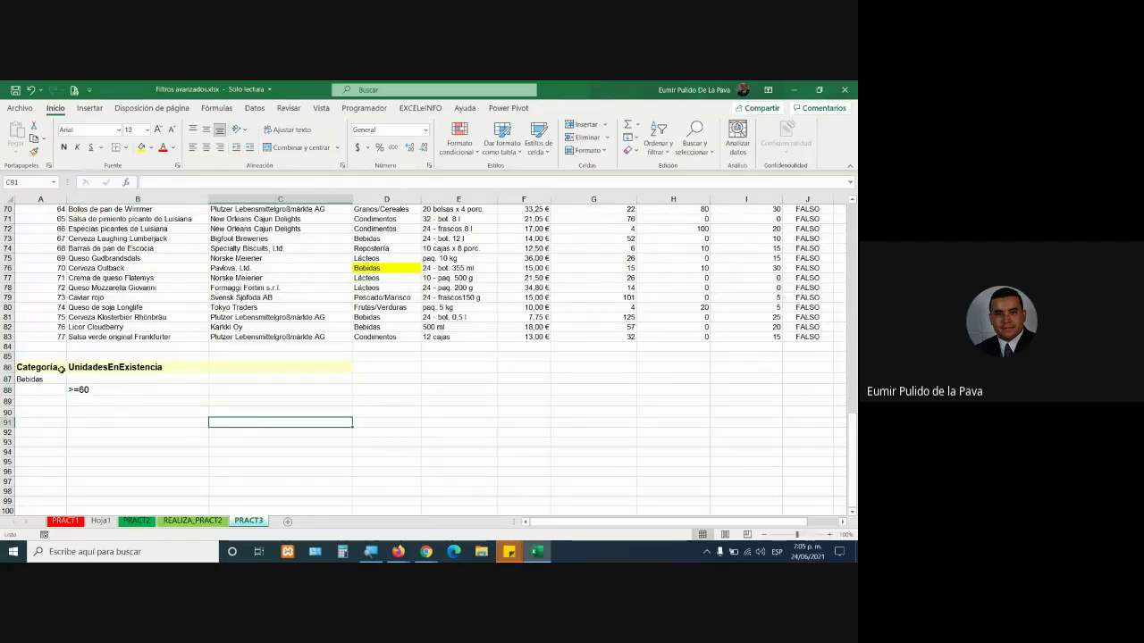
left_click_drag(60, 371, 117, 384)
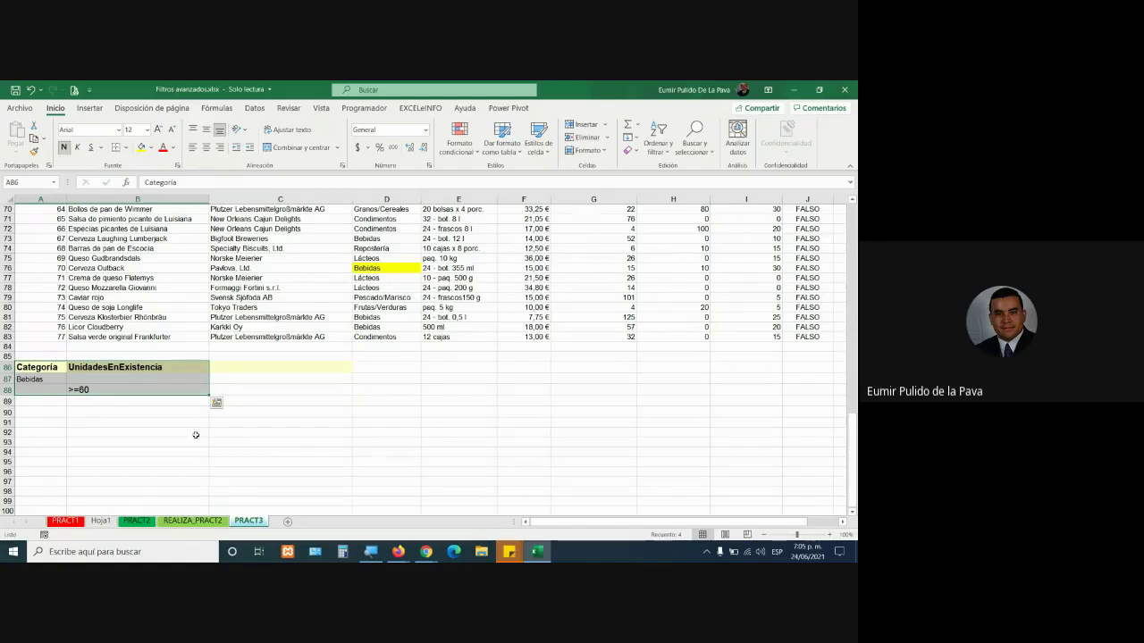
key("ctrl+z")
left_click(304, 401)
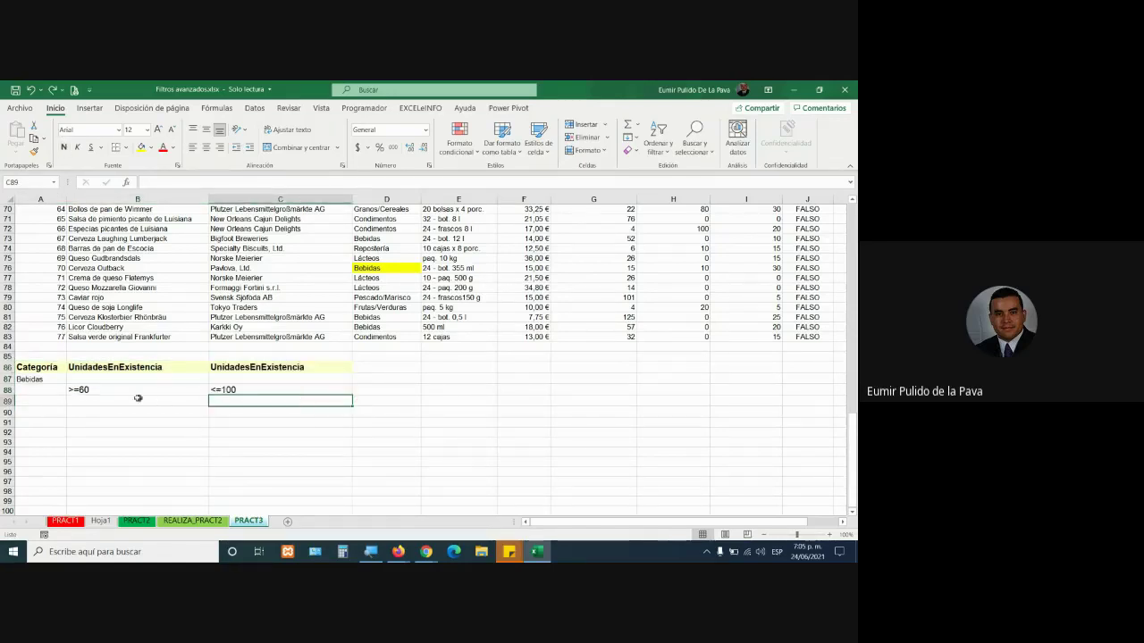
Step: Move the <=100 condition to C89 and back to C88, checking the criteria headings
left_click_drag(135, 391, 268, 390)
left_click_drag(99, 356, 219, 367)
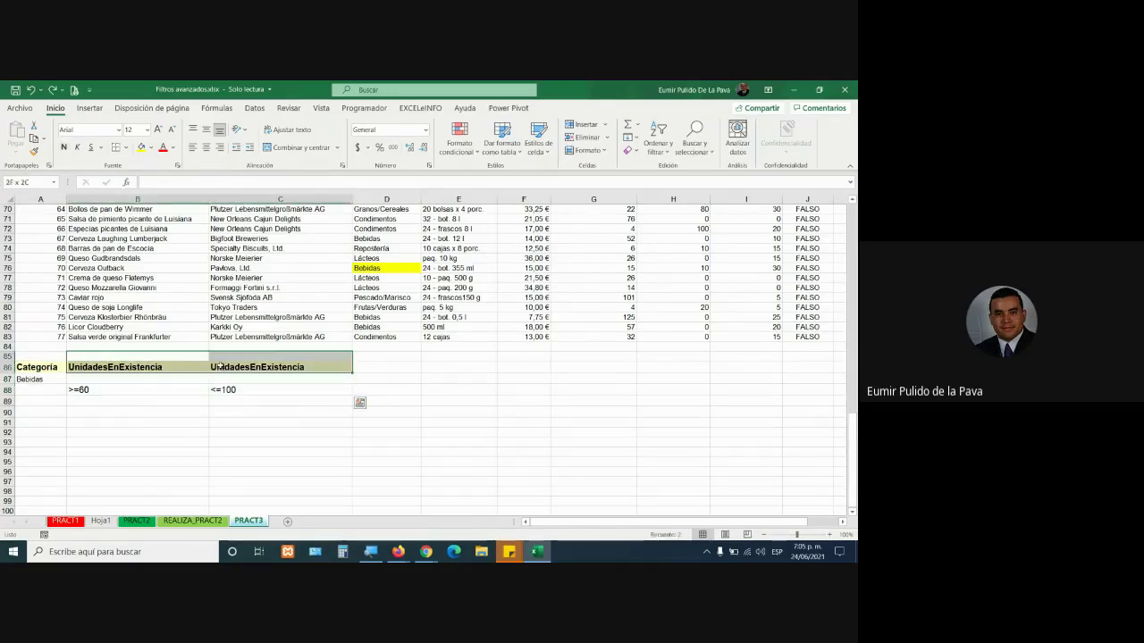
left_click_drag(107, 366, 268, 366)
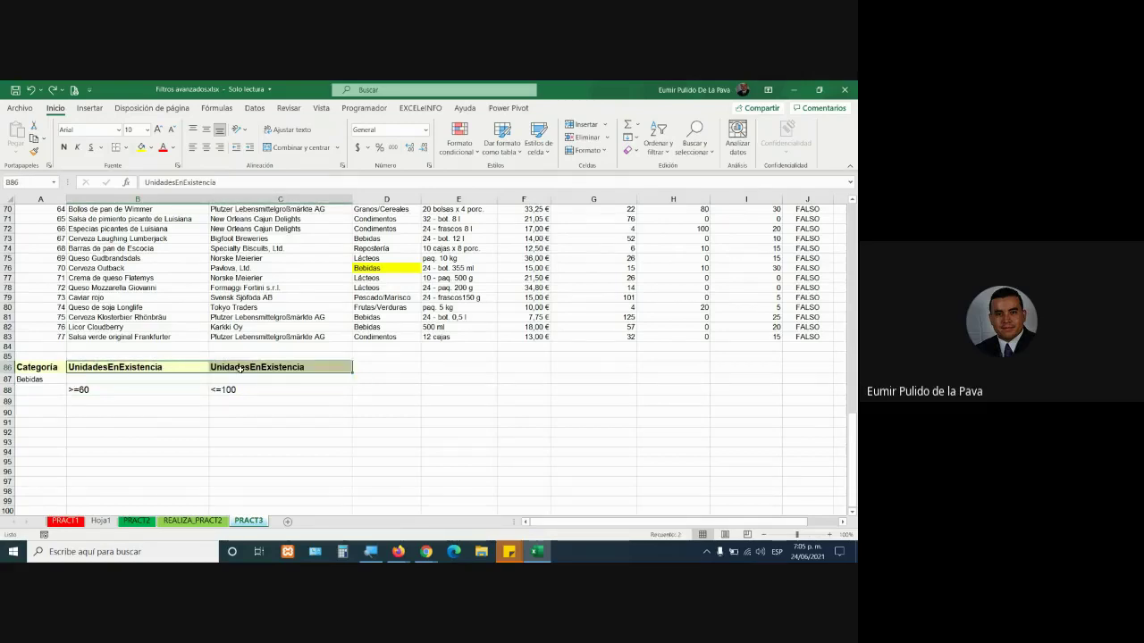
left_click(351, 456)
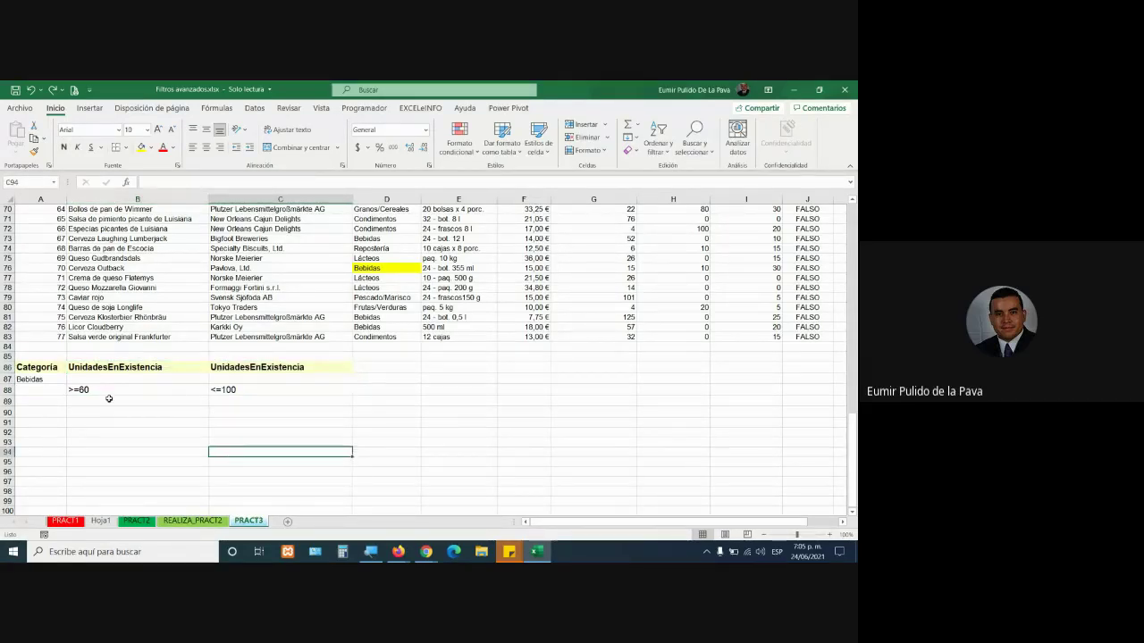
left_click_drag(108, 395, 239, 393)
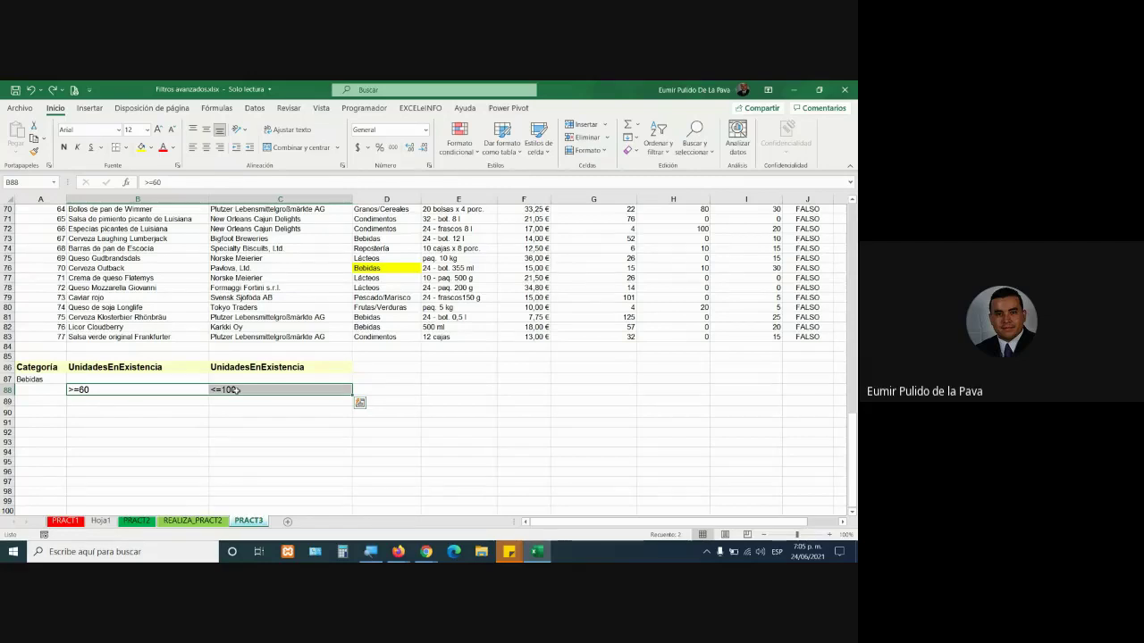
left_click(236, 391)
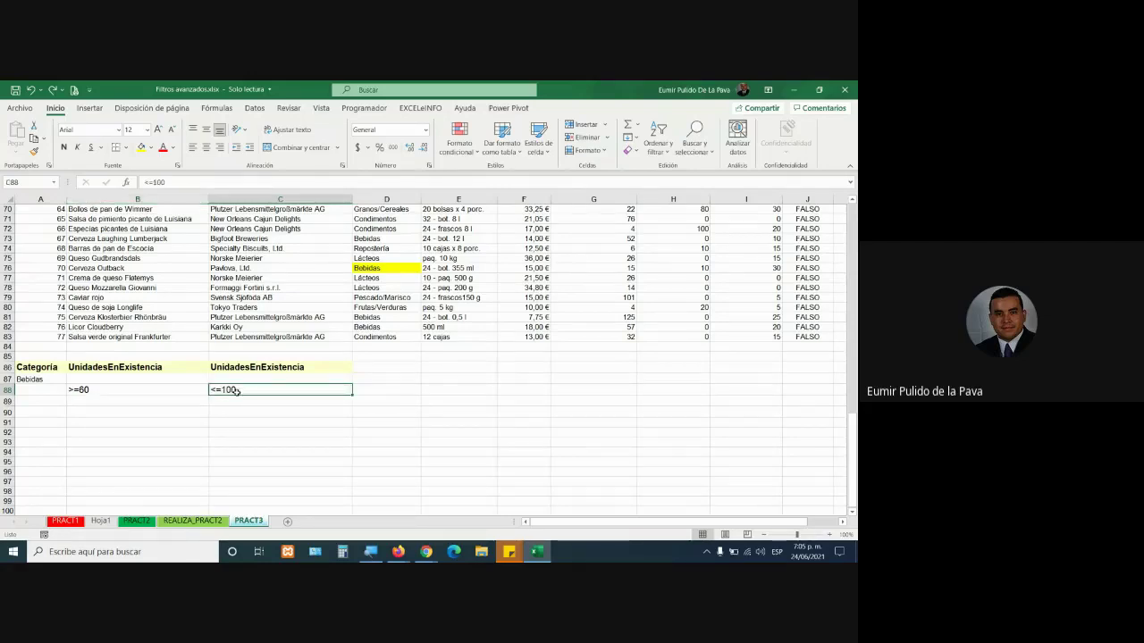
mouse_move(236, 393)
left_mouse_down()
mouse_move(236, 407)
mouse_move(262, 391)
left_mouse_up()
left_click_drag(183, 394, 253, 394)
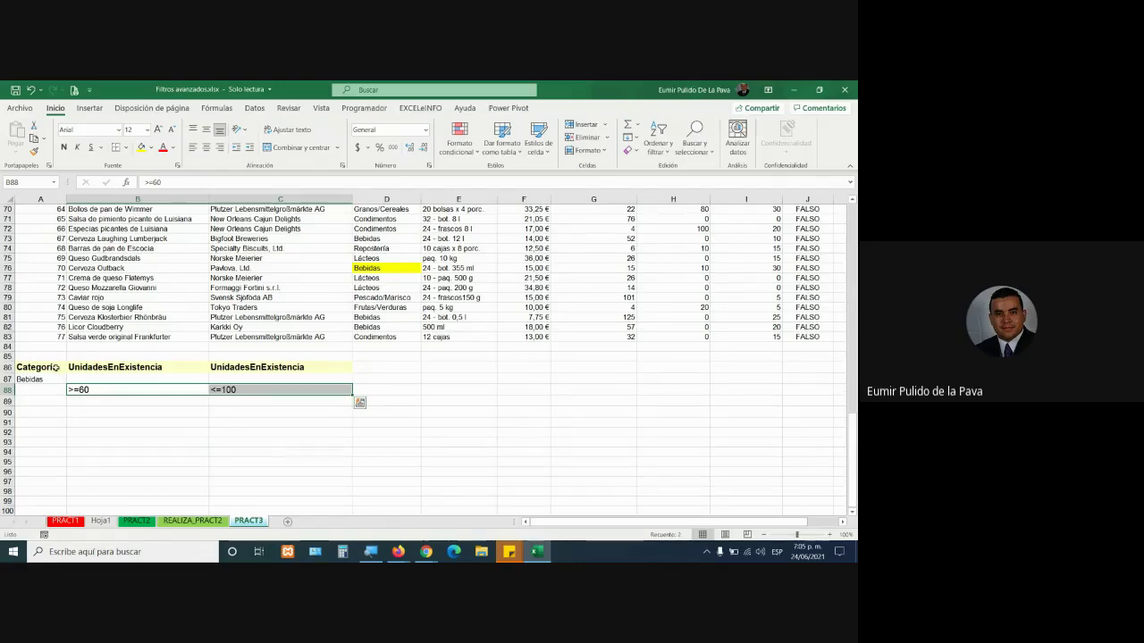
left_click_drag(55, 367, 187, 367)
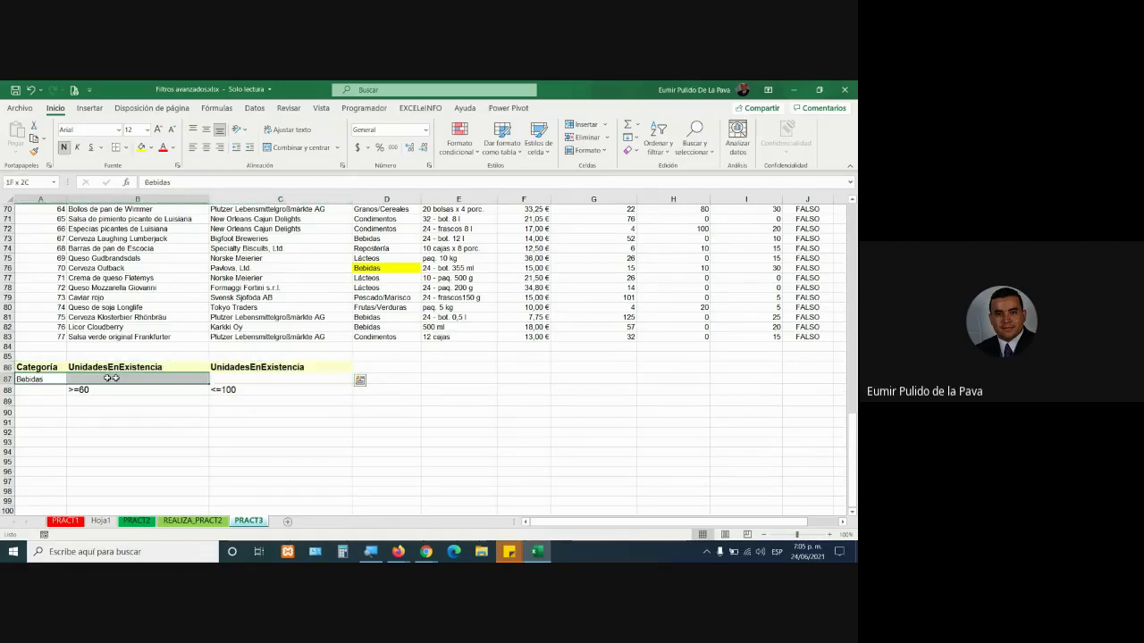
left_click_drag(39, 373, 357, 401)
left_click(339, 409)
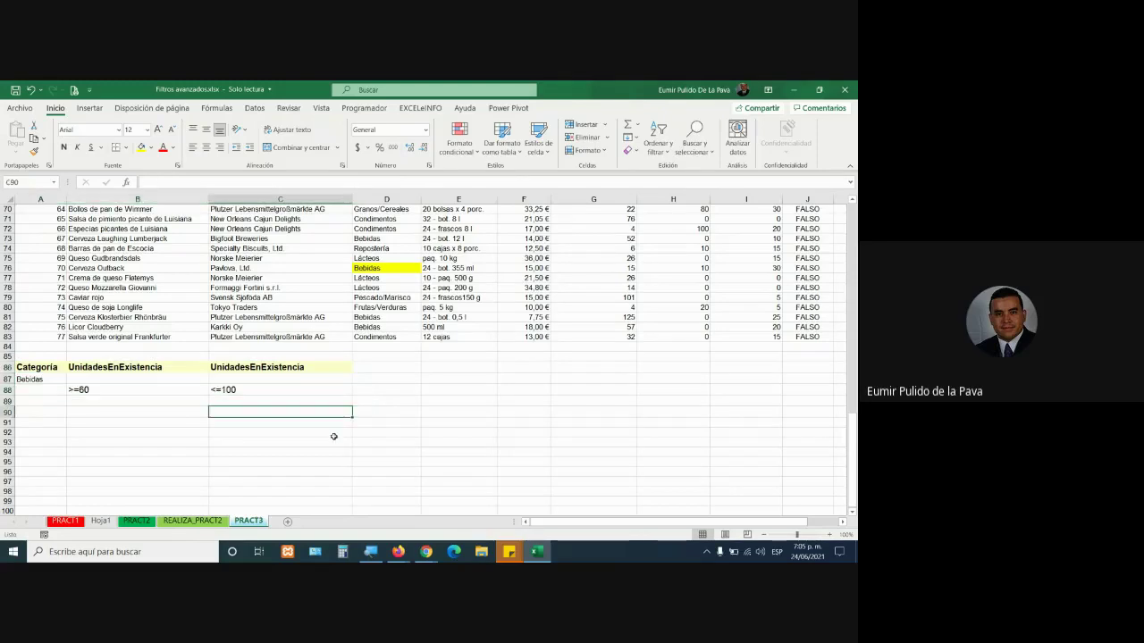
Step: Zoom the sheet to 130% and review the criteria range A86:C88
left_click(474, 335)
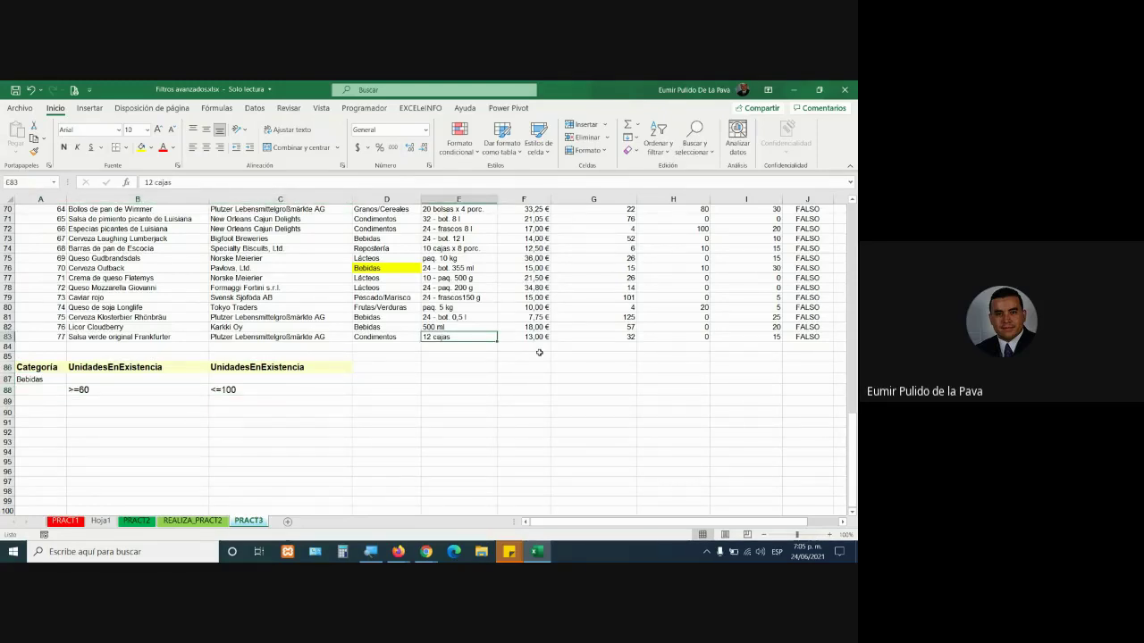
left_click(607, 256)
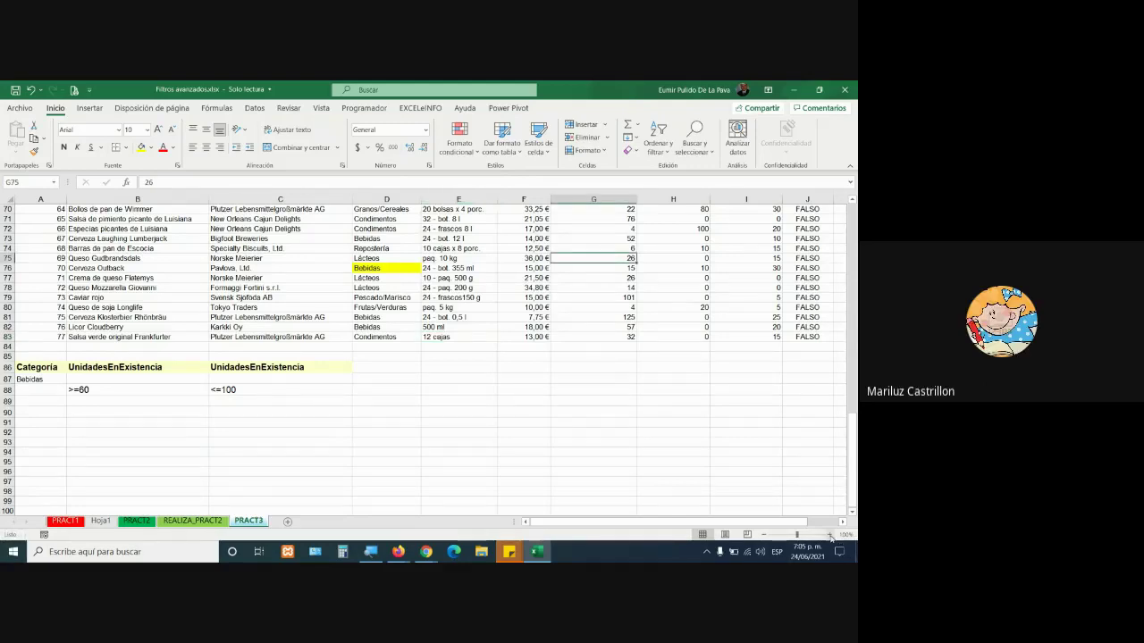
left_click(828, 535)
left_click(828, 534)
left_click(829, 534)
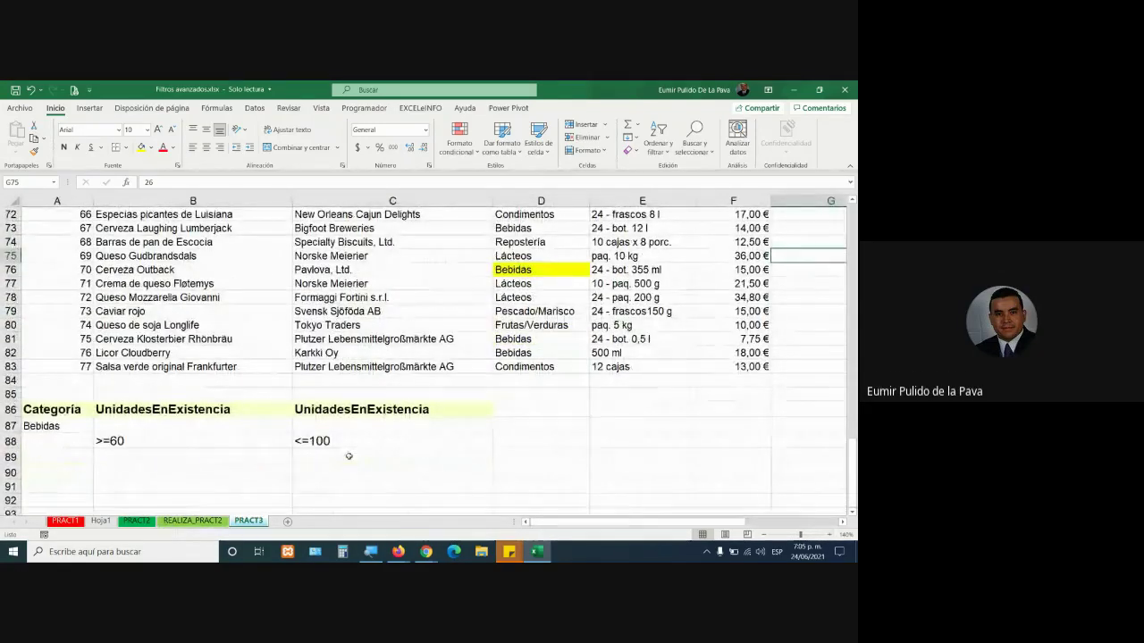
left_click(56, 410)
mouse_move(56, 409)
left_mouse_down()
mouse_move(60, 425)
mouse_move(384, 444)
left_mouse_up()
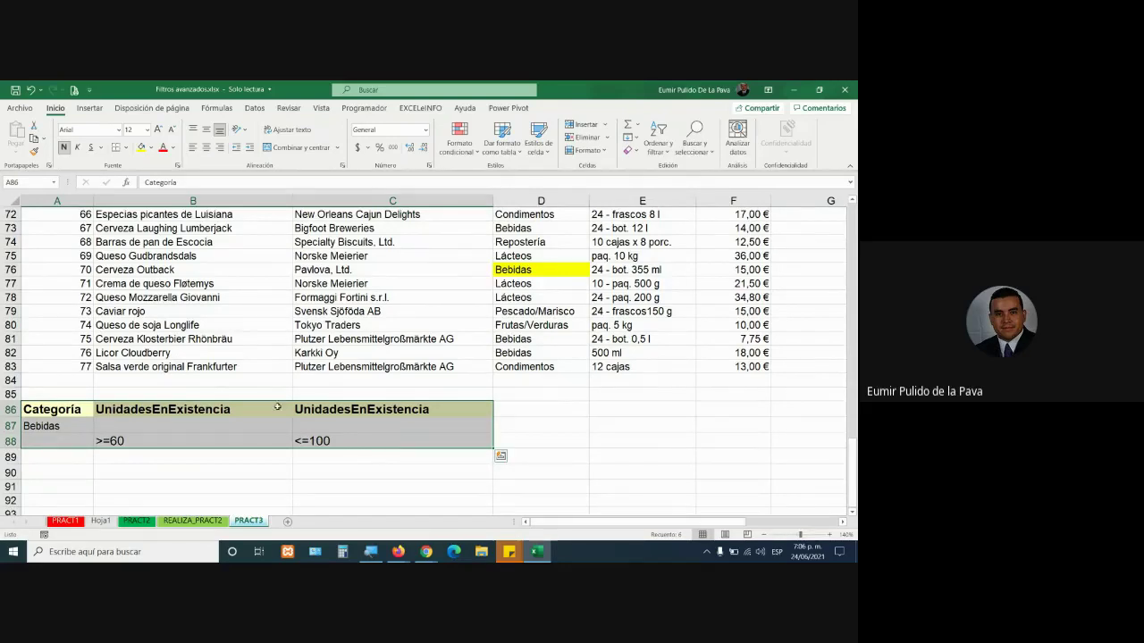
left_click_drag(251, 407, 320, 413)
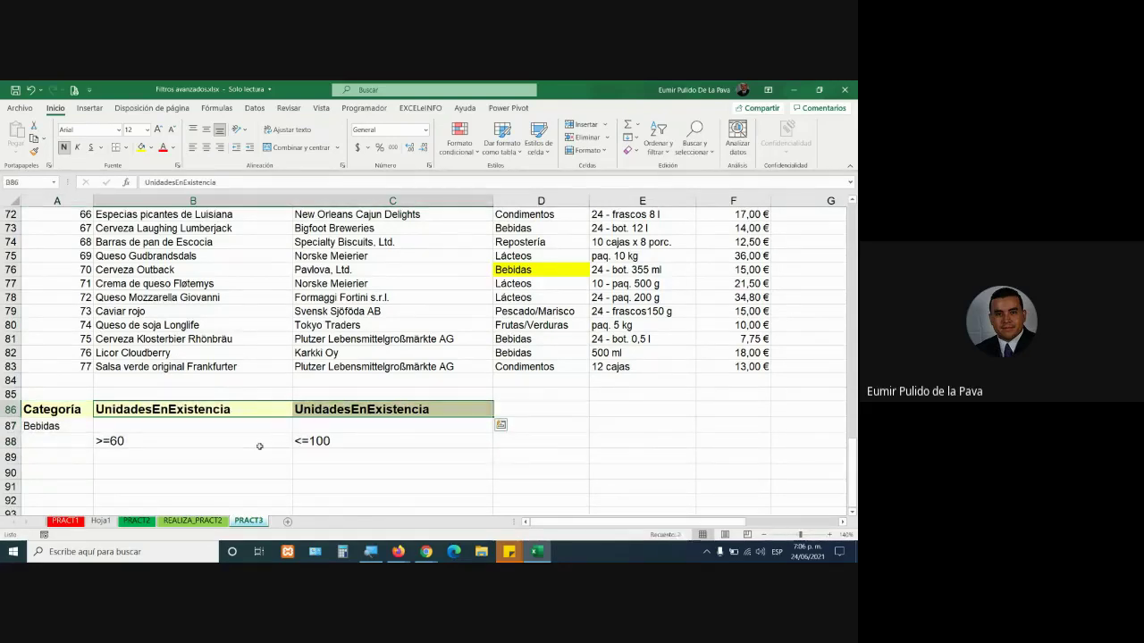
left_click_drag(255, 442, 337, 450)
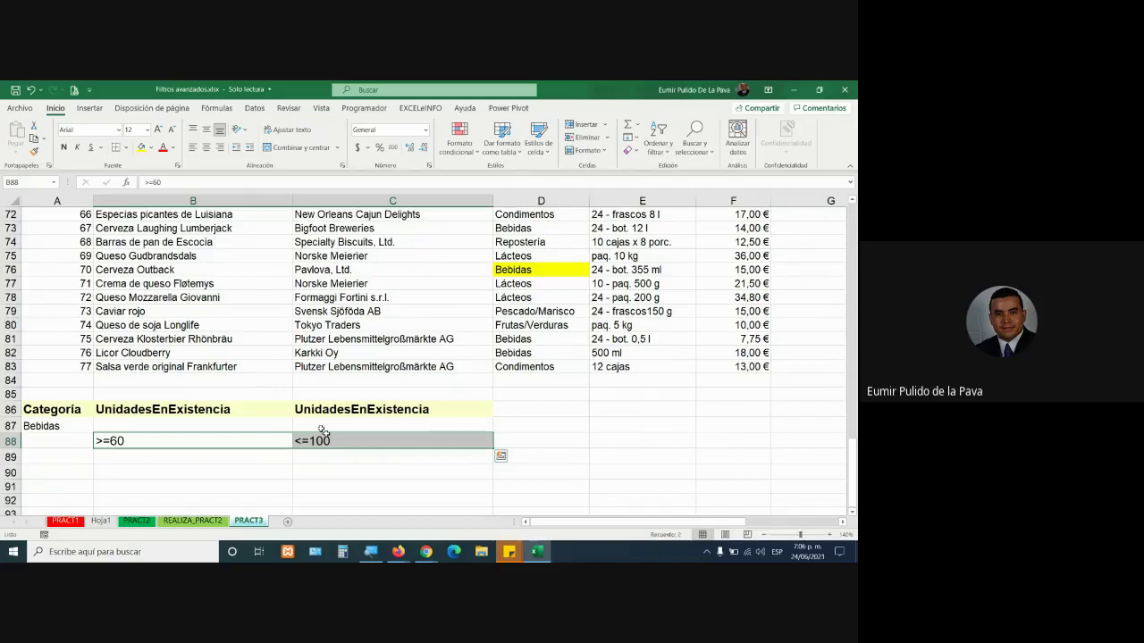
left_click(313, 409)
left_click_drag(325, 407, 345, 411)
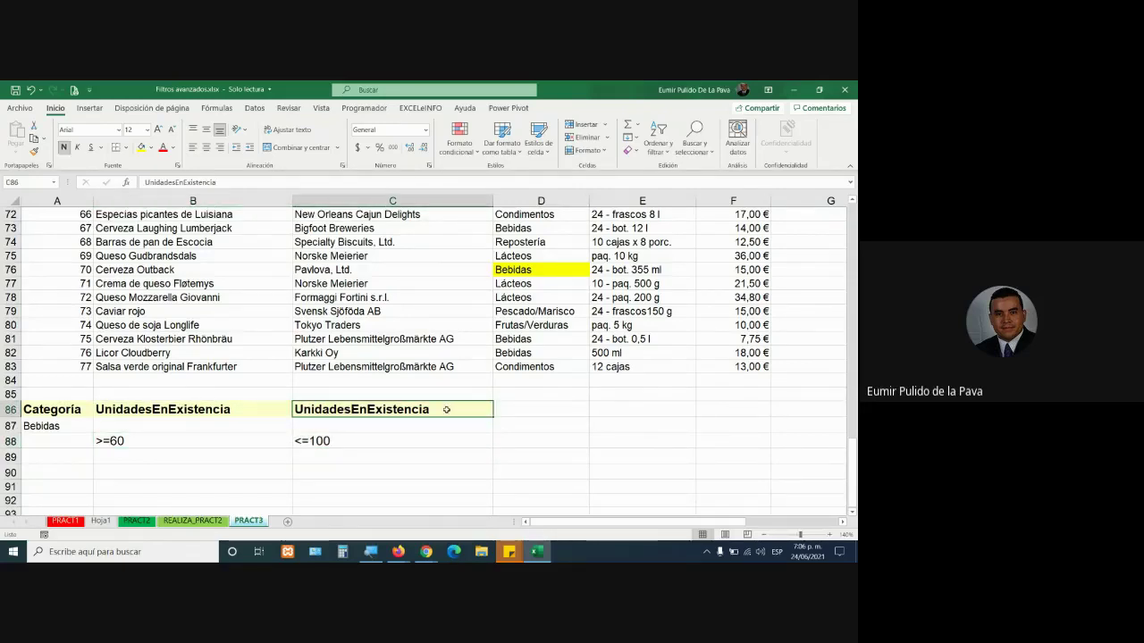
Step: Briefly edit the C86 heading, then revert it to UnidadesEnExistencia
key("F2")
type("2")
key("Return")
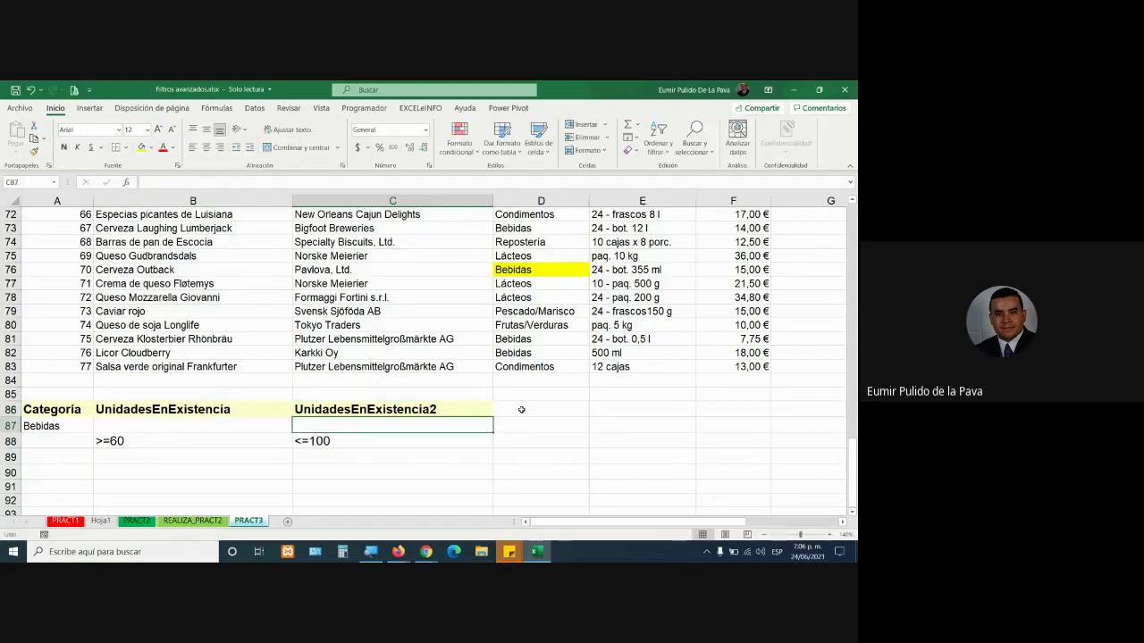
key("Up")
key("F2")
key("BackSpace")
key("Return")
left_click(405, 317)
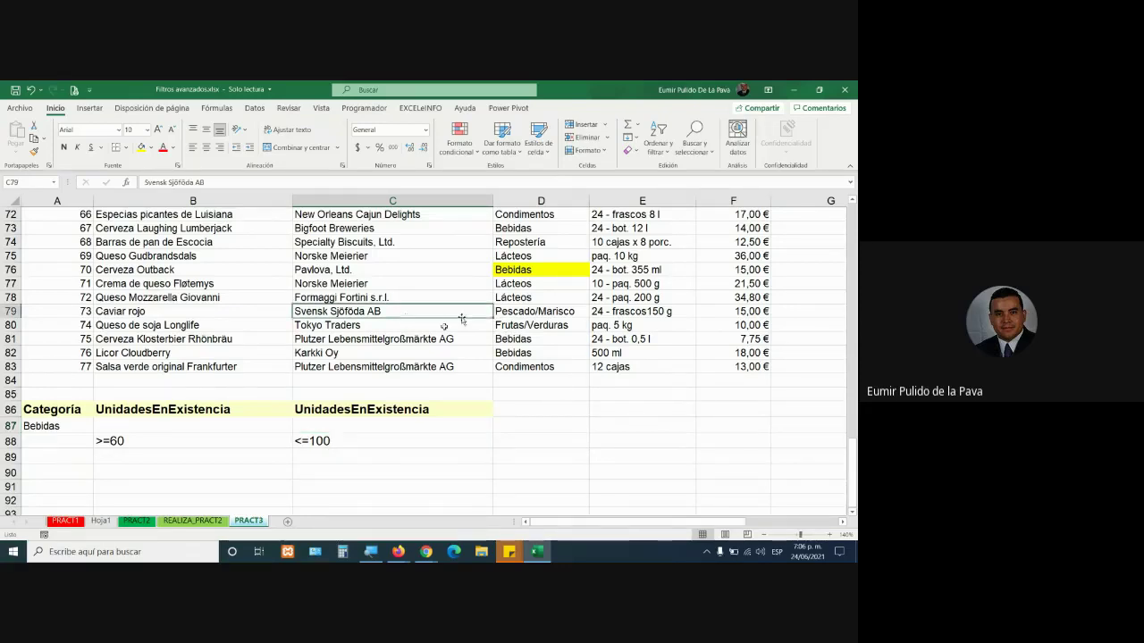
Step: Open the Filtro avanzado dialog from the Data tools with the product list selected
left_click(256, 109)
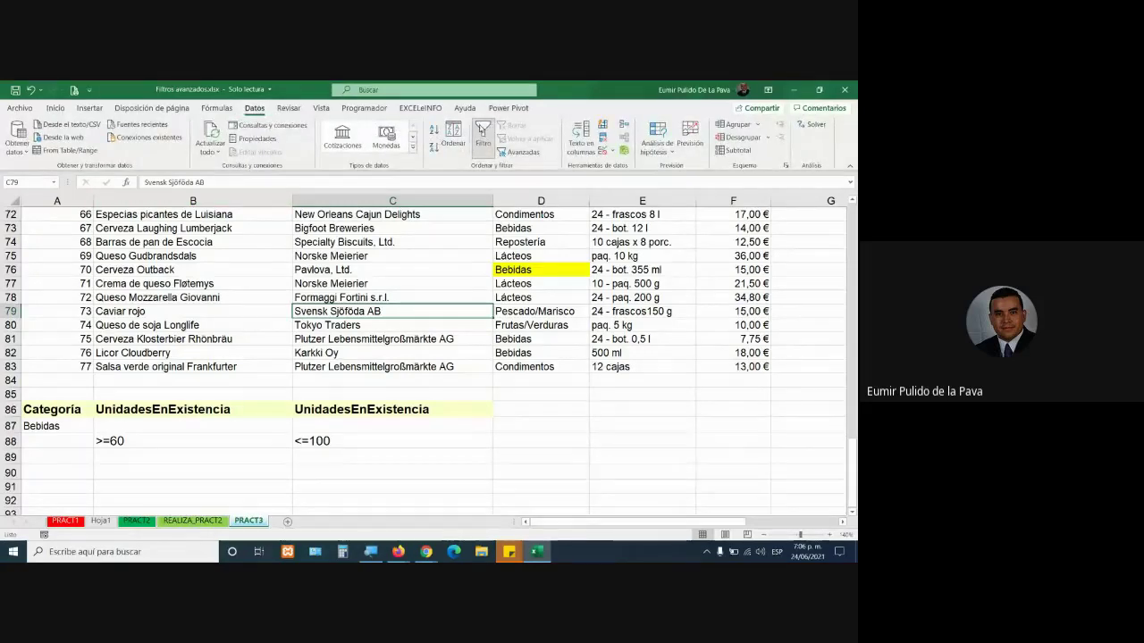
scroll(519, 326, "up", 13)
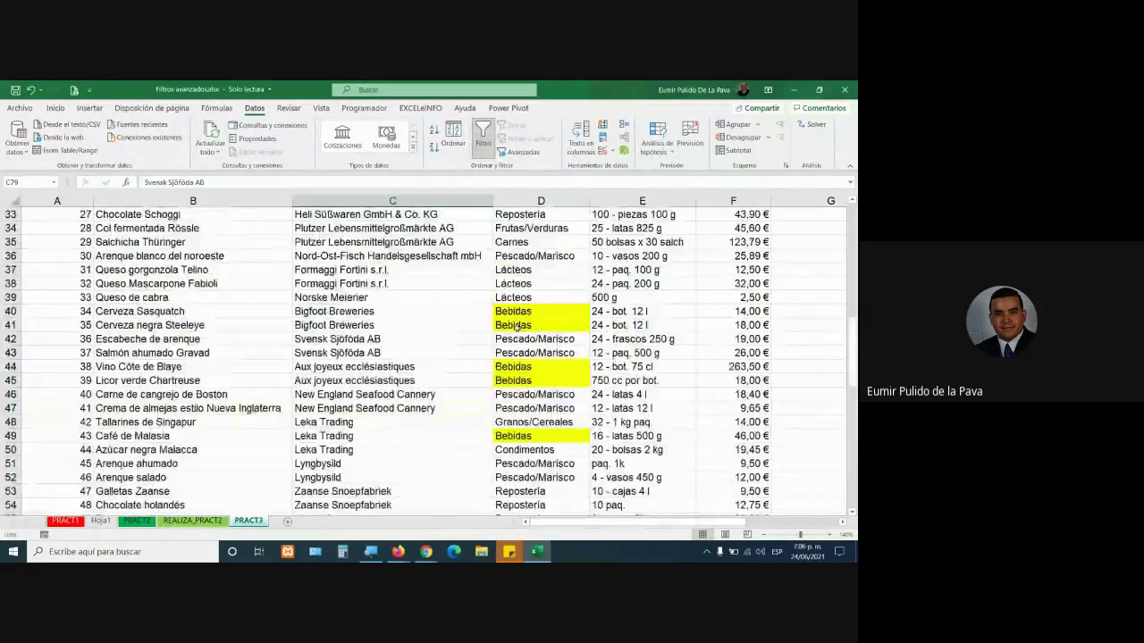
scroll(527, 313, "up", 3)
scroll(540, 295, "up", 8)
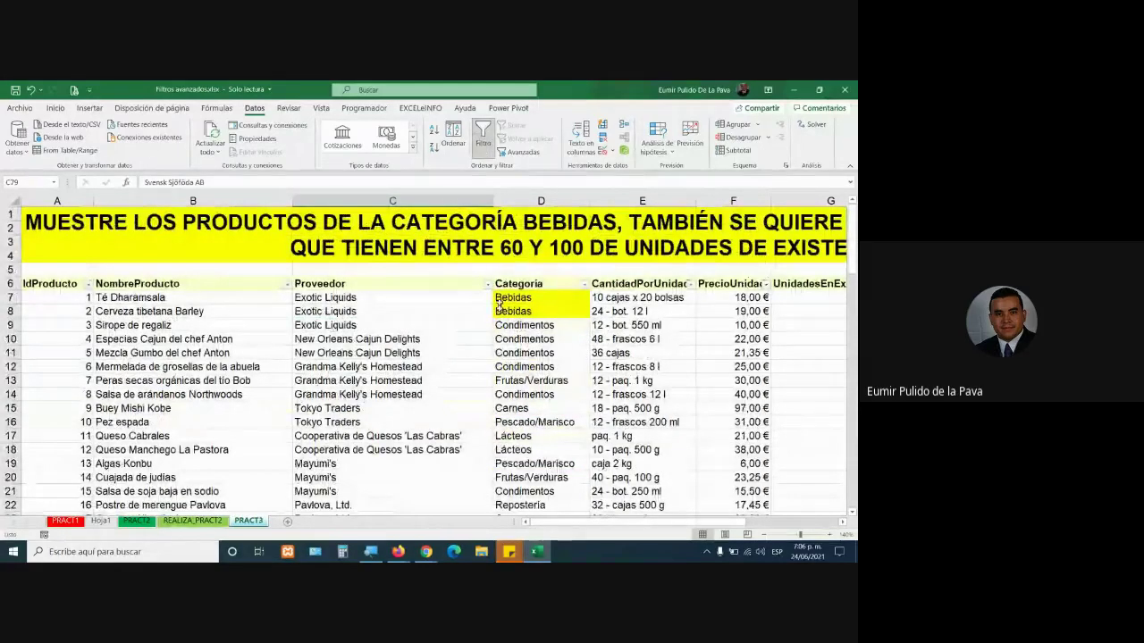
scroll(496, 370, "down", 5)
scroll(498, 366, "down", 8)
scroll(496, 394, "down", 11)
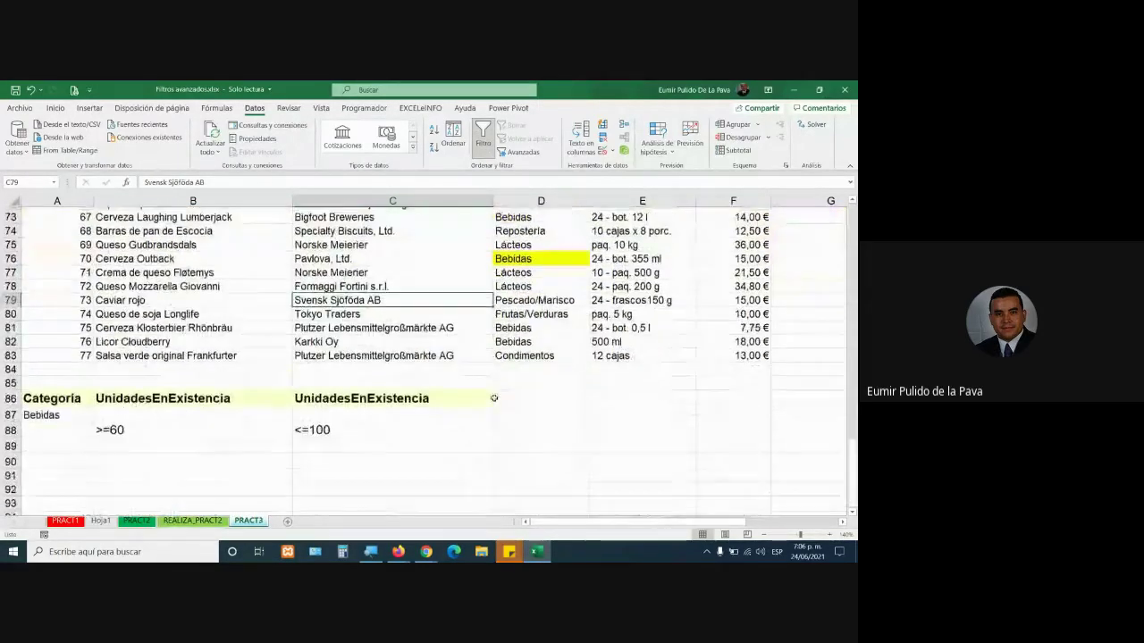
left_click(522, 153)
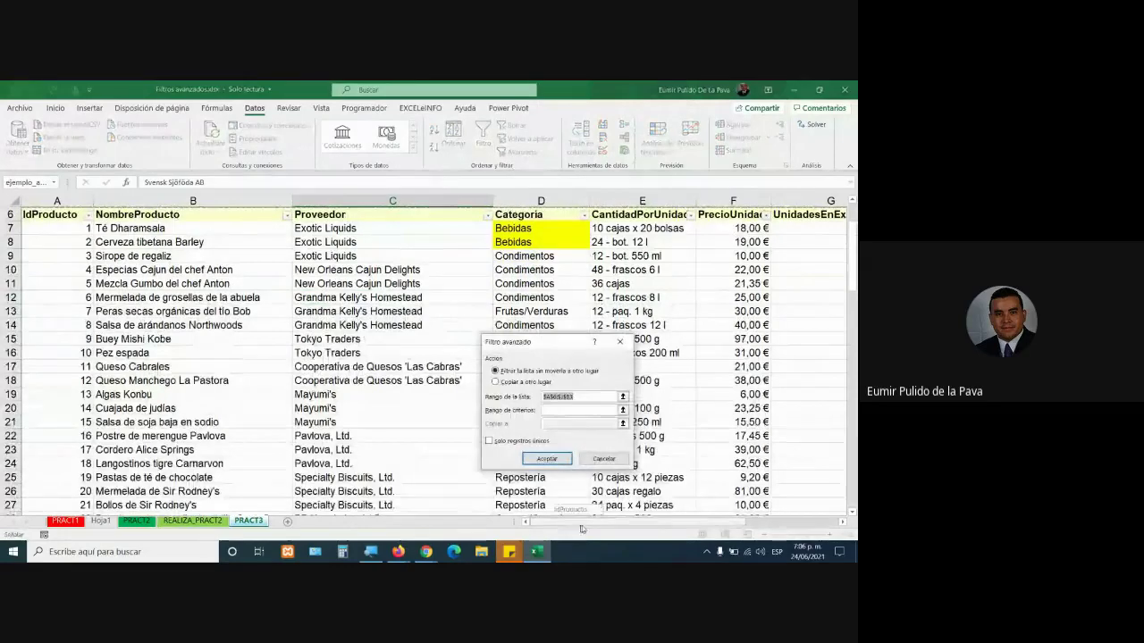
Step: Select 'Copiar a otro lugar' in the Filtro avanzado dialog
scroll(581, 521, "right", 3)
scroll(338, 434, "down", 7)
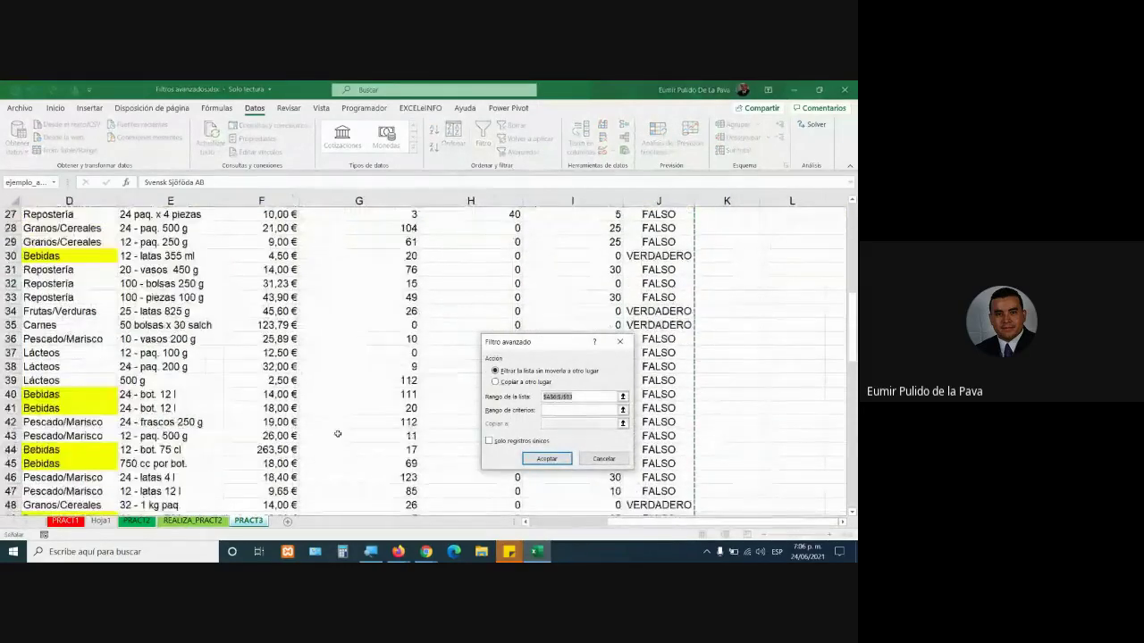
scroll(338, 434, "down", 12)
scroll(344, 429, "down", 3)
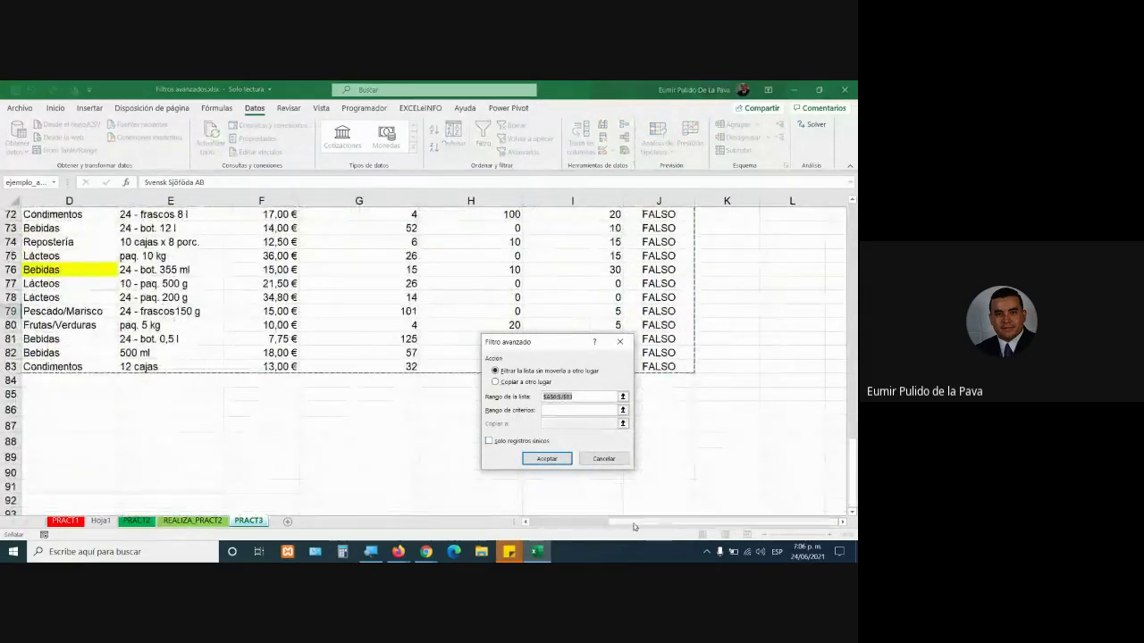
scroll(634, 526, "left", 3)
mouse_move(521, 345)
left_mouse_down()
mouse_move(487, 397)
mouse_move(536, 385)
left_mouse_up()
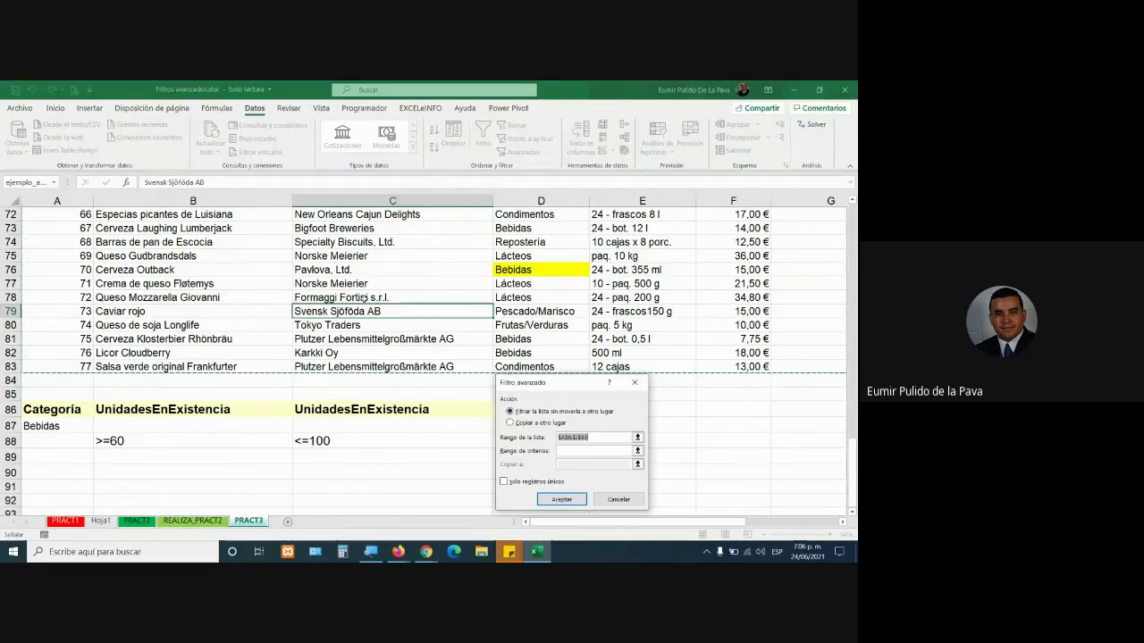
left_click(515, 426)
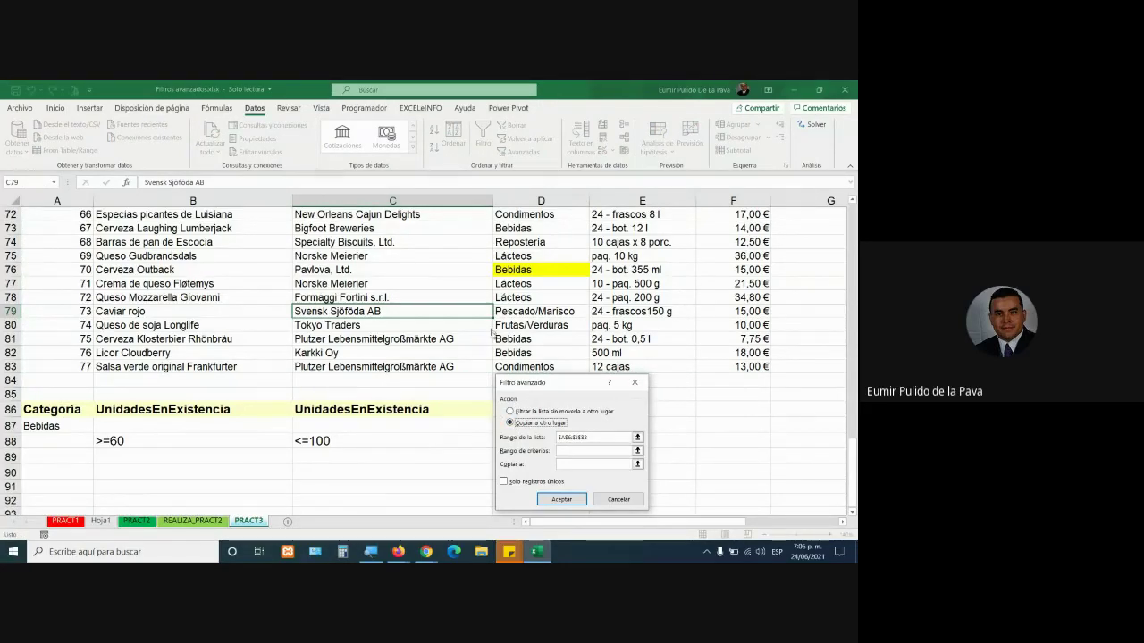
Step: Set the criteria range to A86:C88 and the copy destination to A90
left_click(574, 451)
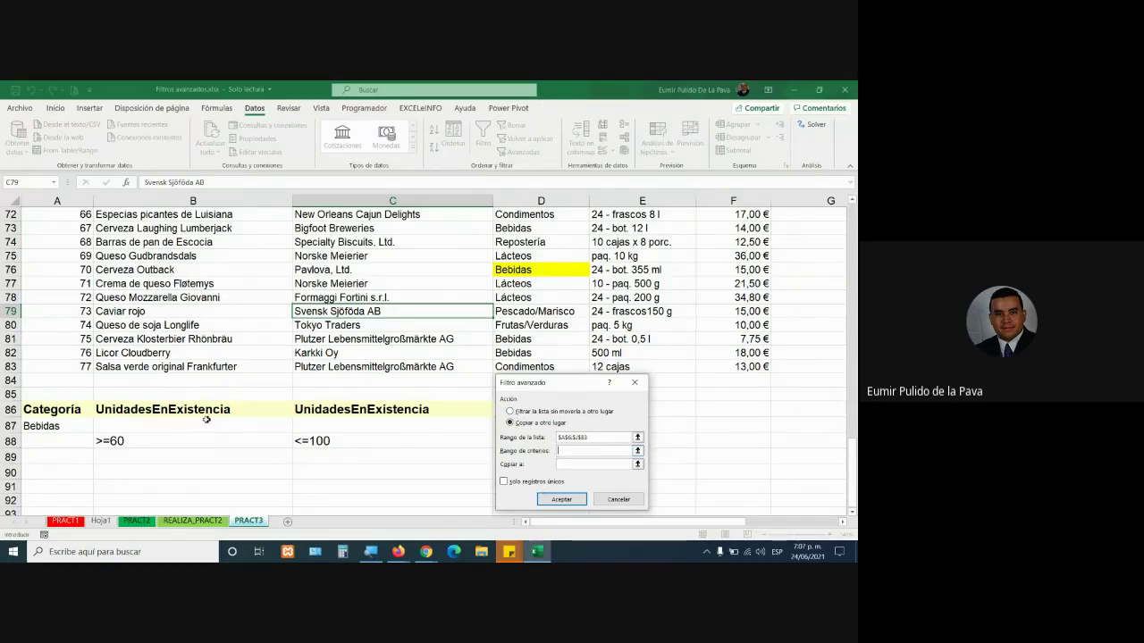
left_click_drag(27, 409, 121, 408)
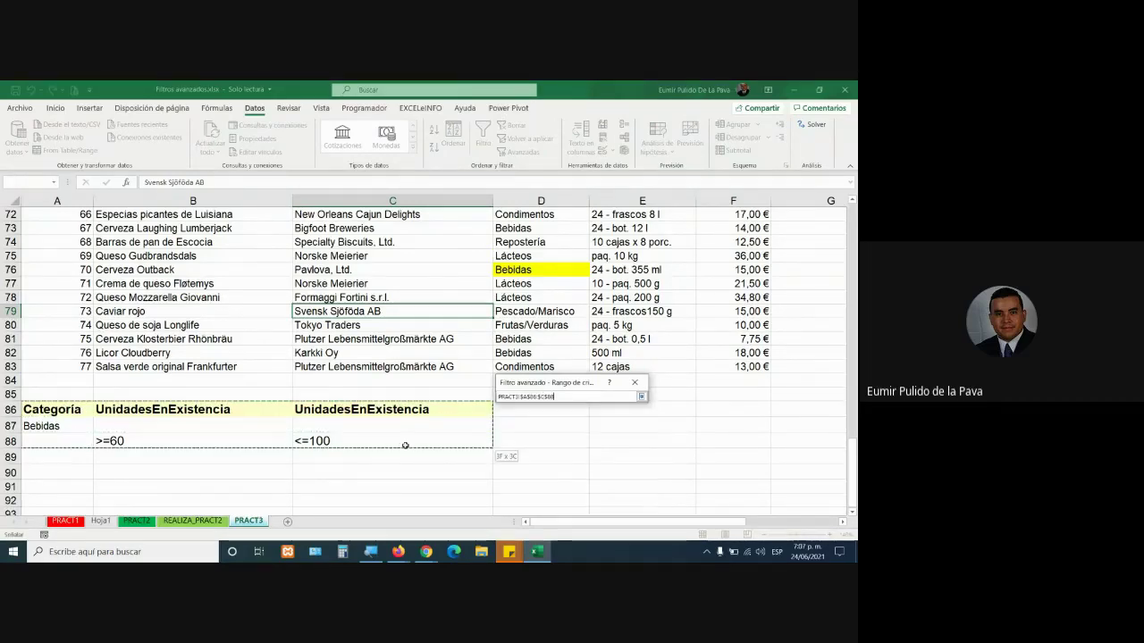
left_click_drag(405, 445, 406, 446)
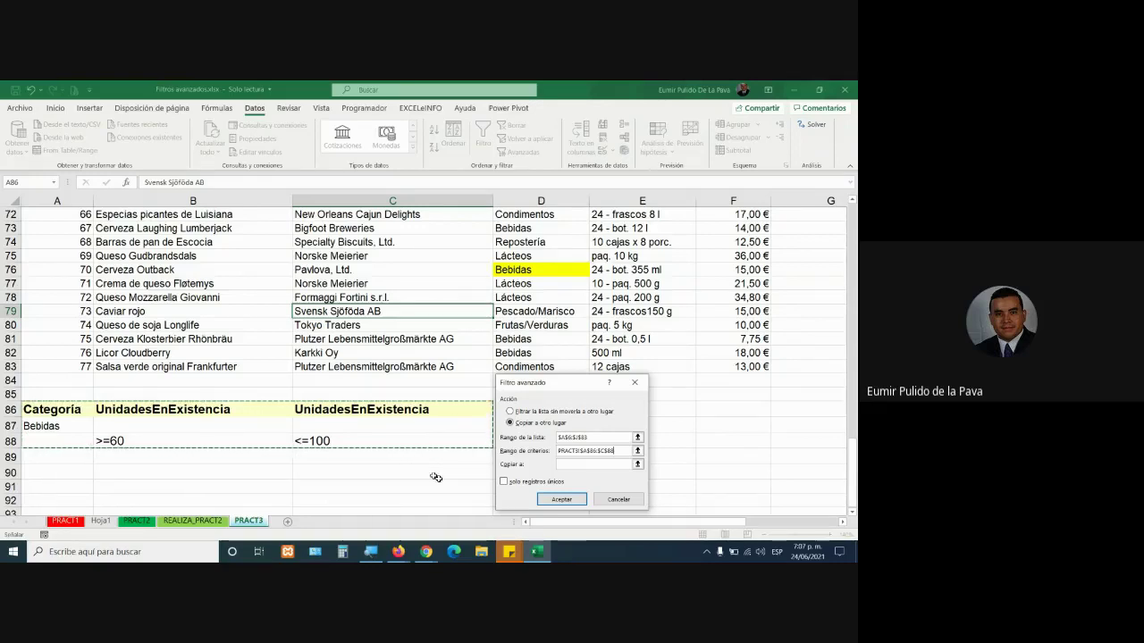
left_click(569, 464)
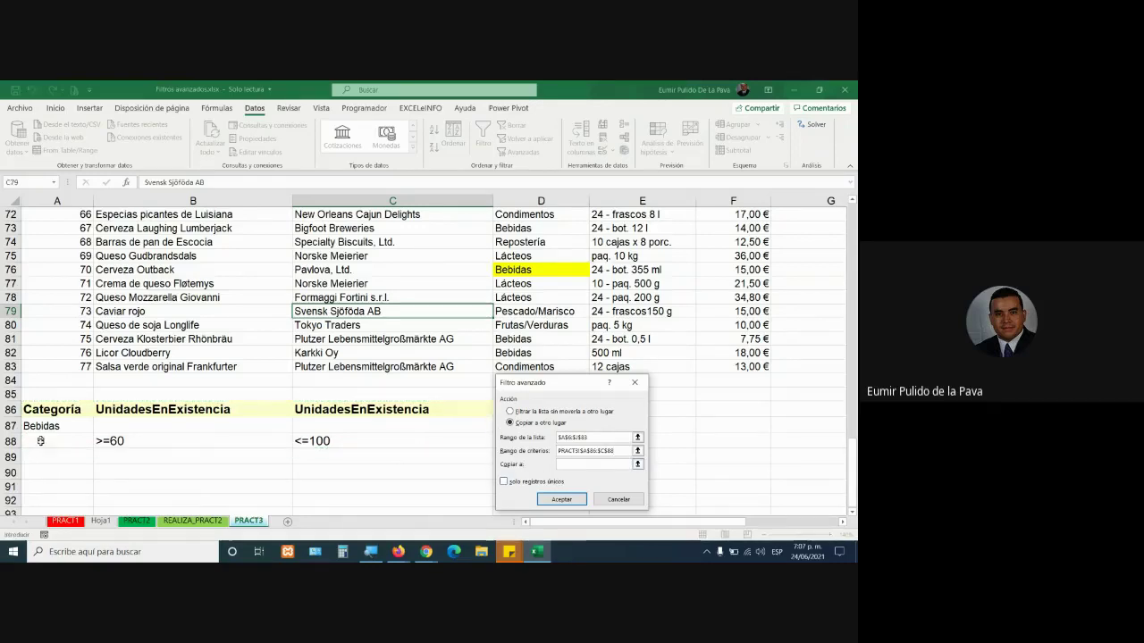
left_click(51, 488)
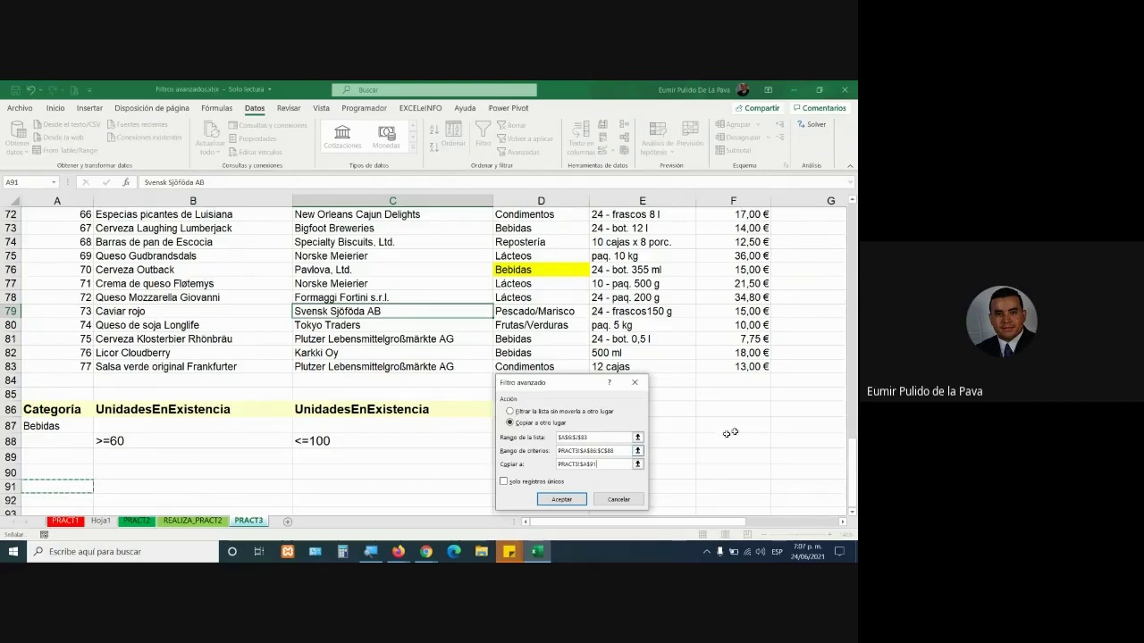
left_click(54, 455)
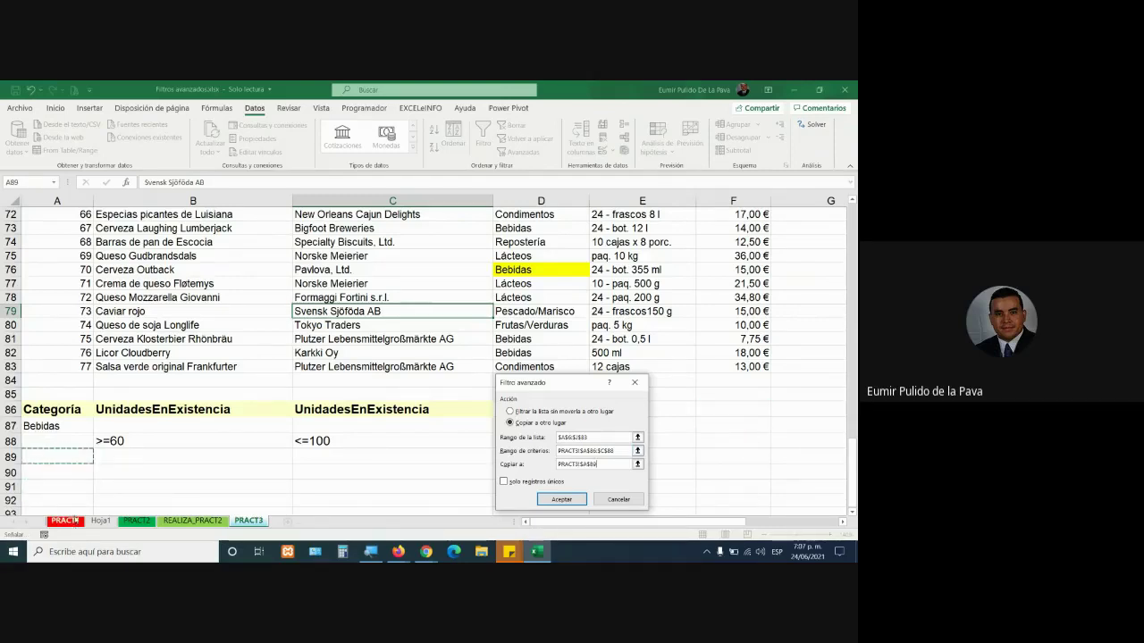
left_click(68, 475)
left_click(69, 491)
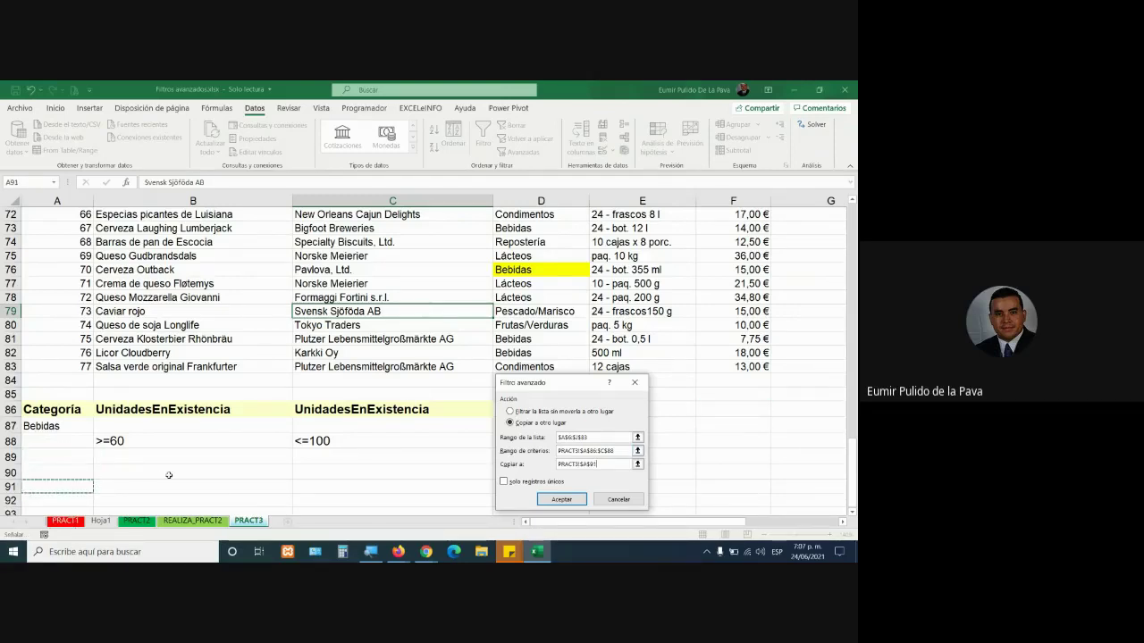
scroll(166, 478, "down", 5)
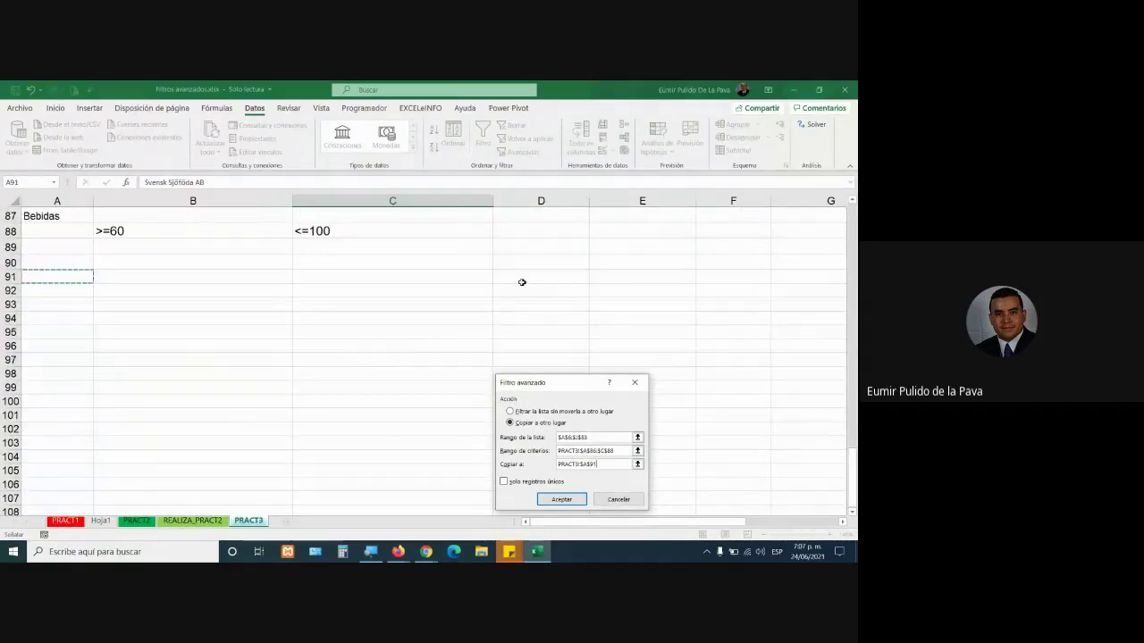
scroll(354, 334, "up", 1)
scroll(352, 401, "up", 2)
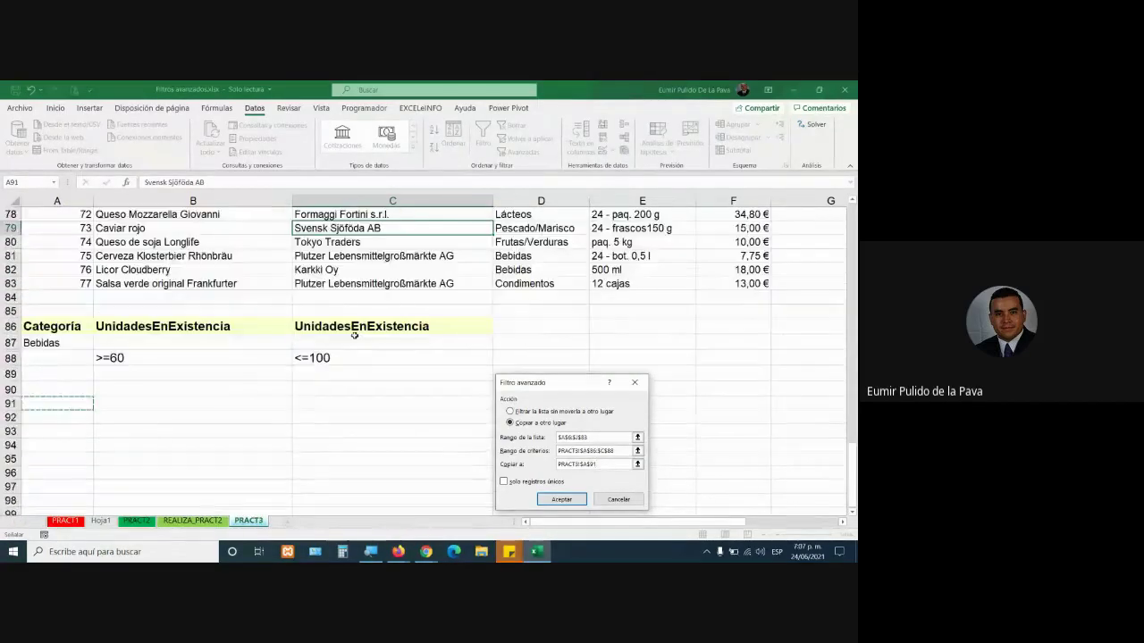
left_click(77, 391)
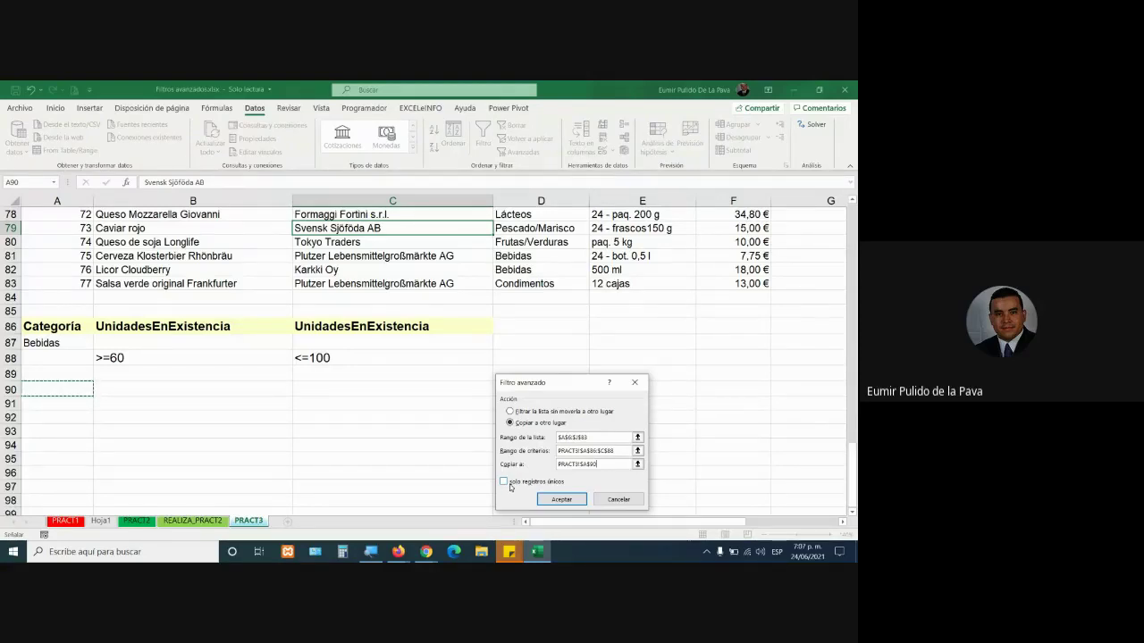
Step: Leave Sólo registros únicos unchecked and run the advanced filter
left_click(518, 483)
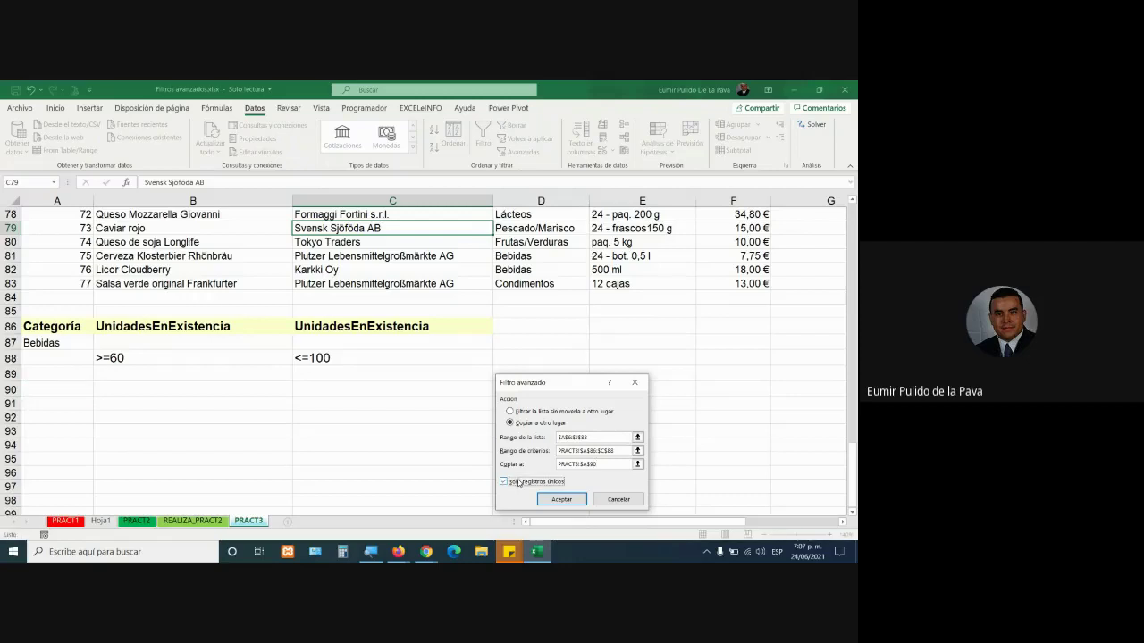
left_click(519, 482)
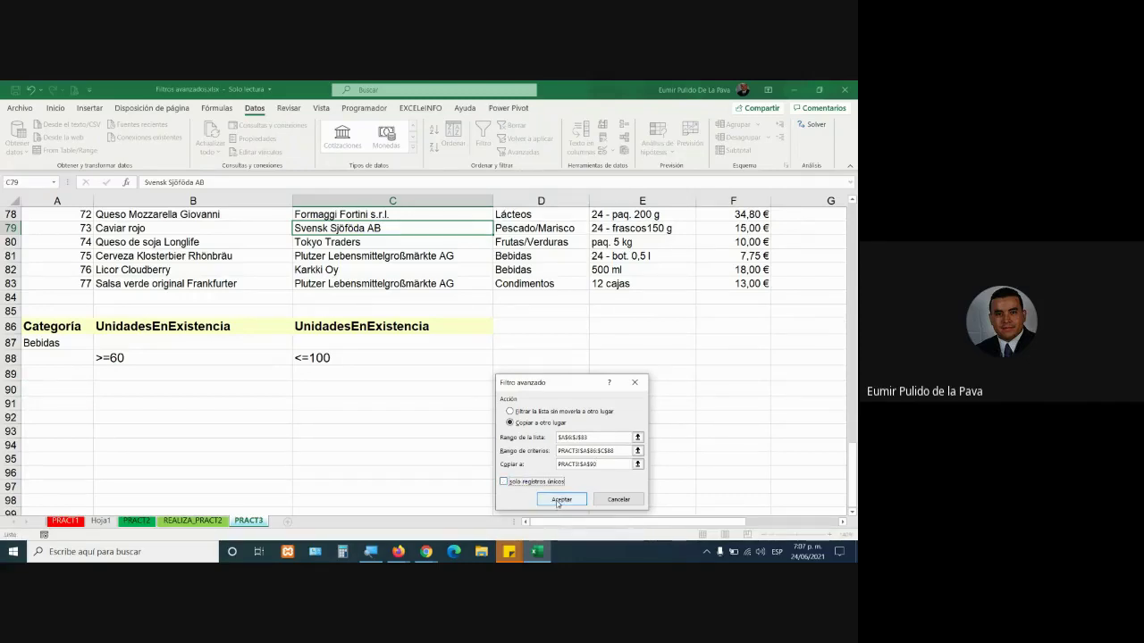
left_click(559, 500)
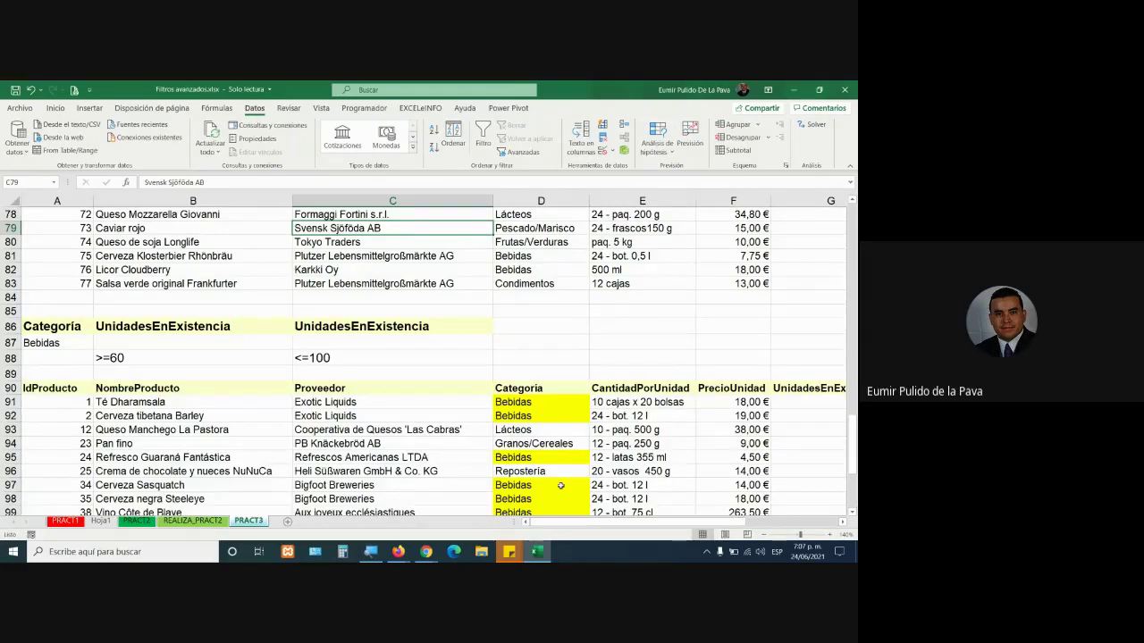
scroll(560, 485, "down", 3)
scroll(561, 485, "down", 1)
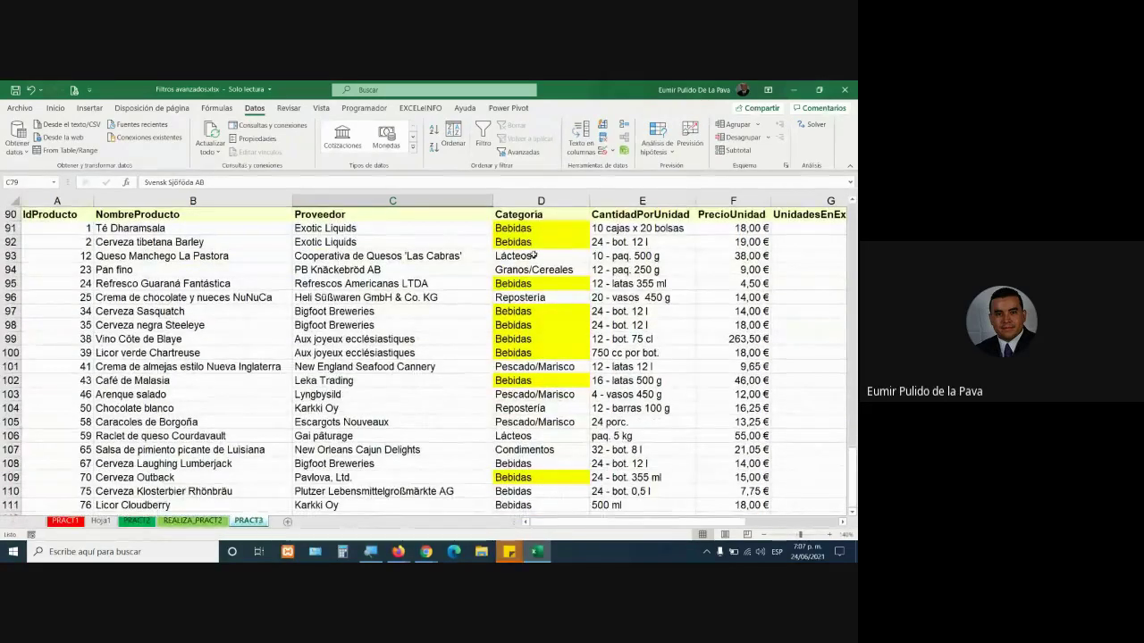
scroll(536, 422, "down", 3)
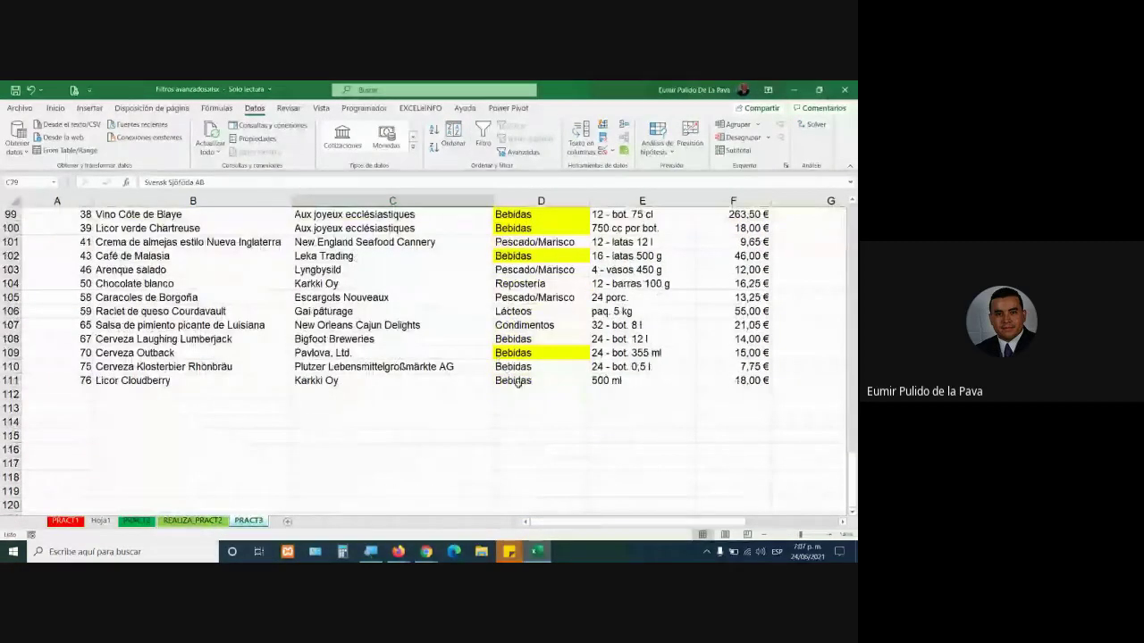
scroll(572, 442, "up", 6)
scroll(552, 456, "up", 1)
scroll(552, 456, "up", 3)
left_click_drag(514, 381, 514, 394)
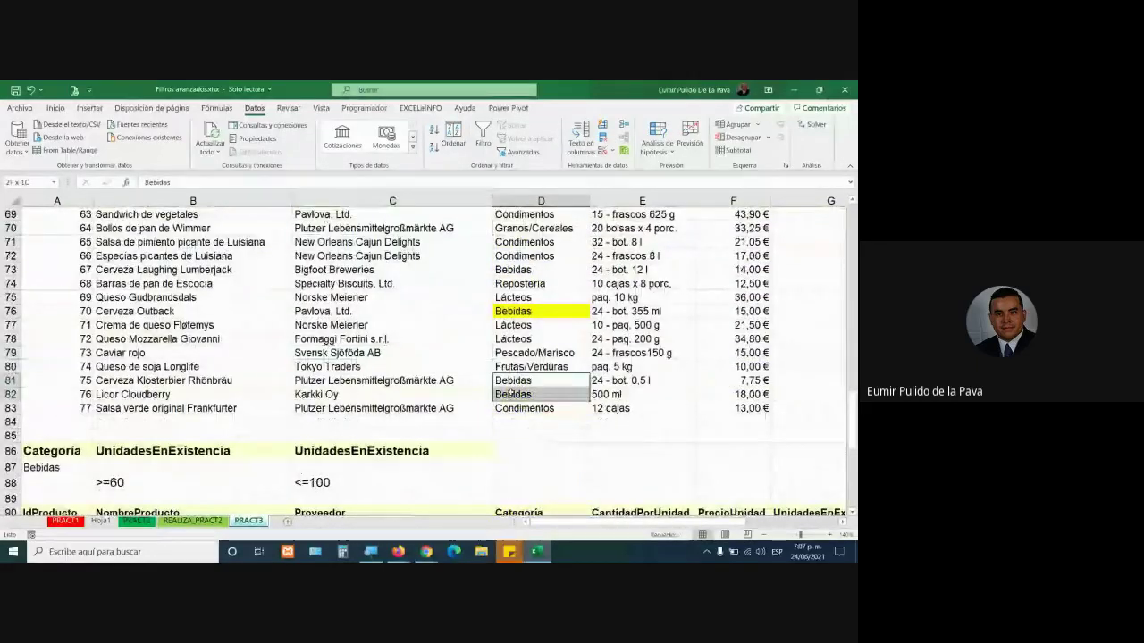
scroll(517, 393, "up", 8)
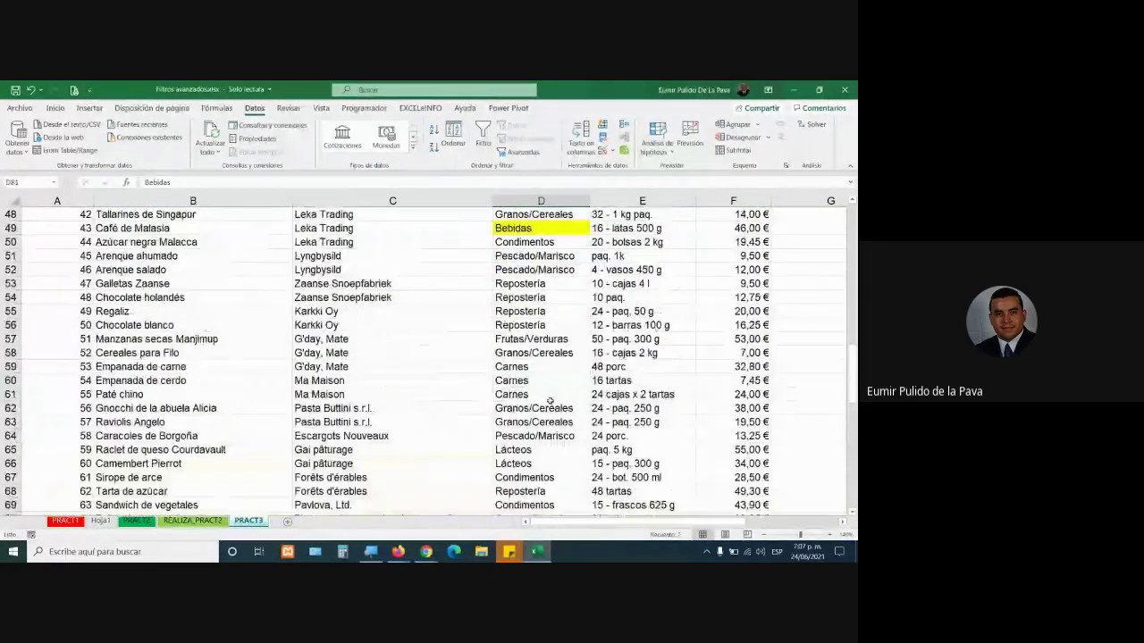
scroll(520, 405, "up", 7)
scroll(520, 406, "up", 1)
scroll(528, 429, "down", 13)
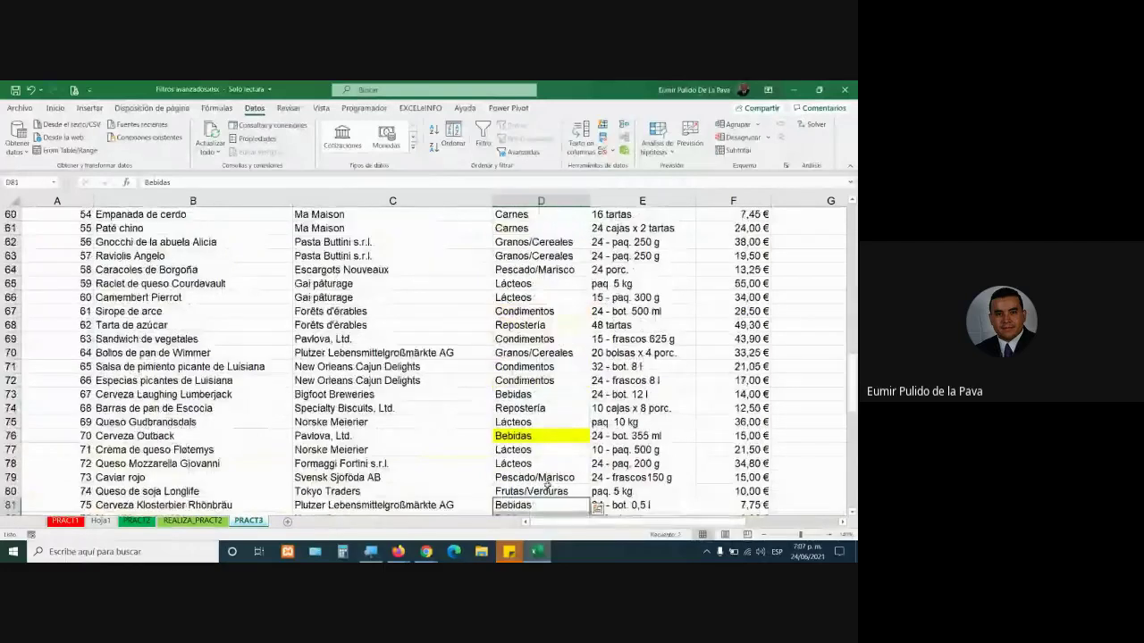
scroll(541, 464, "down", 7)
scroll(547, 488, "down", 2)
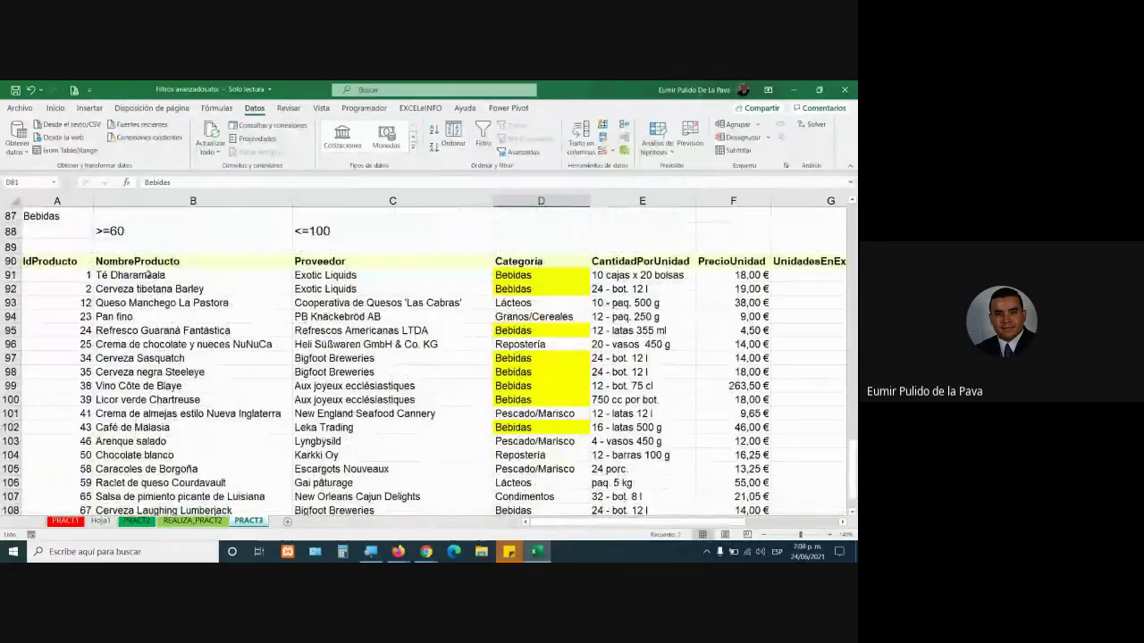
left_click(148, 275)
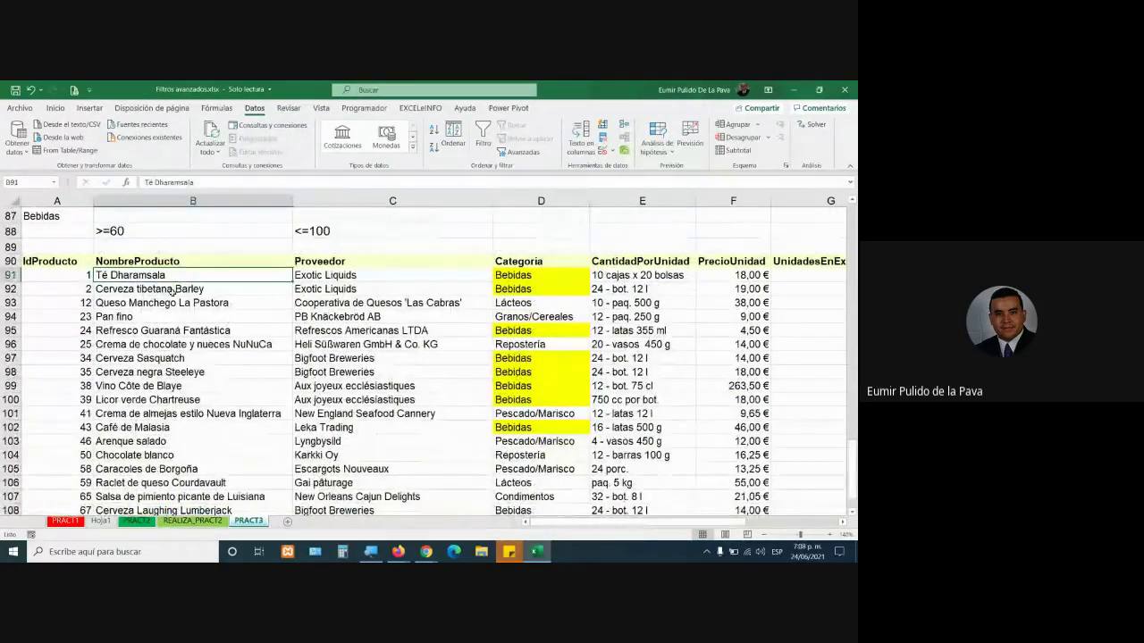
key("Down")
left_click(170, 331)
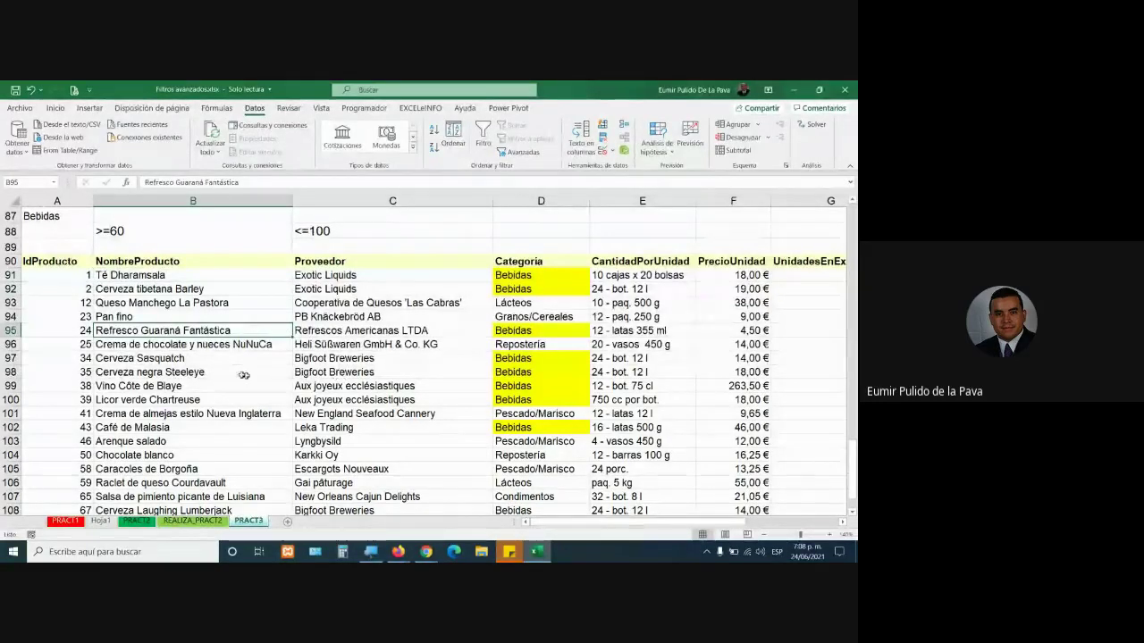
left_click(199, 364)
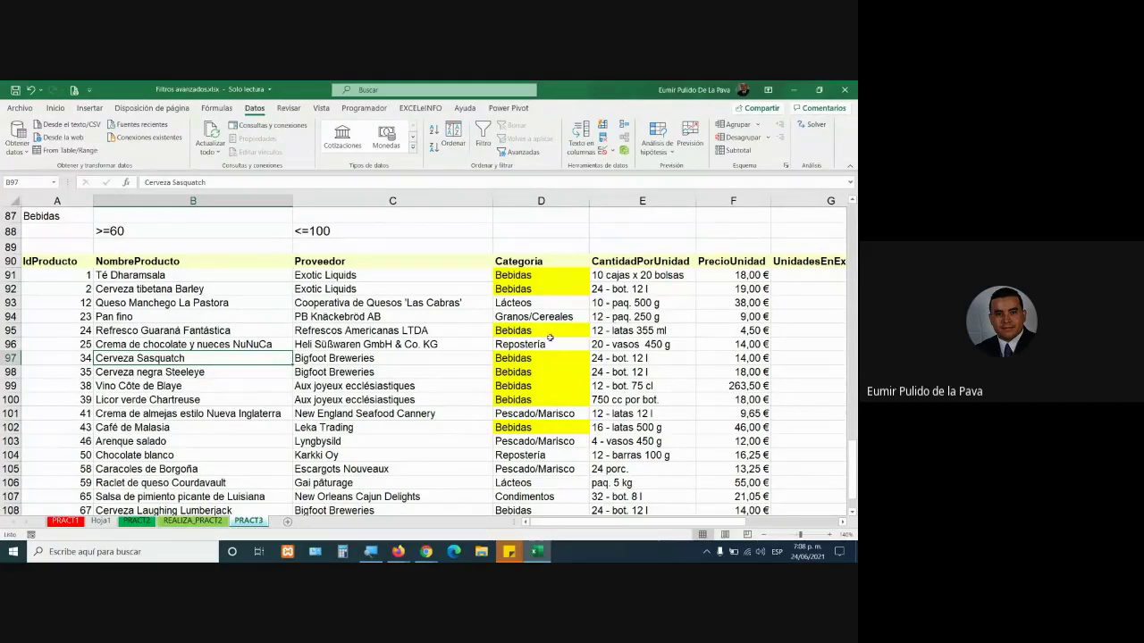
left_click_drag(224, 304, 221, 315)
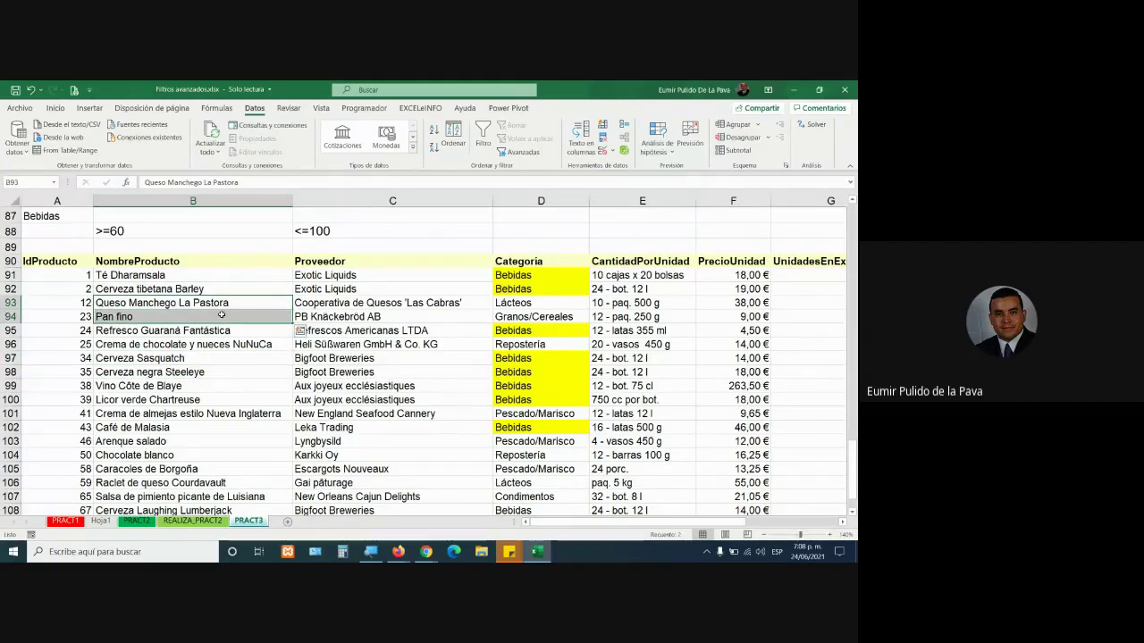
left_click_drag(524, 305, 522, 318)
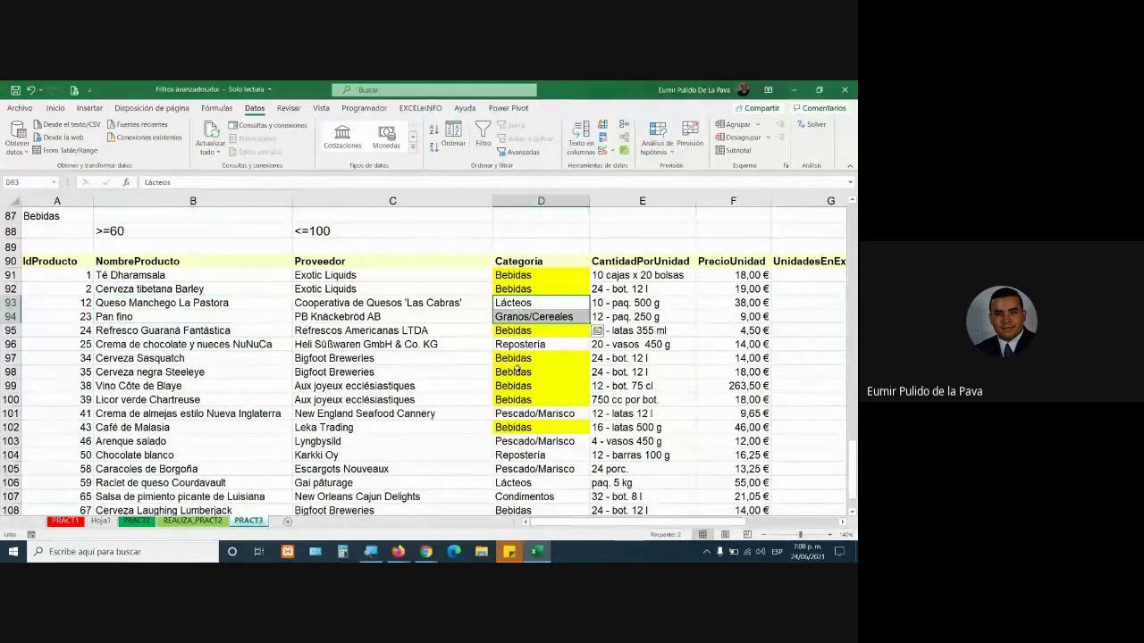
scroll(436, 413, "right", 3)
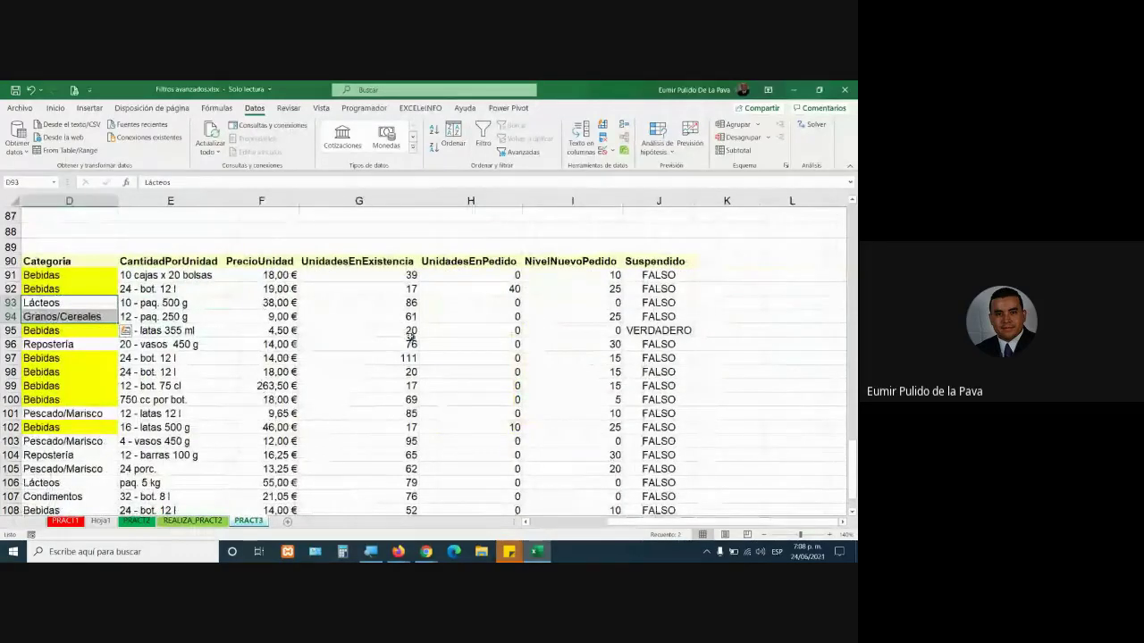
left_click_drag(372, 303, 375, 317)
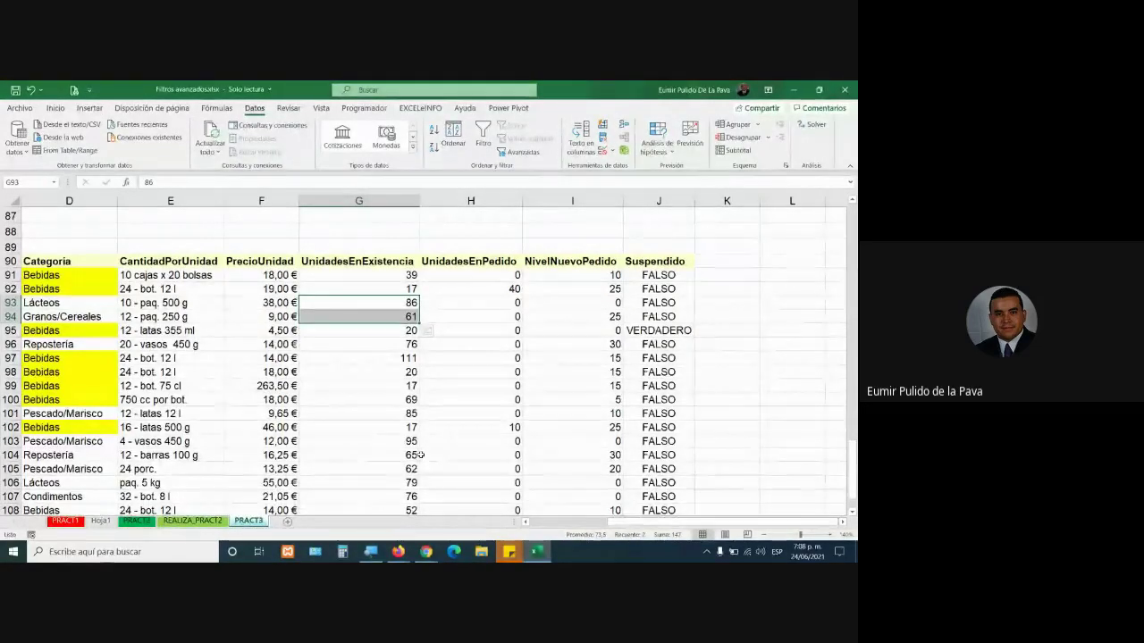
left_click_drag(382, 275, 378, 289)
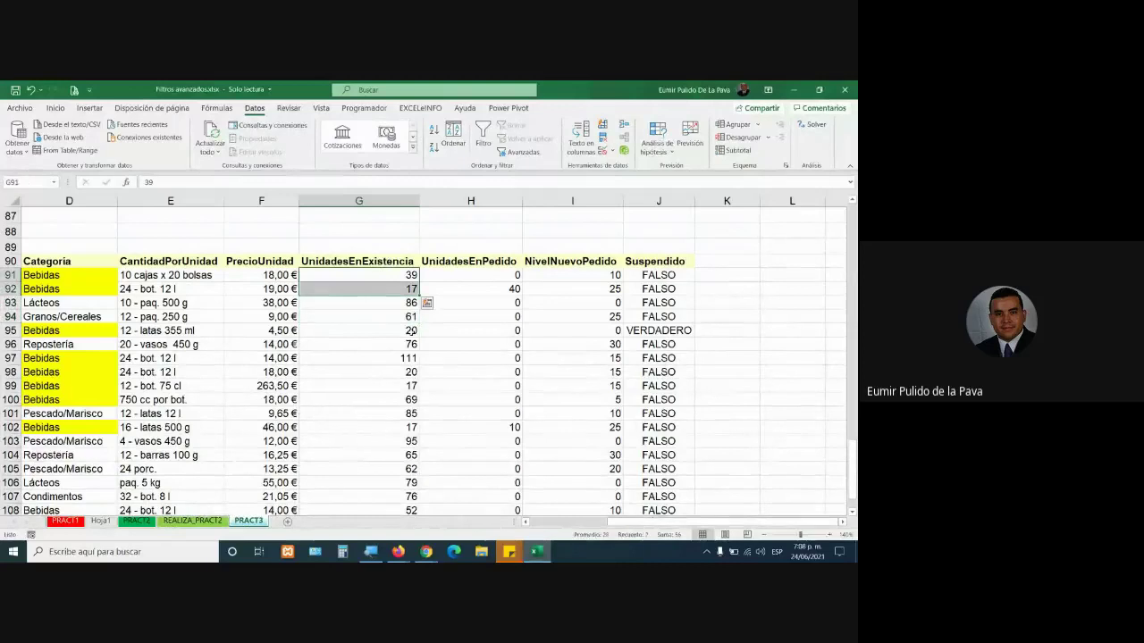
left_click_drag(630, 525, 615, 525)
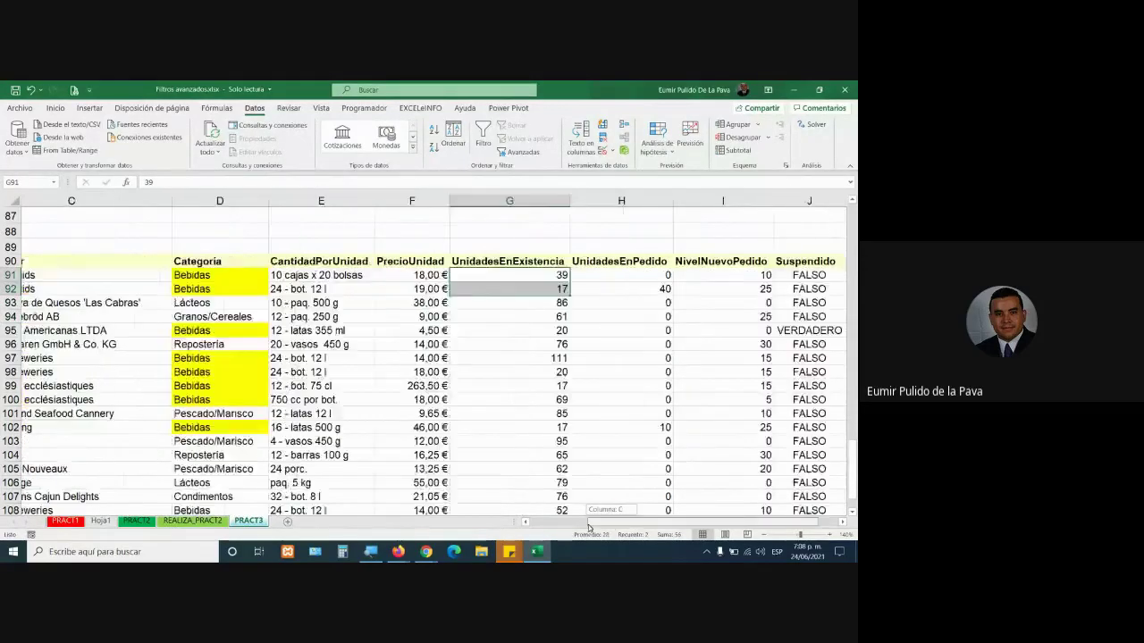
left_click_drag(279, 275, 279, 289)
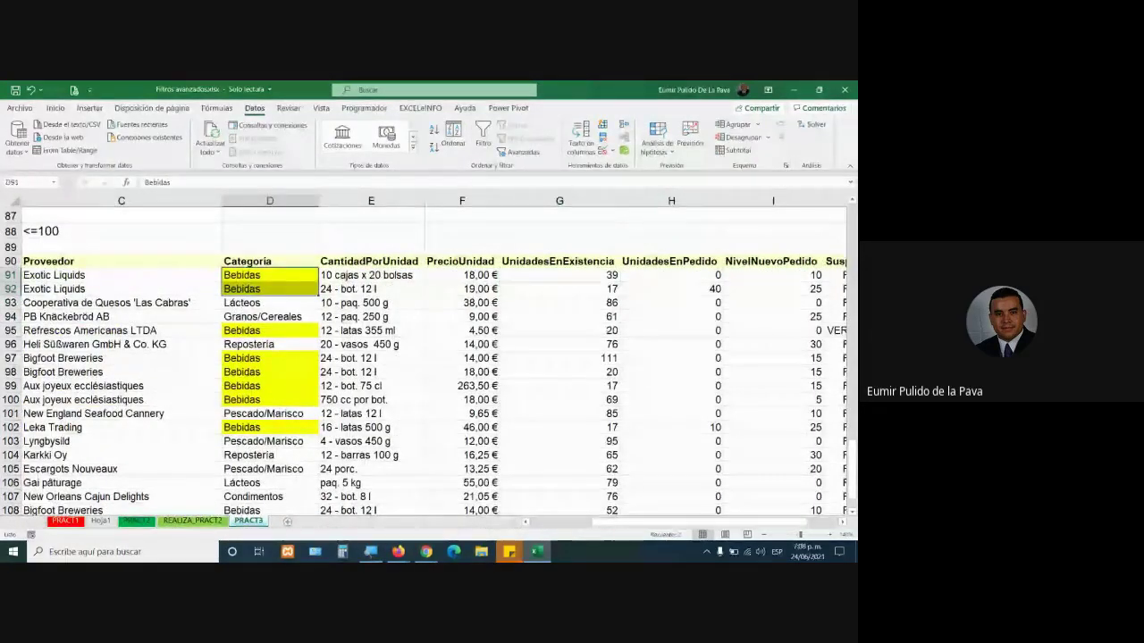
left_click_drag(559, 524, 528, 525)
scroll(54, 268, "up", 1)
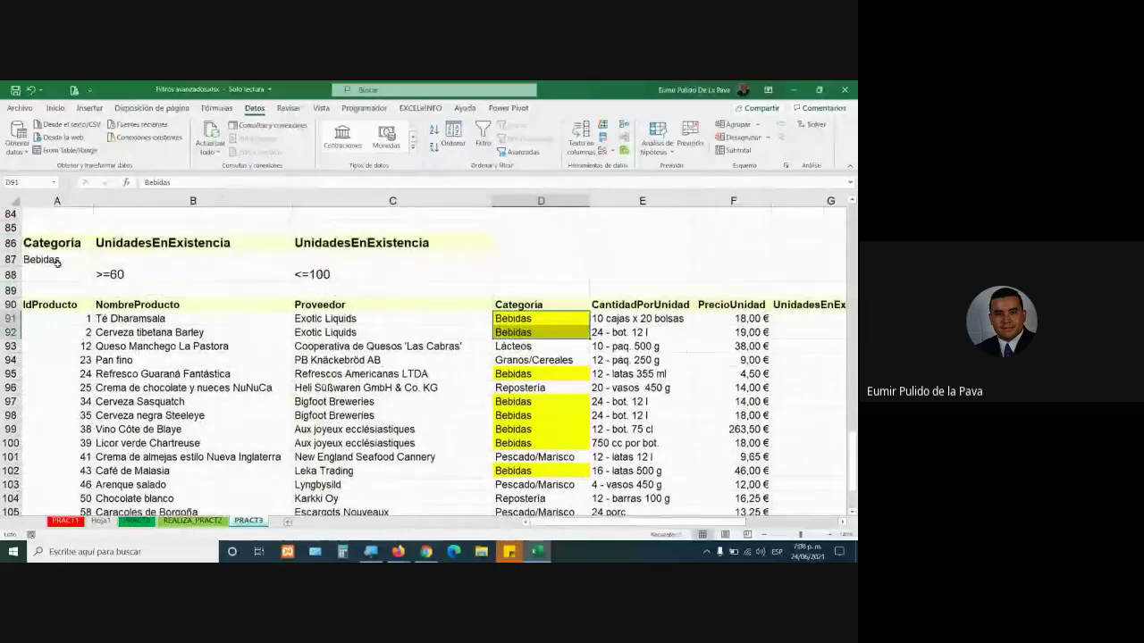
mouse_move(49, 243)
left_mouse_down()
mouse_move(55, 261)
mouse_move(394, 275)
left_mouse_up()
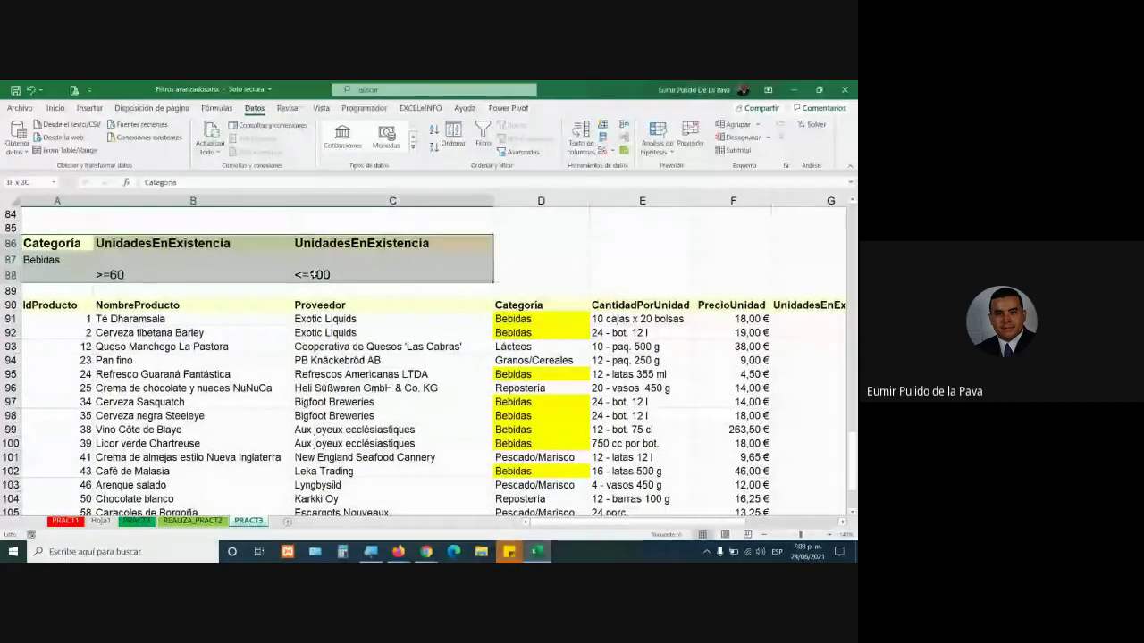
scroll(394, 466, "down", 2)
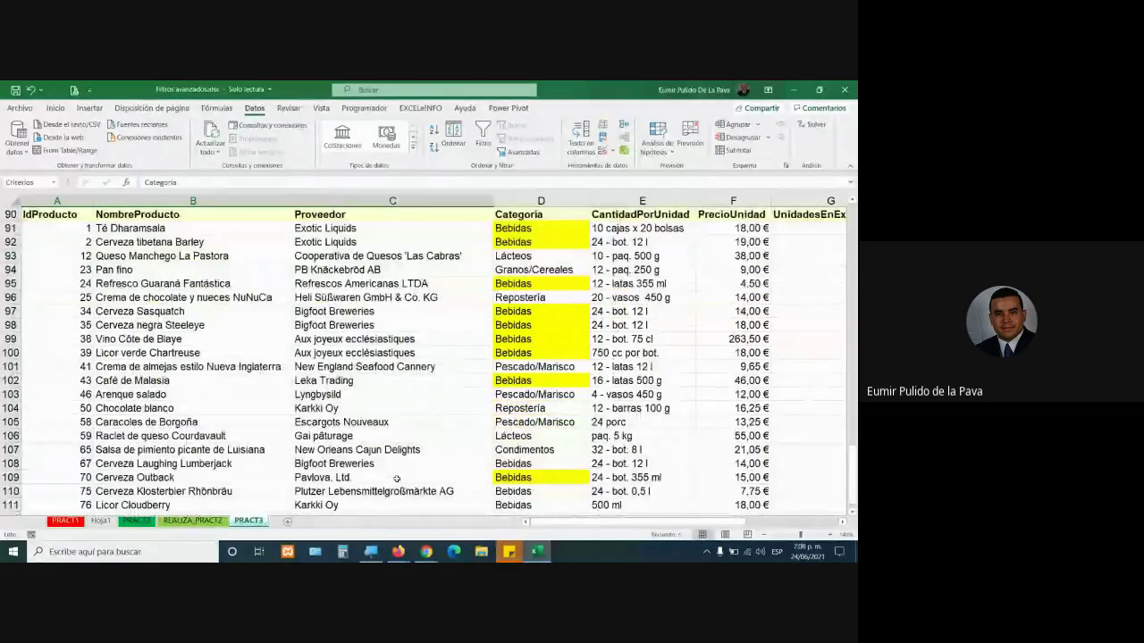
scroll(358, 402, "down", 3)
scroll(268, 313, "up", 3)
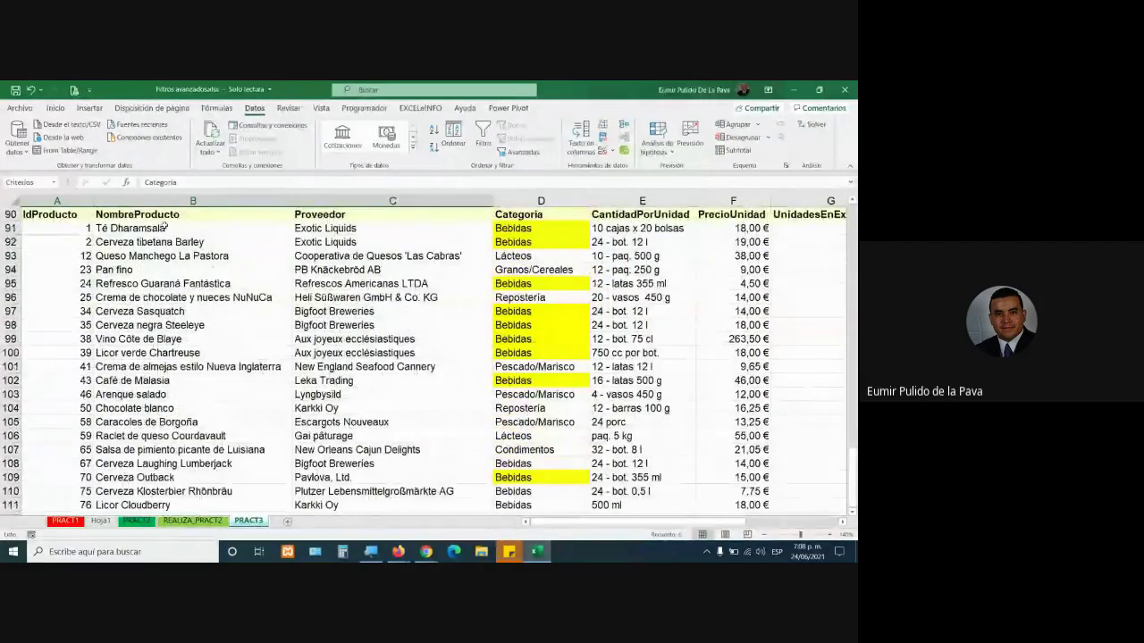
left_click_drag(164, 230, 192, 459)
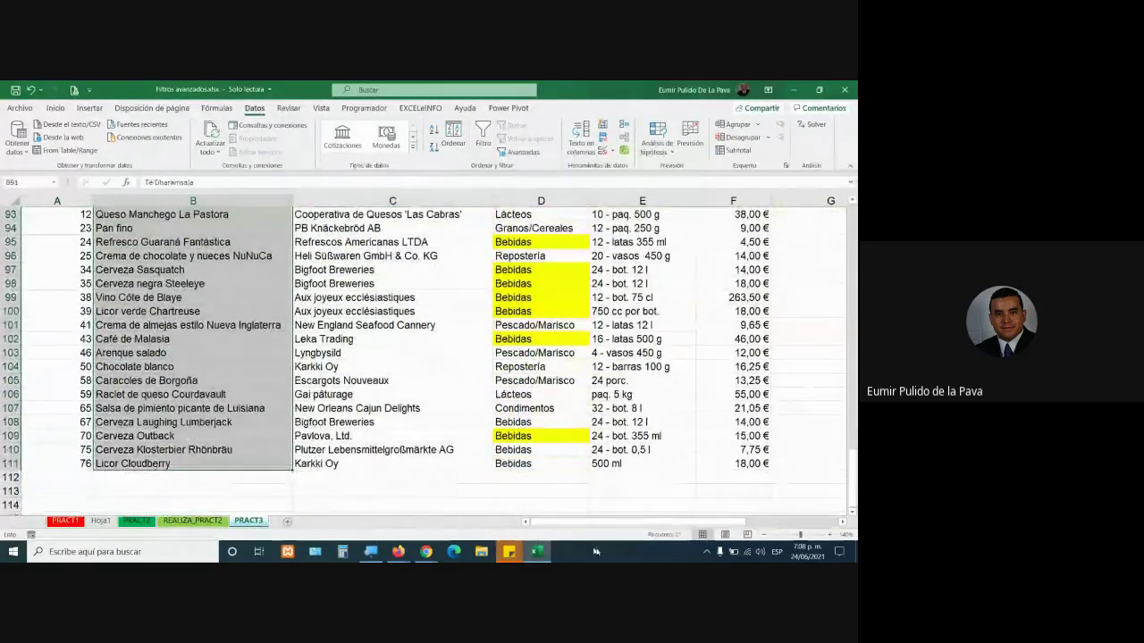
scroll(581, 425, "up", 3)
scroll(572, 429, "down", 1)
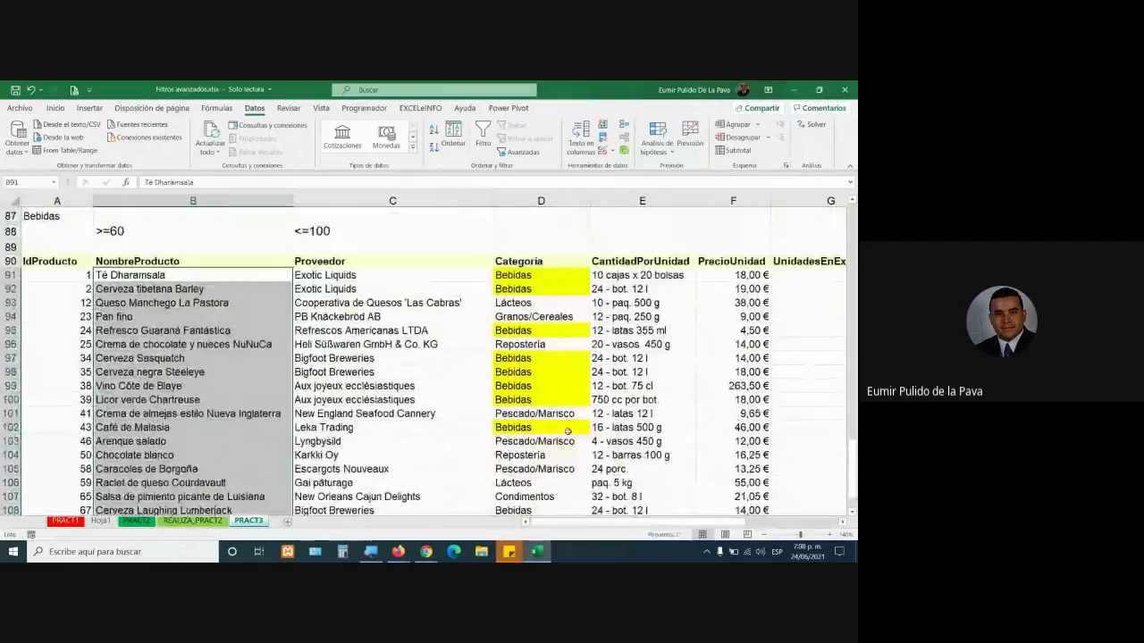
scroll(568, 433, "down", 1)
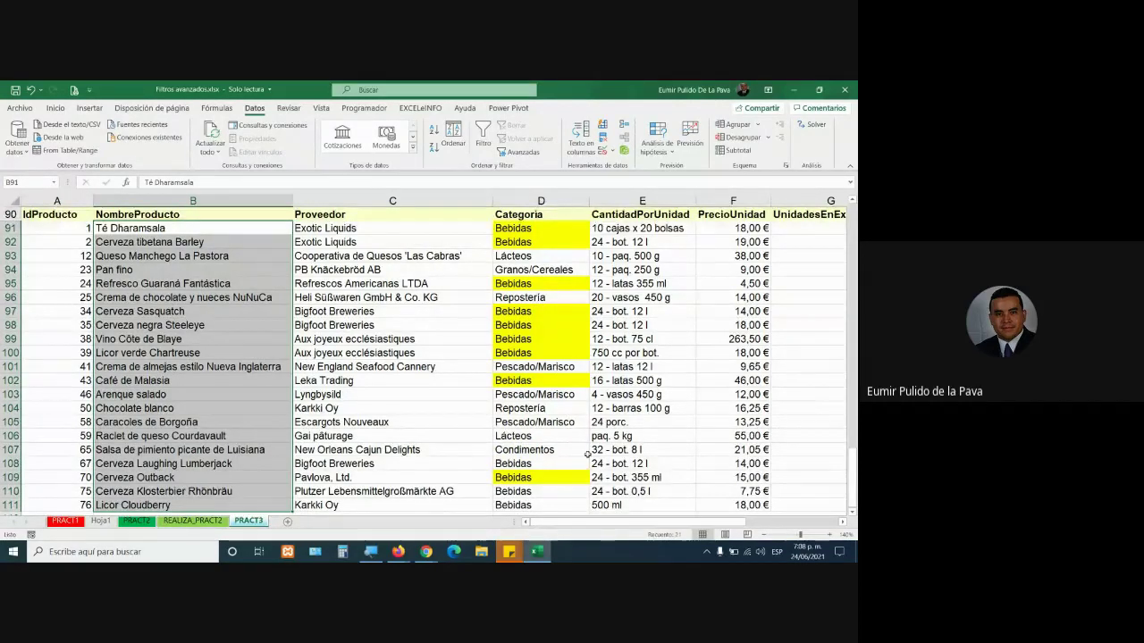
scroll(585, 452, "down", 2)
scroll(590, 442, "up", 4)
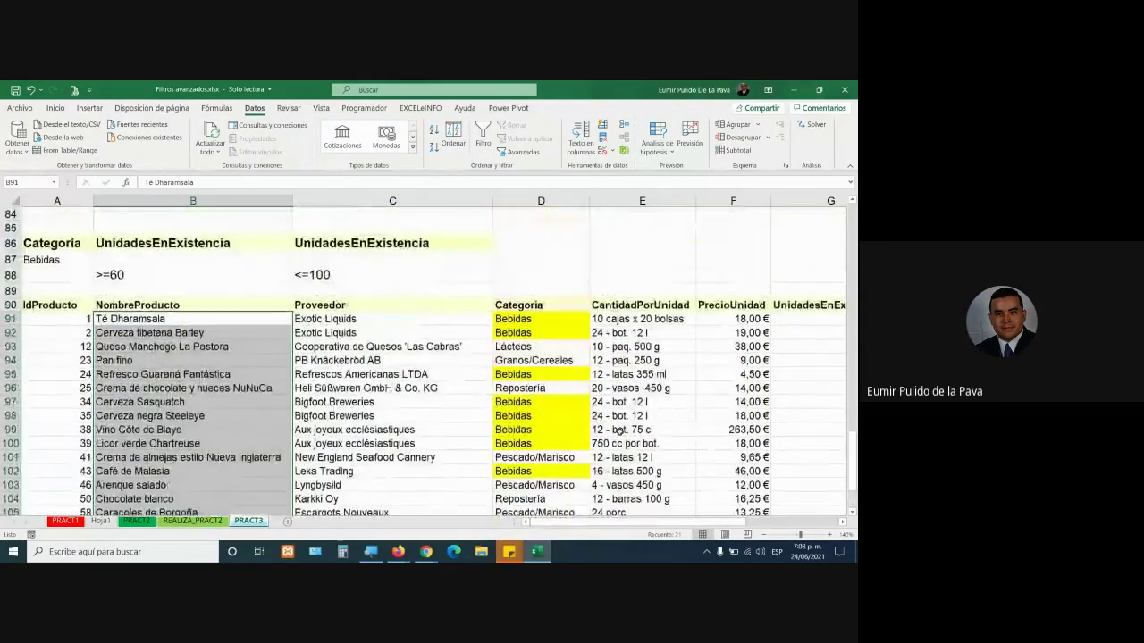
scroll(619, 432, "down", 1)
scroll(620, 432, "up", 1)
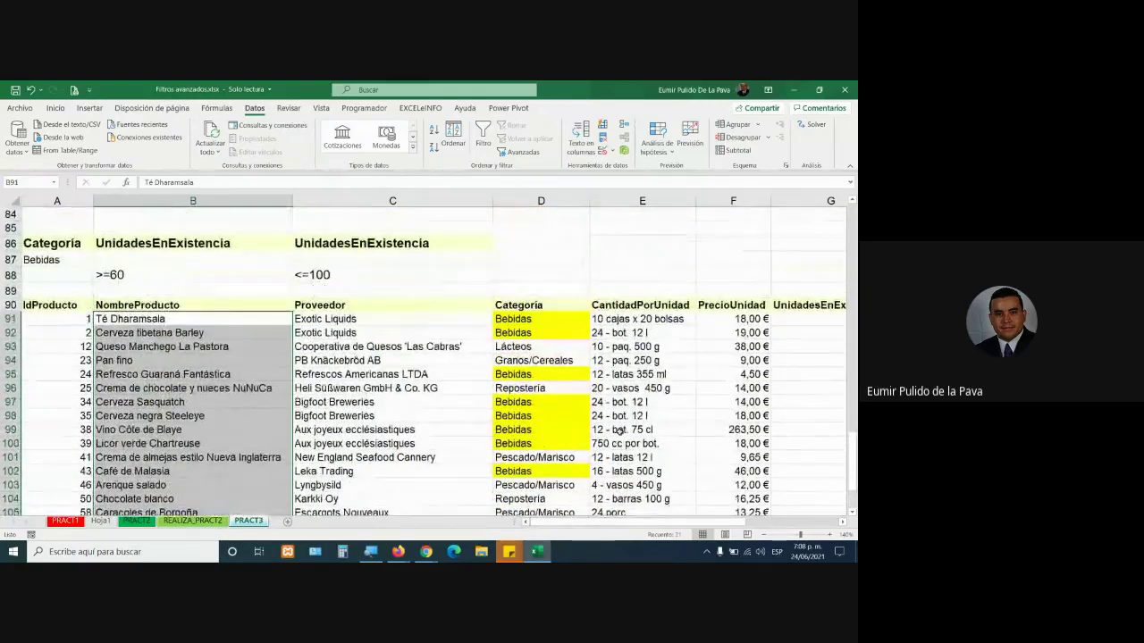
scroll(362, 342, "up", 5)
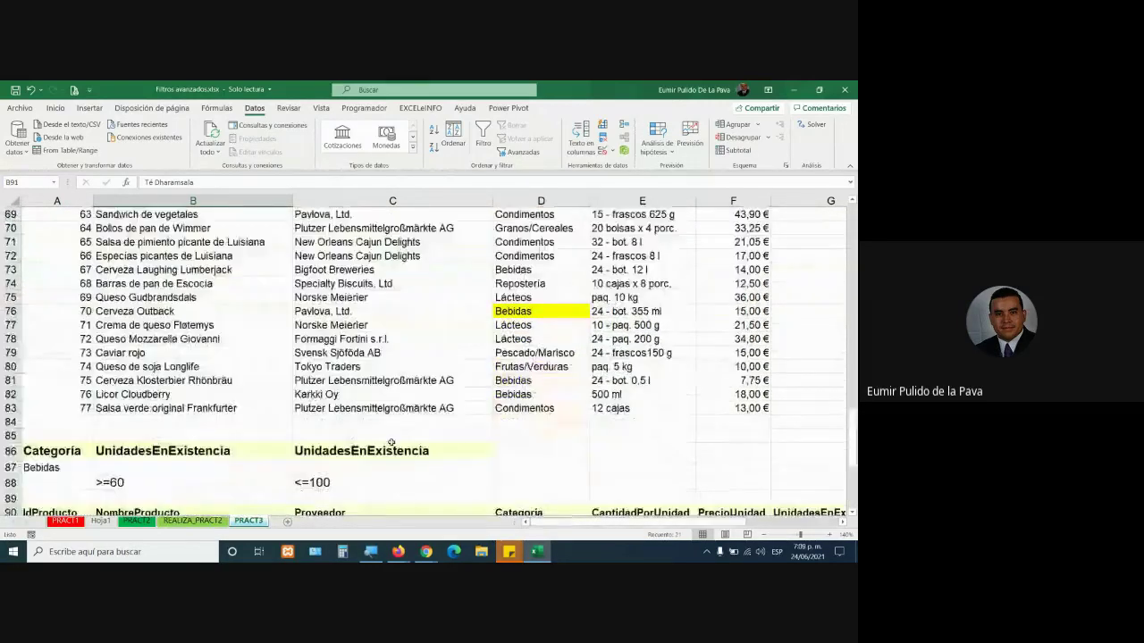
scroll(362, 341, "up", 10)
scroll(362, 341, "up", 12)
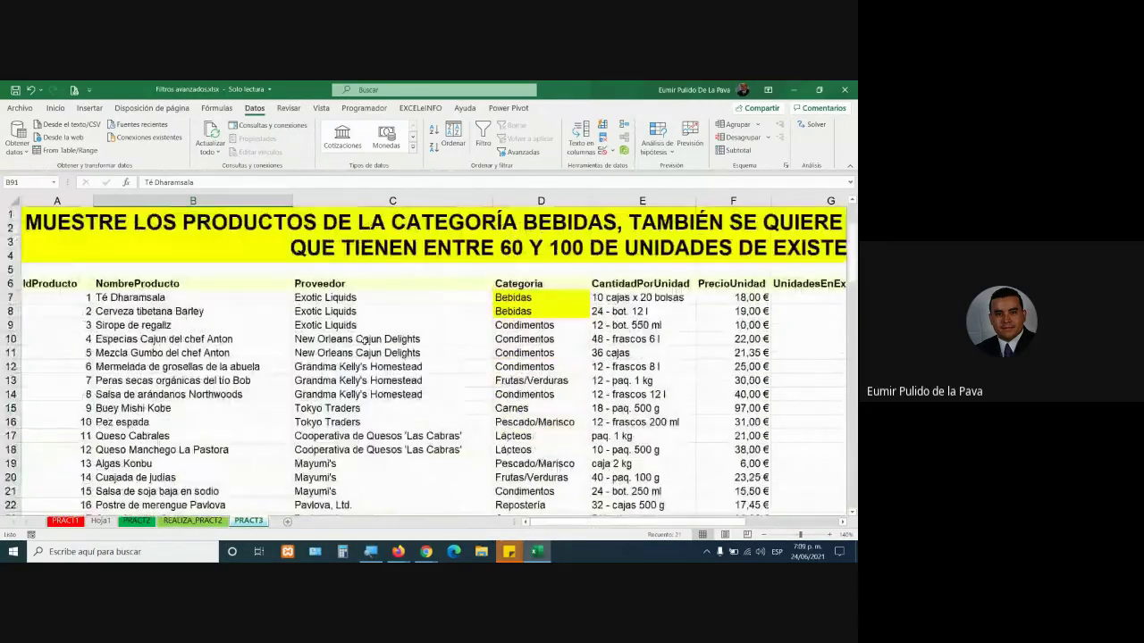
left_click(348, 285)
scroll(358, 421, "down", 7)
scroll(358, 420, "down", 8)
scroll(357, 420, "down", 12)
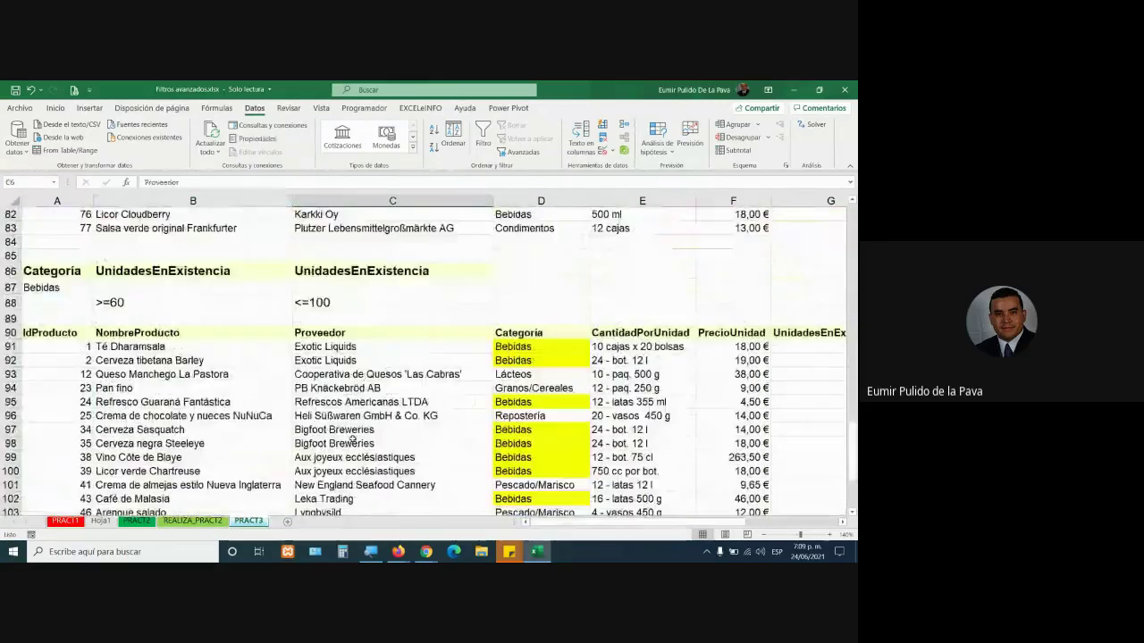
scroll(353, 403, "down", 1)
Step: Delete the copied filter results in rows 90–111
left_click(13, 291)
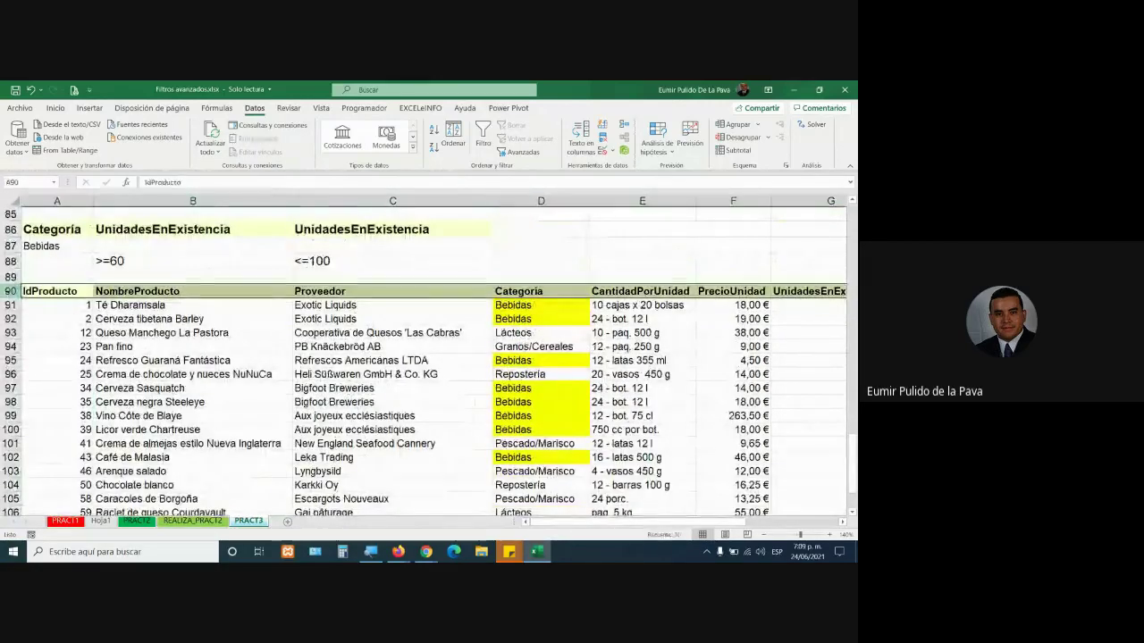
key("ctrl+shift+Down")
key("Delete")
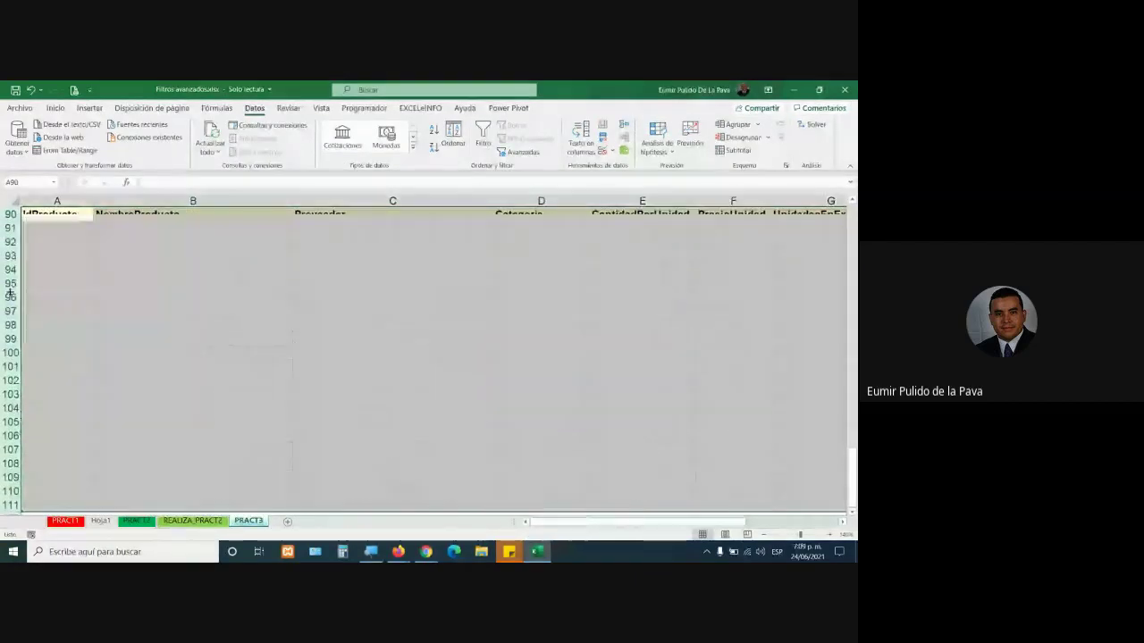
scroll(235, 317, "up", 8)
scroll(235, 318, "down", 3)
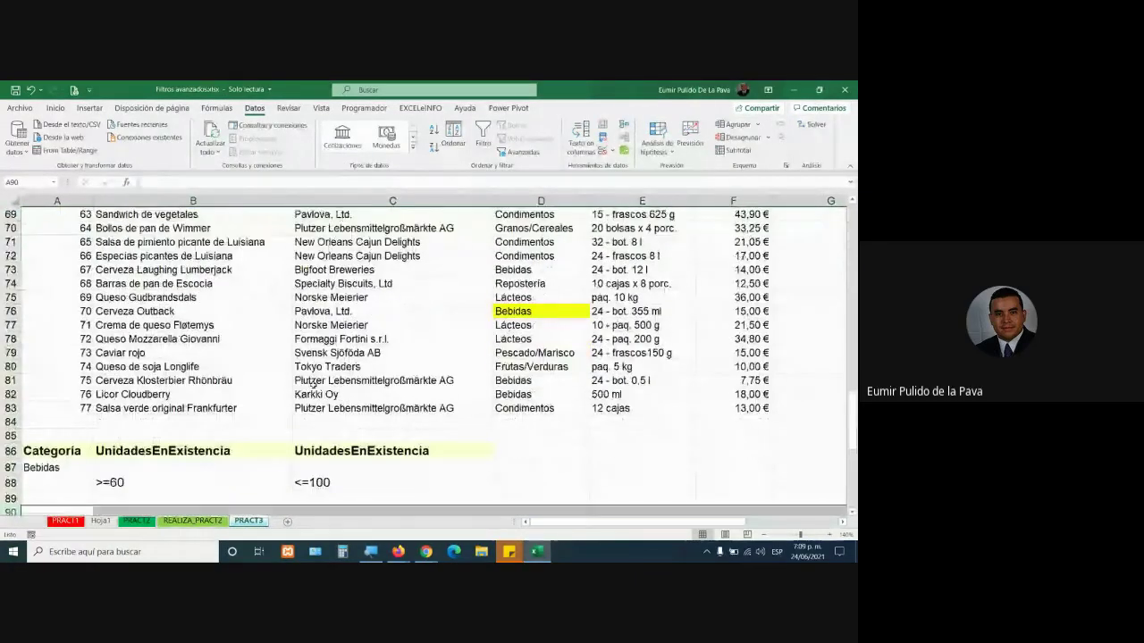
Step: Rerun the advanced filter on the product list in place using criteria A86:C88
left_click(357, 353)
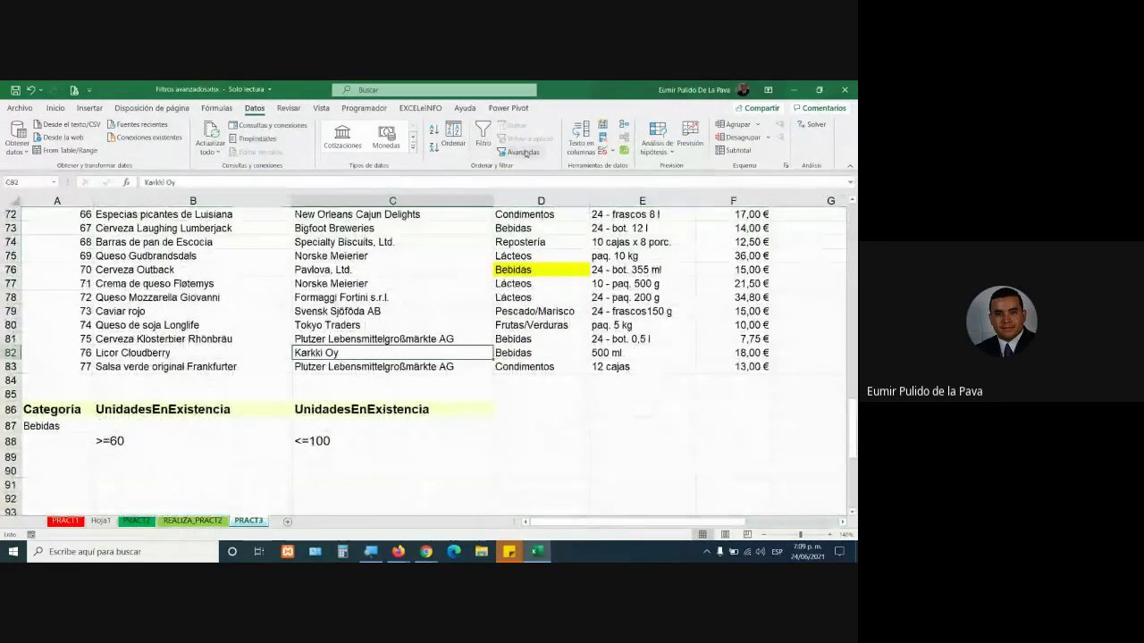
left_click(519, 152)
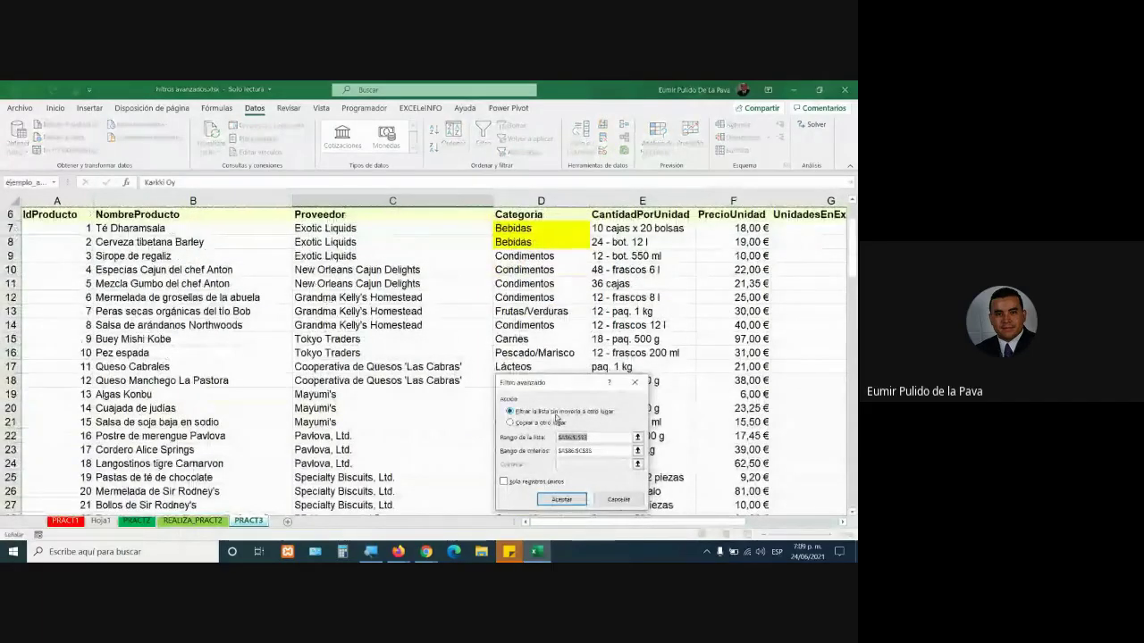
scroll(427, 430, "down", 2)
scroll(428, 430, "down", 2)
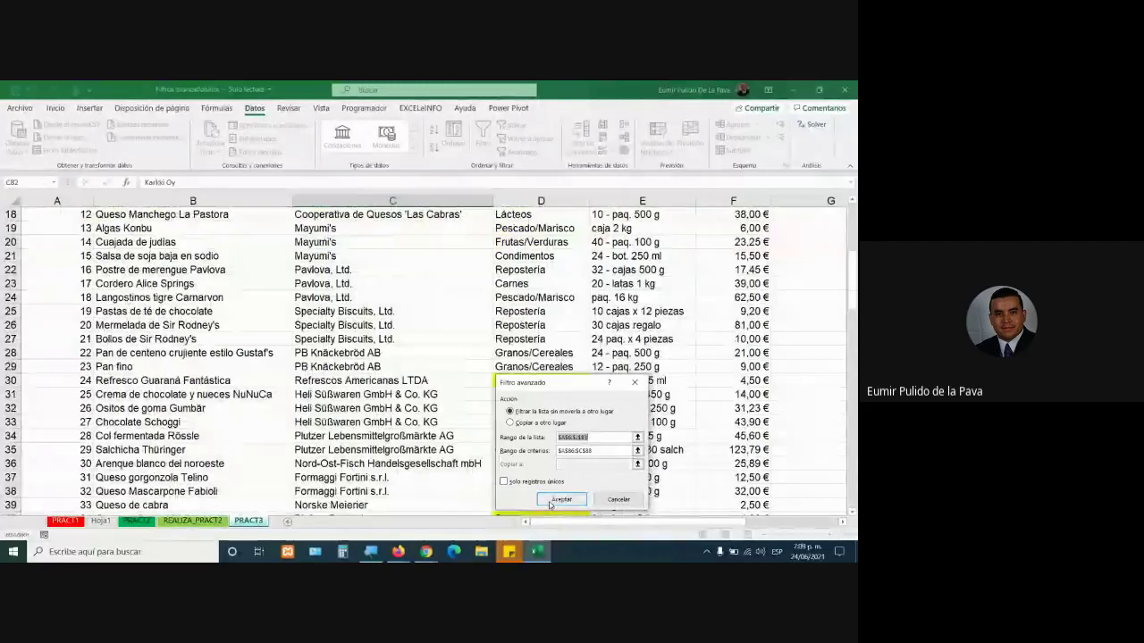
left_click(552, 502)
scroll(416, 394, "down", 4)
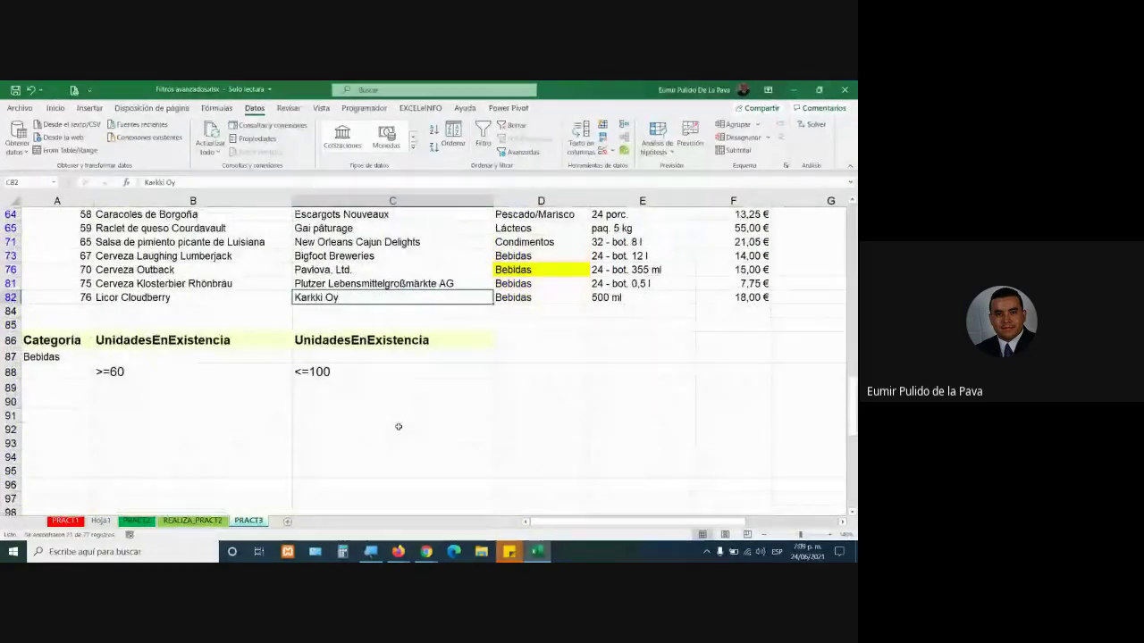
scroll(396, 426, "up", 3)
scroll(109, 317, "up", 4)
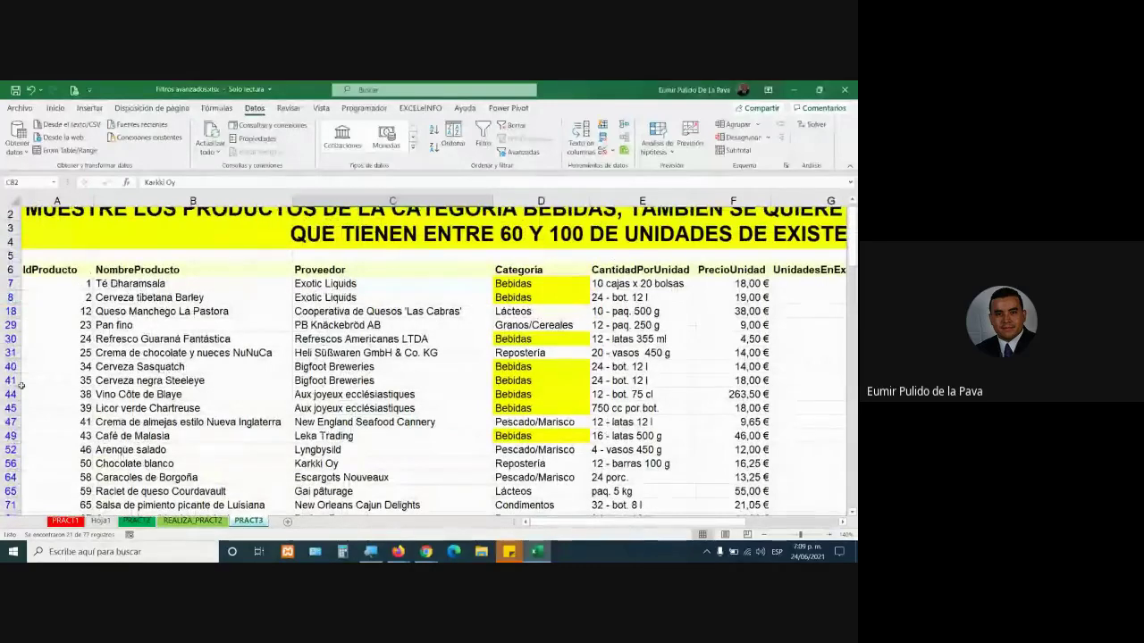
scroll(20, 385, "down", 3)
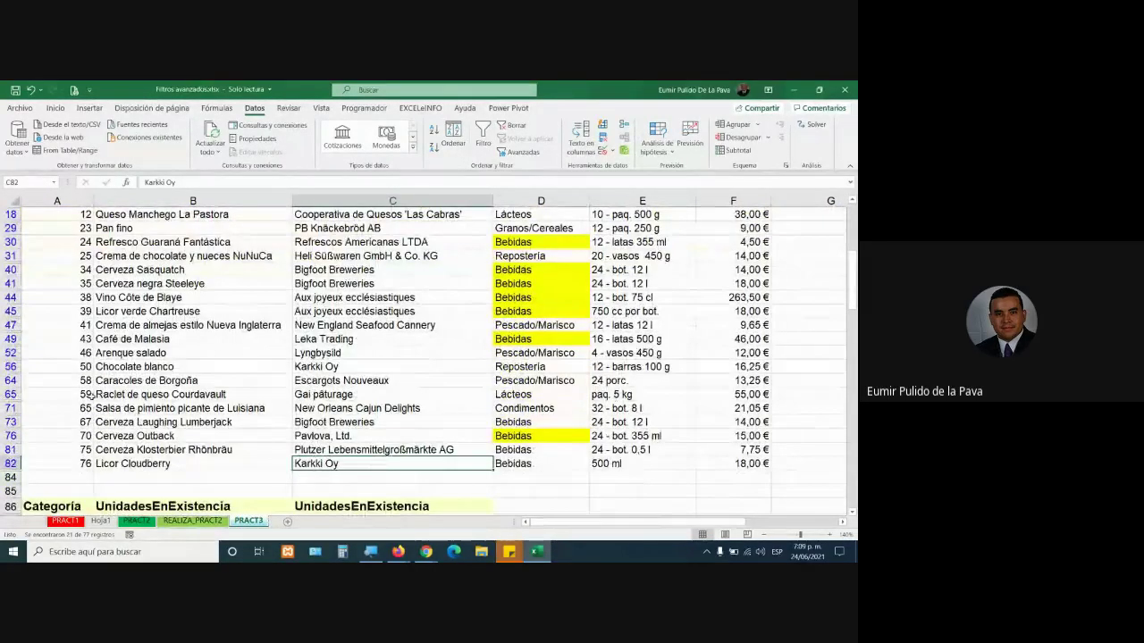
scroll(90, 396, "up", 3)
scroll(90, 396, "up", 1)
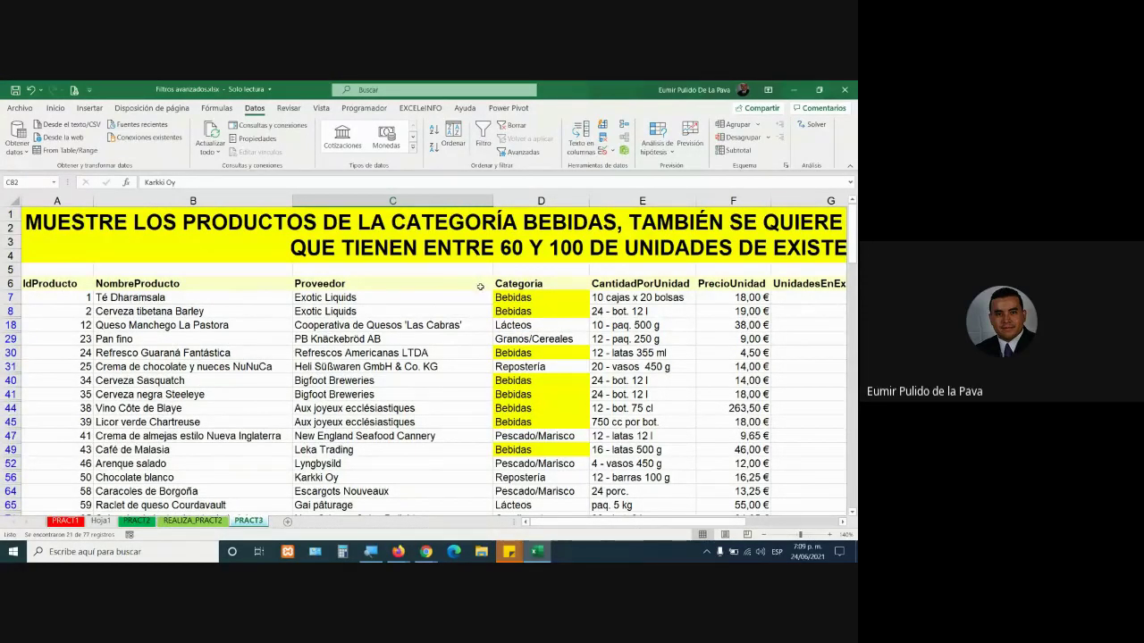
scroll(449, 323, "down", 1)
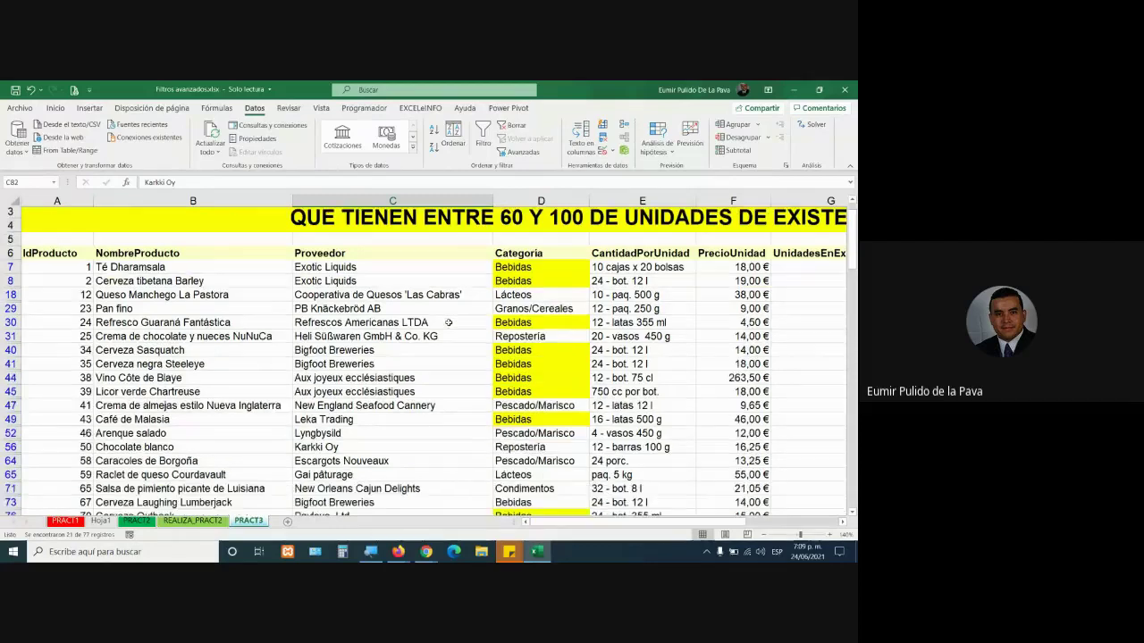
scroll(448, 323, "down", 1)
scroll(100, 314, "up", 2)
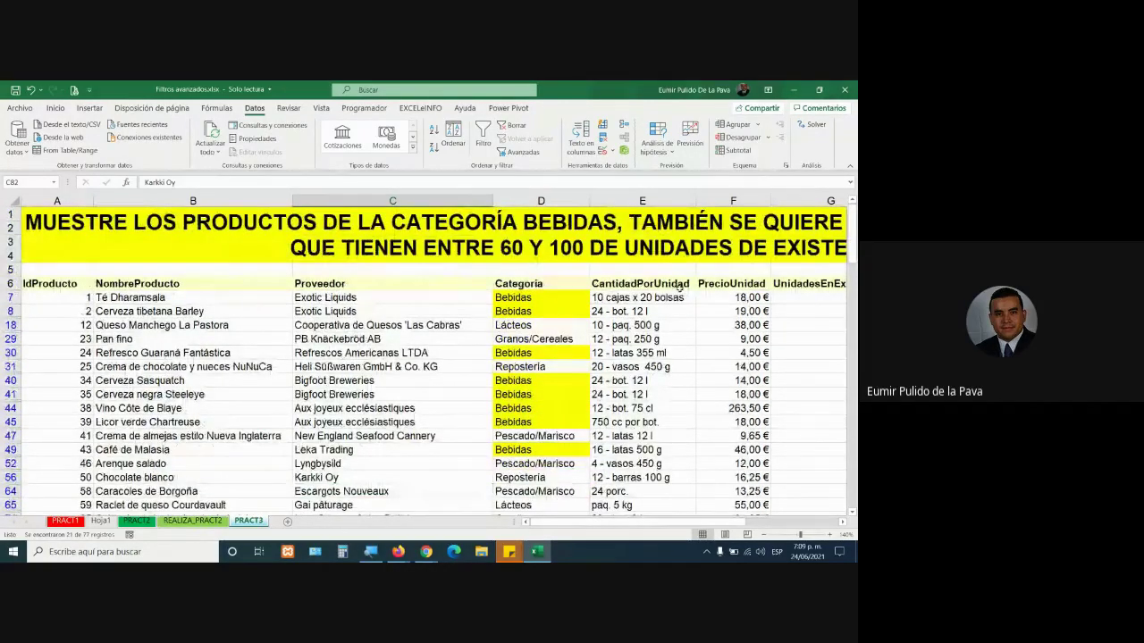
scroll(365, 390, "down", 2)
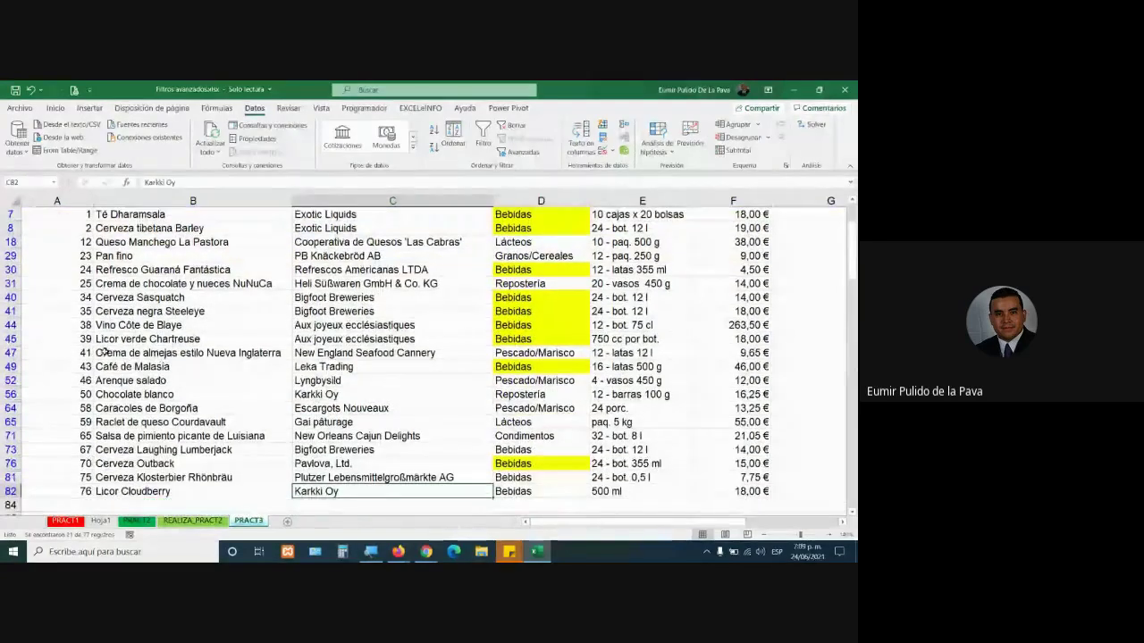
scroll(107, 402, "down", 2)
scroll(115, 457, "down", 2)
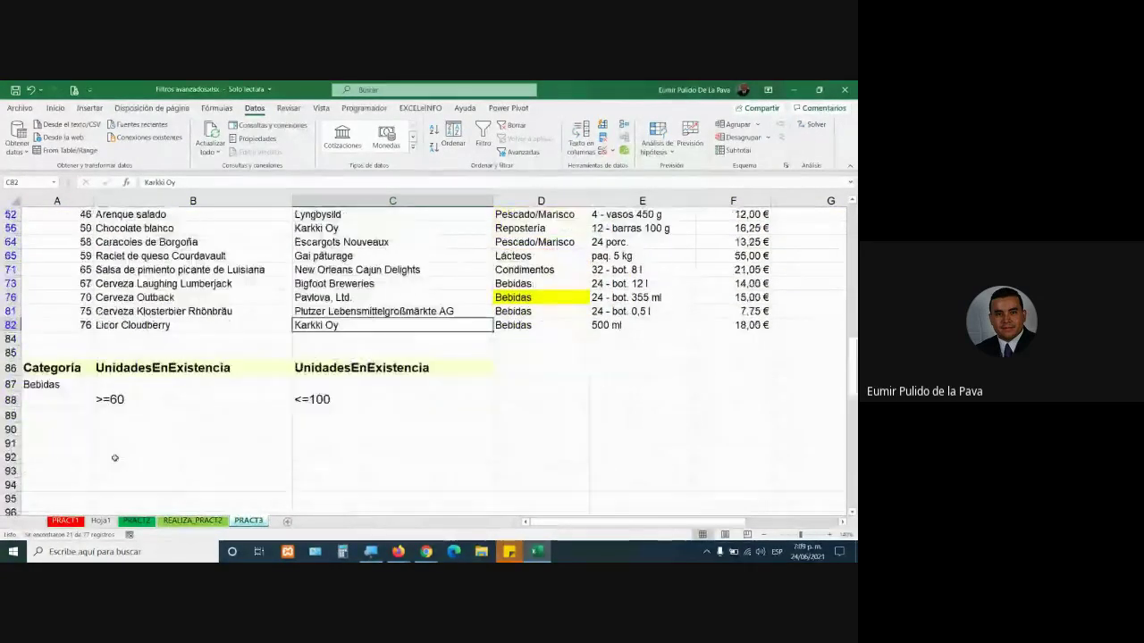
scroll(114, 457, "up", 3)
scroll(114, 457, "up", 3)
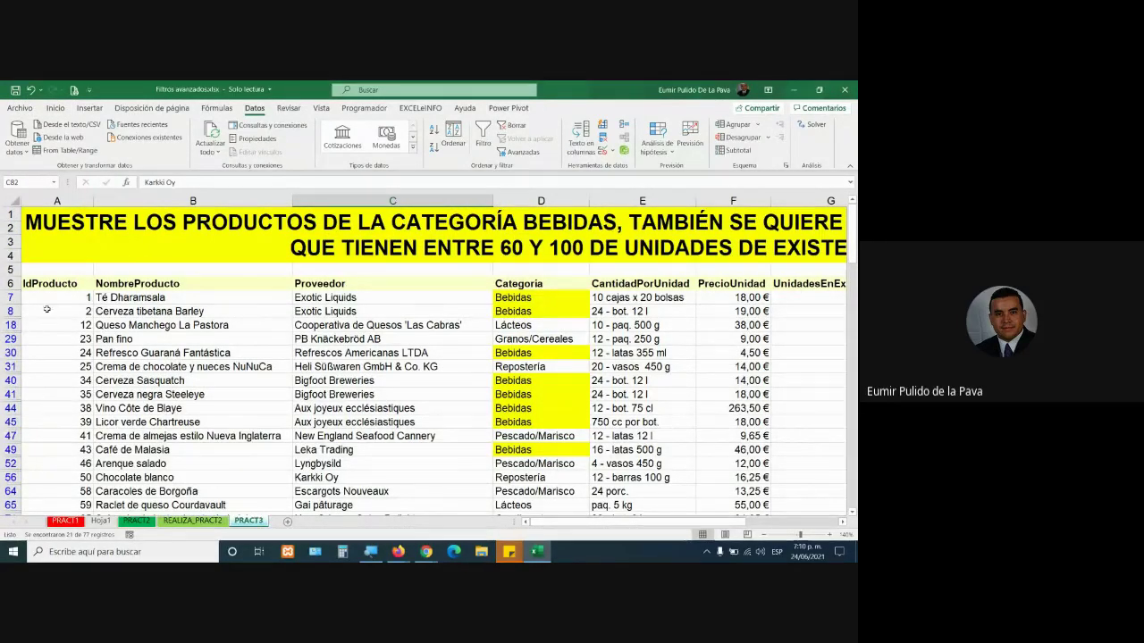
scroll(385, 413, "down", 1)
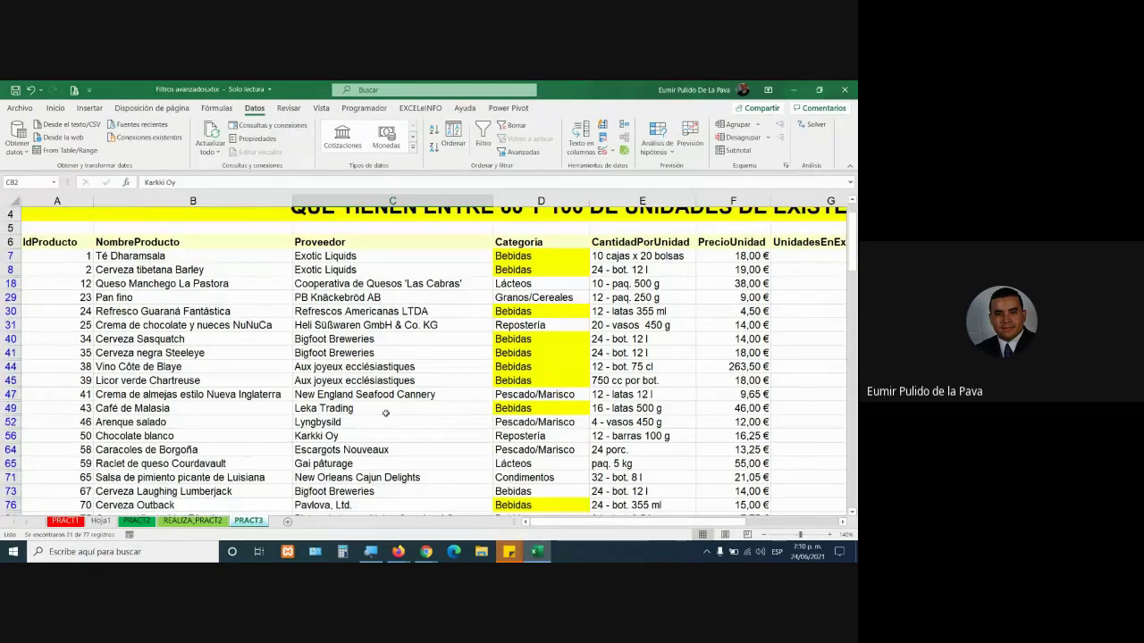
left_click(263, 286)
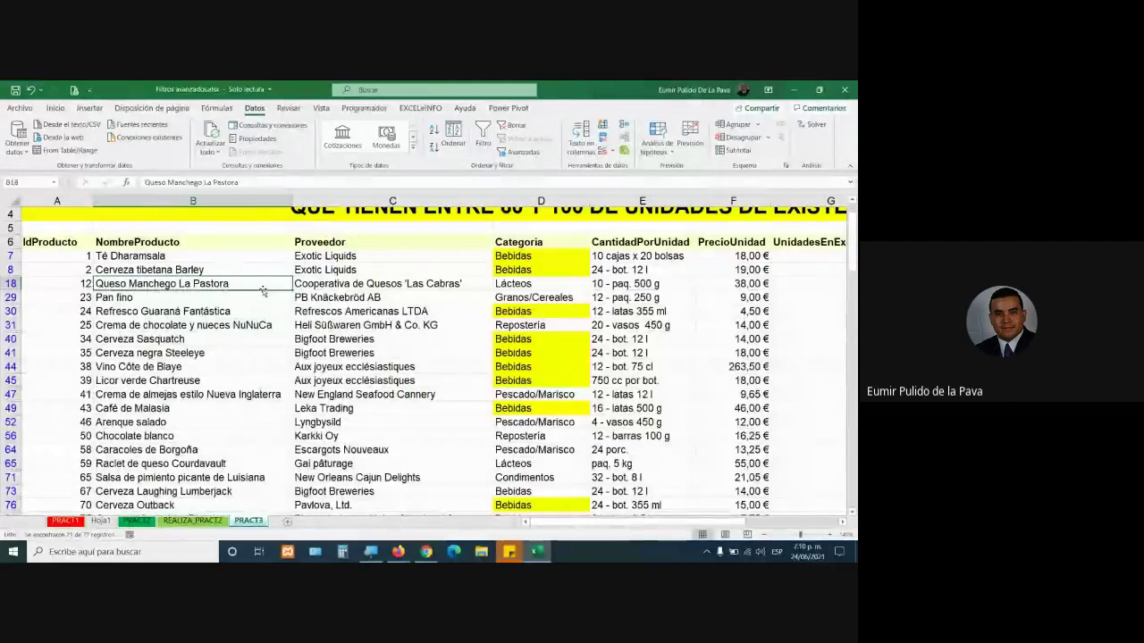
mouse_move(426, 551)
left_click(483, 483)
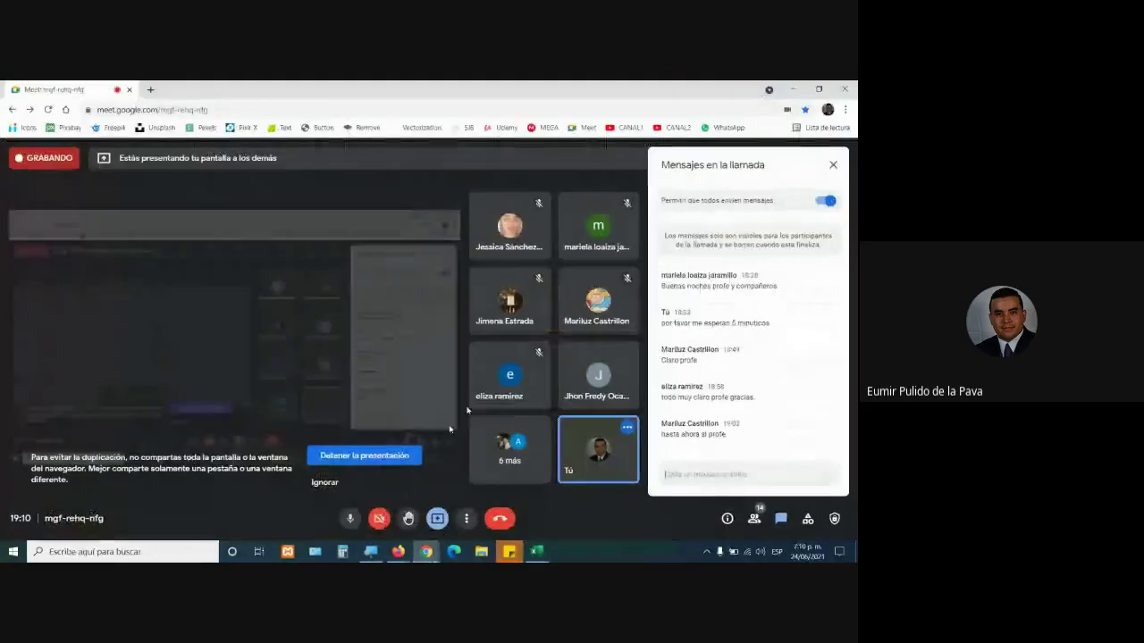
left_click(539, 553)
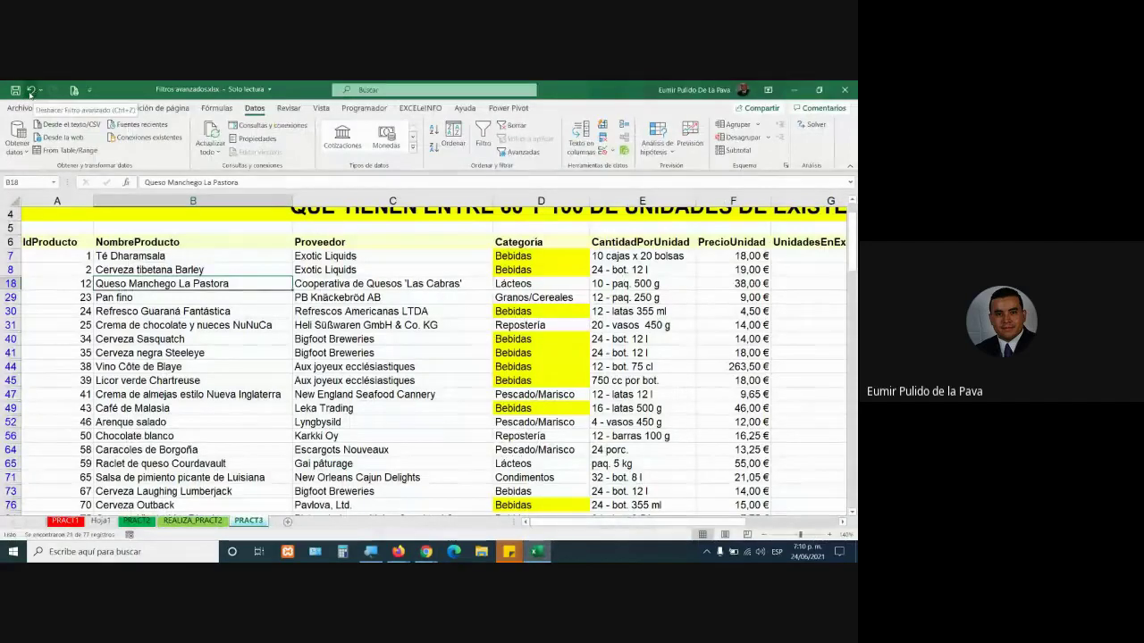
Step: Undo and redo the filter, then remove it with Borrar
left_click(31, 91)
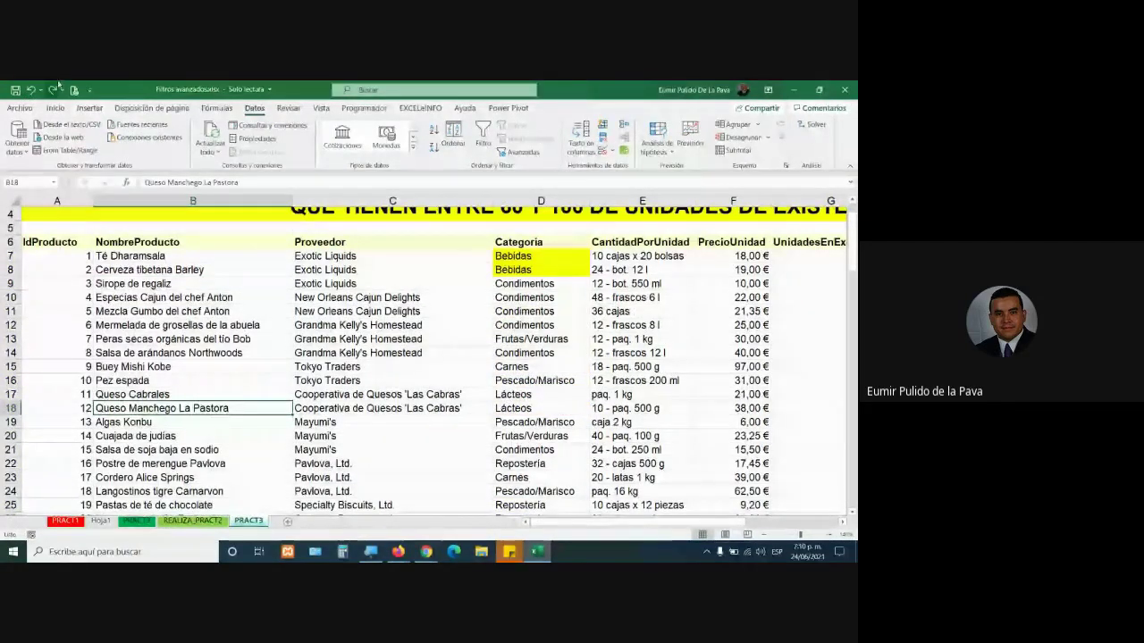
left_click(52, 91)
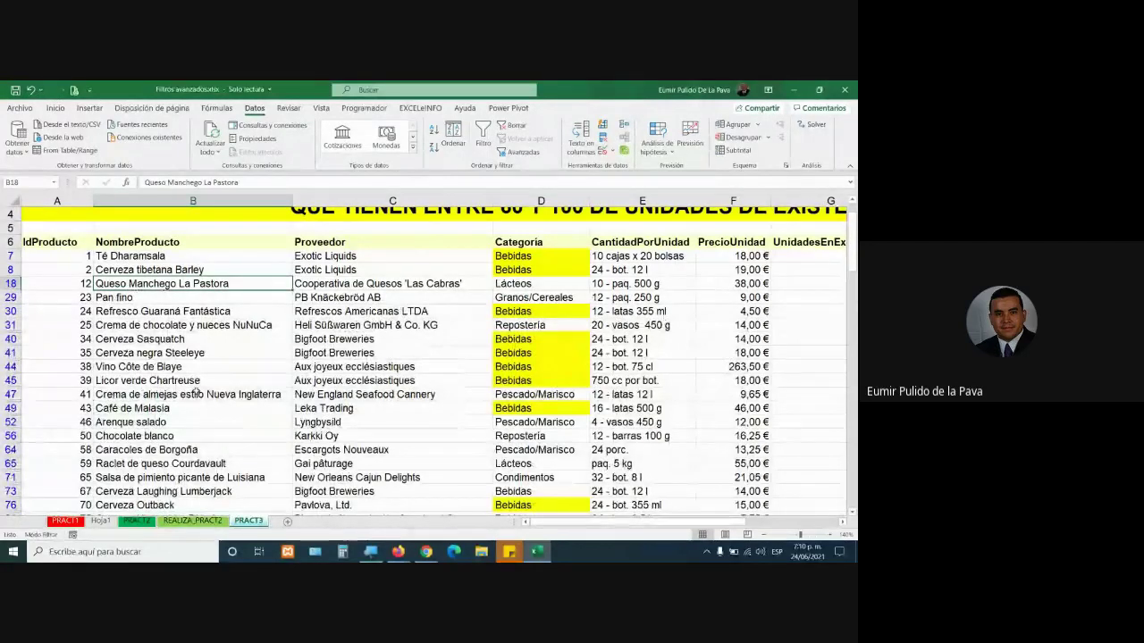
scroll(202, 430, "down", 2)
scroll(202, 430, "up", 3)
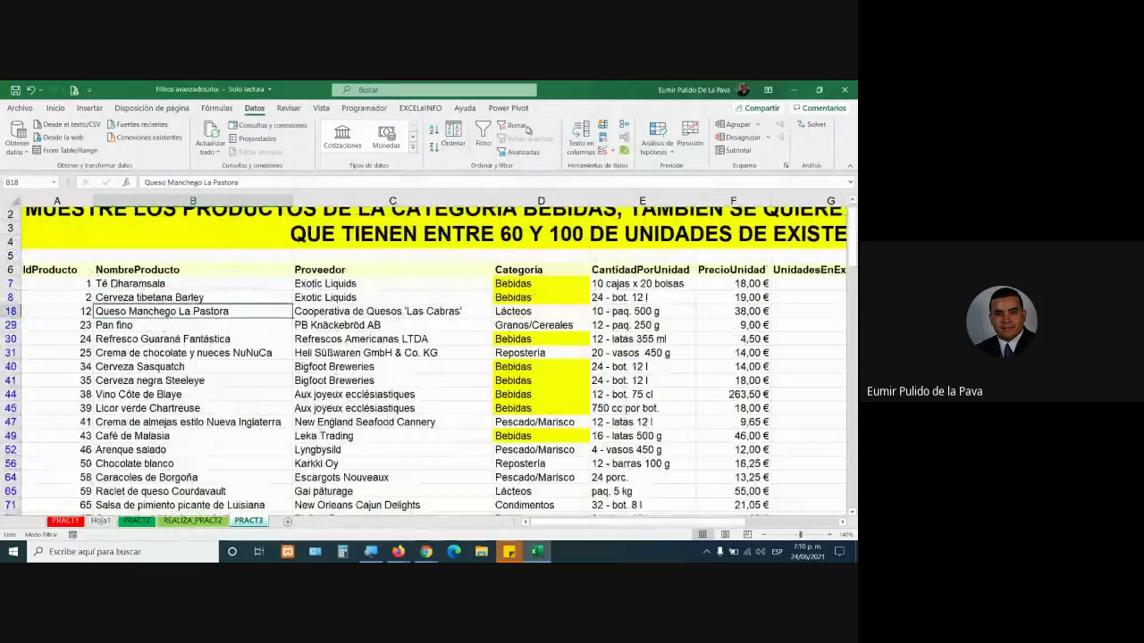
left_click(517, 128)
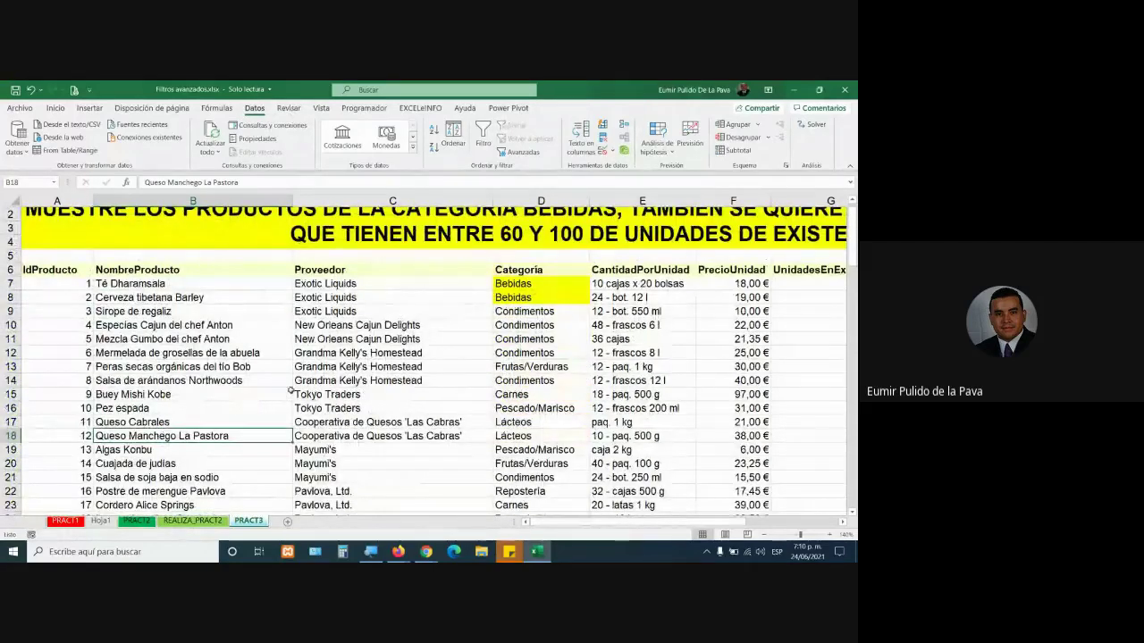
Step: Review all 77 products and the criteria rows 86–88, then select the NombreProducto heading
scroll(286, 395, "down", 4)
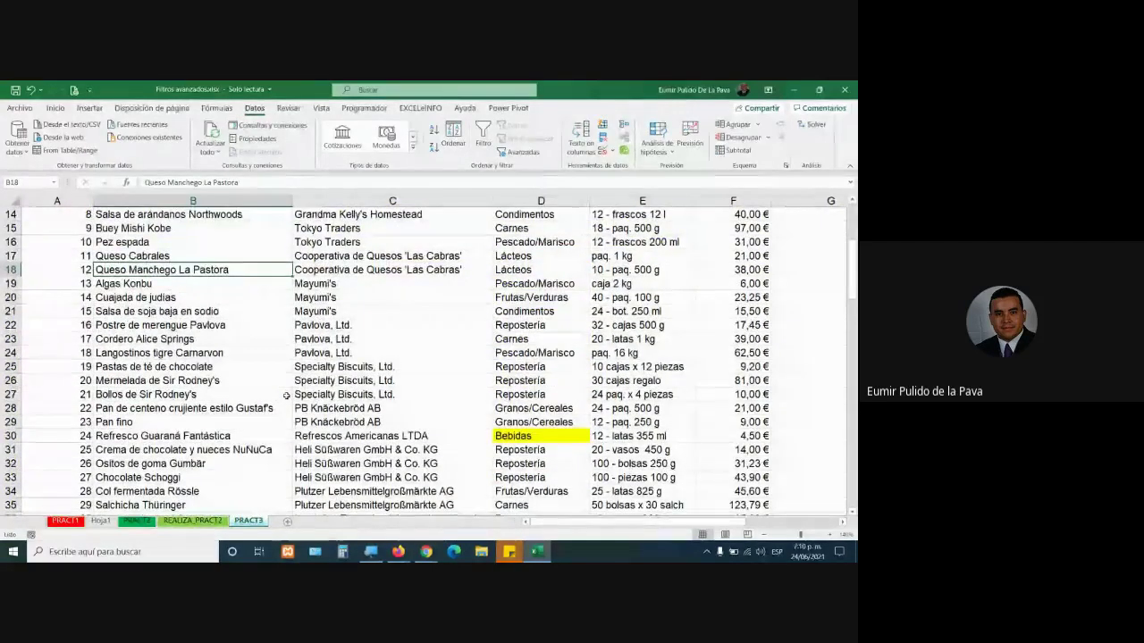
scroll(283, 402, "down", 4)
scroll(283, 403, "down", 5)
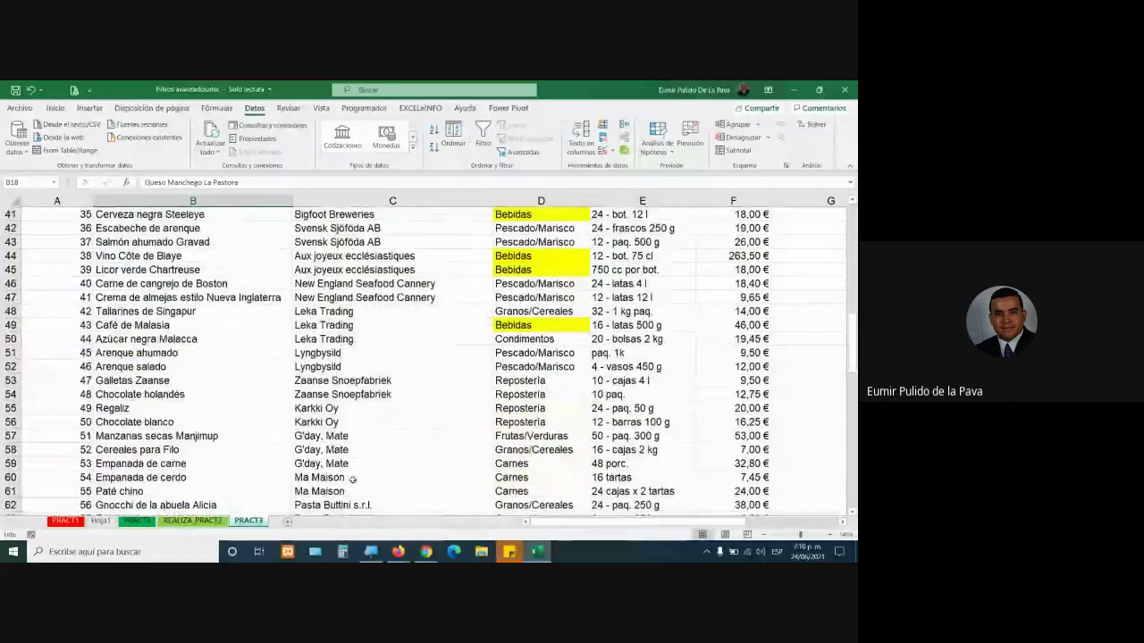
scroll(392, 409, "down", 4)
scroll(393, 409, "down", 6)
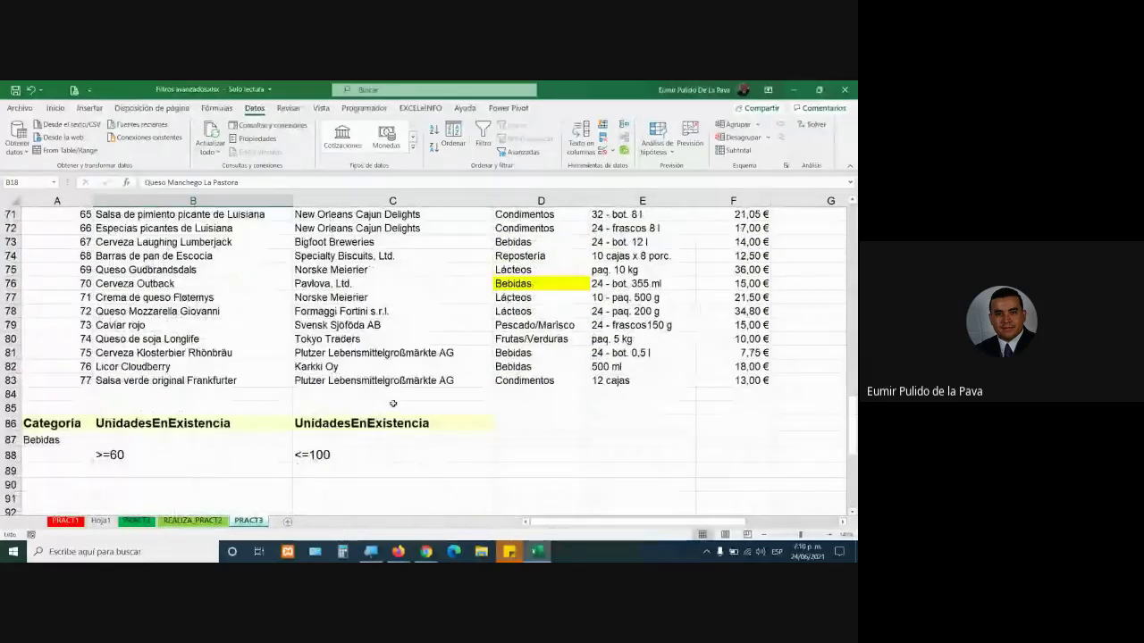
scroll(393, 409, "up", 7)
scroll(393, 404, "up", 1)
scroll(393, 404, "up", 15)
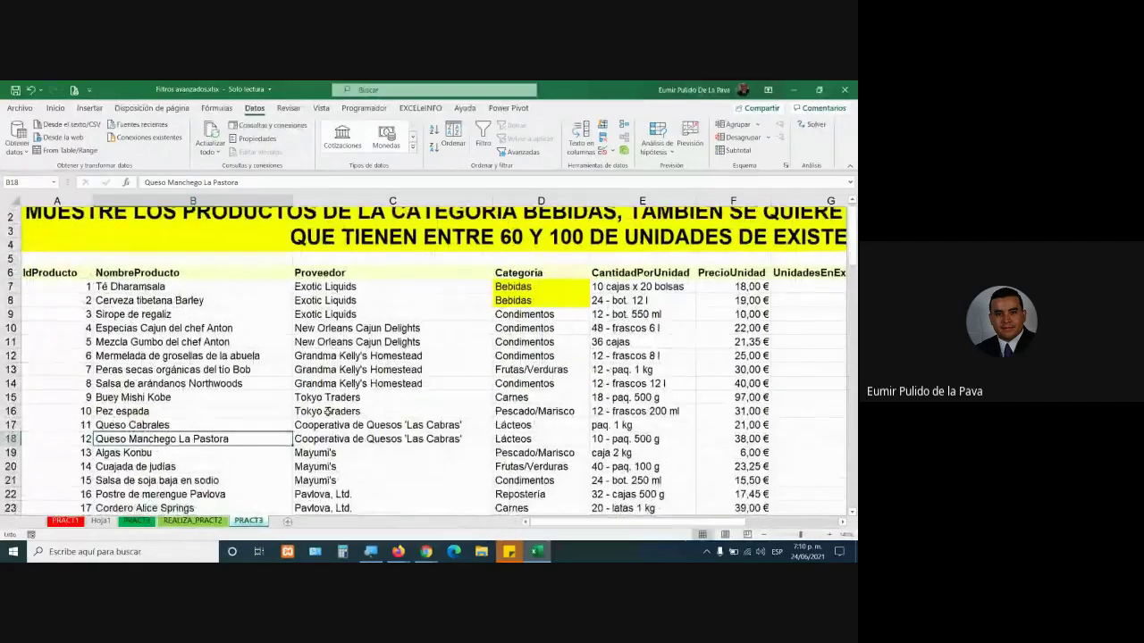
scroll(226, 290, "down", 10)
scroll(125, 326, "down", 13)
scroll(26, 360, "down", 4)
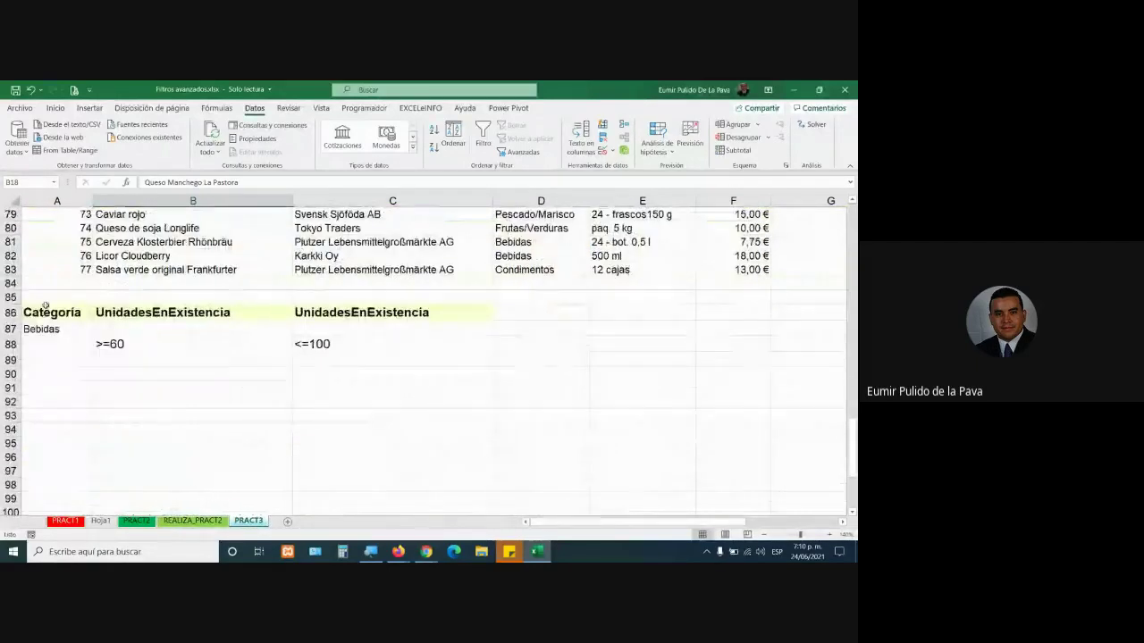
left_click_drag(45, 313, 487, 347)
scroll(261, 279, "up", 8)
scroll(261, 279, "up", 9)
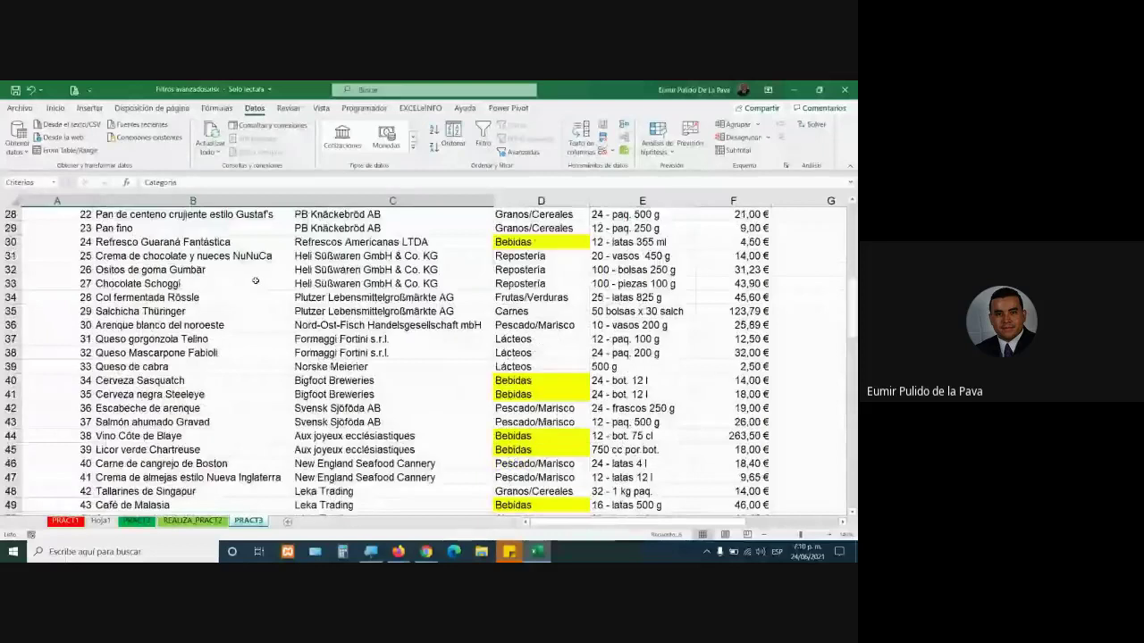
scroll(233, 281, "up", 9)
left_click(175, 283)
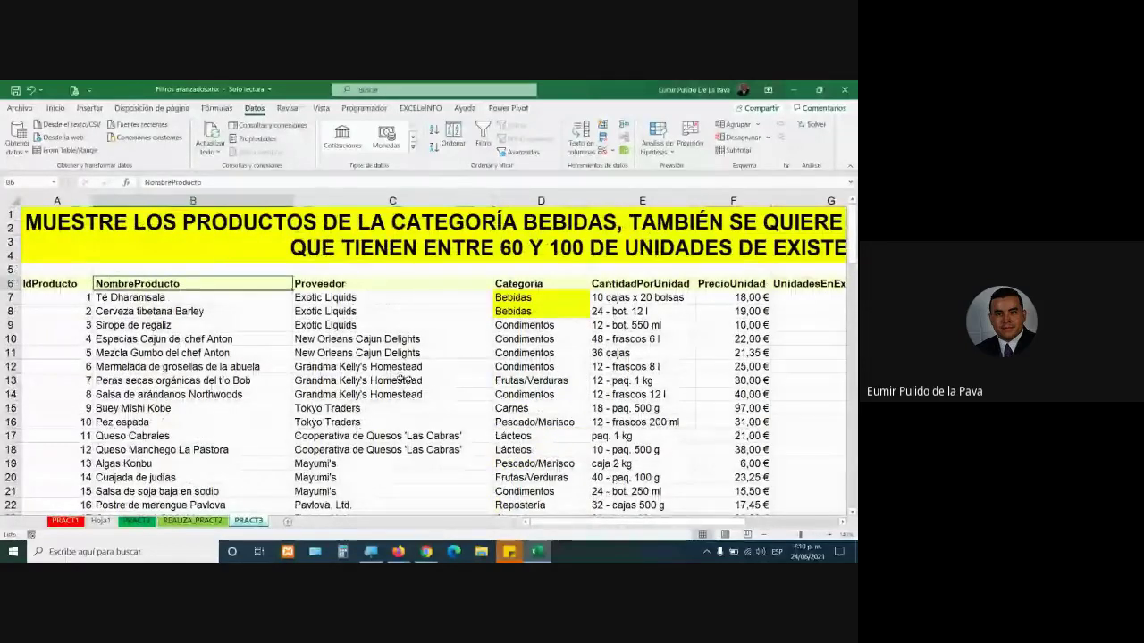
Step: Copy the NombreProducto and PrecioUnidad headers from row 6 into A91:B91
left_click(747, 283, "ctrl")
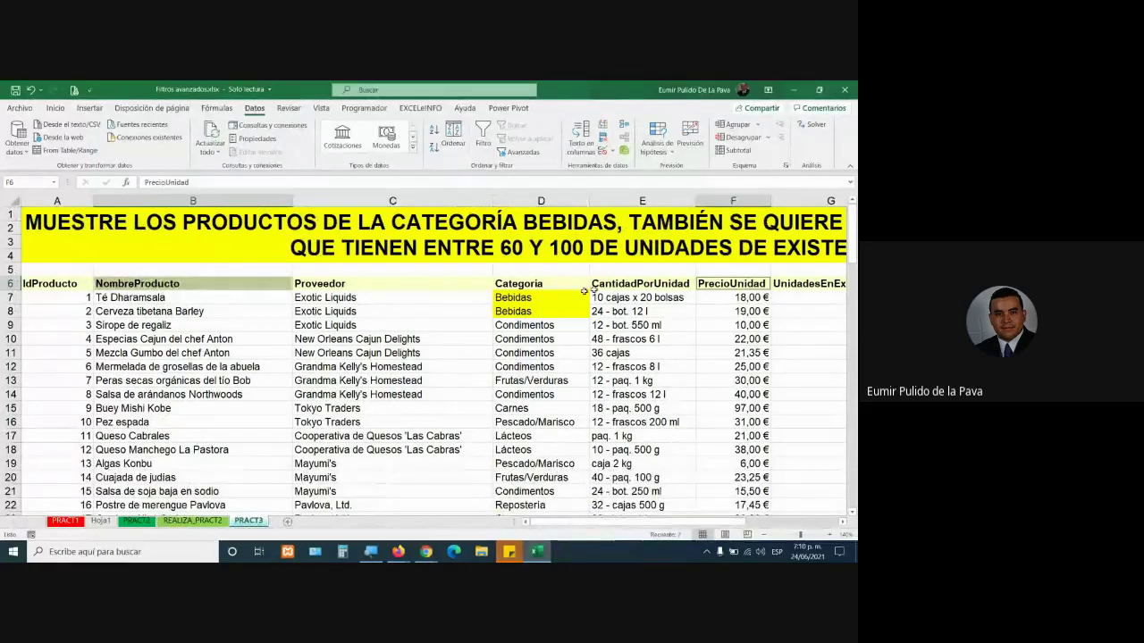
key("ctrl+c")
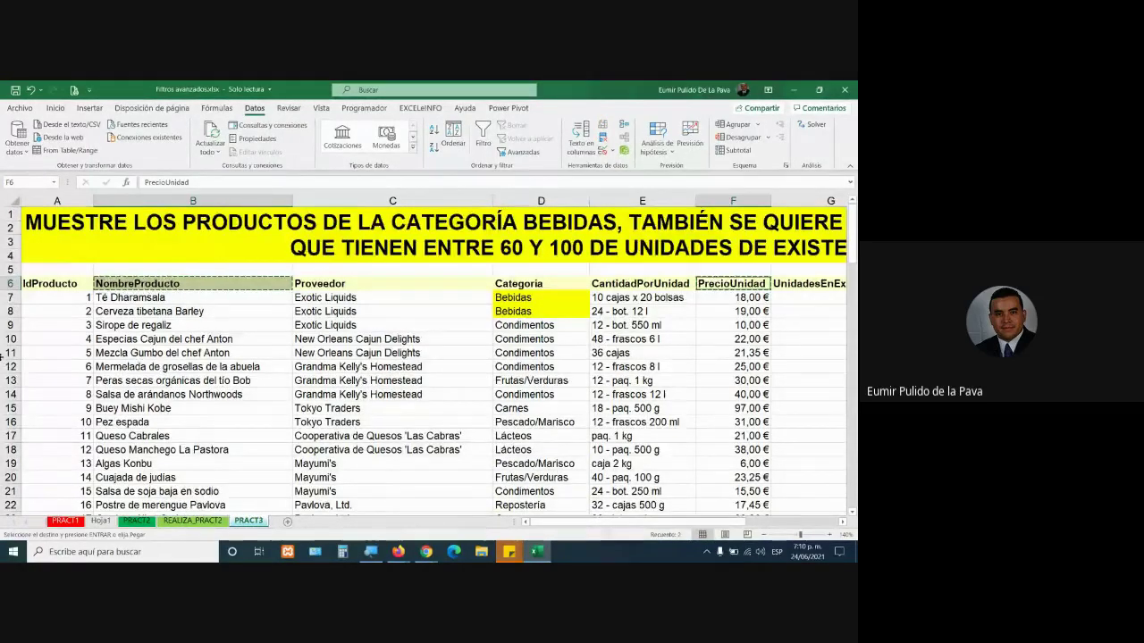
scroll(80, 366, "down", 6)
scroll(81, 367, "down", 20)
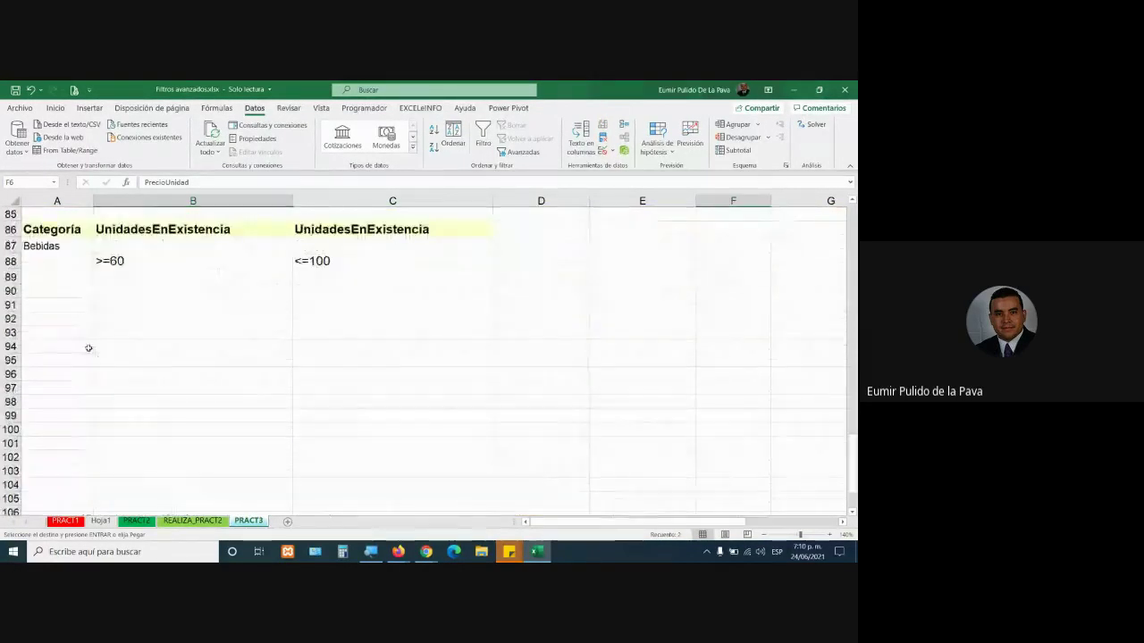
left_click(60, 304)
key("ctrl+v")
Step: Autofit column A so the NombreProducto header fits, then select a cell in the product table
scroll(184, 393, "up", 1)
left_click(188, 402)
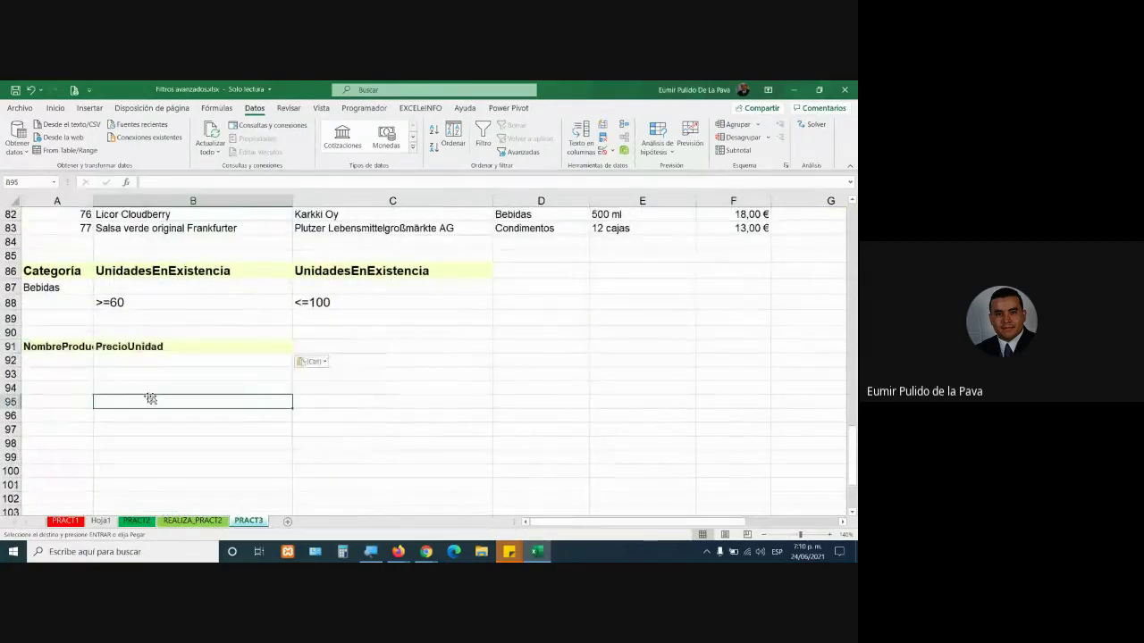
double_click(94, 207)
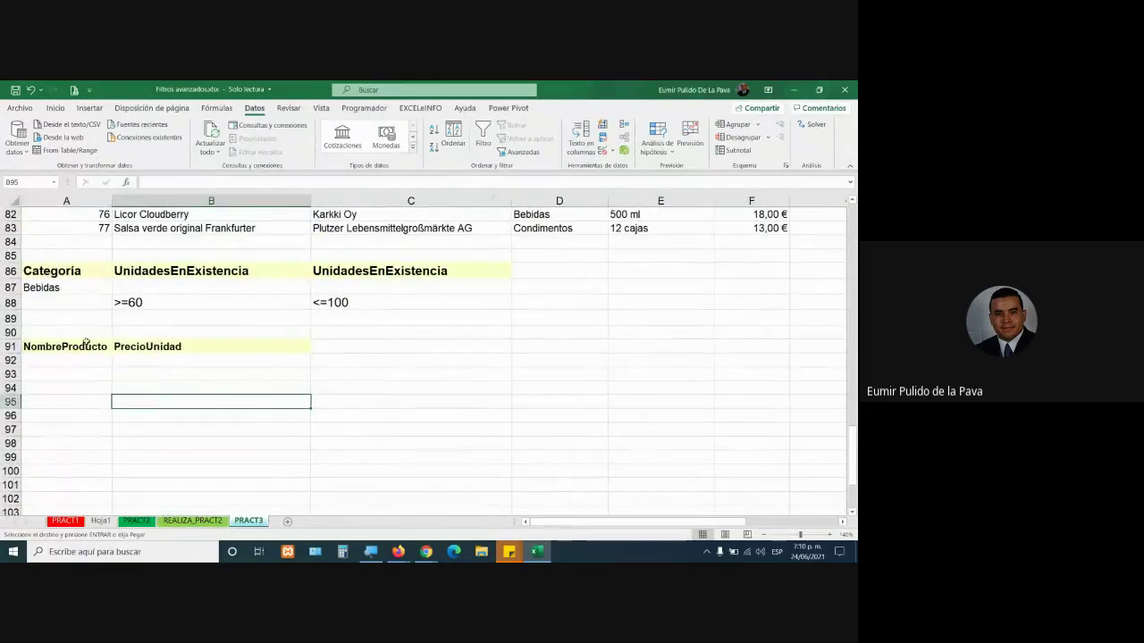
left_click(199, 347)
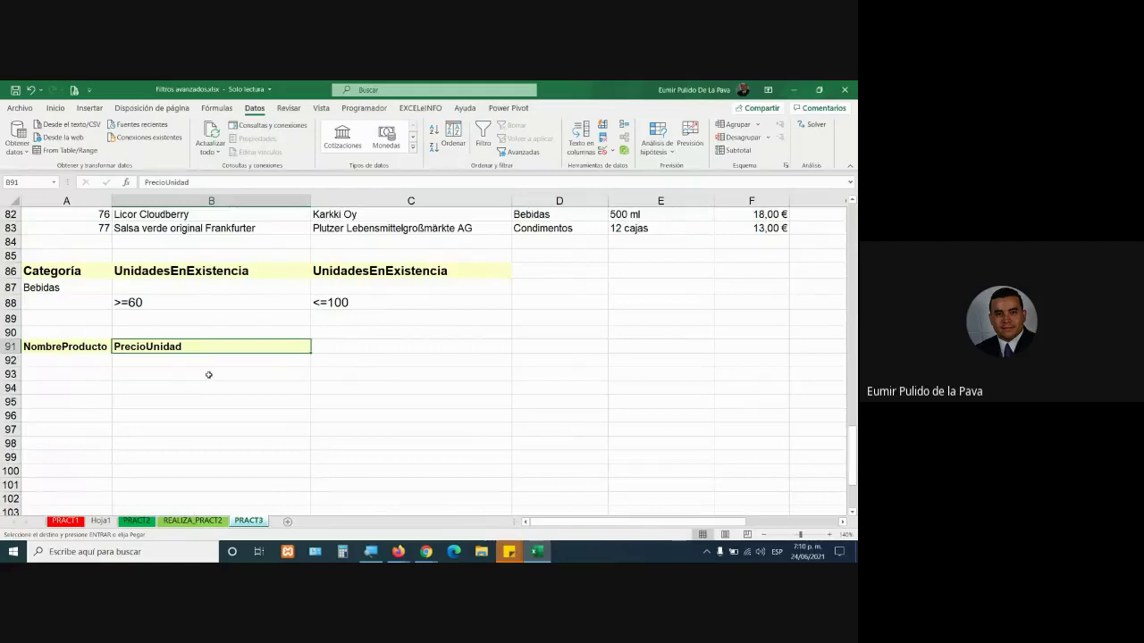
scroll(208, 374, "up", 2)
left_click(382, 297)
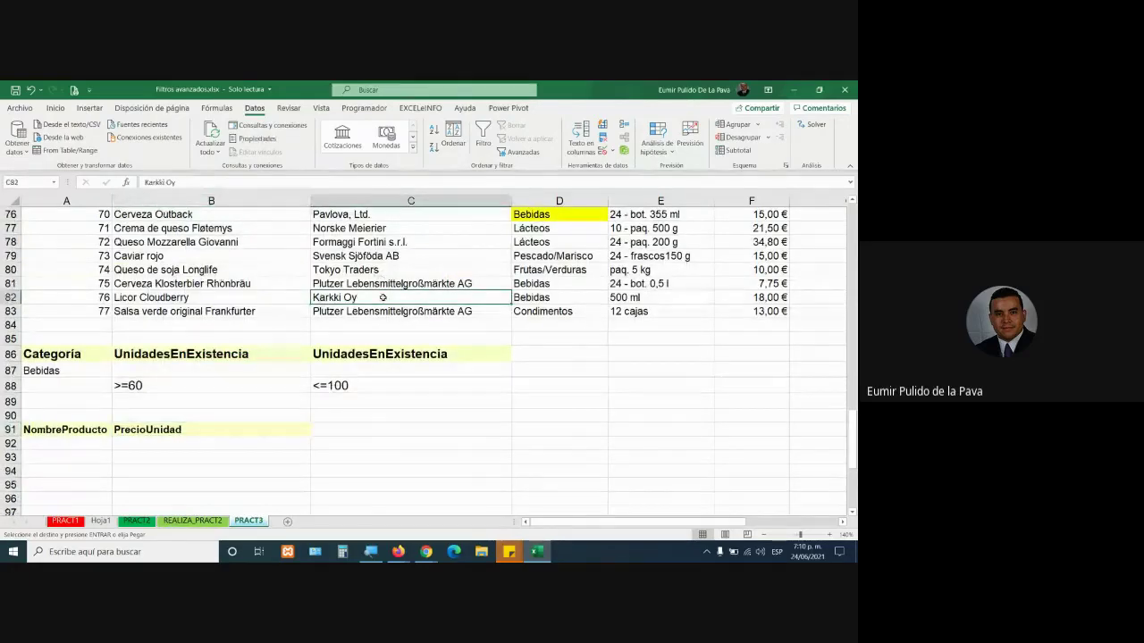
Step: Set the Advanced Filter to copy to another location, with criteria range A86:C88
left_click(530, 154)
scroll(482, 357, "down", 11)
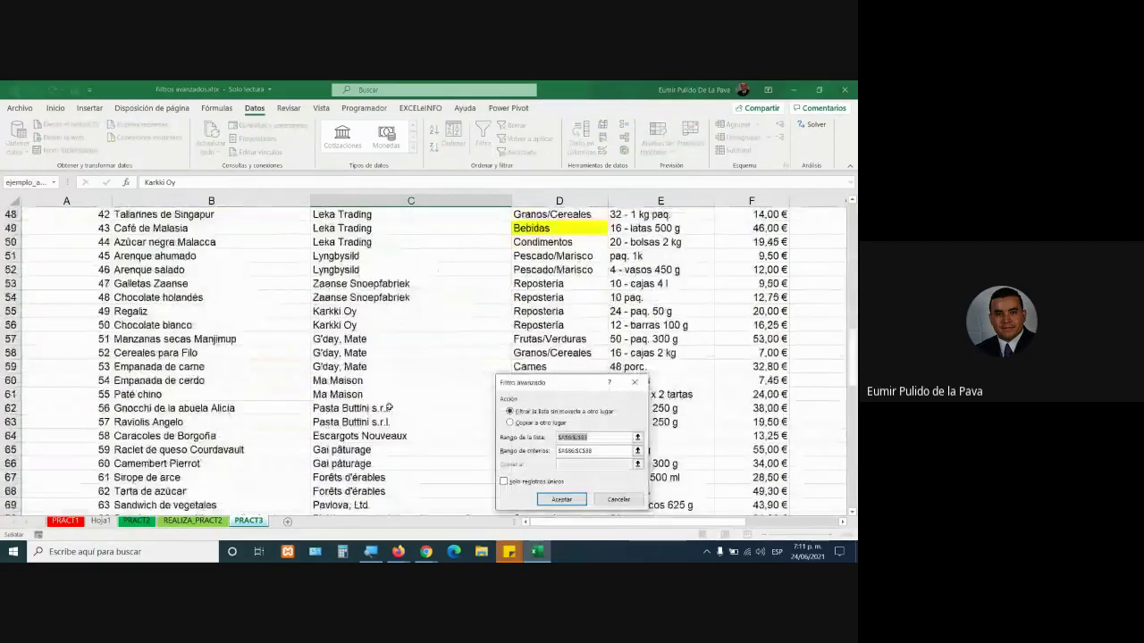
scroll(483, 358, "down", 10)
scroll(482, 358, "down", 2)
scroll(501, 402, "down", 1)
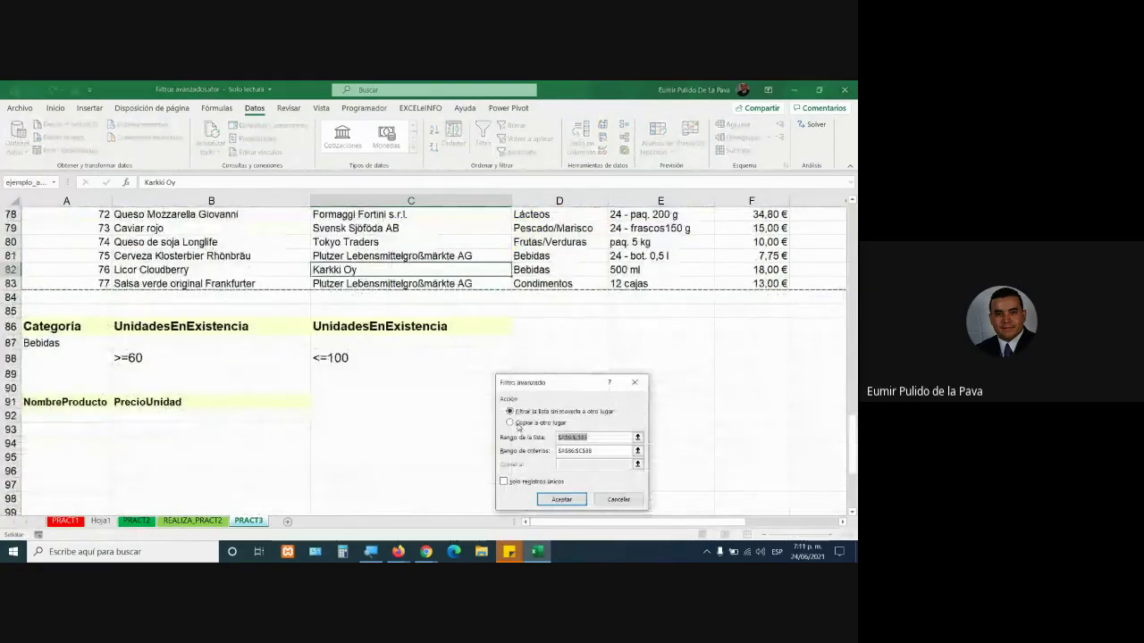
left_click(521, 425)
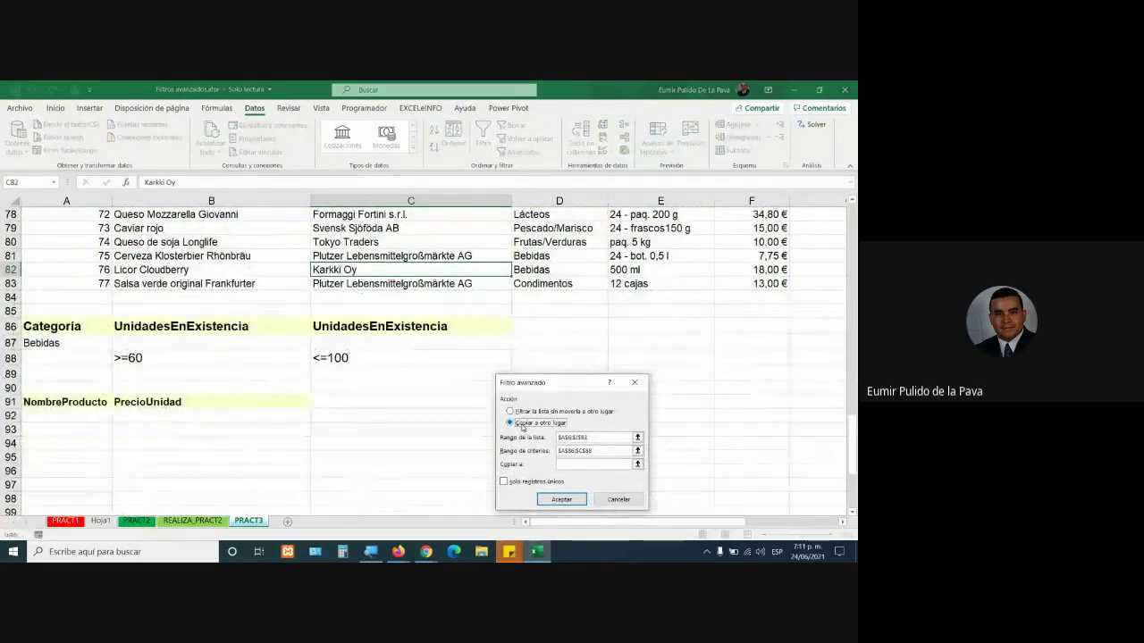
left_click(612, 450)
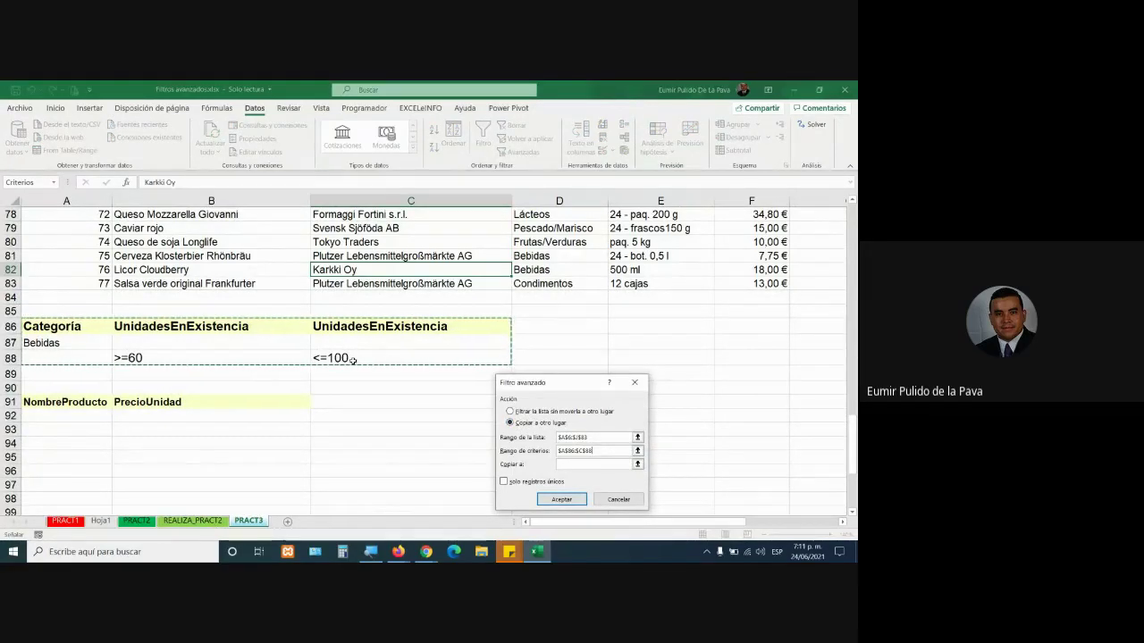
Step: Set the destination to A91:B91 and run the filter
left_click(574, 464)
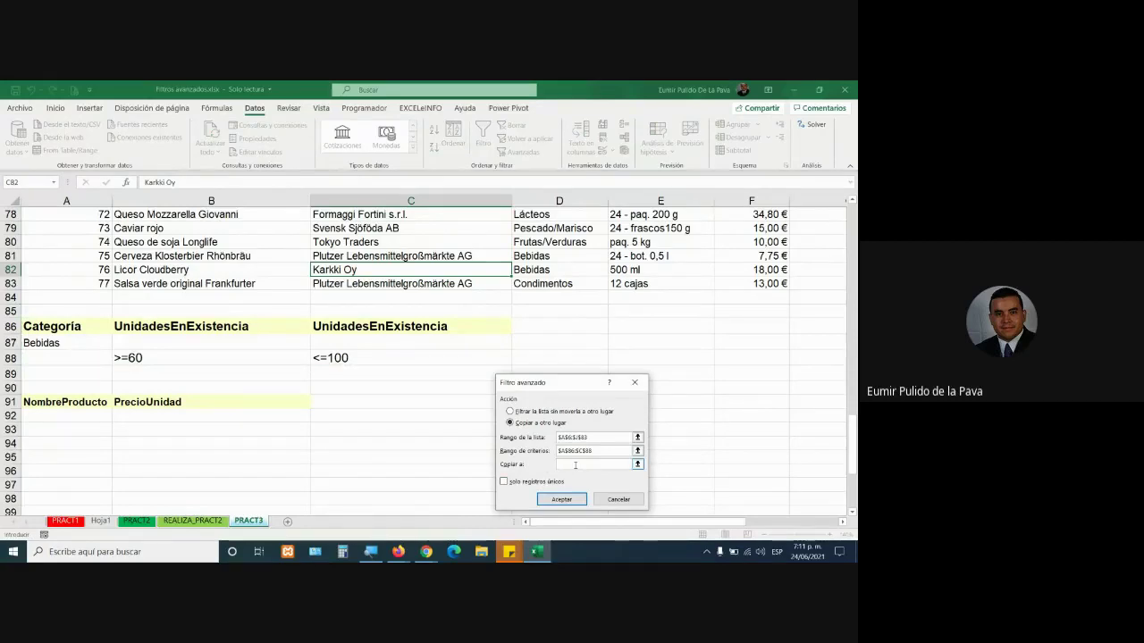
left_click(737, 389)
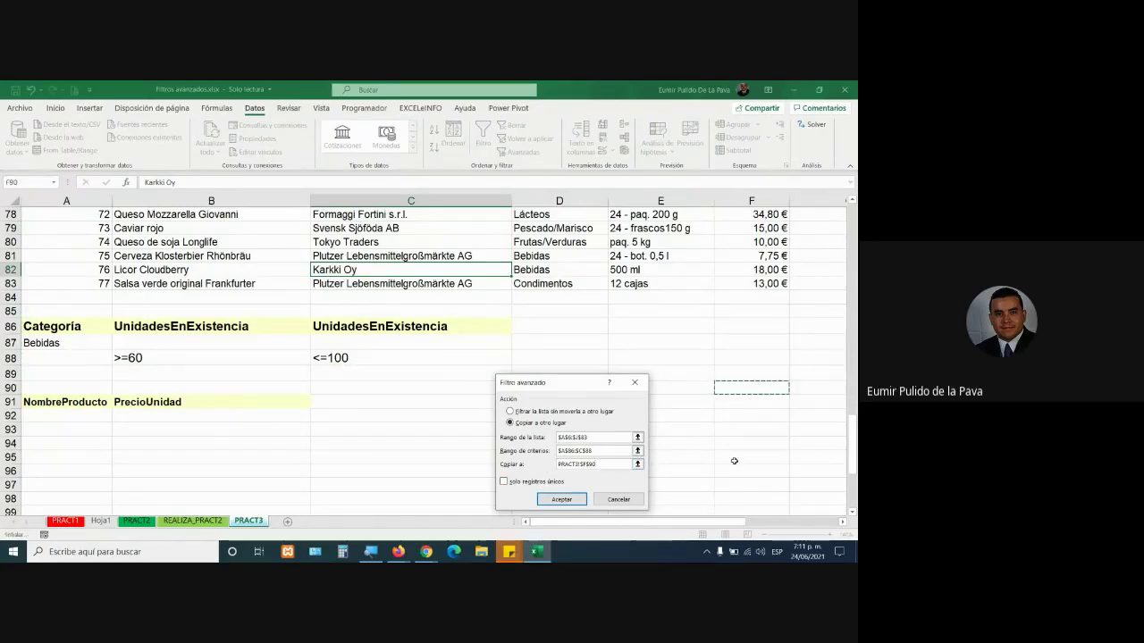
left_click(594, 465)
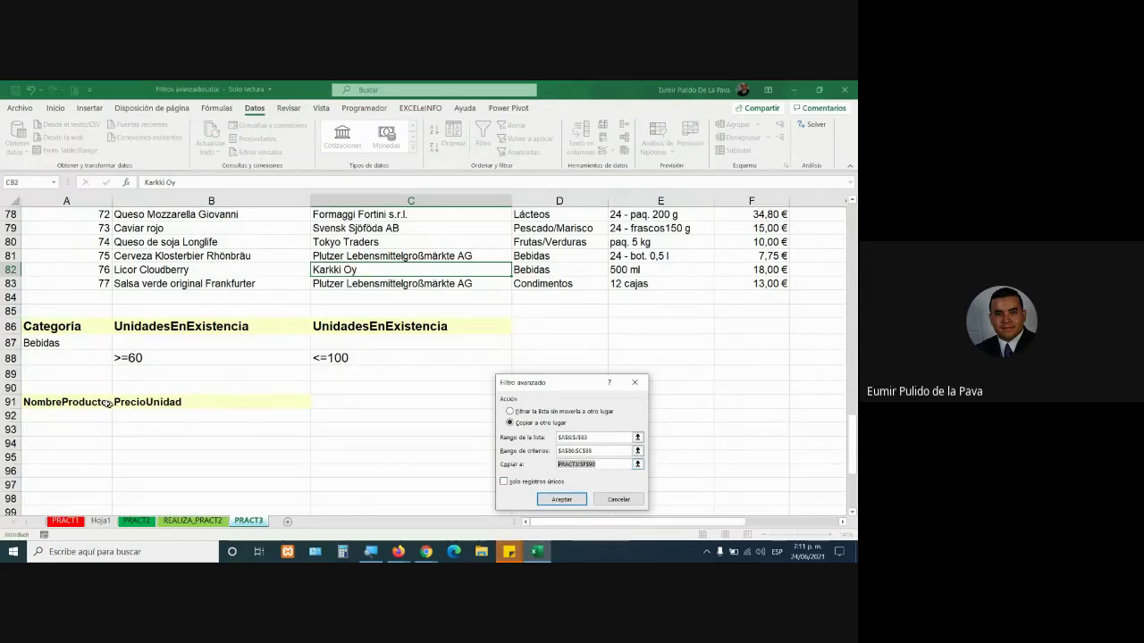
left_click_drag(51, 401, 144, 402)
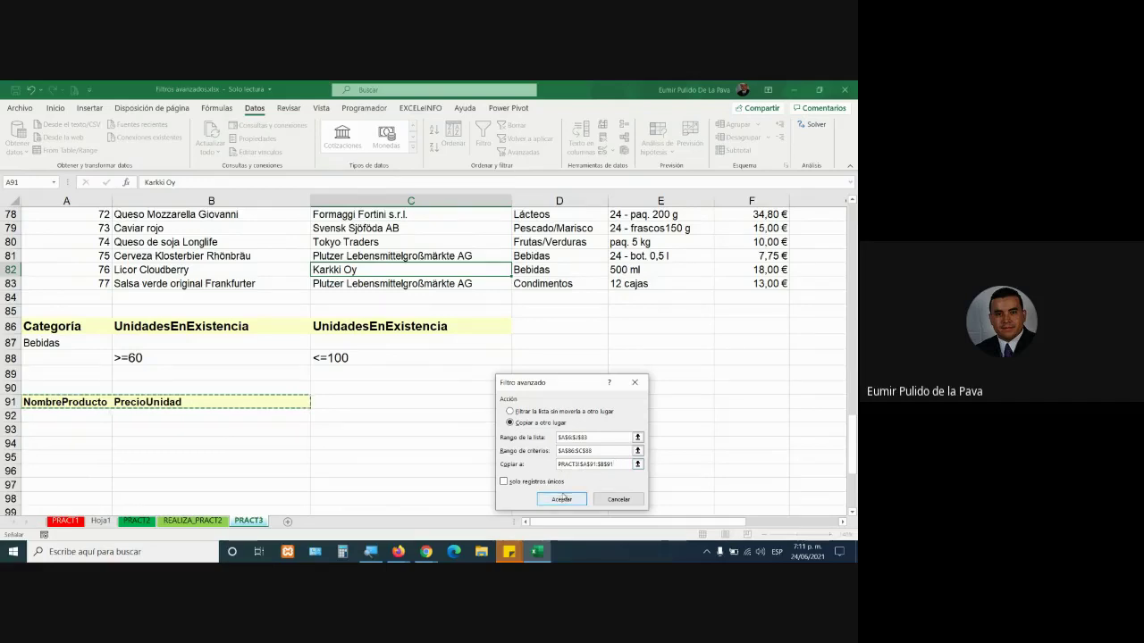
left_click(557, 503)
left_click(557, 503)
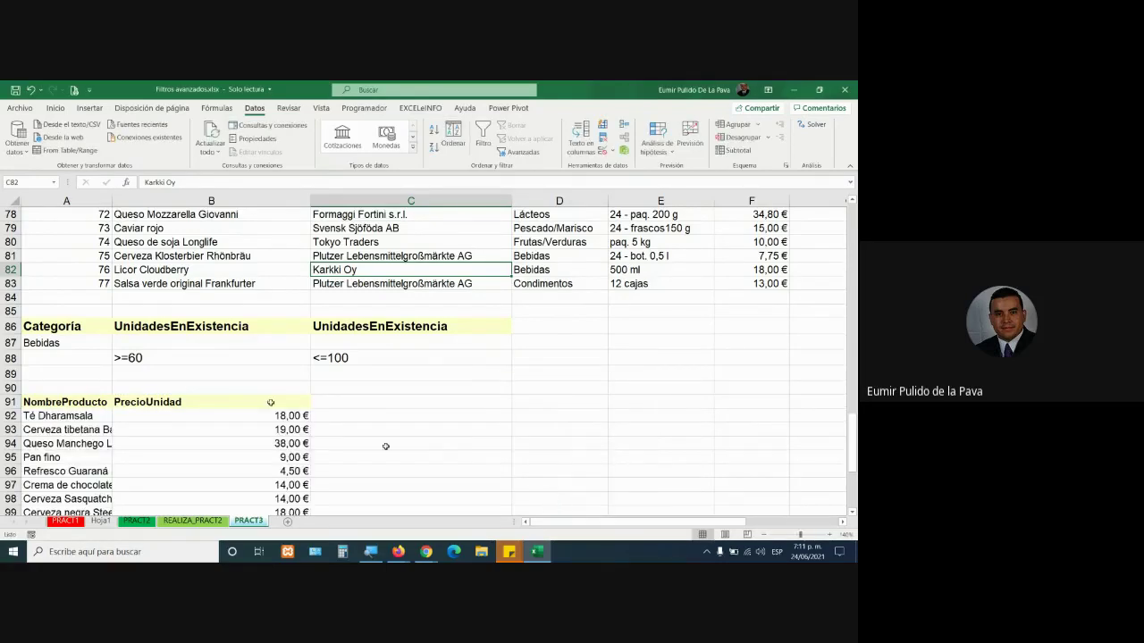
scroll(230, 396, "down", 2)
scroll(235, 387, "down", 3)
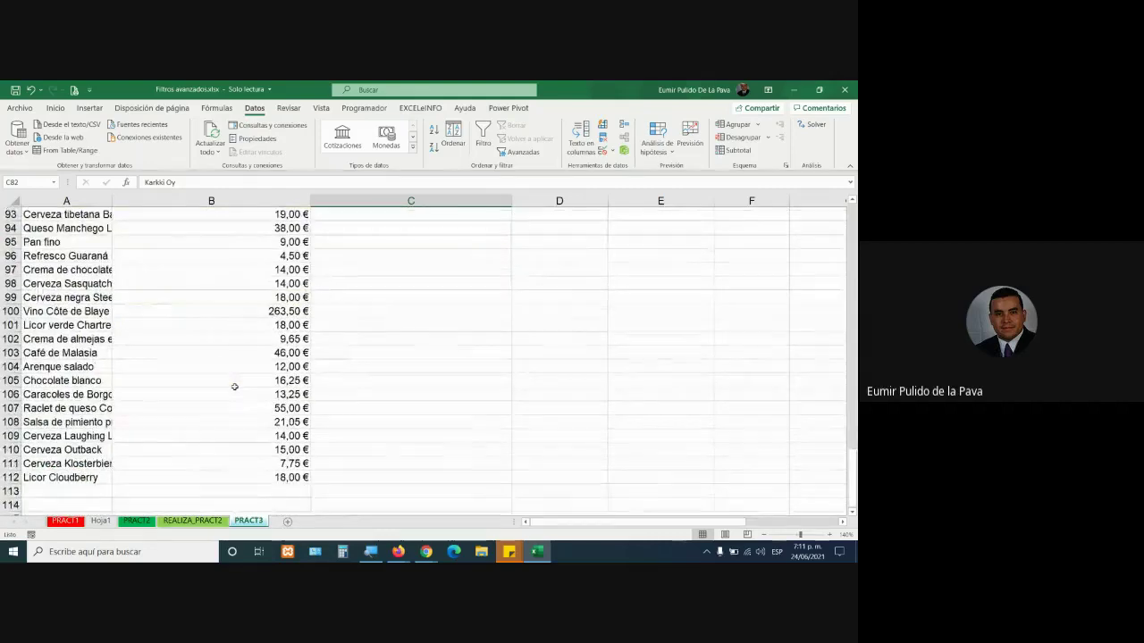
scroll(234, 386, "up", 1)
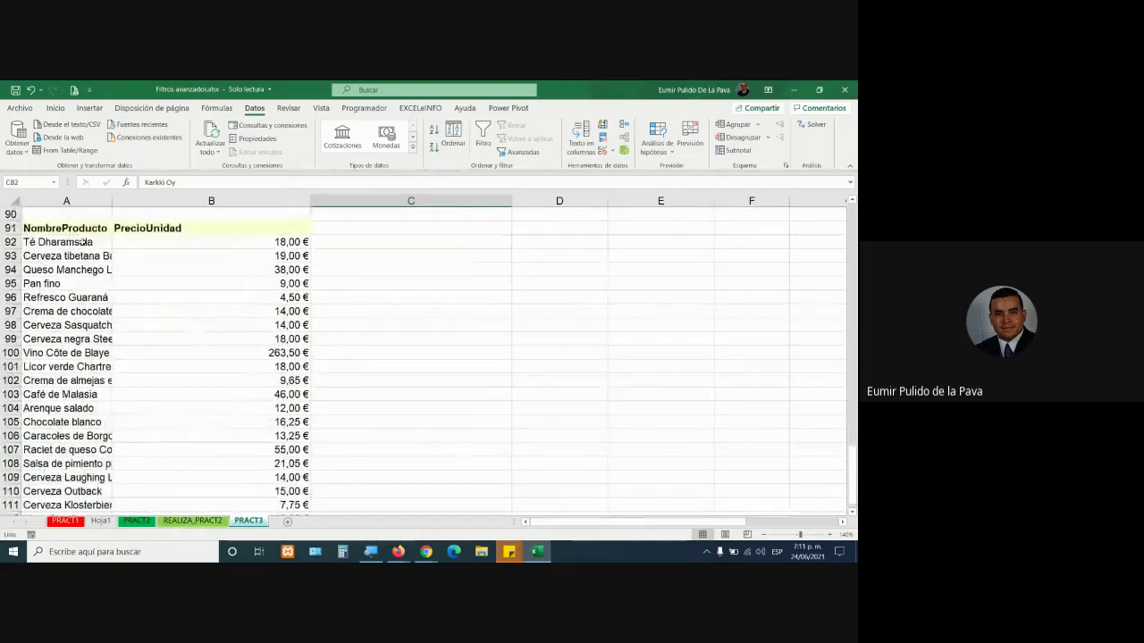
left_click_drag(82, 241, 63, 493)
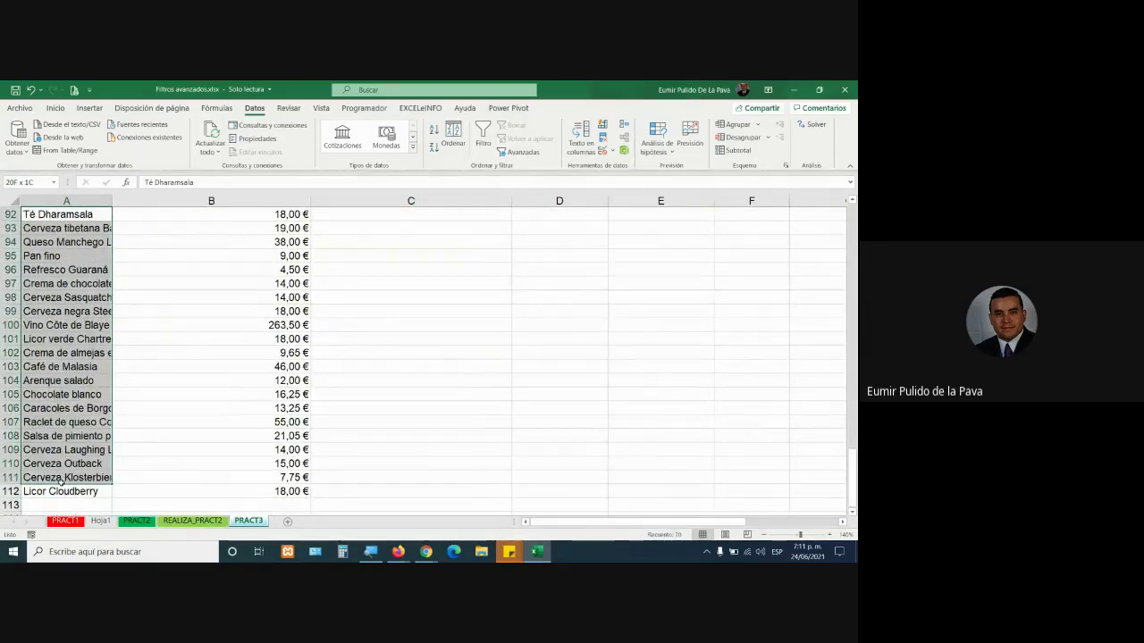
scroll(227, 434, "up", 1)
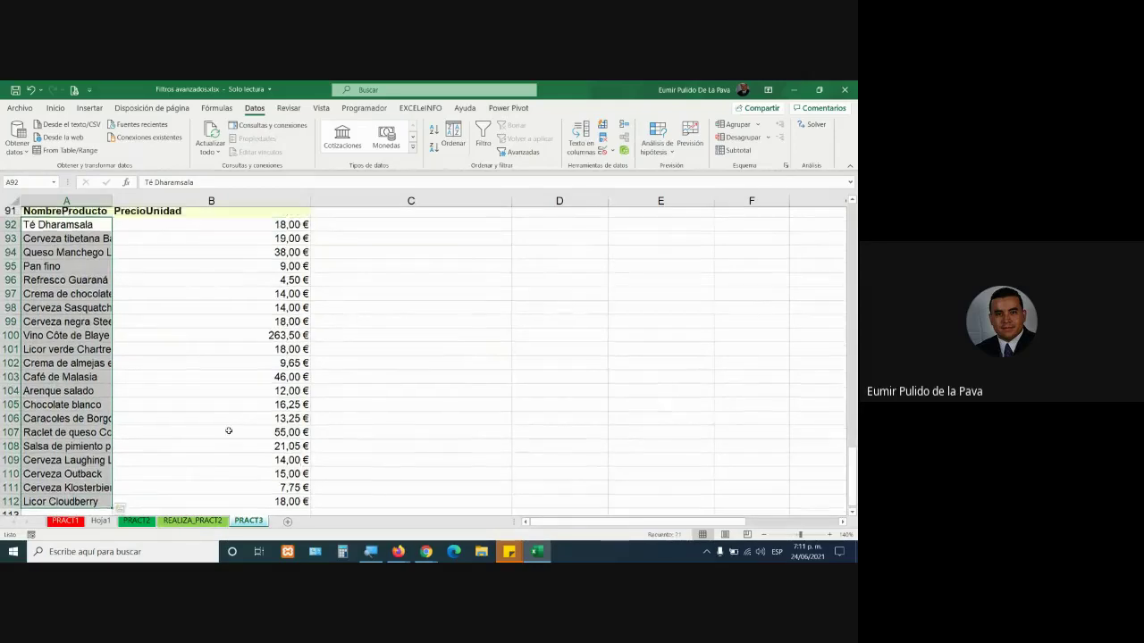
scroll(152, 407, "up", 2)
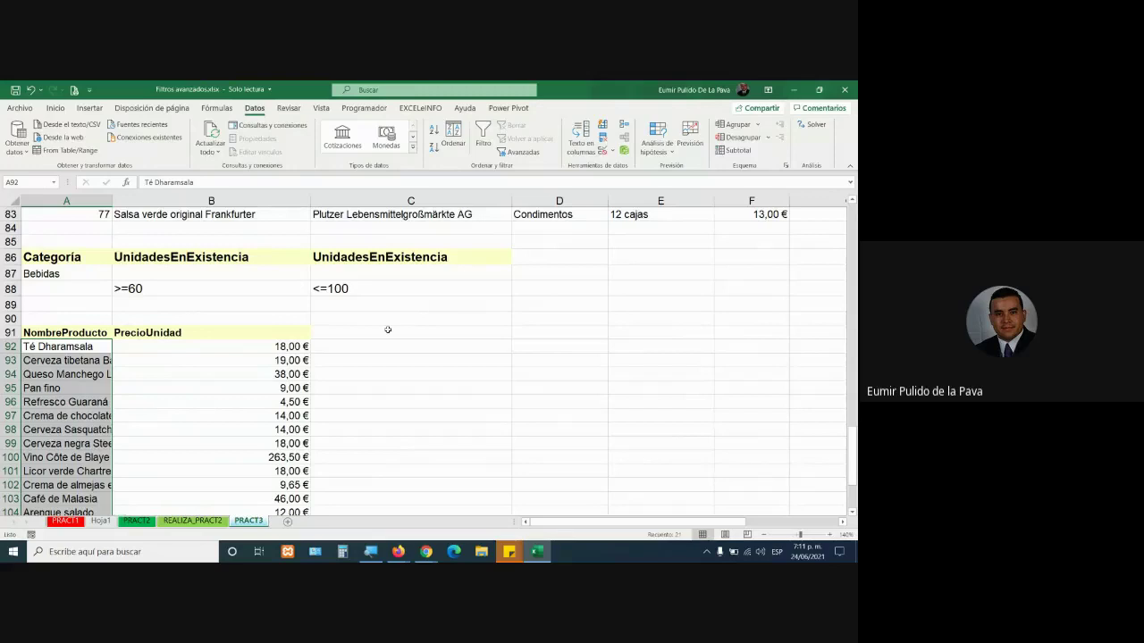
scroll(398, 327, "up", 3)
scroll(398, 328, "up", 20)
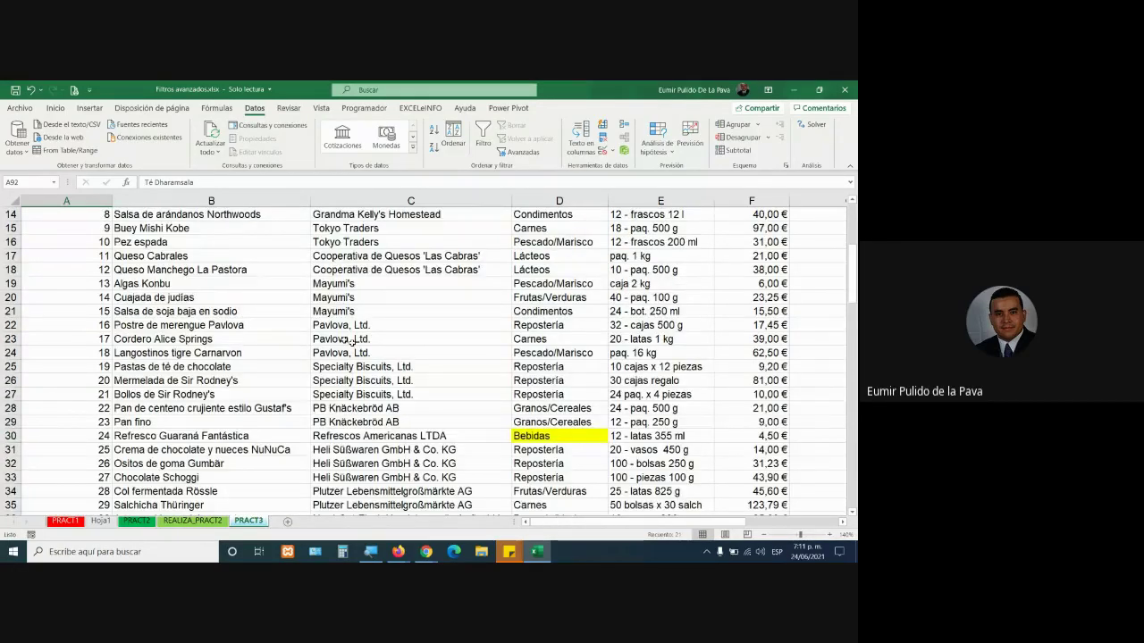
scroll(353, 342, "up", 5)
left_click(67, 201)
Step: Select the NombreProducto, Proveedor and PrecioUnidad headings in row 6
left_click(399, 200)
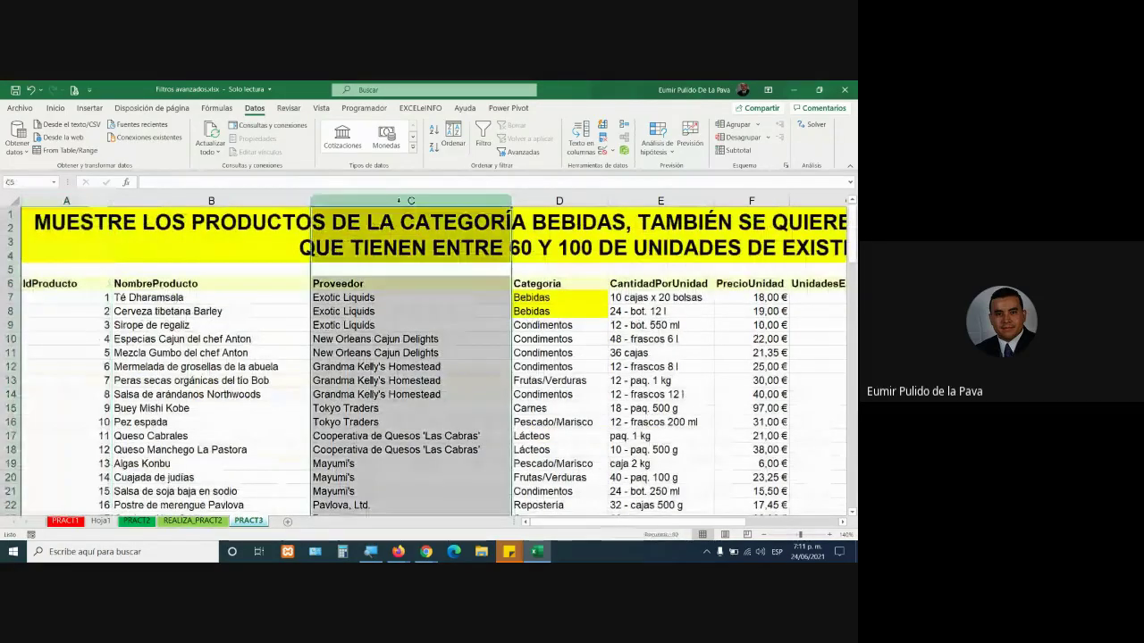
left_click(666, 200)
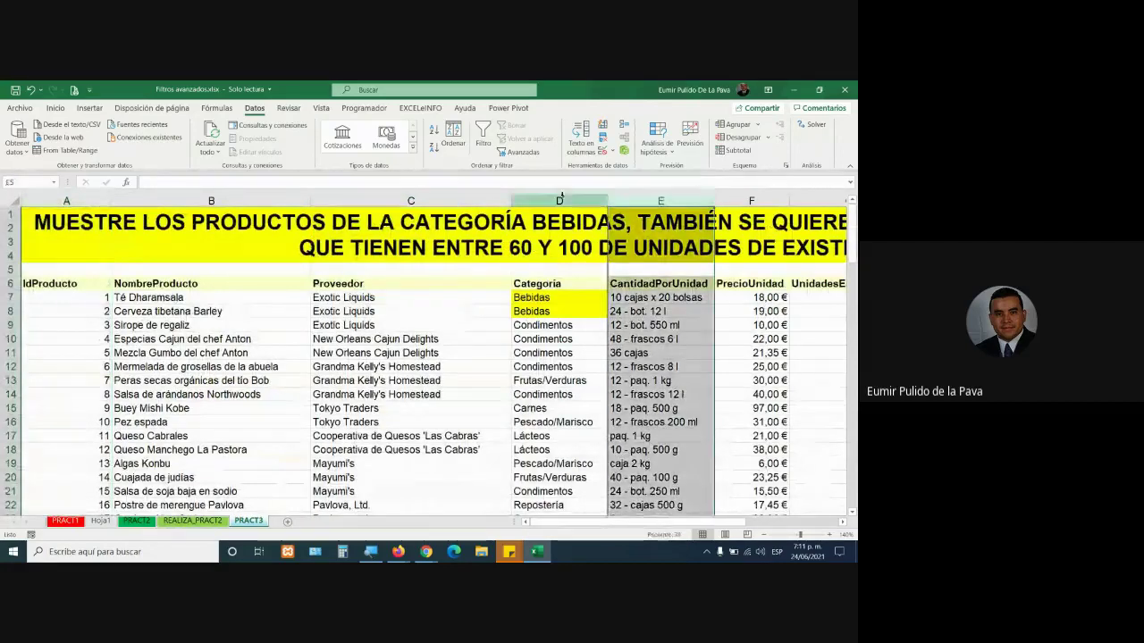
left_click(560, 199)
left_click(215, 283)
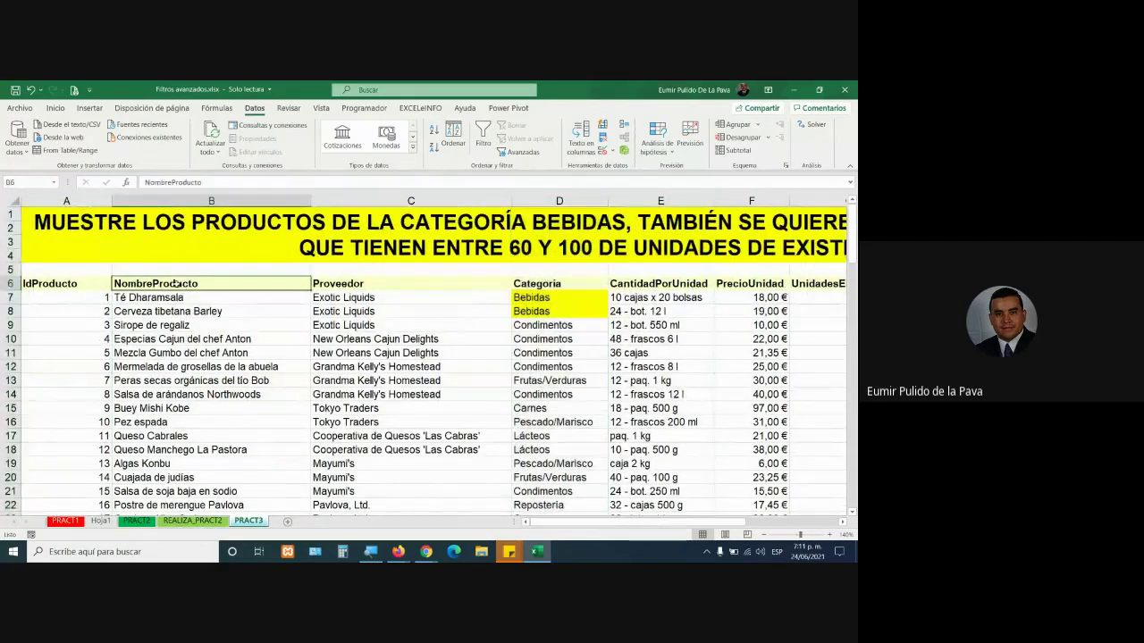
left_click(775, 282)
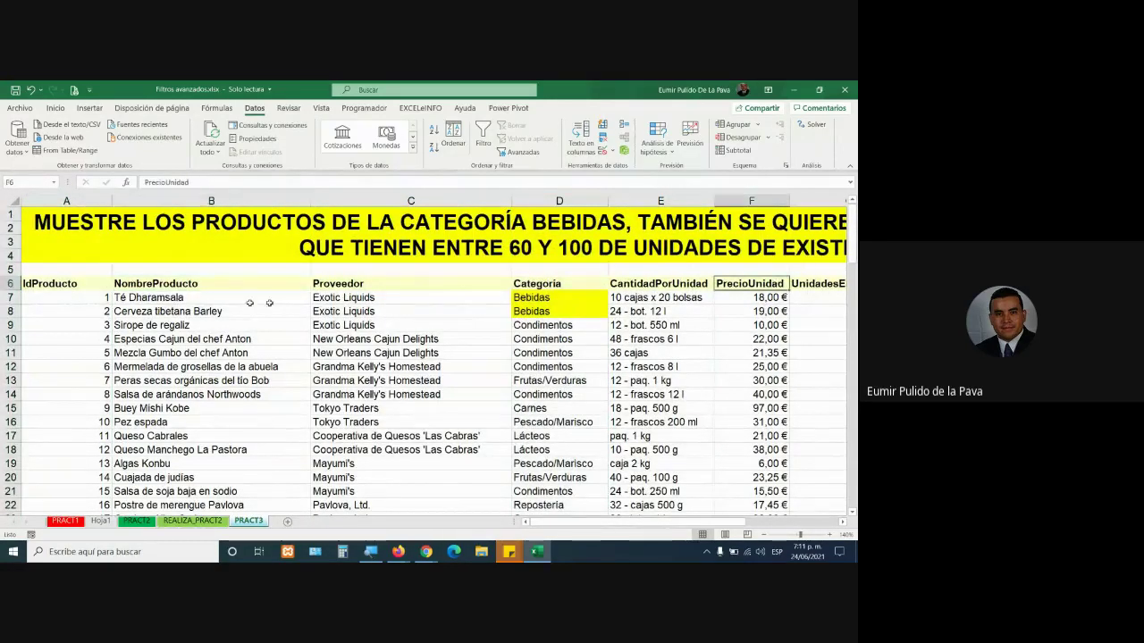
left_click(157, 283)
left_click(348, 286, "ctrl")
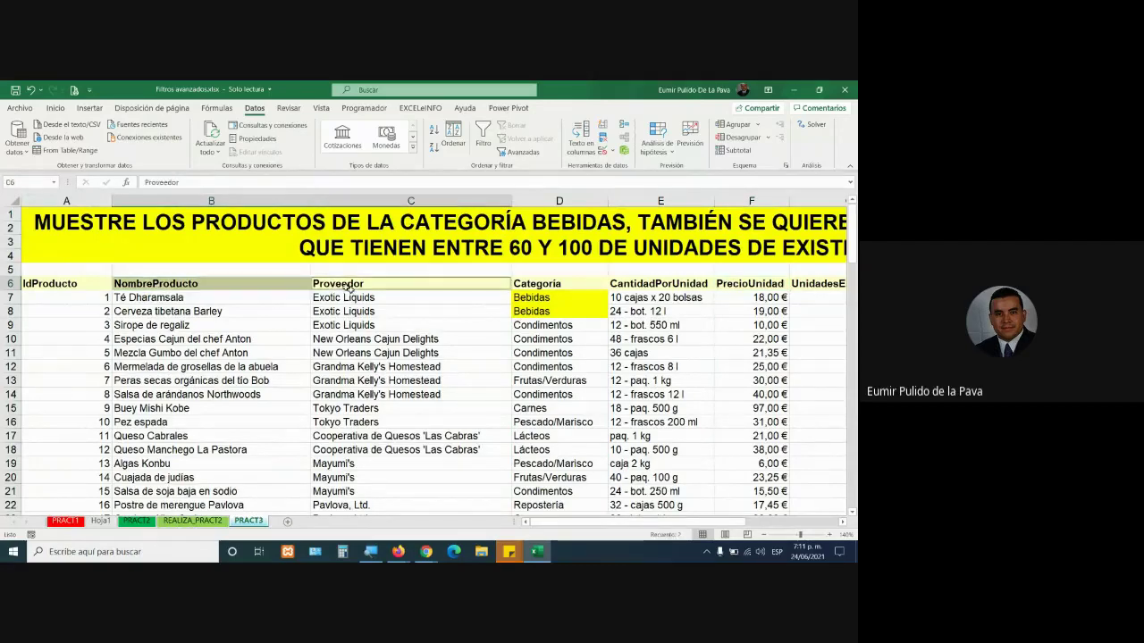
left_click(750, 283, "ctrl")
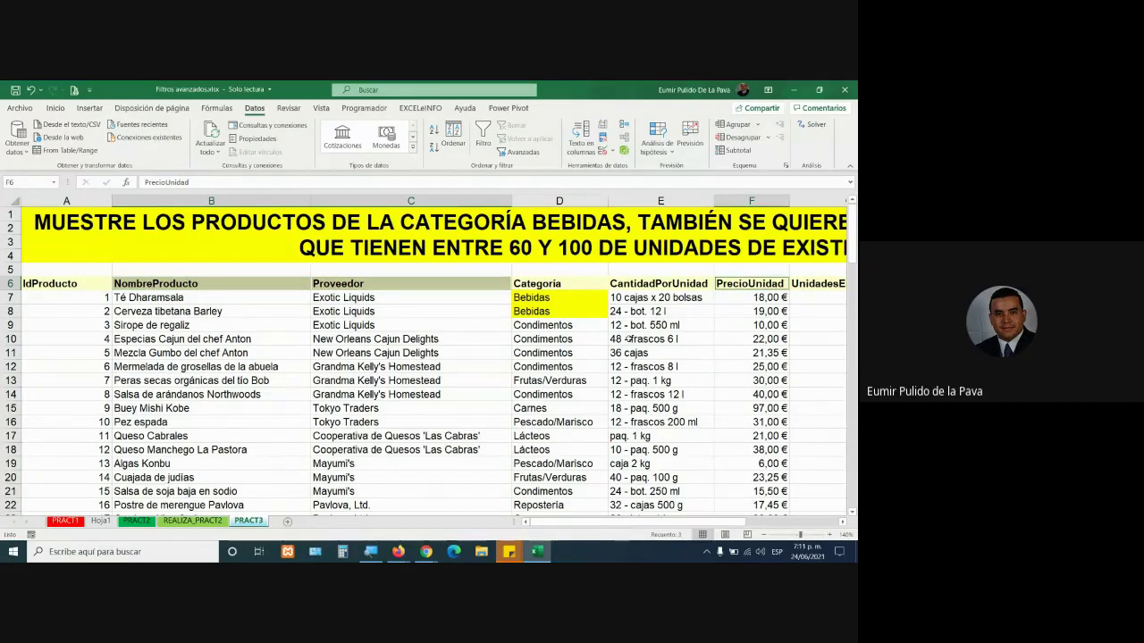
Step: Copy the three selected headings and paste them into D91:F91
scroll(396, 355, "down", 7)
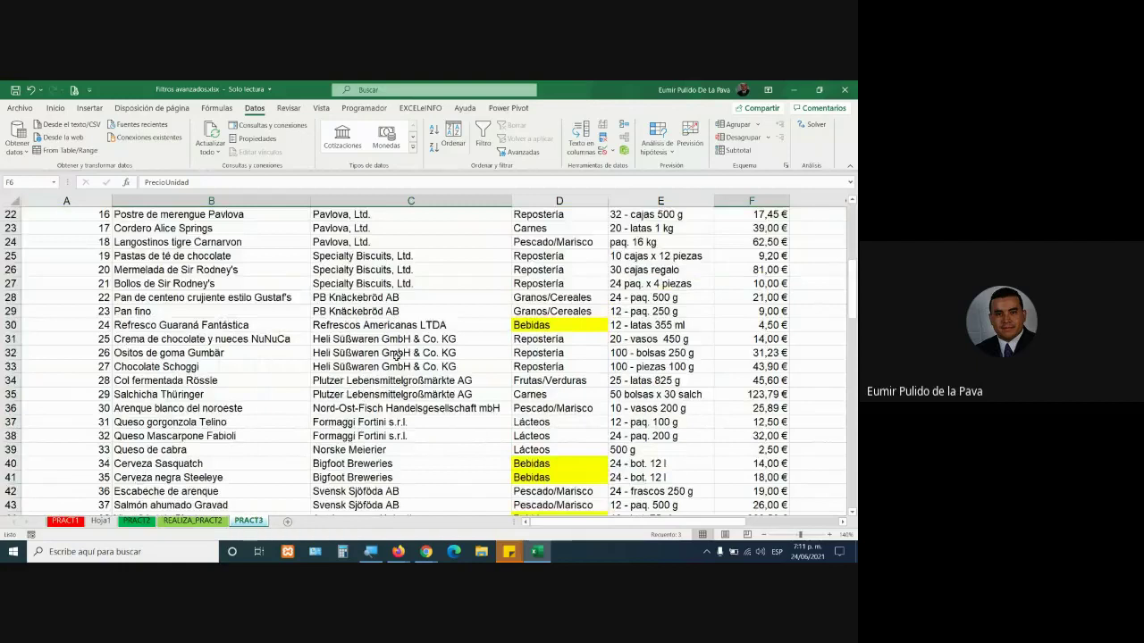
scroll(396, 355, "down", 13)
scroll(538, 309, "down", 8)
key("ctrl+c")
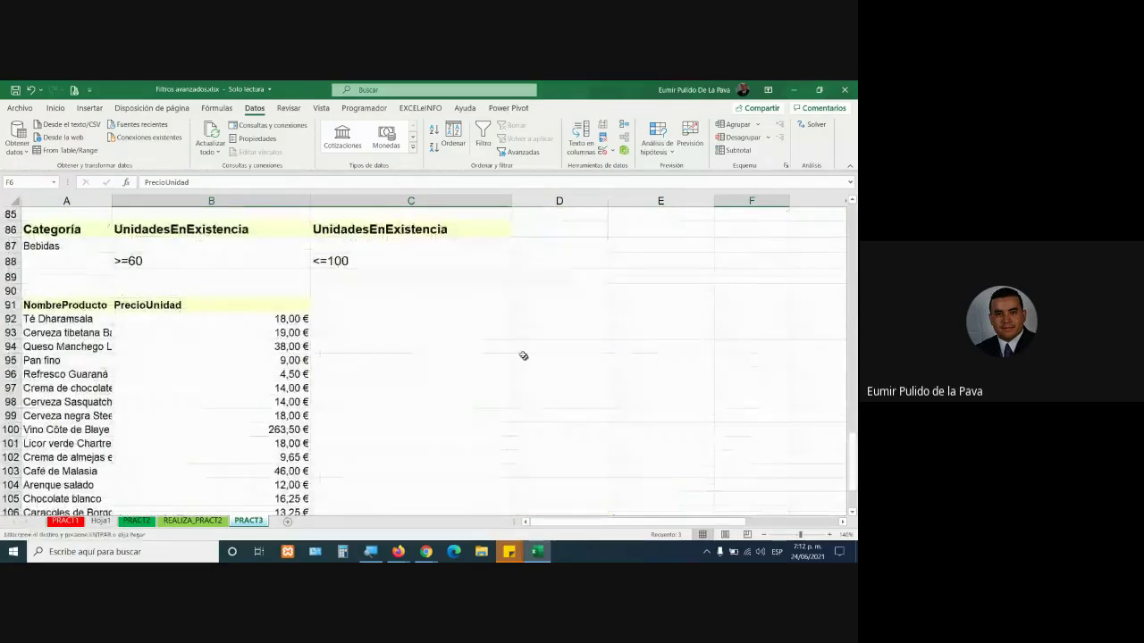
left_click(523, 308)
key("ctrl+v")
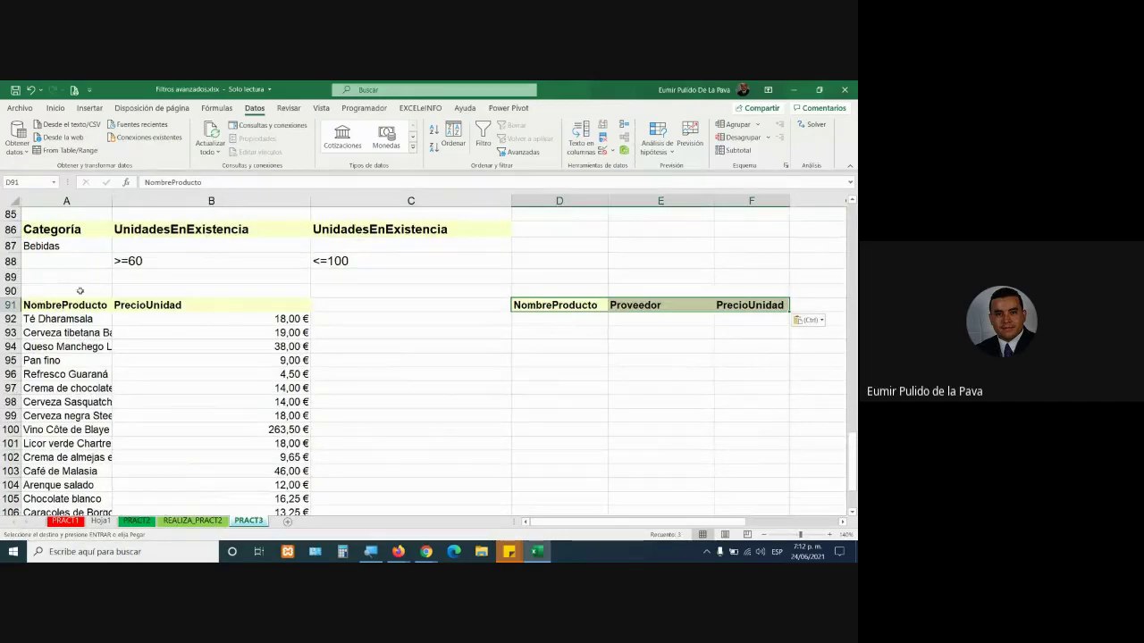
scroll(164, 323, "up", 2)
scroll(164, 322, "up", 2)
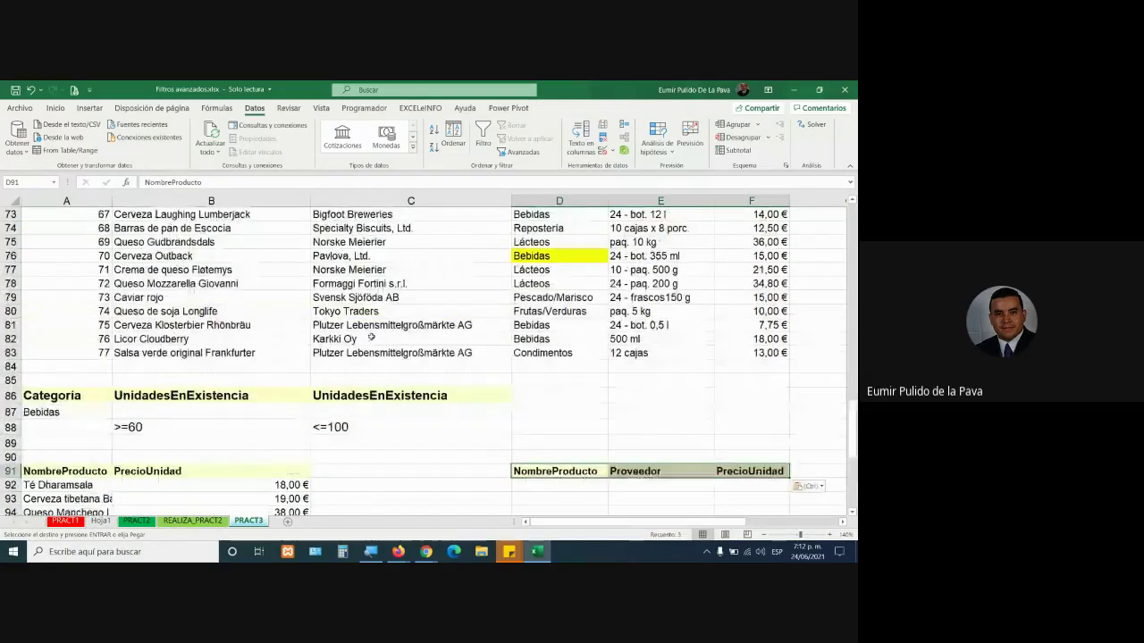
Step: Run an Advanced Filter copying rows that match A86:C88 to D91:F91
left_click(420, 339)
left_click(524, 152)
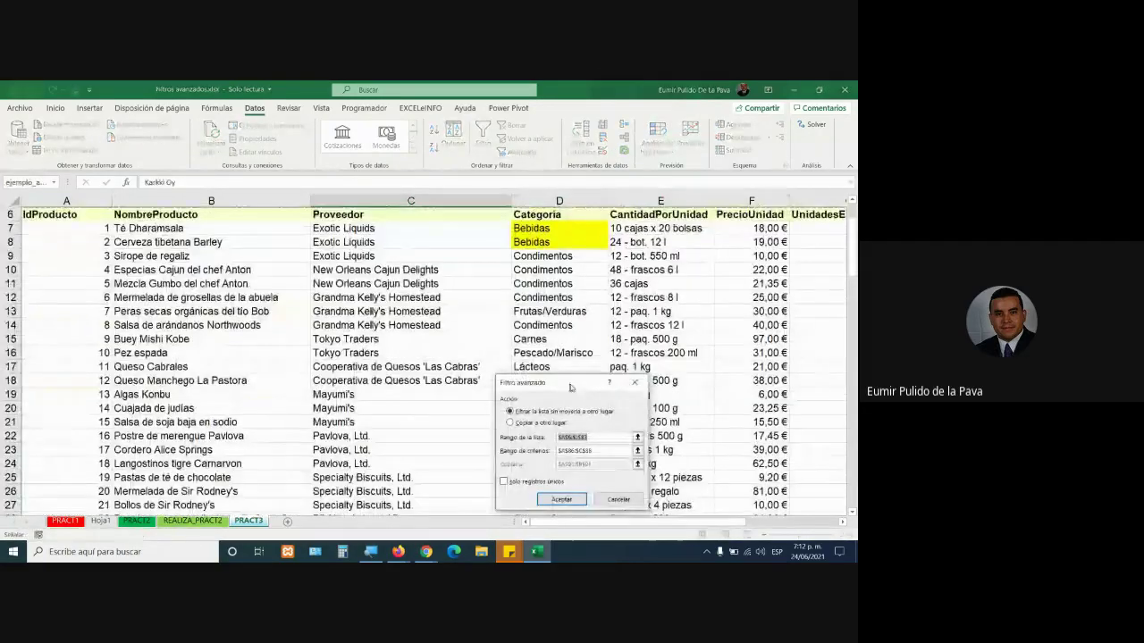
scroll(408, 395, "down", 5)
scroll(406, 394, "down", 7)
scroll(405, 394, "down", 10)
scroll(406, 394, "down", 4)
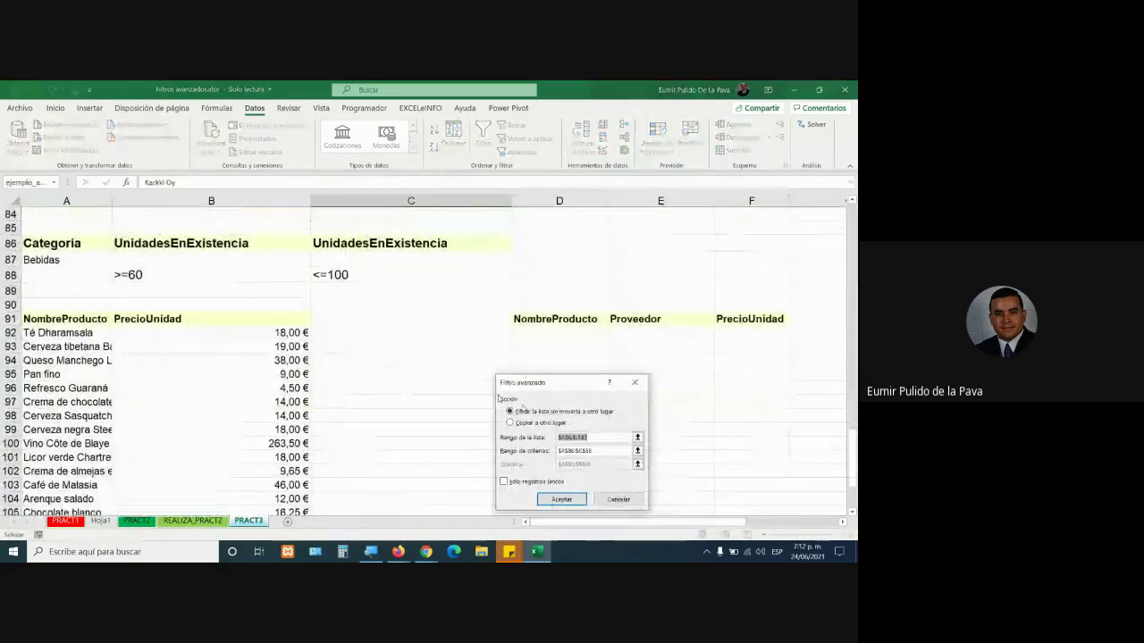
left_click(609, 451)
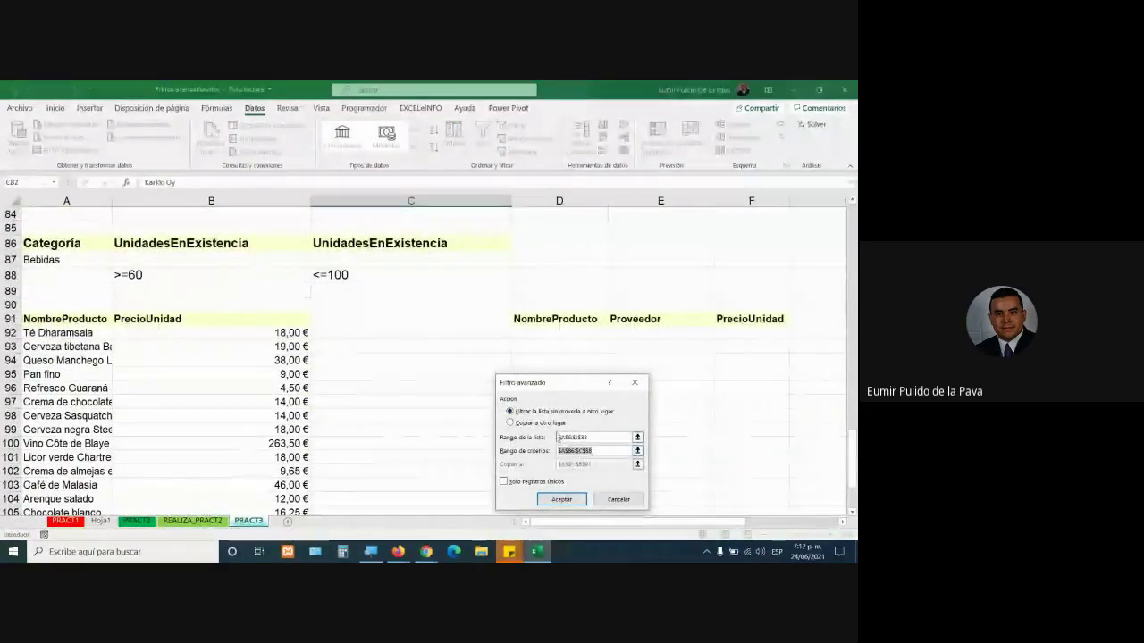
left_click(510, 422)
left_click(595, 450)
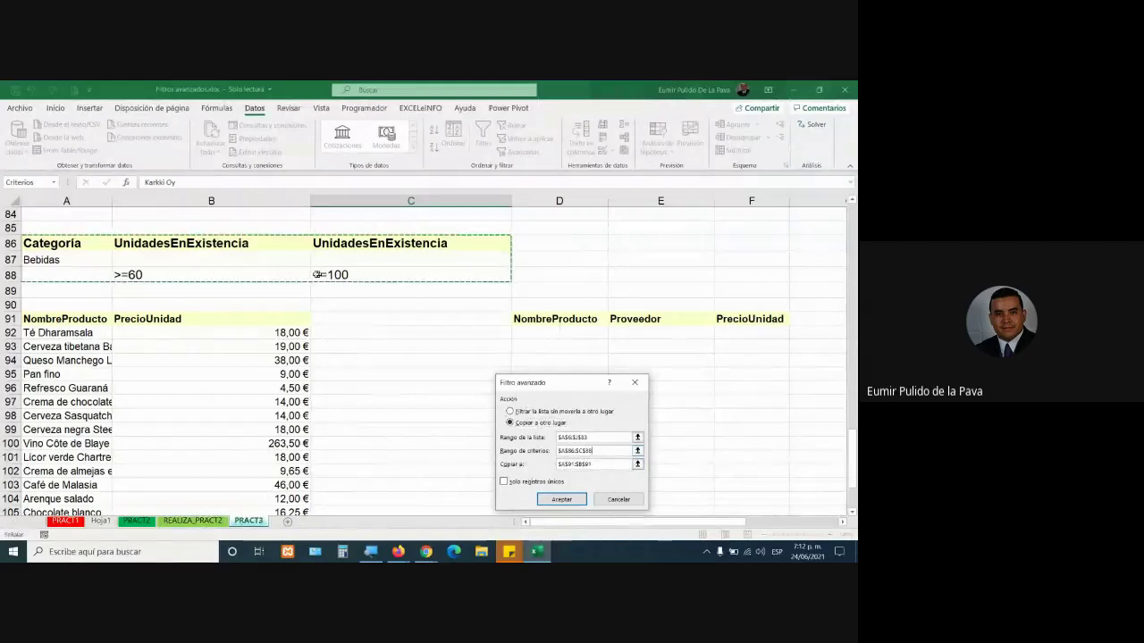
left_click(577, 464)
left_click_drag(558, 318, 728, 318)
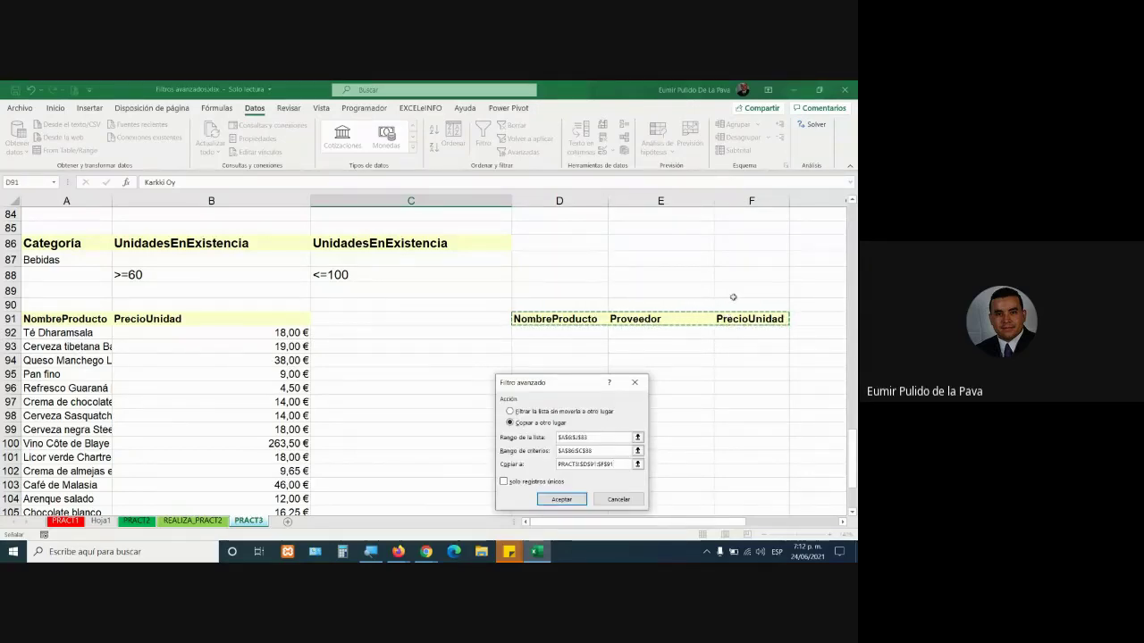
left_click(563, 499)
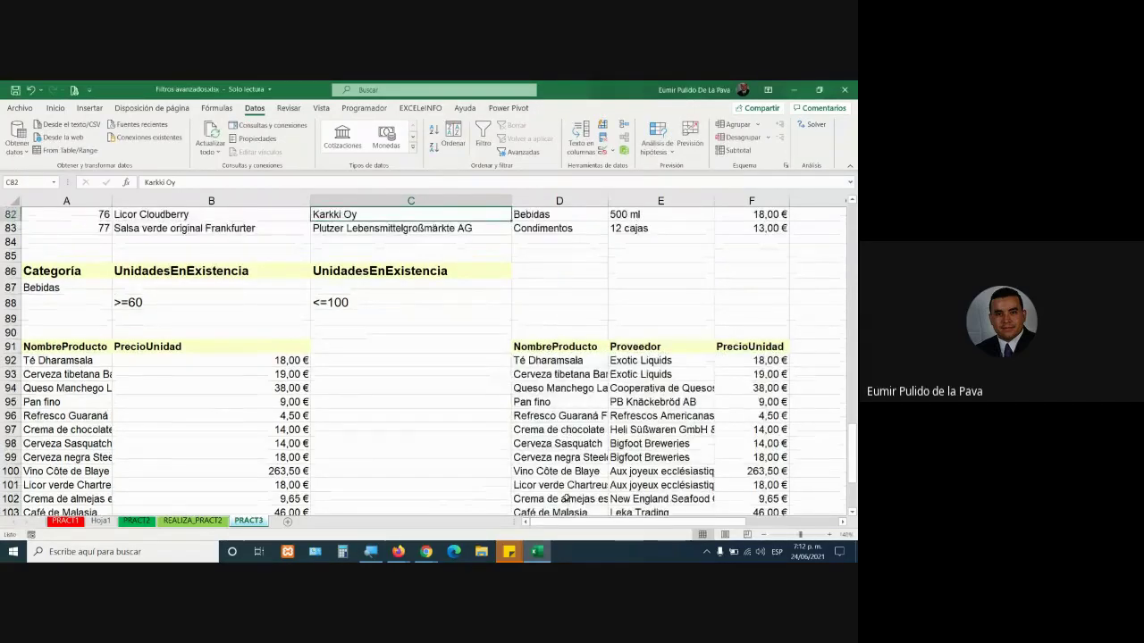
Step: Autofit column D to fit the filtered product names
scroll(565, 499, "down", 3)
scroll(572, 496, "up", 1)
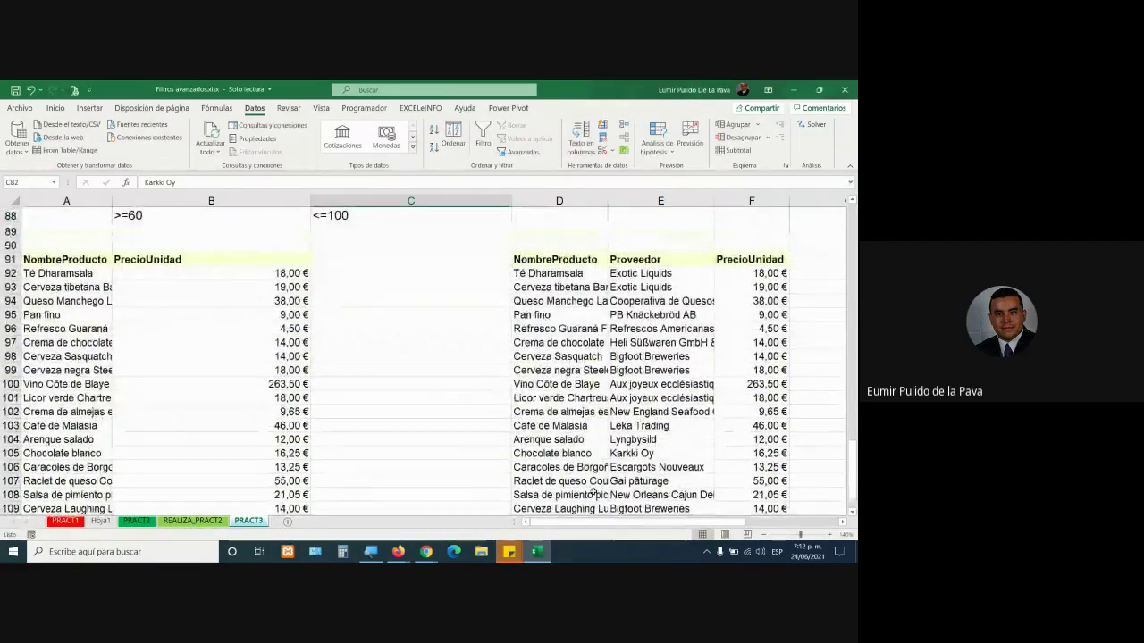
scroll(595, 491, "down", 1)
scroll(595, 491, "down", 2)
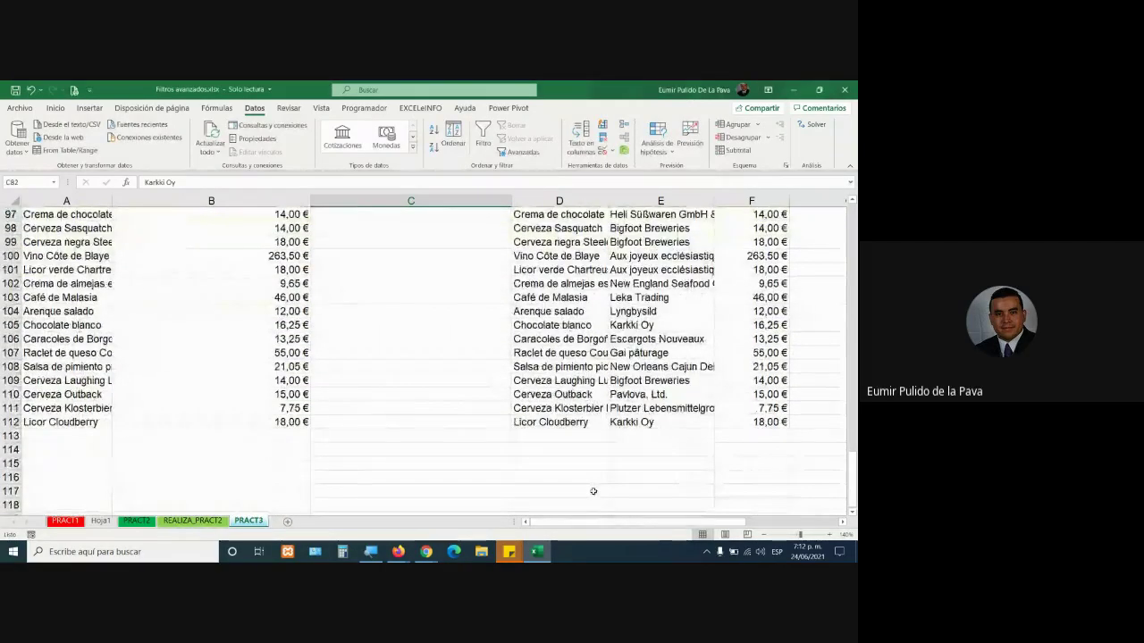
scroll(593, 491, "up", 3)
left_click(661, 260)
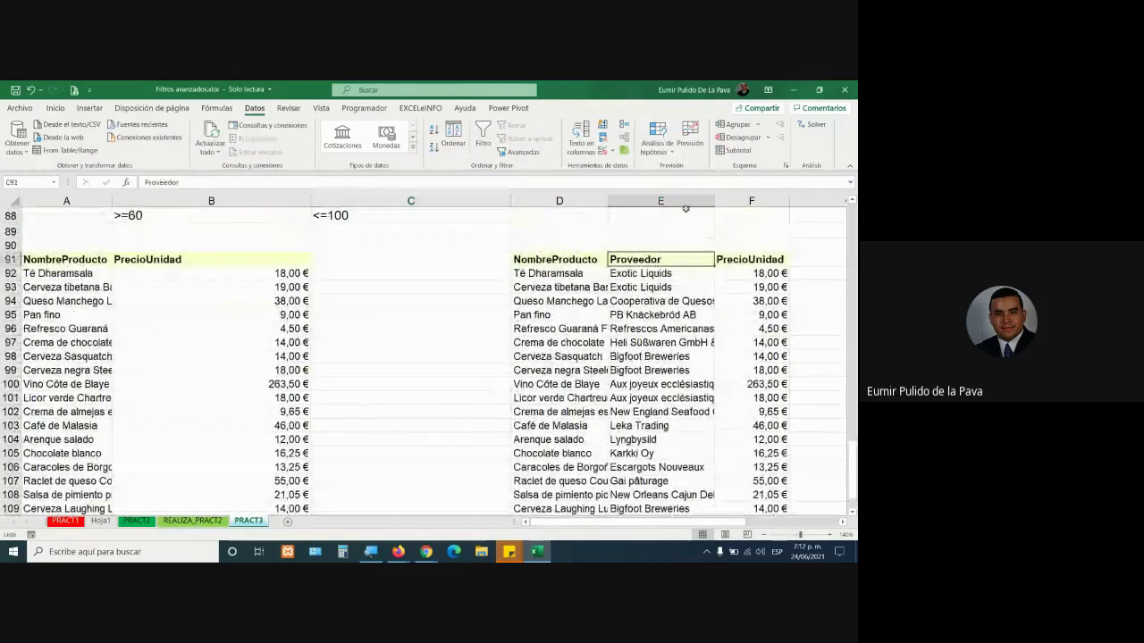
left_click(750, 200)
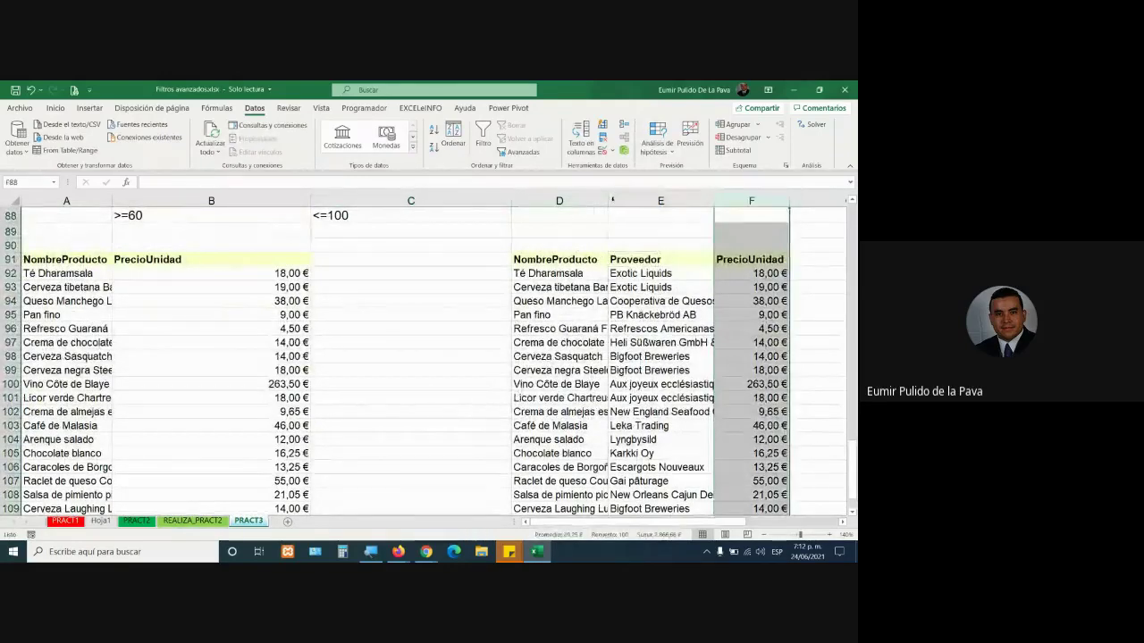
double_click(609, 200)
Step: Select the Cerveza negra Steeleye result, then switch to the Google Meet call
scroll(662, 362, "up", 1)
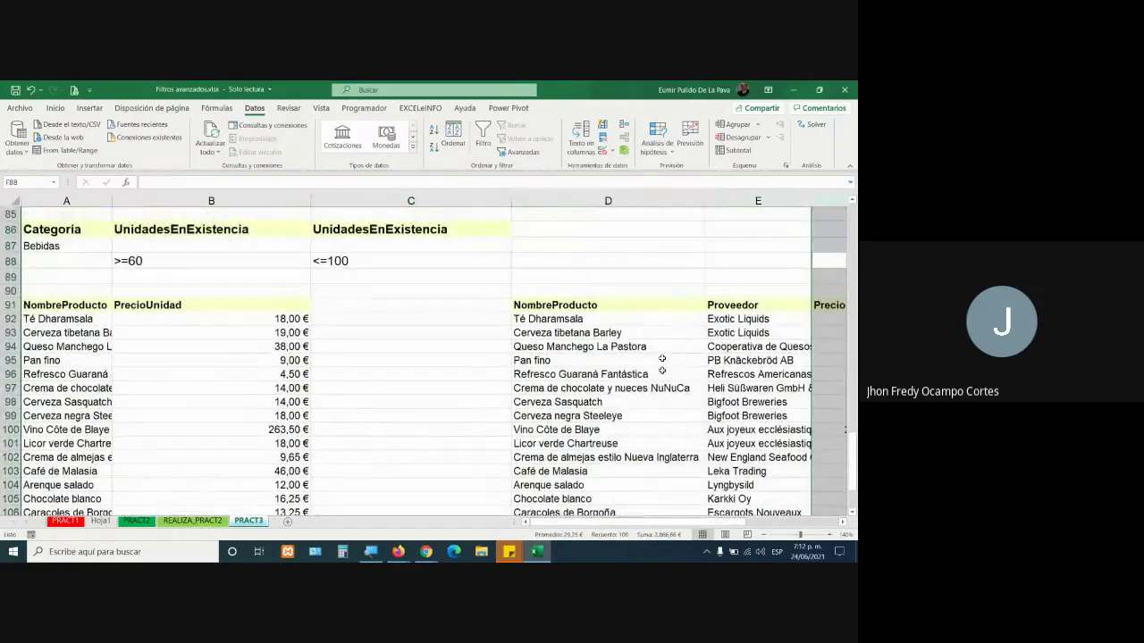
scroll(679, 509, "right", 2)
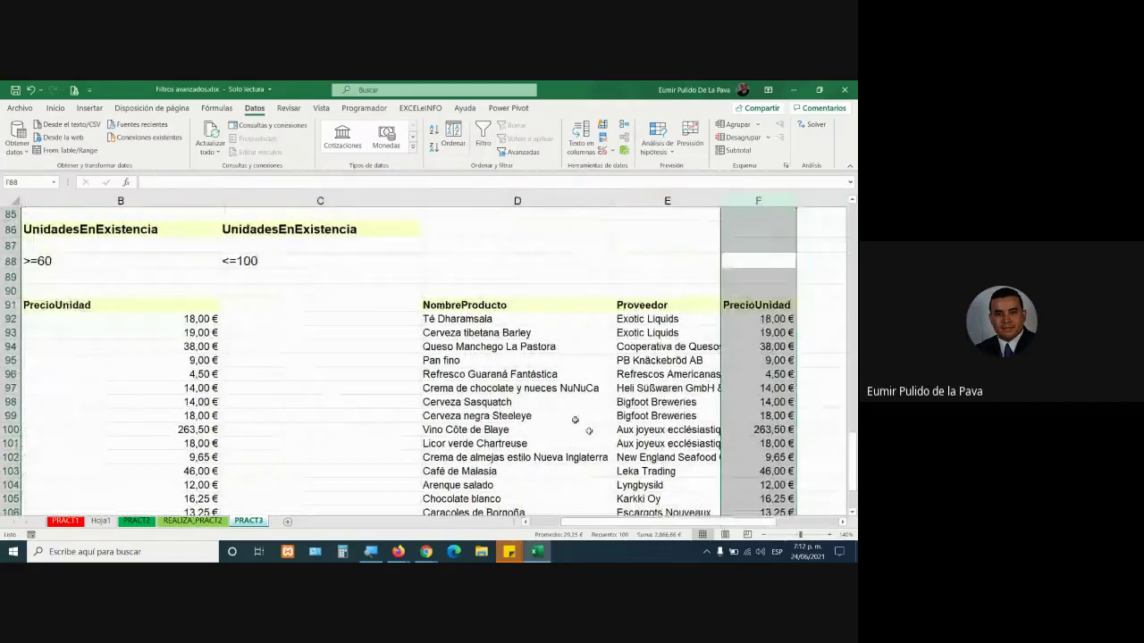
left_click(569, 413)
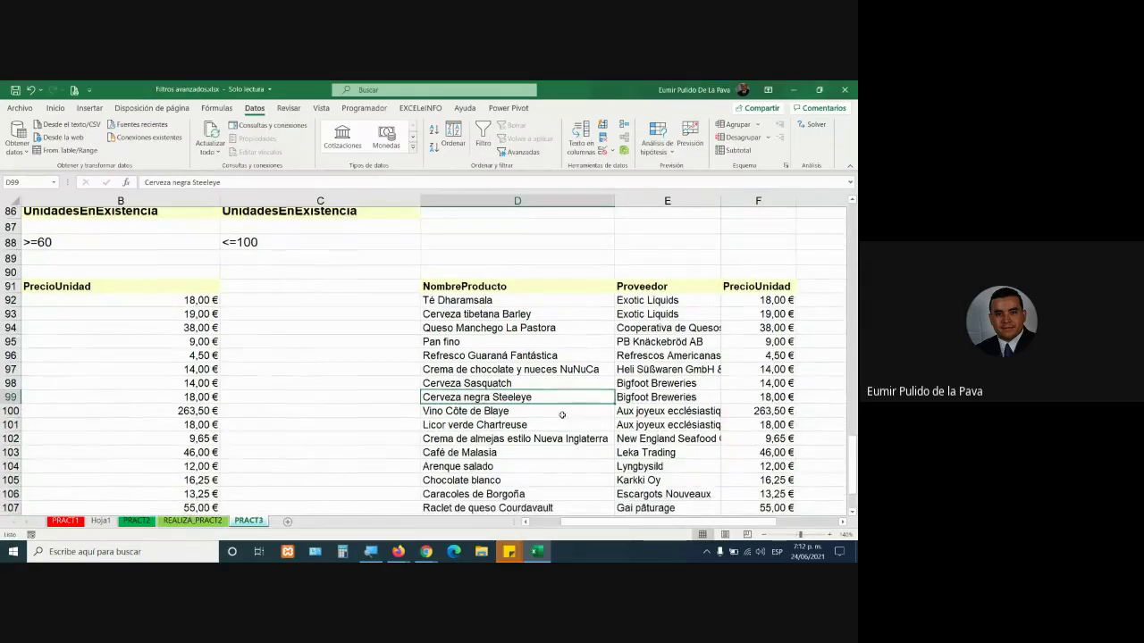
scroll(564, 412, "down", 3)
scroll(564, 412, "up", 2)
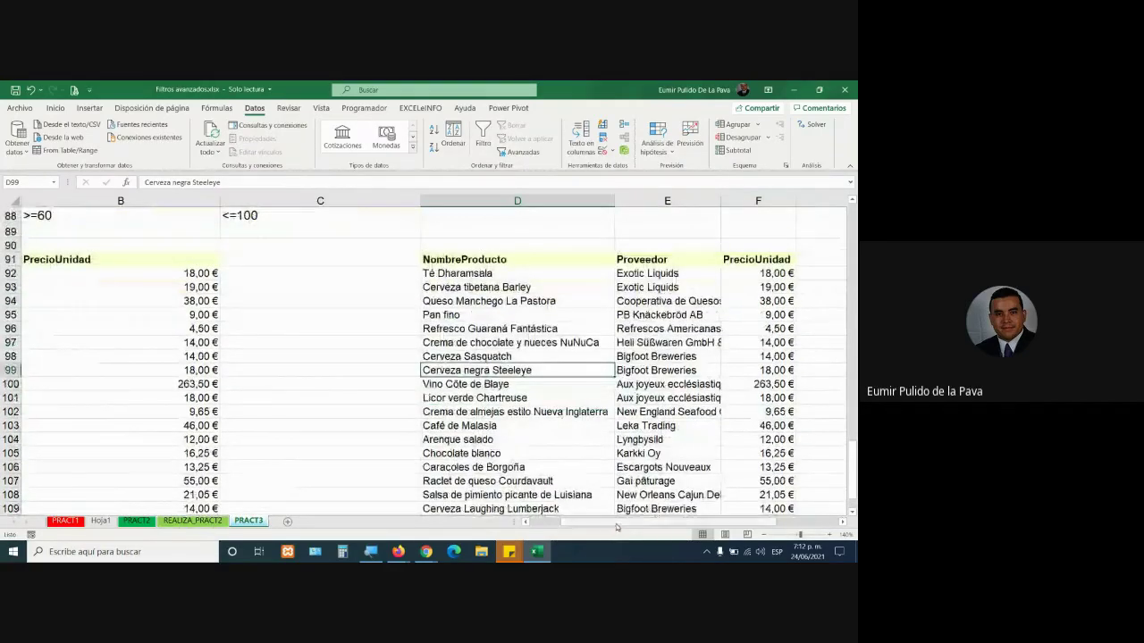
left_click_drag(590, 521, 572, 521)
left_click(420, 555)
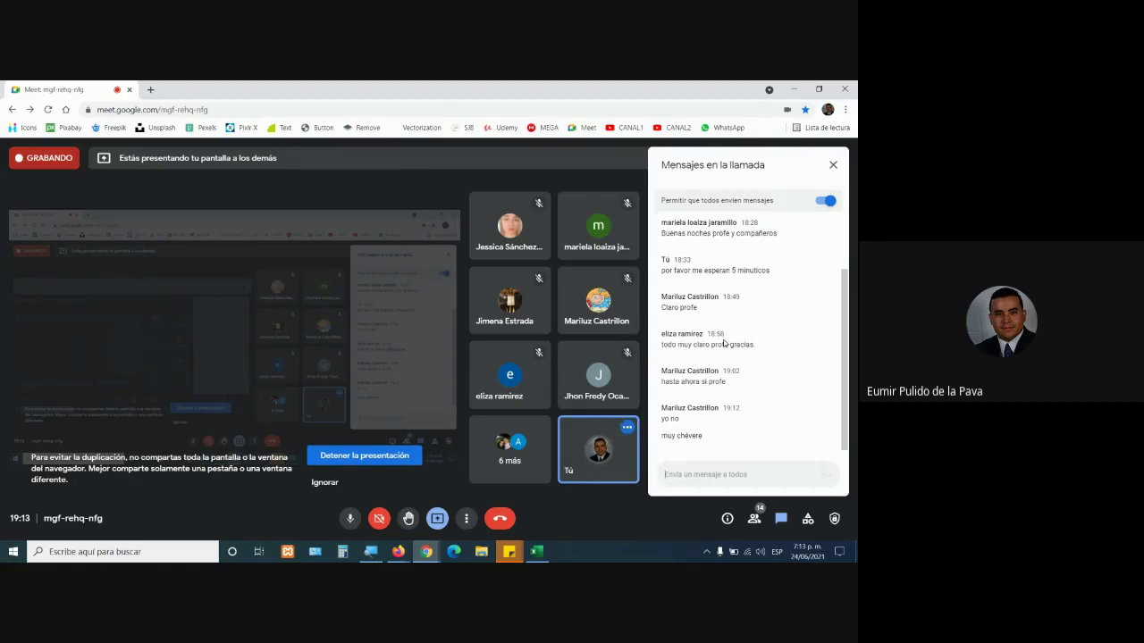
Step: Switch from the Google Meet call back to the Excel PRACT3 sheet via the taskbar
left_click(536, 551)
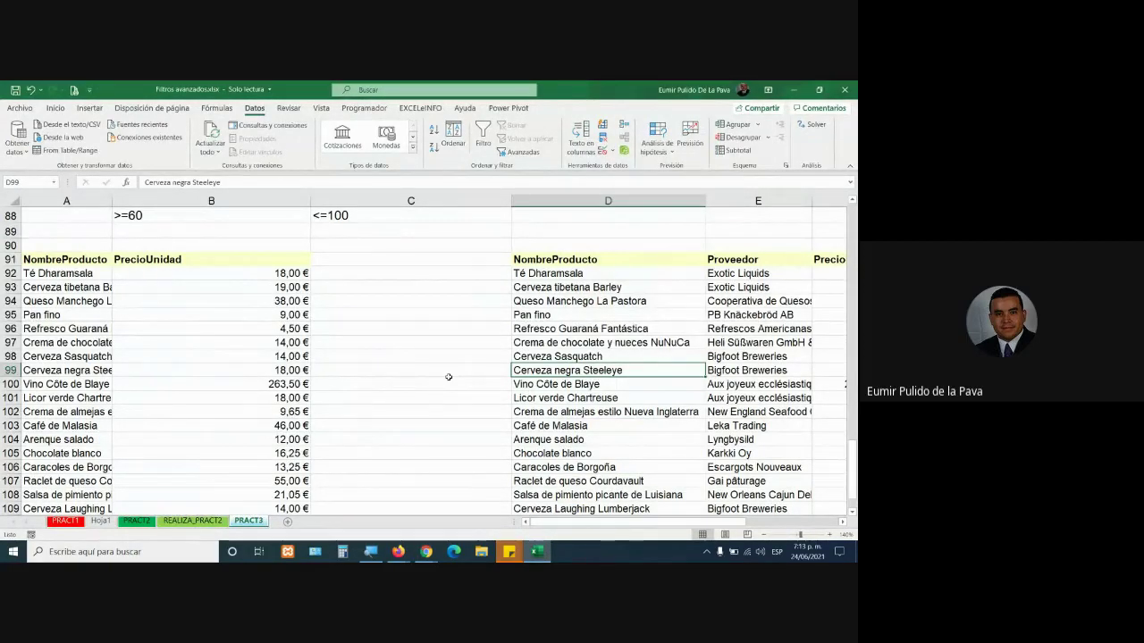
Step: Scroll back up the PRACT3 sheet and bring up the course guide PDF
scroll(322, 252, "up", 1)
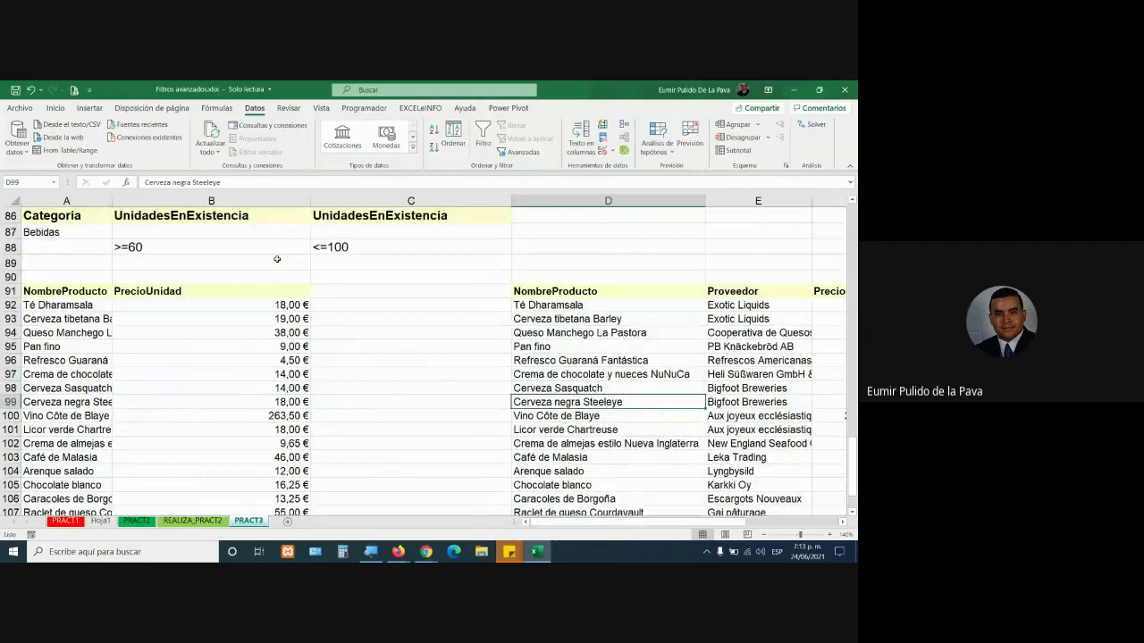
scroll(420, 286, "up", 1)
scroll(516, 321, "up", 4)
scroll(516, 321, "up", 1)
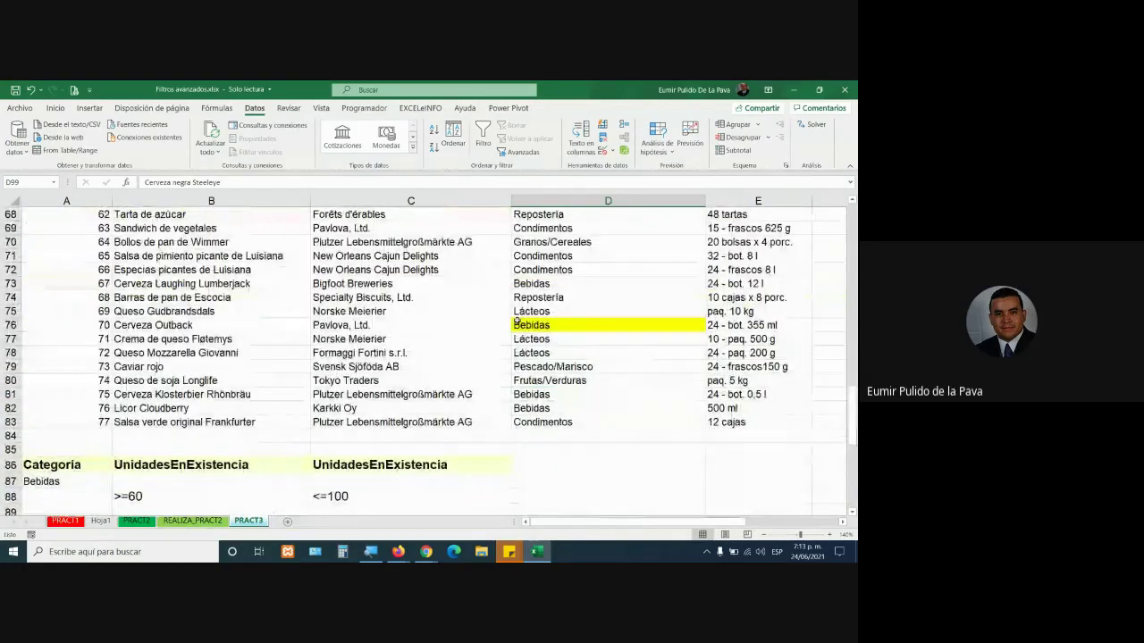
mouse_move(397, 551)
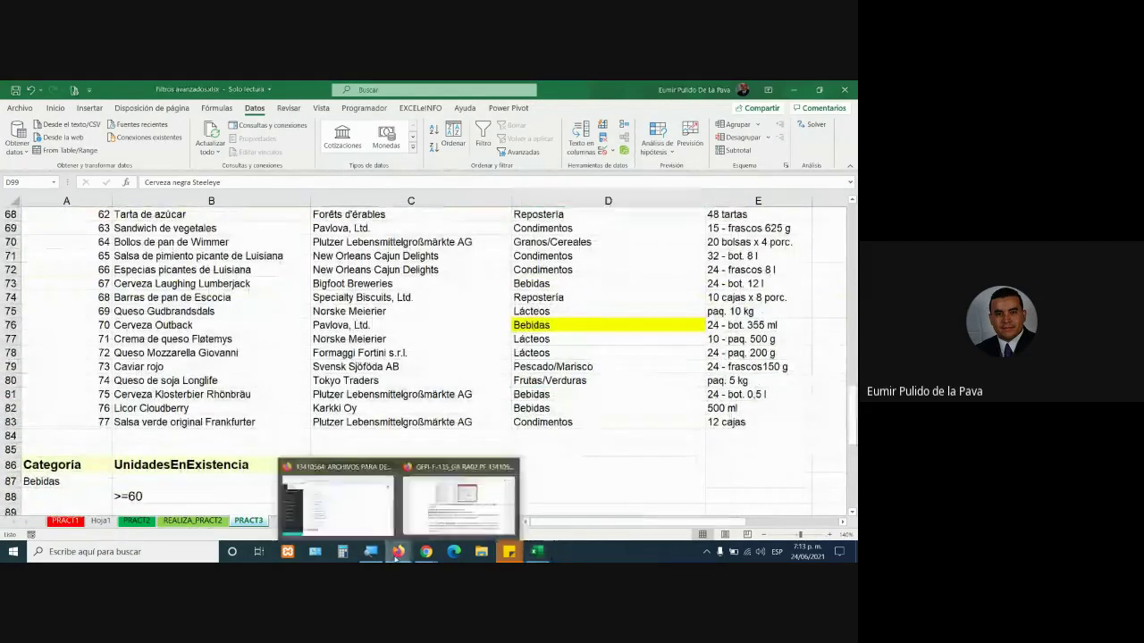
left_click(453, 517)
scroll(327, 291, "down", 5)
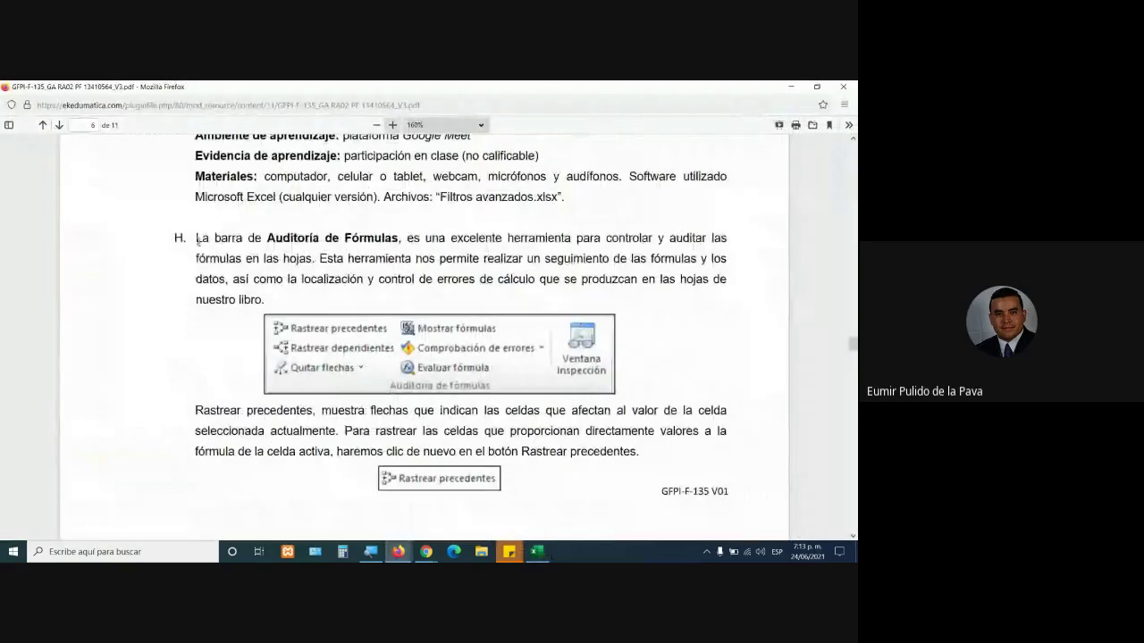
Step: Select paragraph H's Auditoría de Fórmulas text, then close Filtros avanzados.xlsx without saving
left_click_drag(198, 238, 241, 237)
left_click_drag(398, 240, 409, 245)
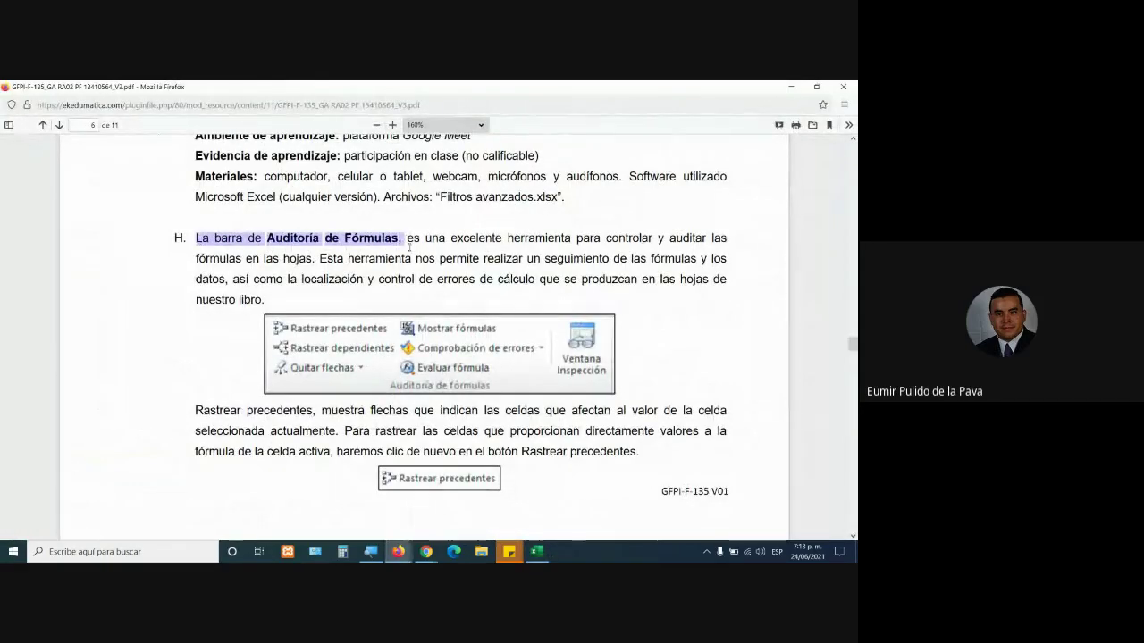
left_click(536, 552)
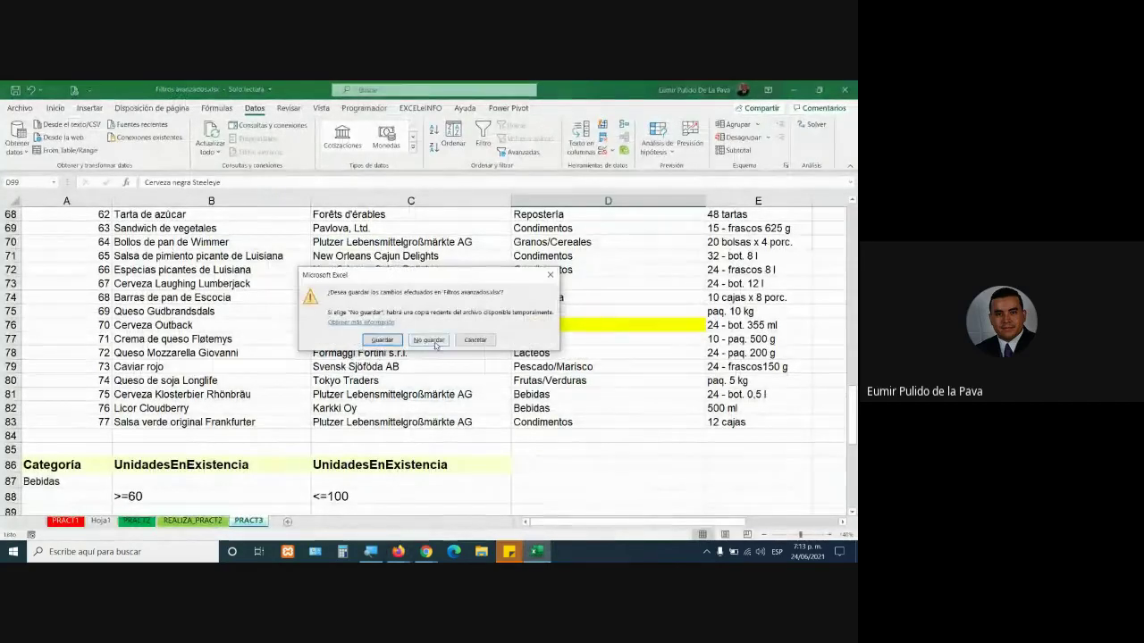
left_click(429, 343)
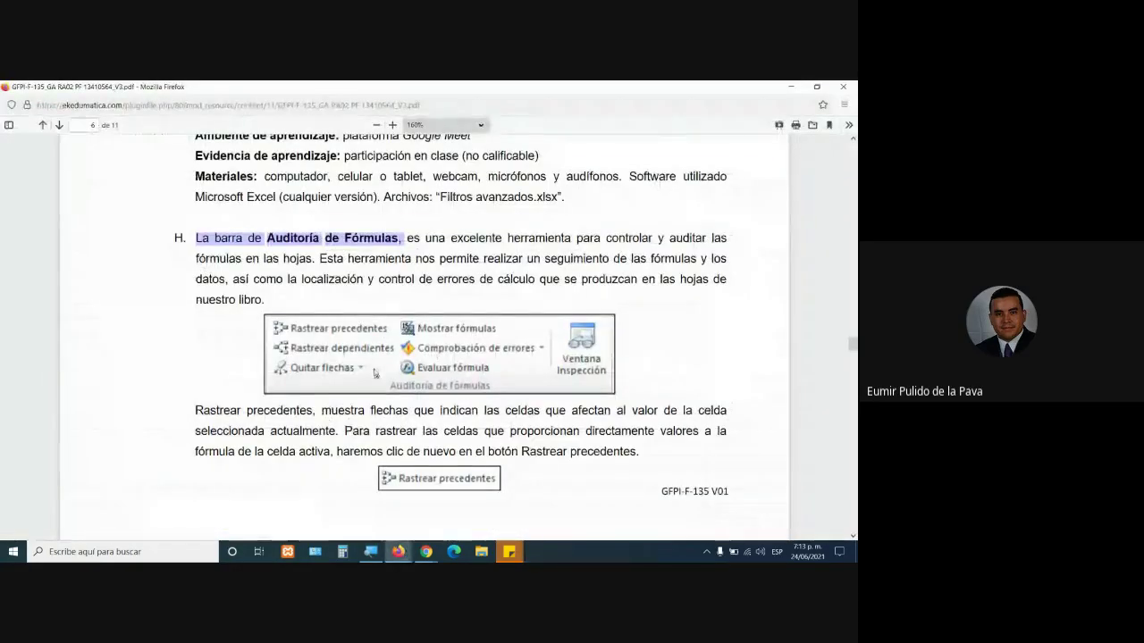
Step: Highlight the phrase Auditoría de Fórmulas in the guide's section H
scroll(376, 371, "up", 2)
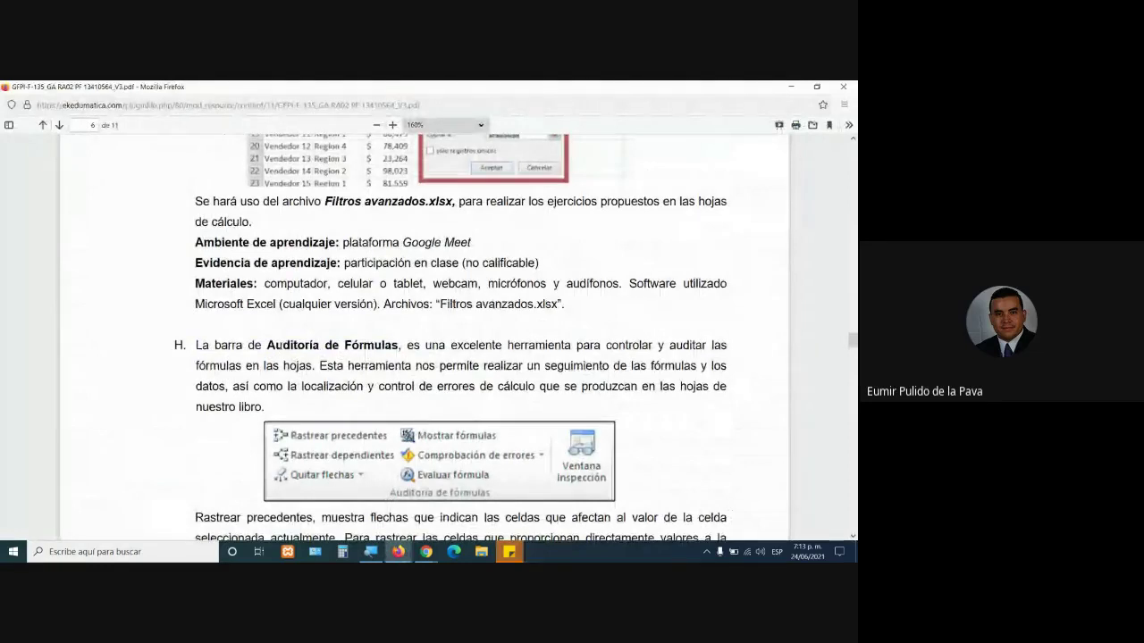
left_click_drag(266, 346, 325, 346)
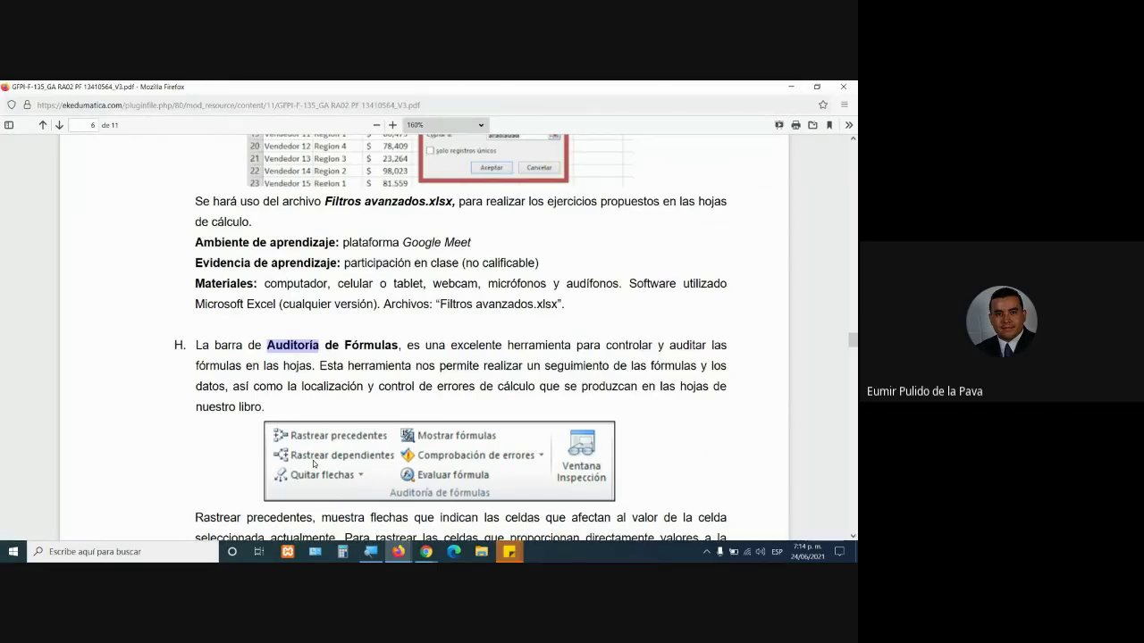
scroll(313, 471, "down", 3)
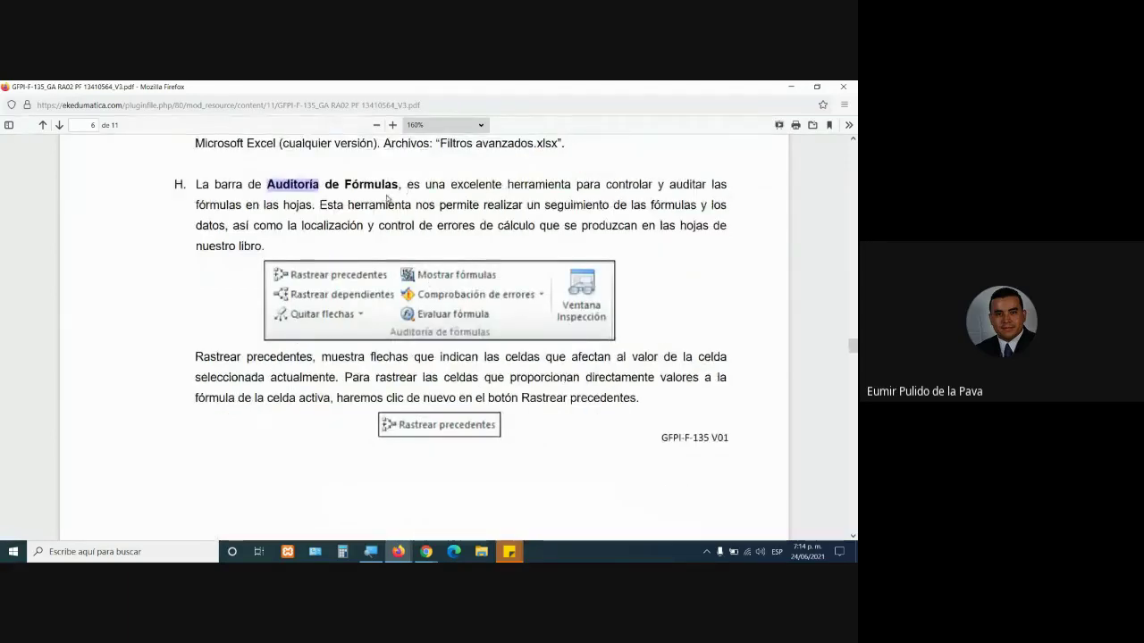
left_click(272, 184)
left_click_drag(267, 184, 398, 184)
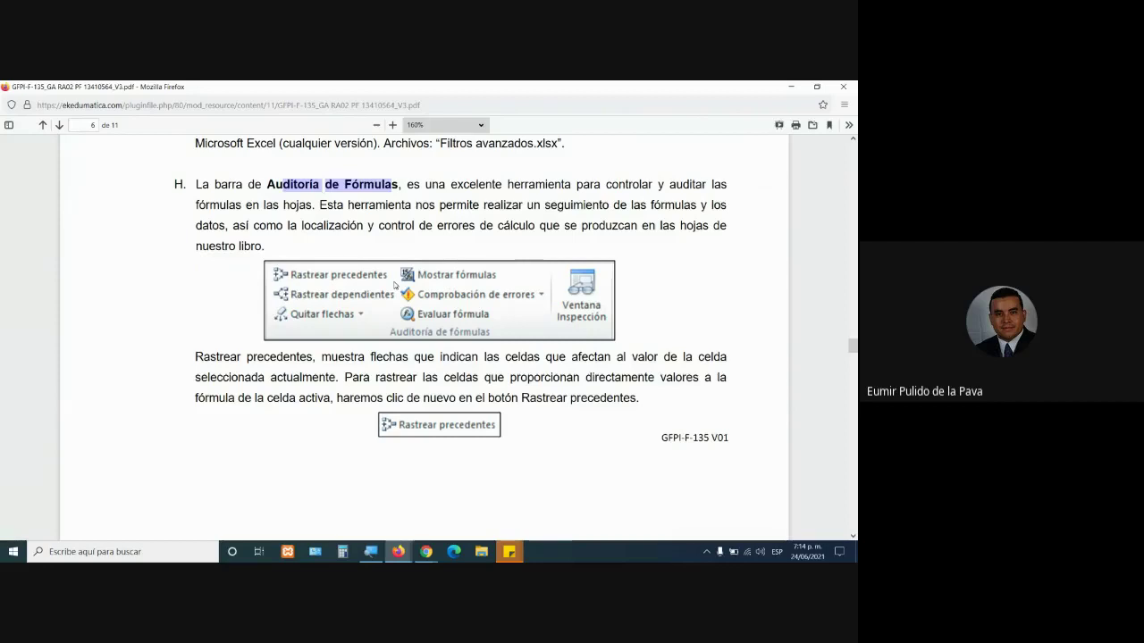
Step: Highlight the Evaluar fórmula and Ventana inspección paragraphs, then switch to the course file list
scroll(407, 343, "down", 2)
scroll(407, 343, "down", 1)
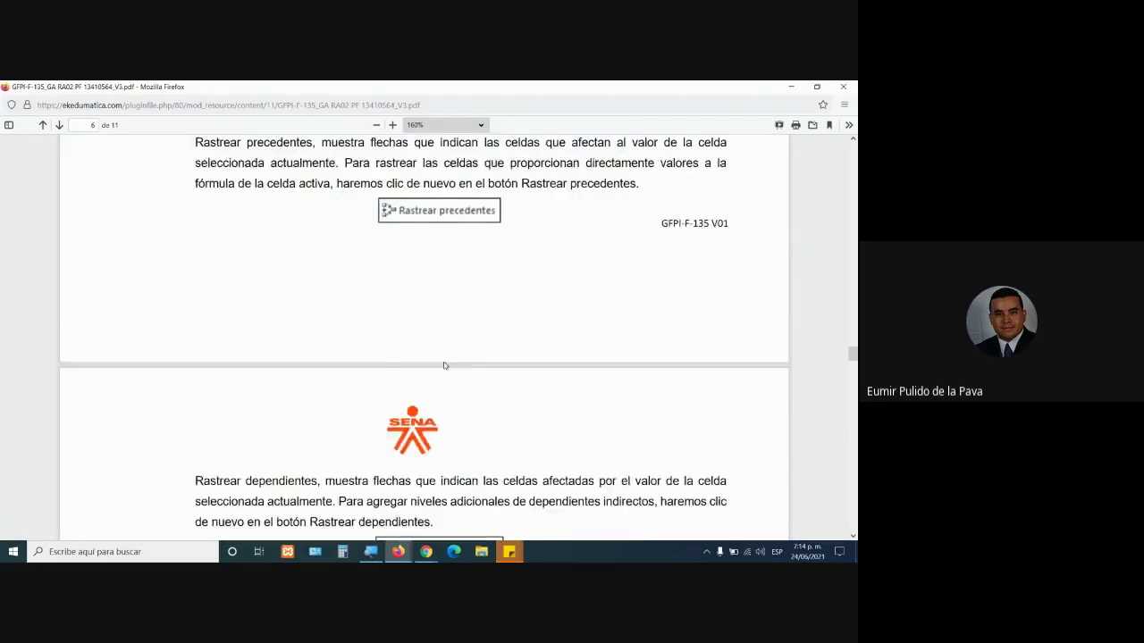
scroll(474, 372, "down", 3)
scroll(456, 435, "down", 3)
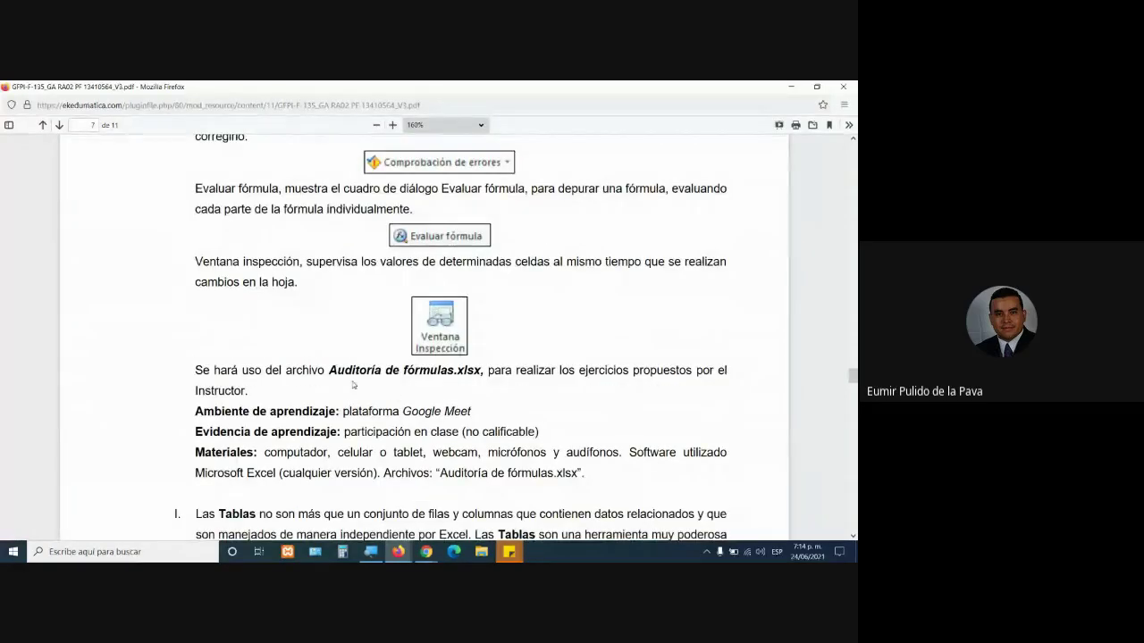
left_click_drag(330, 367, 194, 184)
mouse_move(398, 551)
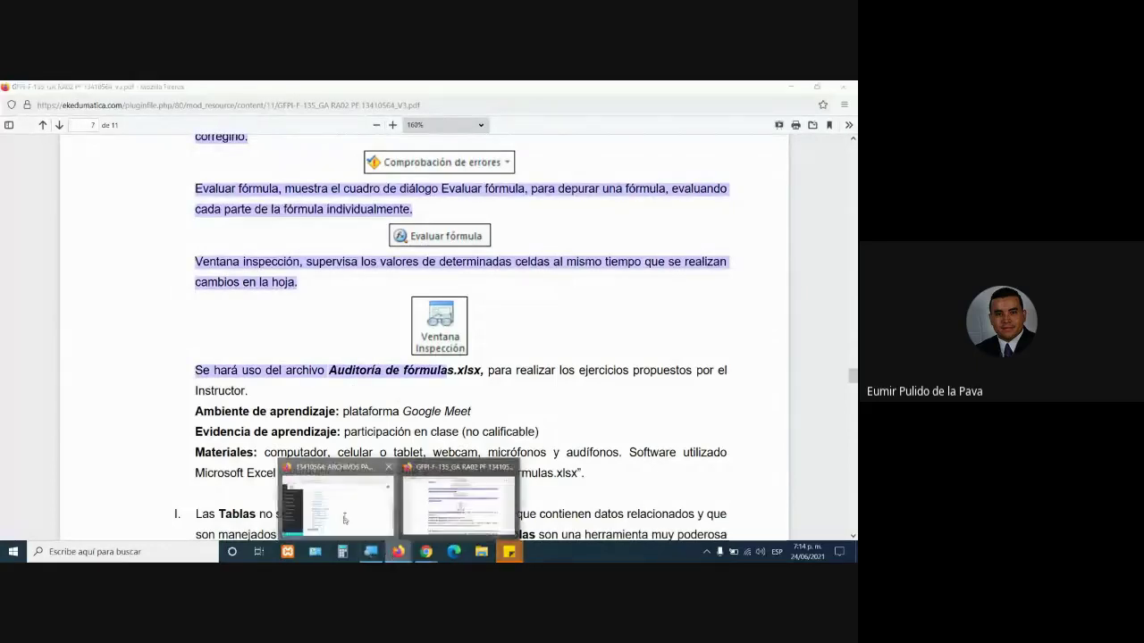
left_click(332, 500)
scroll(296, 320, "up", 3)
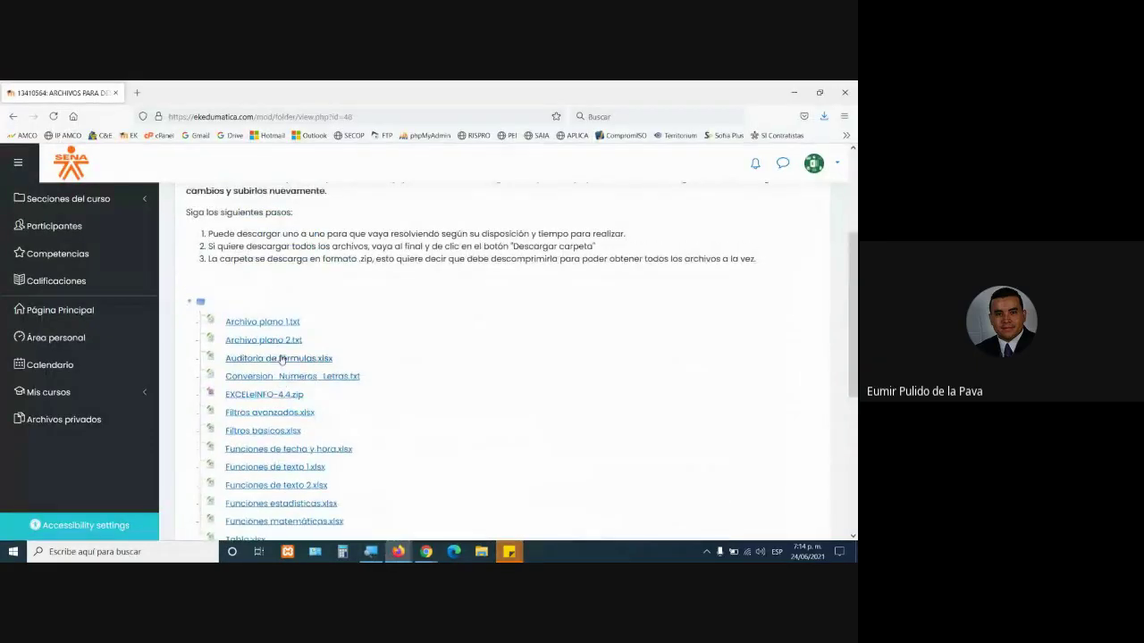
Step: Open Auditoría de fórmulas.xlsx with Excel and go to the AUDITORIA DE FORMULAS sheet
left_click(282, 358)
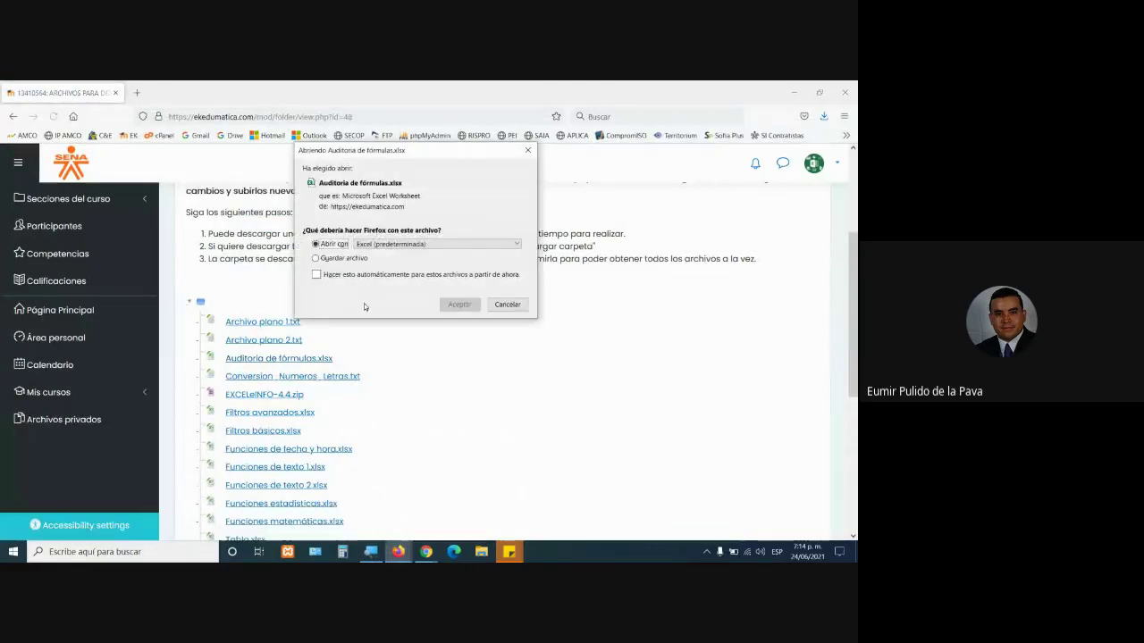
left_click(459, 305)
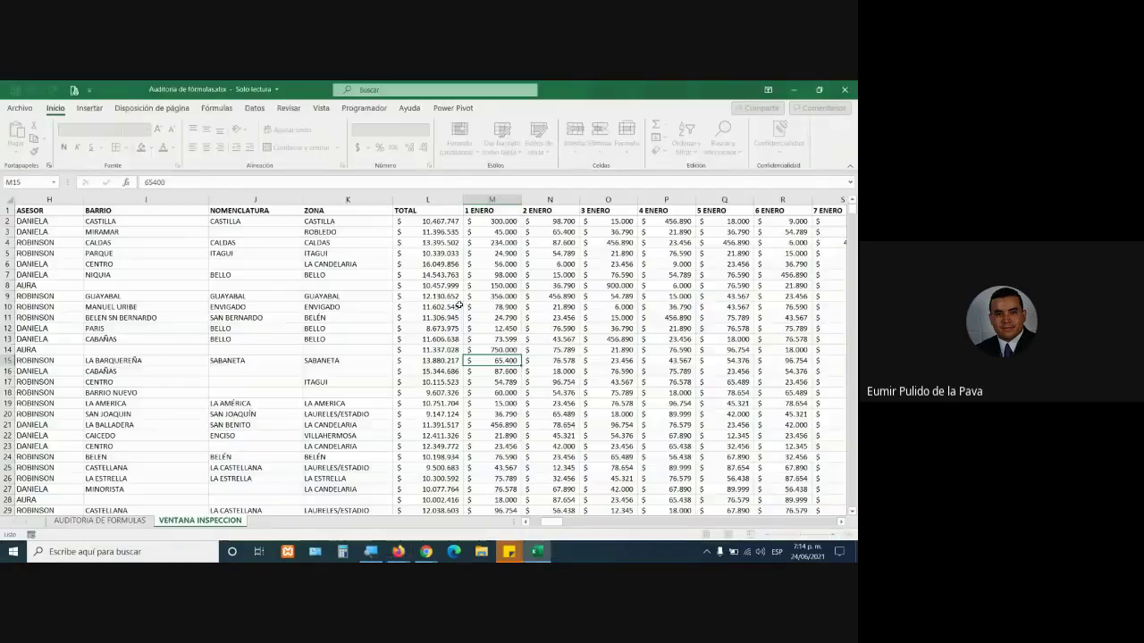
key("ctrl+Page_Up")
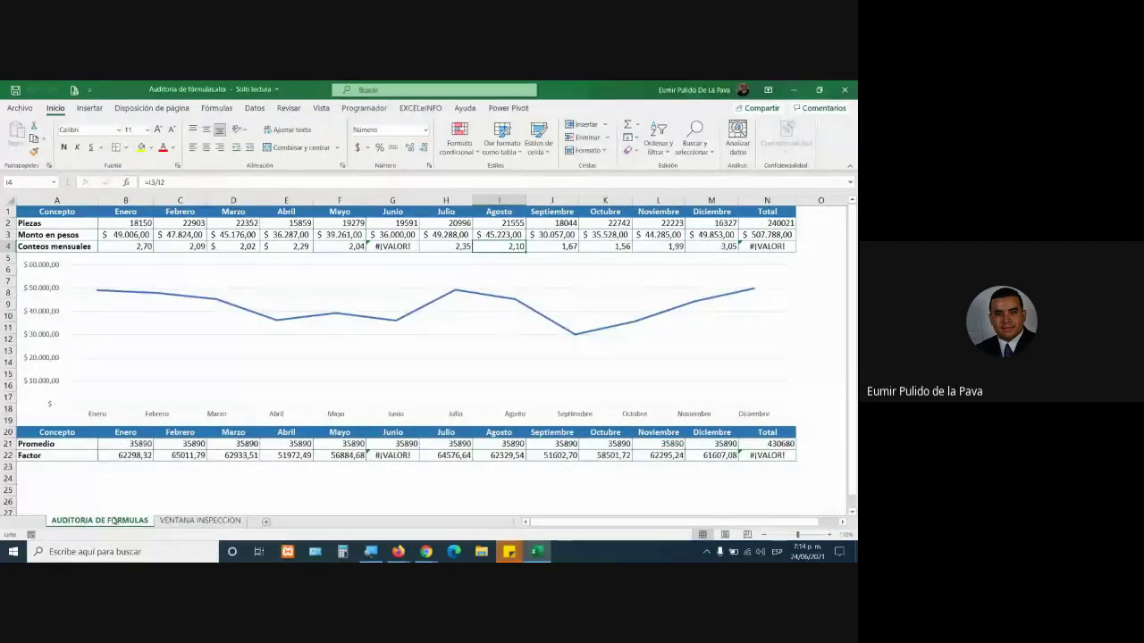
Step: Fill the #¡VALOR! cells G4, N4, G22 and N22 yellow
left_click(342, 349)
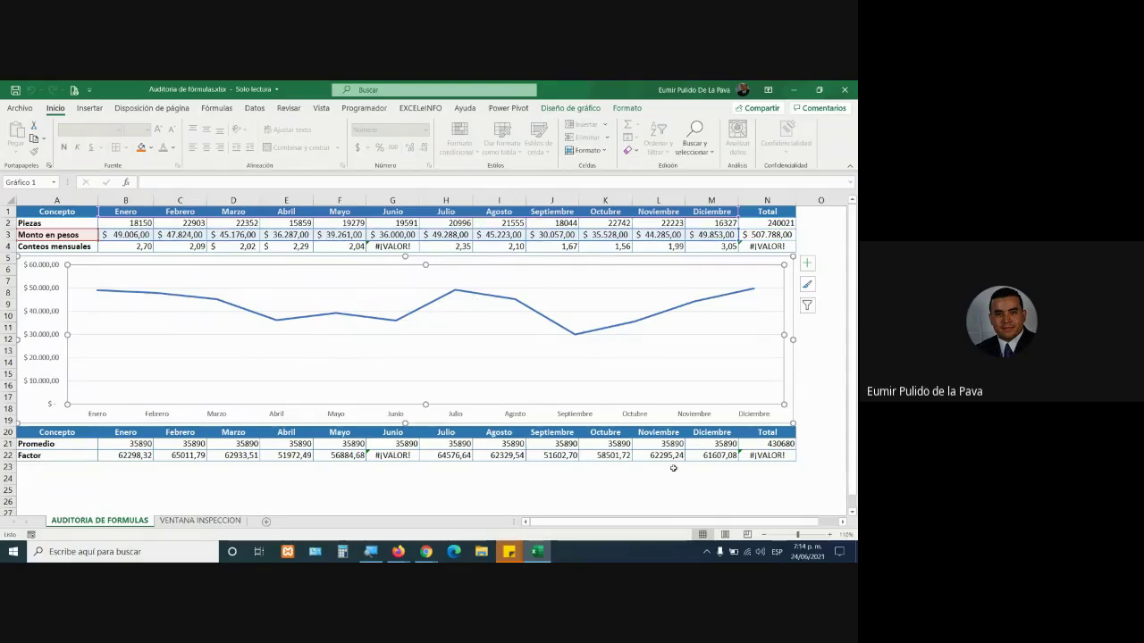
left_click(551, 491)
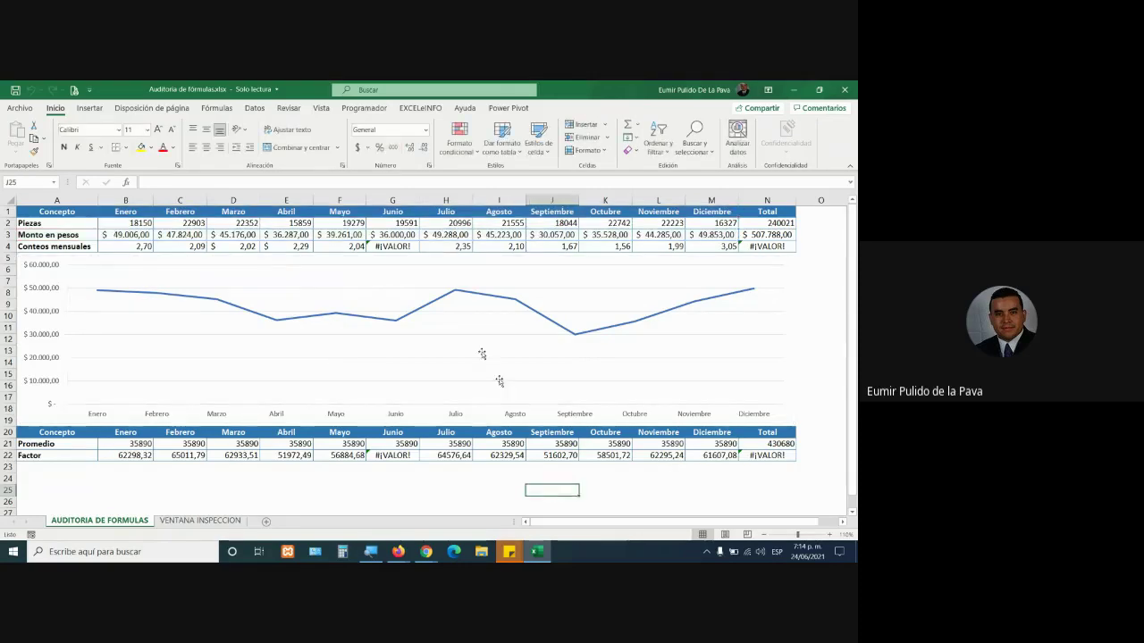
left_click(394, 246)
left_click(769, 246, "ctrl")
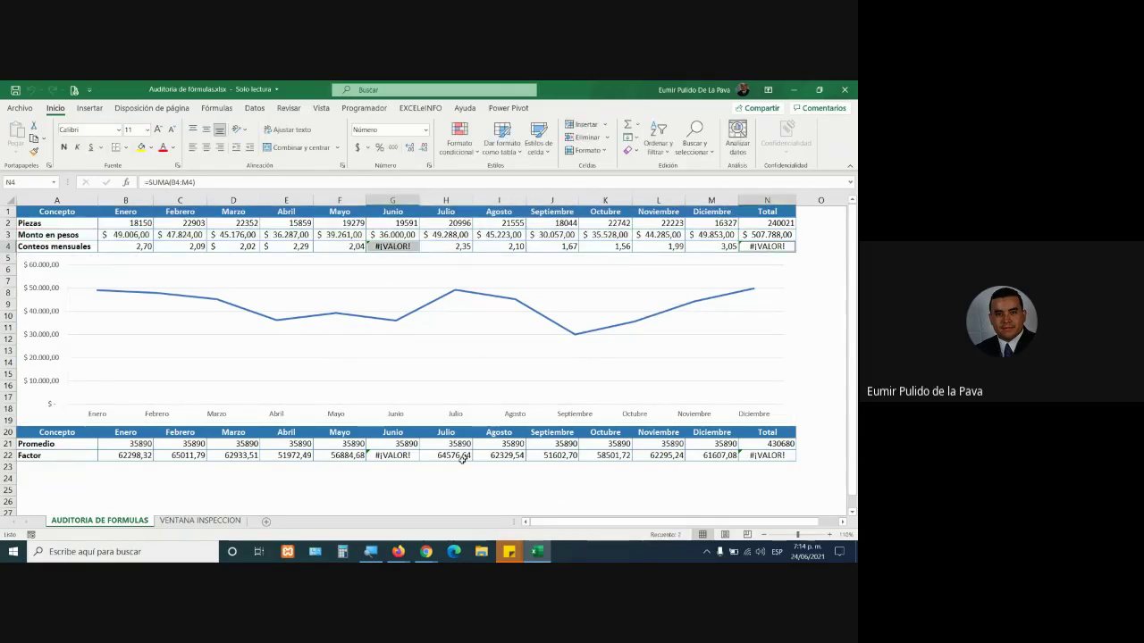
left_click(393, 456, "ctrl")
left_click(767, 456, "ctrl")
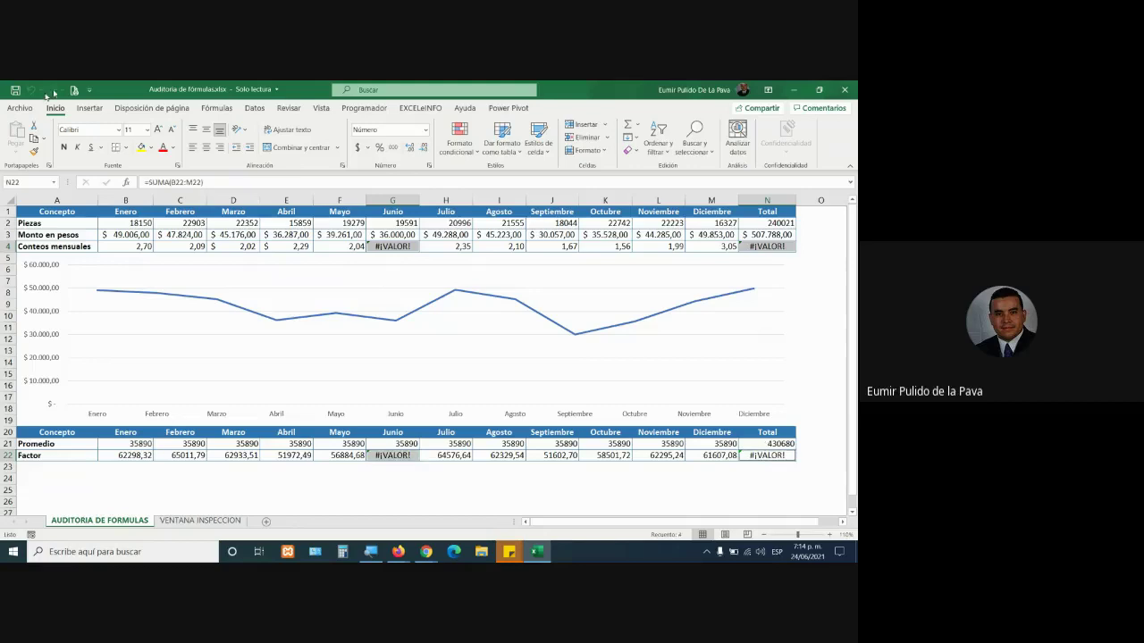
left_click(140, 146)
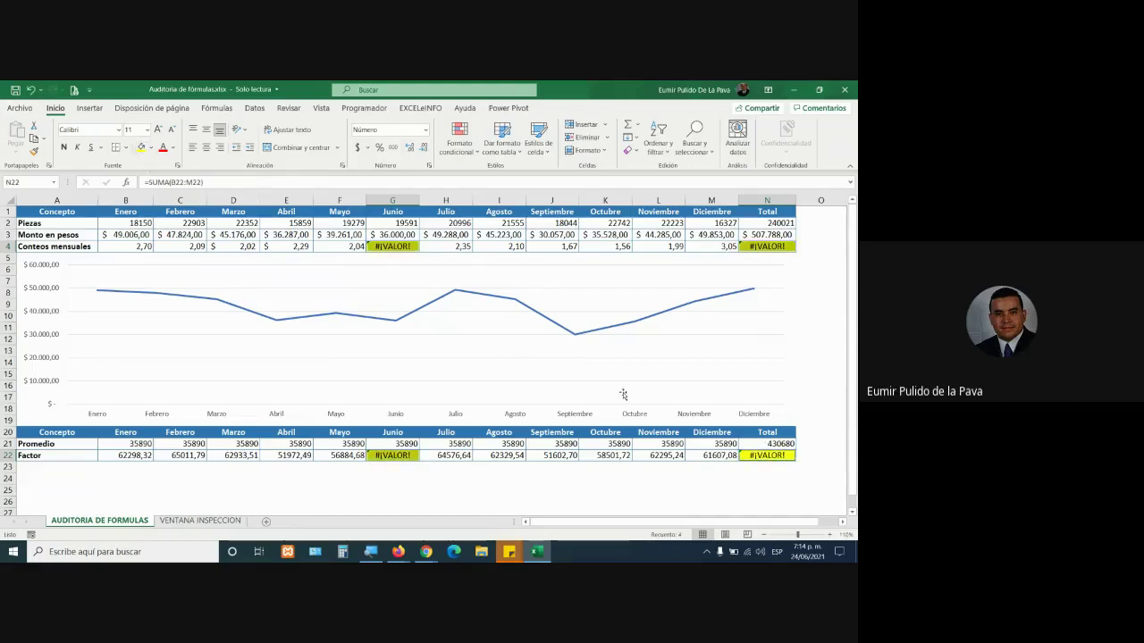
left_click(573, 500)
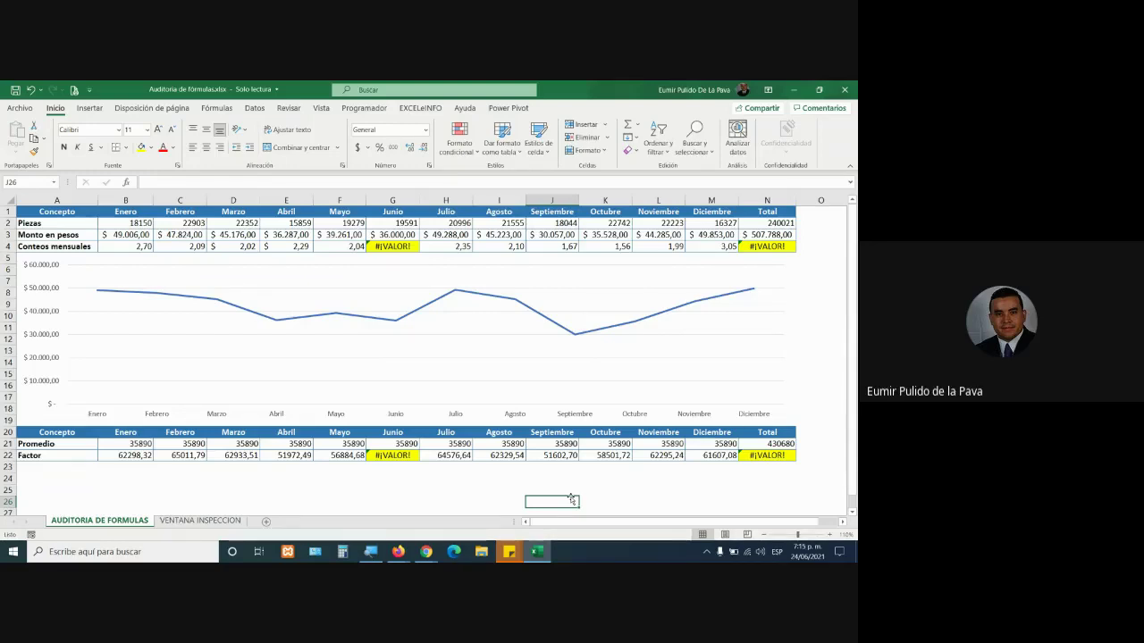
left_click(136, 247)
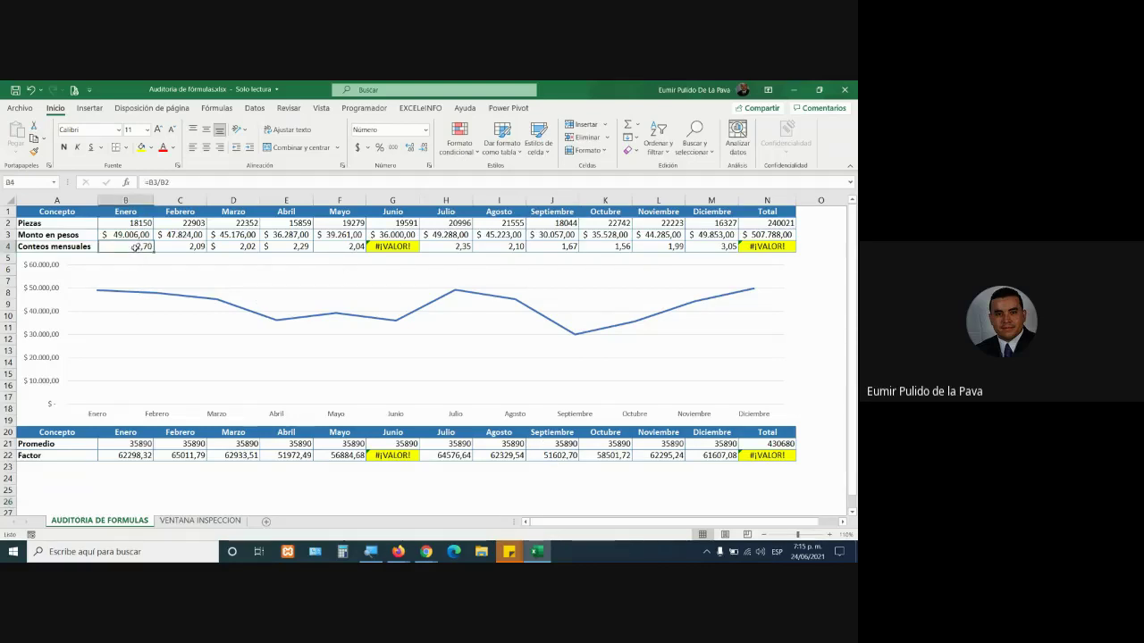
left_click(370, 551)
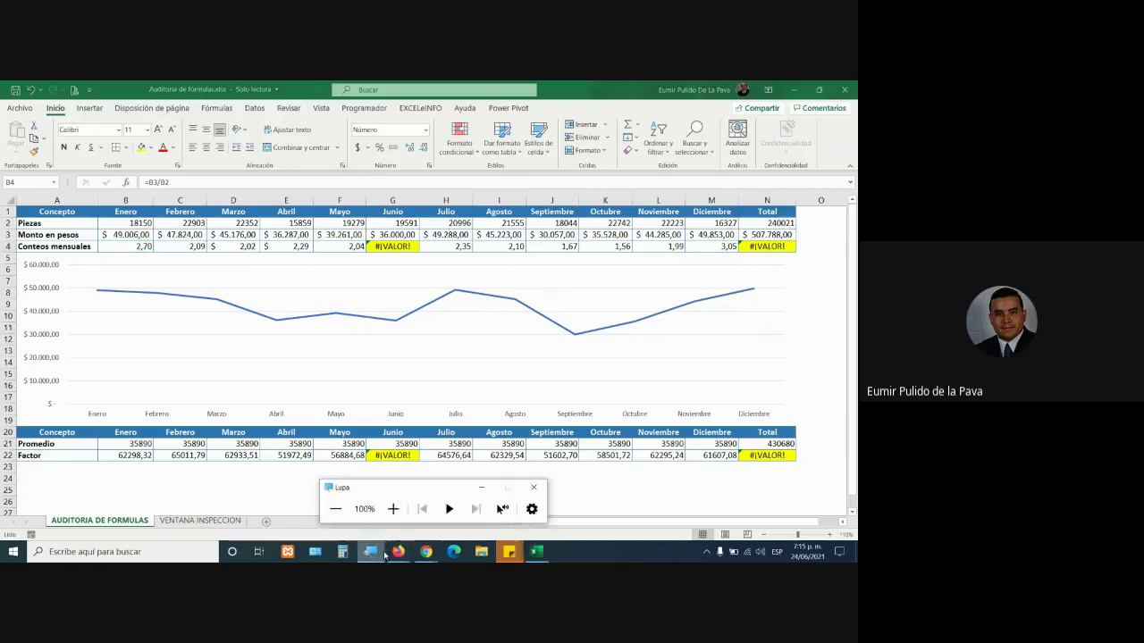
left_click(393, 508)
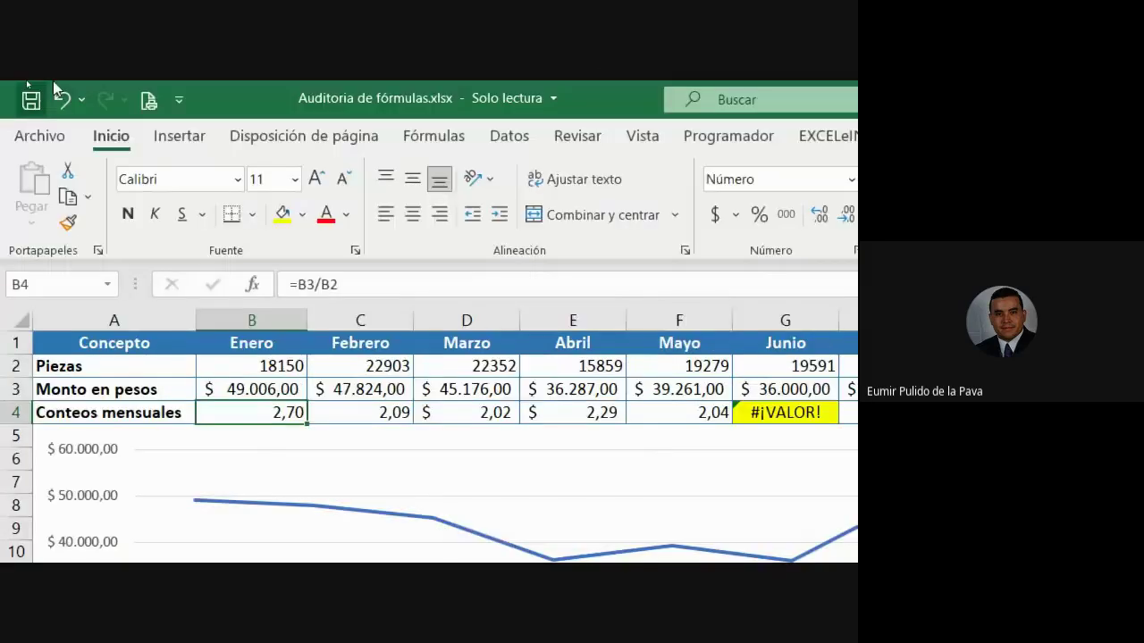
left_click(247, 367)
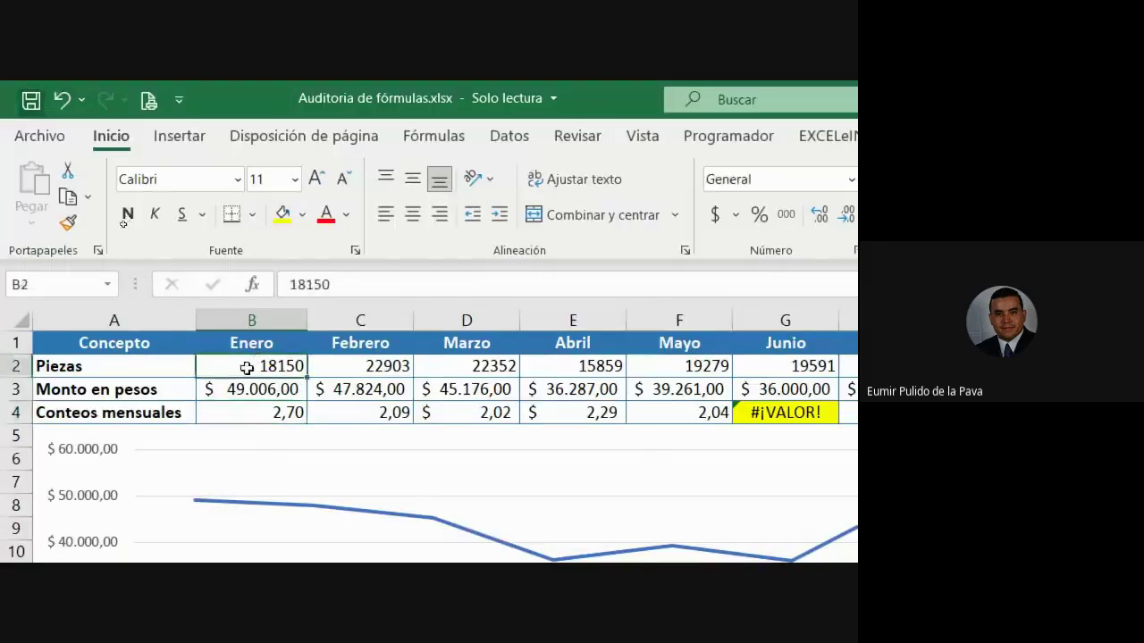
double_click(288, 283)
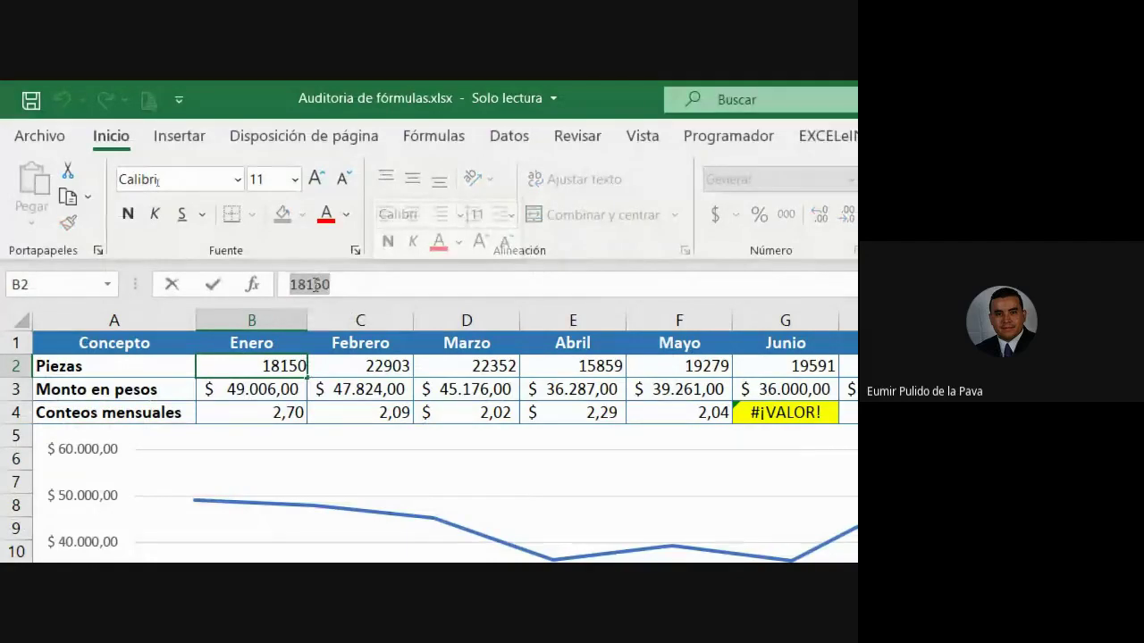
left_click(239, 389)
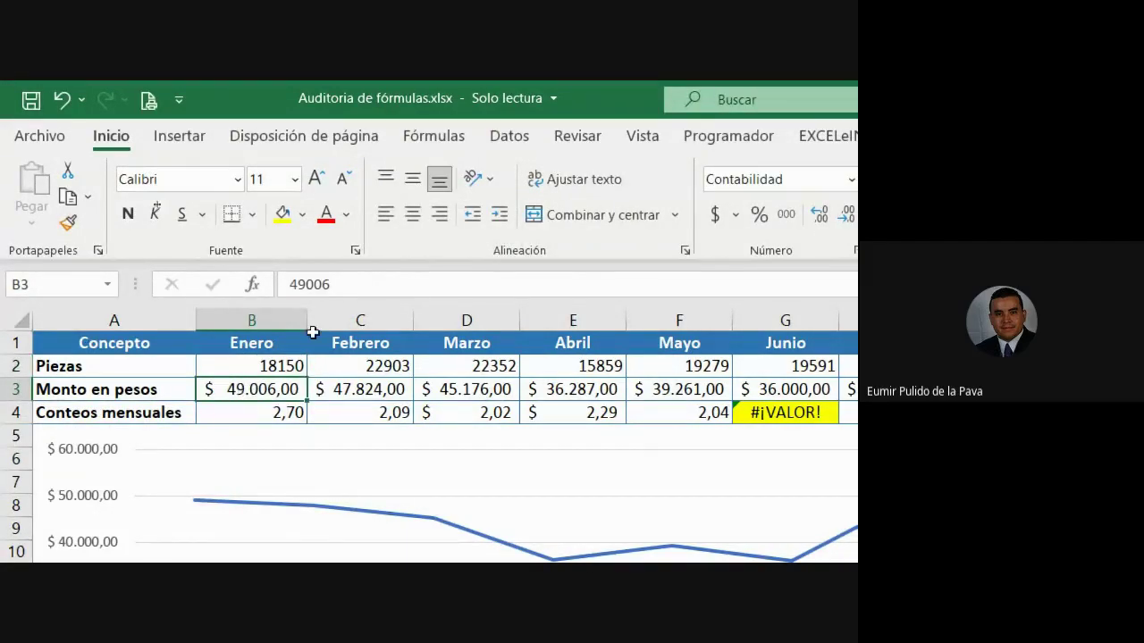
double_click(270, 286)
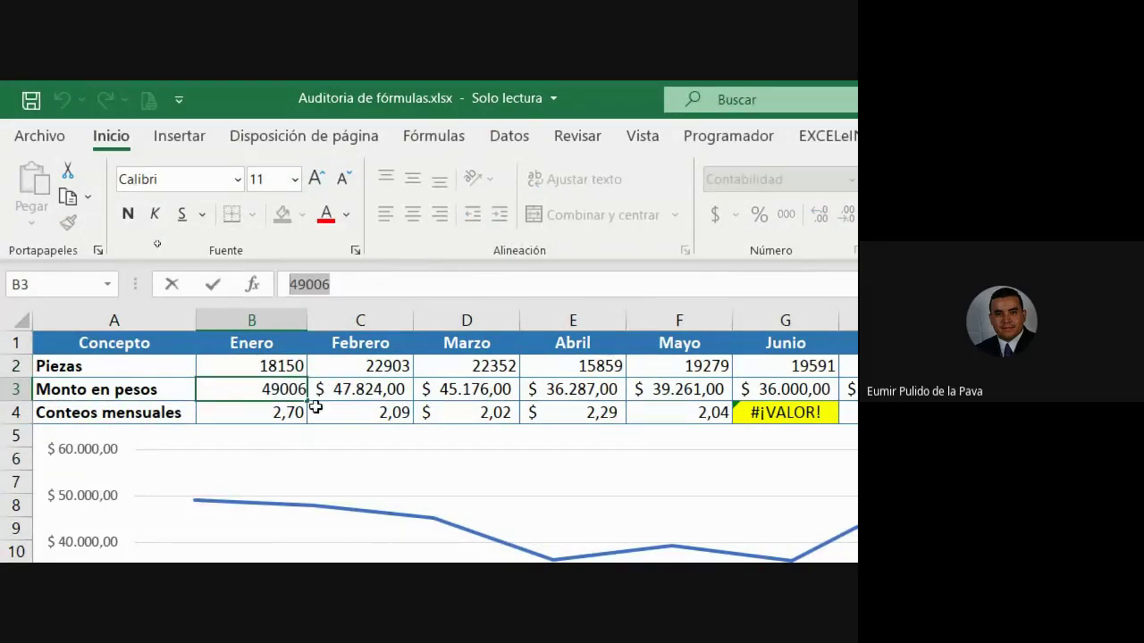
left_click(288, 414)
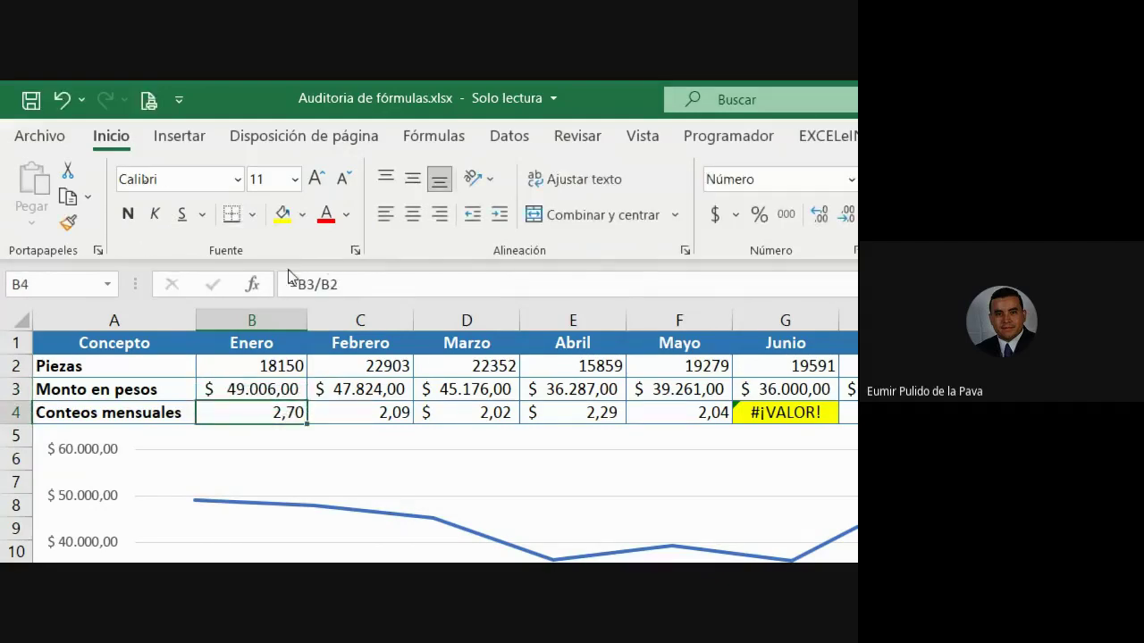
left_click(364, 364)
left_click(359, 389)
left_click(360, 411)
left_click(459, 370)
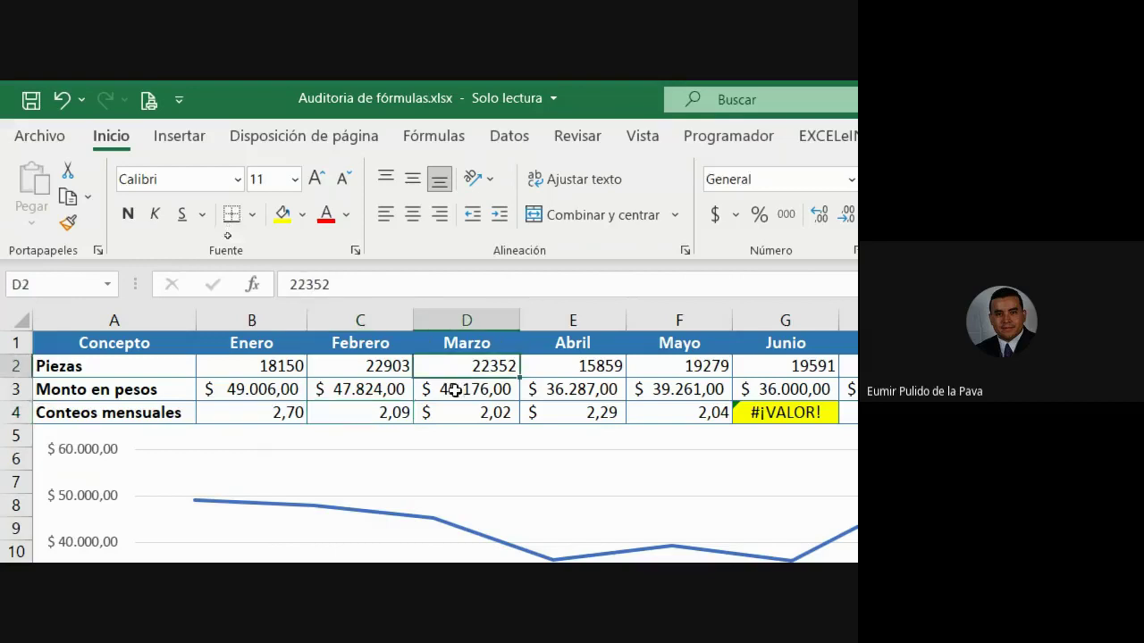
left_click(450, 389)
left_click(450, 411)
left_click(583, 368)
left_click(581, 382)
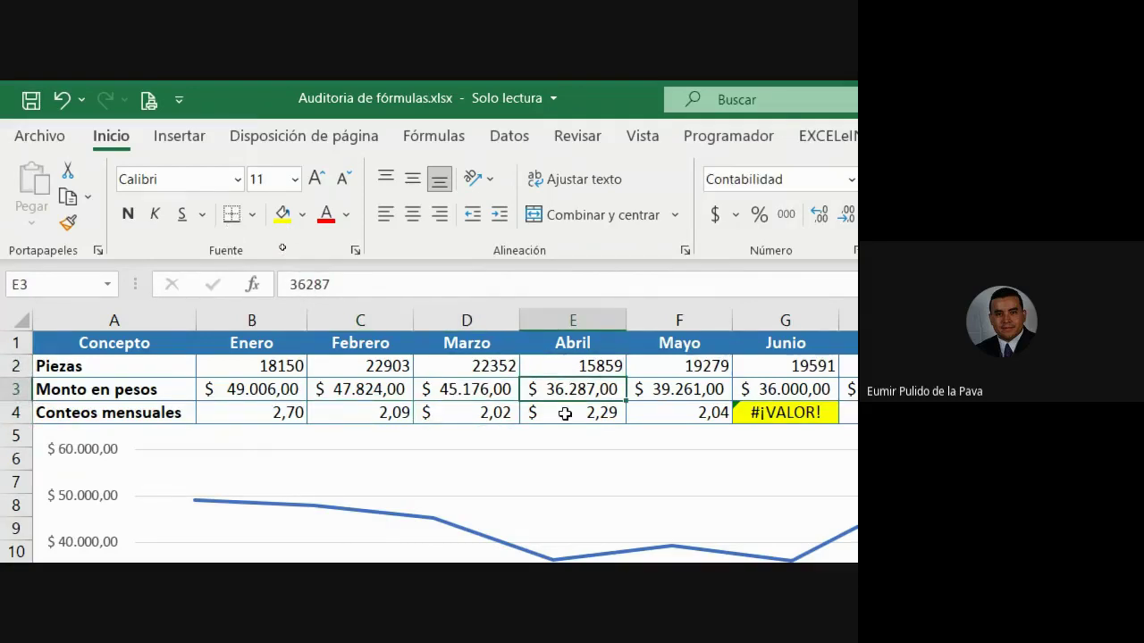
left_click(572, 367)
left_click(565, 390)
left_click(558, 410)
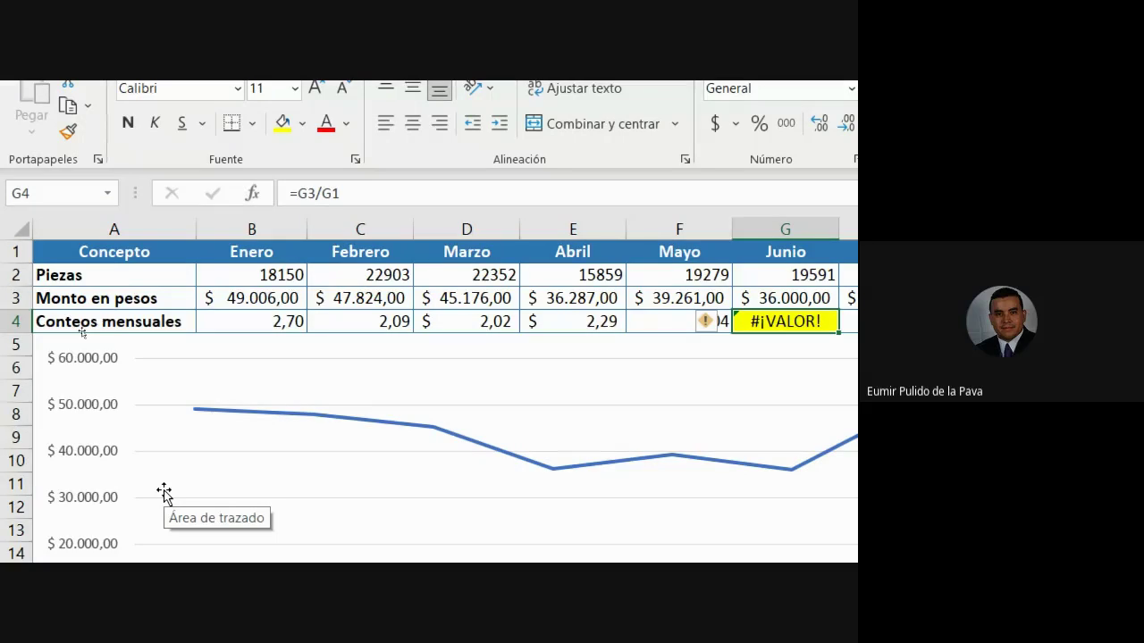
Step: Check that Junio's G4 formula reads =G3/G1, leave it unchanged, and reselect G4
scroll(319, 510, "right", 3)
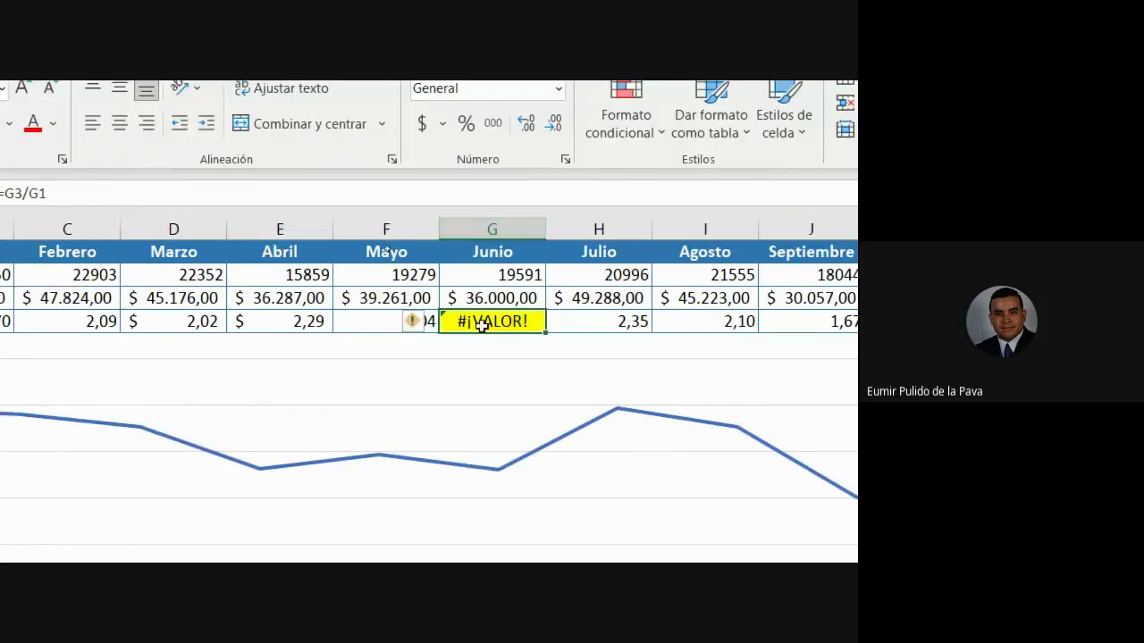
scroll(406, 280, "left", 1)
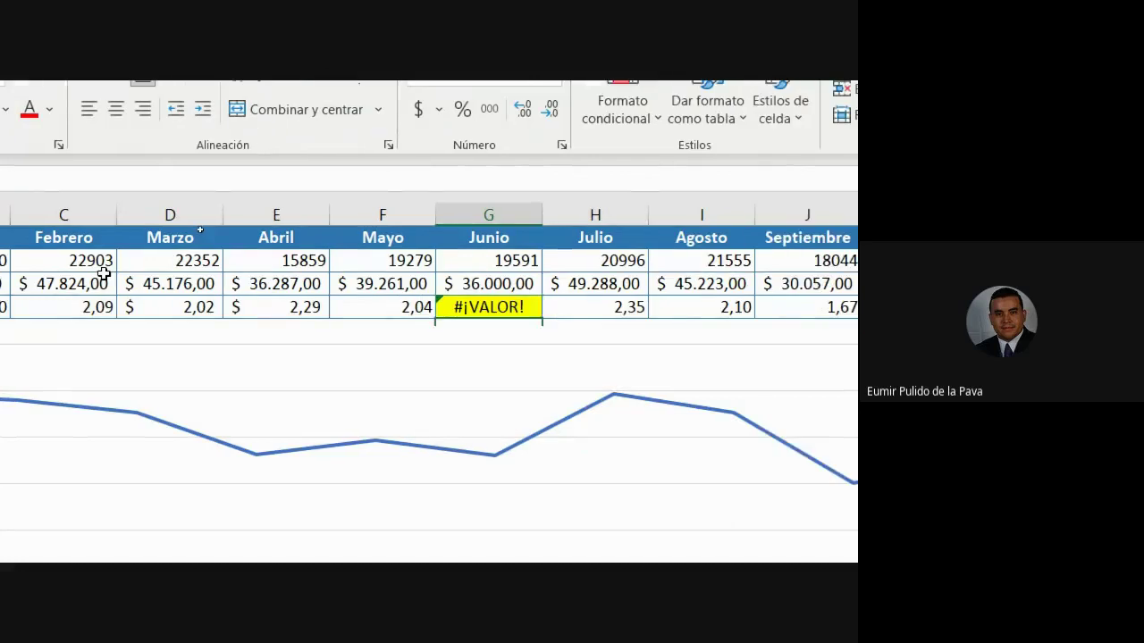
key("Return")
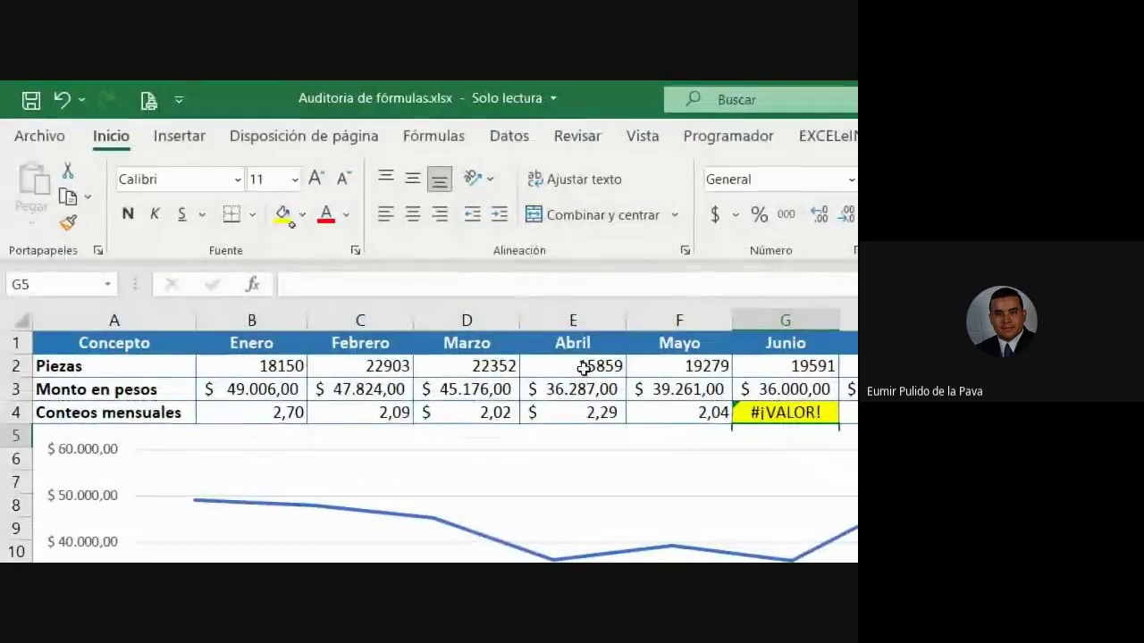
left_click(785, 412)
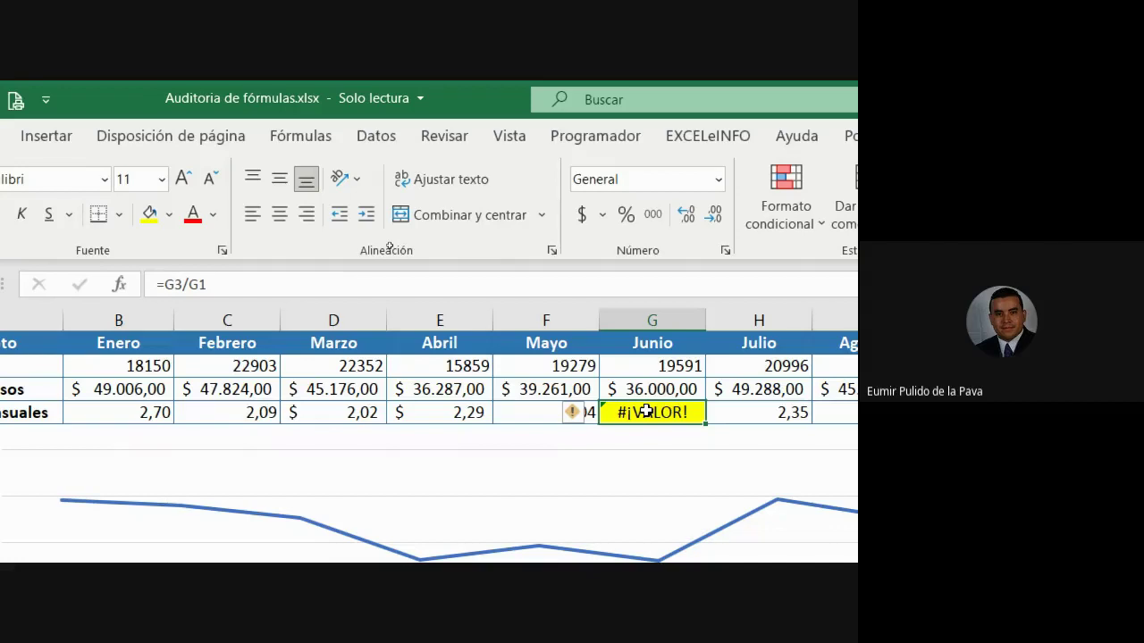
double_click(645, 411)
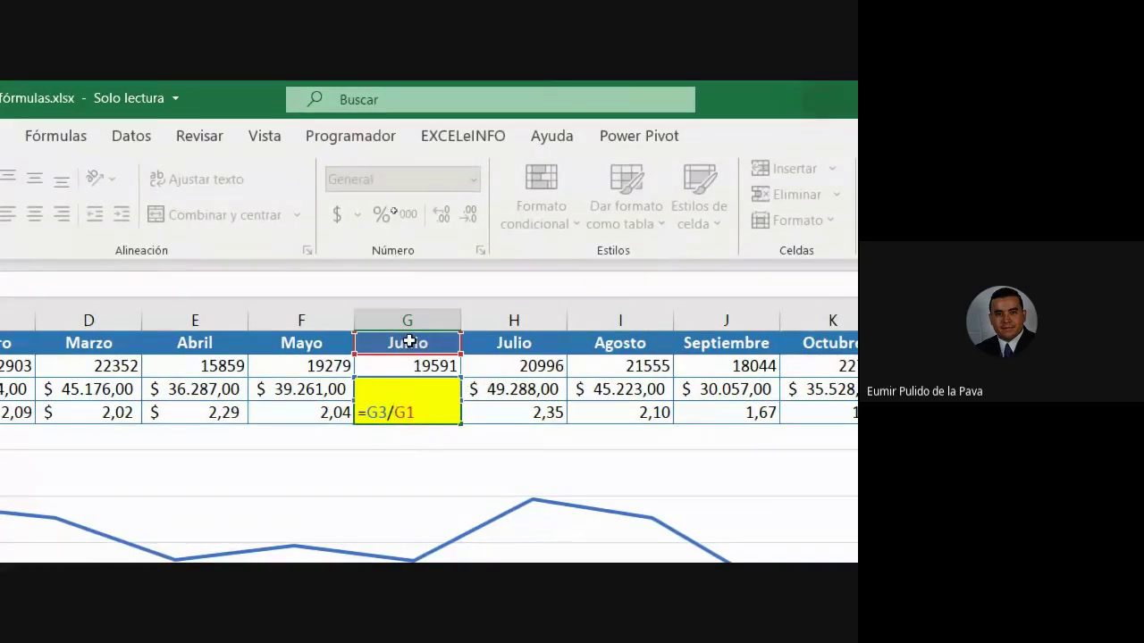
key("Return")
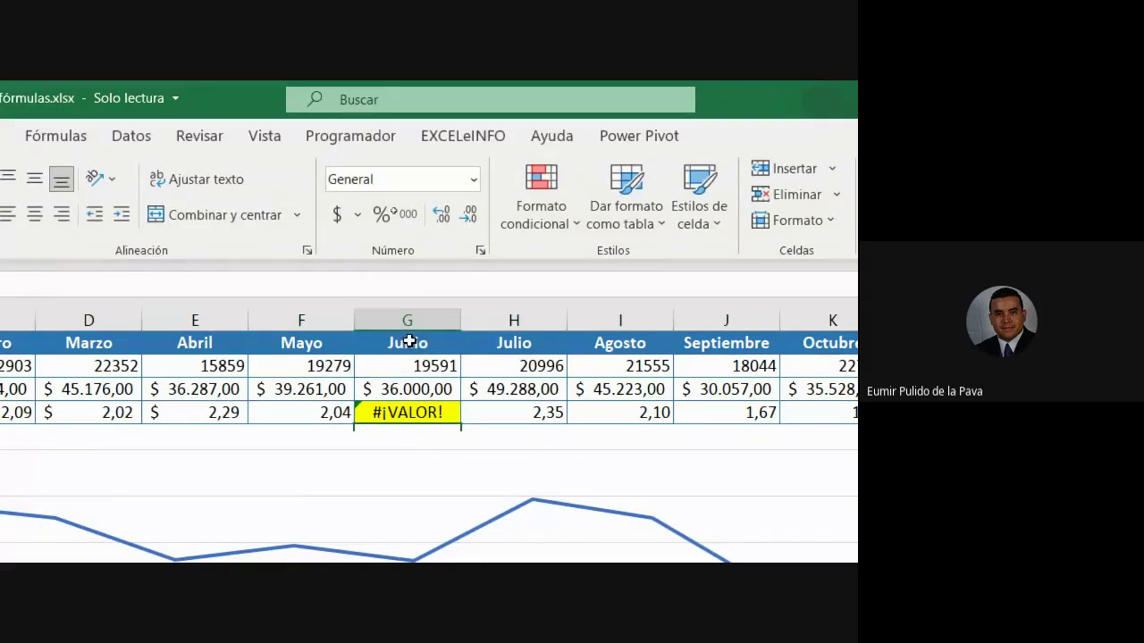
left_click(433, 418)
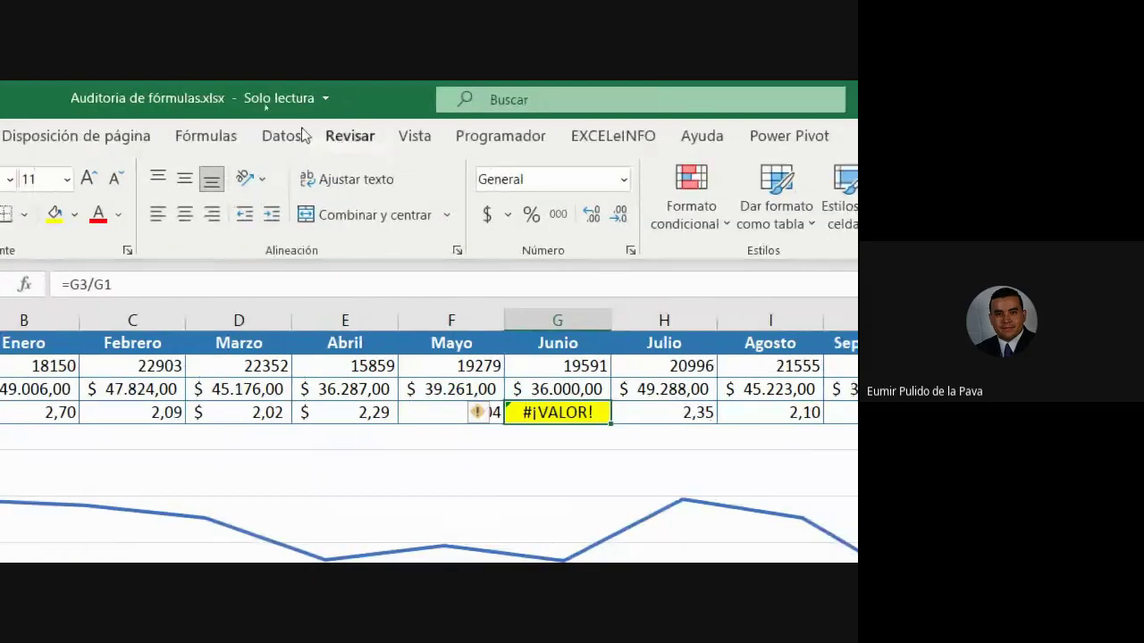
left_click(200, 141)
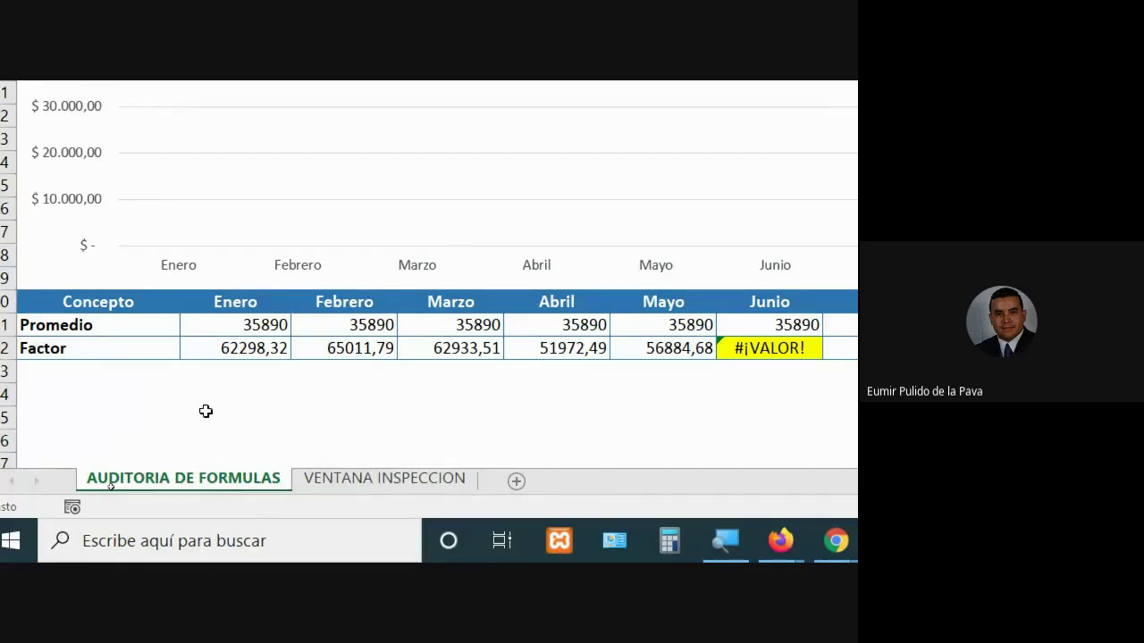
scroll(206, 412, "up", 1)
scroll(603, 115, "up", 3)
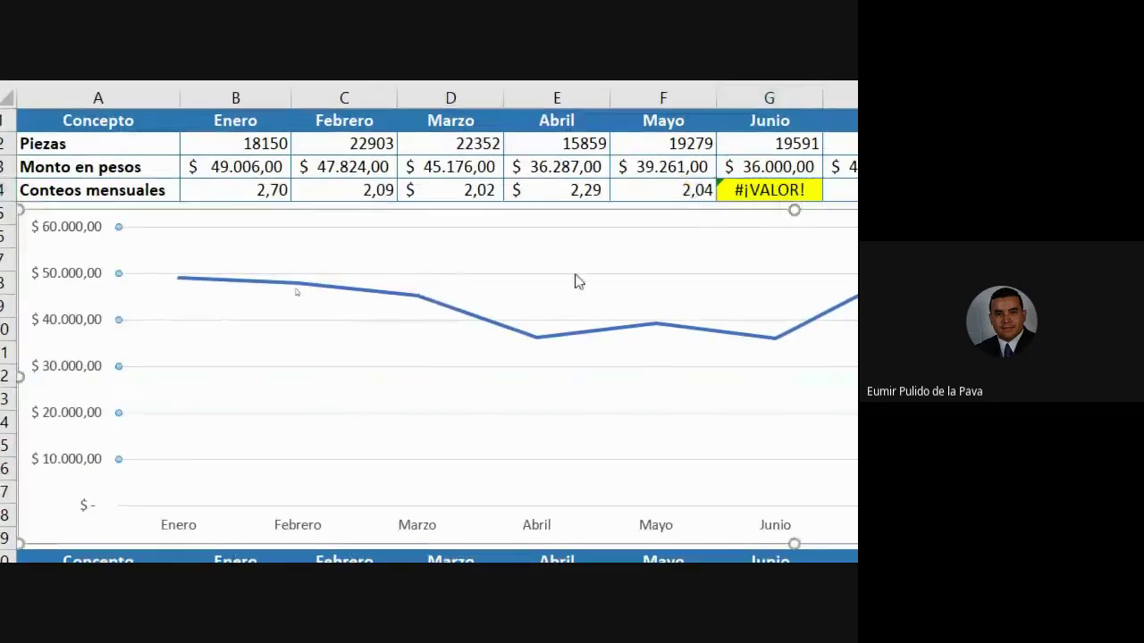
left_click(454, 229)
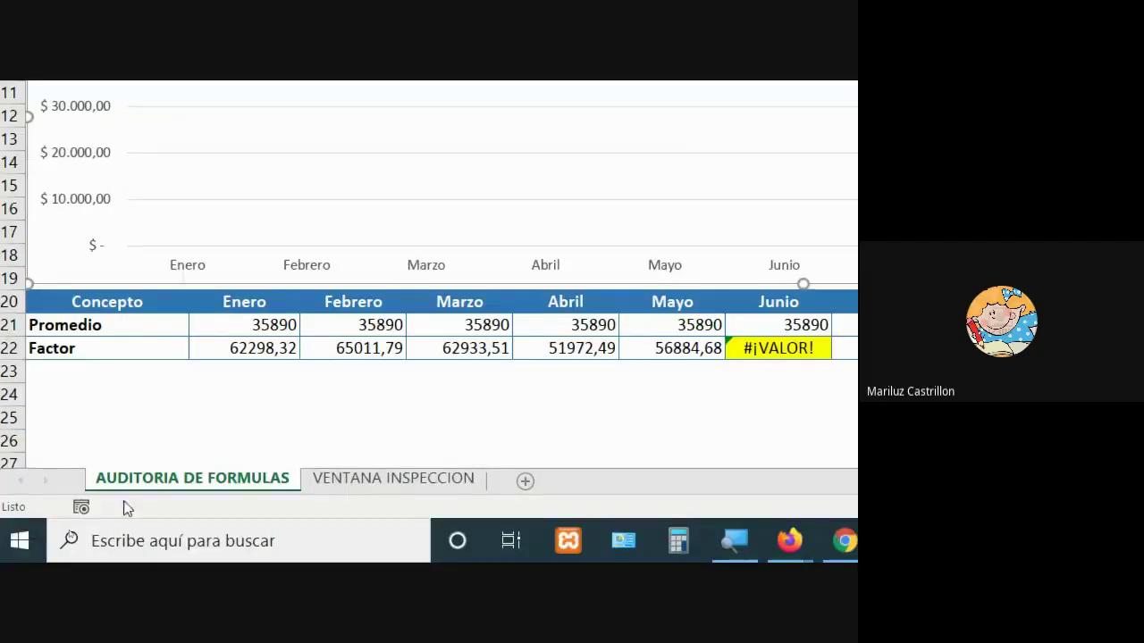
left_click(370, 480)
left_click(241, 481)
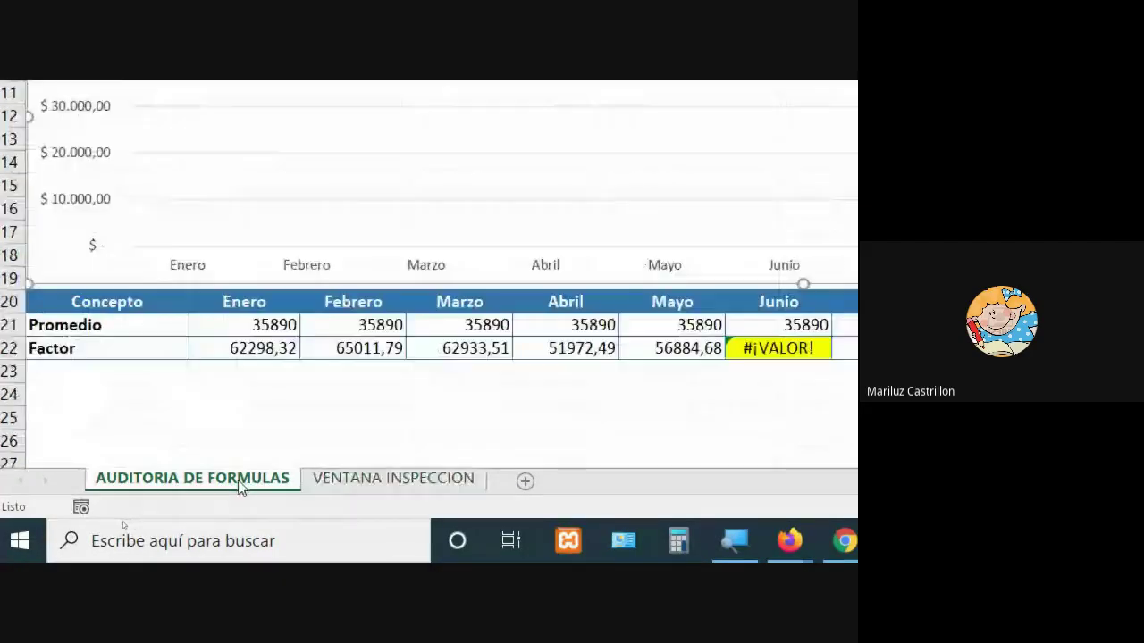
left_click(345, 481)
left_click(256, 481)
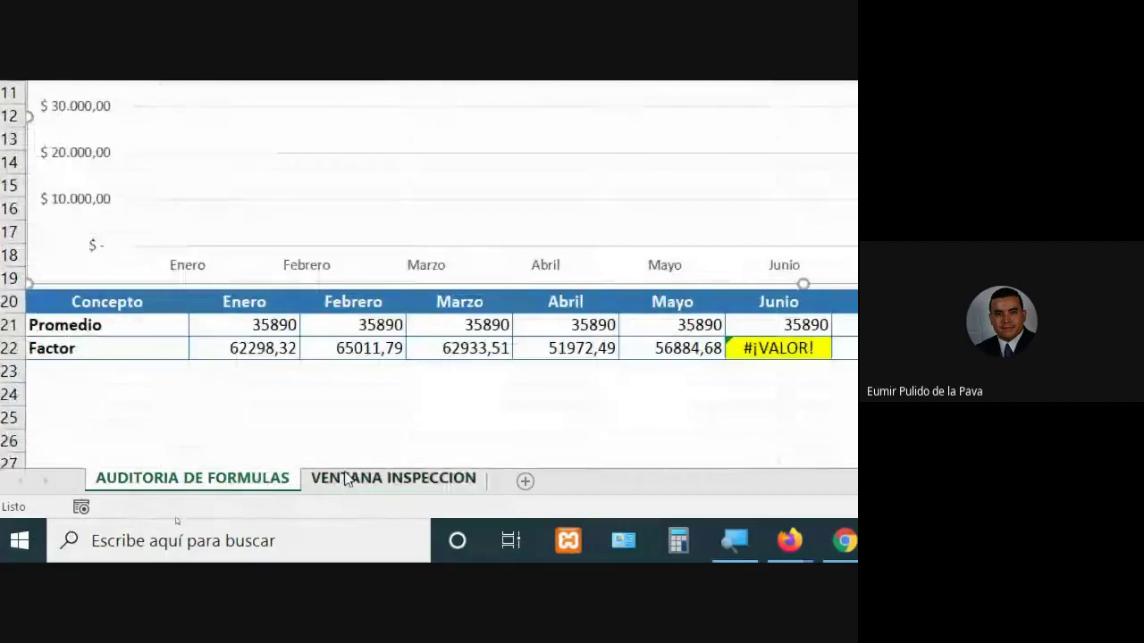
left_click(345, 480)
left_click(268, 480)
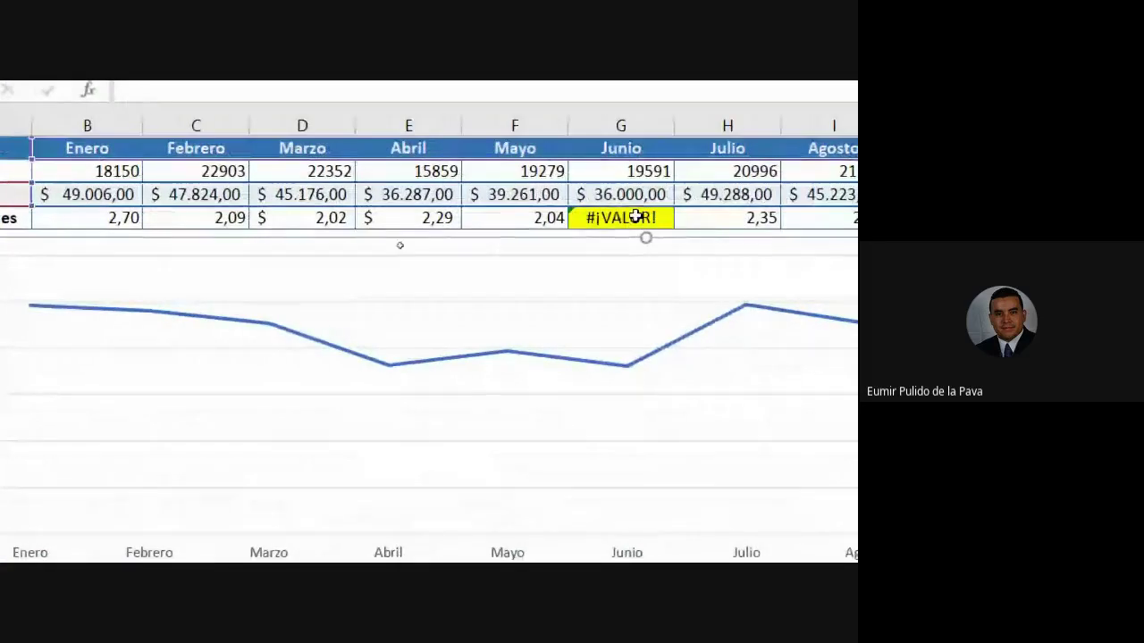
double_click(630, 217)
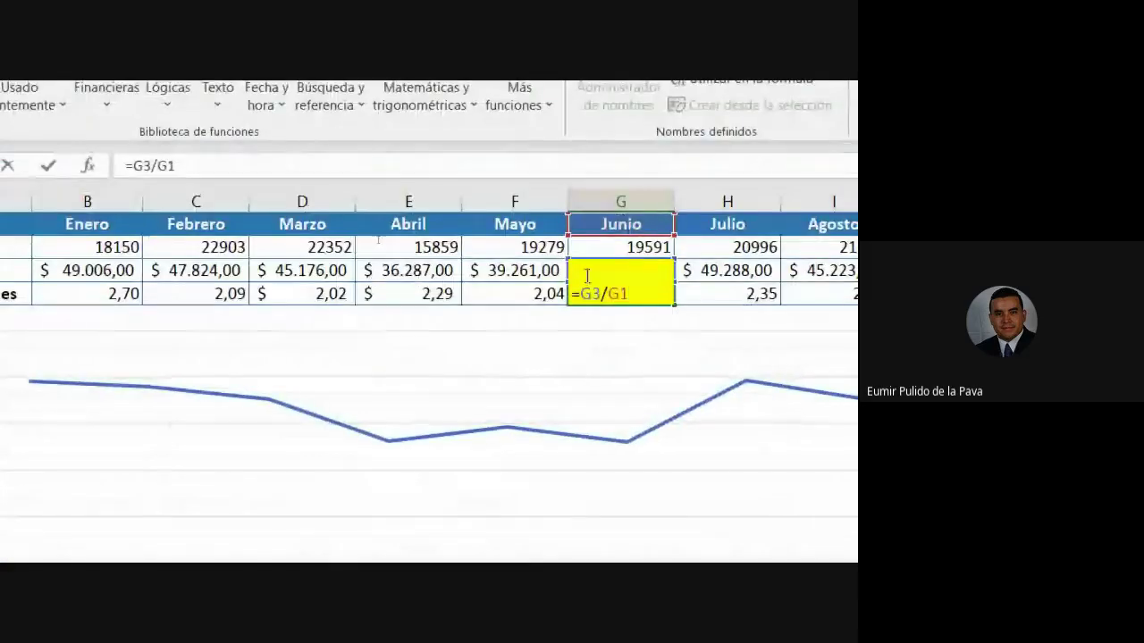
key("Return")
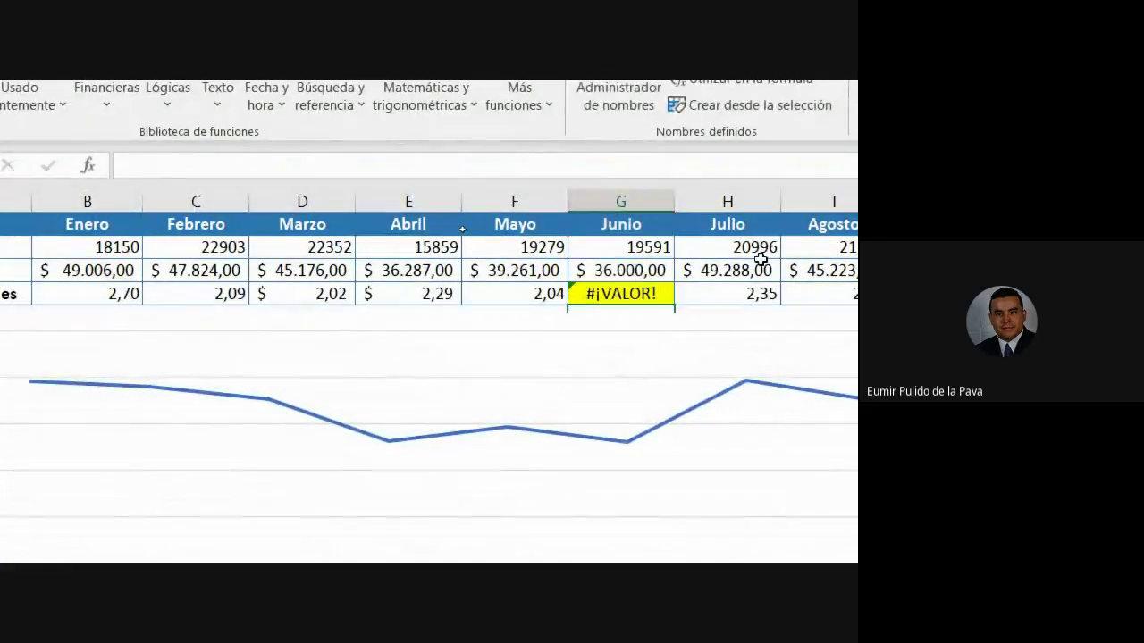
left_click(647, 304)
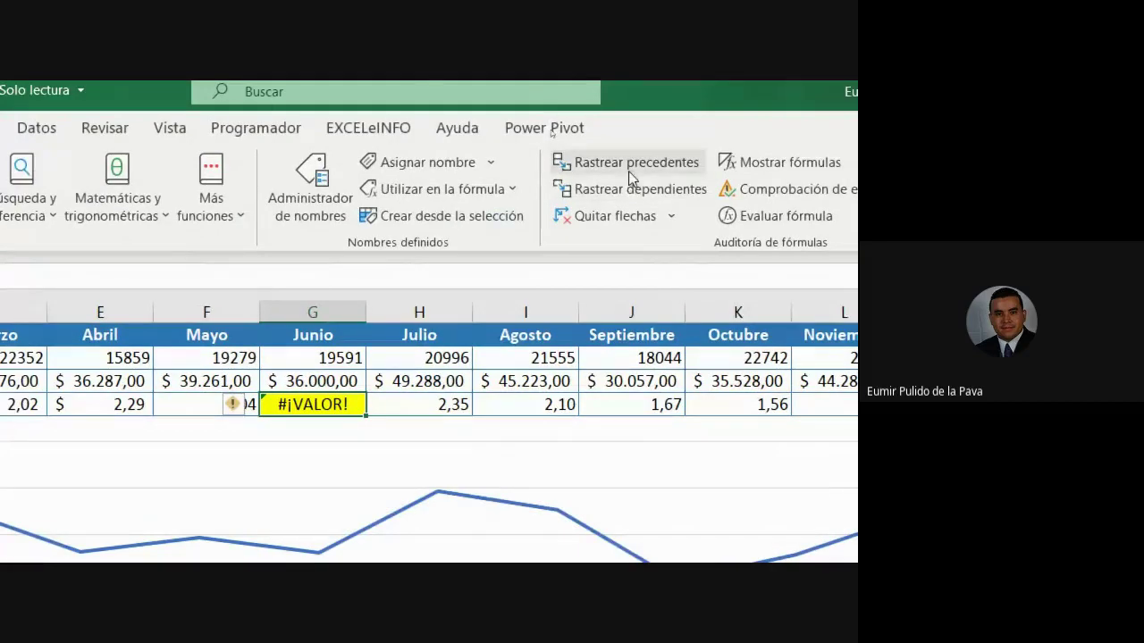
Step: Trace the precedent cells of the Febrero (C4) and Marzo (D4) counts
left_click(219, 413)
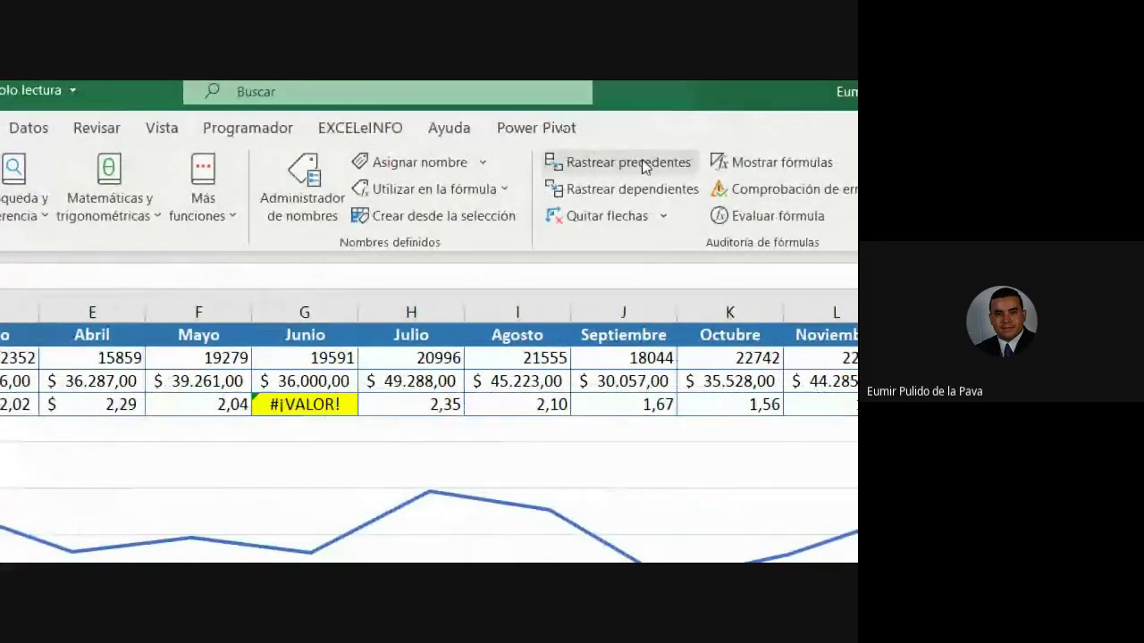
left_click(386, 409)
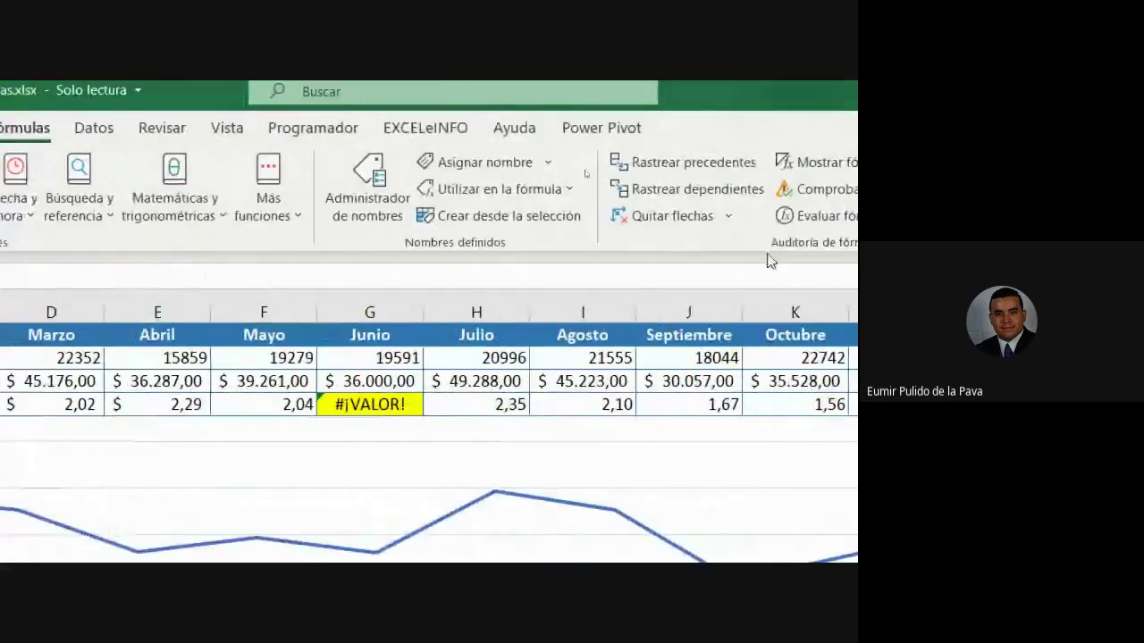
left_click(661, 162)
left_click(380, 404)
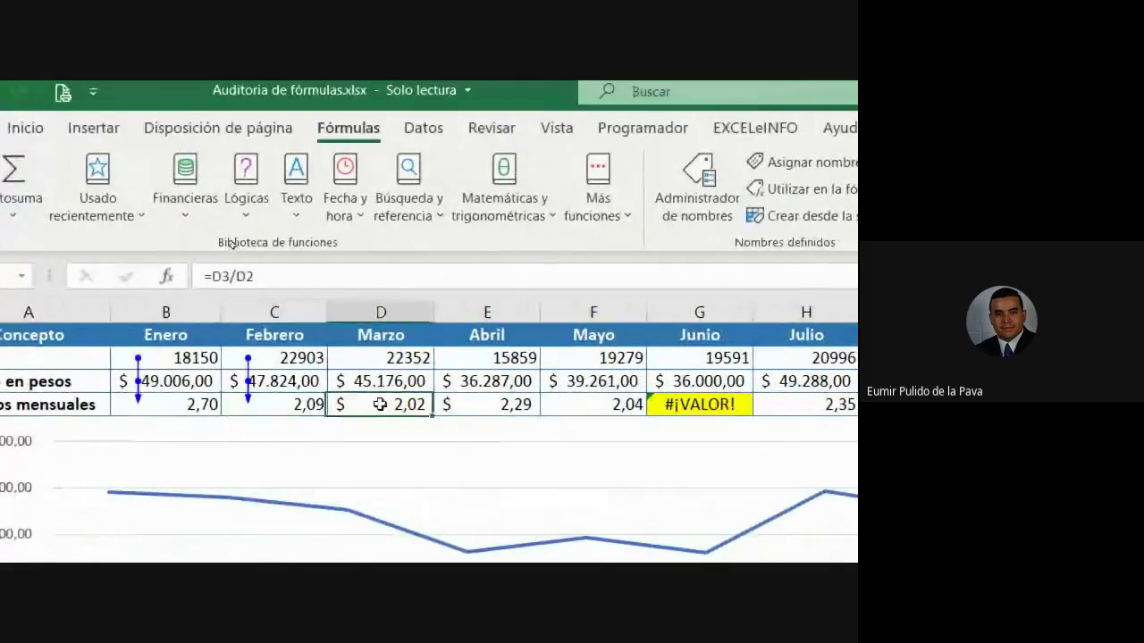
left_click(643, 159)
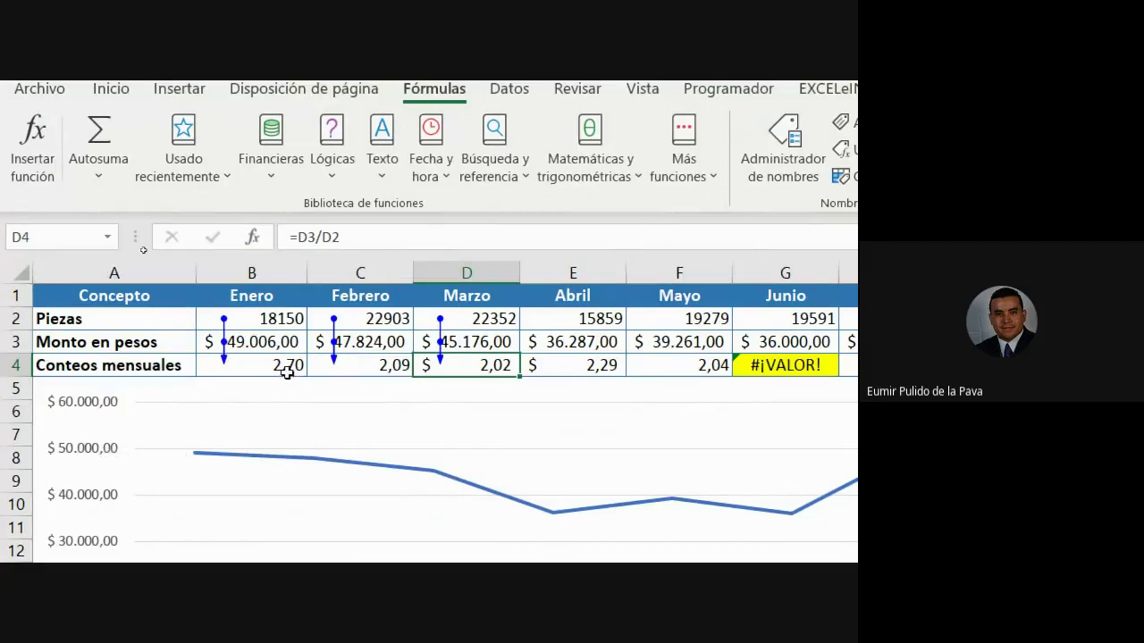
Step: Trace the precedents of Junio's #¡VALOR! cell G4 back to its G1 heading reference
left_click(286, 372)
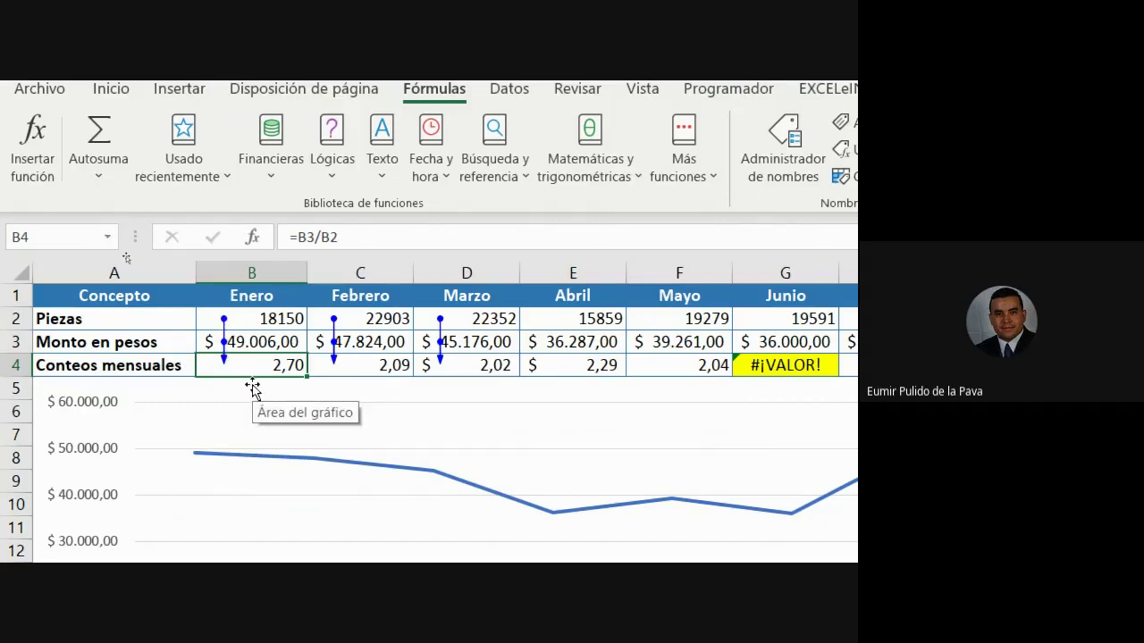
left_click(361, 368)
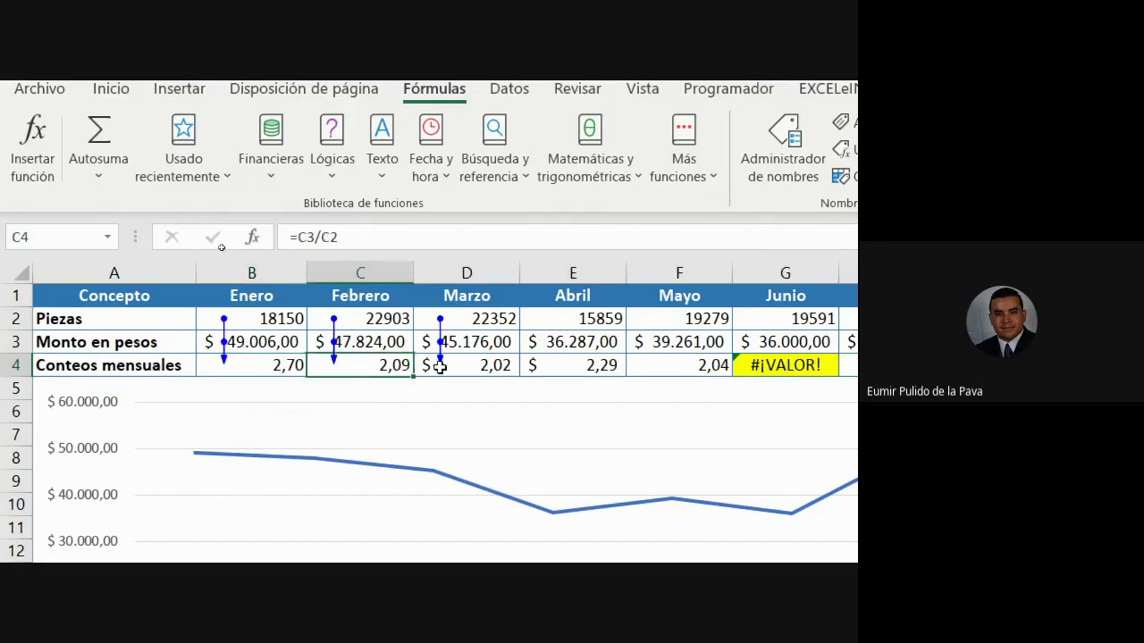
left_click(456, 368)
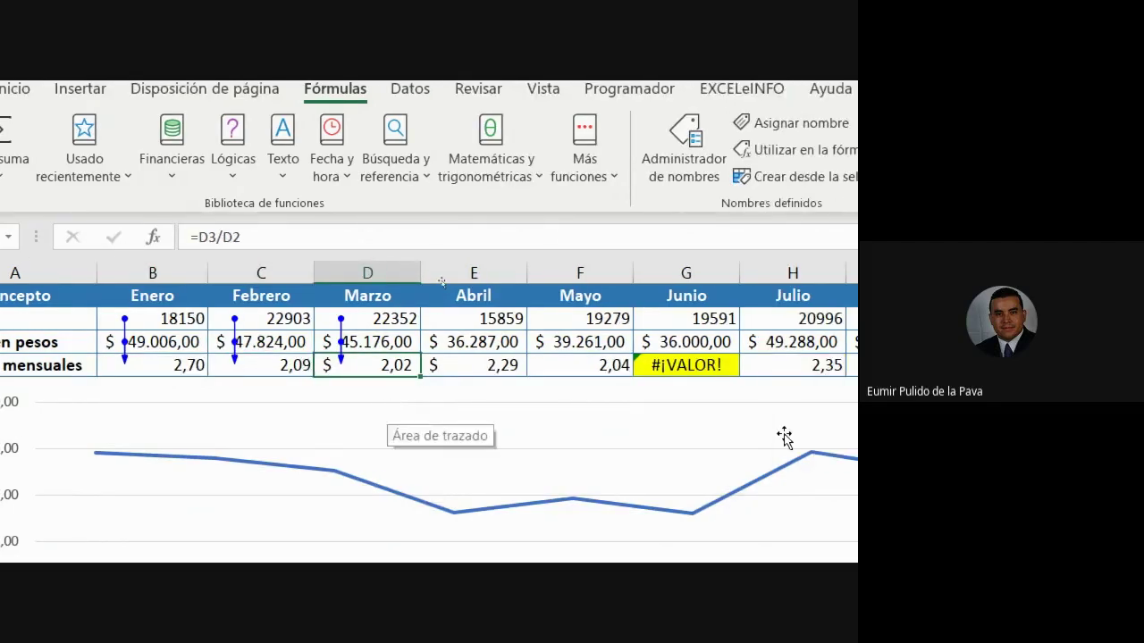
left_click(453, 365)
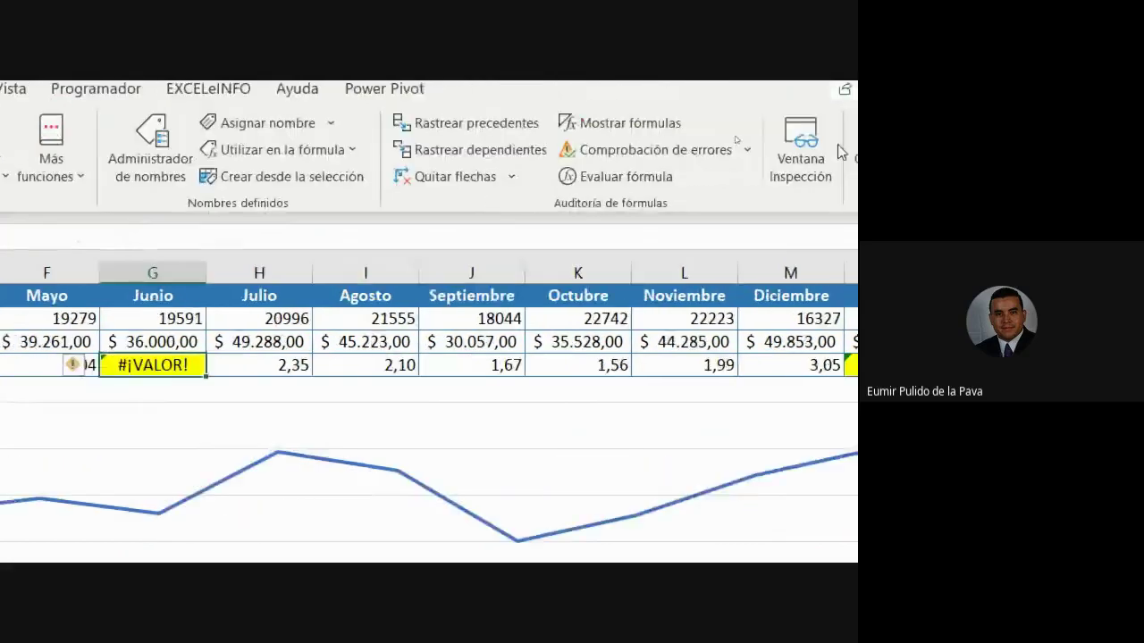
left_click(470, 125)
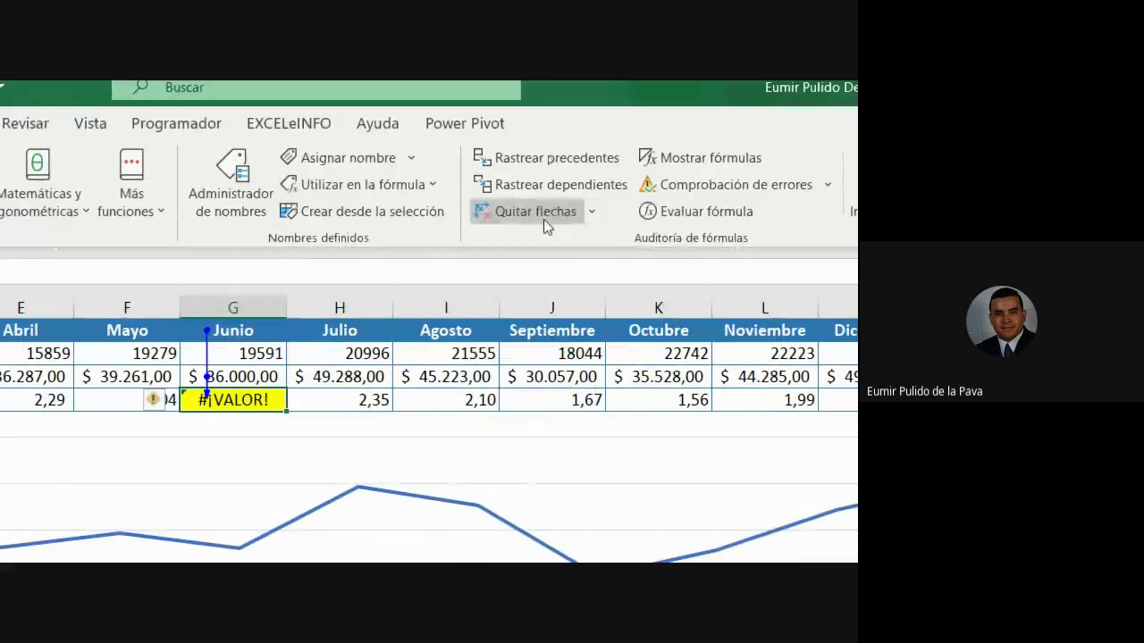
Step: Remove the old arrows and trace all dependents of Enero's count in B4 (=B3/B2)
left_click(556, 223)
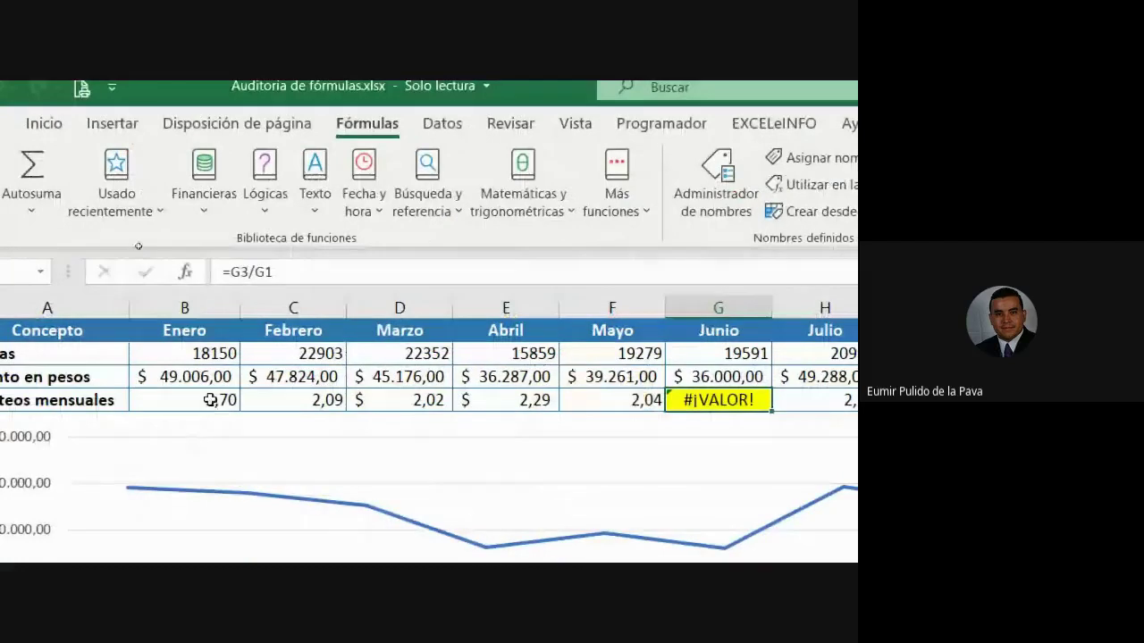
left_click(208, 400)
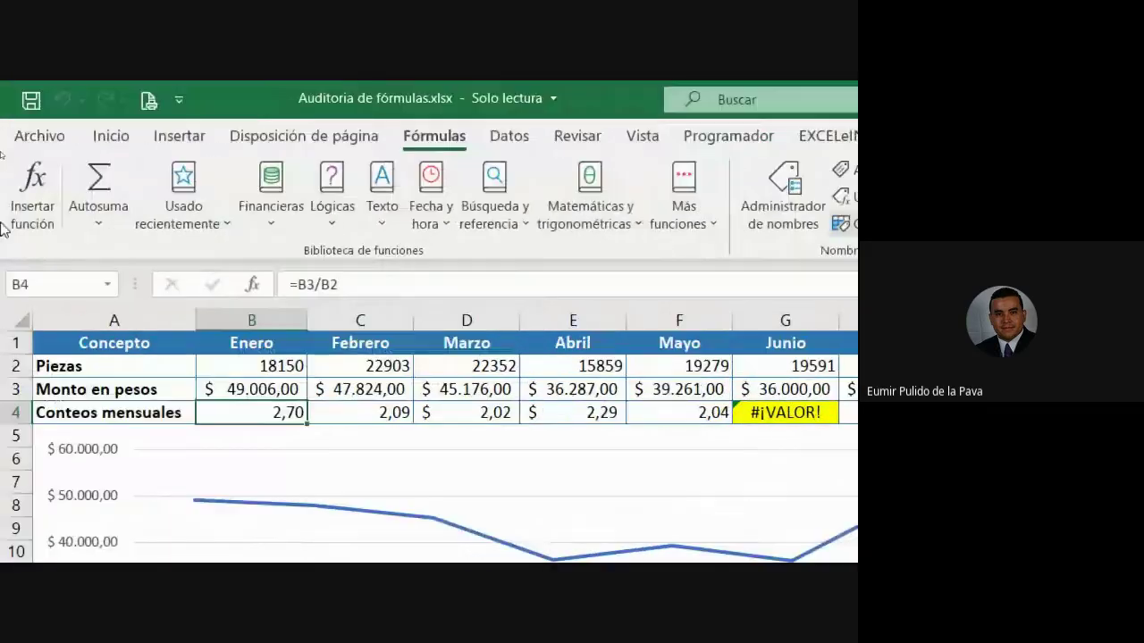
left_click(777, 198)
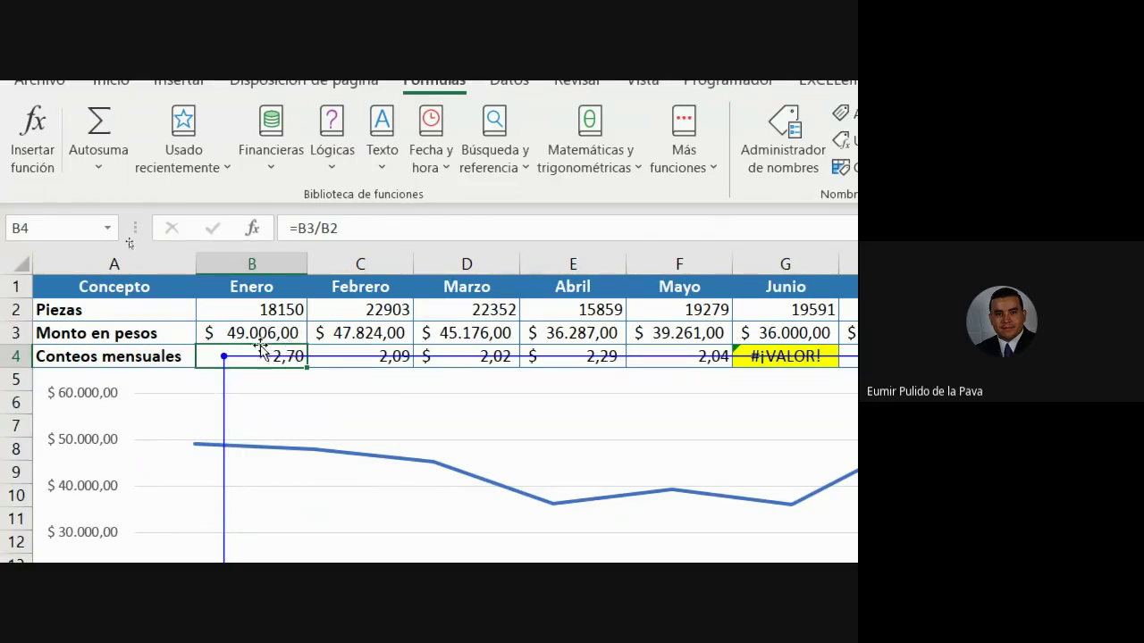
scroll(782, 361, "right", 2)
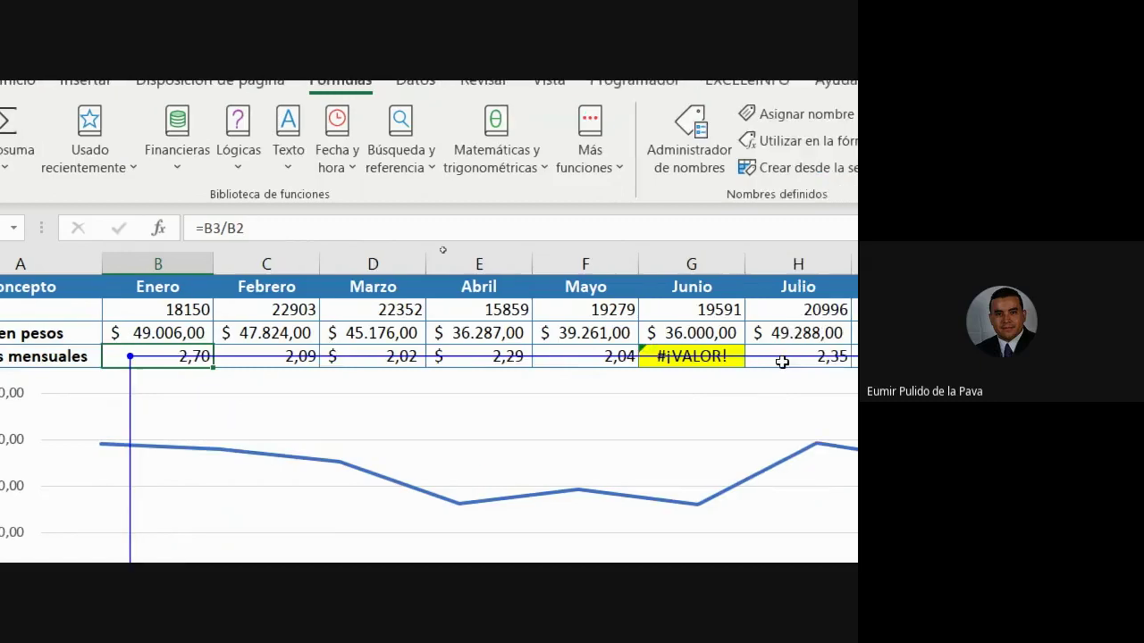
scroll(782, 361, "right", 6)
scroll(681, 358, "right", 1)
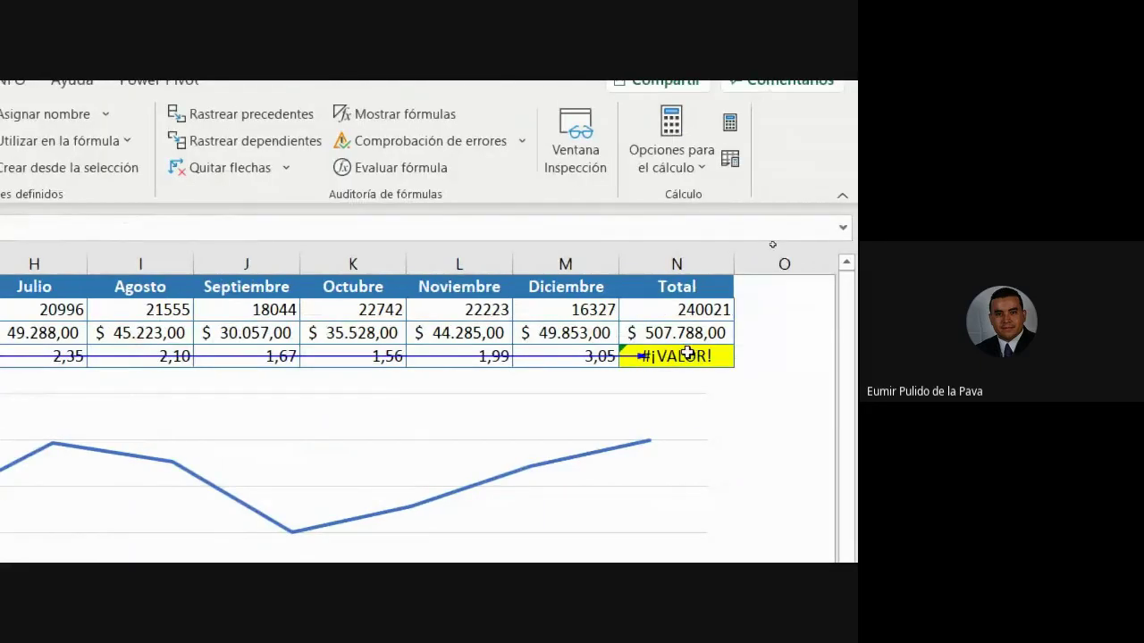
scroll(686, 355, "left", 4)
scroll(41, 382, "left", 4)
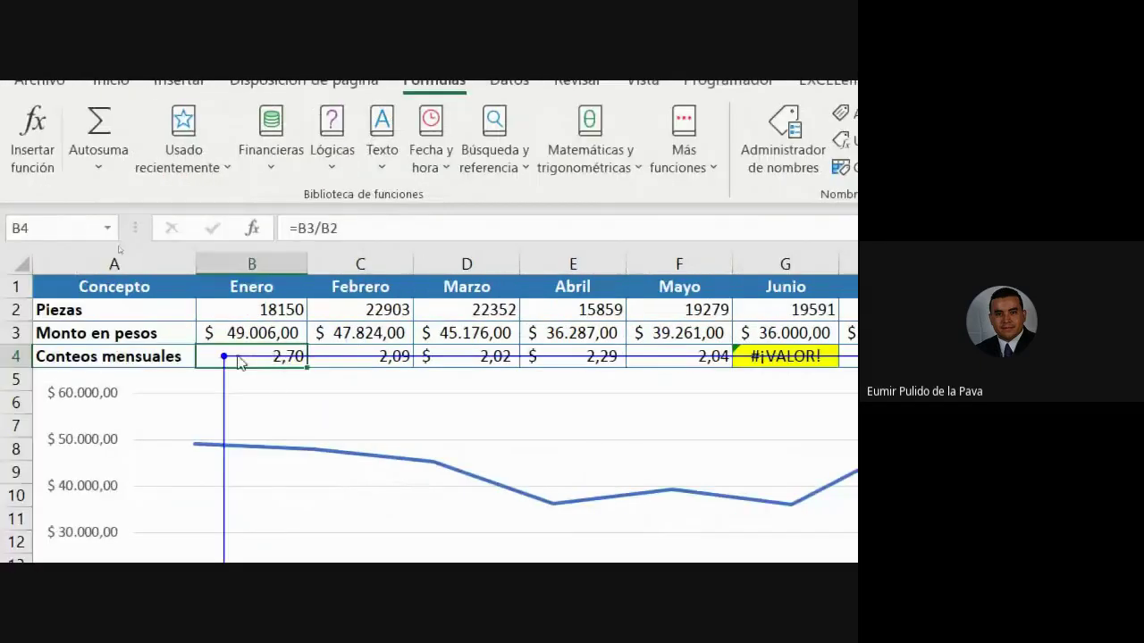
scroll(229, 455, "down", 2)
scroll(265, 539, "down", 2)
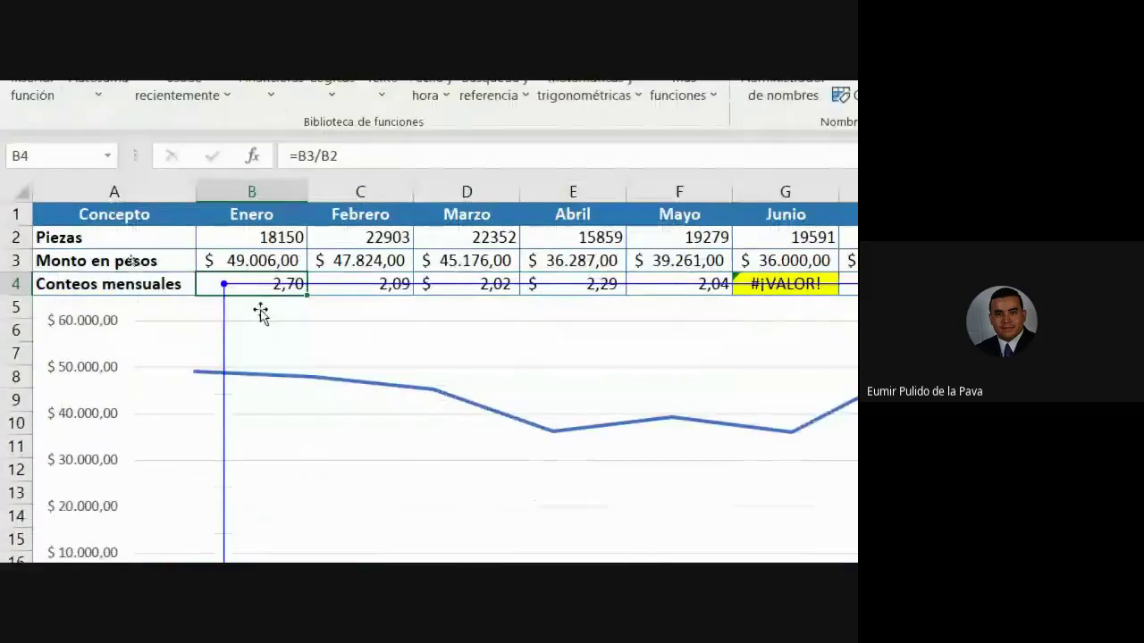
Step: Clear B4's arrows, then trace both dependents and precedents of the #¡VALOR! cell G4
left_click(473, 186)
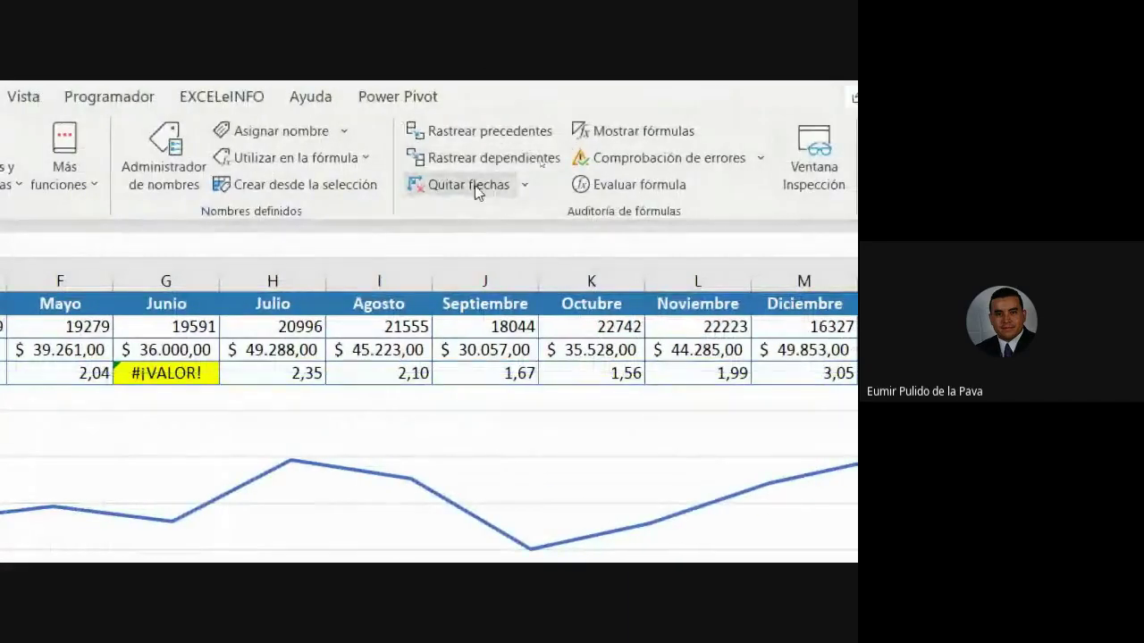
left_click(162, 377)
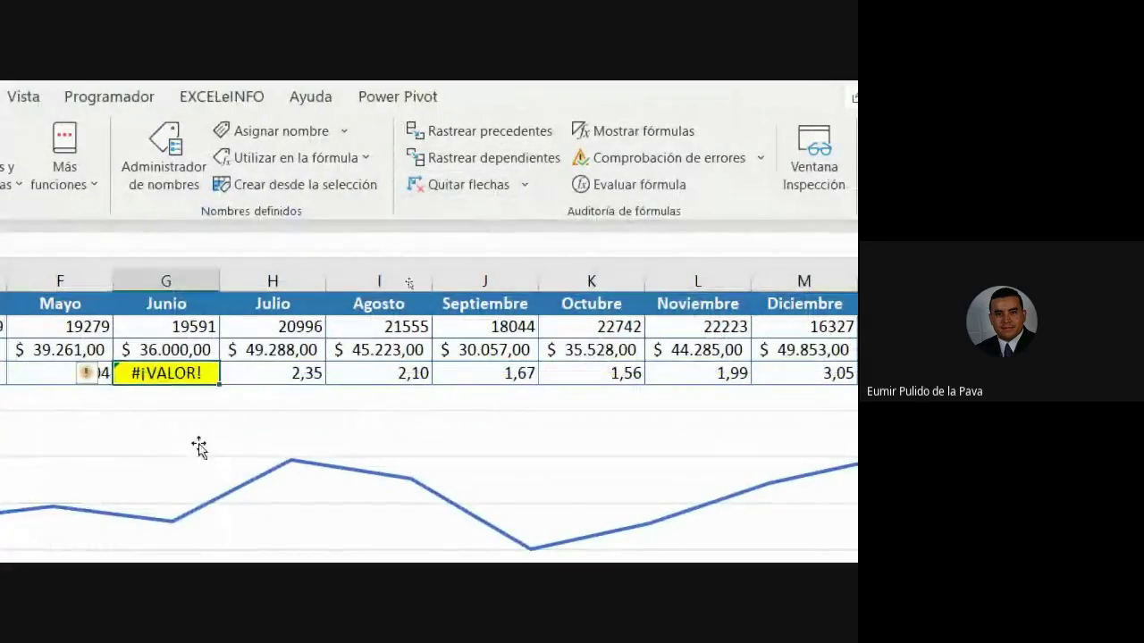
left_click(492, 168)
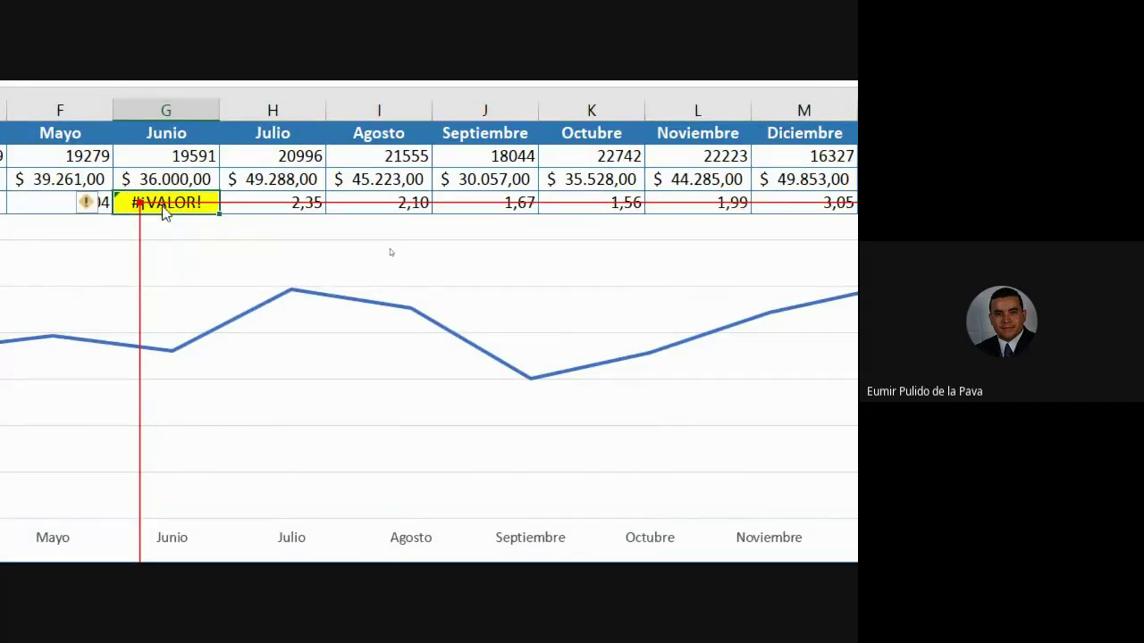
scroll(164, 212, "right", 2)
scroll(164, 212, "right", 2)
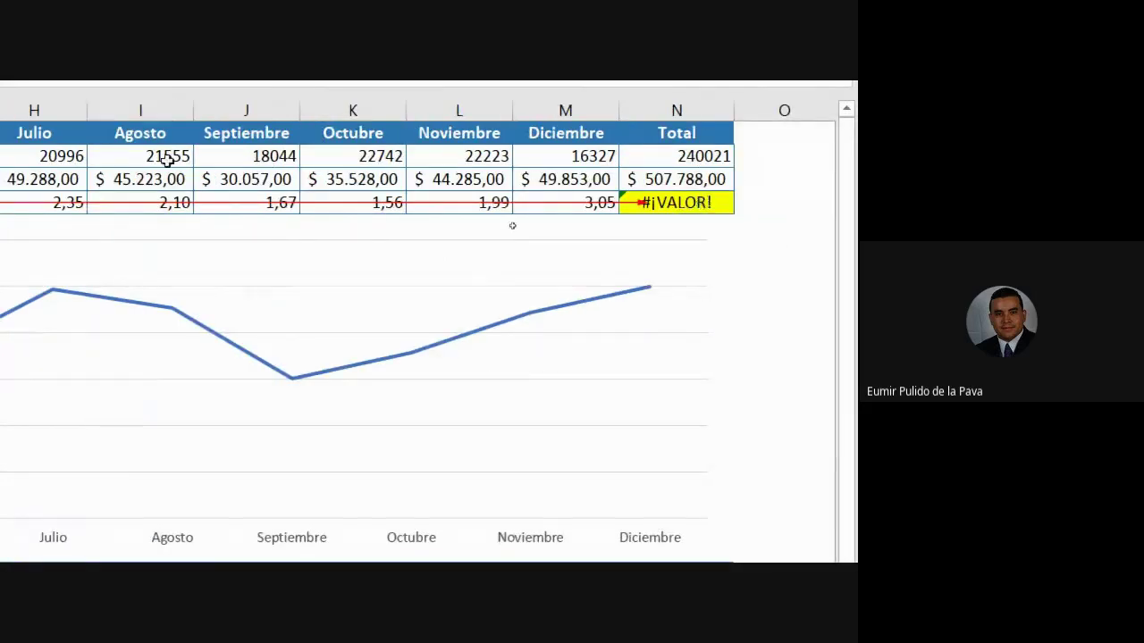
scroll(167, 159, "left", 3)
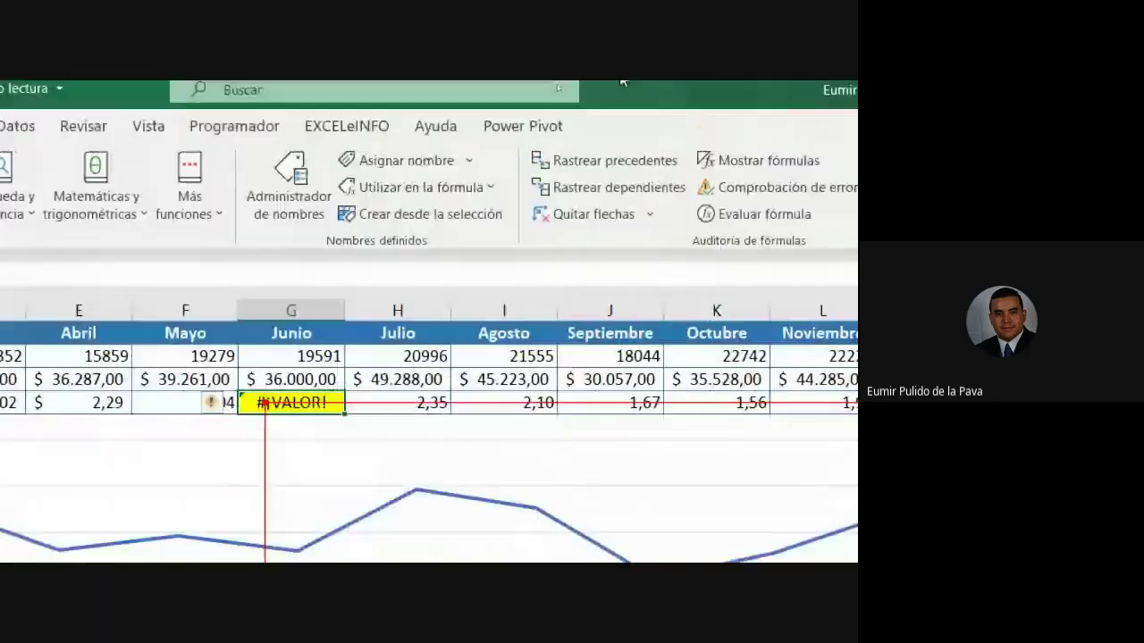
left_click(590, 171)
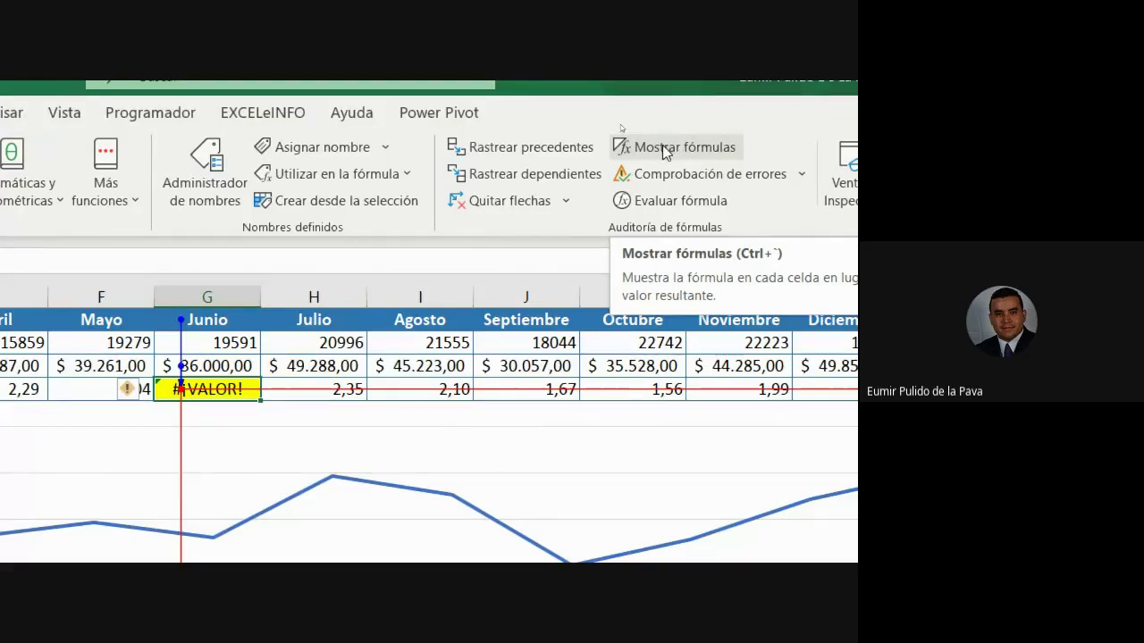
Step: Turn on formula view so row 4 shows =B3/B2 through =G3/G1, and inspect C4's references
left_click(663, 150)
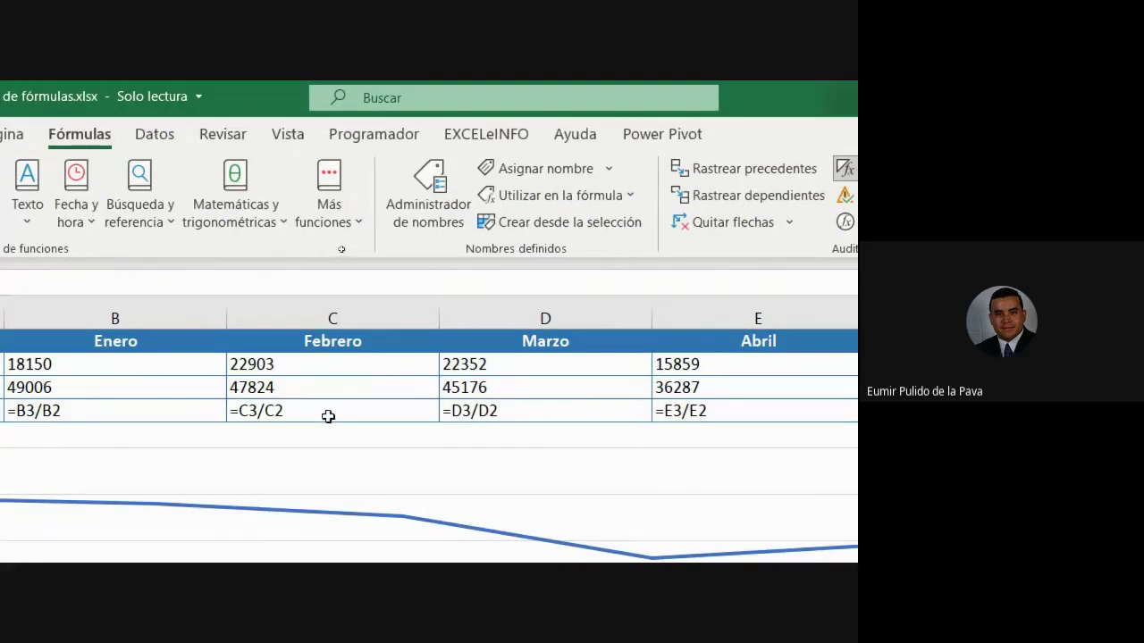
double_click(328, 416)
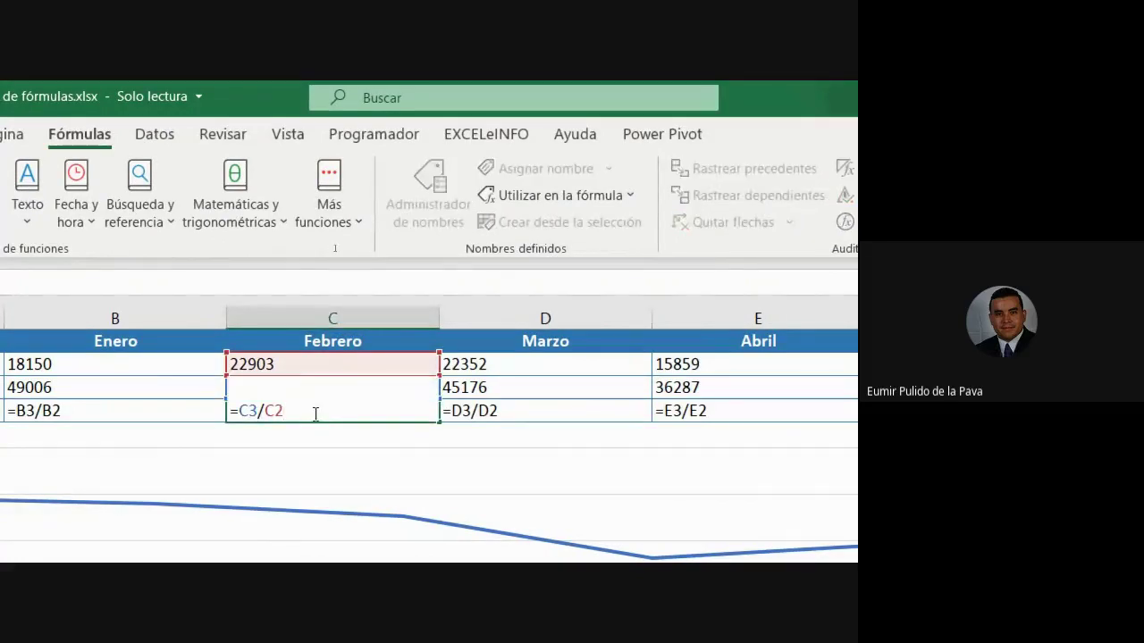
key("Return")
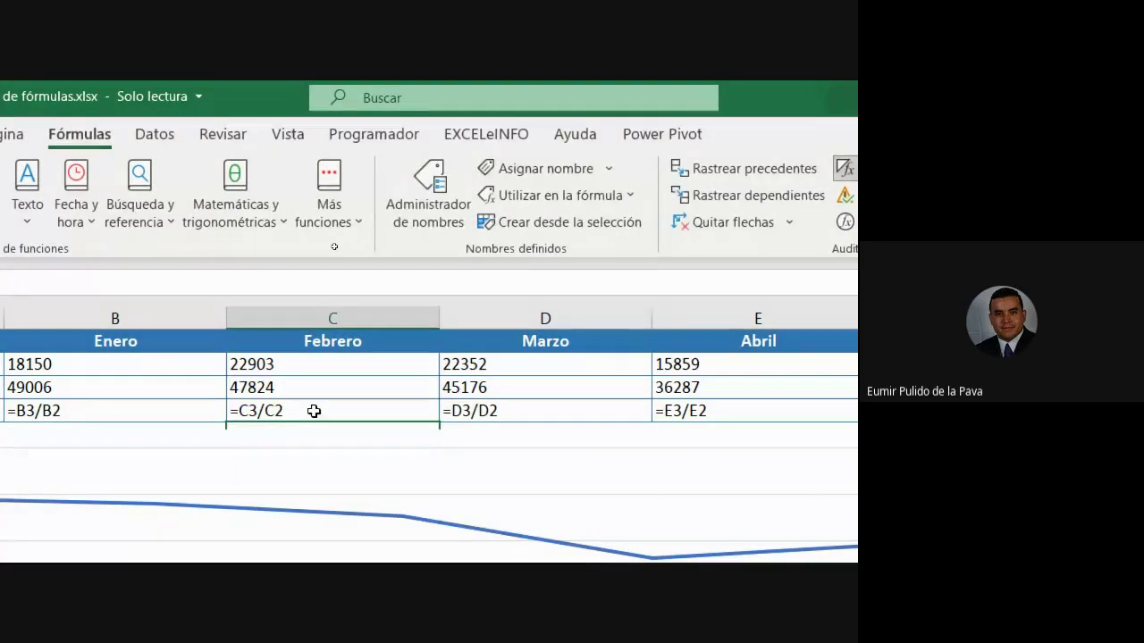
double_click(314, 411)
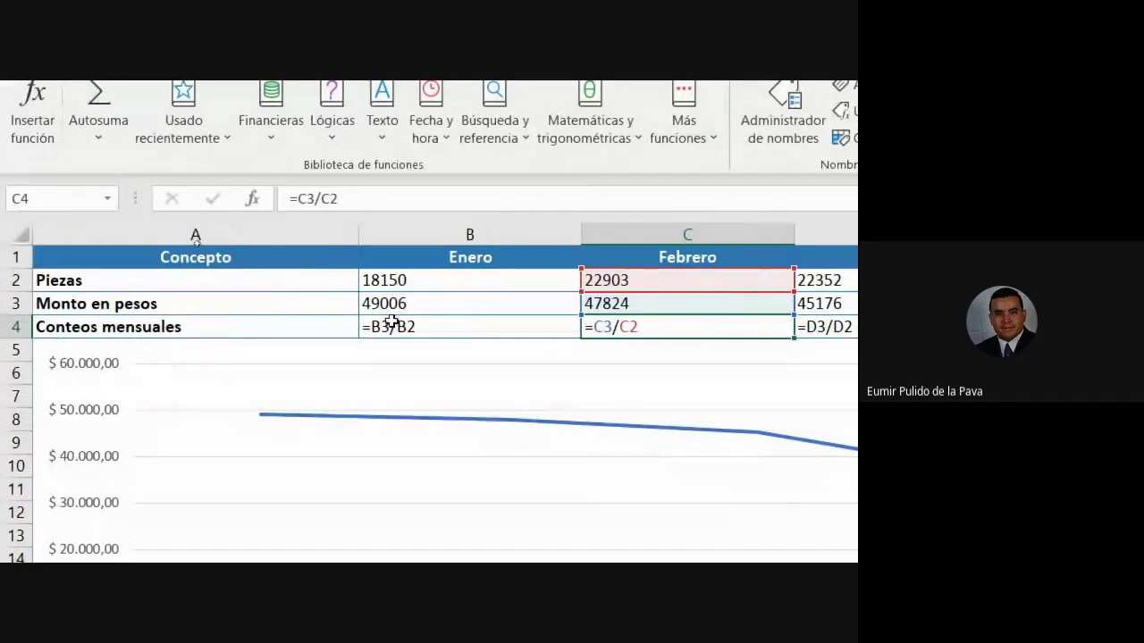
left_click(466, 328)
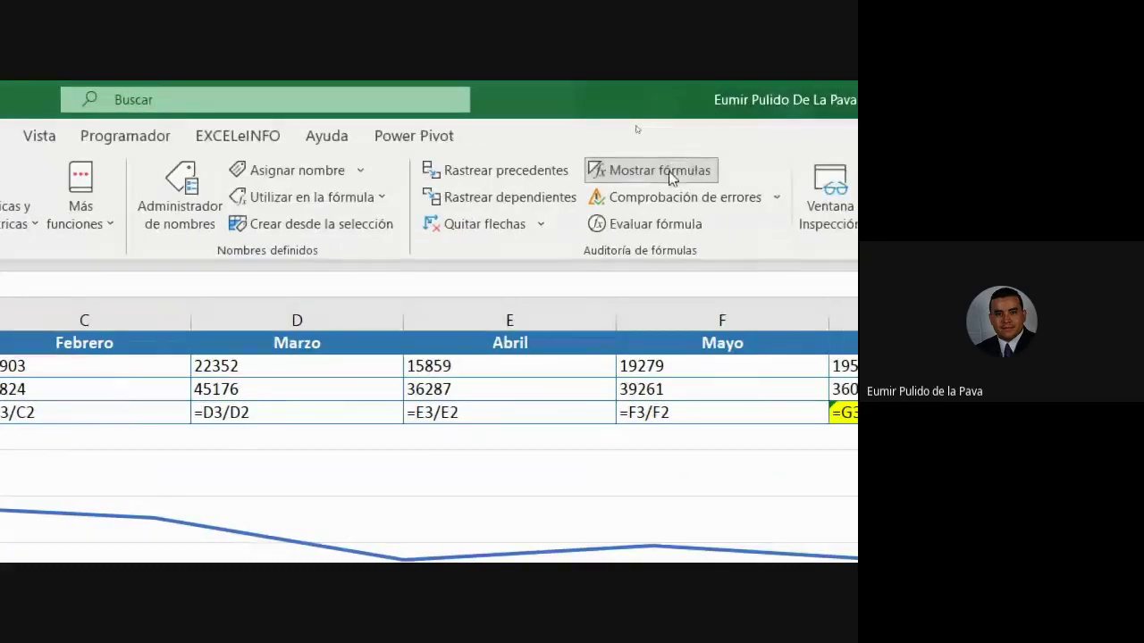
Step: Restore value display and run Comprobación de errores on G4, reporting Error en valor for =G3/G1
left_click(660, 171)
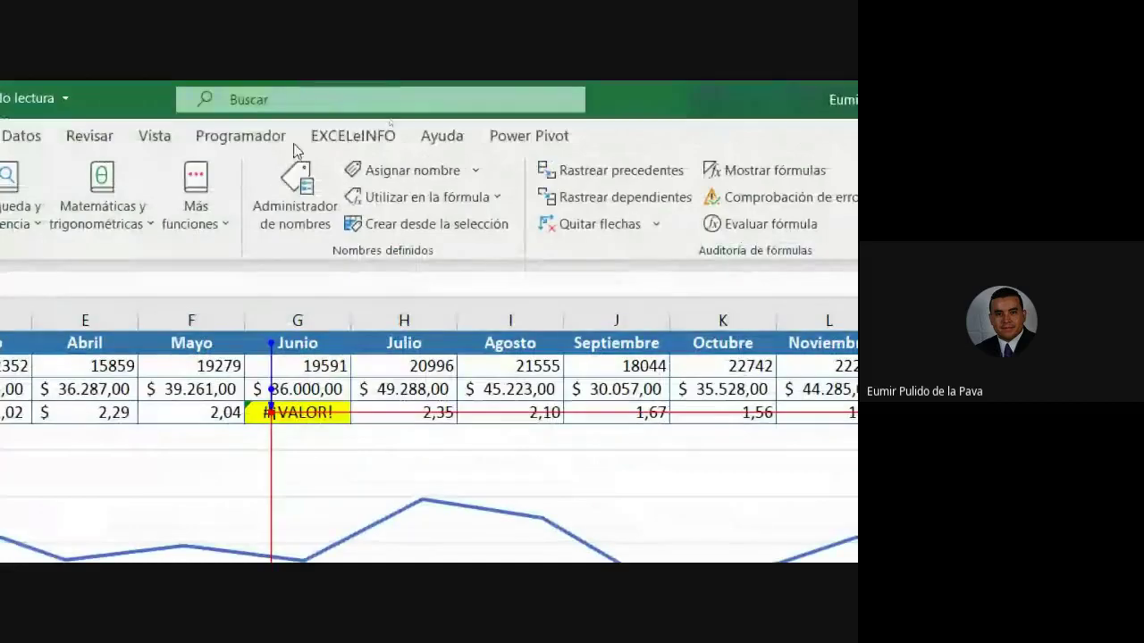
left_click(295, 404)
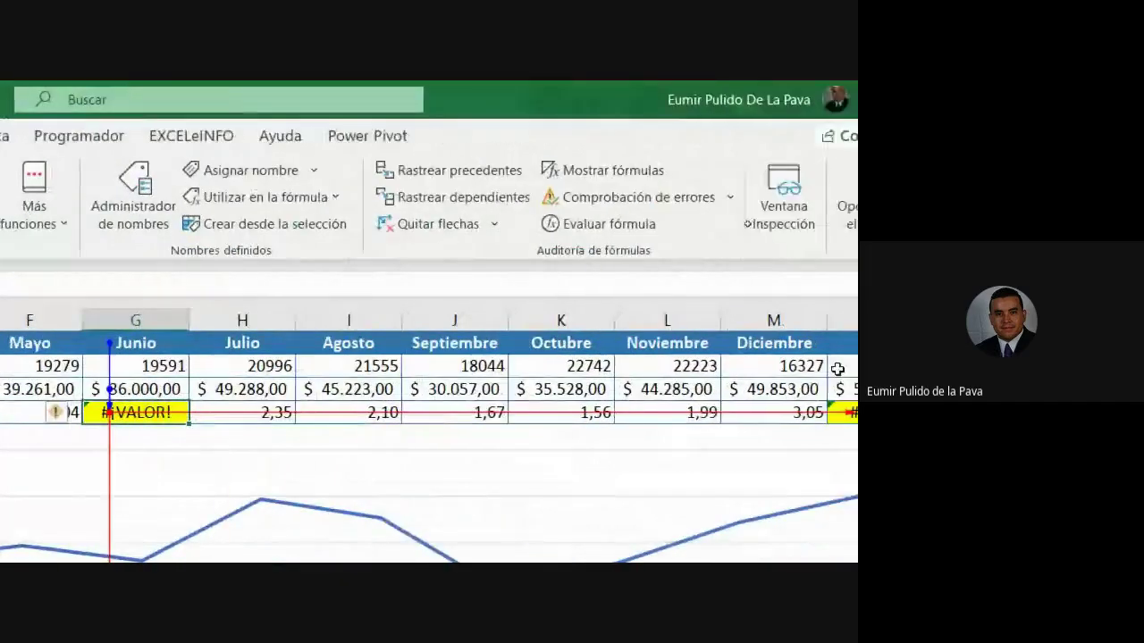
left_click(567, 201)
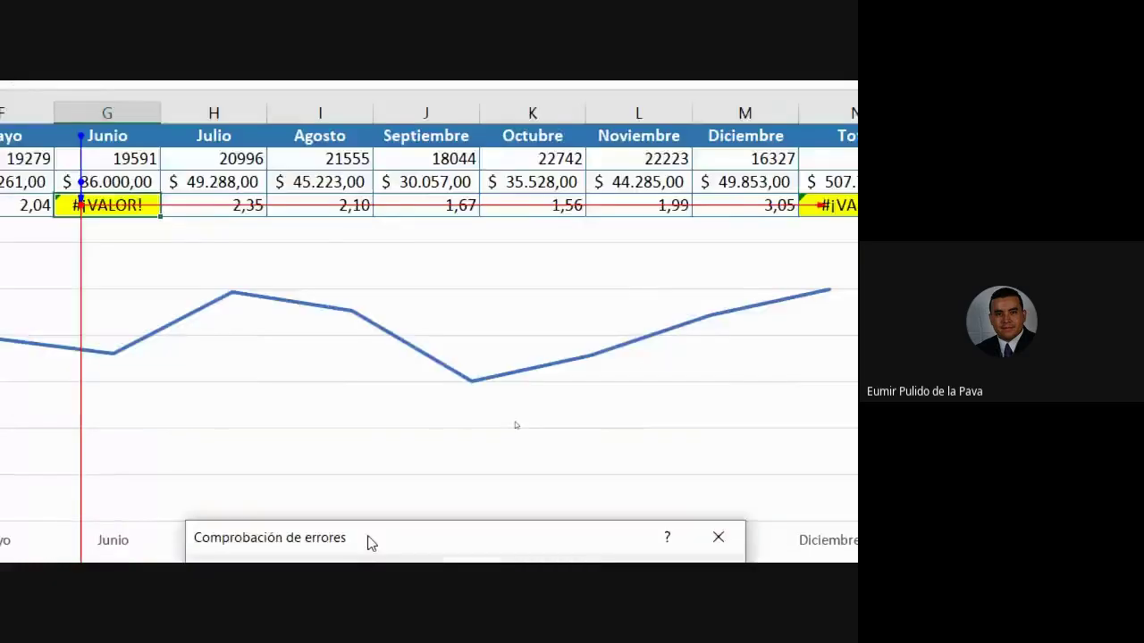
left_click_drag(497, 452, 475, 178)
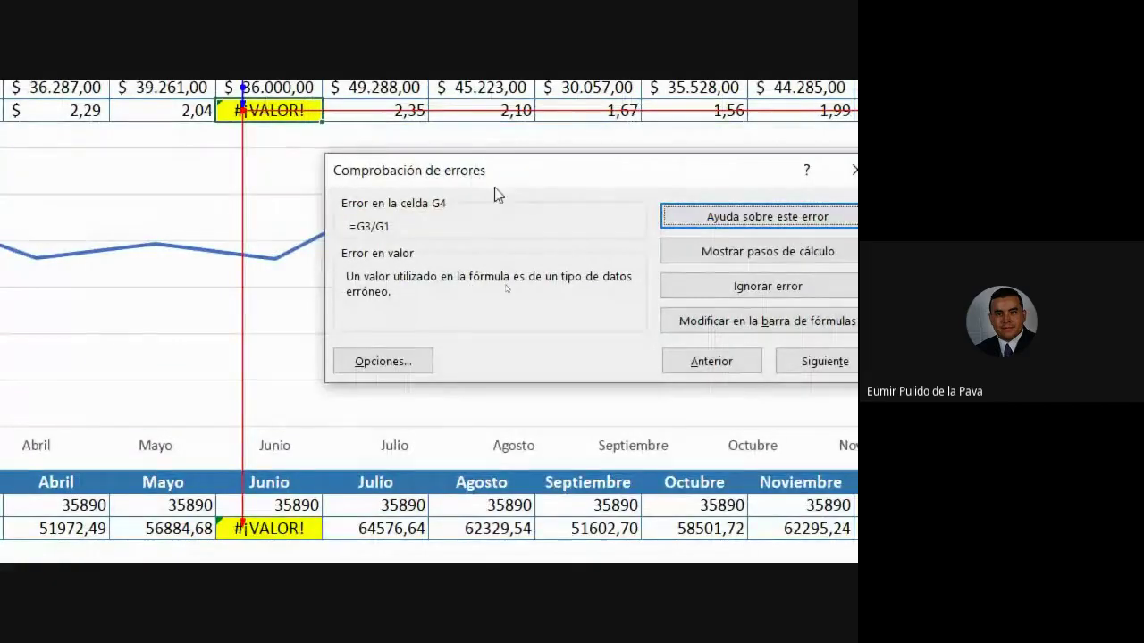
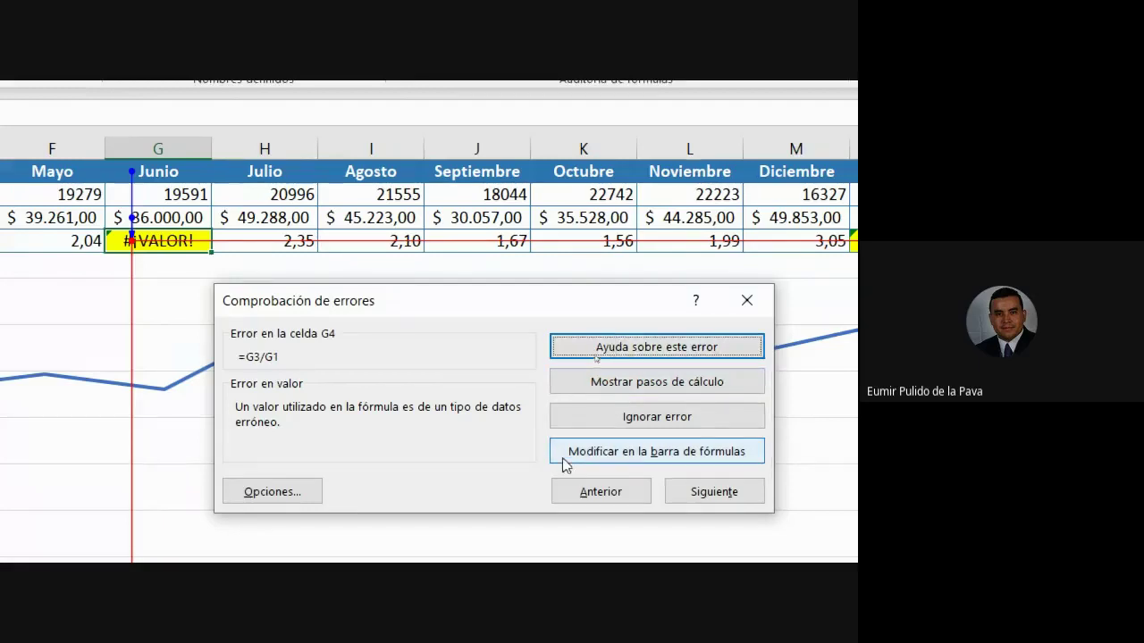
Step: Read the online help article on the #¡VALOR! error, highlighting its title and explanation
left_click(632, 349)
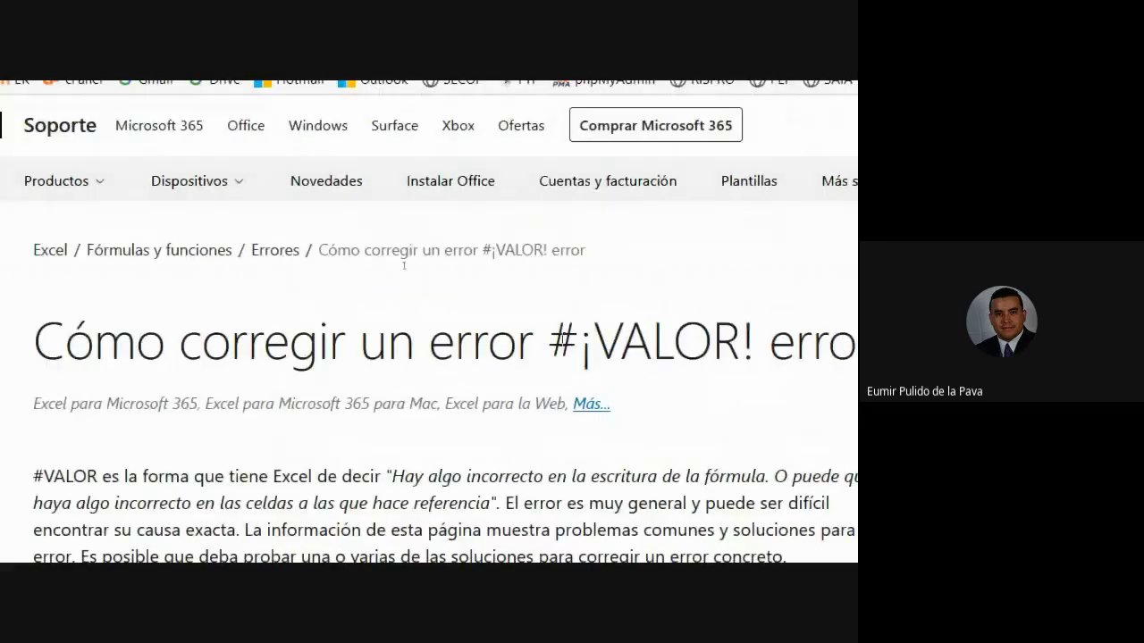
left_click_drag(548, 342, 756, 342)
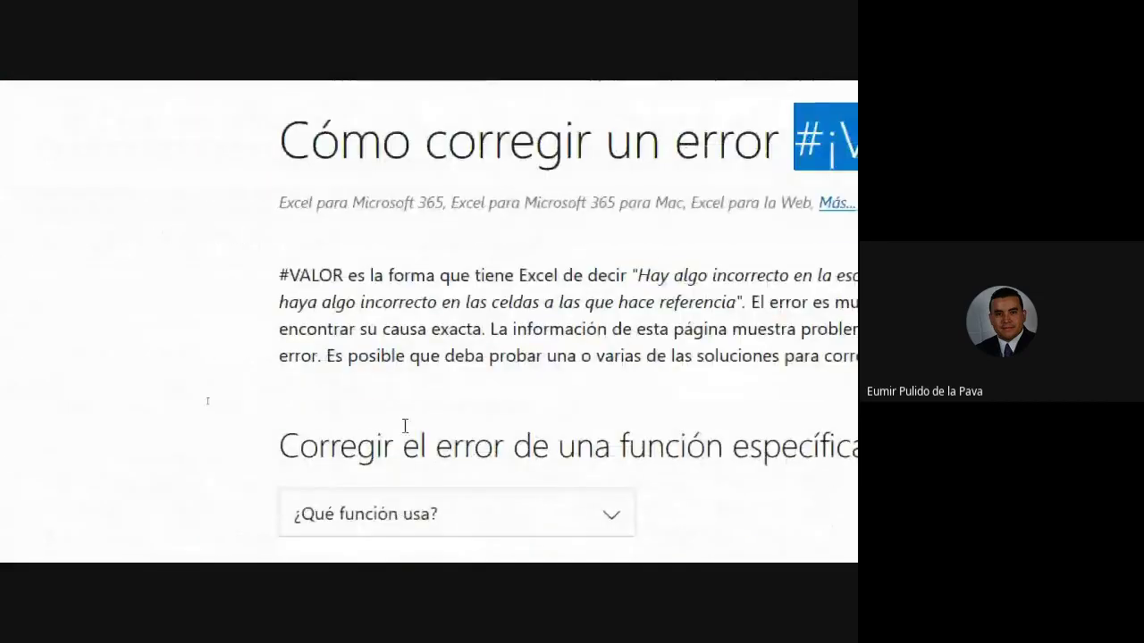
left_click_drag(281, 275, 725, 367)
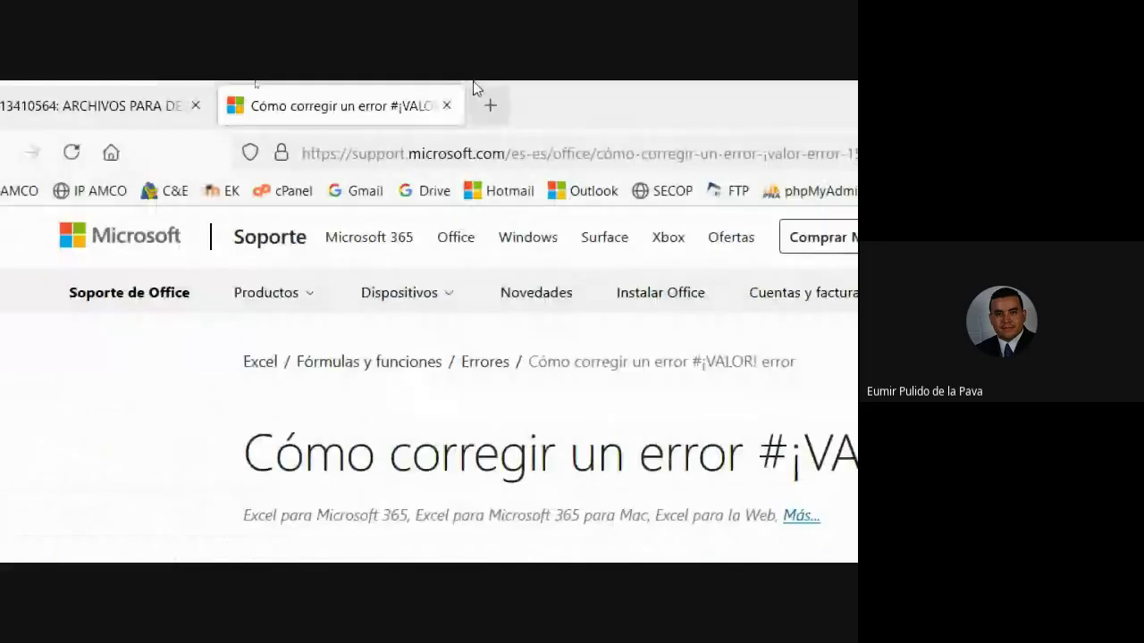
left_click(447, 106)
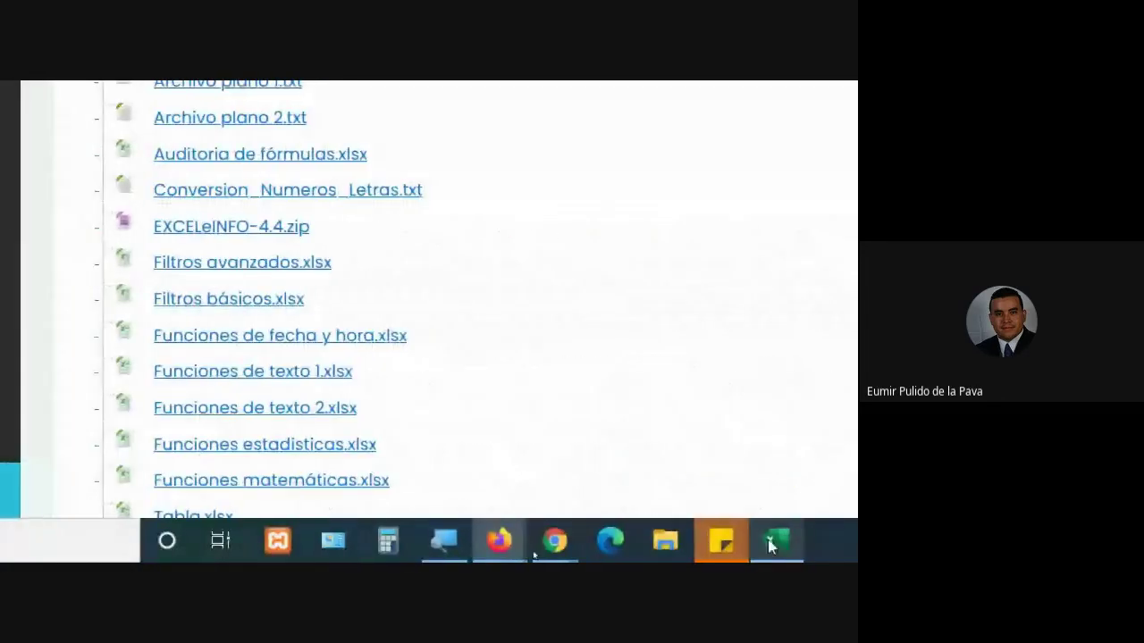
Step: Step G4's =G3/G1 in Evaluar fórmula from 36000/"Junio" to the #¡VALOR! result
left_click(791, 545)
left_click(735, 84)
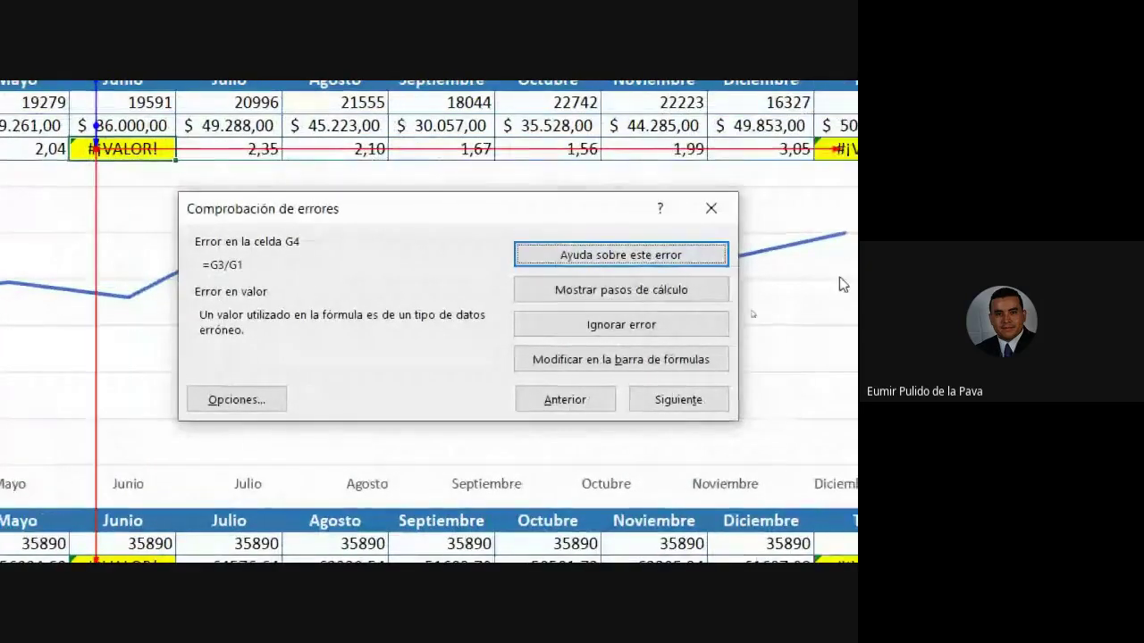
left_click(579, 295)
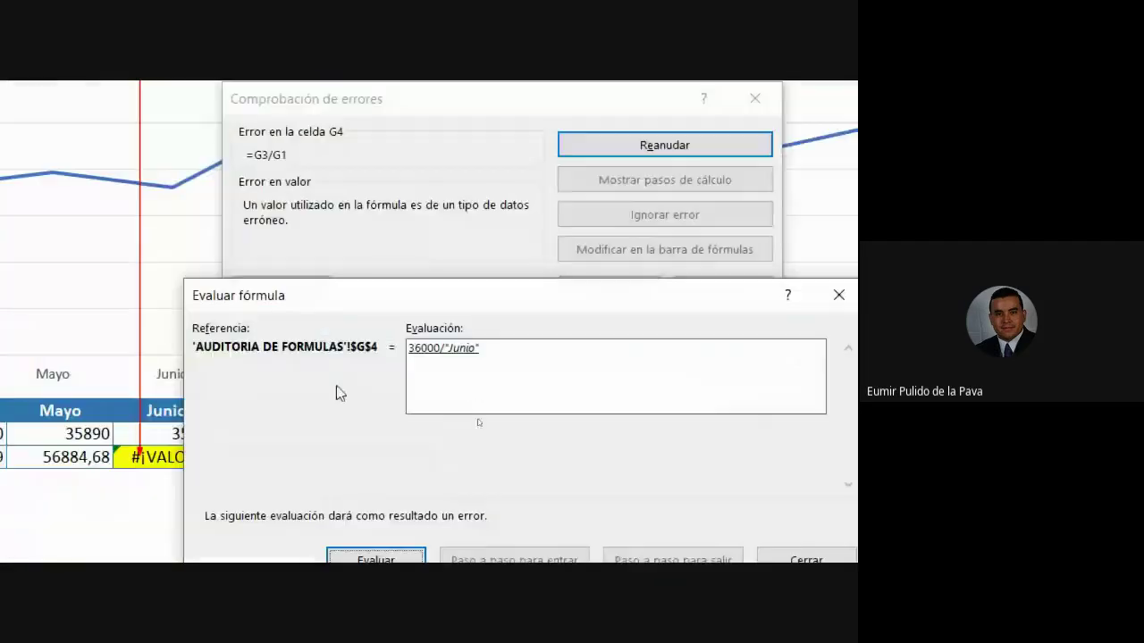
mouse_move(302, 296)
left_mouse_down()
mouse_move(353, 344)
mouse_move(353, 327)
left_mouse_up()
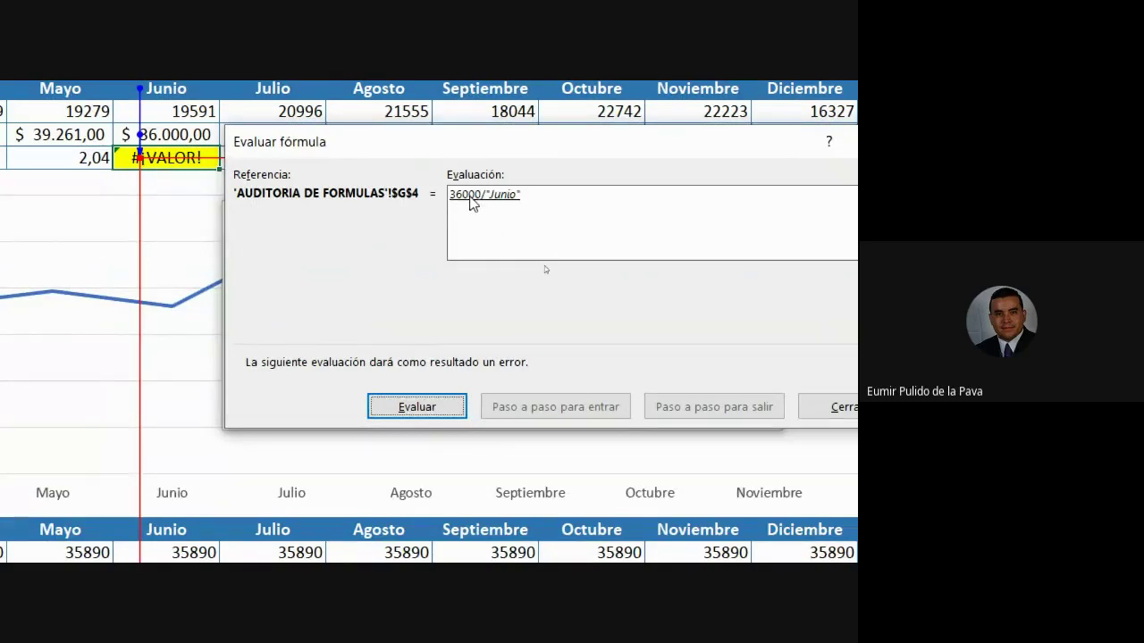
left_click(442, 408)
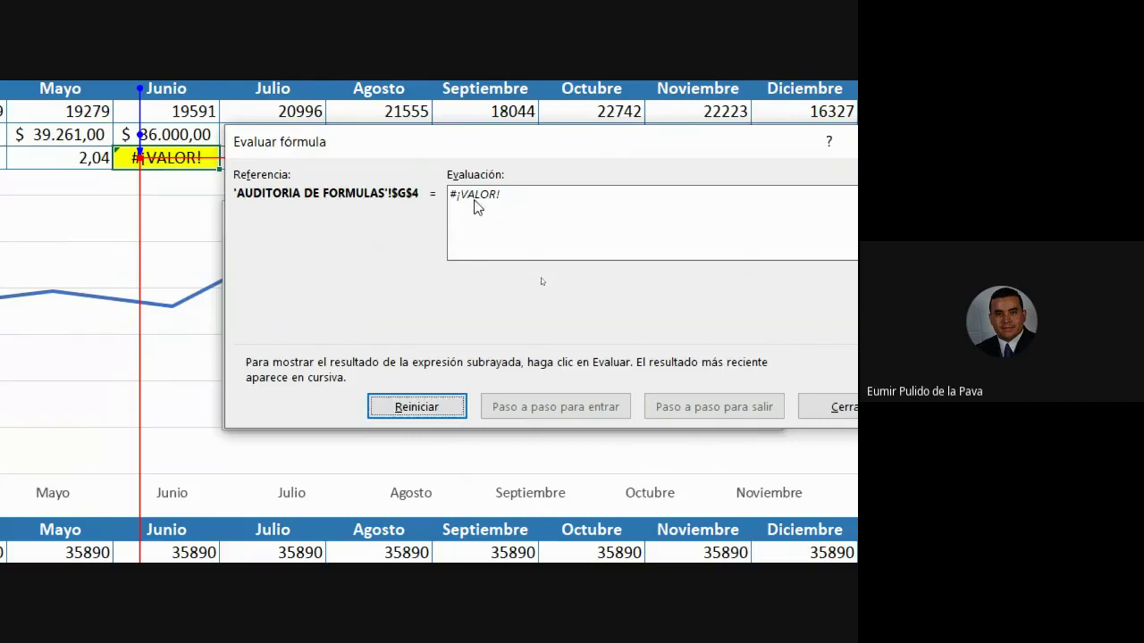
left_click(426, 408)
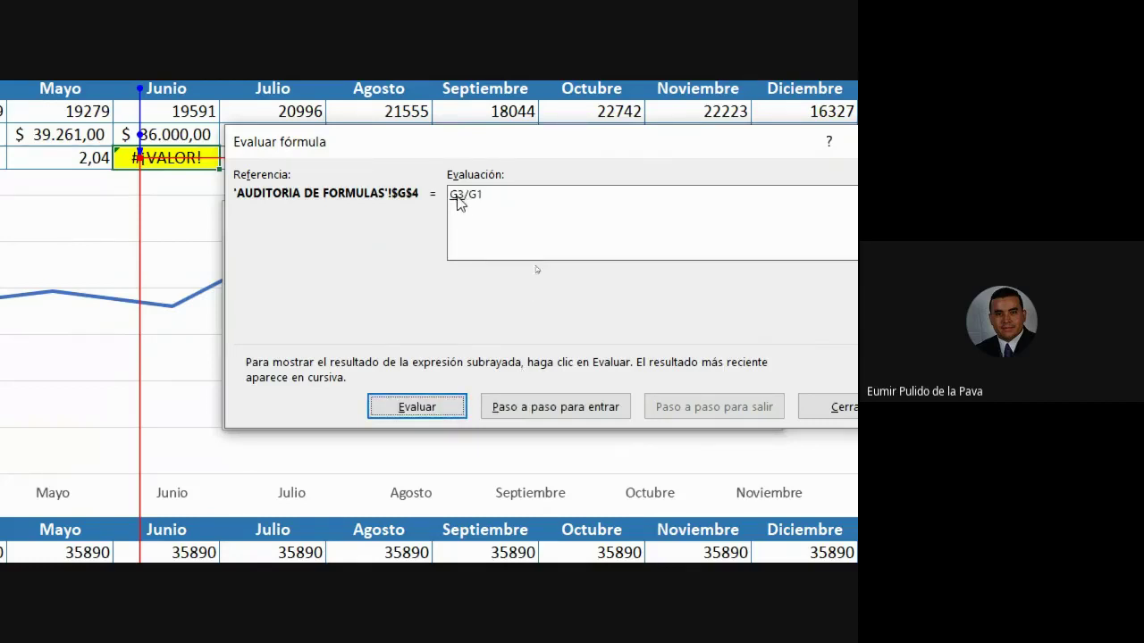
left_click(413, 412)
left_click(432, 411)
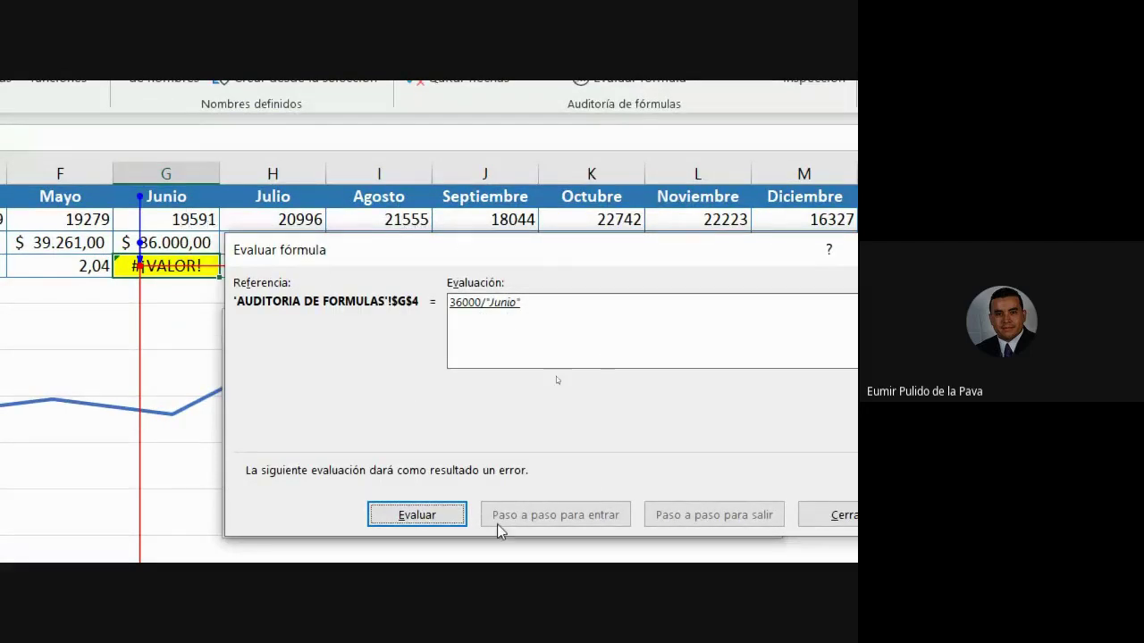
left_click(439, 516)
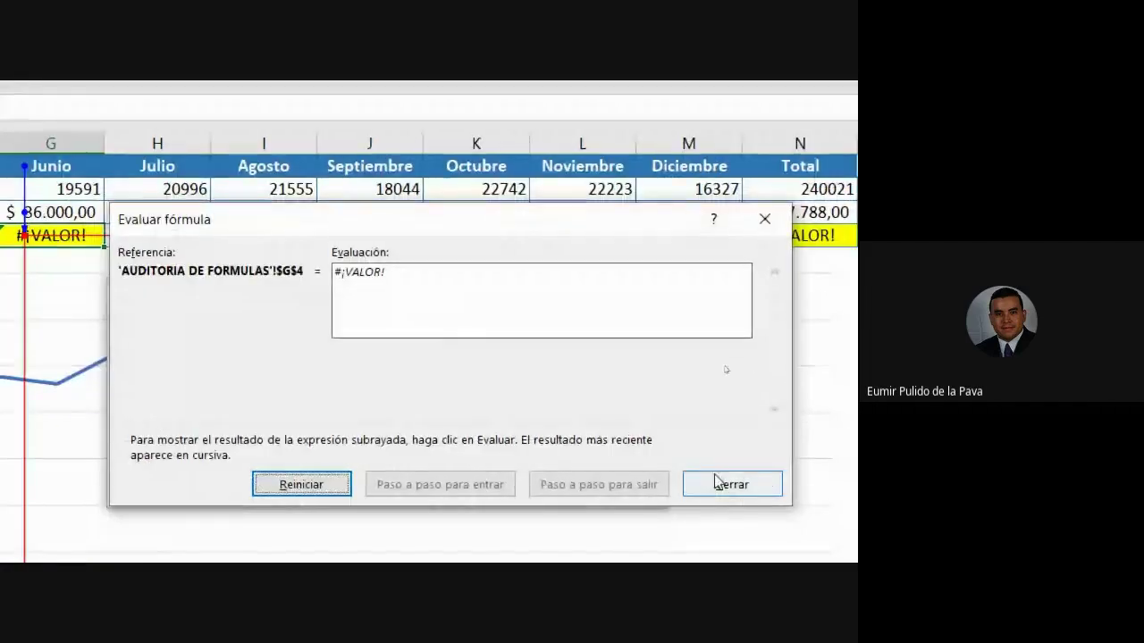
Step: Change G4's formula from =G3/G1 to =G3/G2, then resume and finish the sheet's error check
left_click(763, 480)
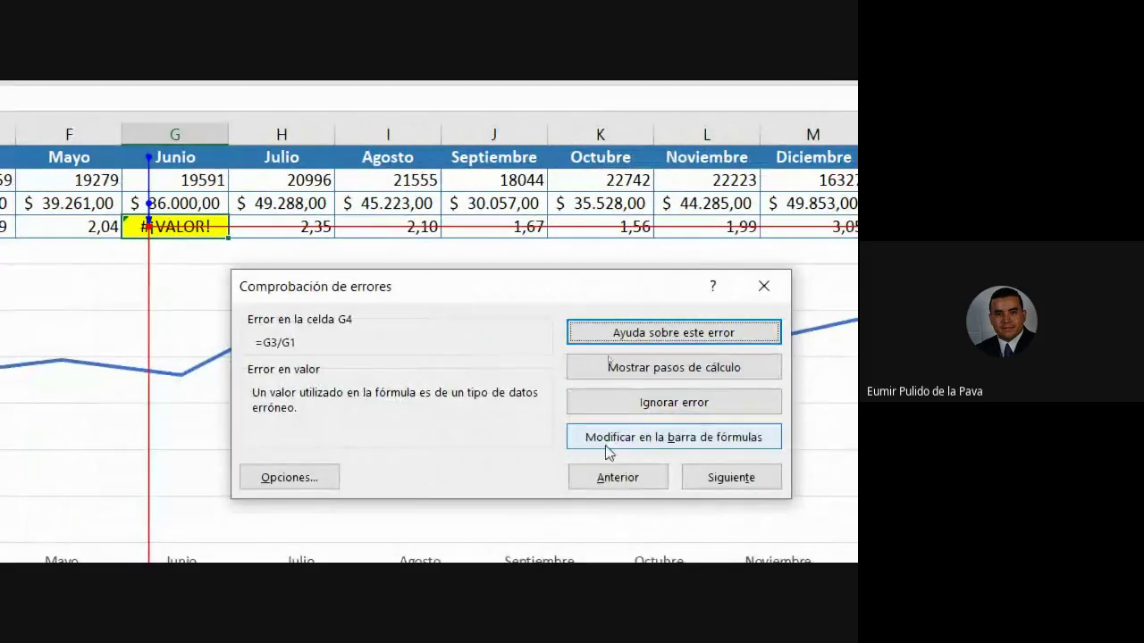
left_click(649, 441)
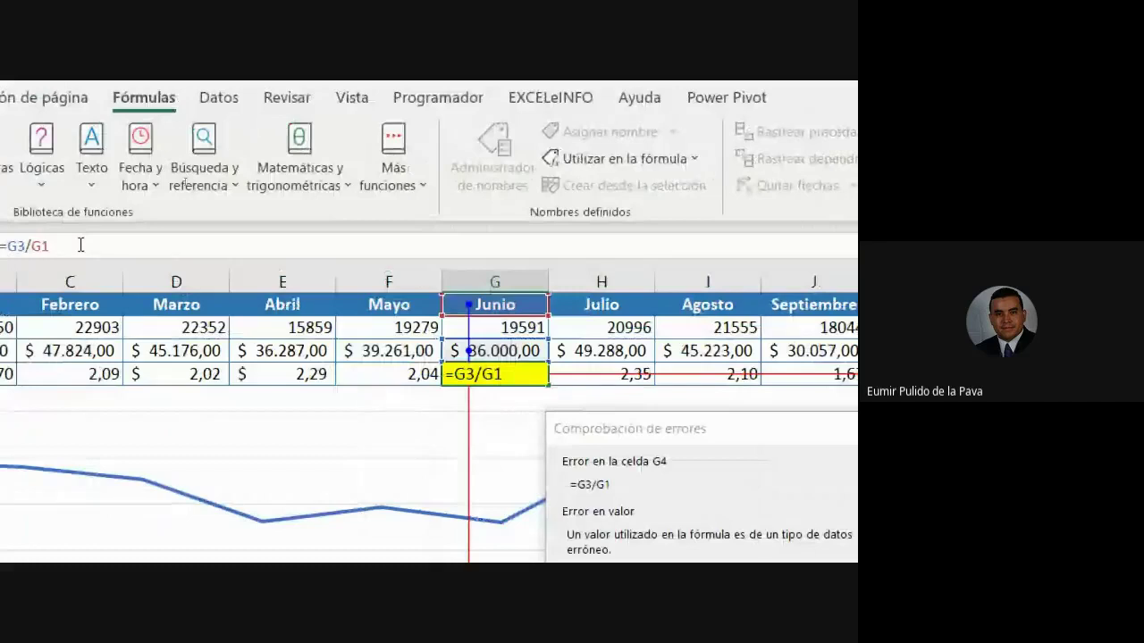
key("BackSpace")
type("2")
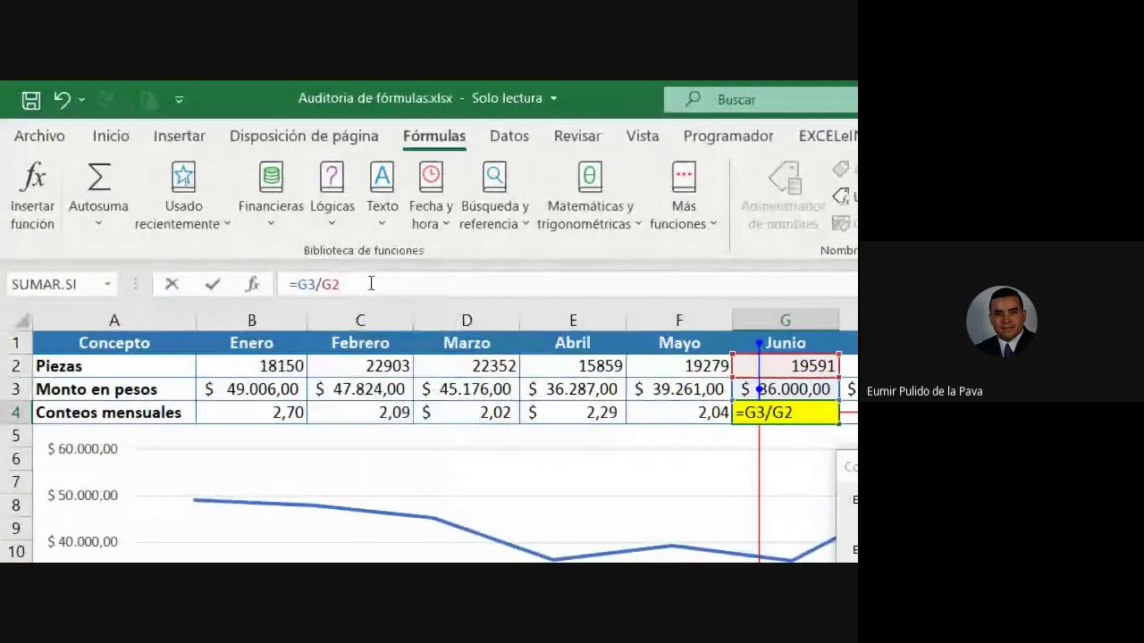
key("Return")
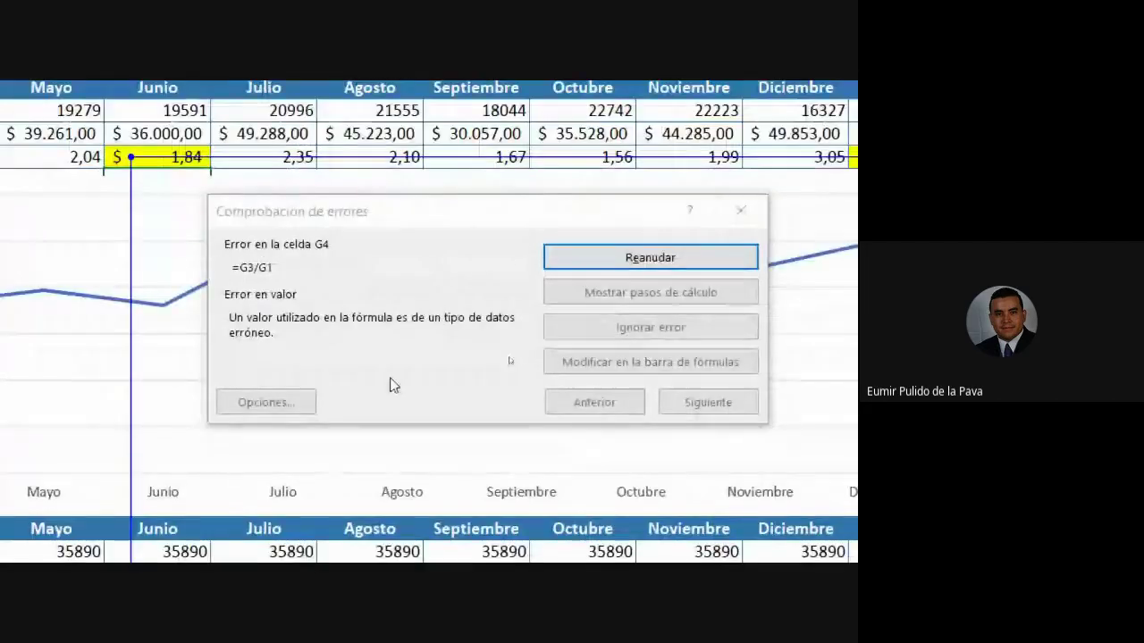
left_click(666, 259)
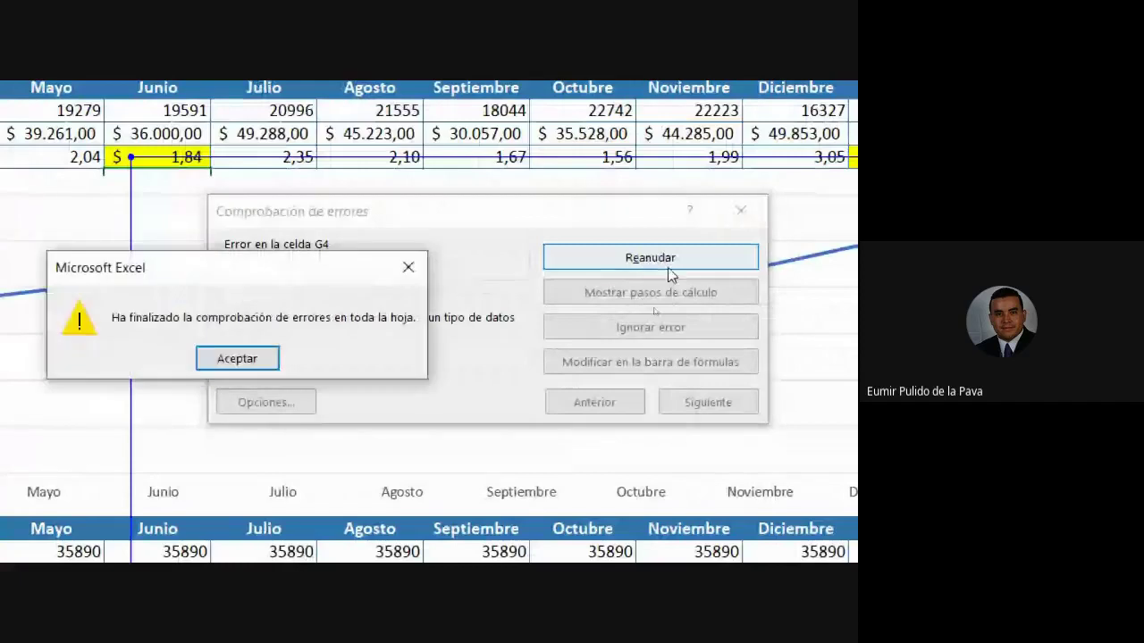
left_click(236, 358)
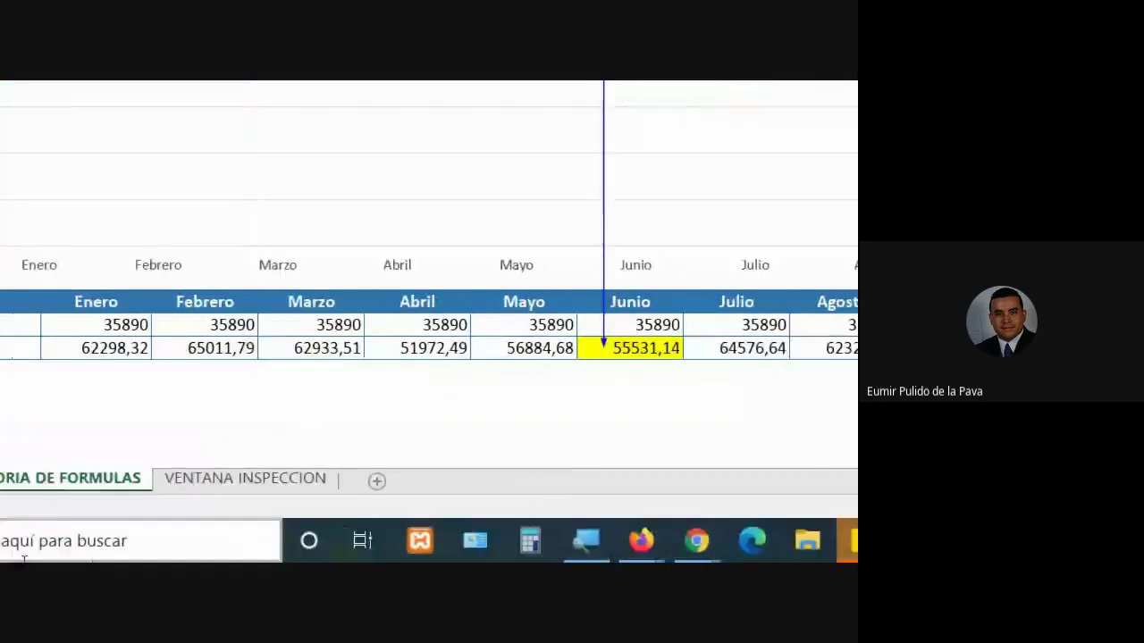
left_click(285, 541)
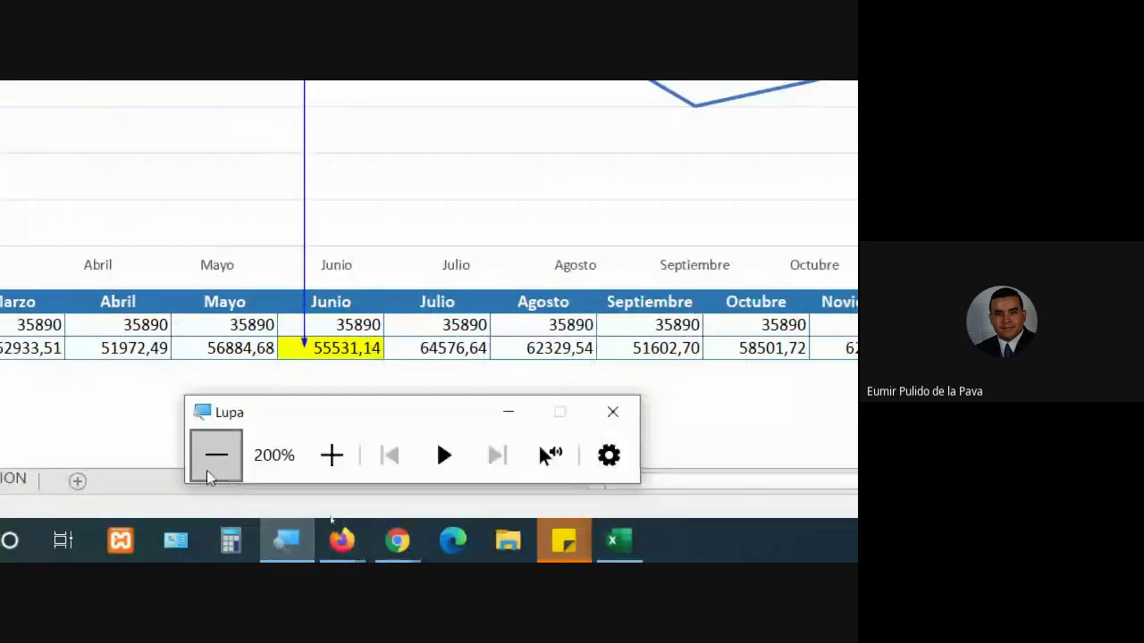
left_click(207, 470)
left_click(481, 488)
mouse_move(426, 551)
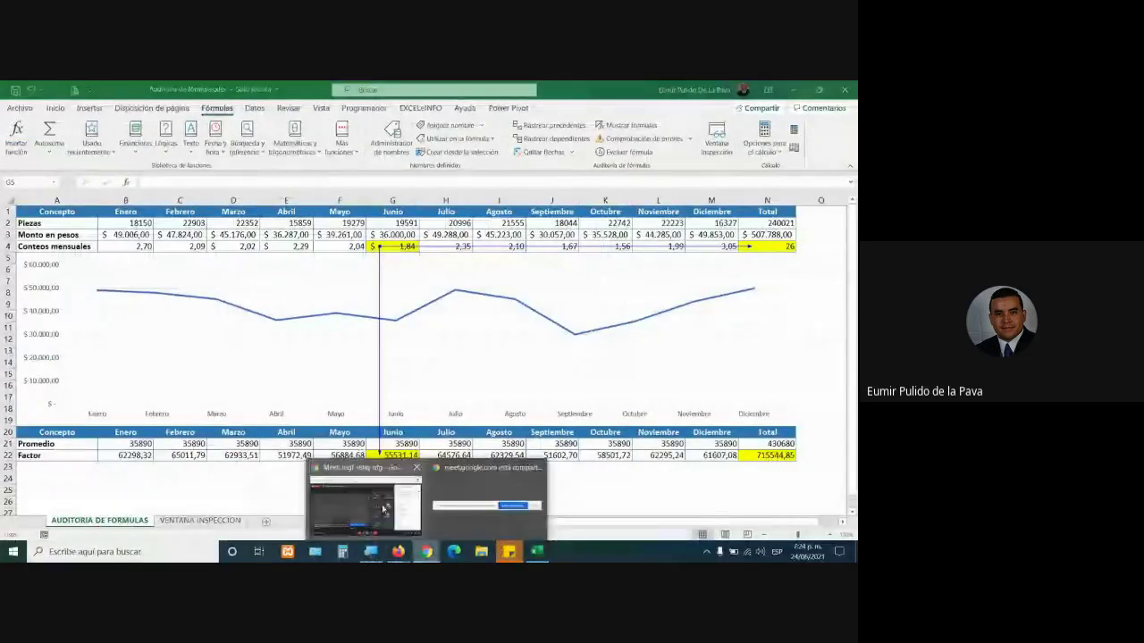
left_click(463, 500)
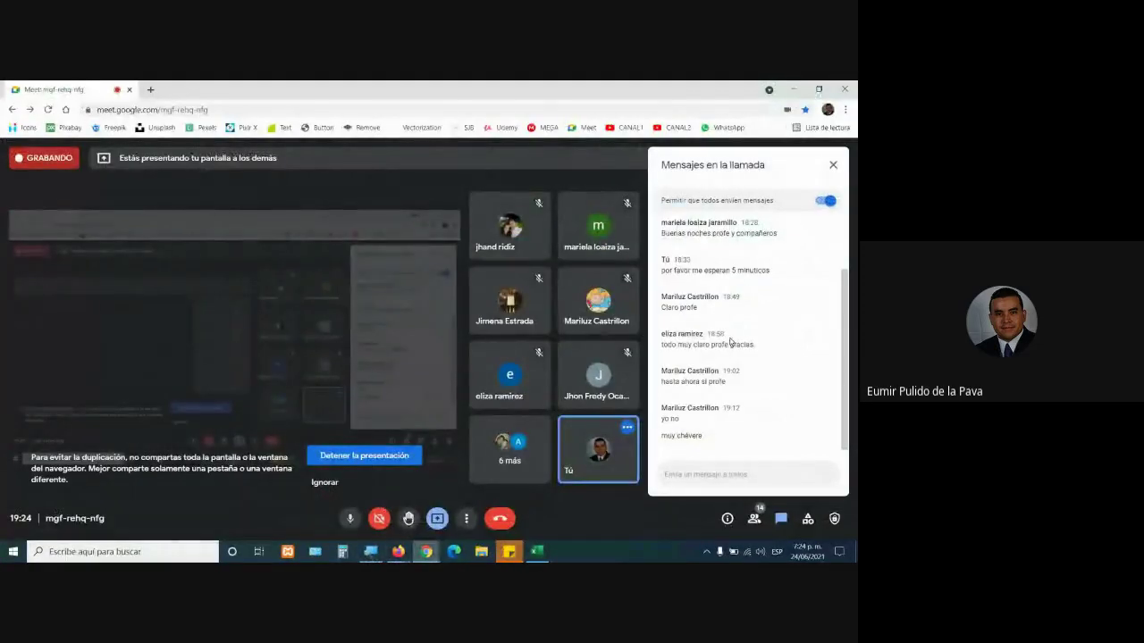
key("ctrl+d")
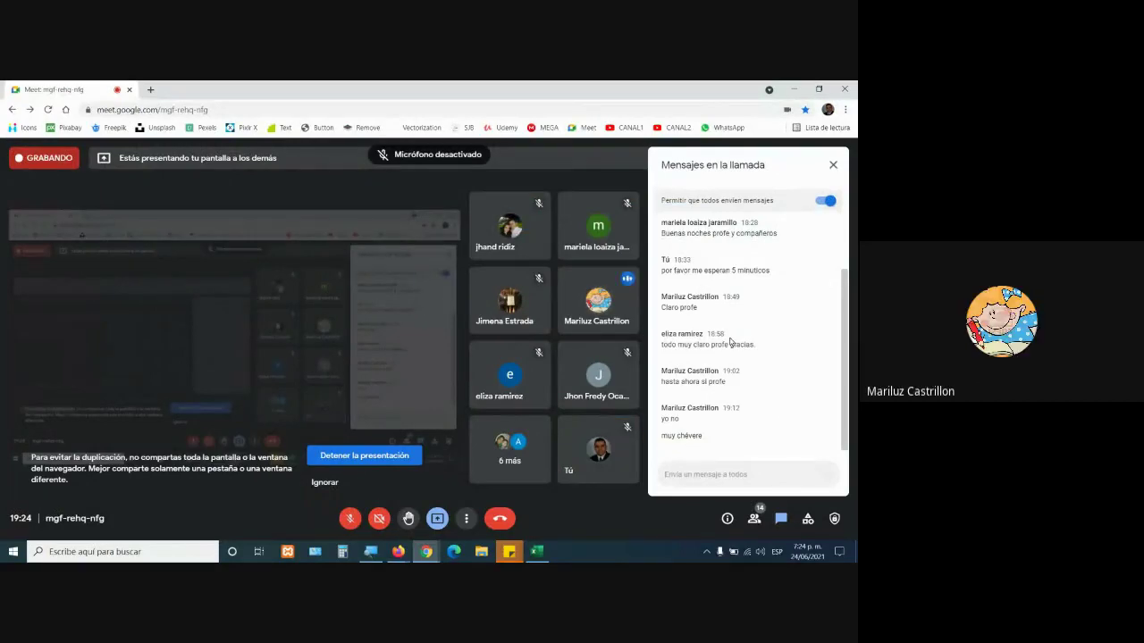
key("ctrl+d")
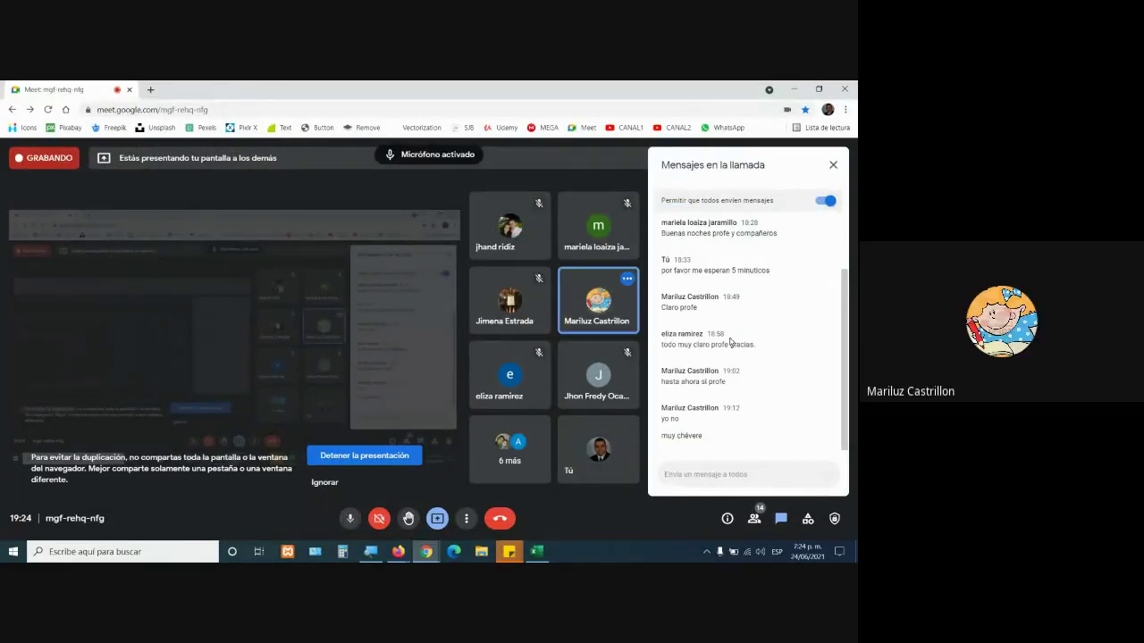
Step: Follow G4's tracer arrow to the Total cell N4, then remove all arrows
left_click(536, 552)
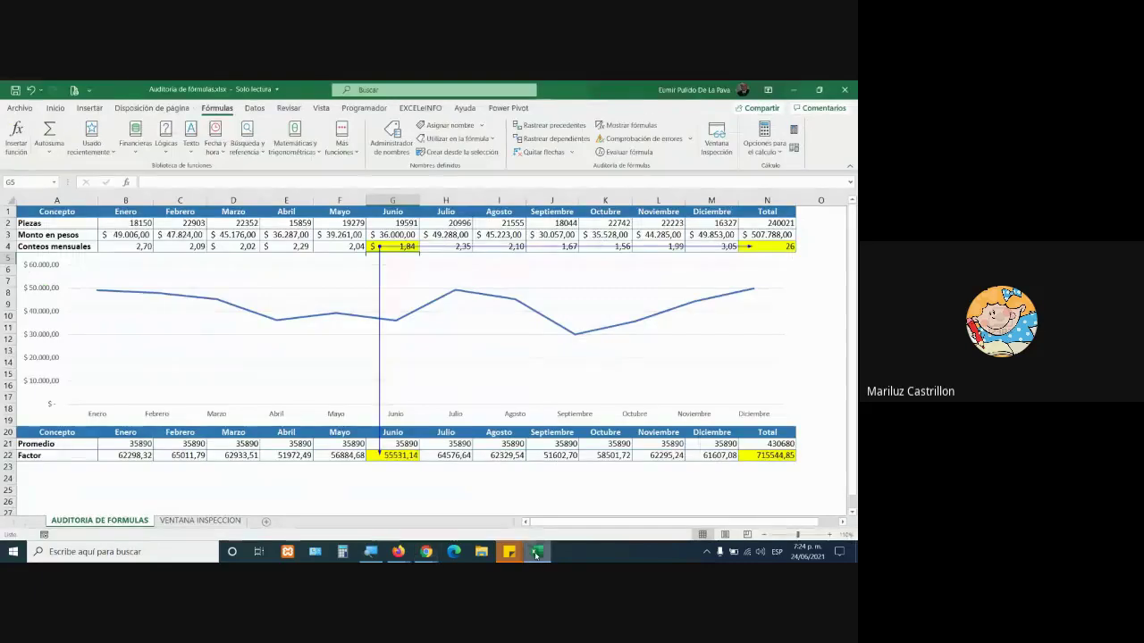
left_click(392, 247)
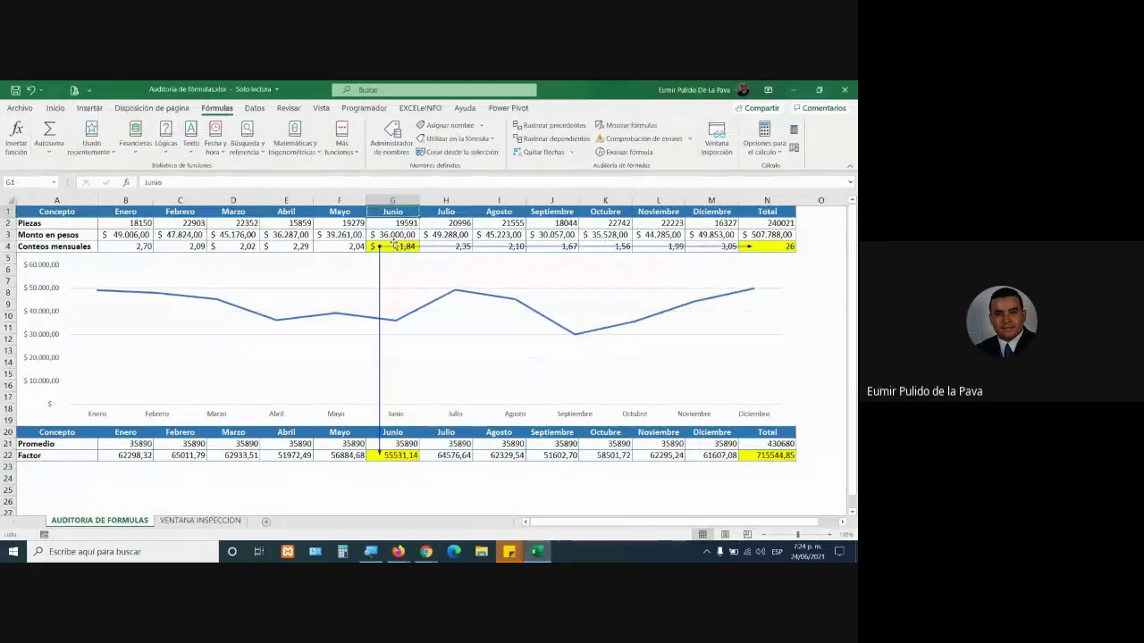
double_click(390, 249)
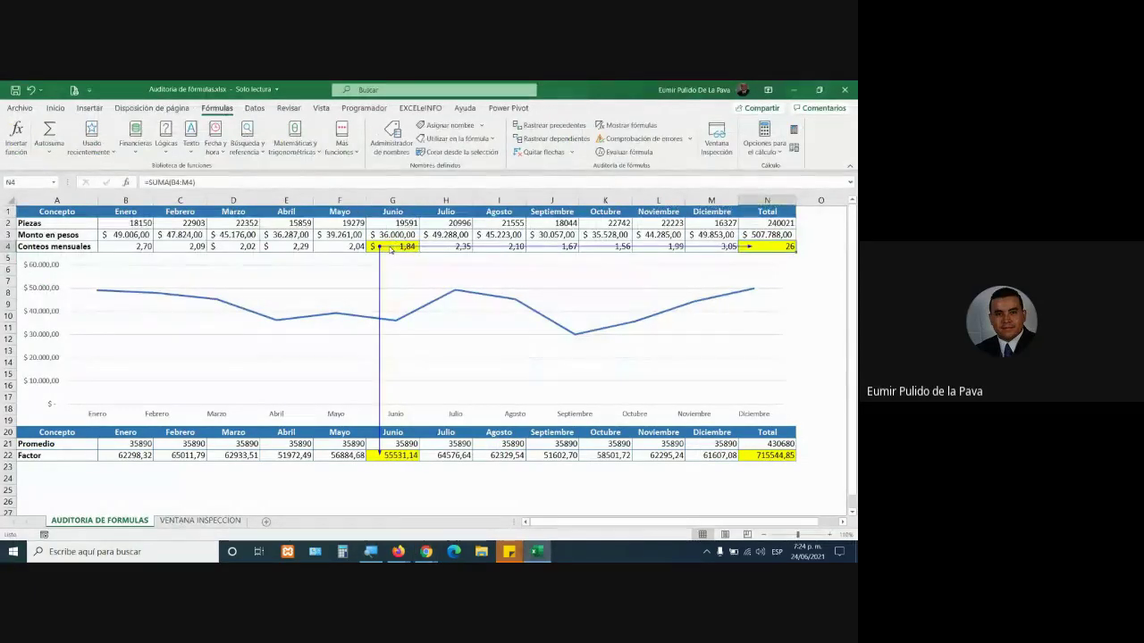
left_click(542, 152)
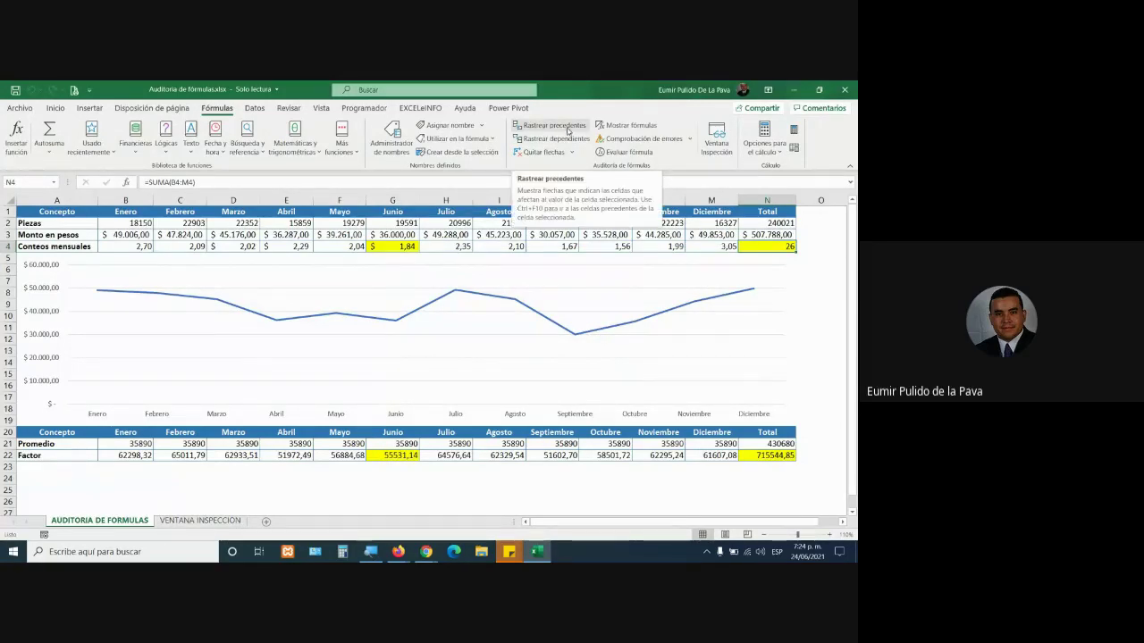
Step: Try tracing precedents of the amount cell B3 and dismiss the no-formula warning
left_click(288, 235)
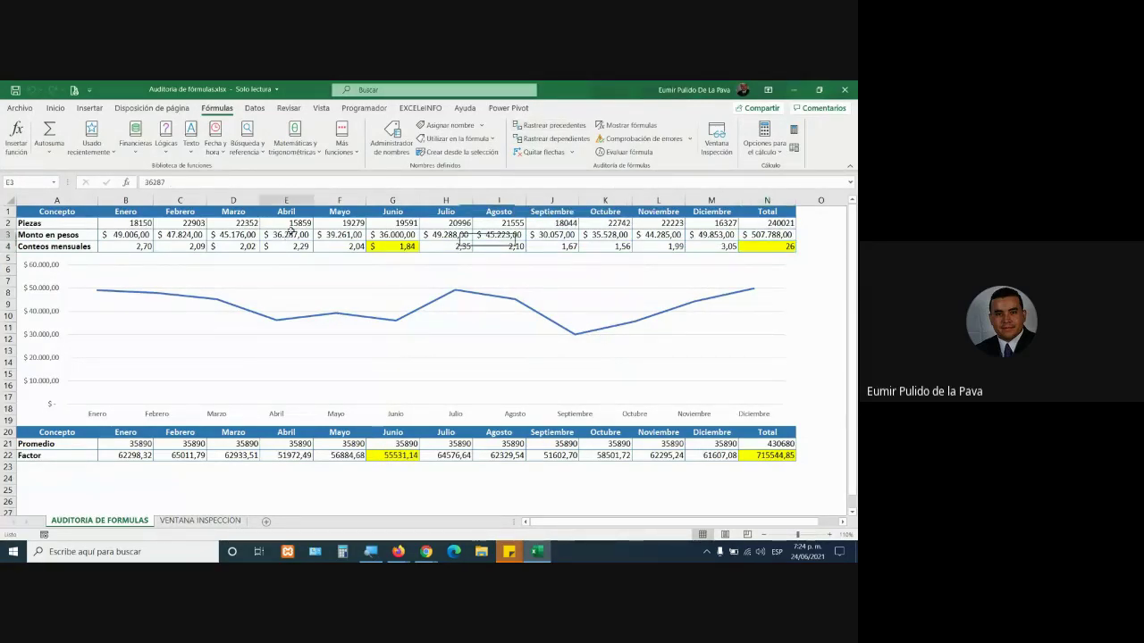
key("super+plus")
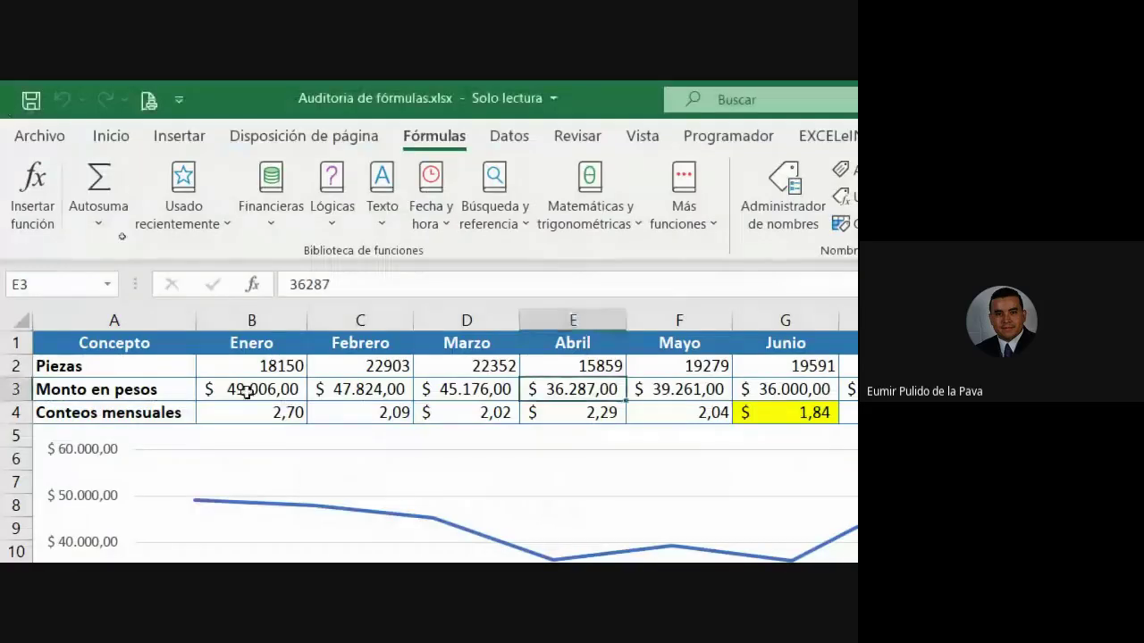
left_click(243, 387)
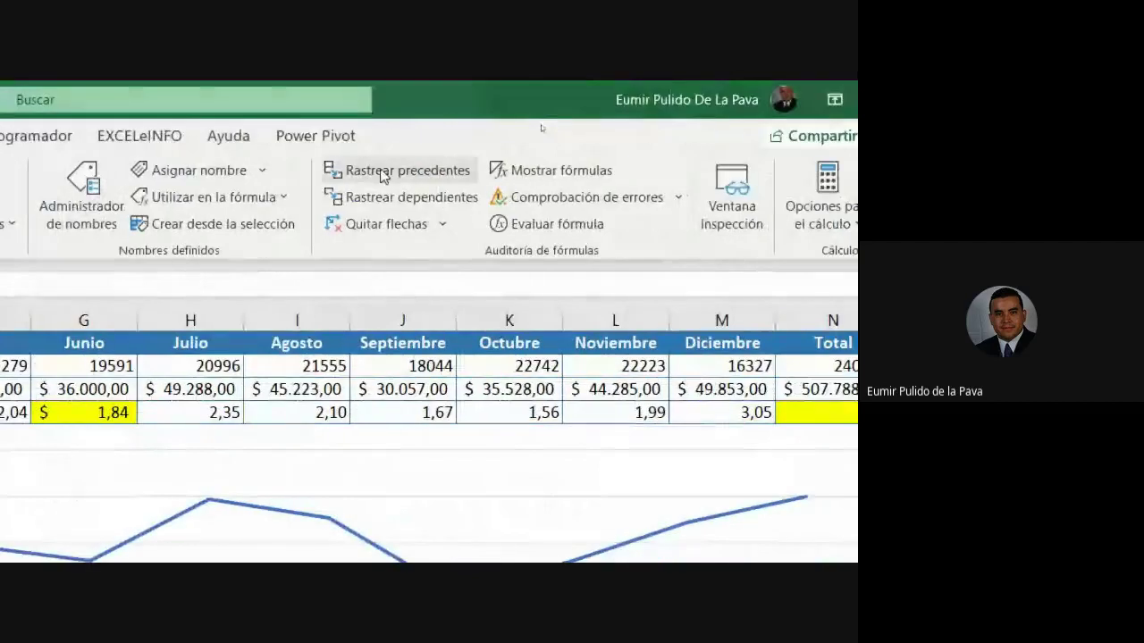
left_click(382, 175)
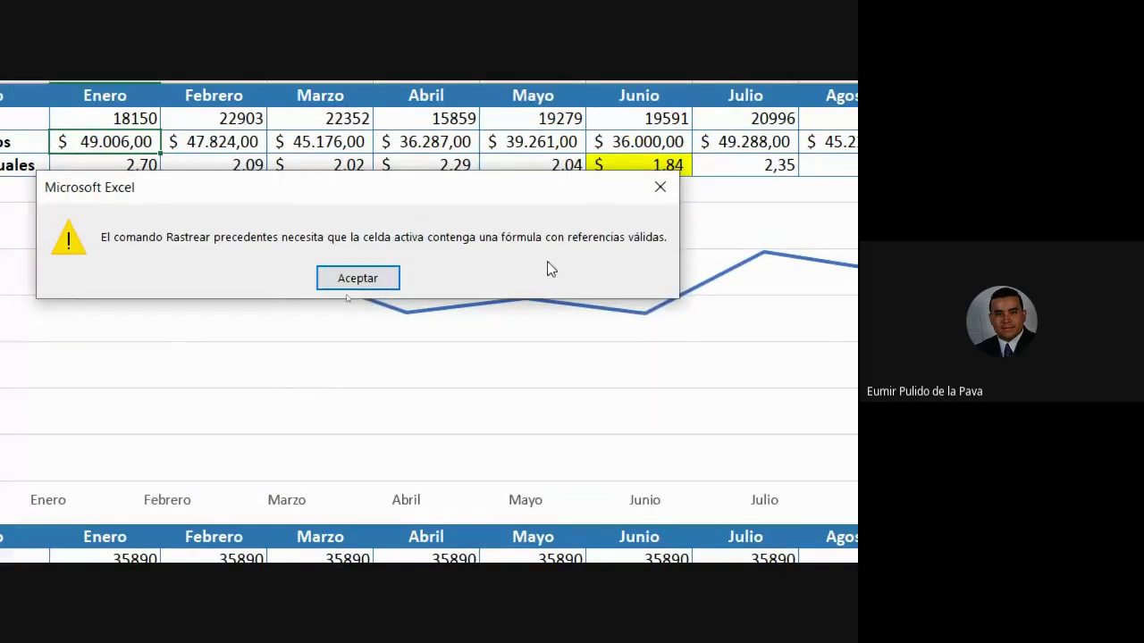
left_click(341, 282)
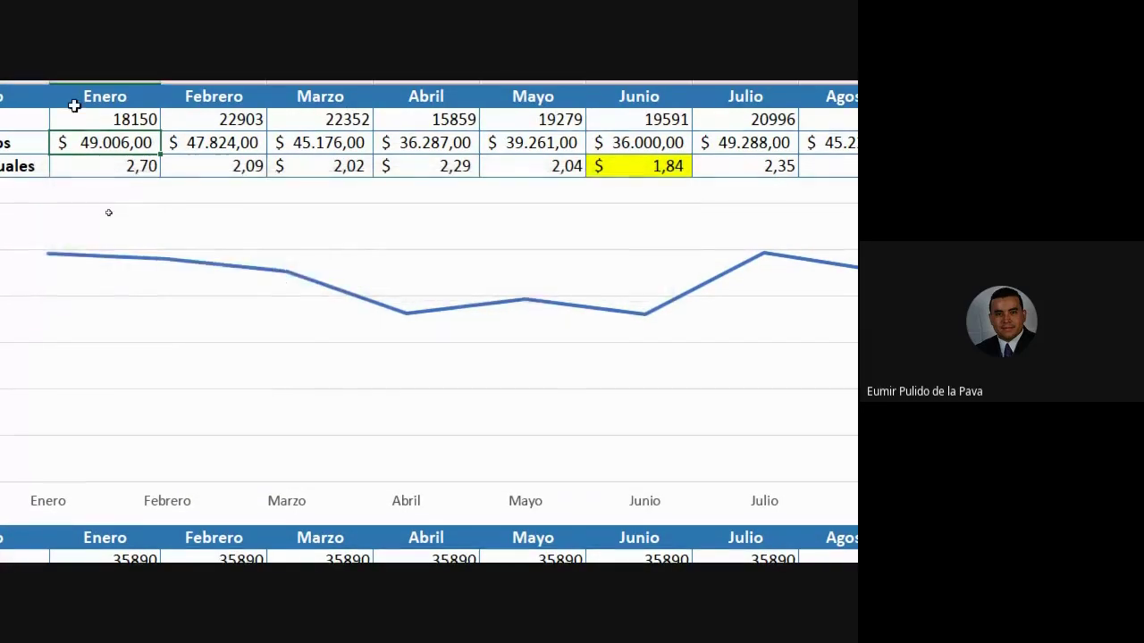
Step: After a failed attempt on the Enero header B1, trace precedents of C4 (=C3/C2)
left_click(121, 265)
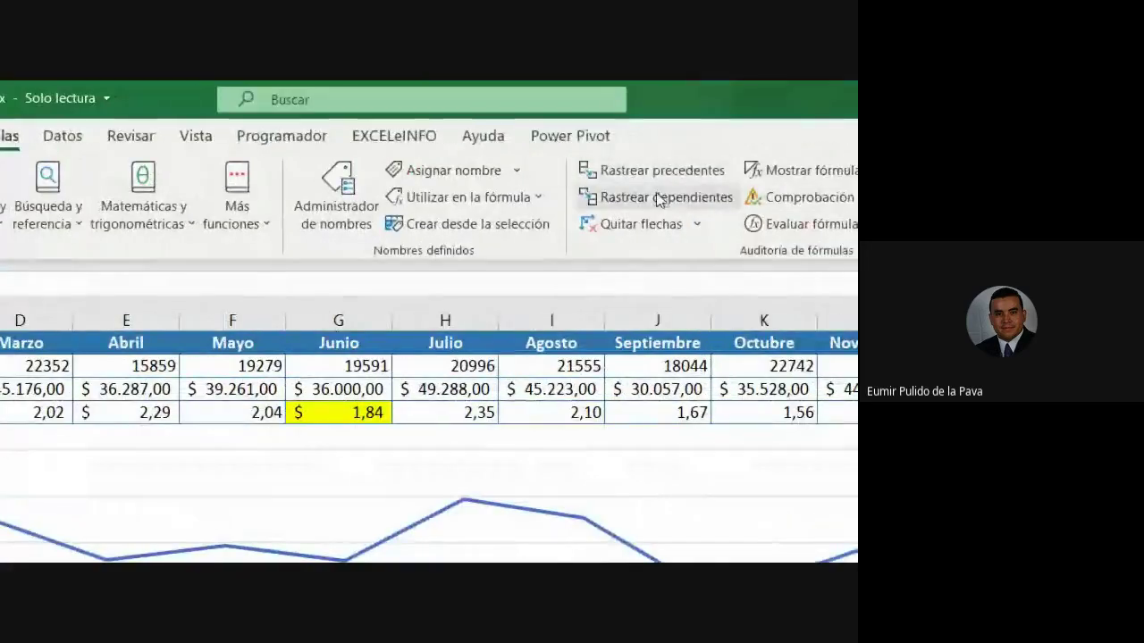
left_click(697, 170)
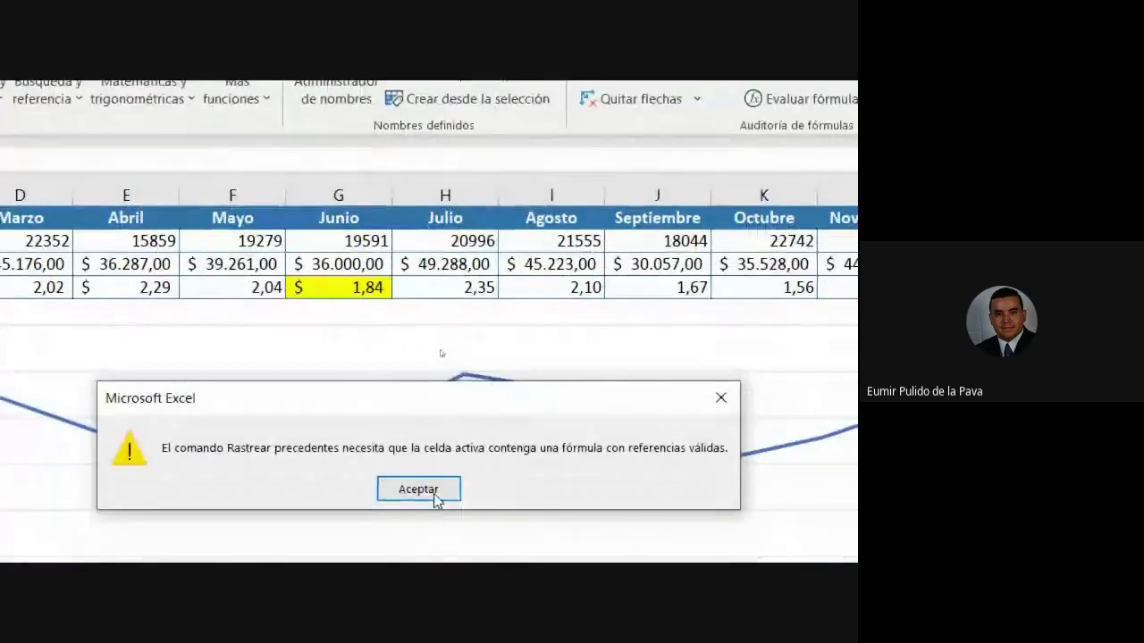
left_click(436, 494)
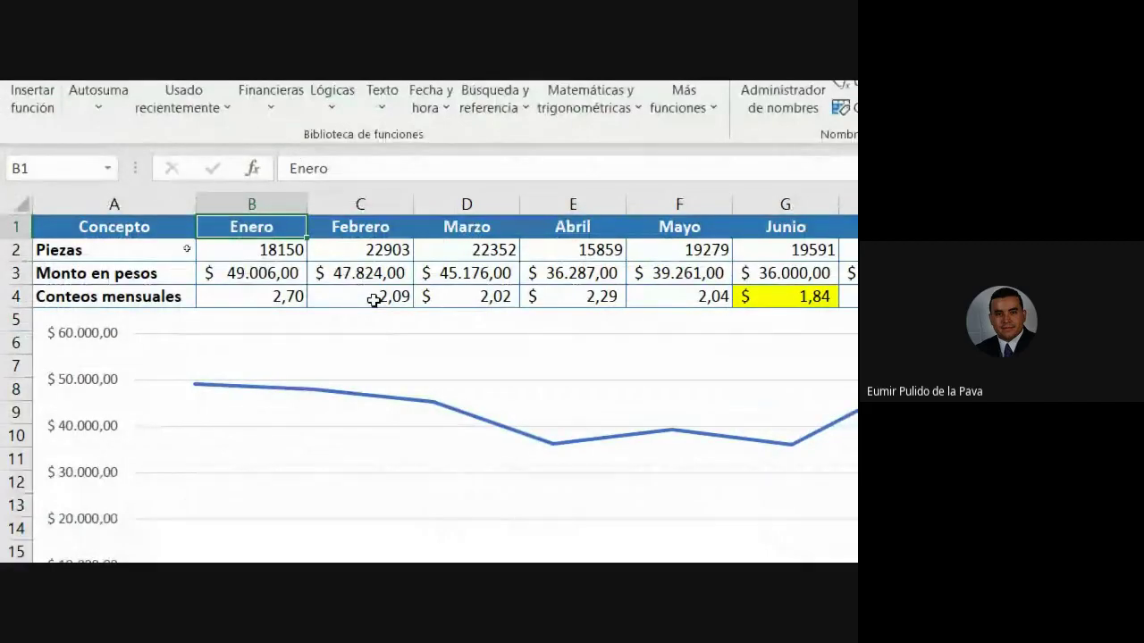
left_click(376, 296)
left_click(680, 180)
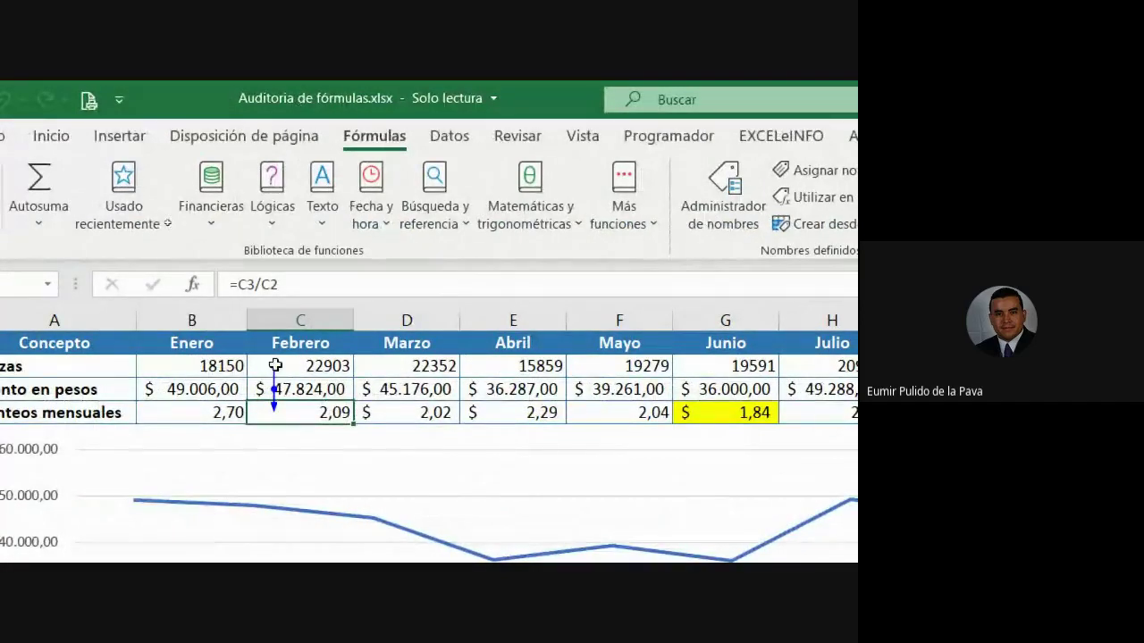
Step: Jump along C4's arrow to C2:C3 and back, then inspect B22's formula unchanged
double_click(273, 386)
left_click(312, 413)
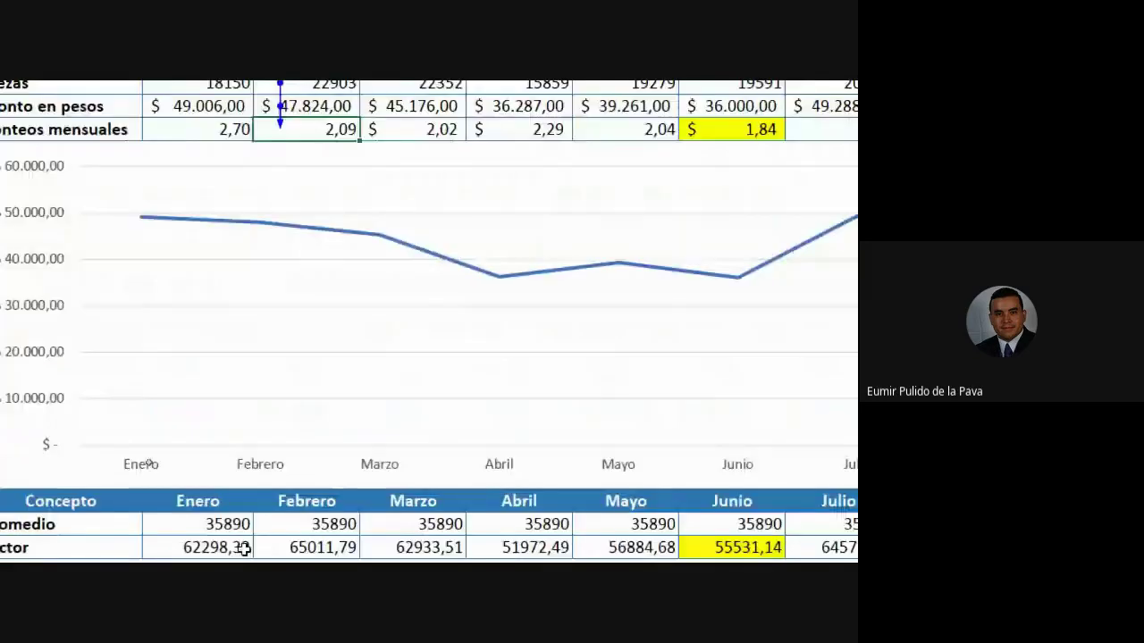
left_click(235, 348)
double_click(235, 348)
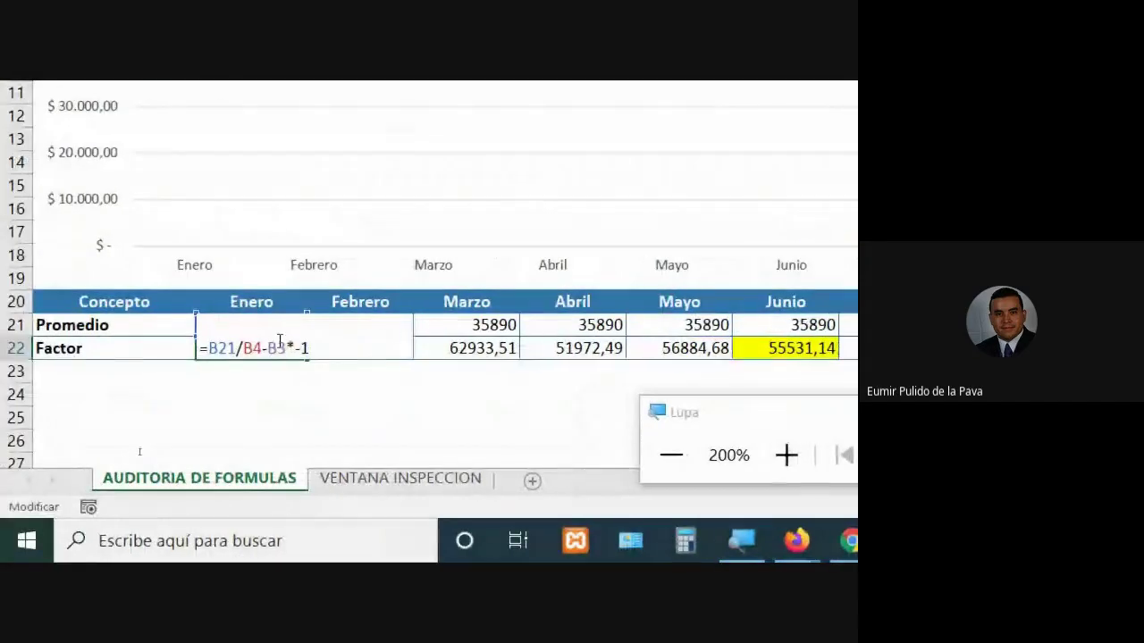
key("Return")
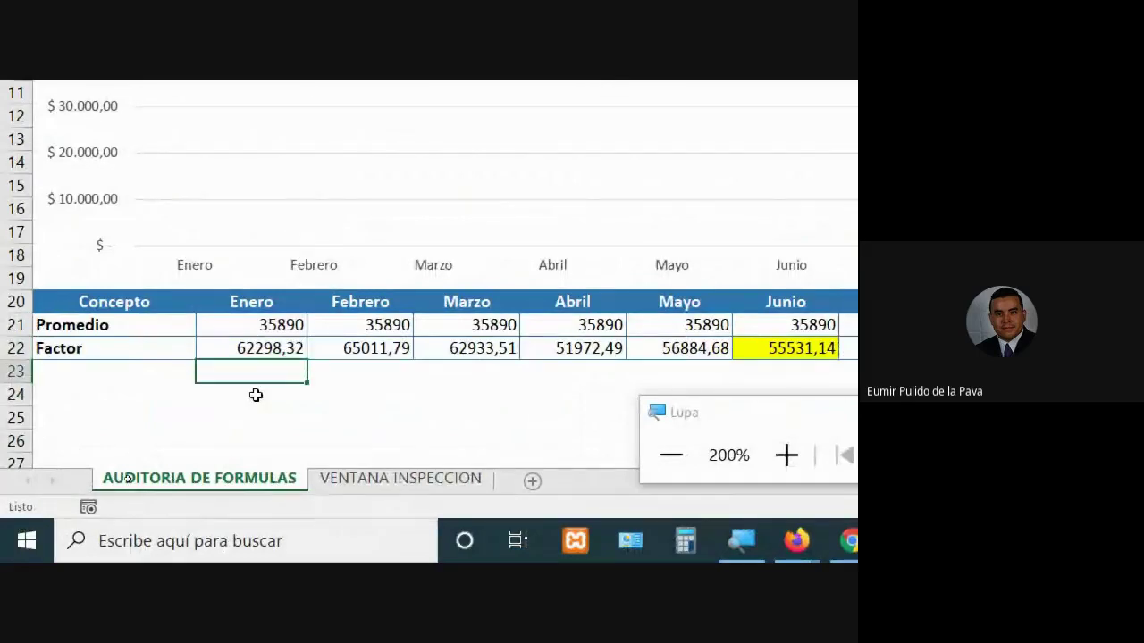
Step: Trace precedents of the Enero Factor cell B22, then reselect B21 and B22
left_click(273, 348)
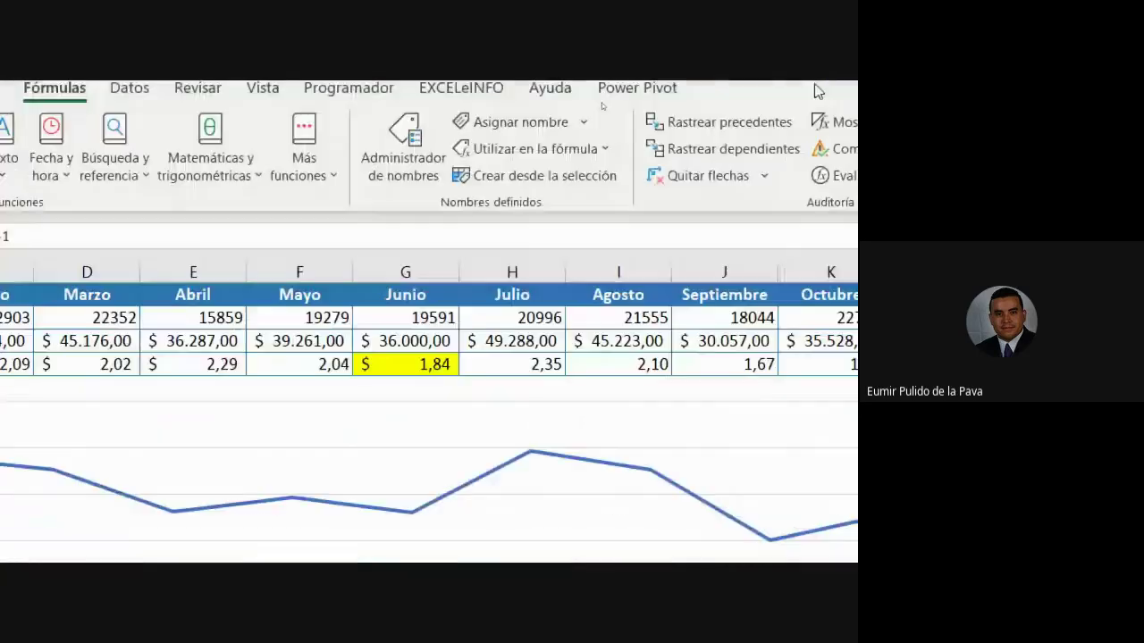
left_click(720, 157)
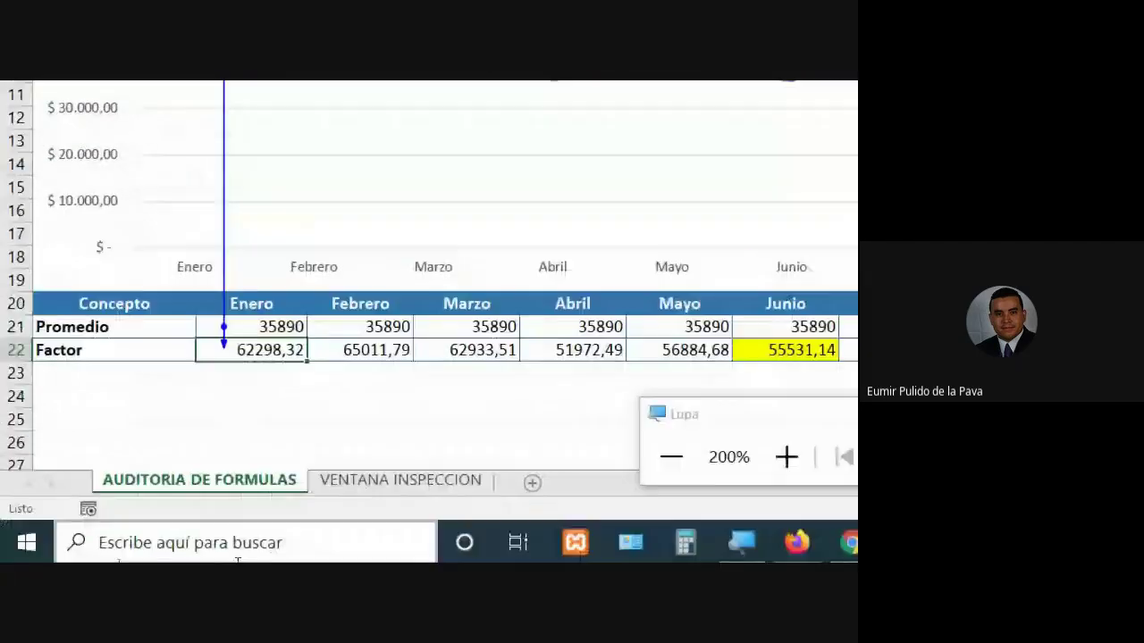
left_click(235, 327)
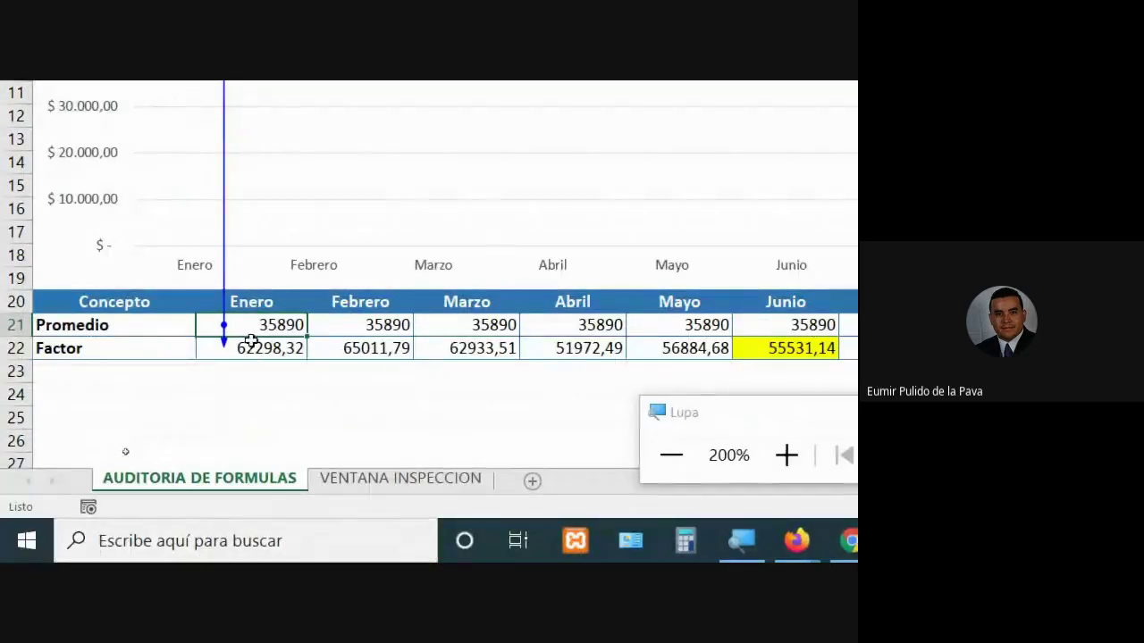
left_click(268, 349)
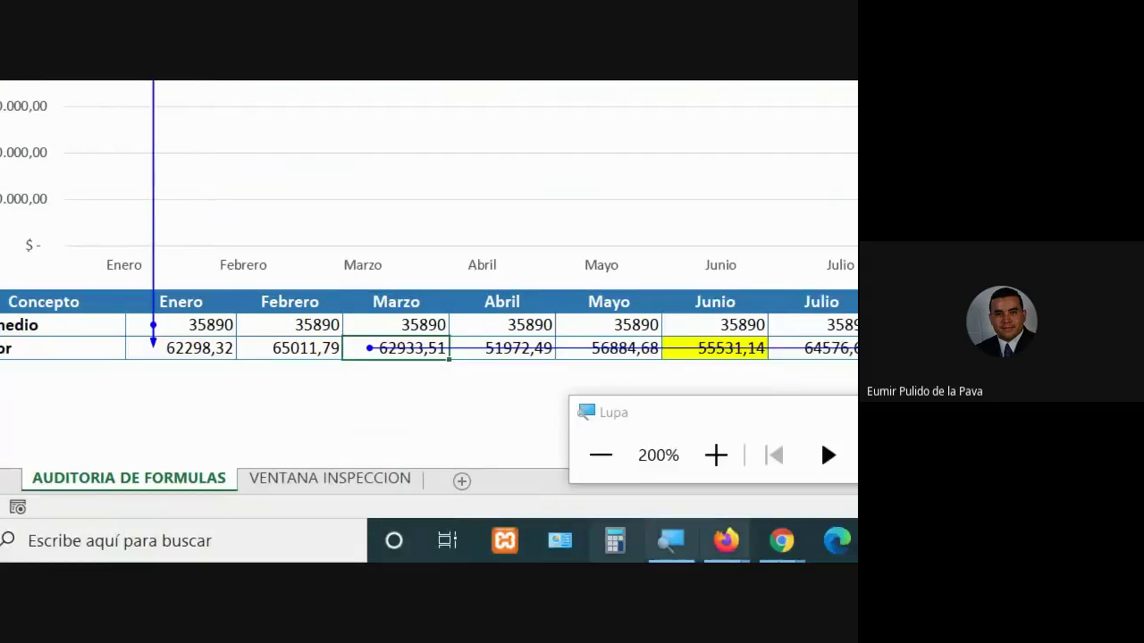
mouse_move(693, 554)
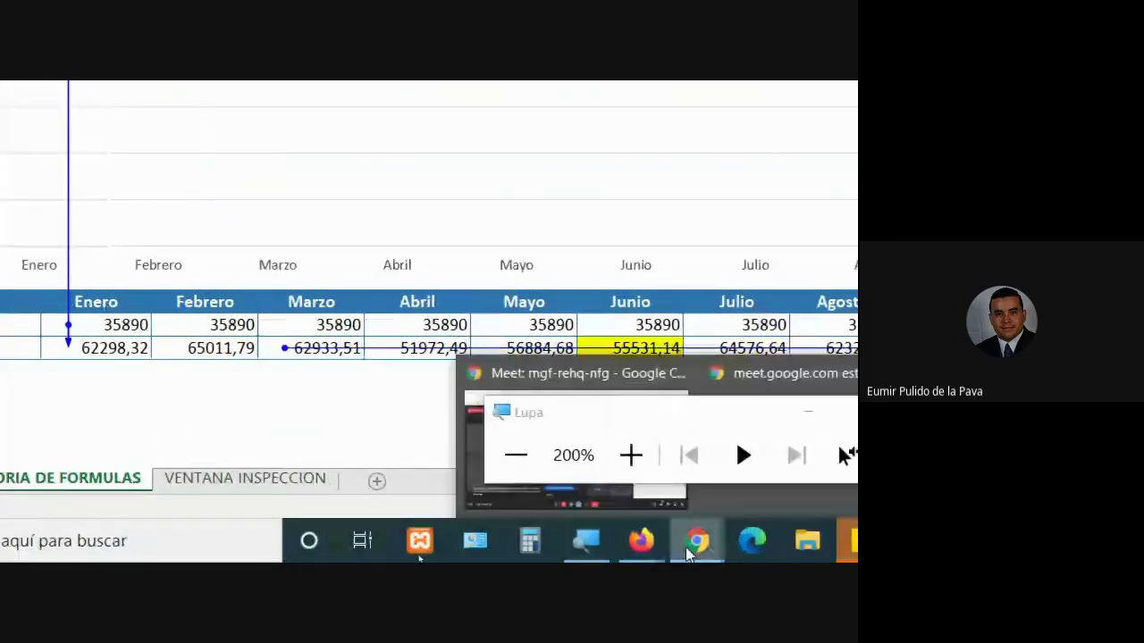
left_click(526, 500)
left_click(672, 424)
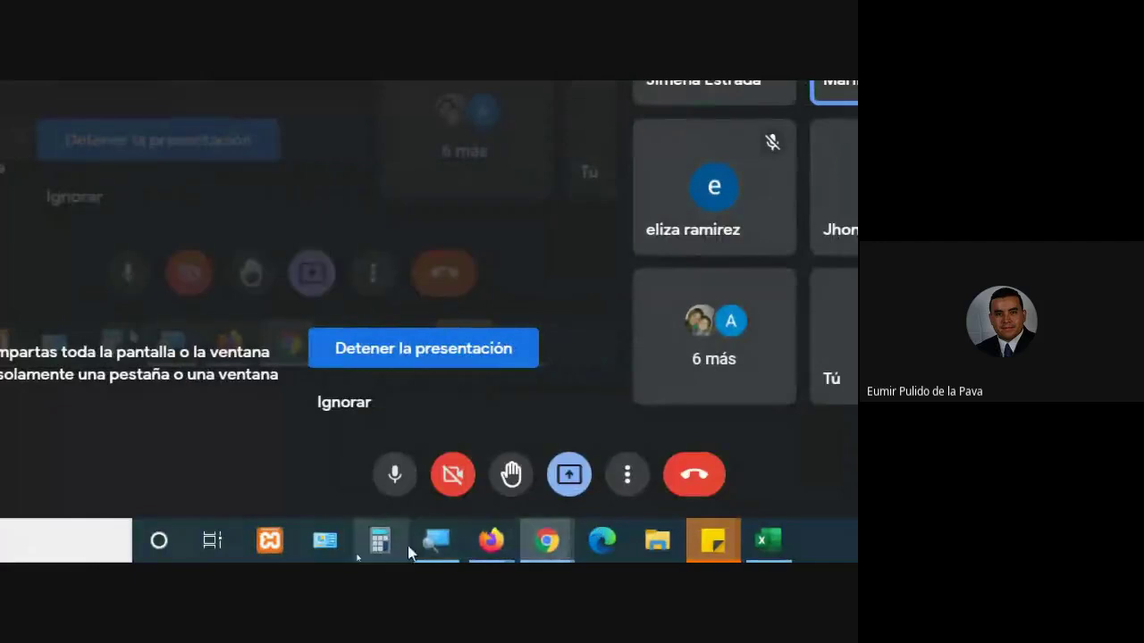
left_click(430, 543)
left_click(365, 493)
left_click(364, 493)
left_click(482, 488)
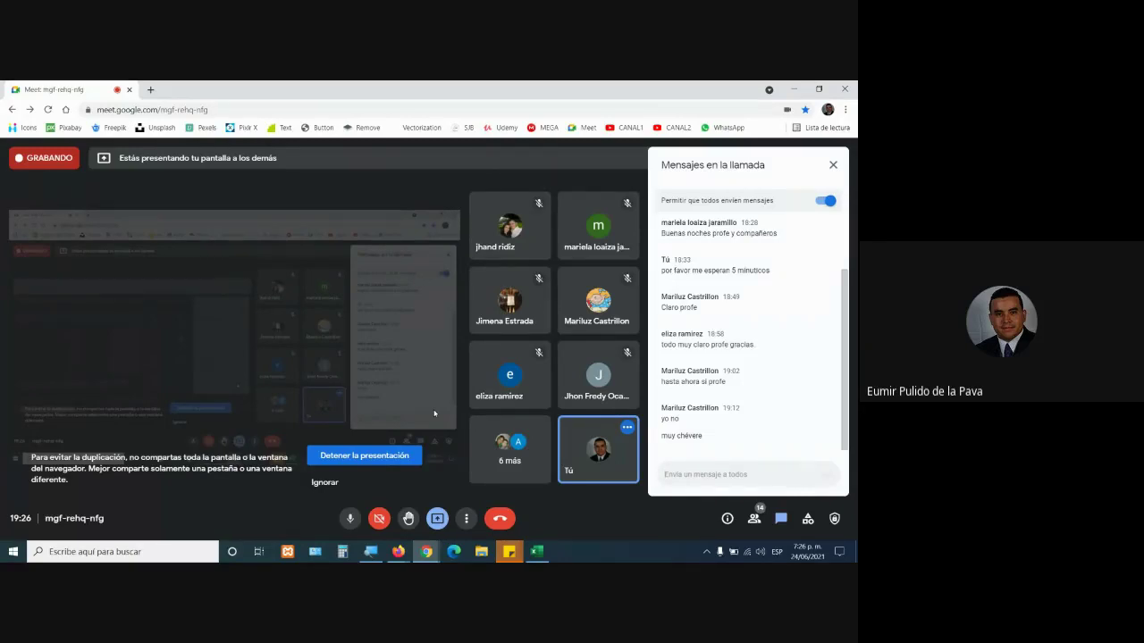
left_click(537, 553)
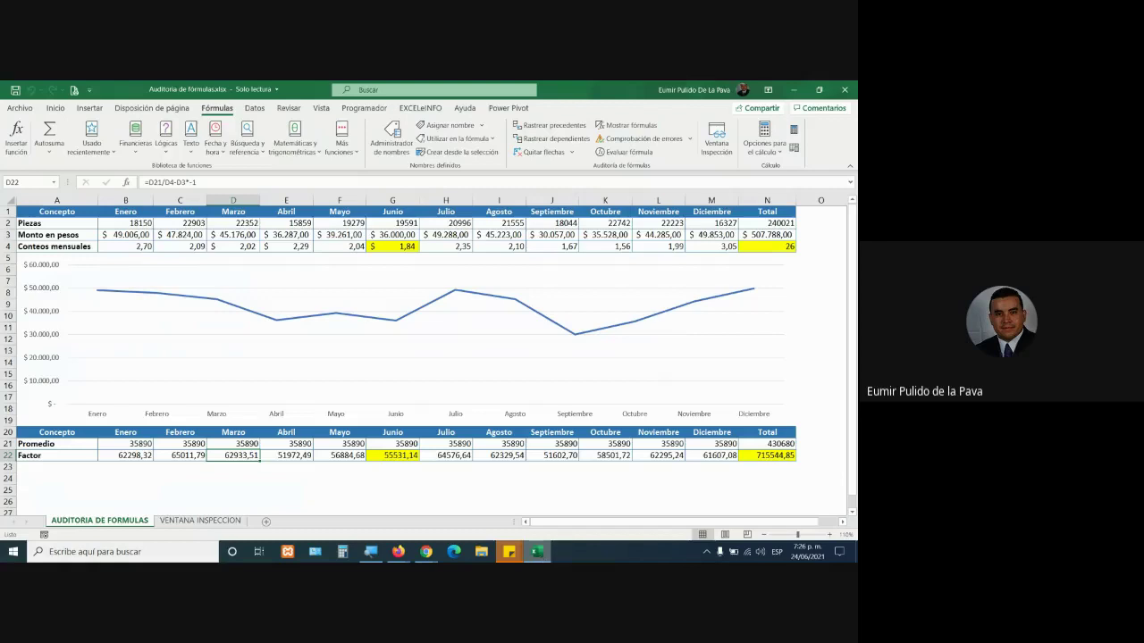
Step: Open the VENTANA INSPECCION sheet and move to its top-left header row
left_click(198, 523)
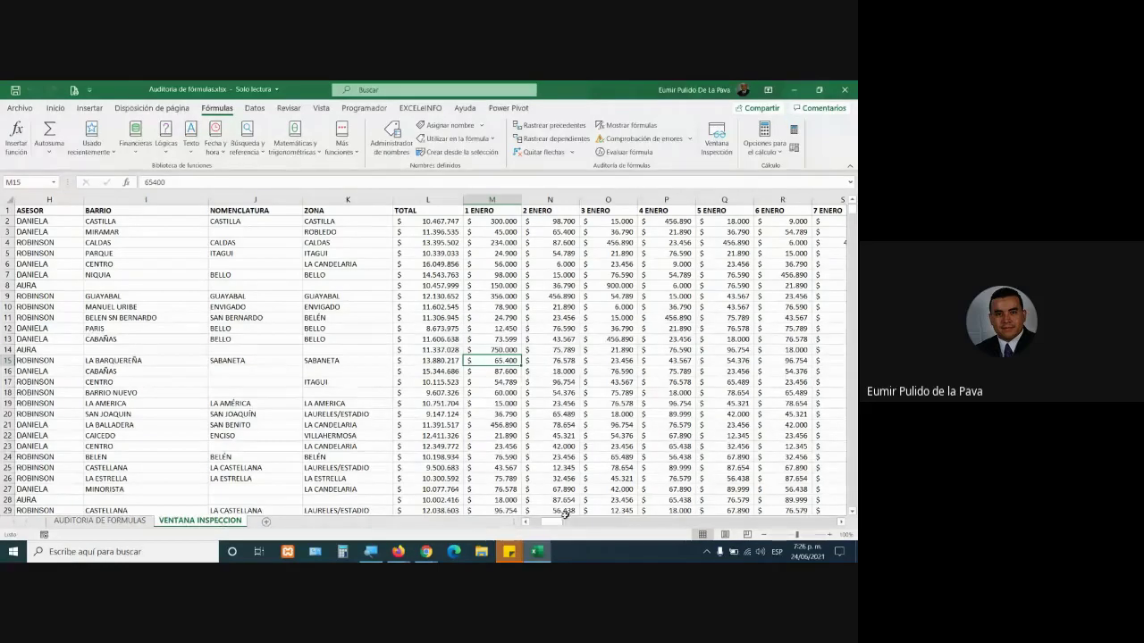
left_click_drag(565, 521, 824, 515)
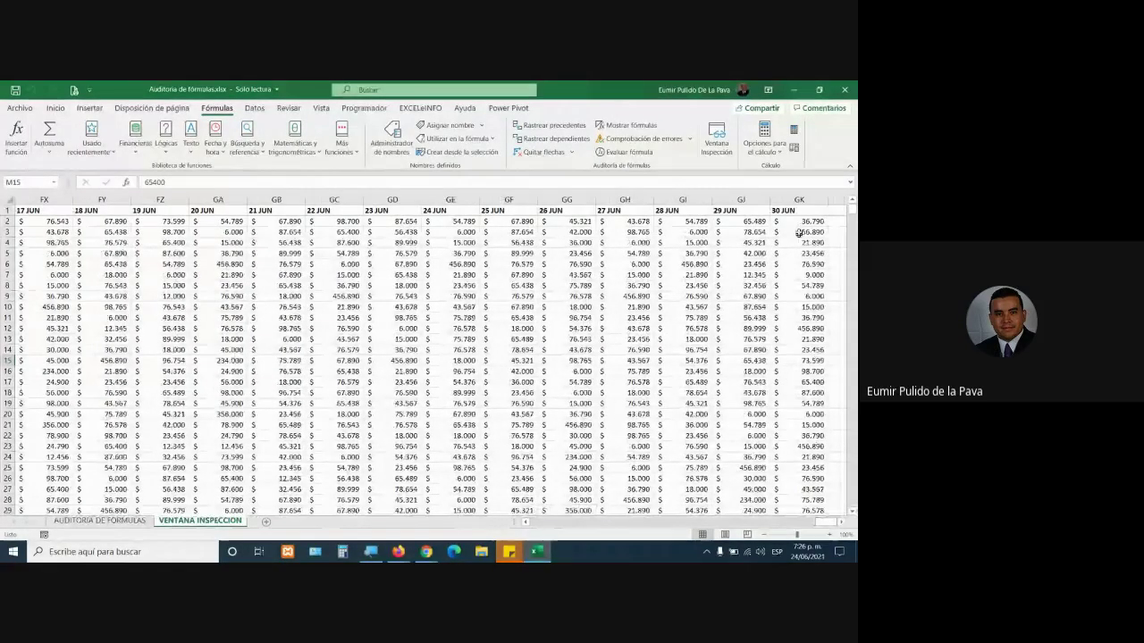
mouse_move(790, 210)
left_mouse_down()
mouse_move(4, 217)
mouse_move(80, 233)
left_mouse_up()
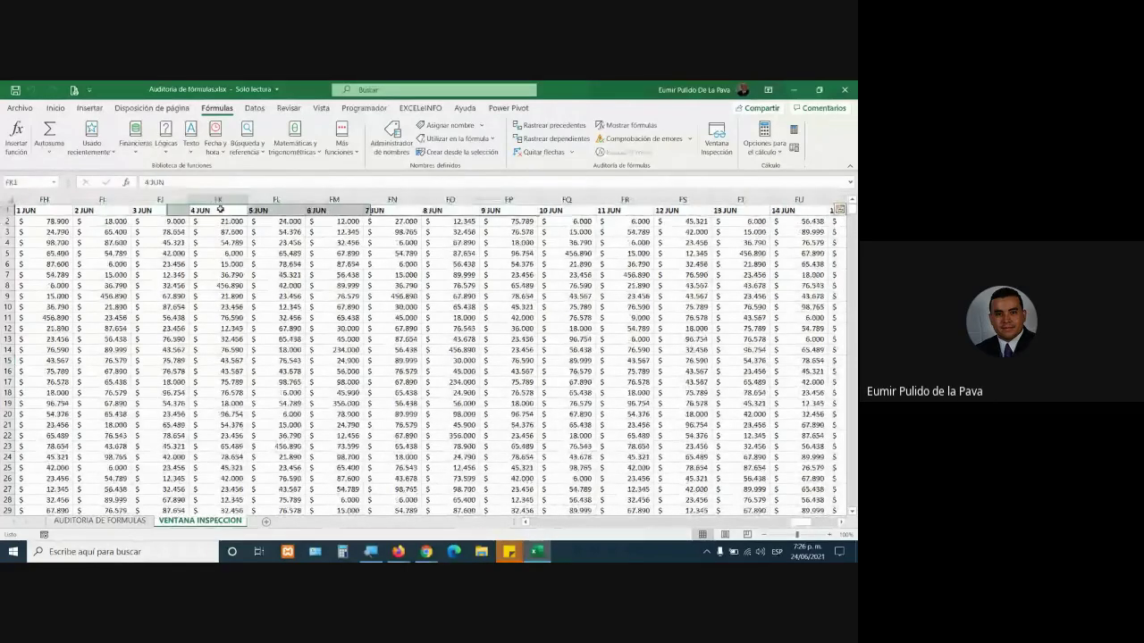
key("ctrl+Home")
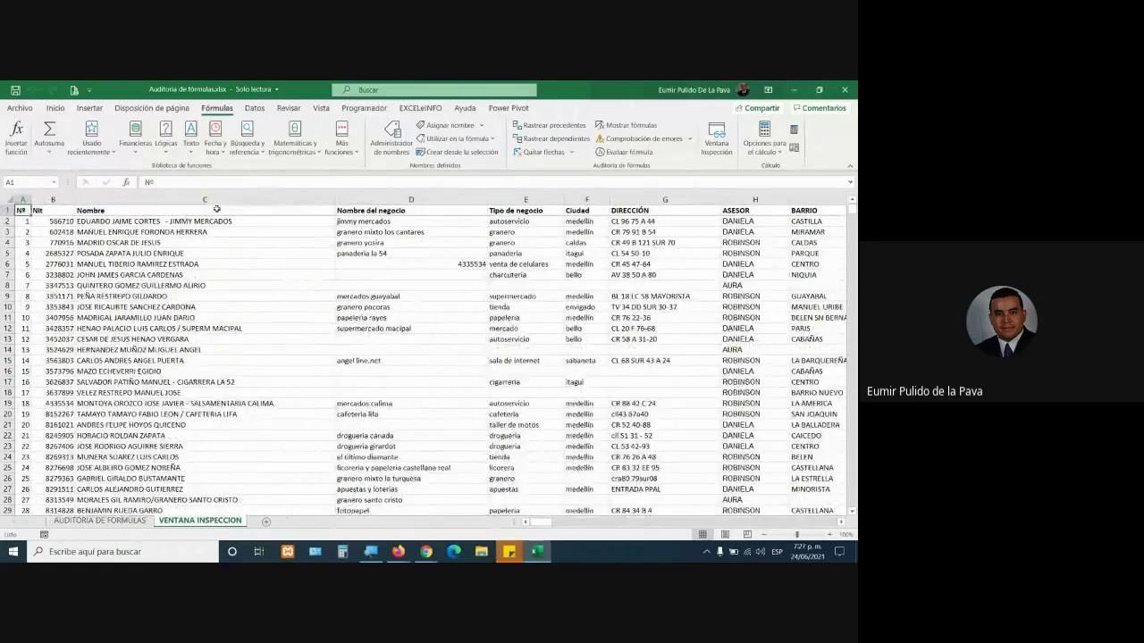
left_click(216, 209)
key("Right")
key("Right")
key("Right")
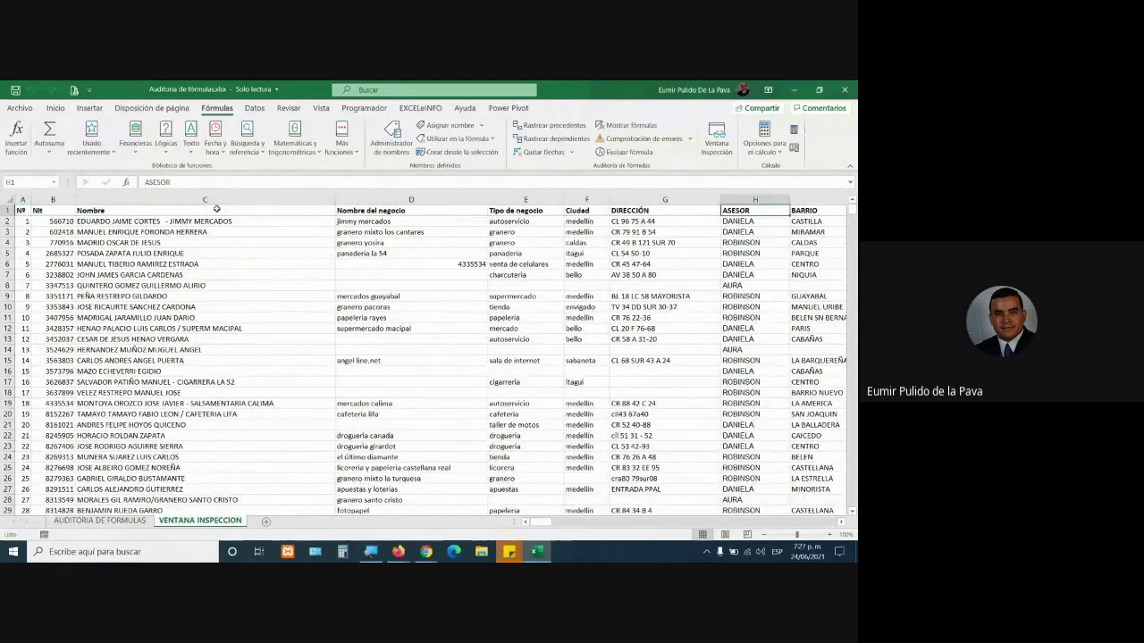
key("Right")
key("Right")
key("Right")
key("Right")
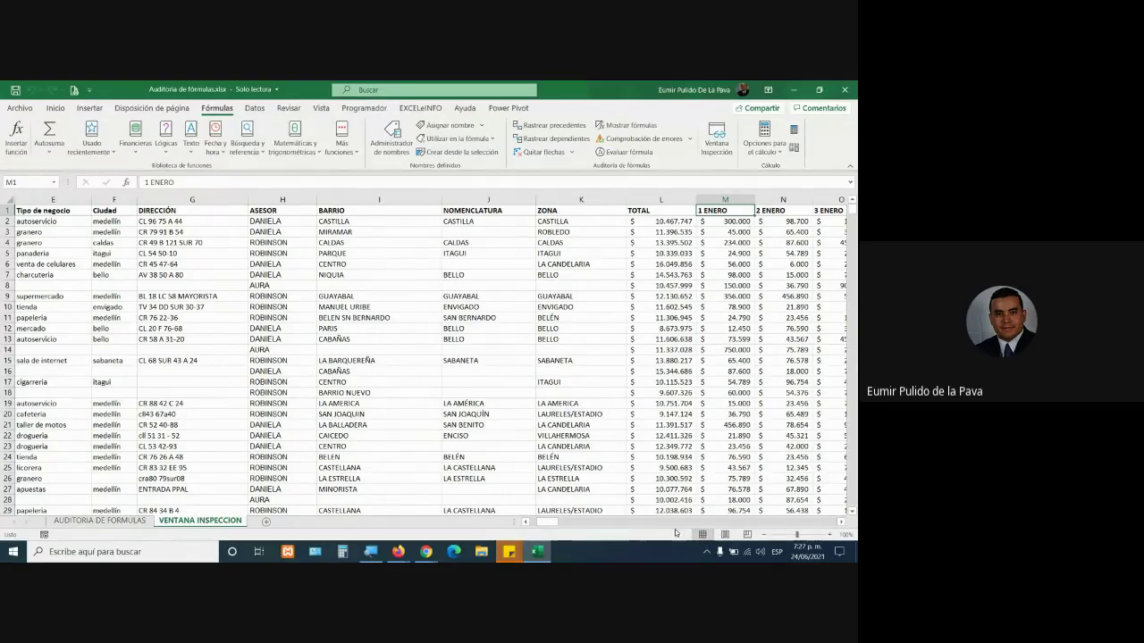
Step: Scroll down to the TOTAL VENTAS POR DÍA row and select M318's =SUMA(M2:M317)
mouse_move(548, 526)
left_mouse_down()
mouse_move(573, 524)
mouse_move(547, 524)
left_mouse_up()
scroll(682, 349, "down", 8)
scroll(683, 349, "down", 8)
scroll(683, 349, "down", 8)
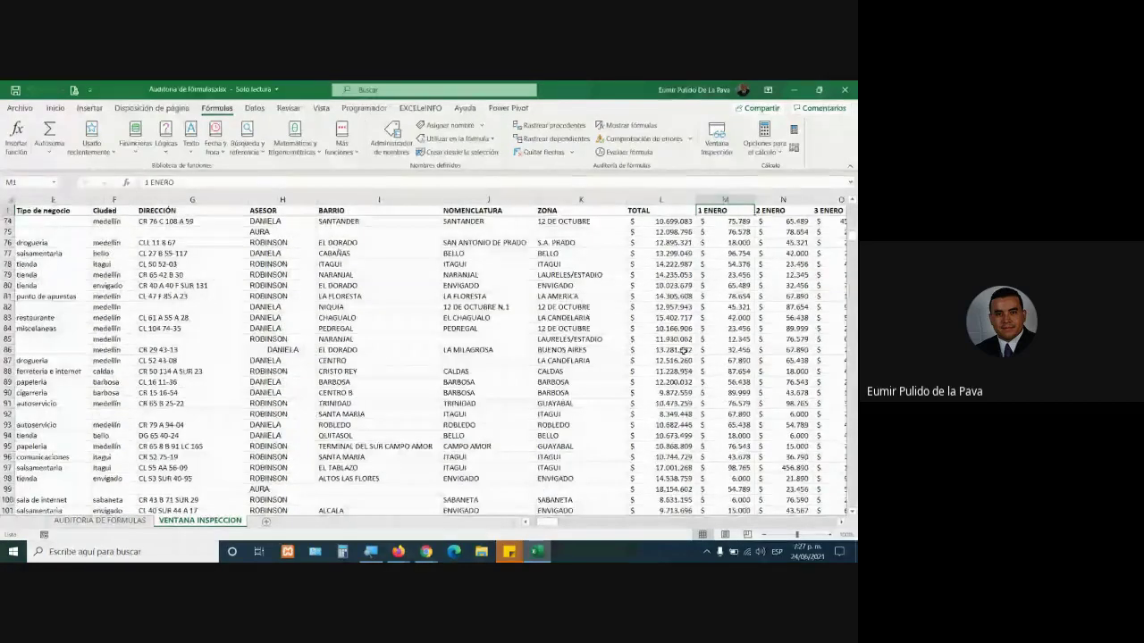
scroll(683, 351, "down", 12)
scroll(688, 366, "down", 12)
scroll(690, 371, "down", 11)
scroll(694, 379, "down", 11)
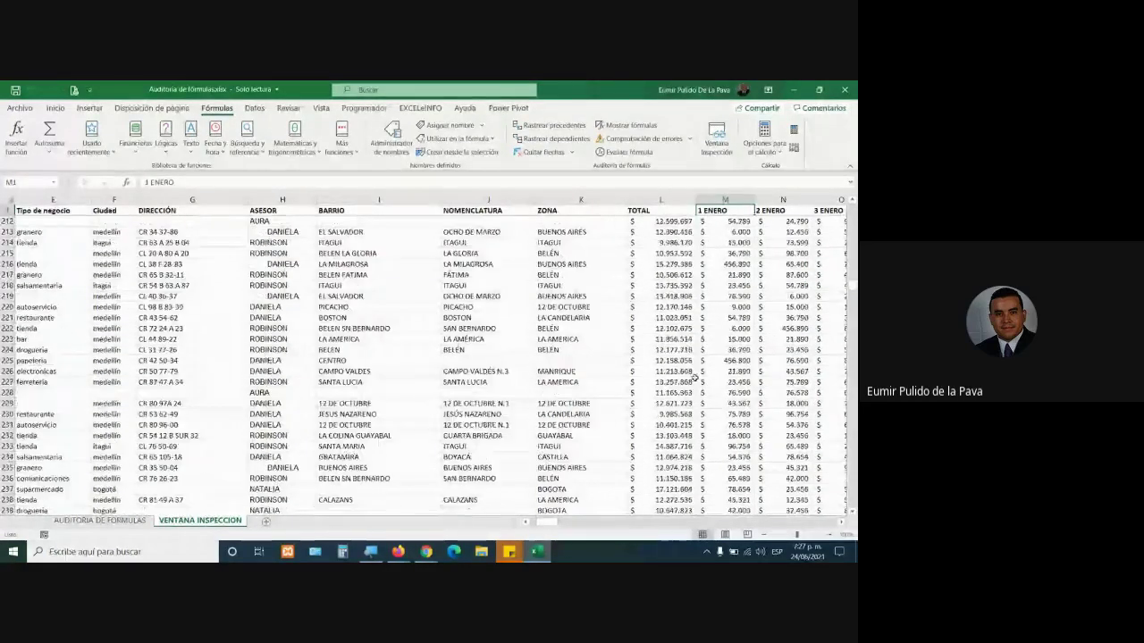
scroll(695, 377, "down", 10)
scroll(695, 377, "down", 10)
scroll(697, 376, "down", 10)
scroll(696, 376, "down", 8)
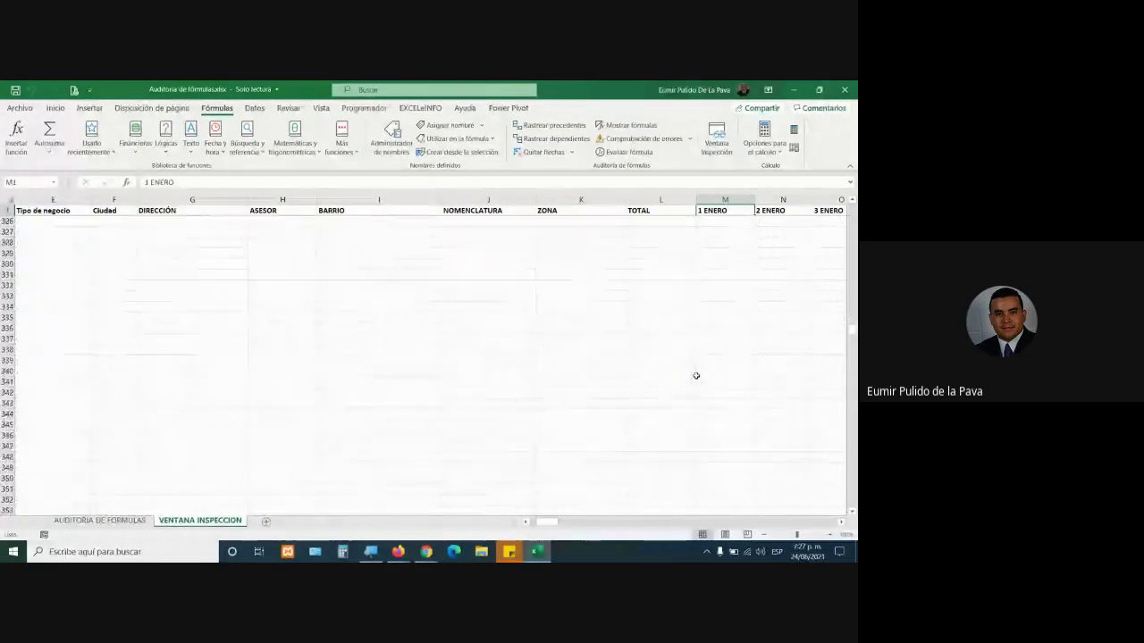
scroll(696, 376, "up", 7)
scroll(702, 393, "up", 2)
left_click(722, 426)
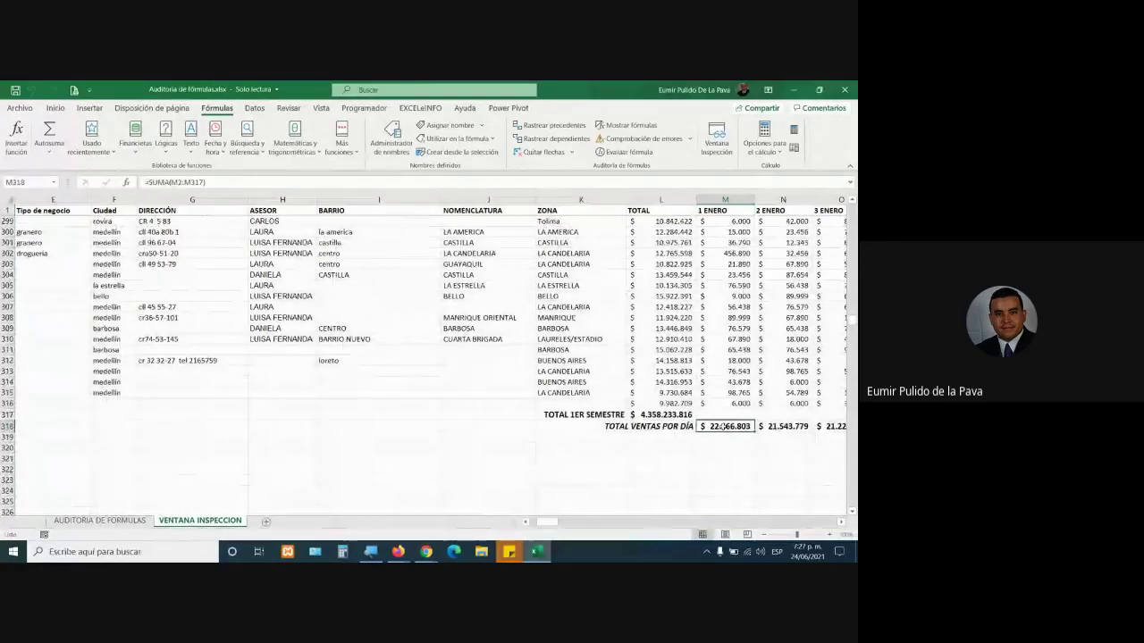
Step: Make the M318 total yellow, bold and size 16, and widen column M
double_click(722, 426)
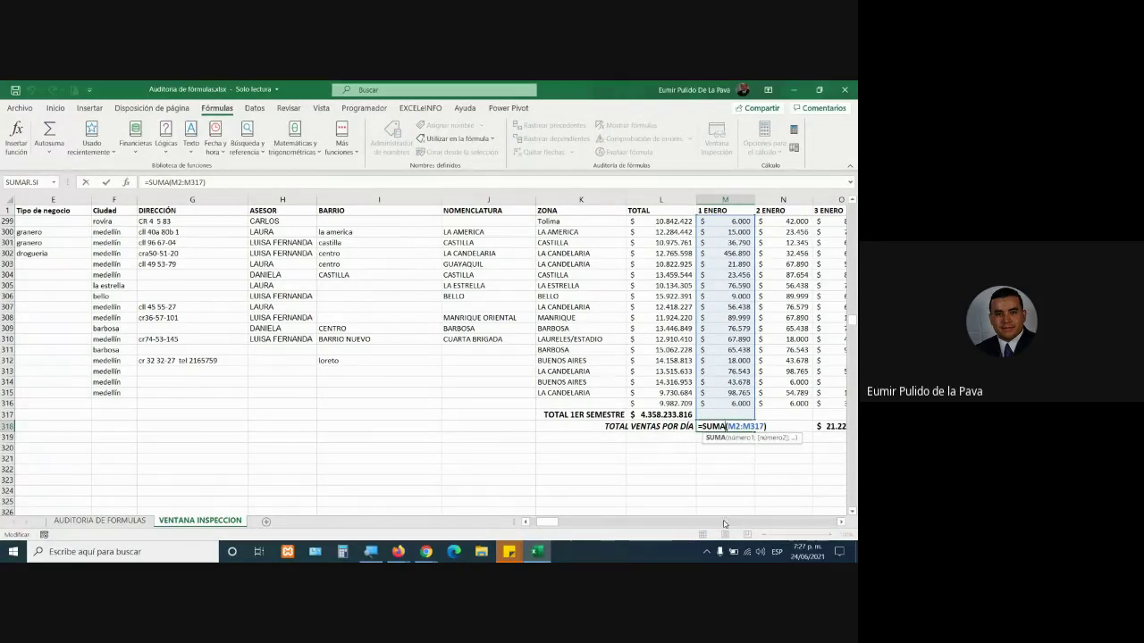
key("Return")
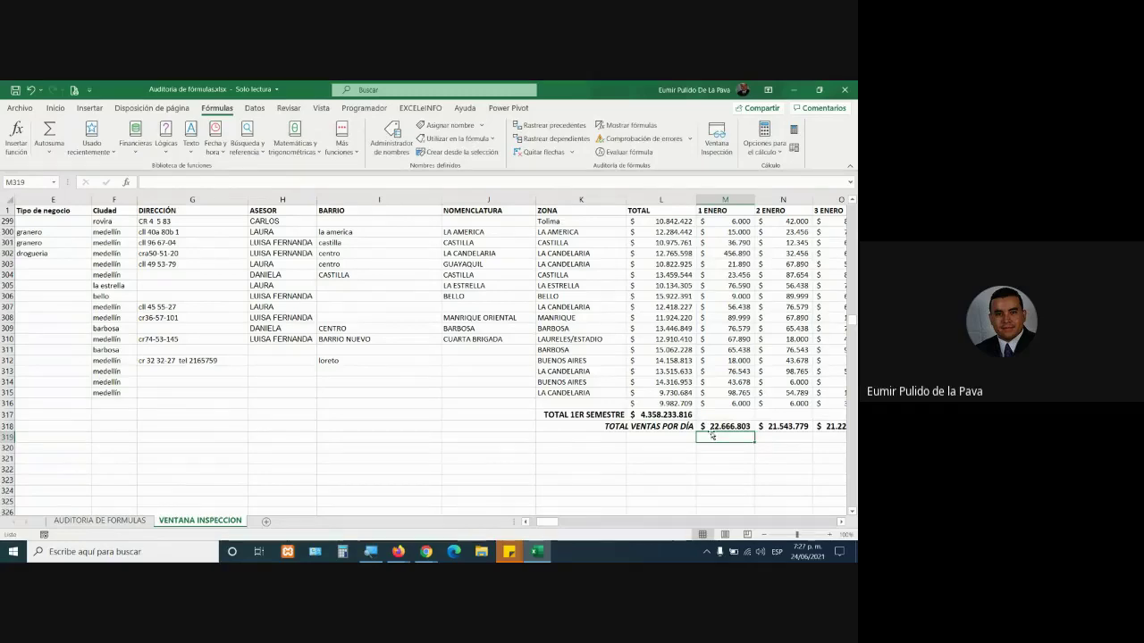
key("Up")
scroll(838, 523, "right", 4)
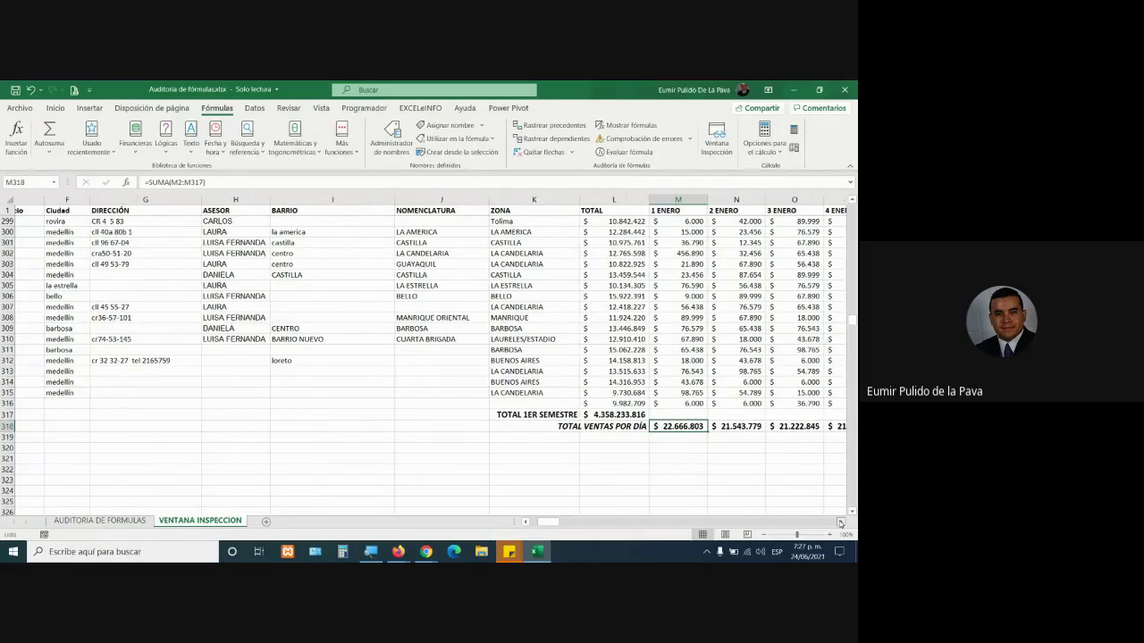
left_click(56, 109)
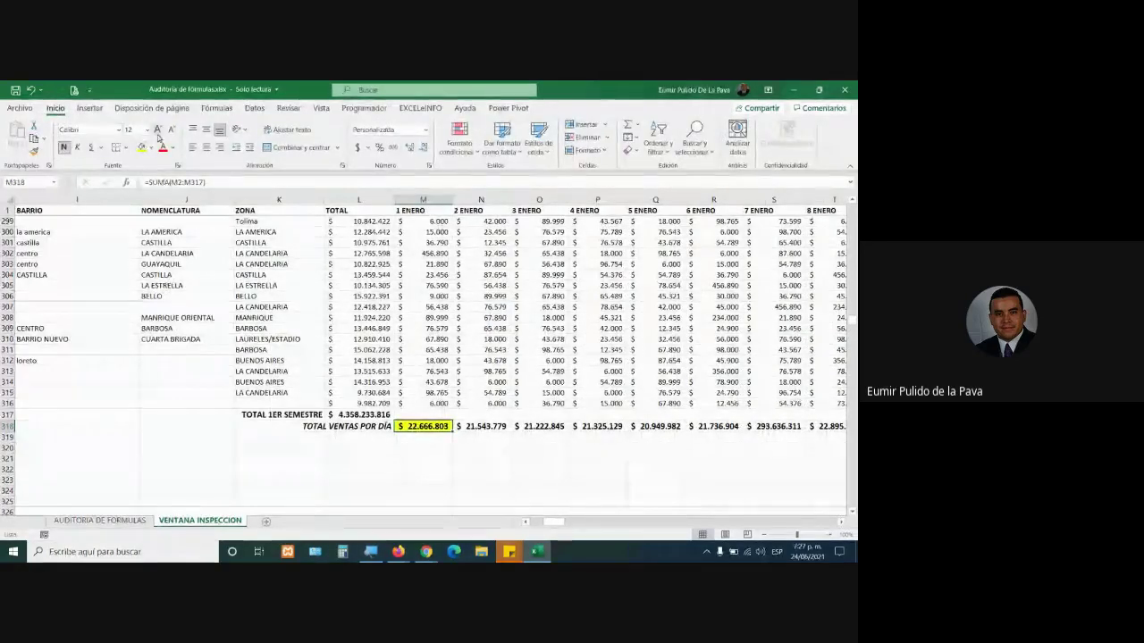
left_click(37, 149)
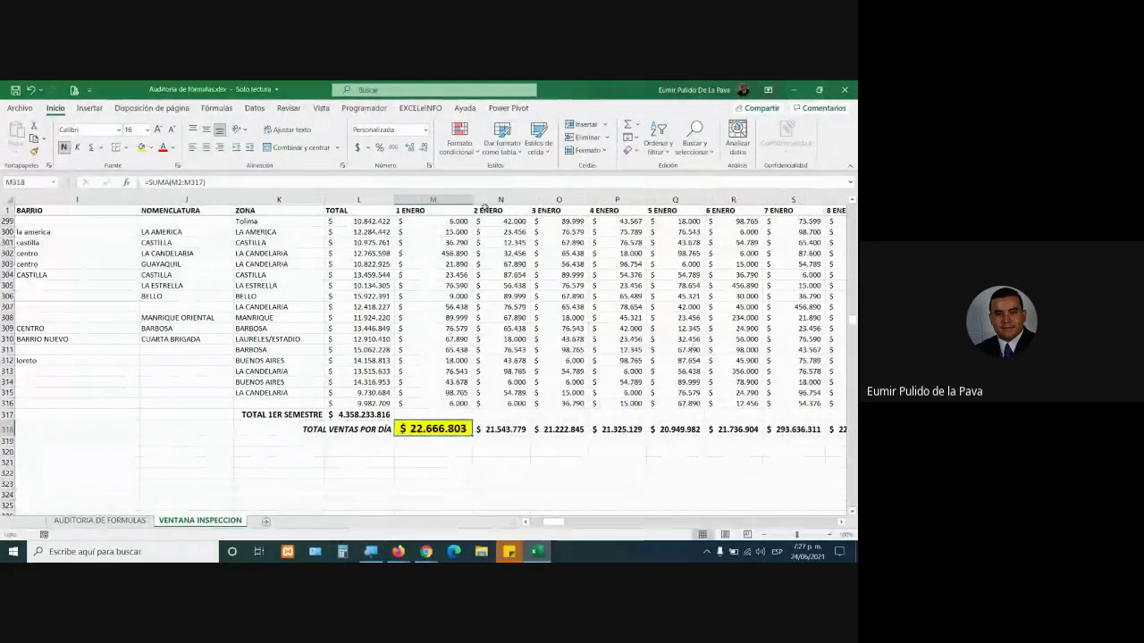
left_click_drag(498, 201, 502, 201)
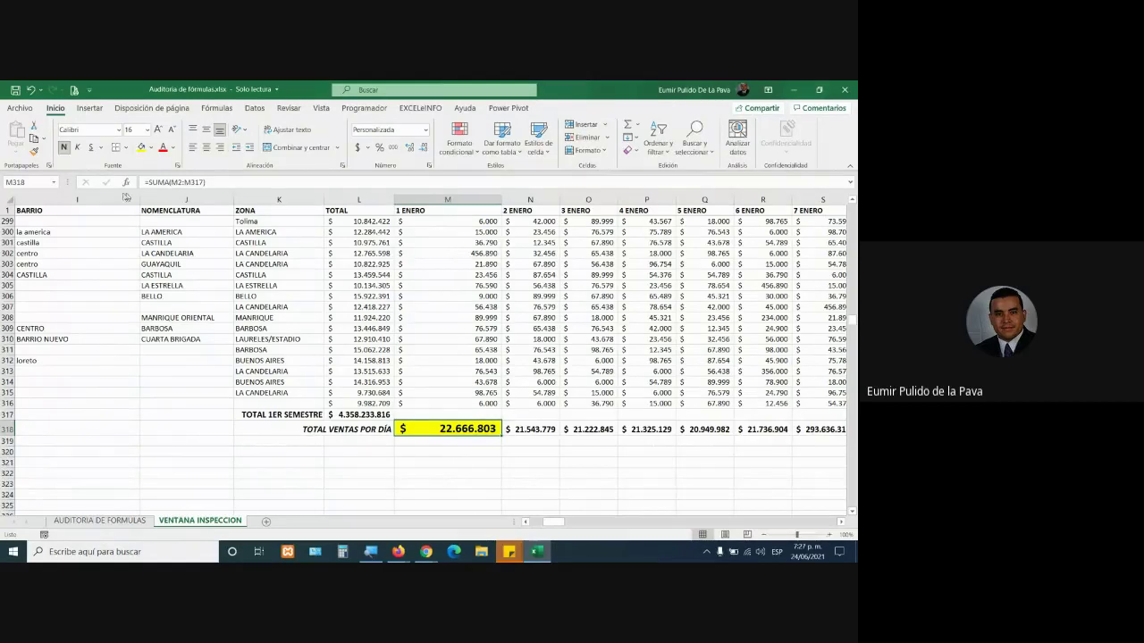
Step: Copy M318's format onto M319, fill it red, and enter $ 24.000.000
left_click(34, 150)
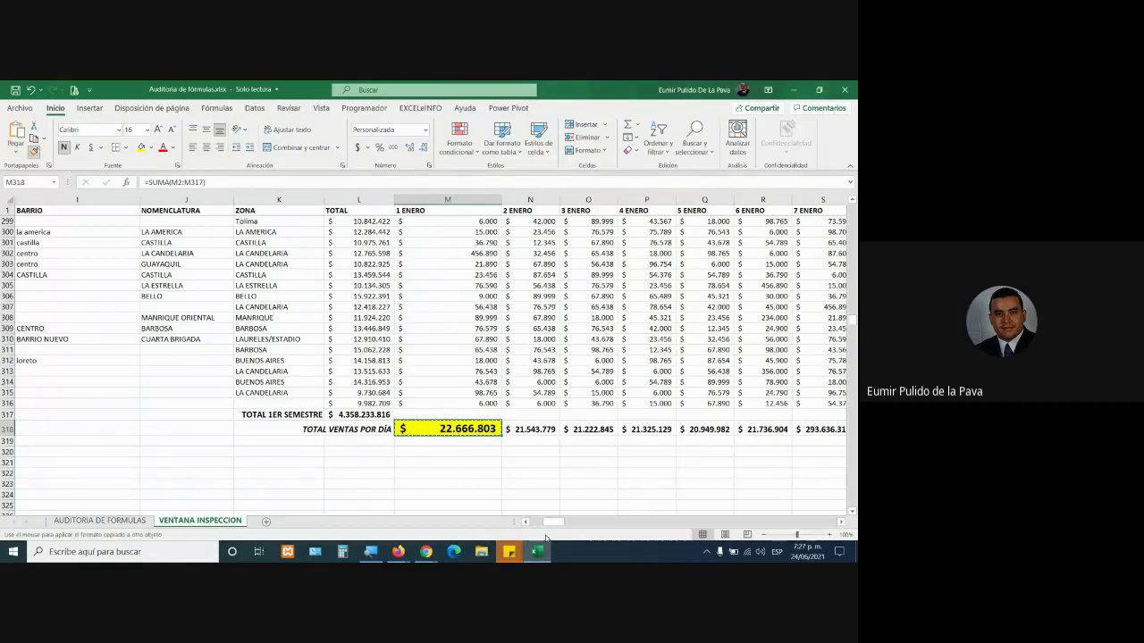
left_click(488, 441)
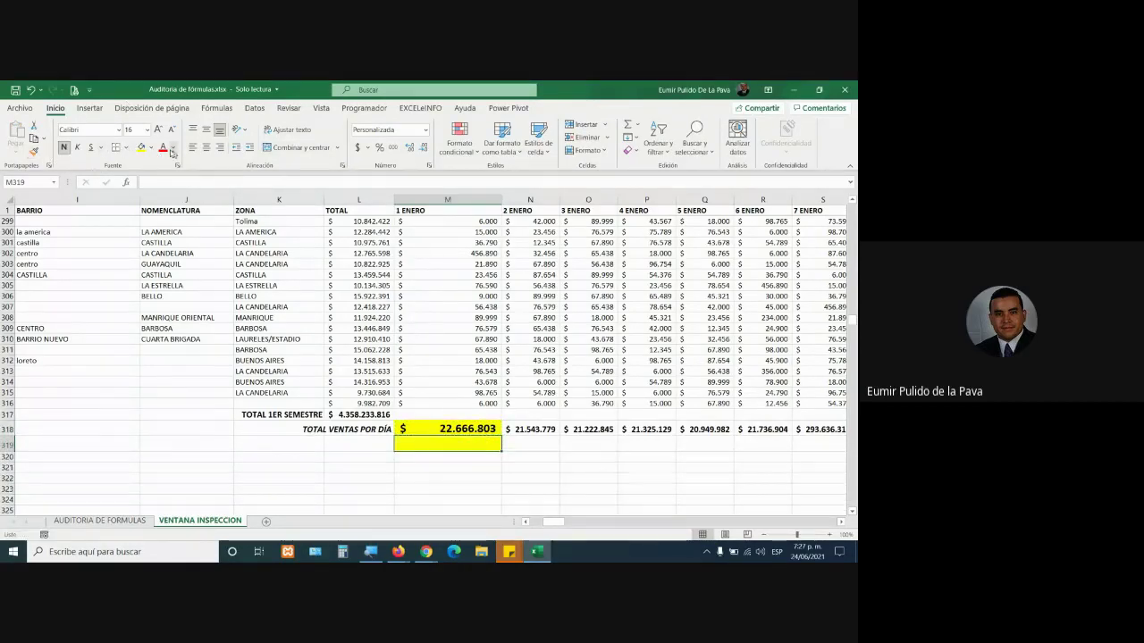
left_click(150, 147)
left_click(148, 255)
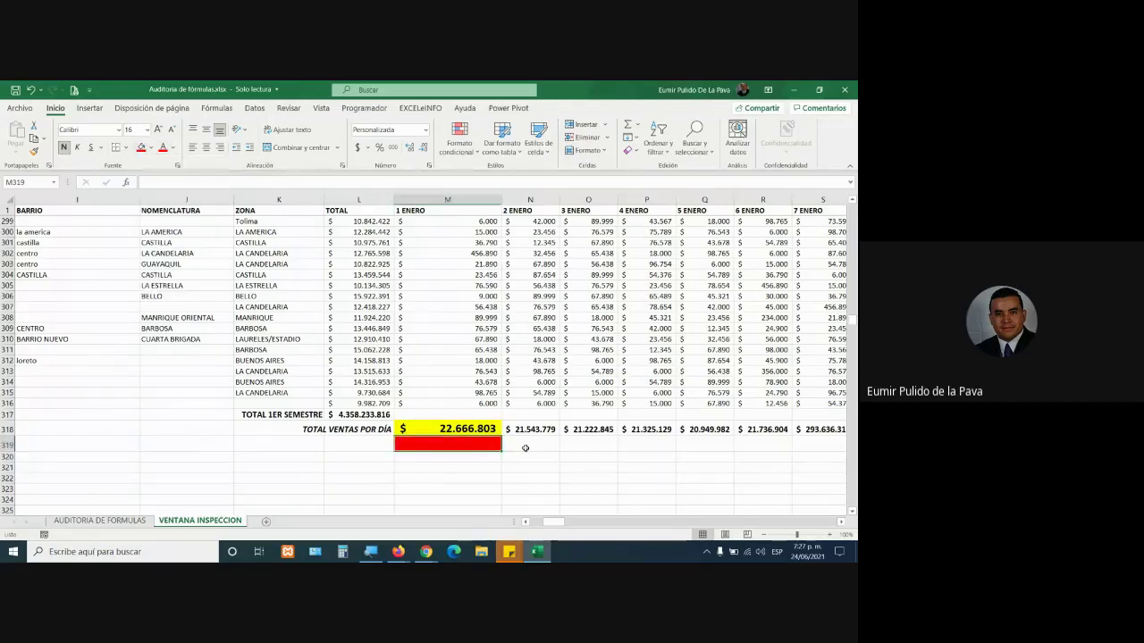
type("250")
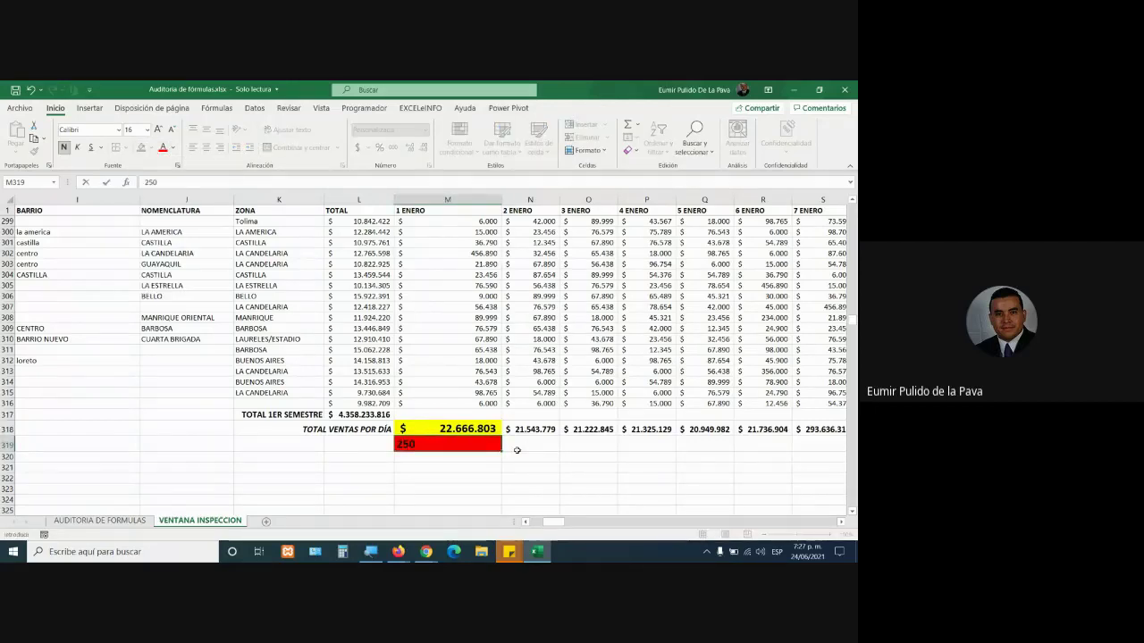
key("BackSpace")
key("BackSpace")
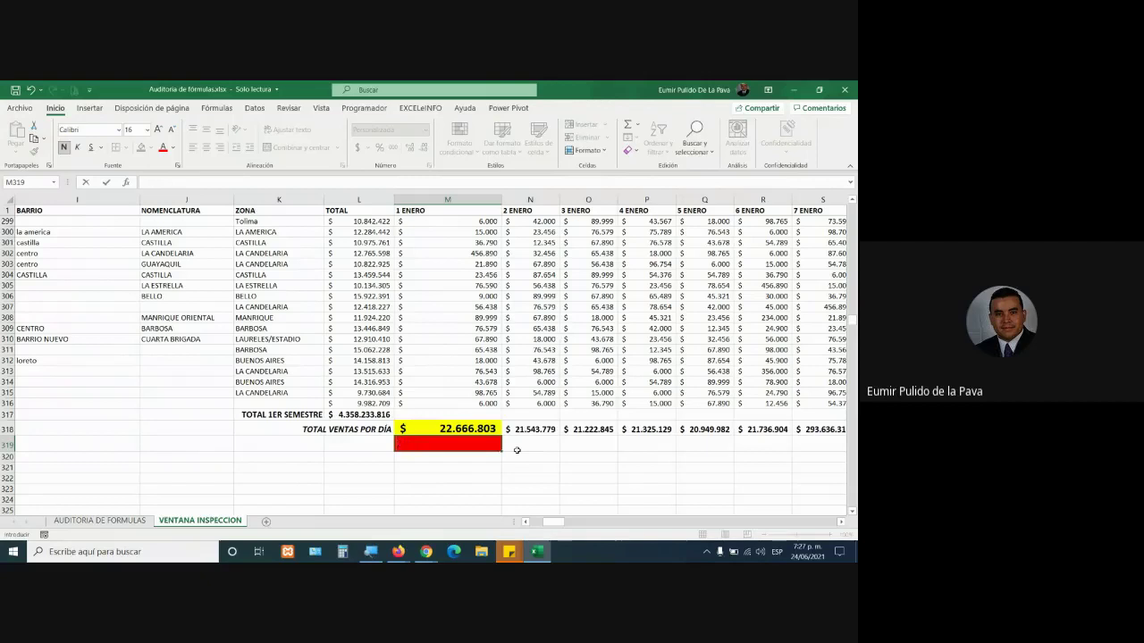
type("24000.")
type("000")
key("Return")
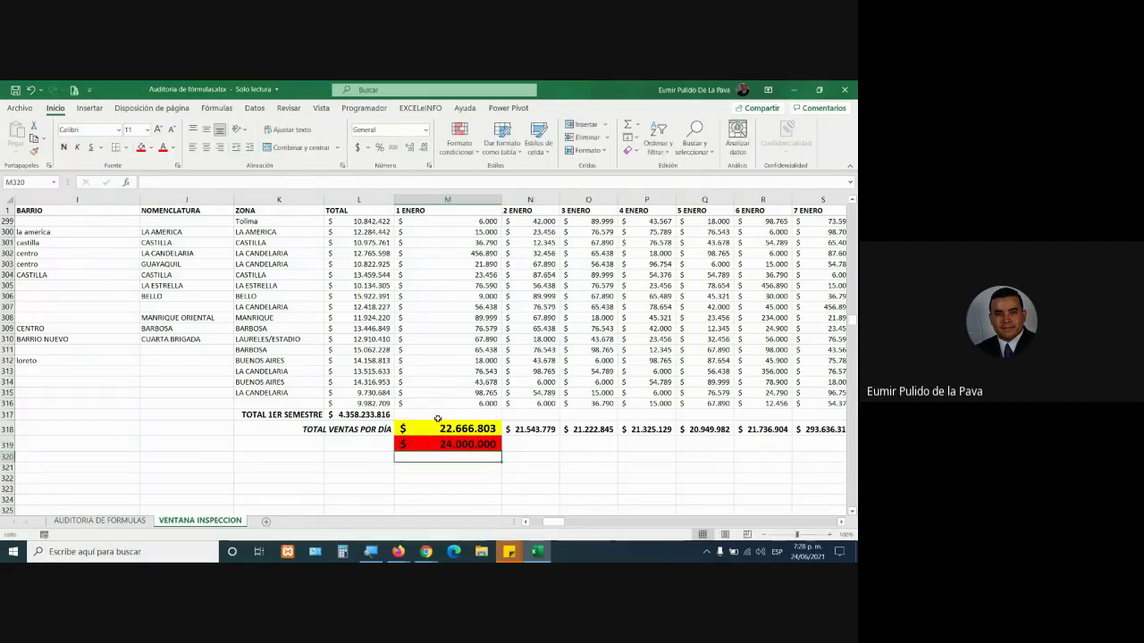
Step: Open M318's SUMA formula and cancel an accidental edit without changes
left_click(486, 476)
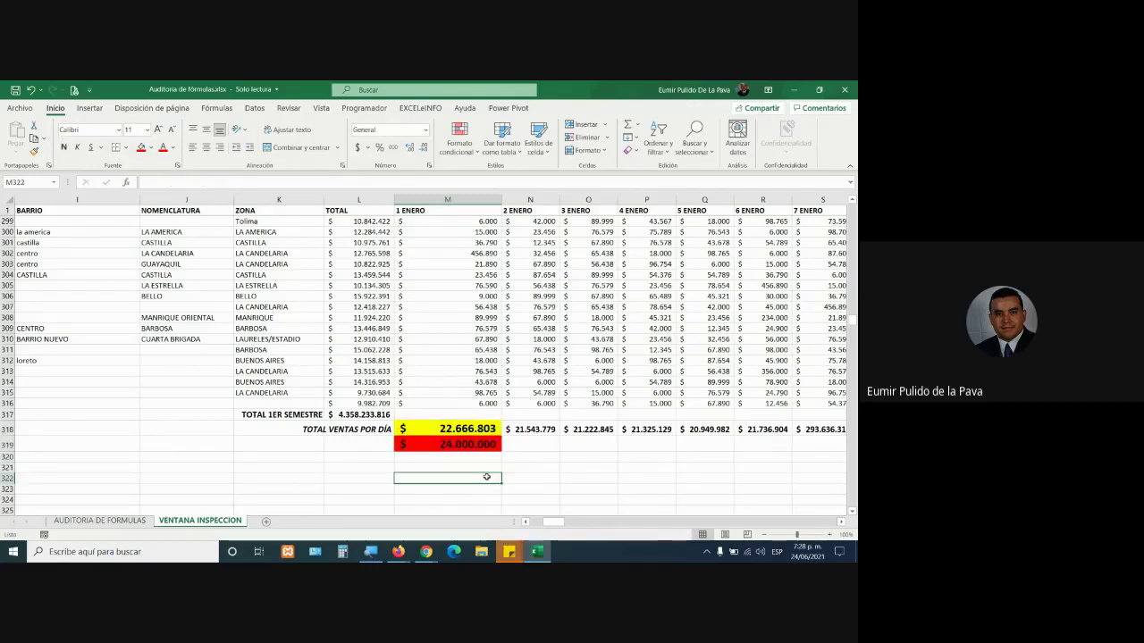
double_click(458, 427)
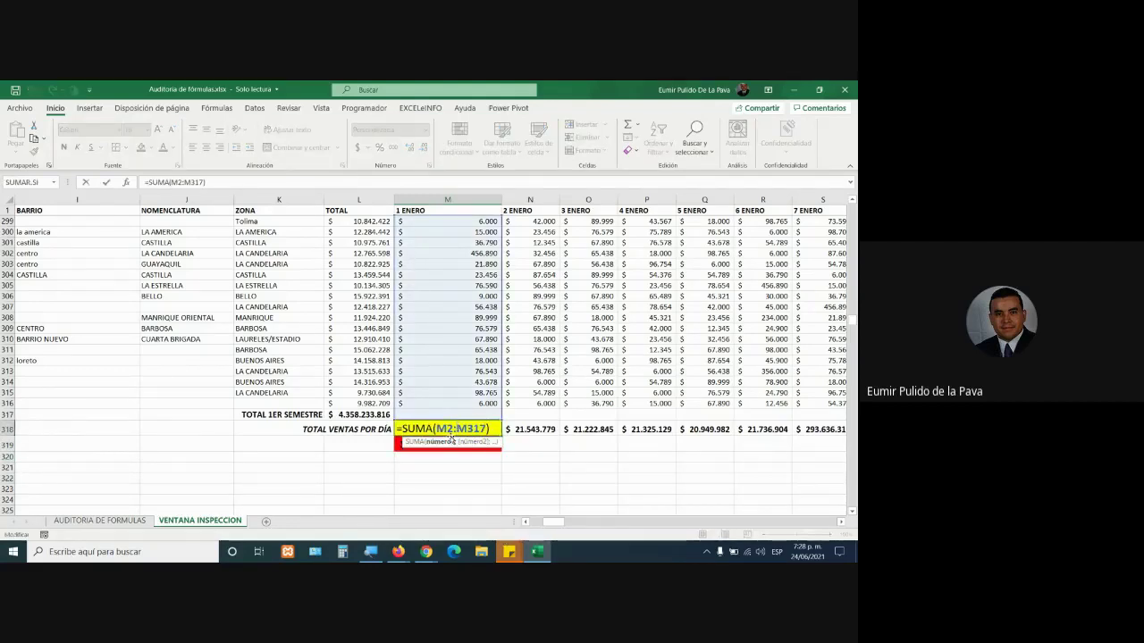
left_click(471, 467)
key("Escape")
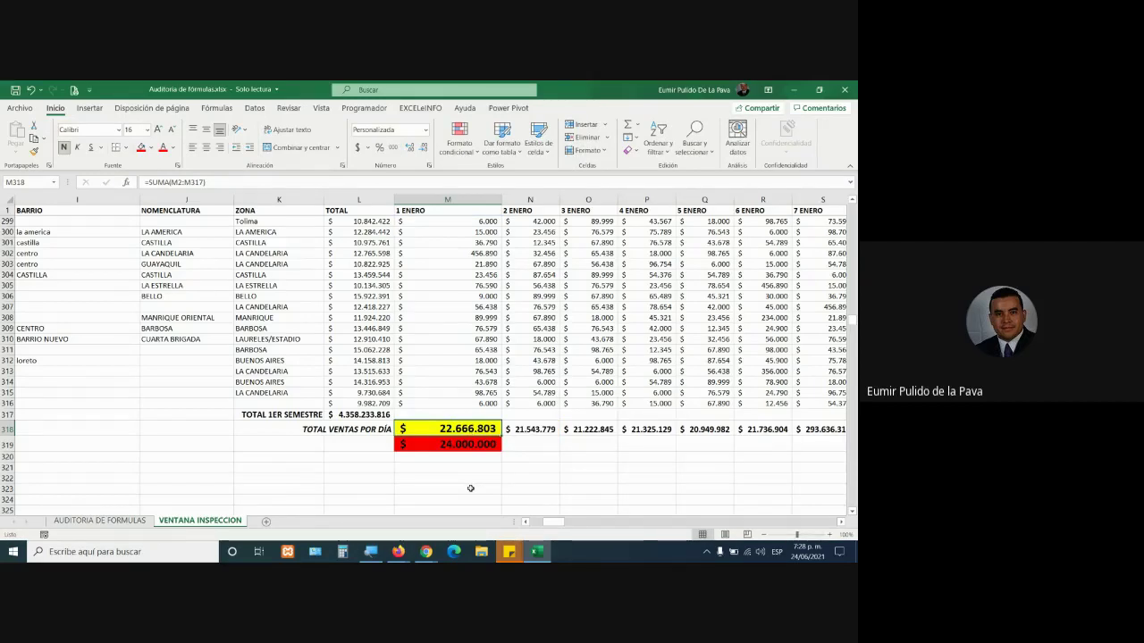
Step: Scroll up from the totals and step down the 1 ENERO column from M2 toward M10
left_click(475, 444)
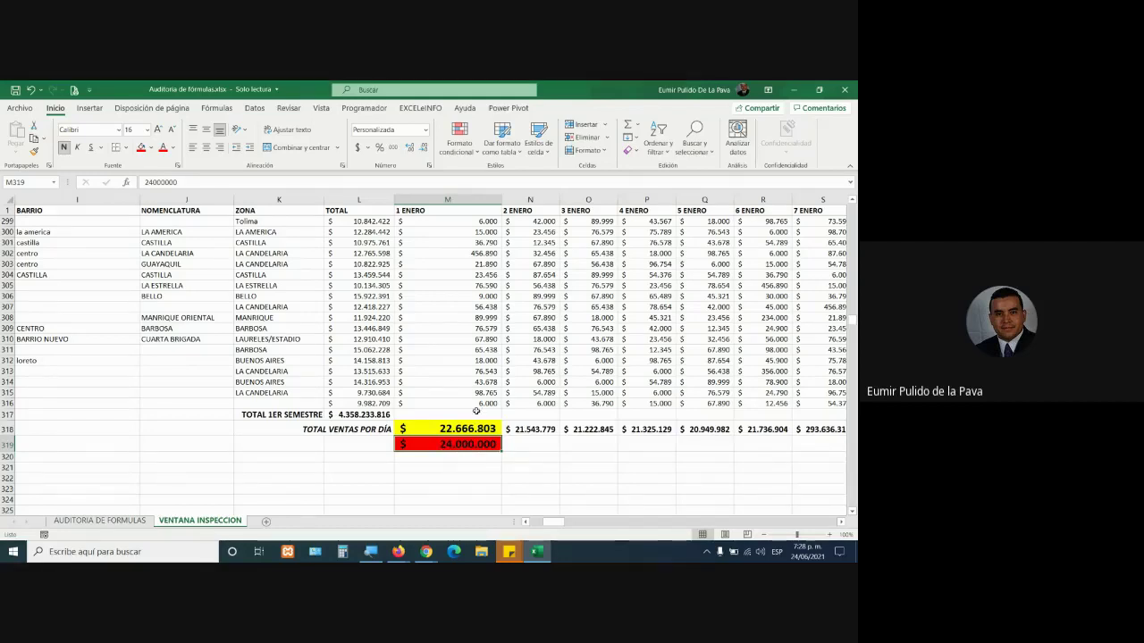
left_click_drag(473, 403, 470, 231)
scroll(467, 346, "up", 6)
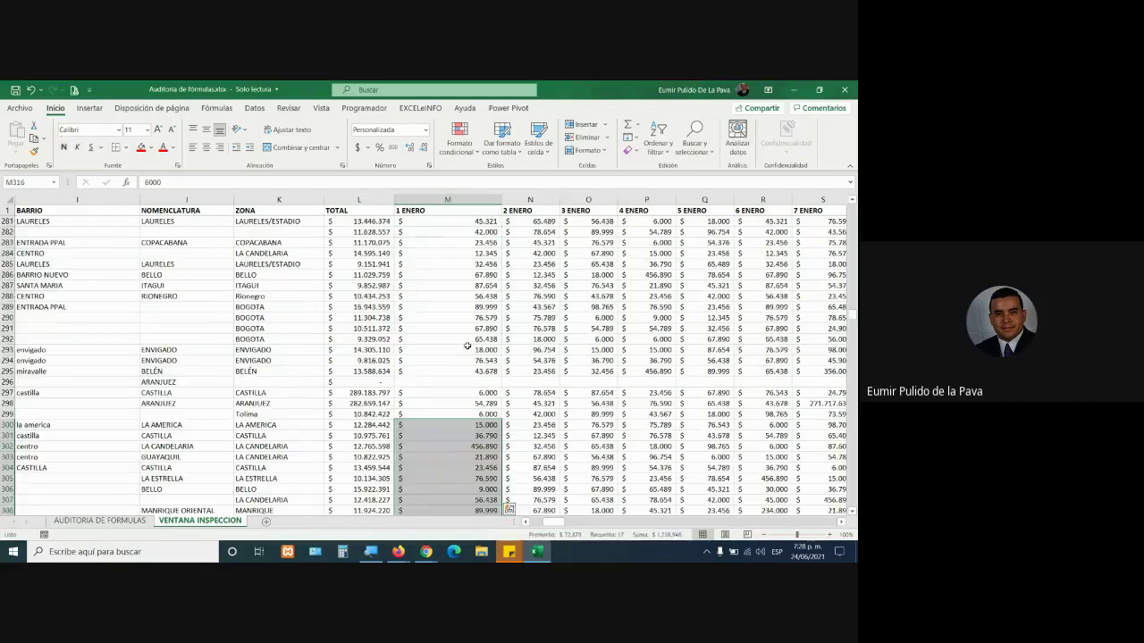
scroll(468, 345, "up", 20)
scroll(468, 346, "up", 20)
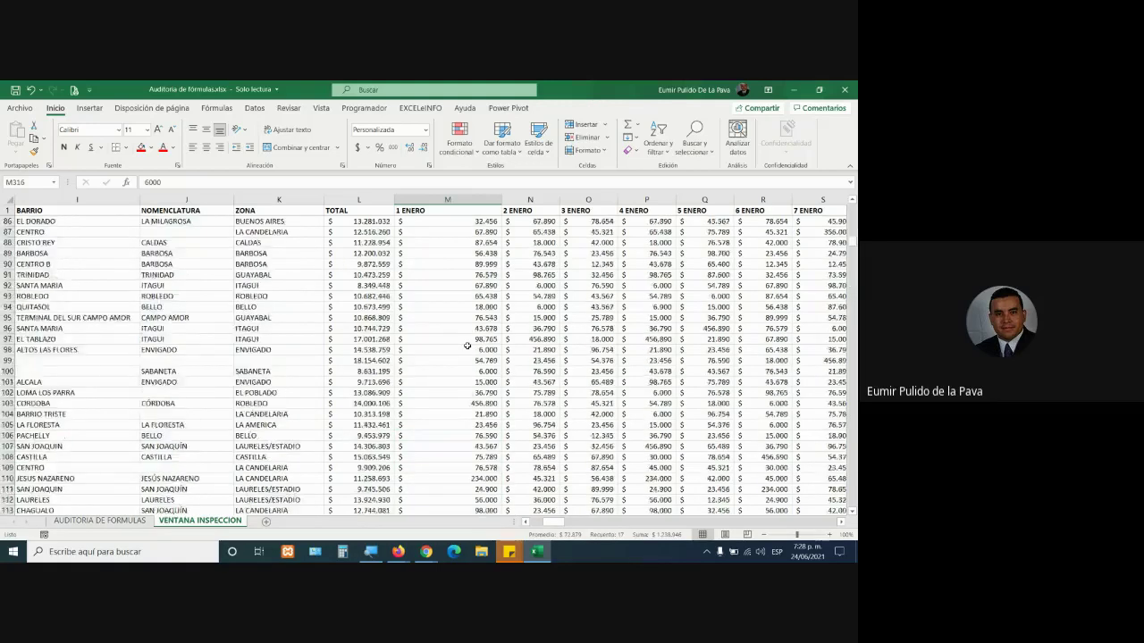
scroll(468, 346, "up", 20)
scroll(467, 346, "up", 20)
scroll(468, 346, "up", 5)
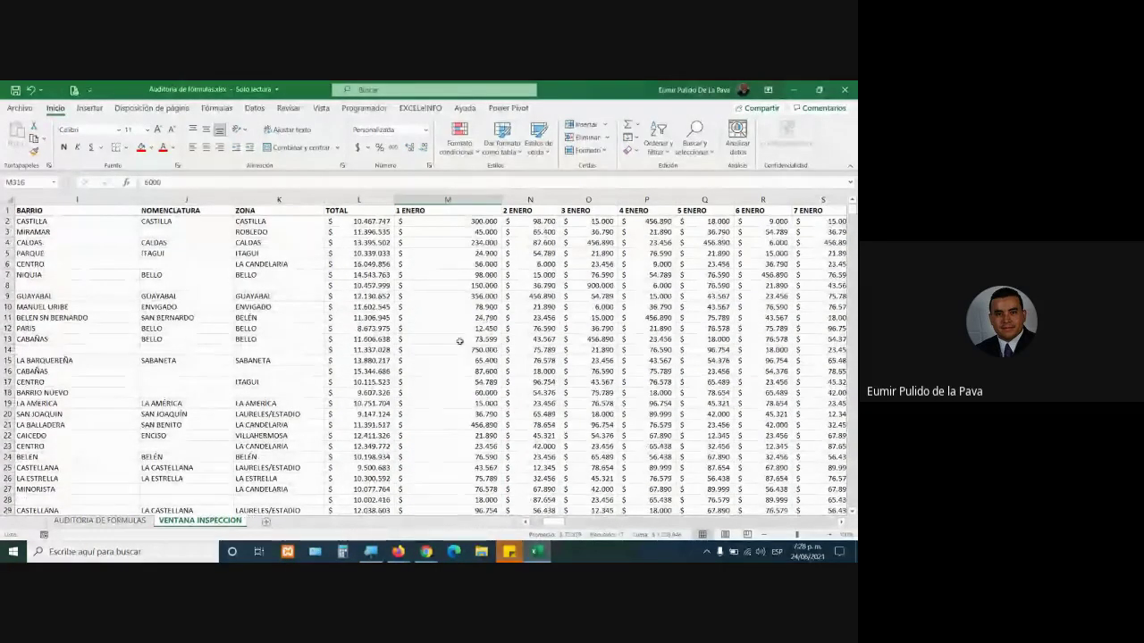
left_click_drag(458, 231, 459, 225)
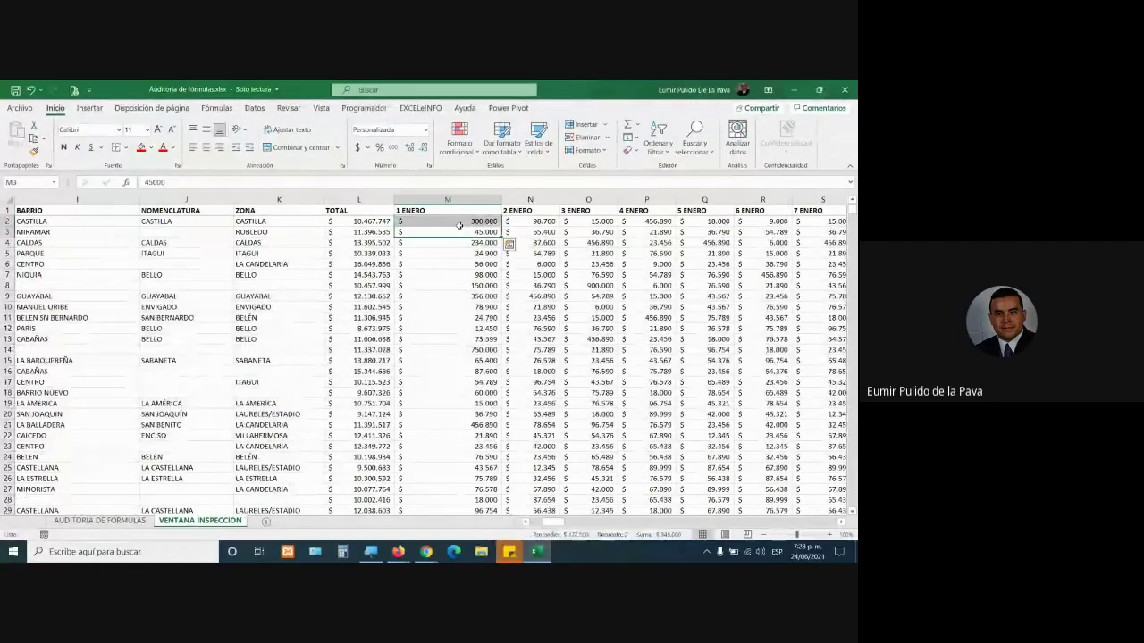
left_click(458, 225)
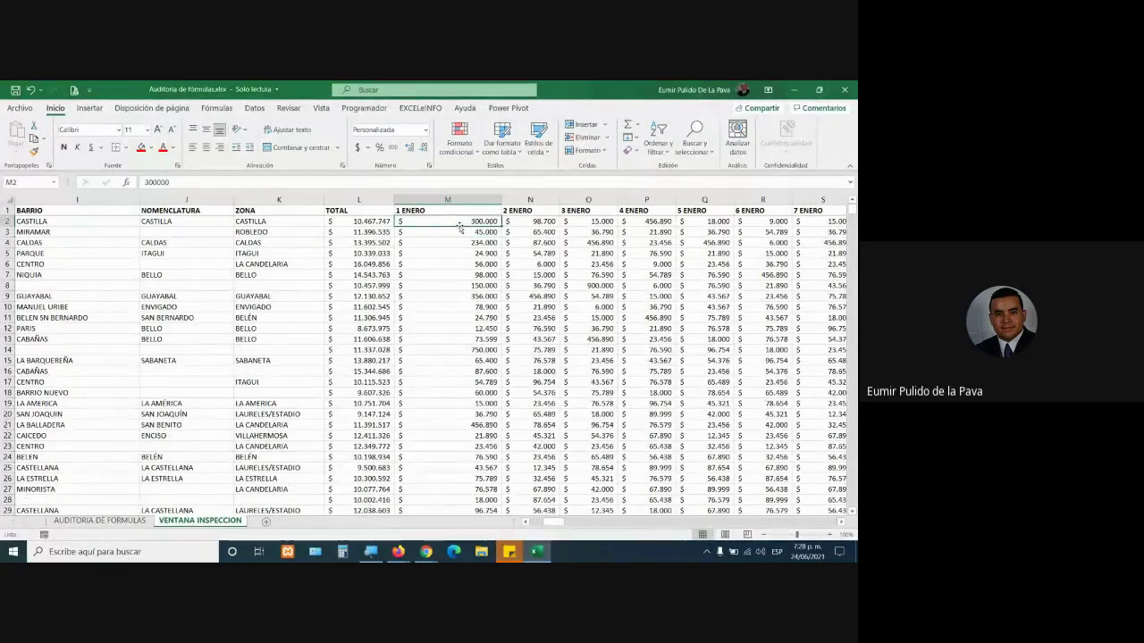
key("Down")
key("Down")
key("Down")
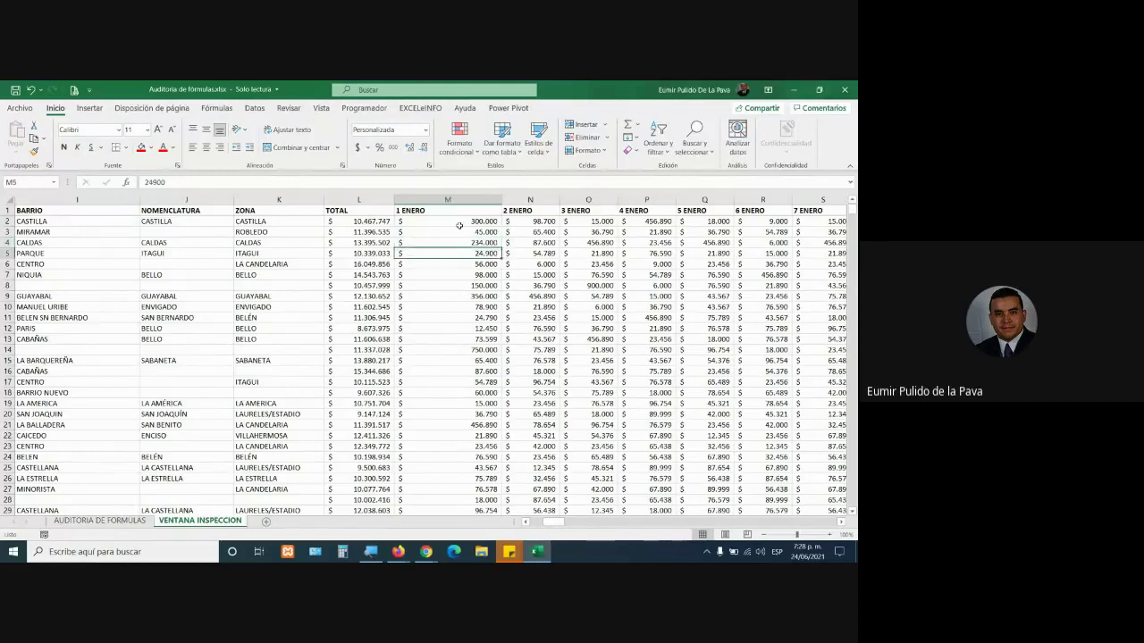
key("Down")
key("Down")
key("Down")
key("Down")
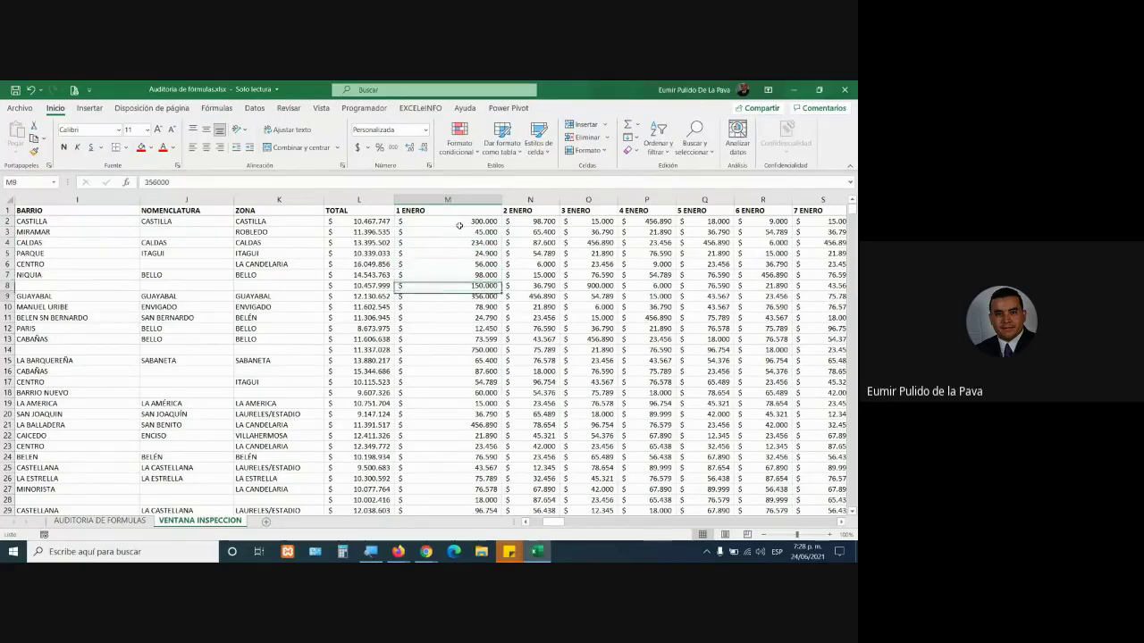
key("Down")
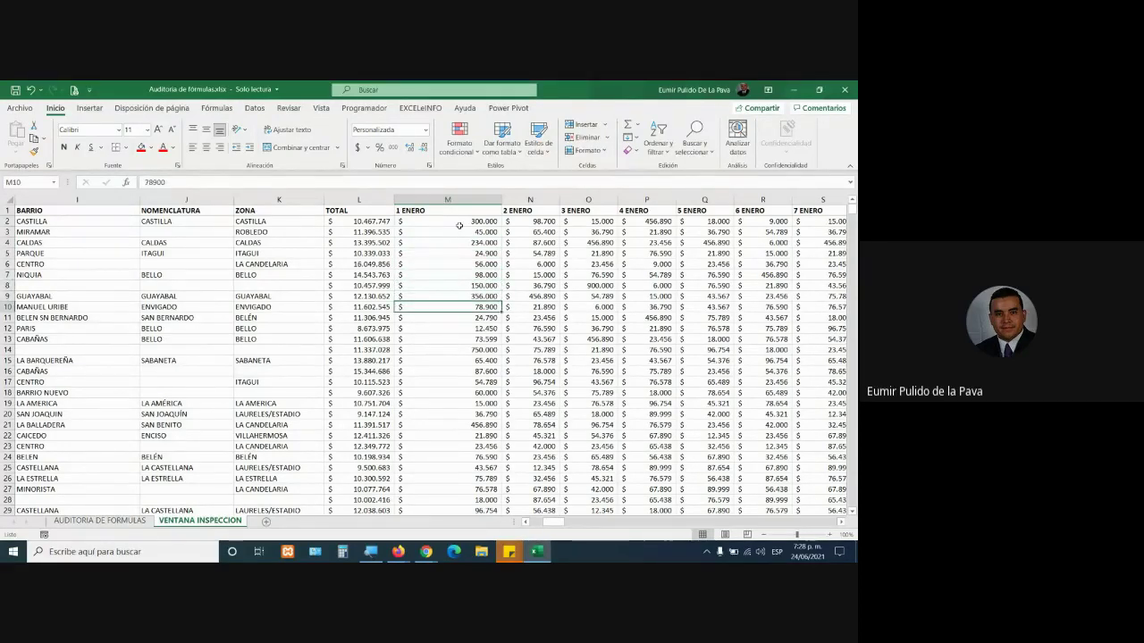
key("Down")
key("Down")
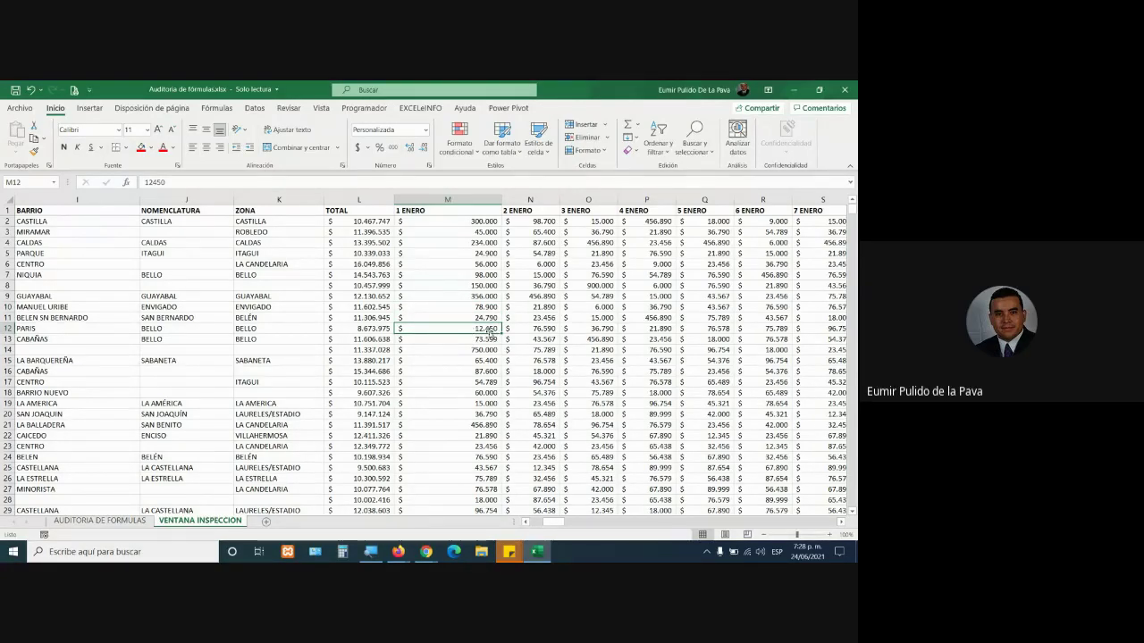
Step: Change PARIS's M12 value from 12450 to 124.500 and shade it orange
key("F2")
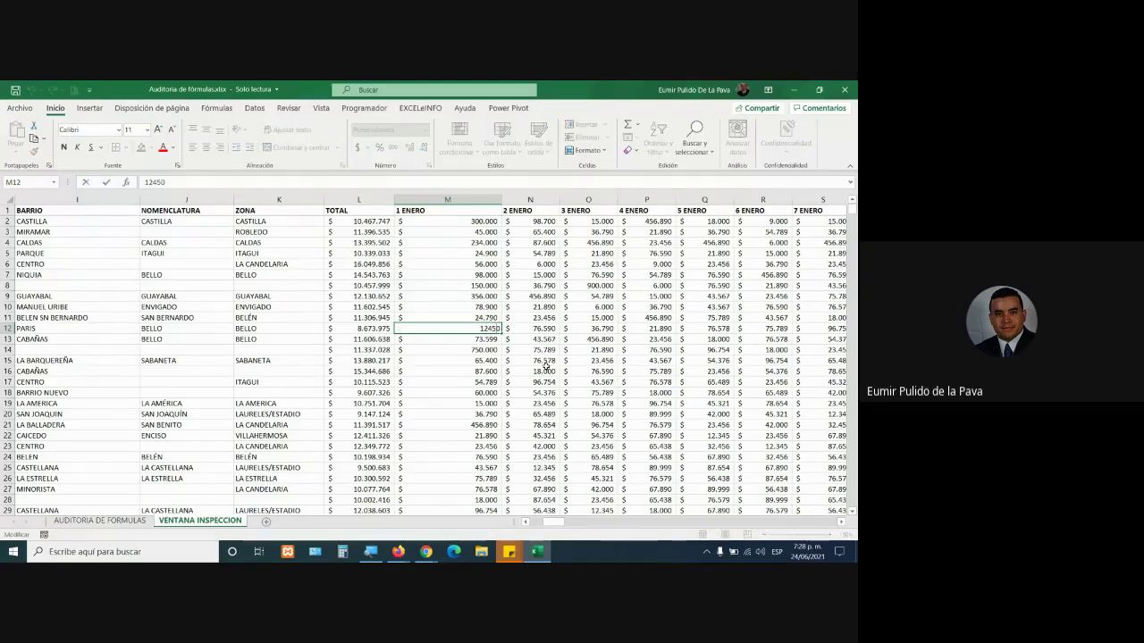
type("0")
key("Return")
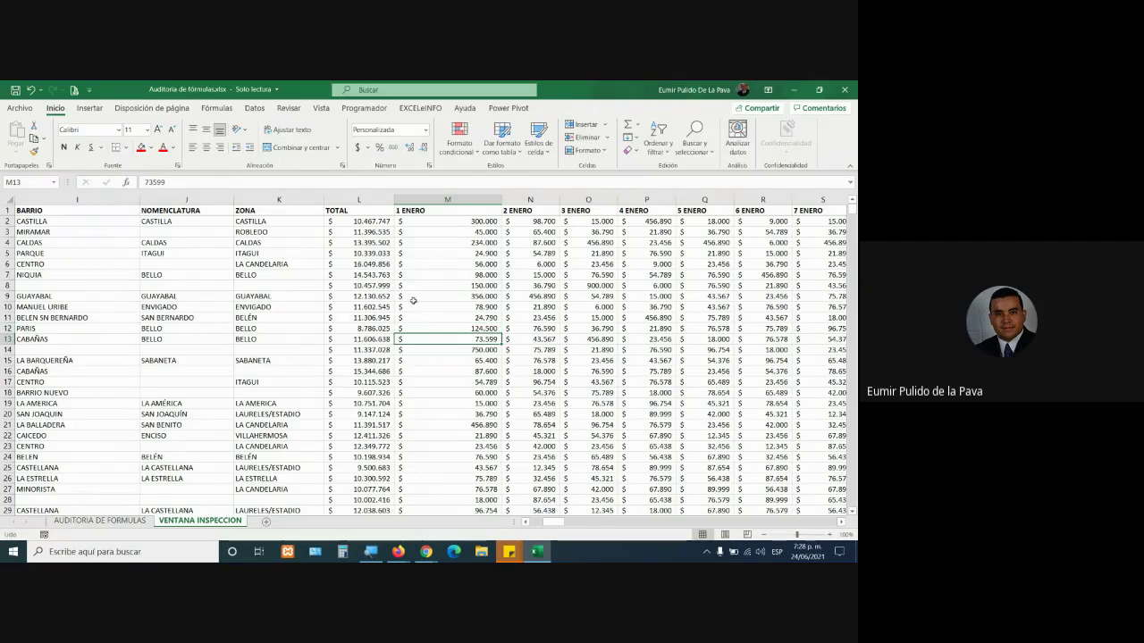
left_click(428, 330)
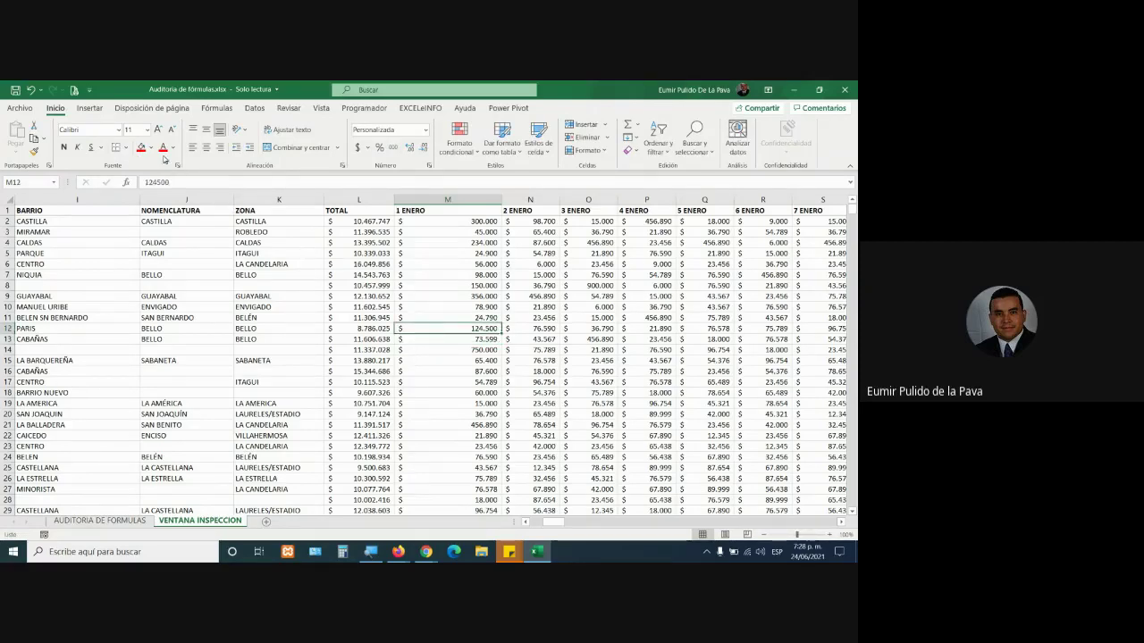
left_click(150, 147)
left_click(162, 258)
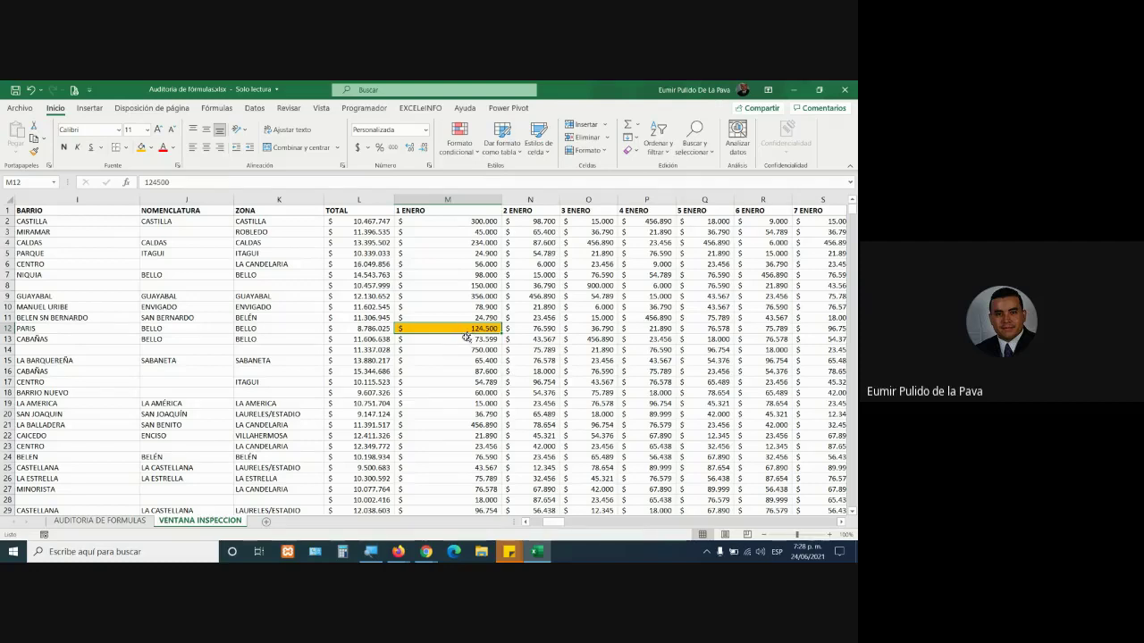
Step: Scroll back down to the yellow 1 ENERO total in M318
scroll(456, 364, "down", 20)
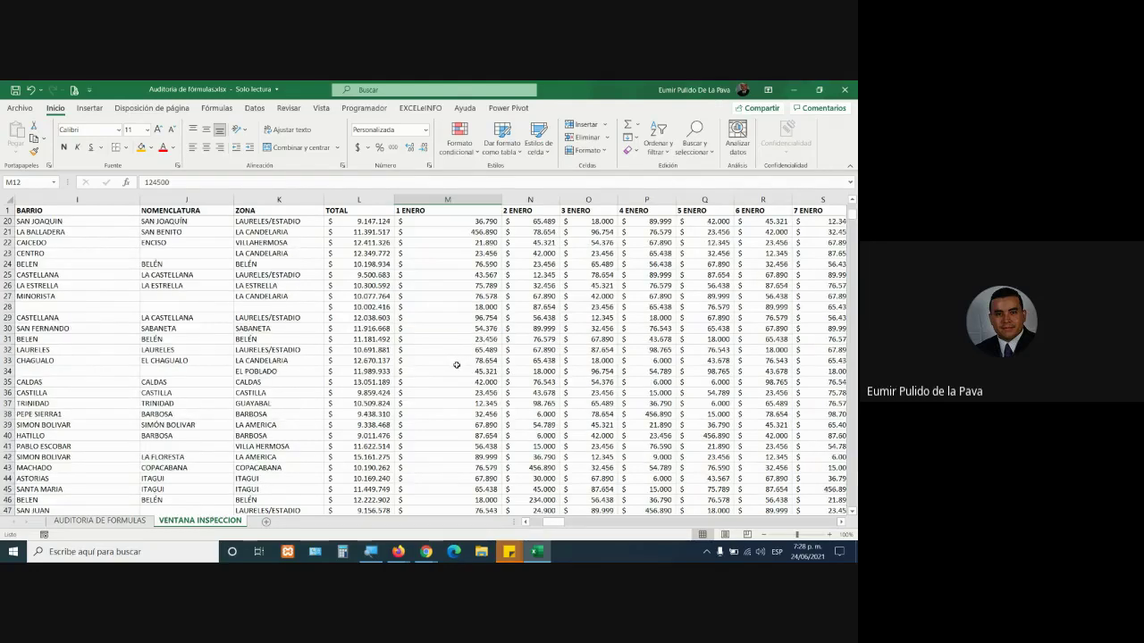
scroll(469, 376, "down", 5)
scroll(474, 382, "down", 15)
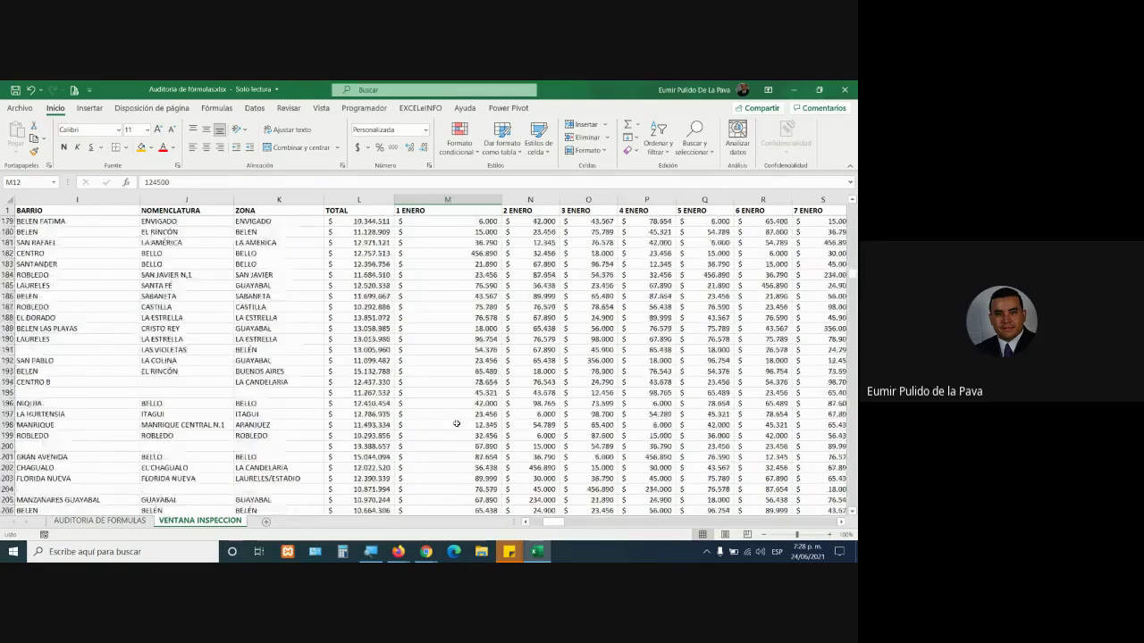
scroll(465, 402, "down", 15)
scroll(460, 415, "down", 15)
scroll(458, 425, "down", 13)
scroll(458, 425, "down", 15)
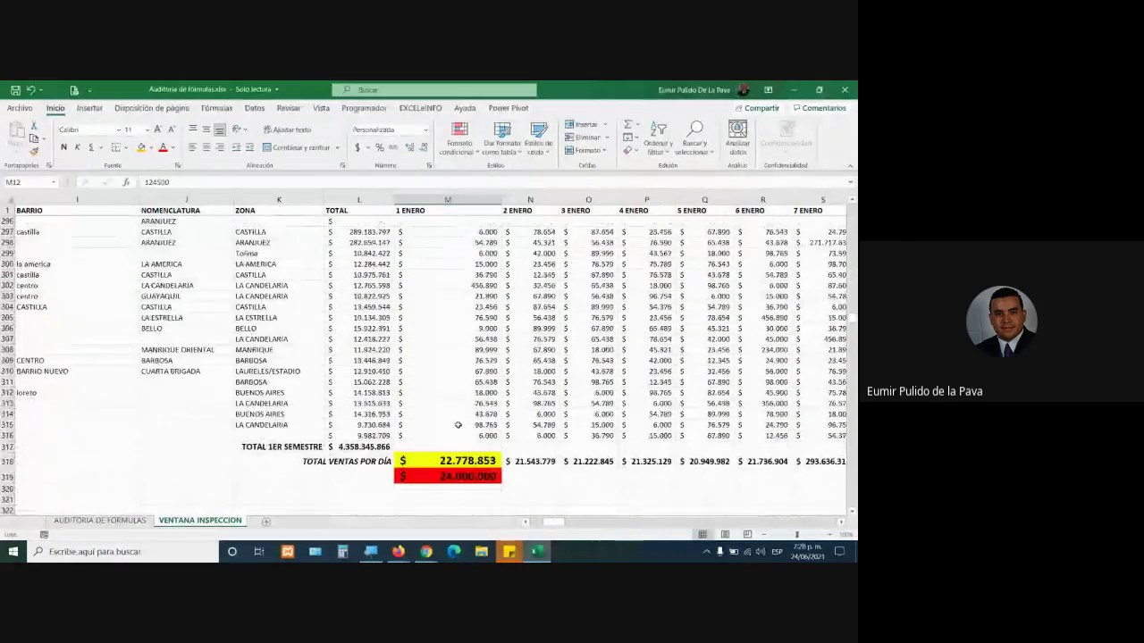
scroll(472, 395, "down", 4)
left_click(465, 332)
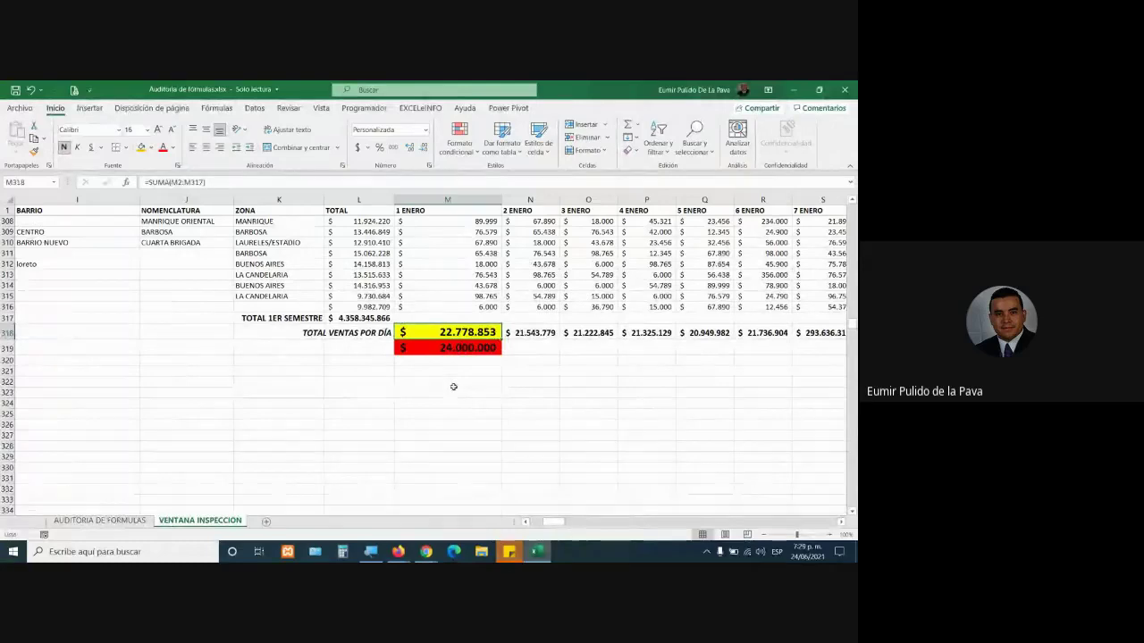
Step: Scroll back to the top rows and select a 1 ENERO cell there
scroll(453, 387, "up", 9)
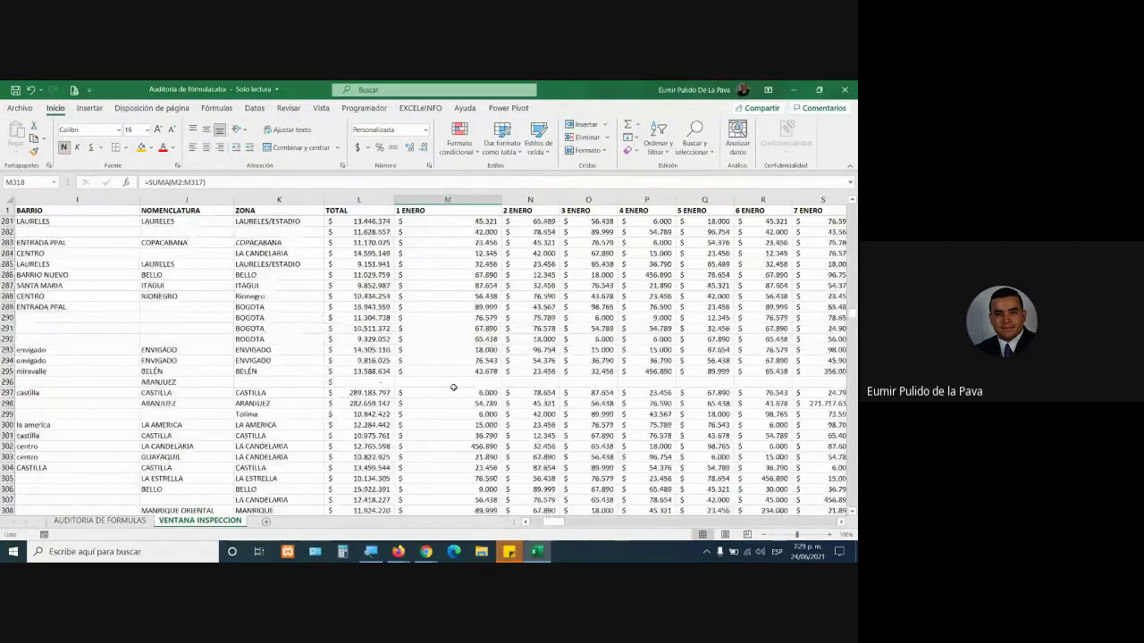
scroll(453, 387, "up", 17)
scroll(453, 387, "up", 17)
scroll(453, 387, "up", 17)
scroll(453, 387, "up", 17)
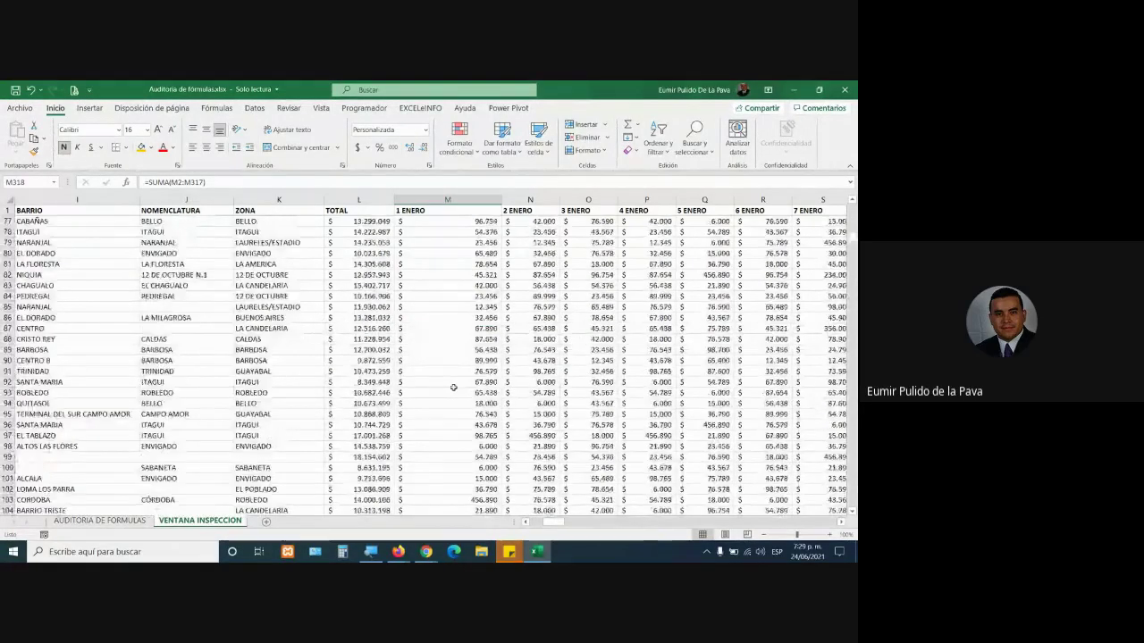
scroll(453, 387, "up", 9)
scroll(453, 387, "up", 9)
scroll(455, 386, "up", 7)
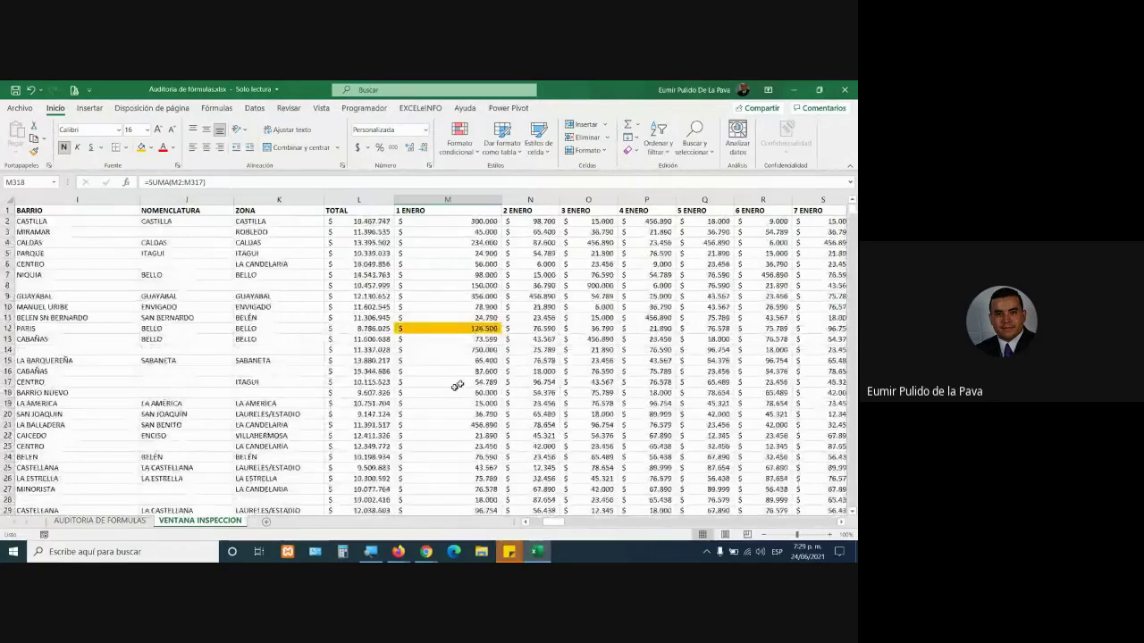
left_click(476, 340)
Step: Change LA AMERICA's 1 ENERO value in M19 to 150.000 and fill it orange
key("Down")
key("Down")
key("Down")
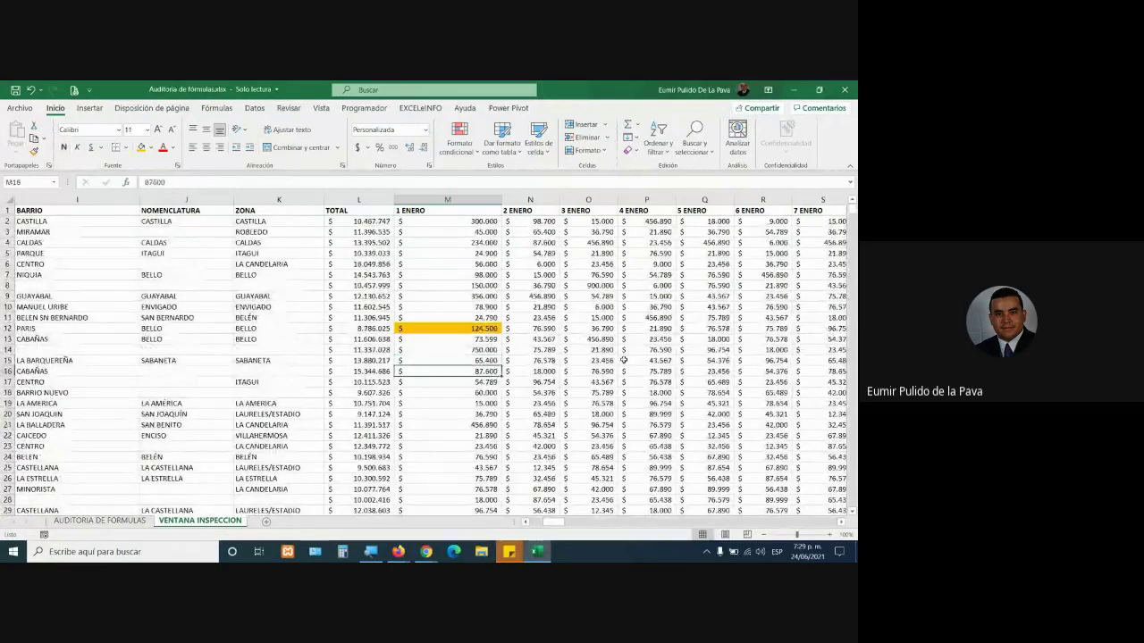
key("Down")
key("Down")
key("Down")
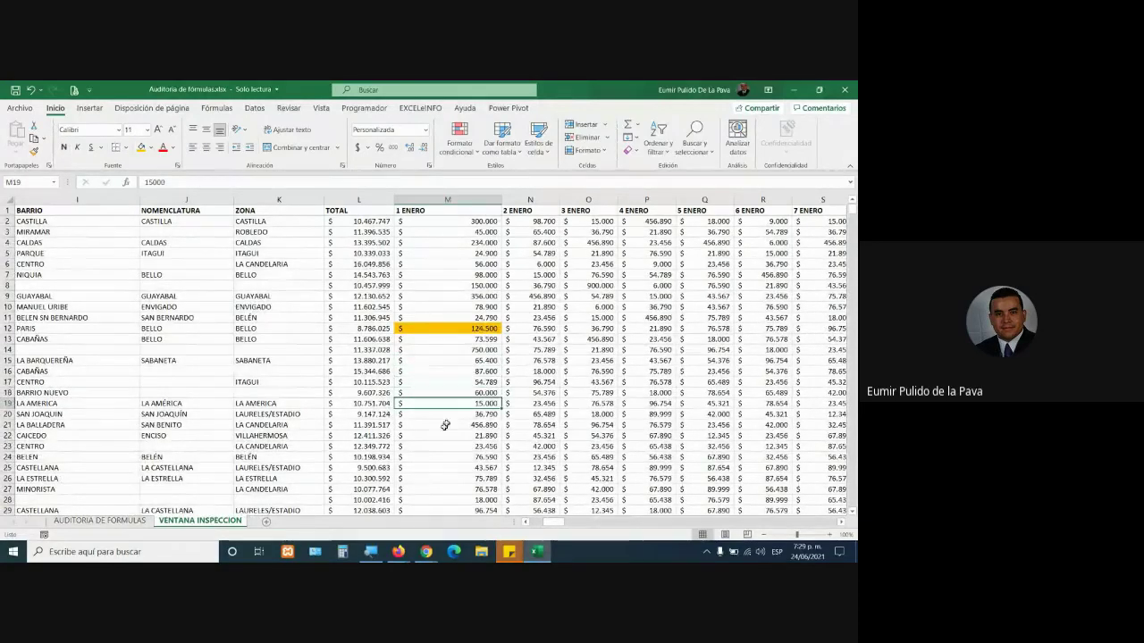
double_click(494, 404)
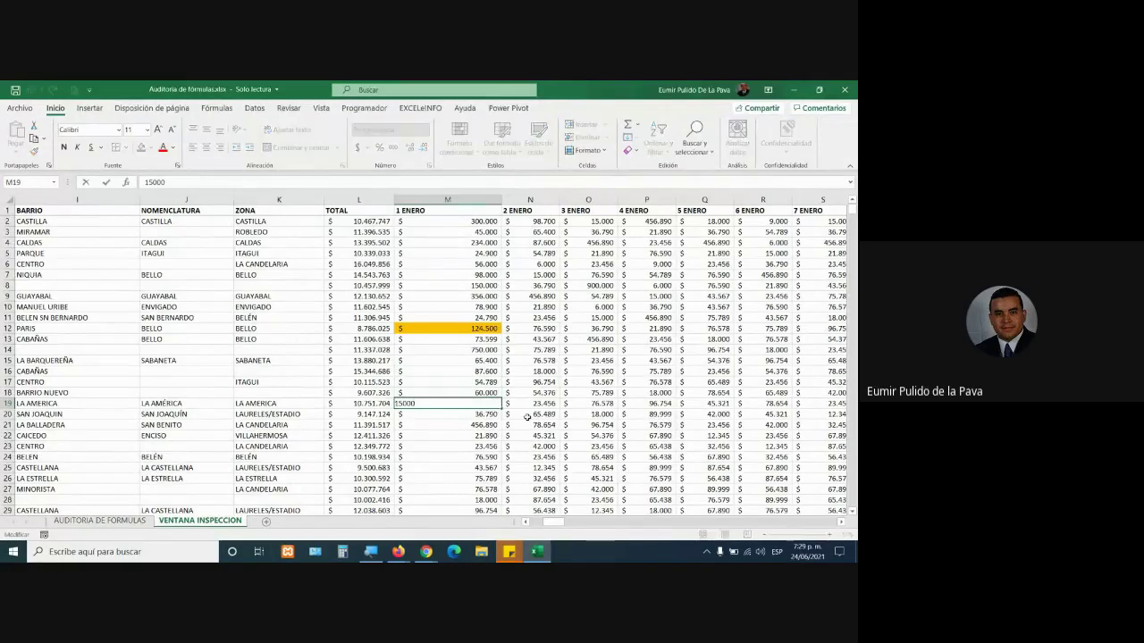
type("0")
key("ctrl+Return")
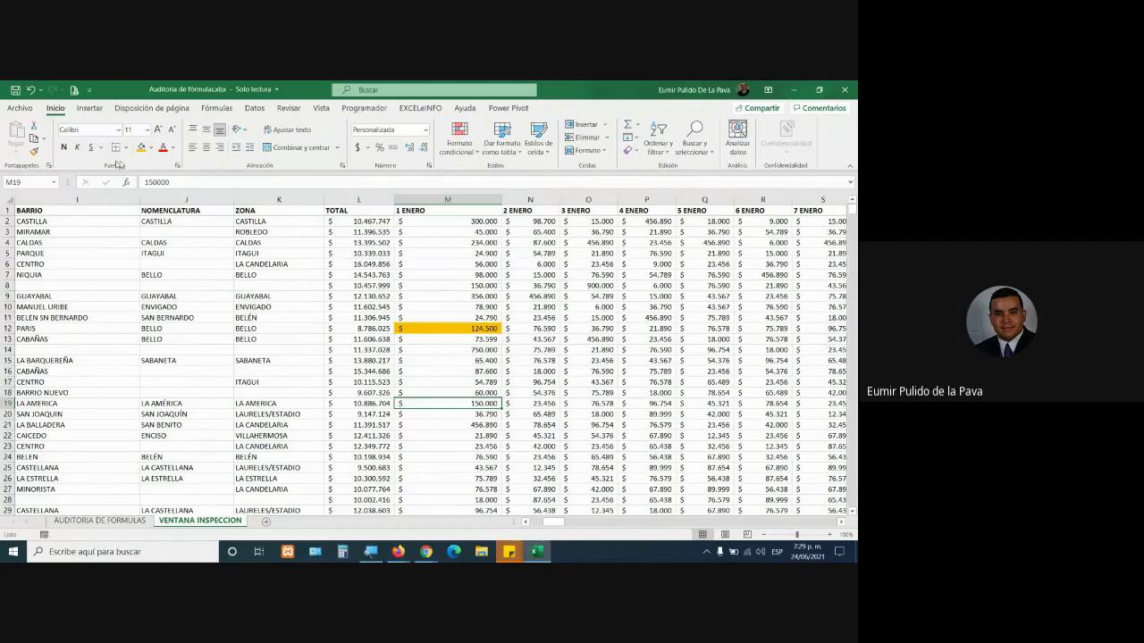
left_click(140, 147)
Step: Check the 1 ENERO total in M318, now 22.913.853, then return up the sheet
scroll(450, 427, "down", 8)
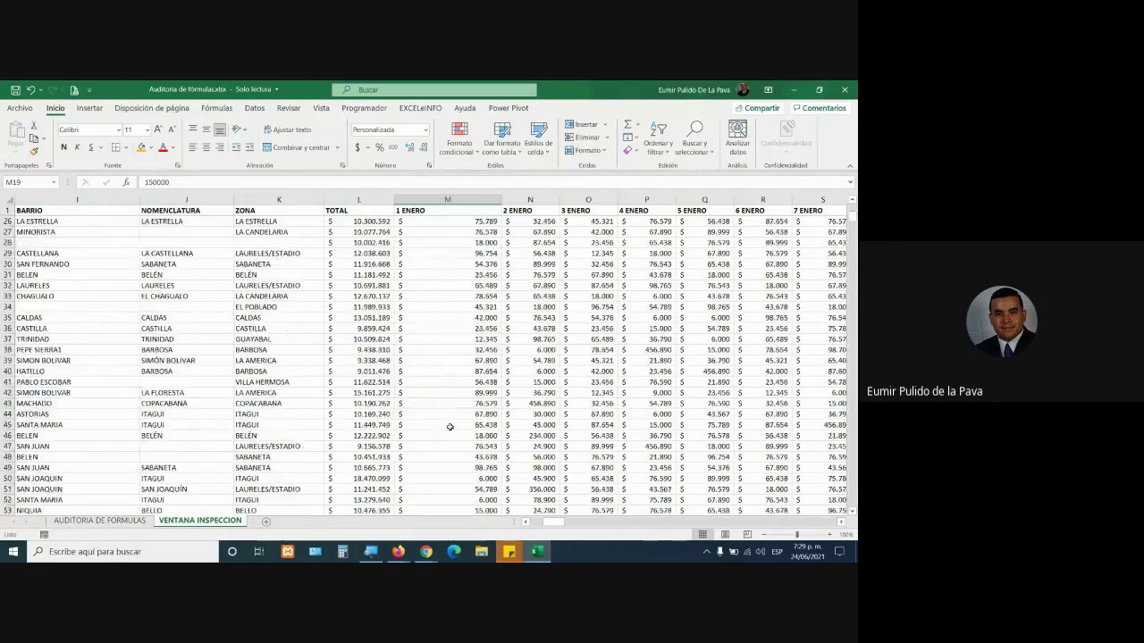
scroll(450, 427, "down", 15)
scroll(452, 433, "down", 15)
scroll(454, 441, "down", 15)
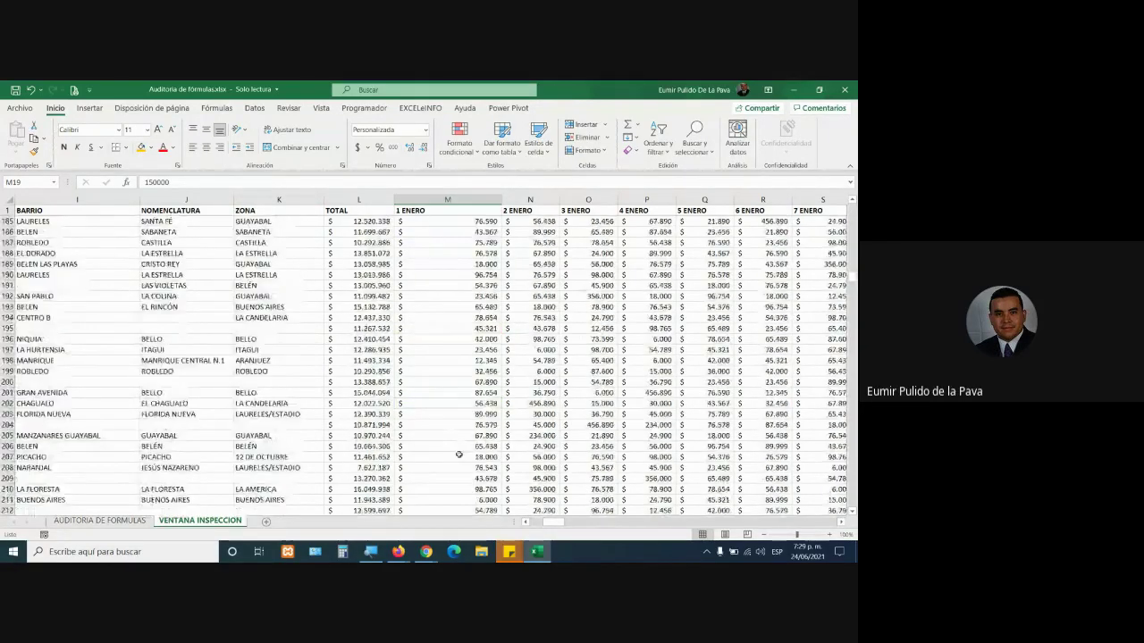
scroll(456, 446, "down", 15)
scroll(460, 458, "down", 8)
scroll(465, 464, "down", 8)
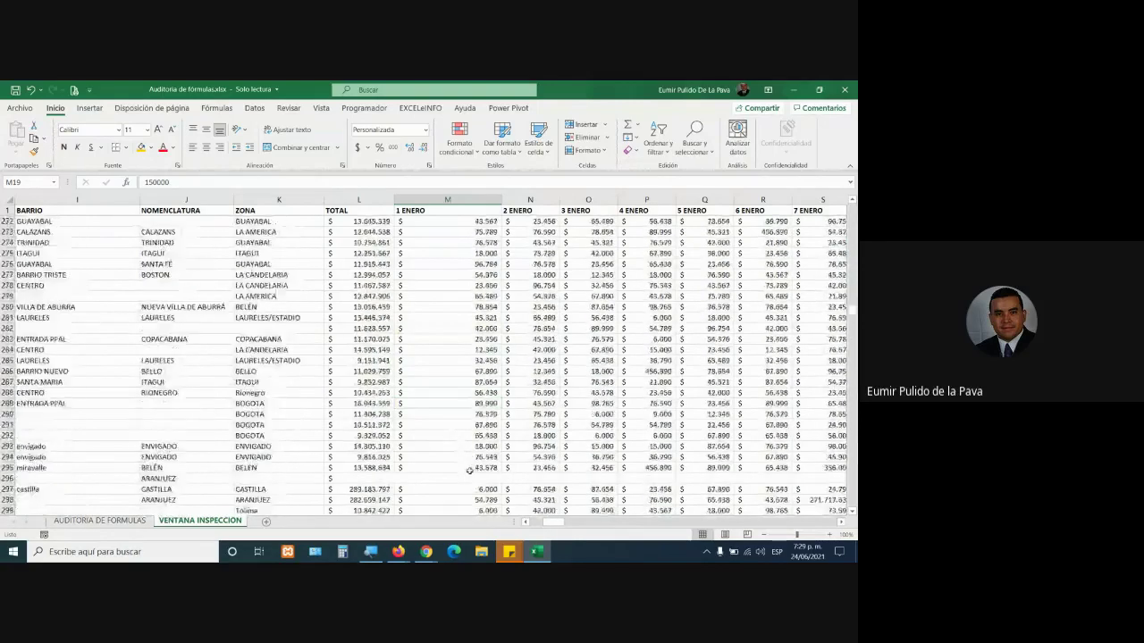
scroll(470, 474, "down", 9)
scroll(470, 475, "down", 9)
left_click(482, 302)
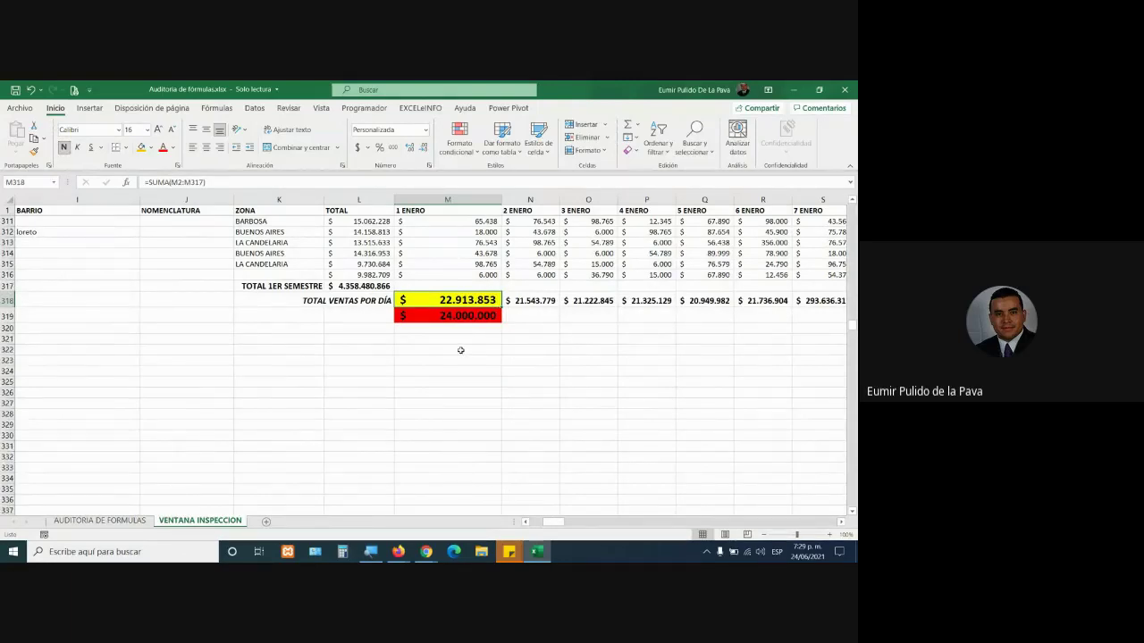
scroll(461, 350, "up", 15)
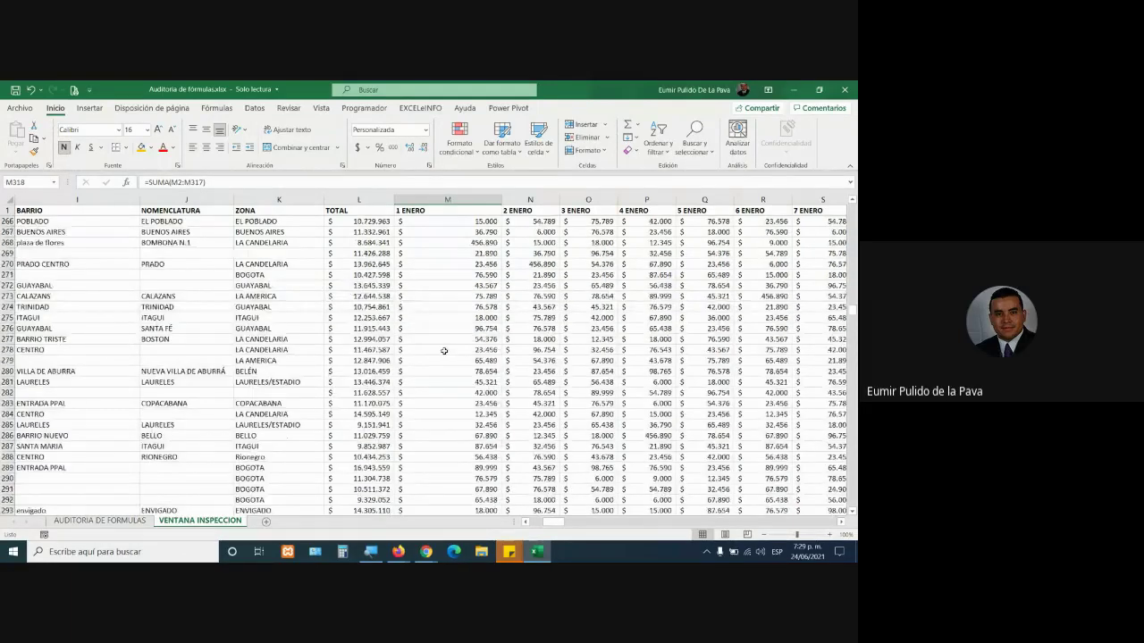
scroll(444, 351, "up", 14)
scroll(442, 353, "up", 14)
scroll(441, 357, "up", 14)
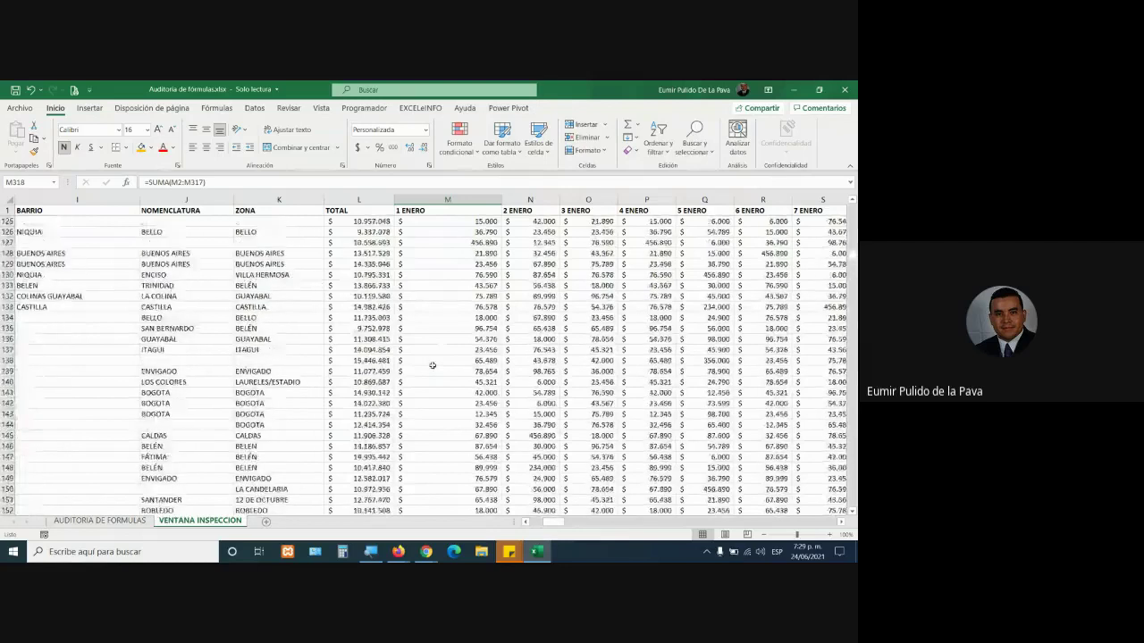
scroll(438, 361, "up", 13)
scroll(438, 361, "up", 15)
scroll(439, 361, "up", 13)
scroll(442, 362, "up", 5)
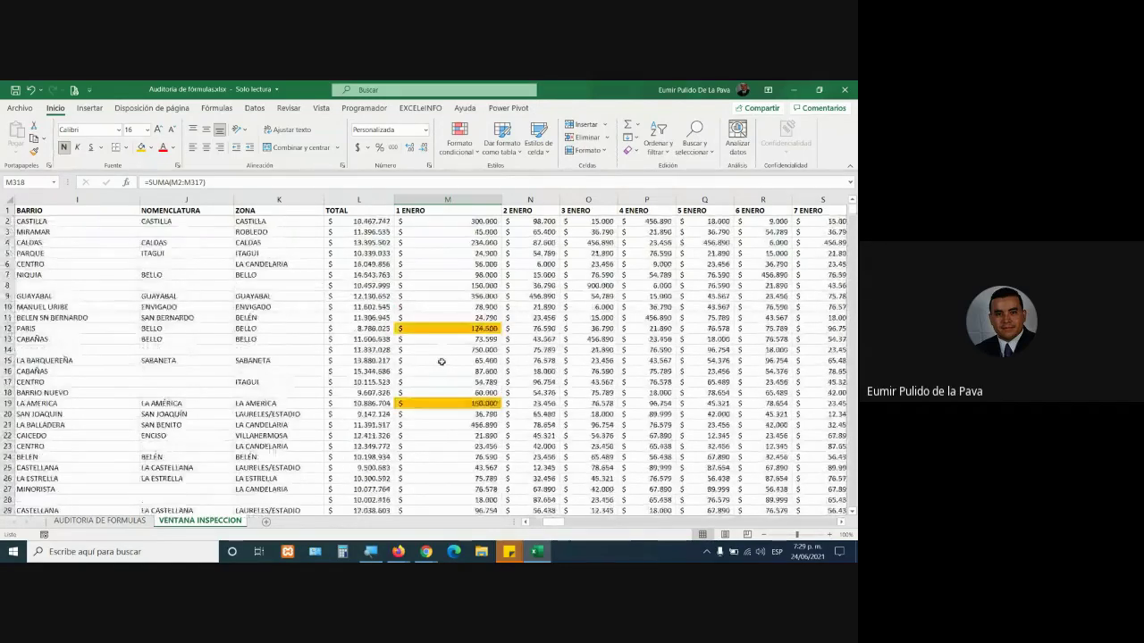
scroll(441, 361, "down", 3)
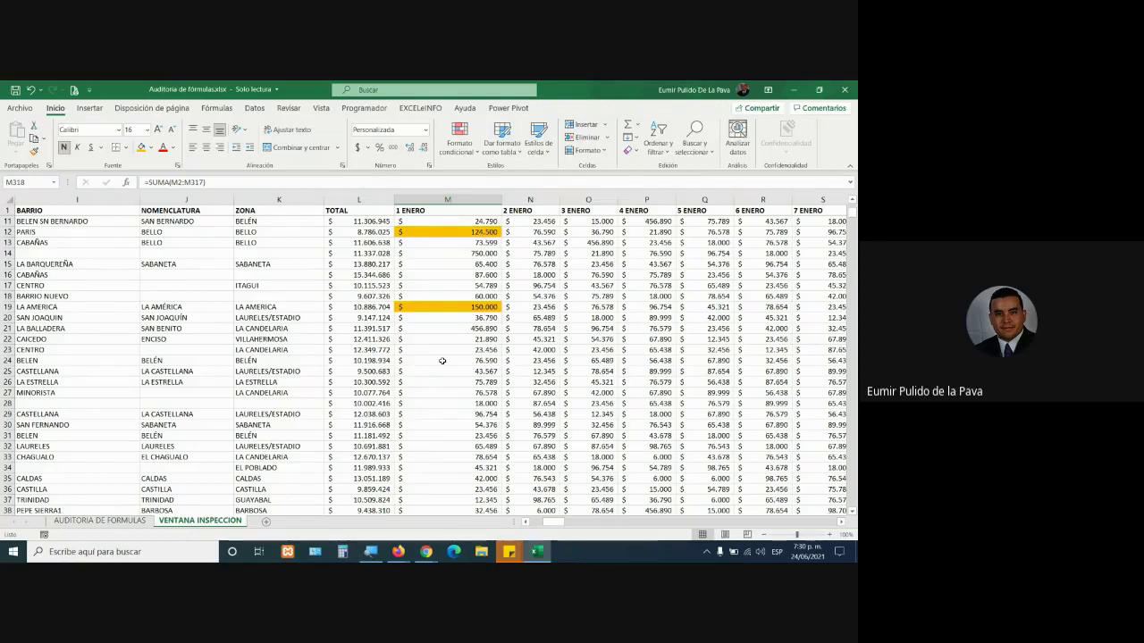
Step: Select all of column S, the 7 ENERO figures
left_click(704, 199)
left_click(820, 199)
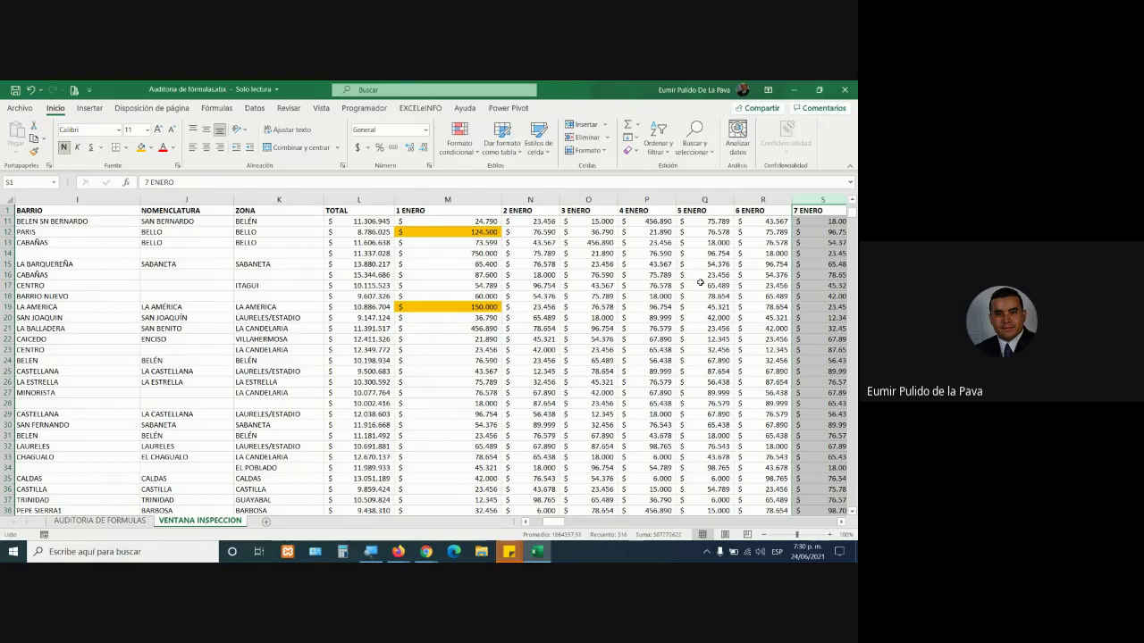
Step: Open Ventana Inspección from Fórmulas, dock it at the top, then float it over the sheet
left_click(216, 108)
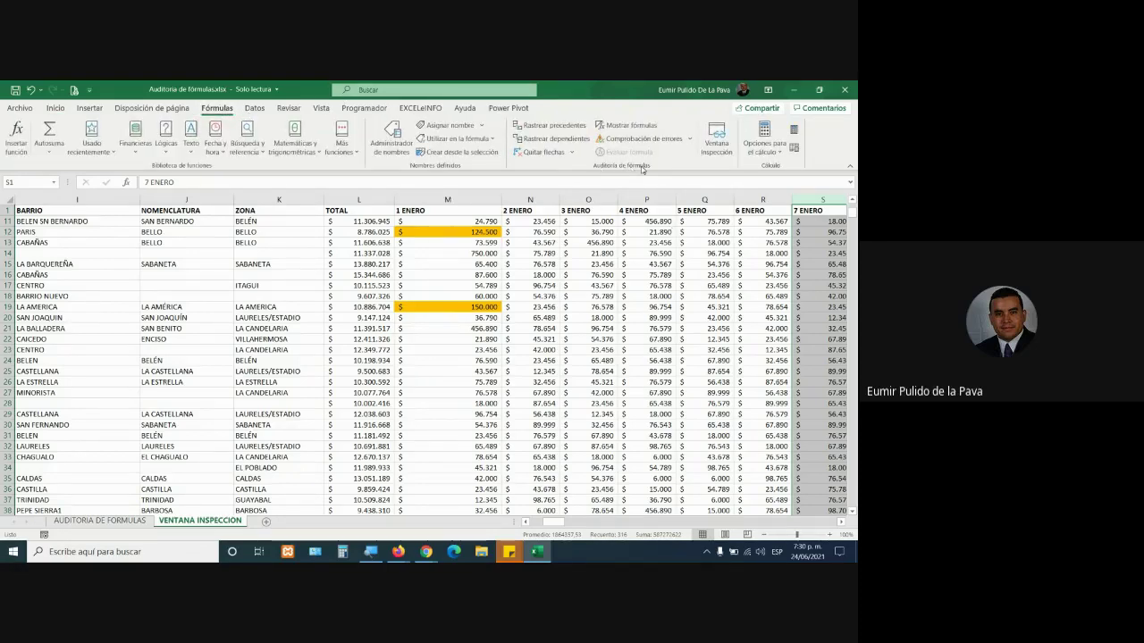
left_click(715, 145)
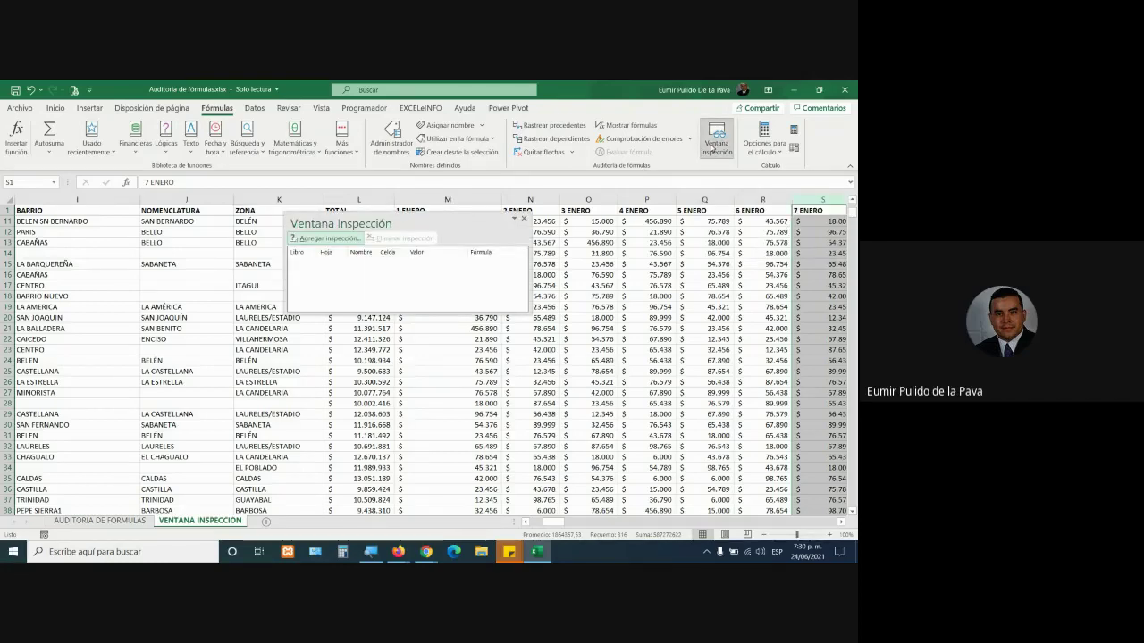
mouse_move(447, 219)
left_mouse_down()
mouse_move(524, 343)
mouse_move(600, 420)
mouse_move(325, 309)
mouse_move(655, 282)
mouse_move(660, 252)
mouse_move(301, 206)
left_mouse_up()
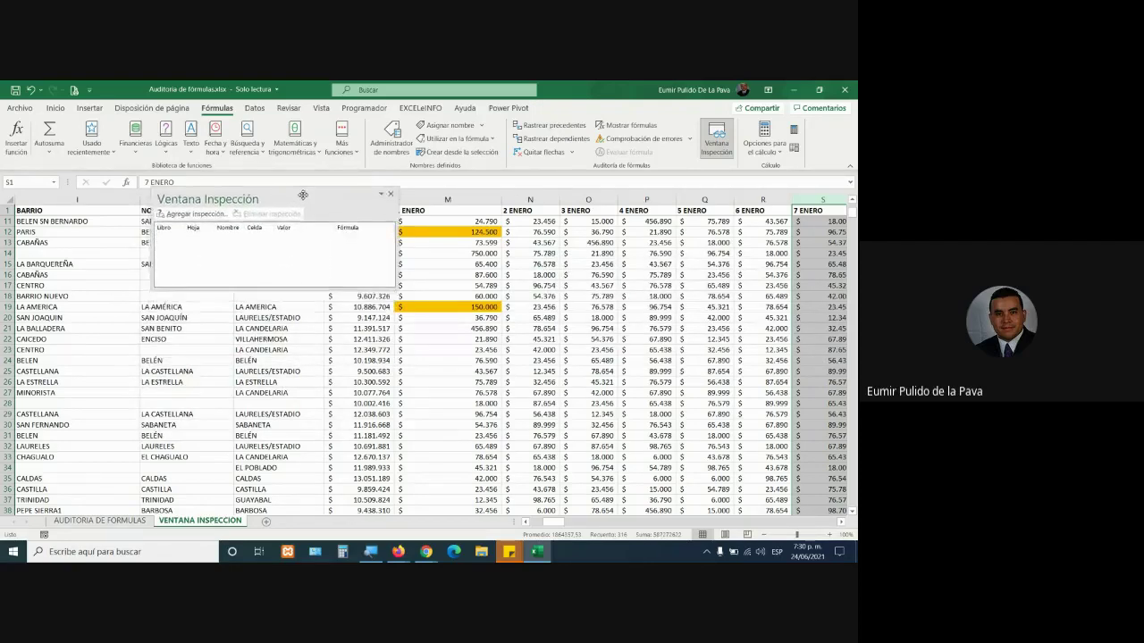
left_click_drag(300, 206, 304, 164)
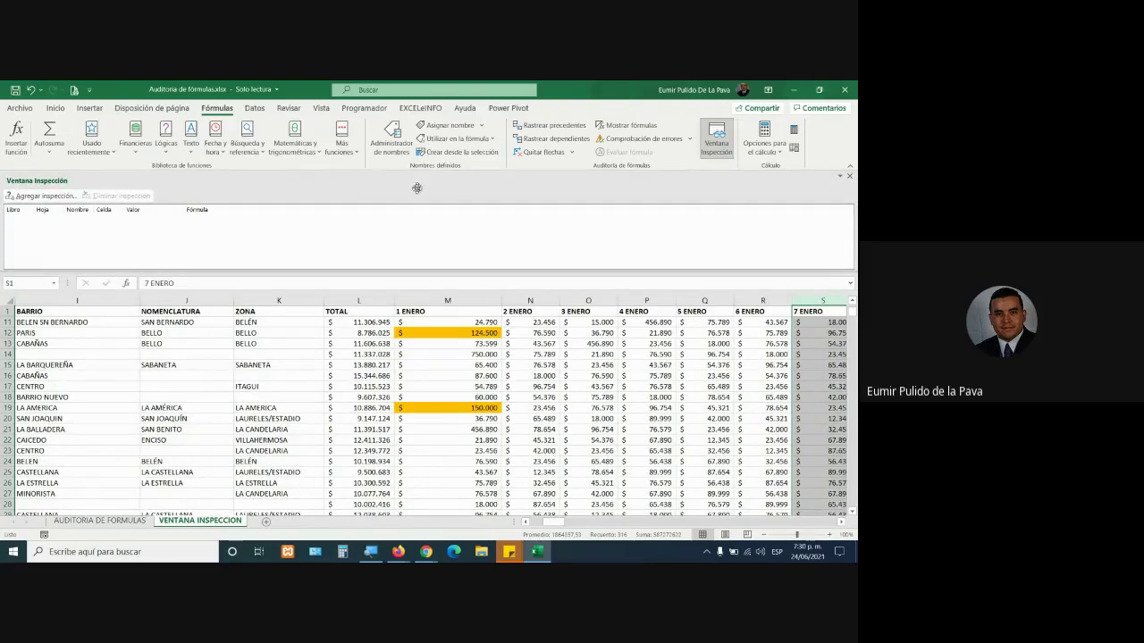
mouse_move(414, 241)
left_mouse_down()
mouse_move(406, 335)
mouse_move(455, 326)
left_mouse_up()
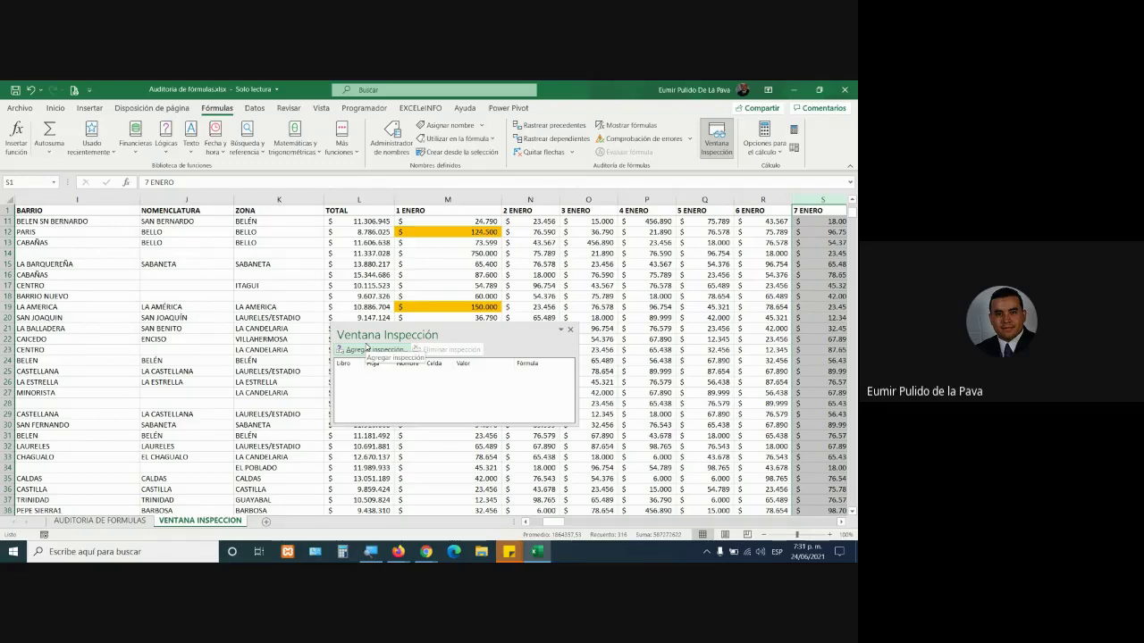
Step: Add a watch for cell M318, the 1 ENERO total
left_click(380, 353)
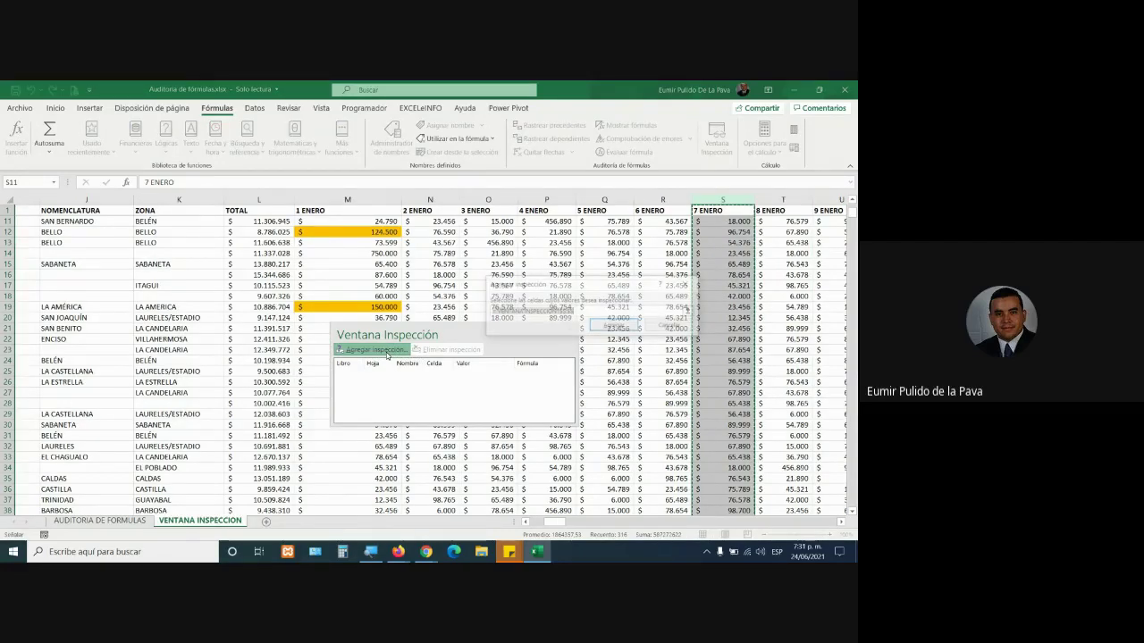
scroll(267, 444, "down", 7)
scroll(267, 444, "down", 20)
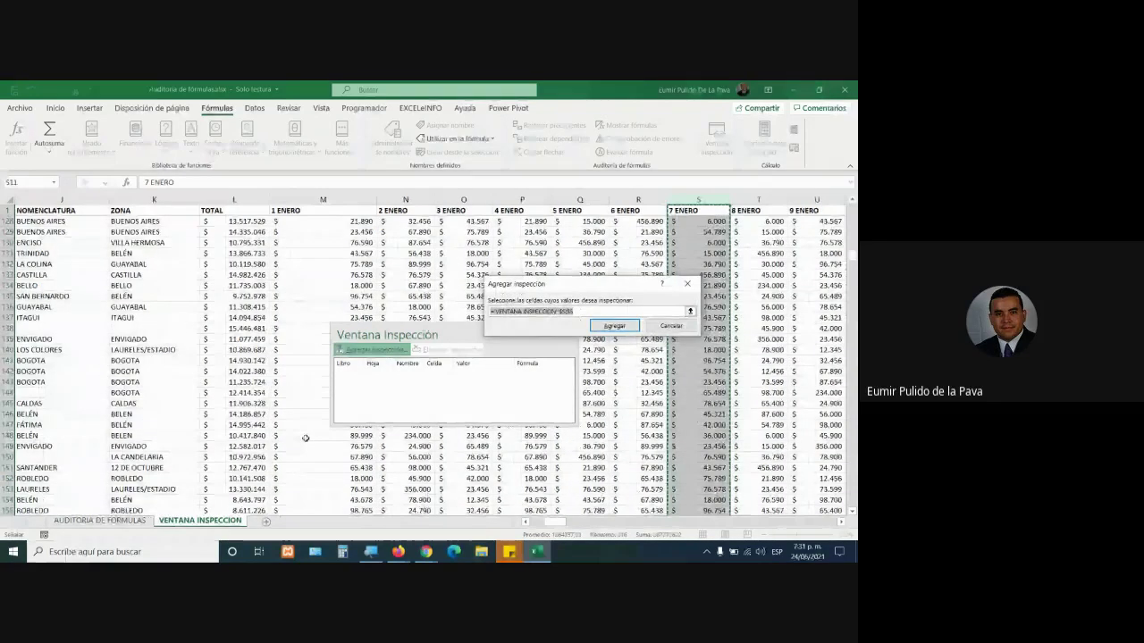
scroll(303, 451, "down", 20)
scroll(326, 457, "down", 20)
scroll(326, 456, "down", 15)
scroll(331, 474, "down", 9)
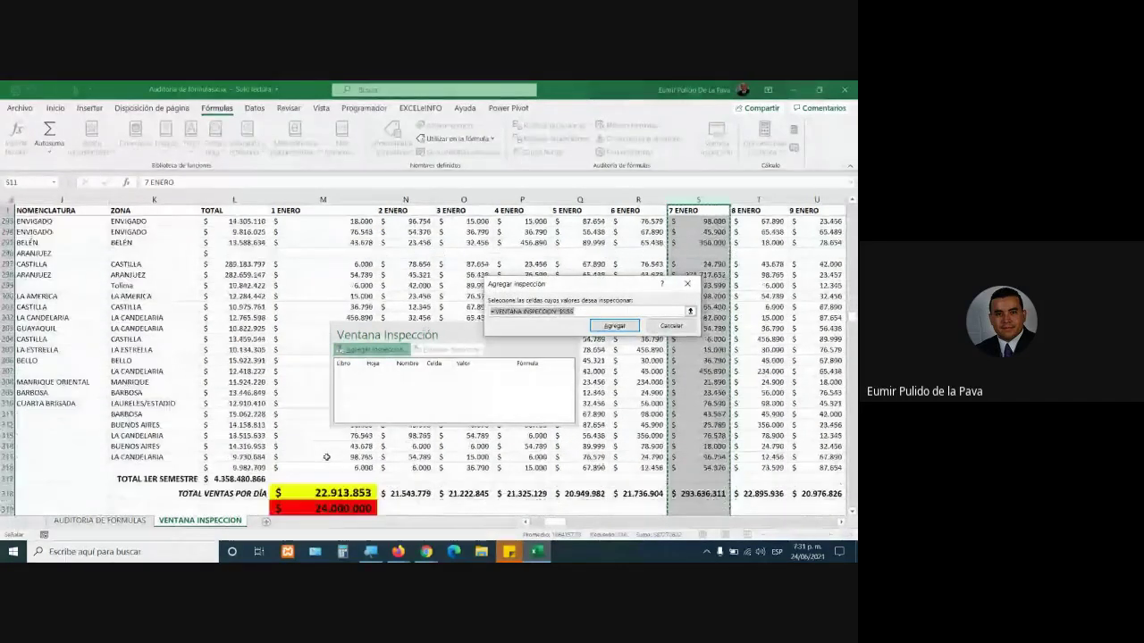
left_click(335, 492)
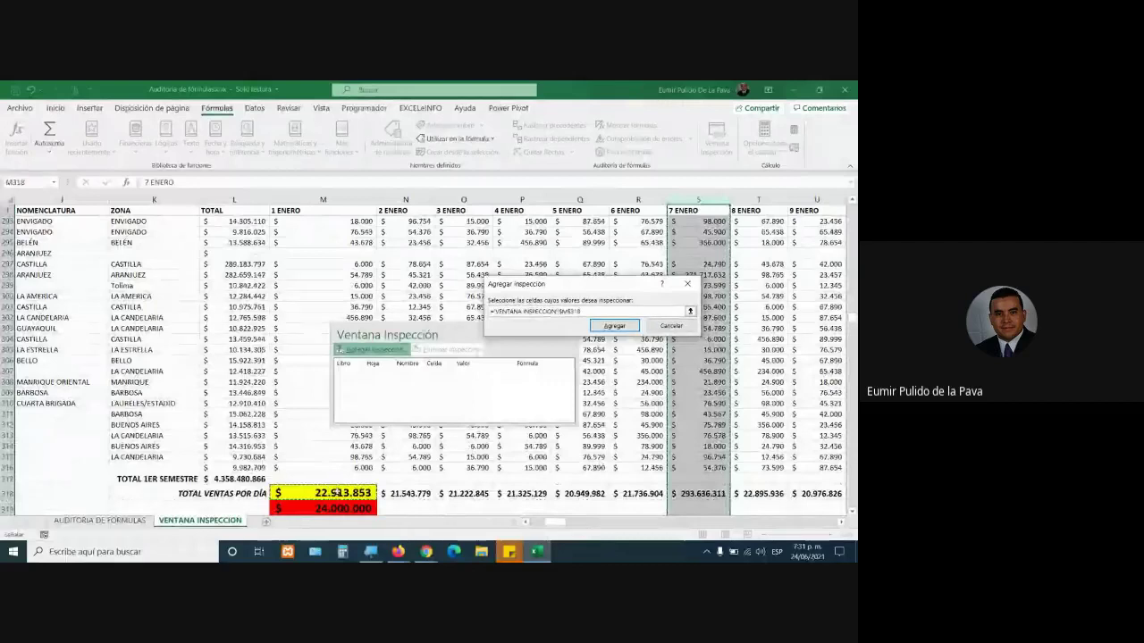
left_click(615, 326)
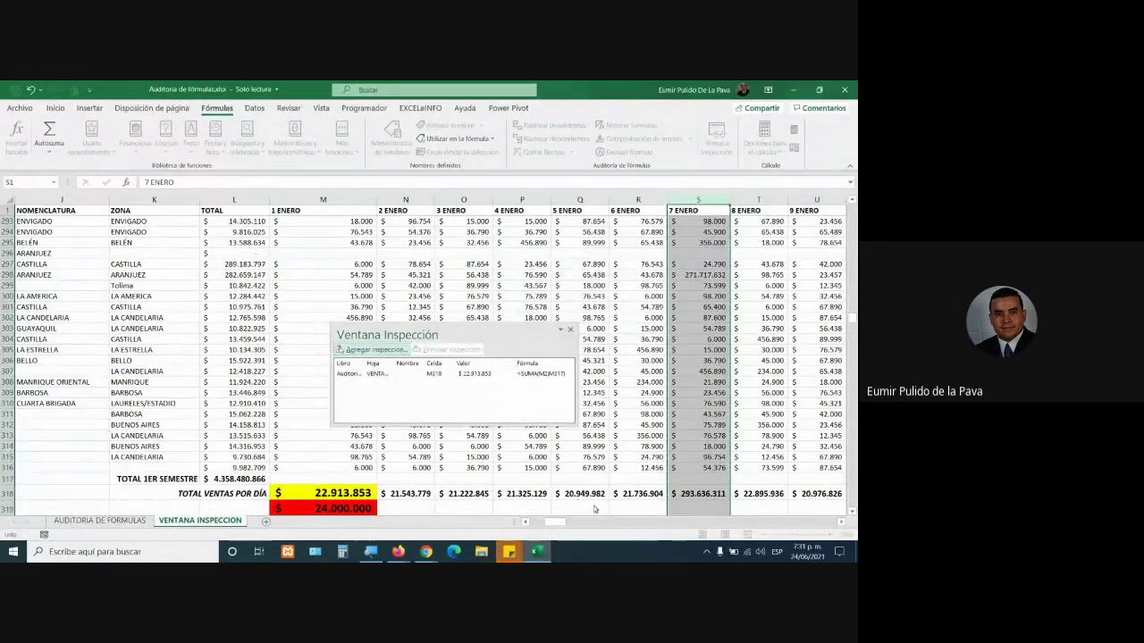
Step: Add a watch for the 6 ENERO total R318, then remove it again
left_click(370, 350)
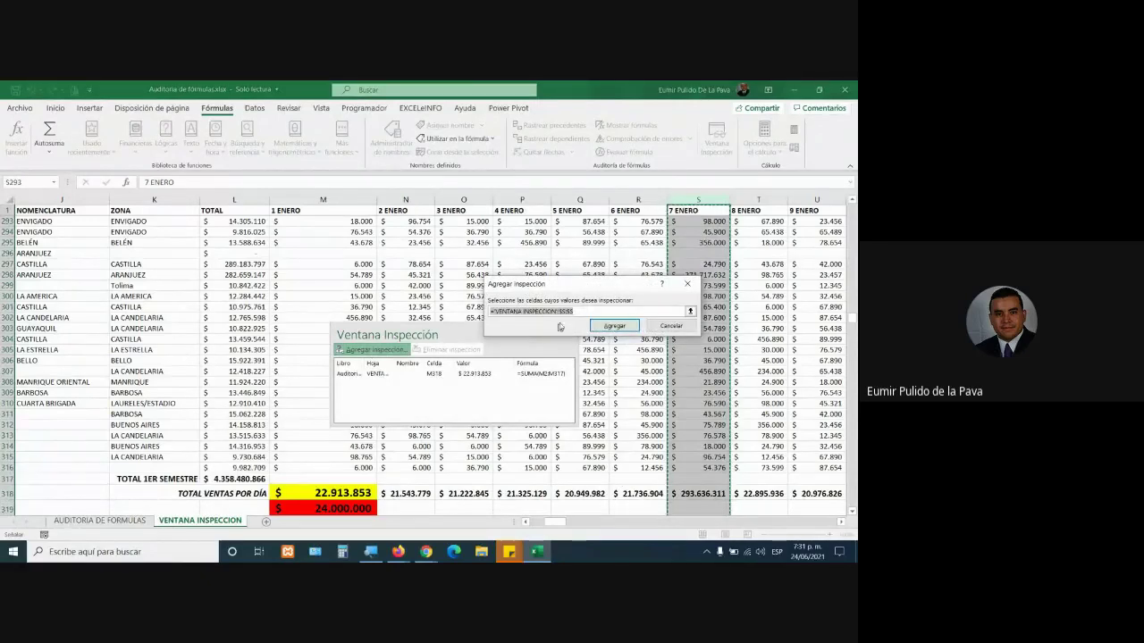
left_click(635, 494)
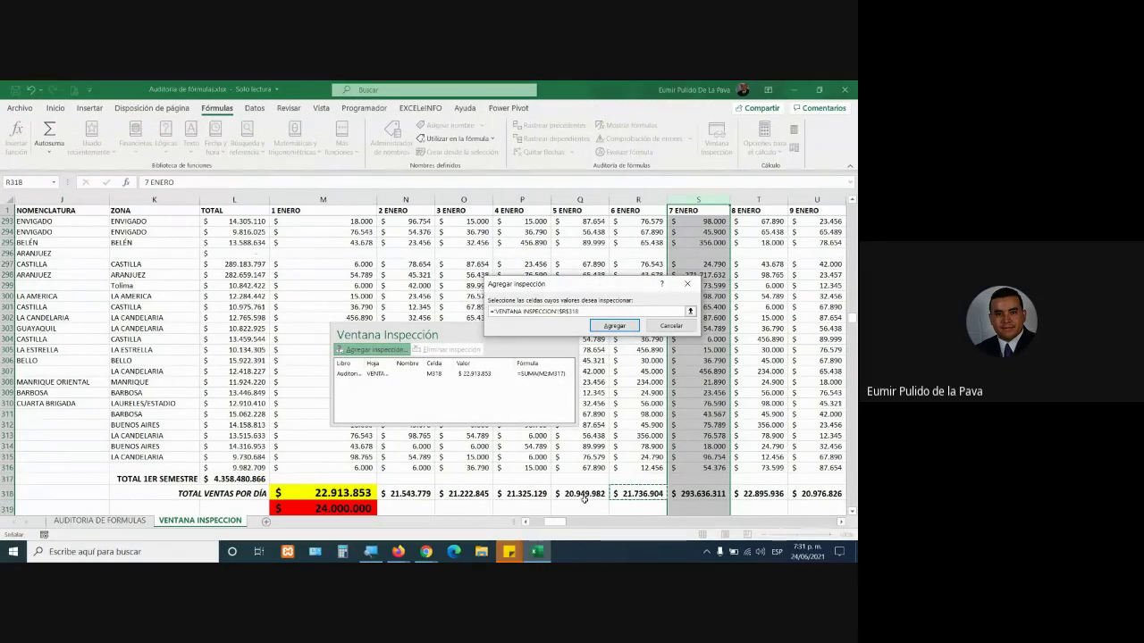
left_click(614, 325)
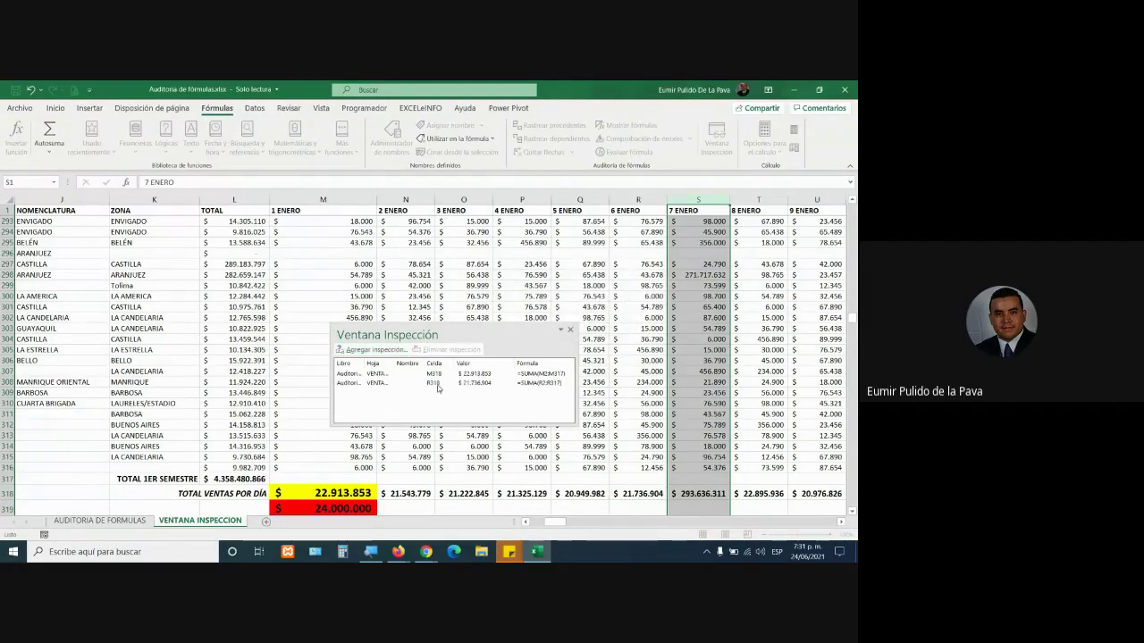
left_click(438, 384)
left_click(446, 351)
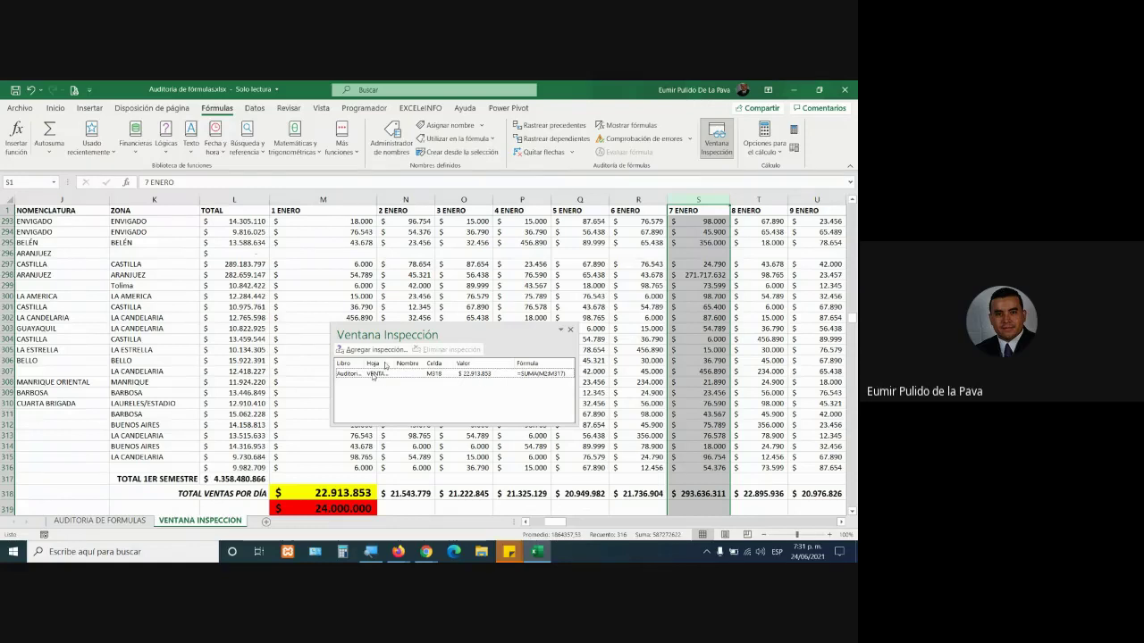
left_click_drag(414, 338, 321, 329)
scroll(321, 285, "up", 7)
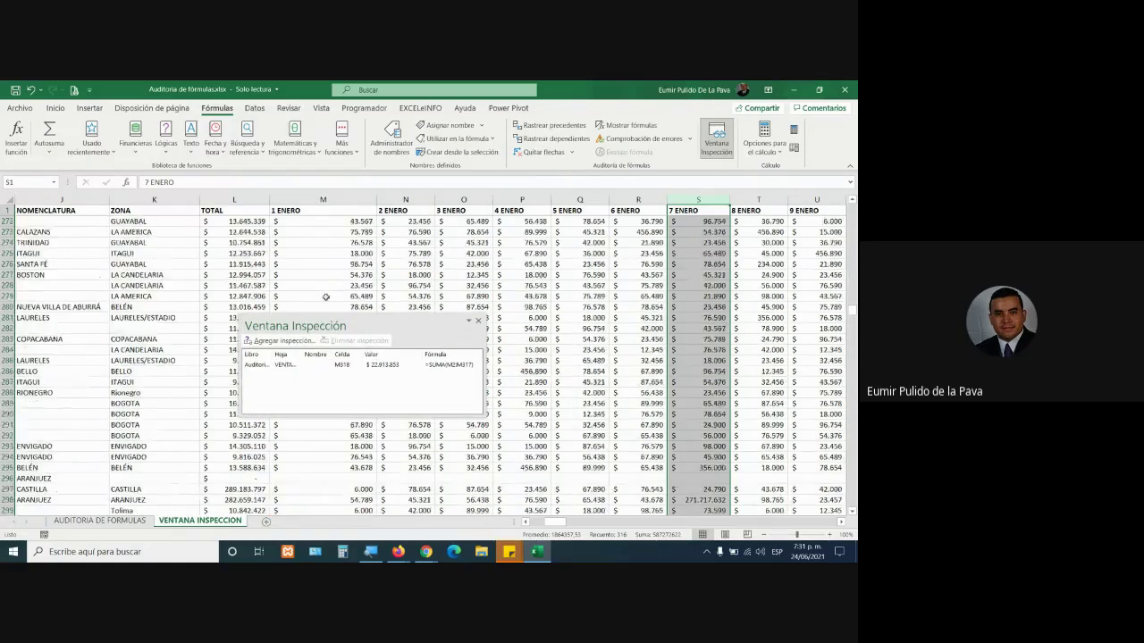
scroll(326, 297, "up", 18)
scroll(326, 295, "up", 17)
scroll(325, 293, "up", 18)
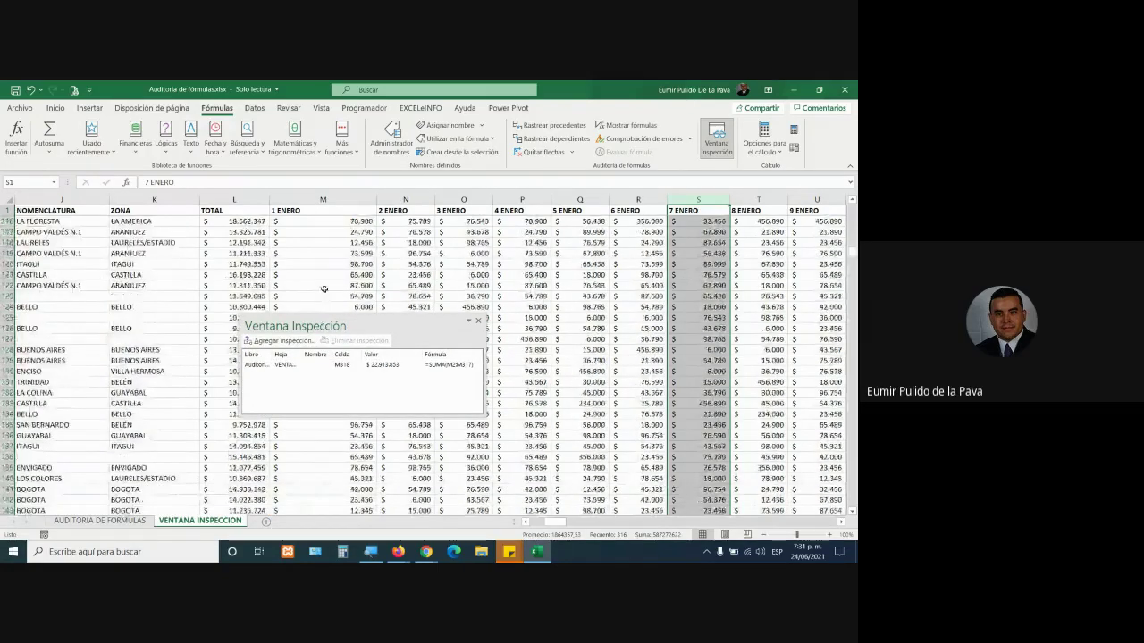
scroll(324, 288, "up", 17)
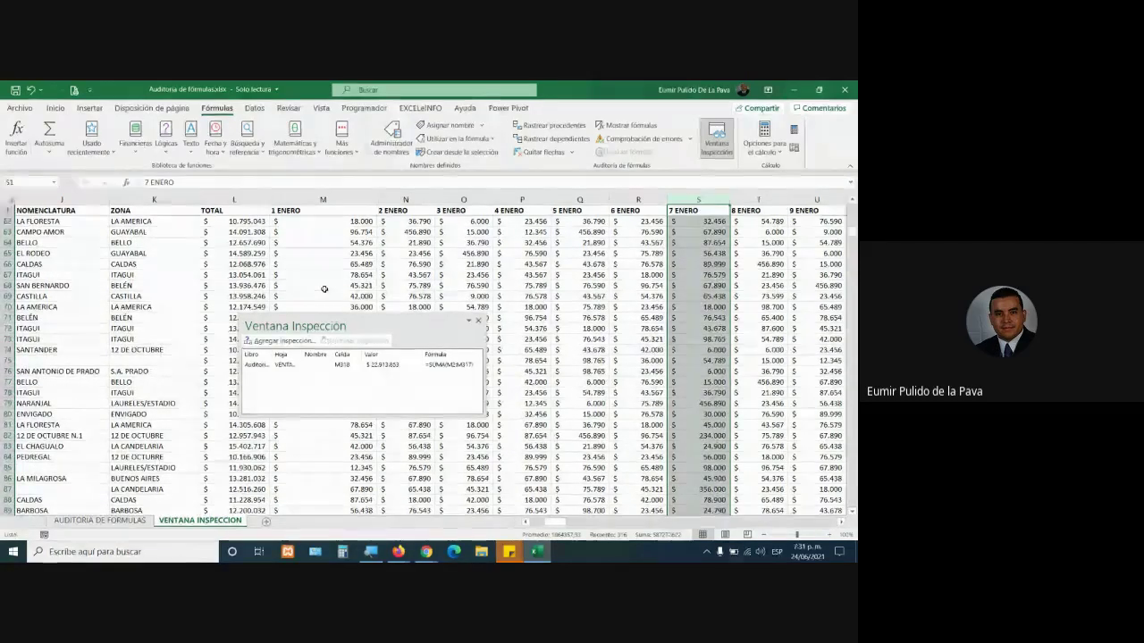
left_click(388, 374)
left_click(389, 366)
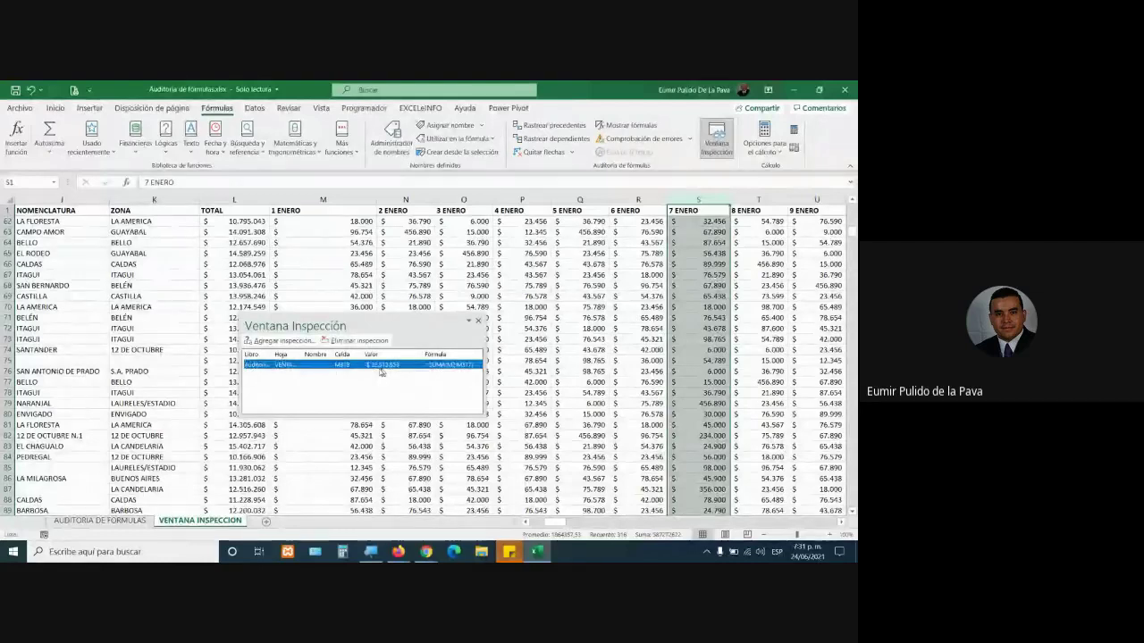
scroll(351, 274, "up", 1)
scroll(349, 282, "up", 20)
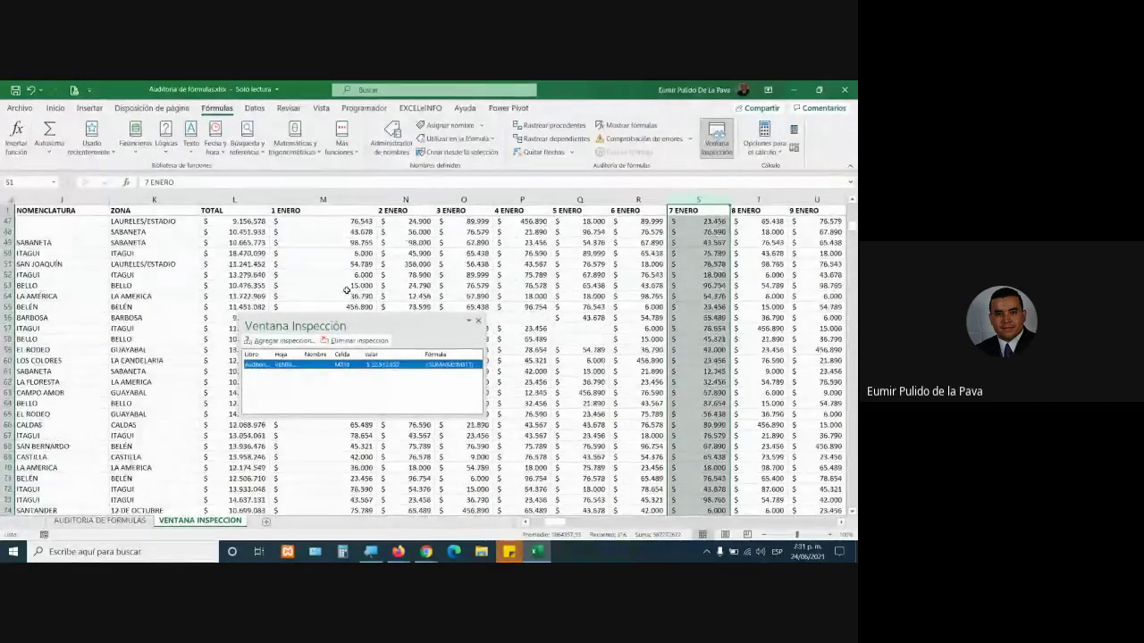
scroll(346, 295, "down", 4)
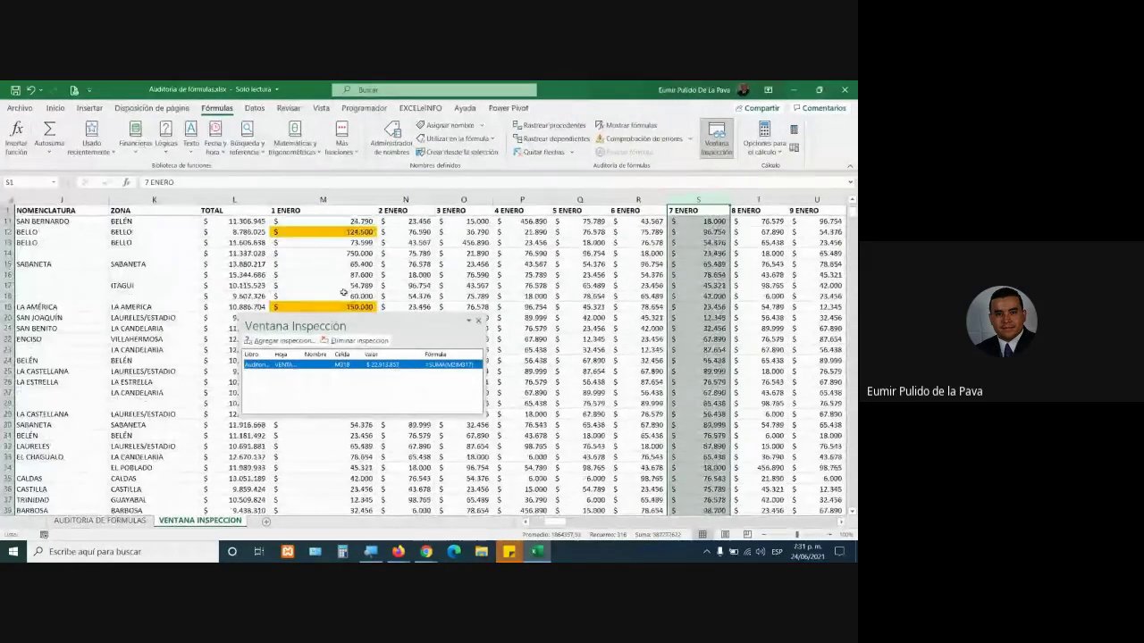
left_click_drag(369, 328, 356, 327)
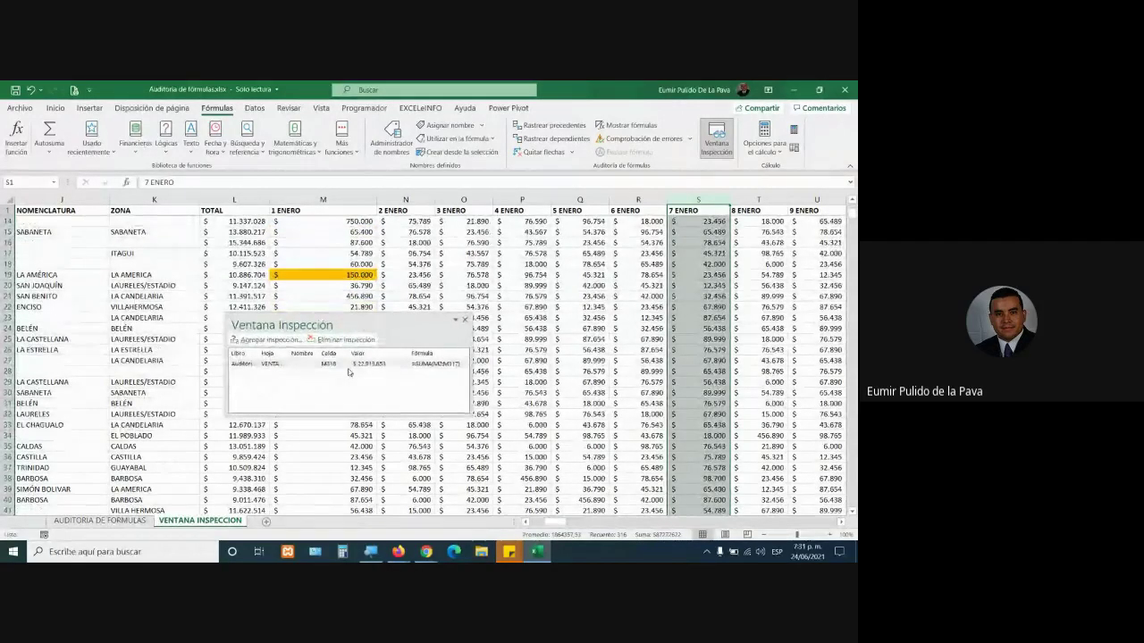
left_click(350, 286)
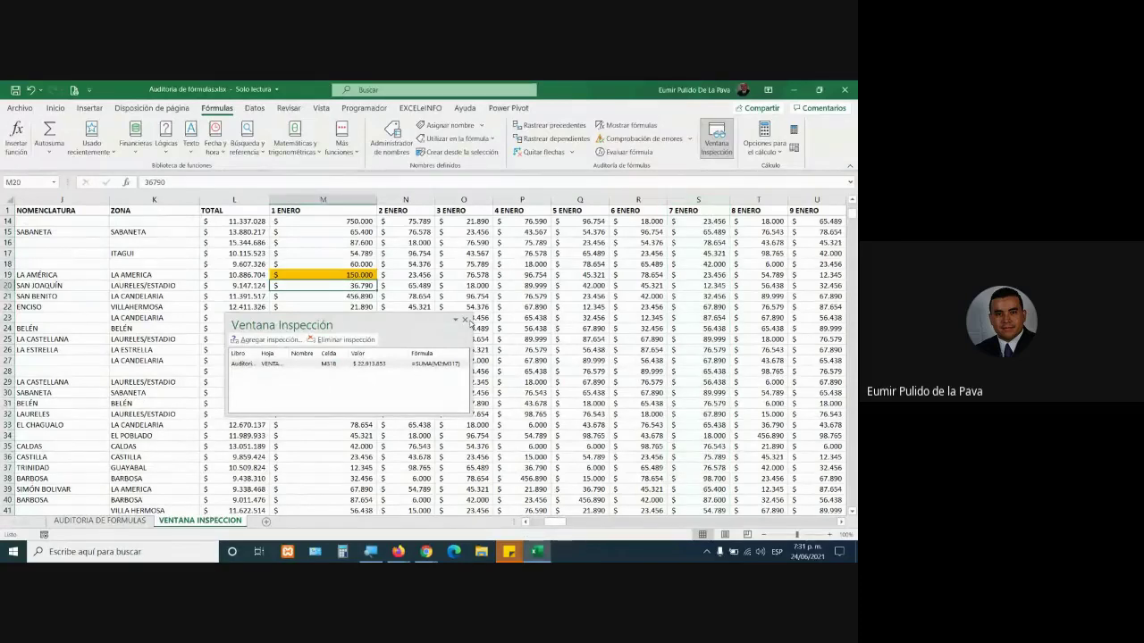
key("Down")
key("Down")
key("Down")
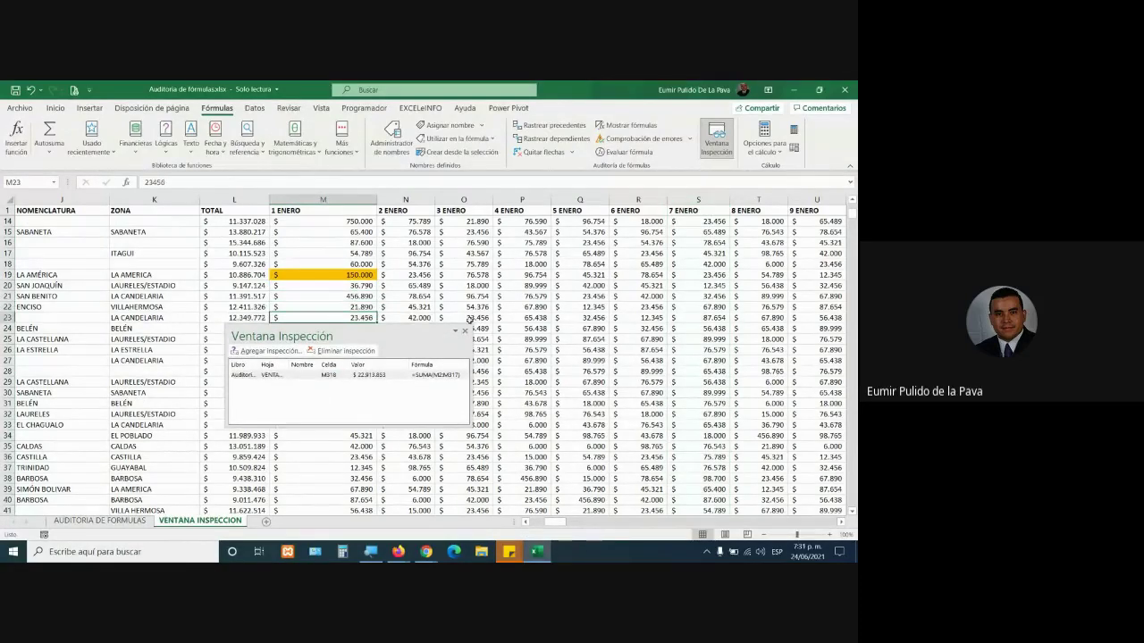
key("Down")
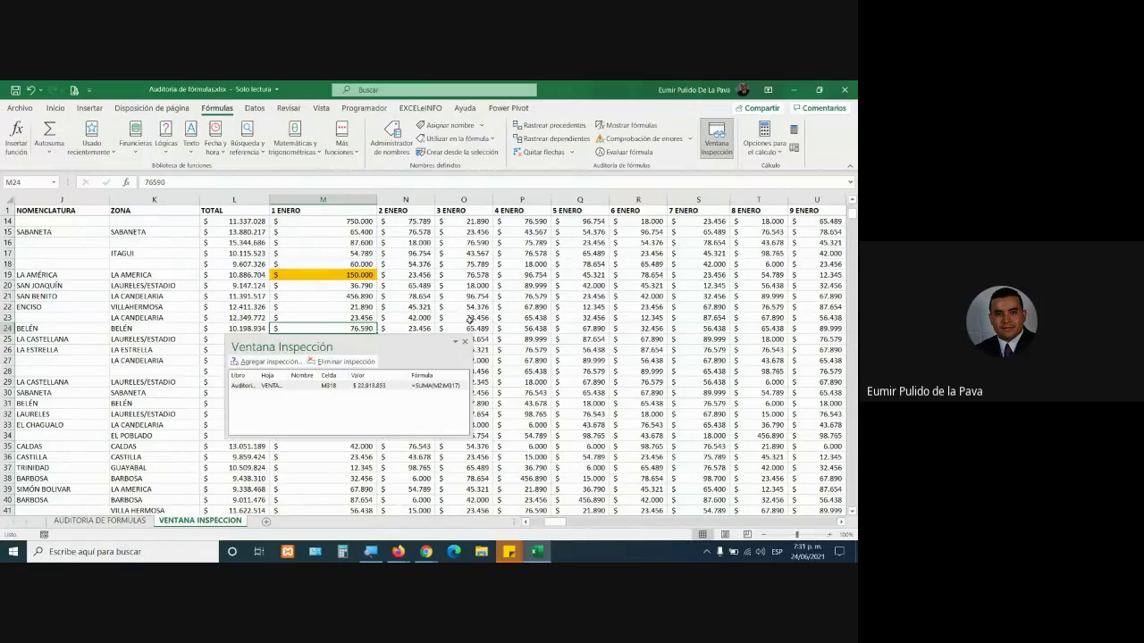
key("Down")
key("Down")
key("Down")
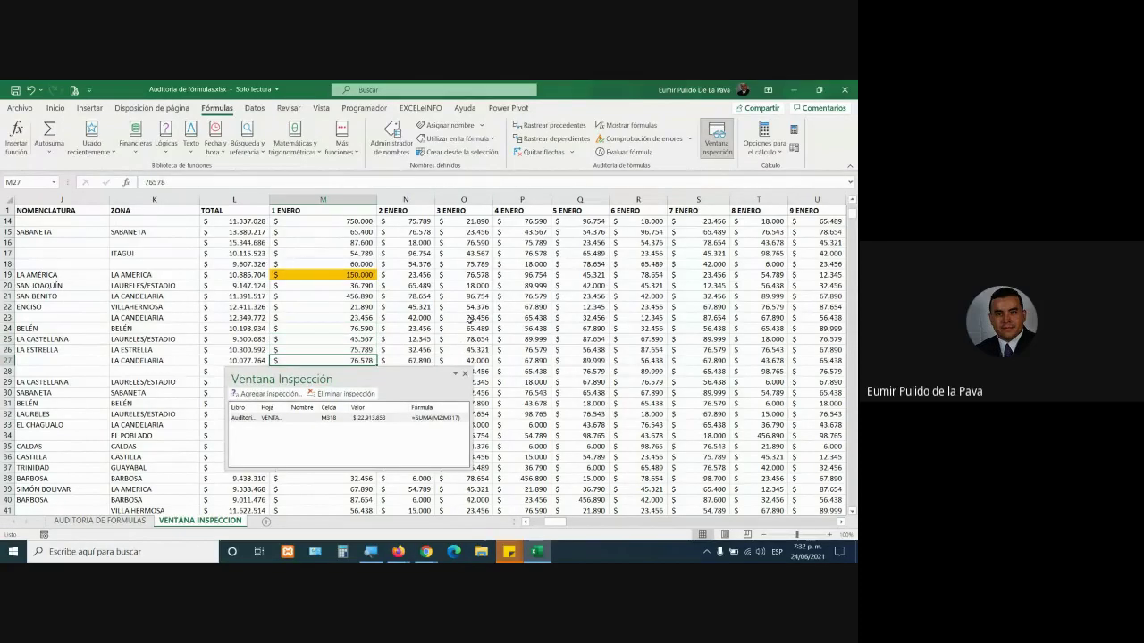
key("Down")
key("Down")
key("Down")
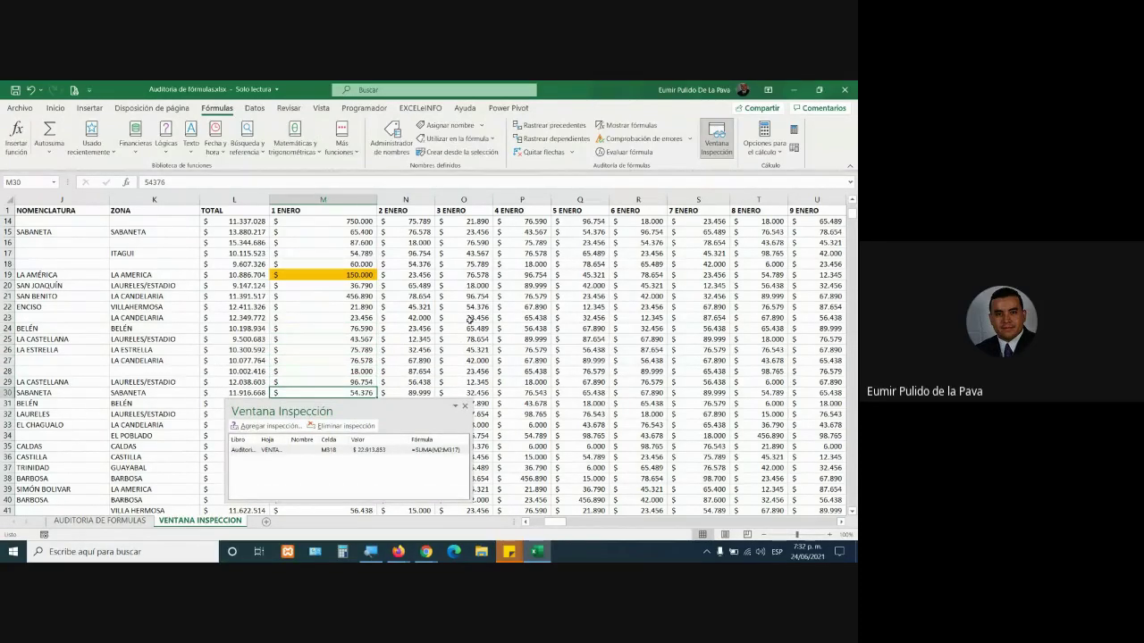
key("Down")
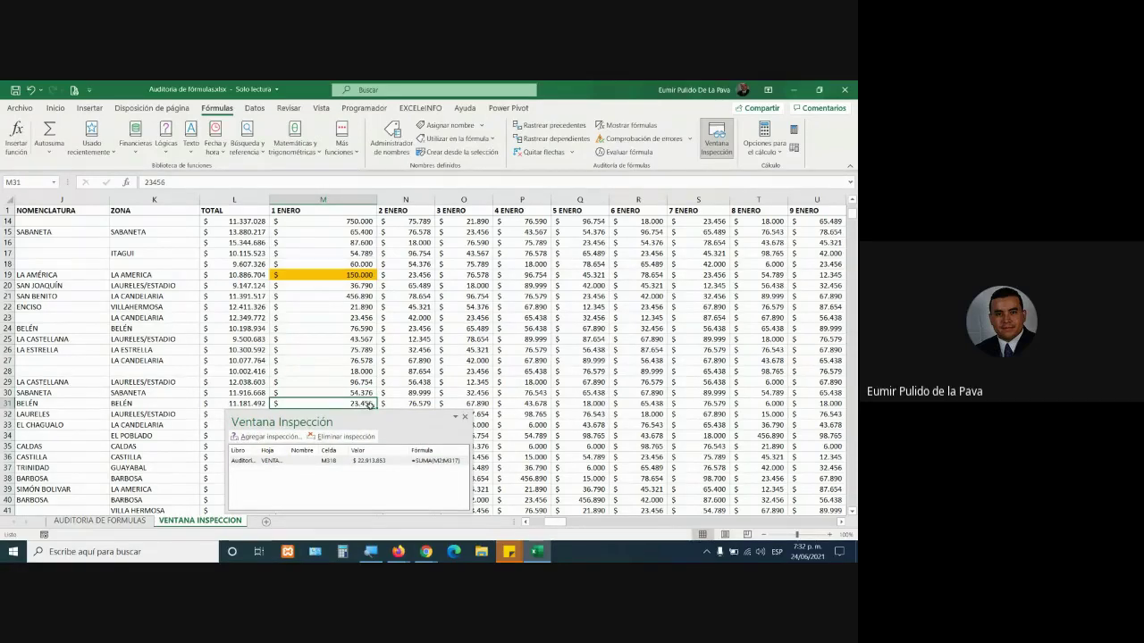
Step: Change BELÉN's 1 ENERO value in M31 from 23456 to 234560, magnifying the screen
double_click(366, 404)
type("0")
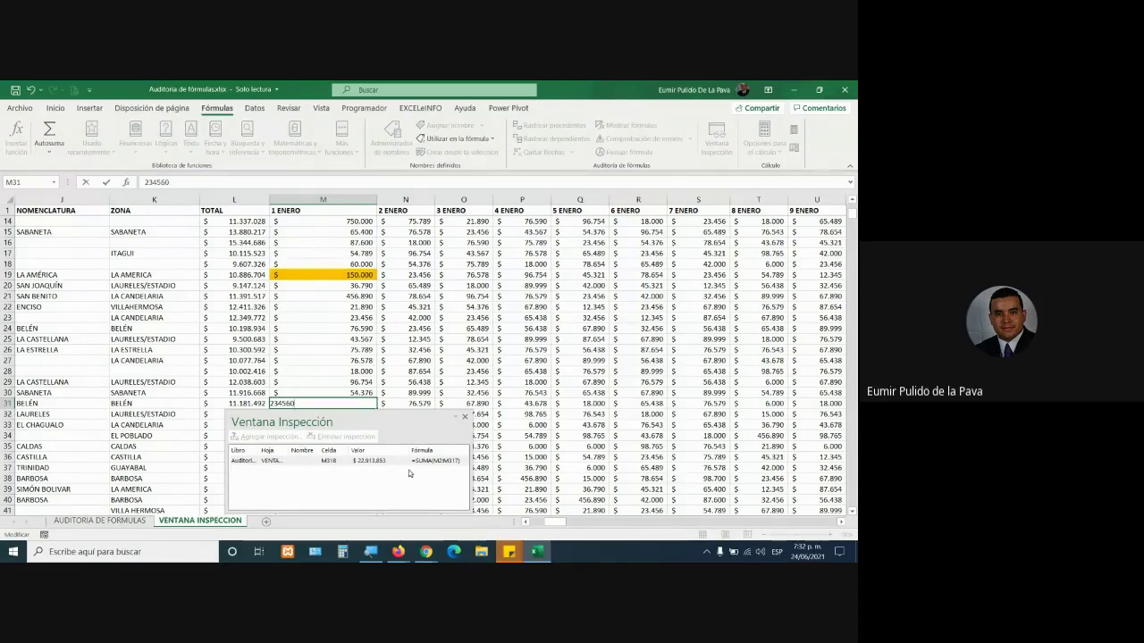
left_click(370, 552)
left_click(391, 509)
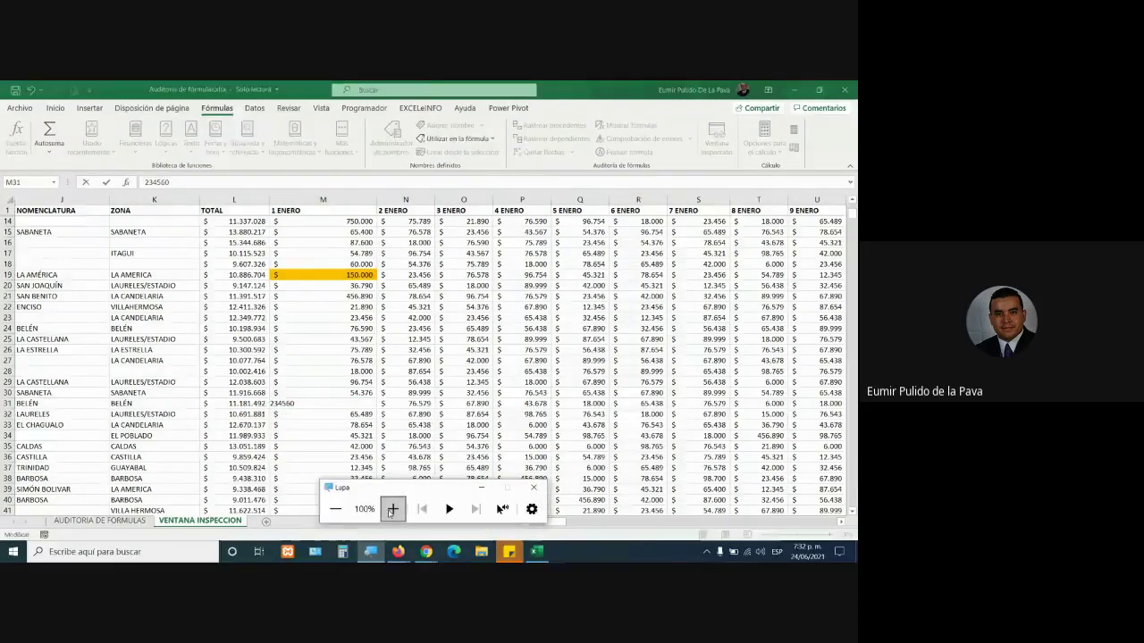
left_click(595, 466)
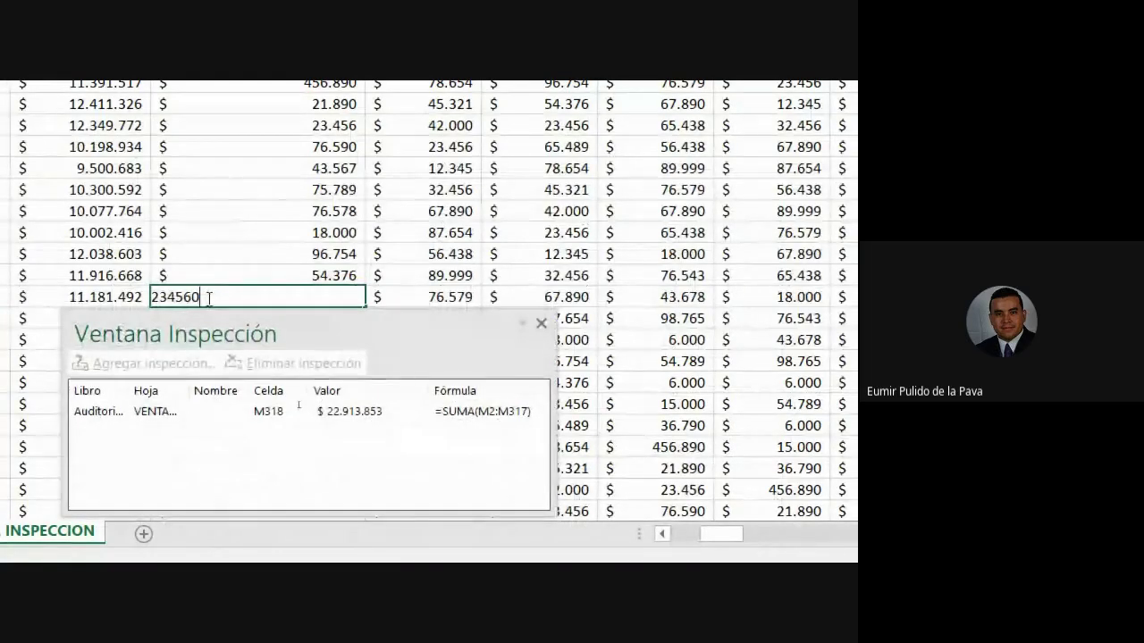
key("Return")
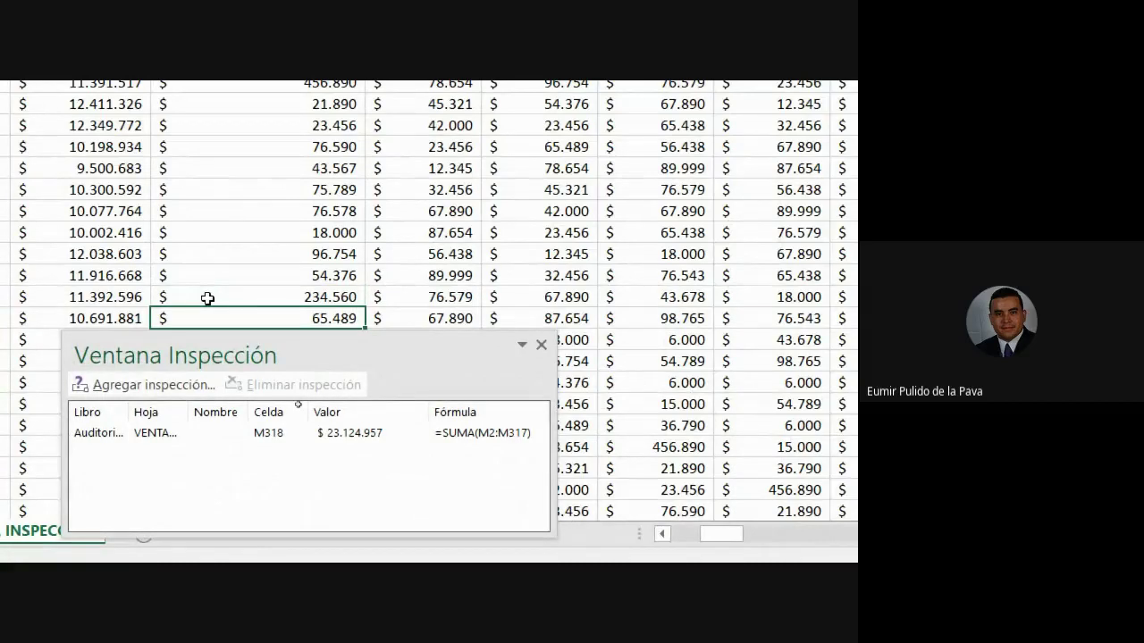
Step: Confirm the watched M318 total now shows 23.124.957, then reset magnification to 100%
left_click(362, 435)
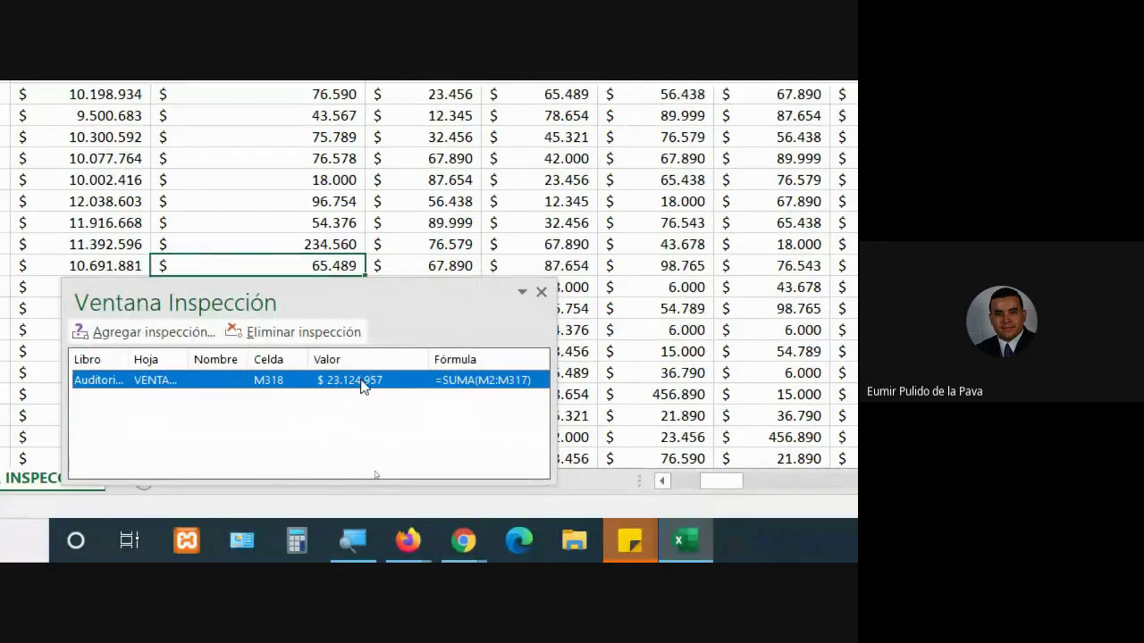
left_click(345, 412)
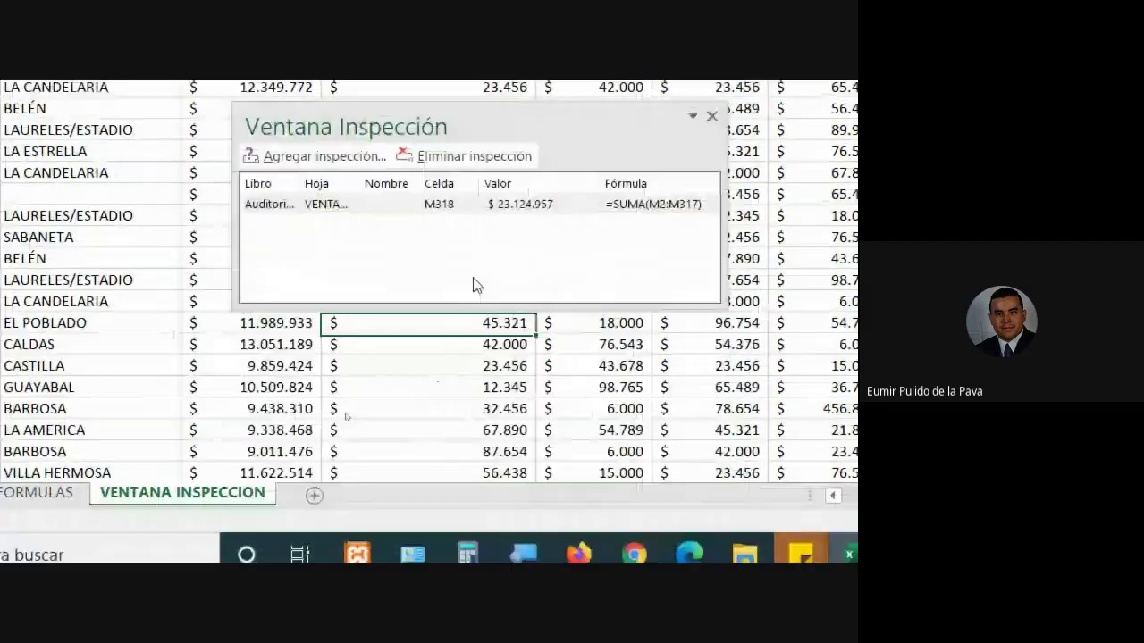
key("Down")
key("Down")
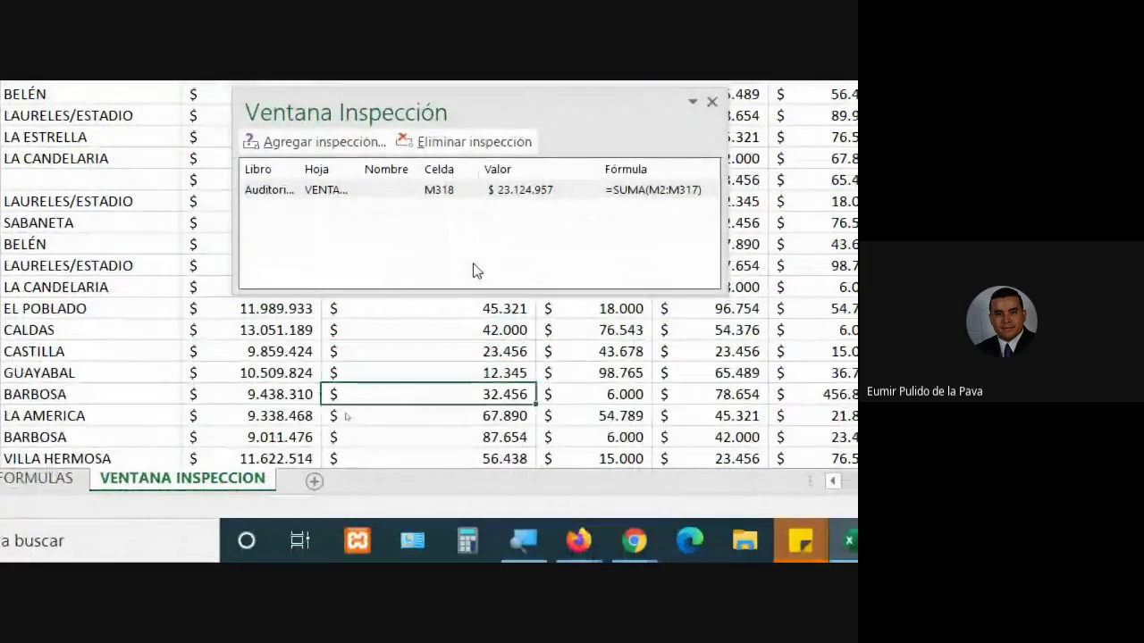
key("Down")
key("Down")
key("Down")
key("Down")
key("Down")
key("Down")
key("Down")
key("Down")
key("Down")
key("Down")
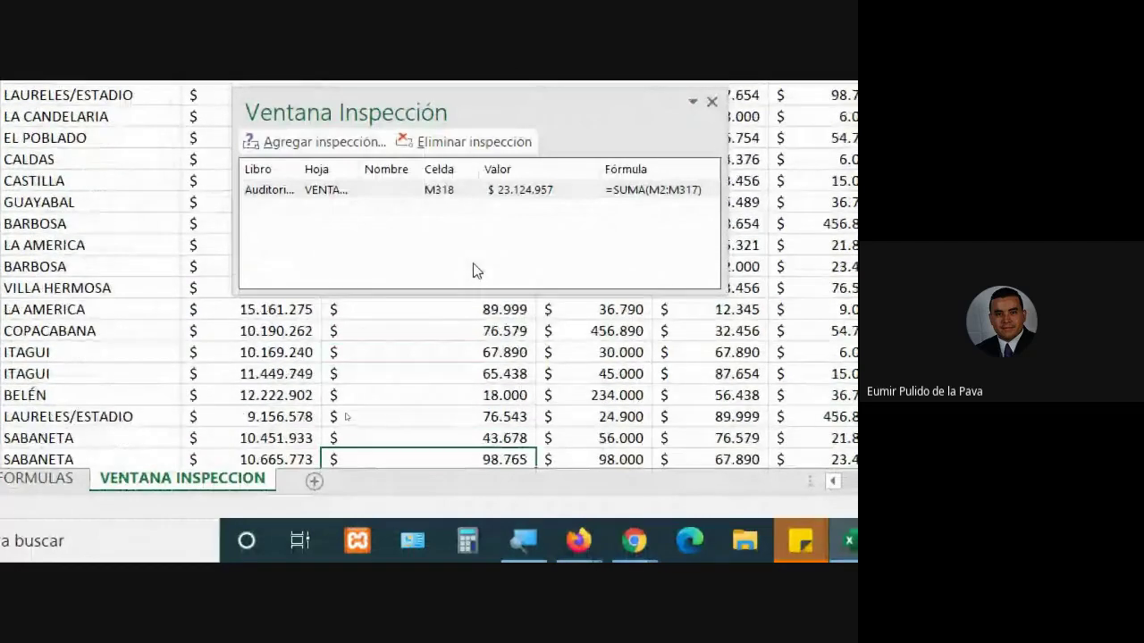
key("Down")
key("Down")
key("Down")
key("Down")
key("Down")
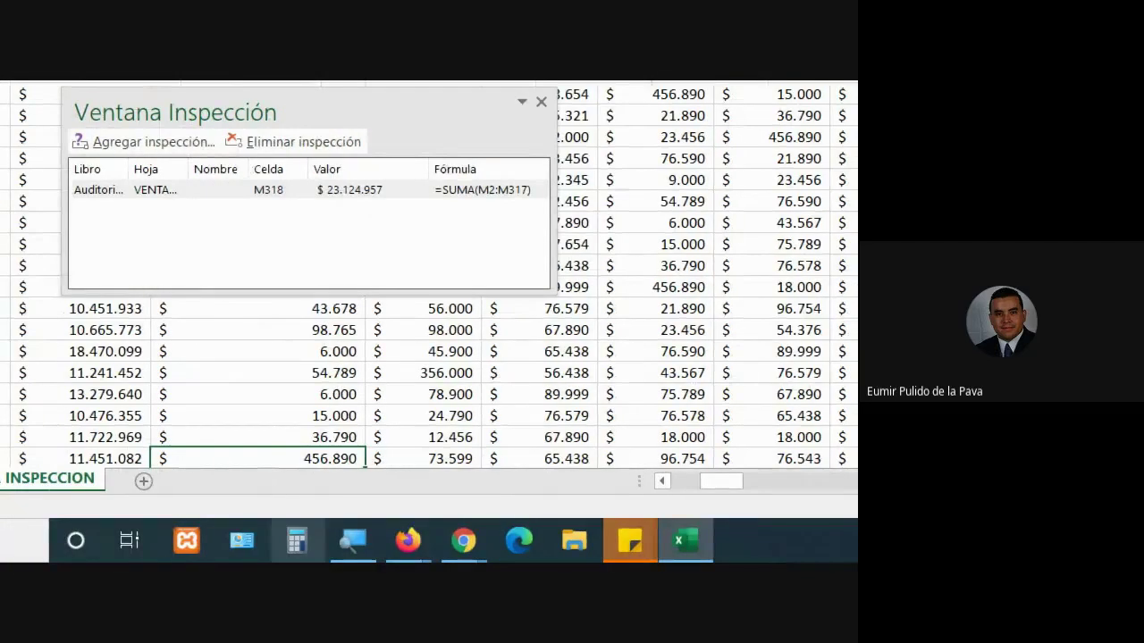
left_click(447, 456)
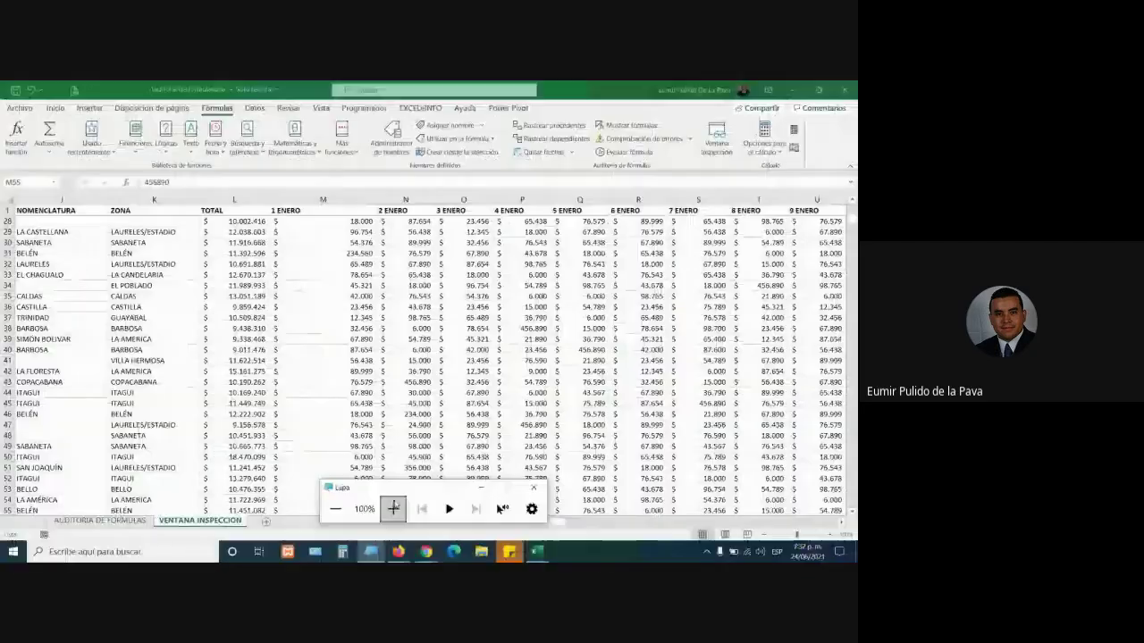
left_click(484, 489)
mouse_move(426, 551)
left_click(357, 473)
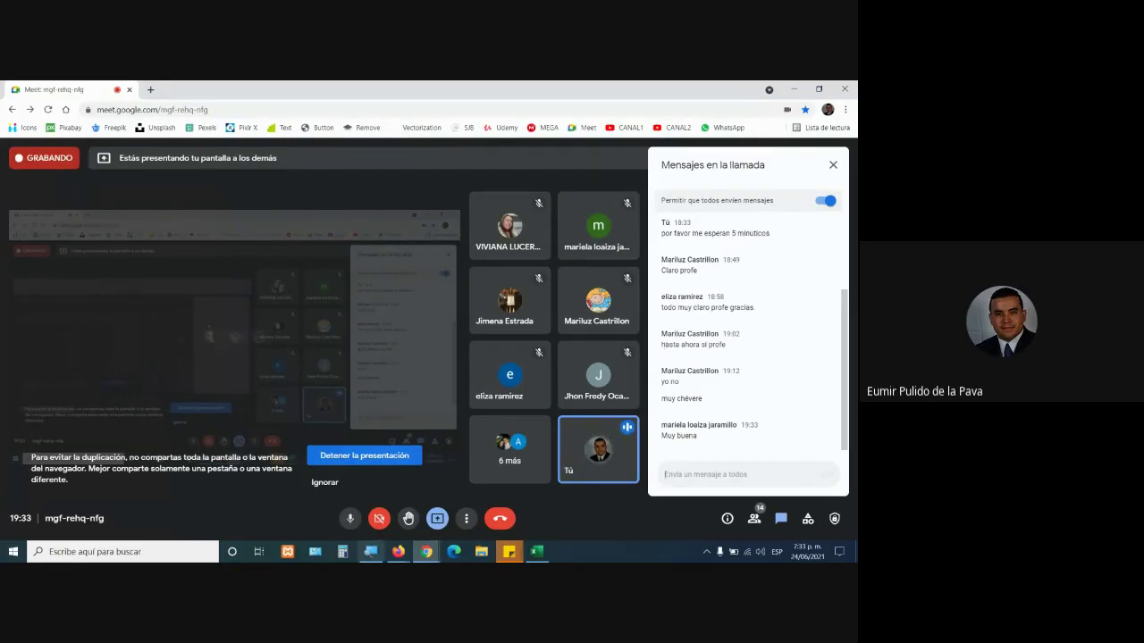
left_click(537, 553)
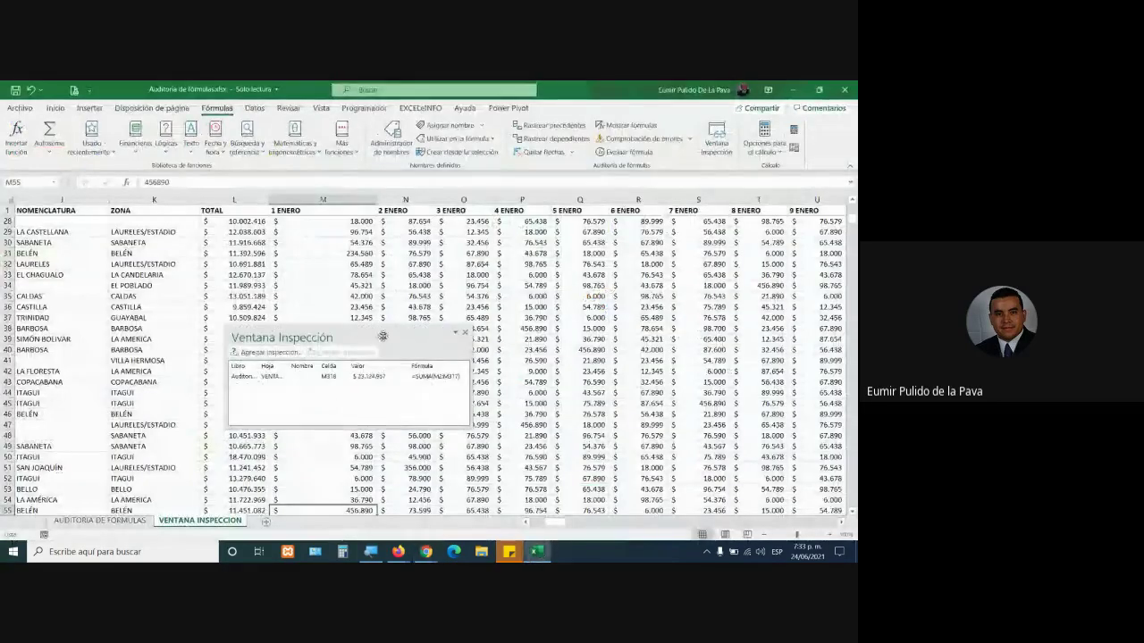
left_click(266, 522)
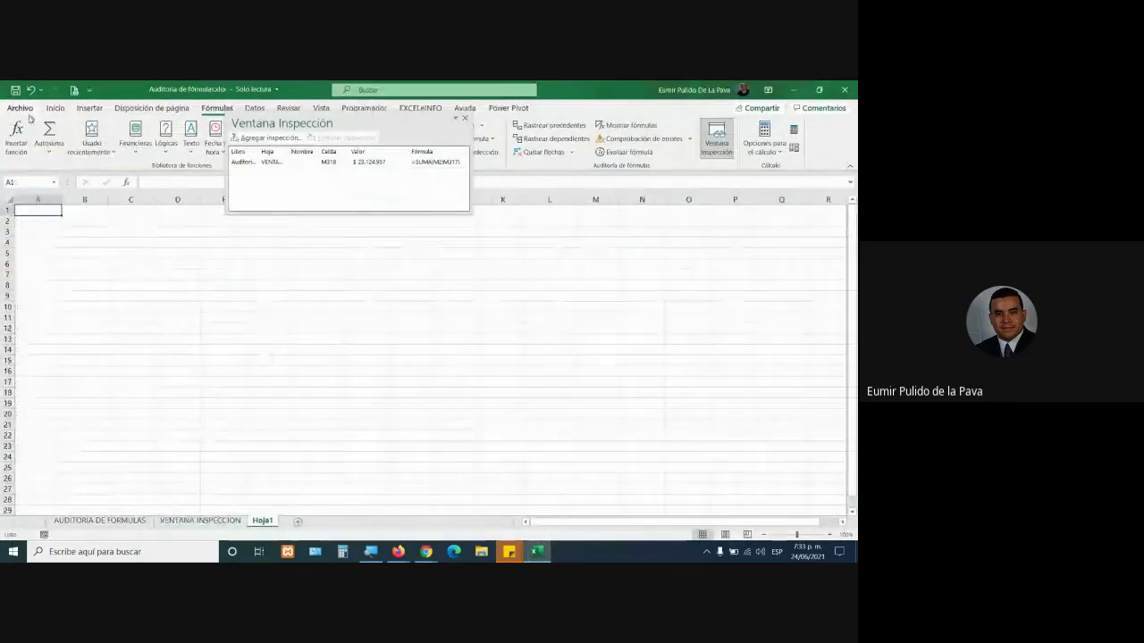
left_click(202, 522)
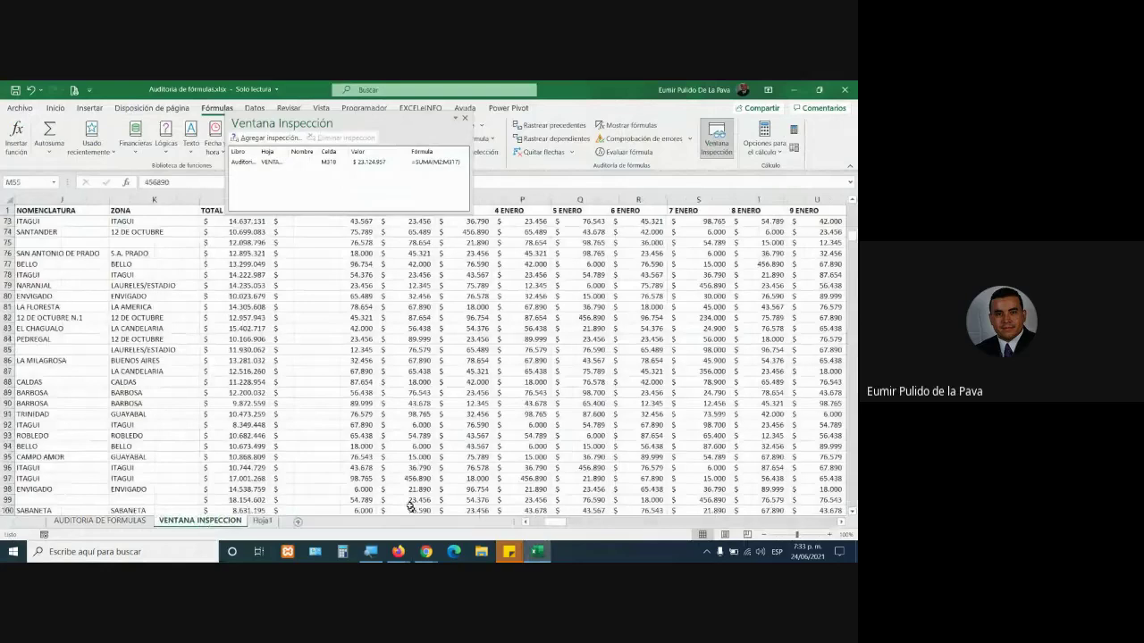
scroll(347, 420, "up", 5)
scroll(346, 420, "up", 6)
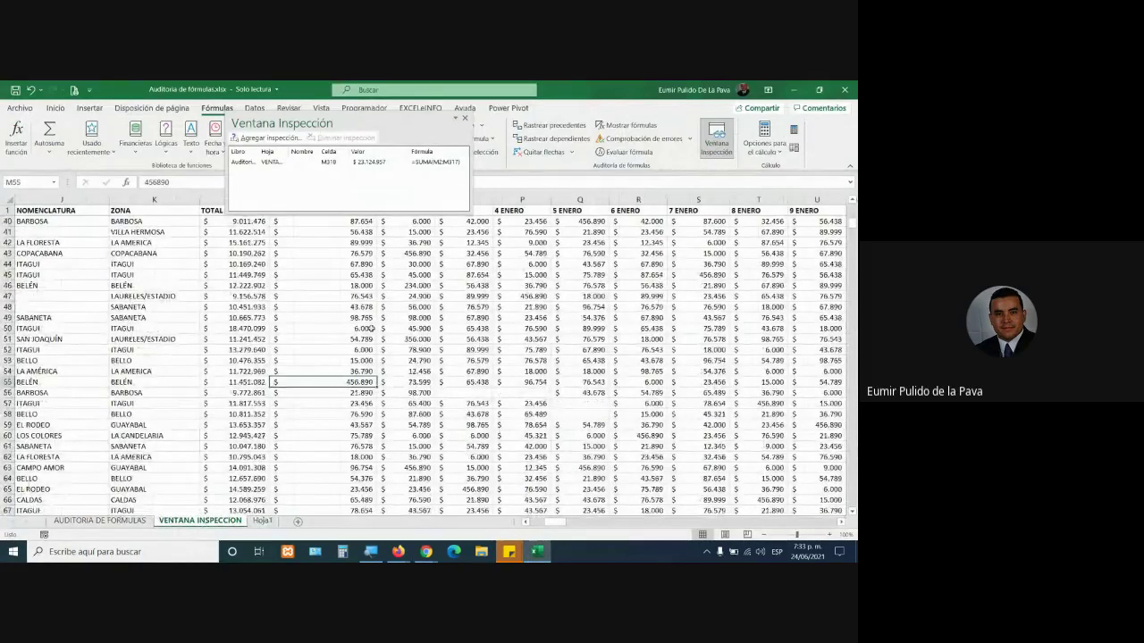
scroll(371, 328, "down", 5)
scroll(371, 328, "down", 6)
double_click(373, 121)
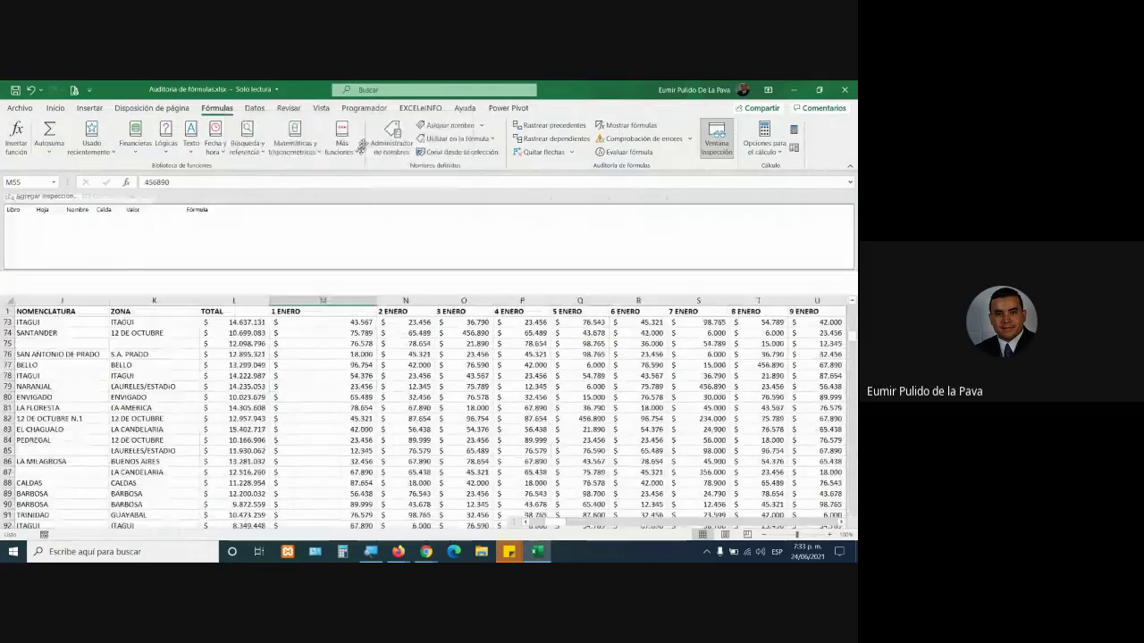
left_click_drag(336, 177, 303, 357)
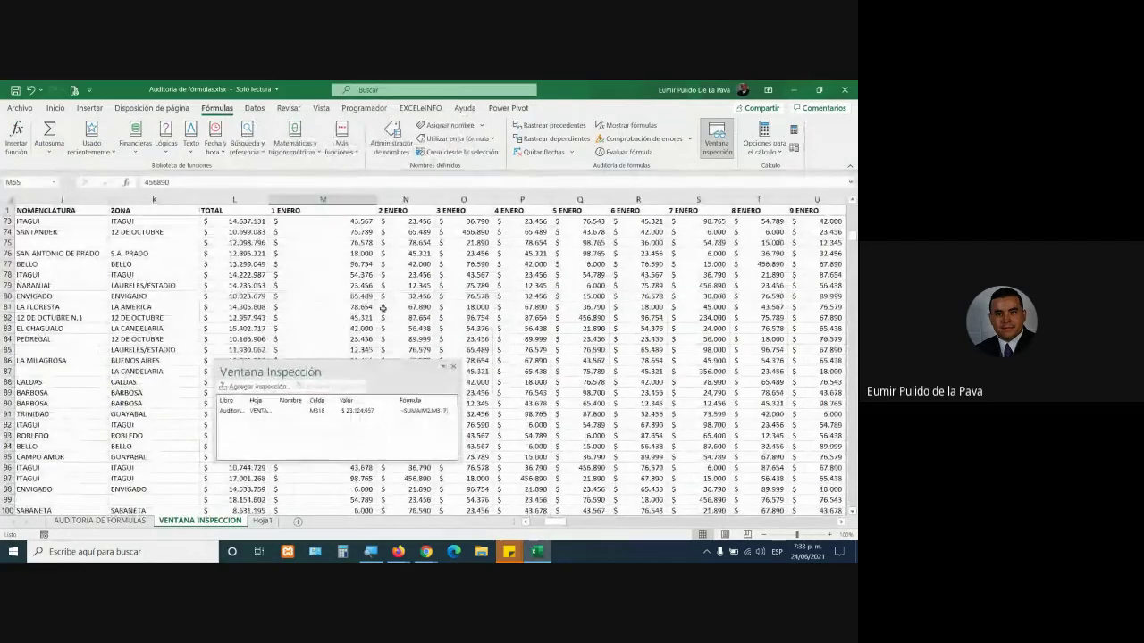
left_click(228, 415)
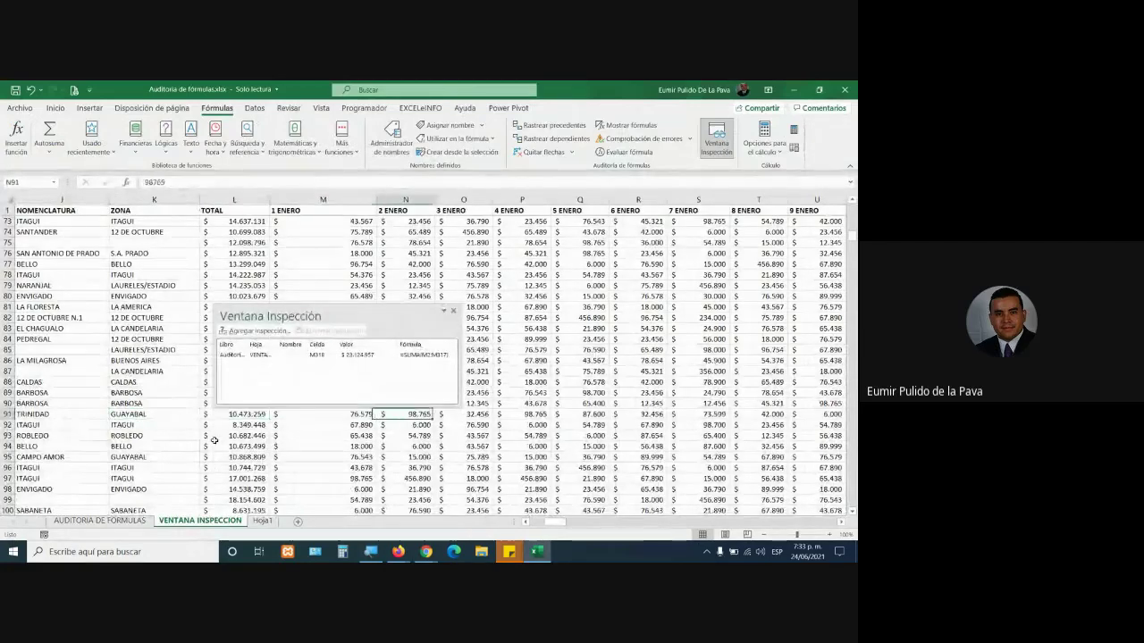
key("Right")
key("Right")
key("Right")
key("Up")
key("Up")
key("Up")
key("Left")
key("Left")
key("Left")
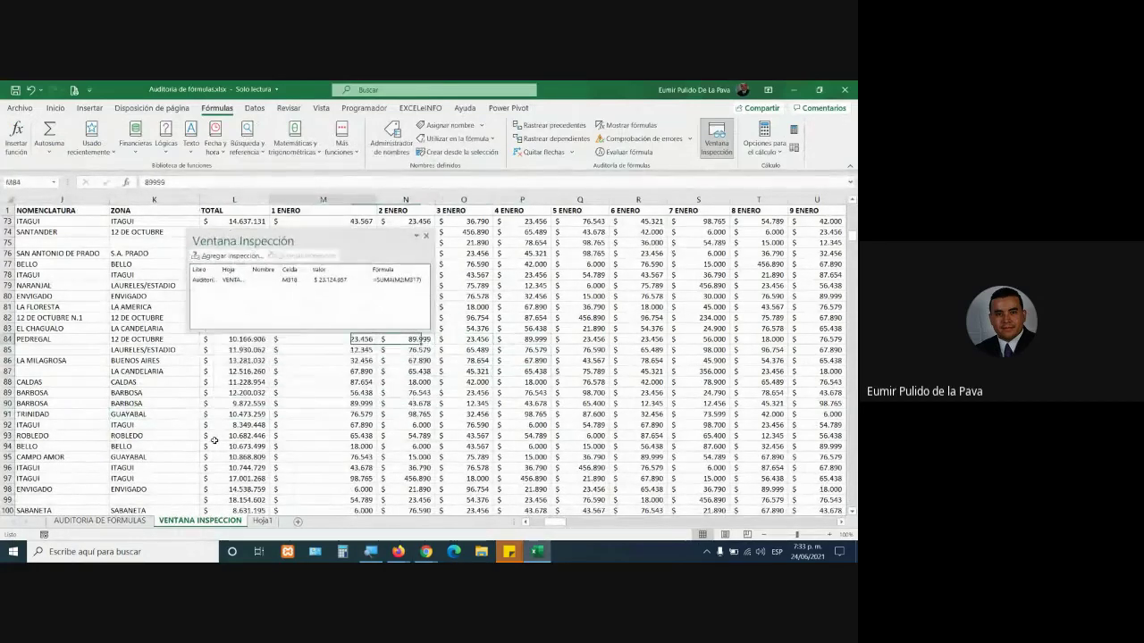
key("Left")
key("Left")
key("Left")
key("Up")
key("Up")
key("Up")
key("Up")
key("Up")
key("Down")
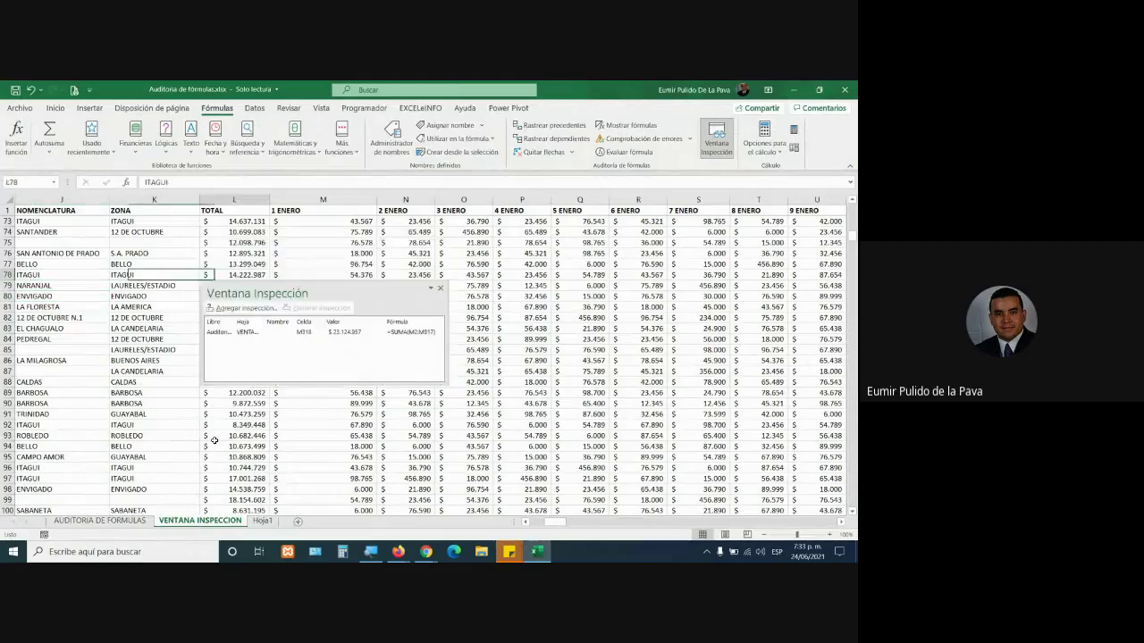
key("Right")
key("Right")
key("Right")
key("Up")
key("Up")
key("Up")
key("Down")
key("Down")
key("Down")
key("Left")
key("Left")
key("Left")
key("Down")
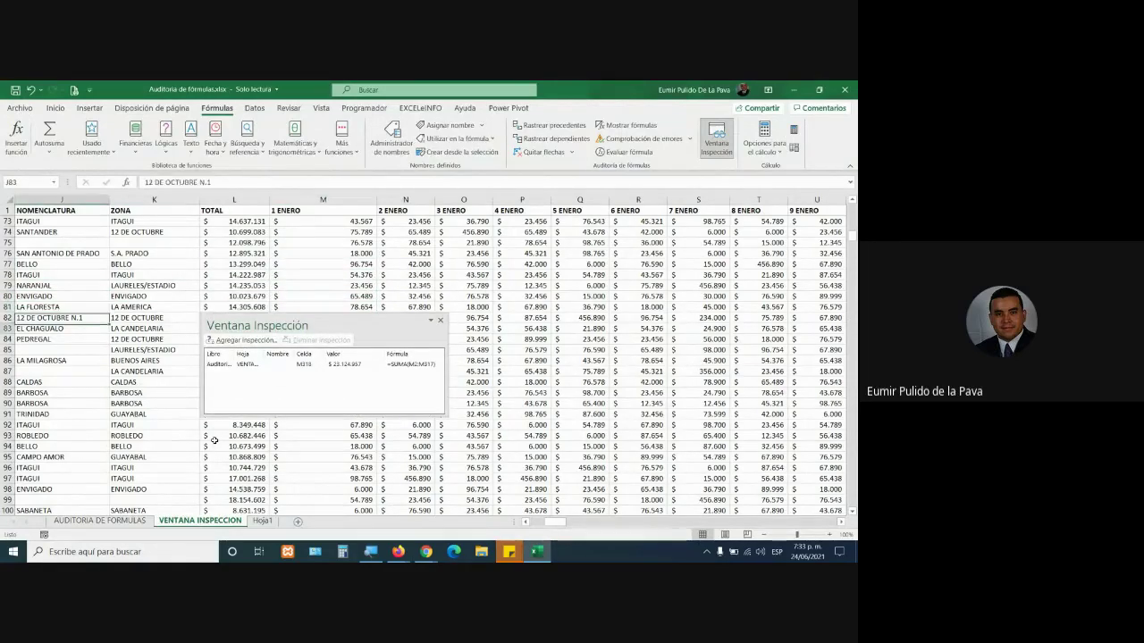
key("Down")
key("Right")
key("Right")
key("Right")
key("Down")
key("Down")
key("Left")
key("Down")
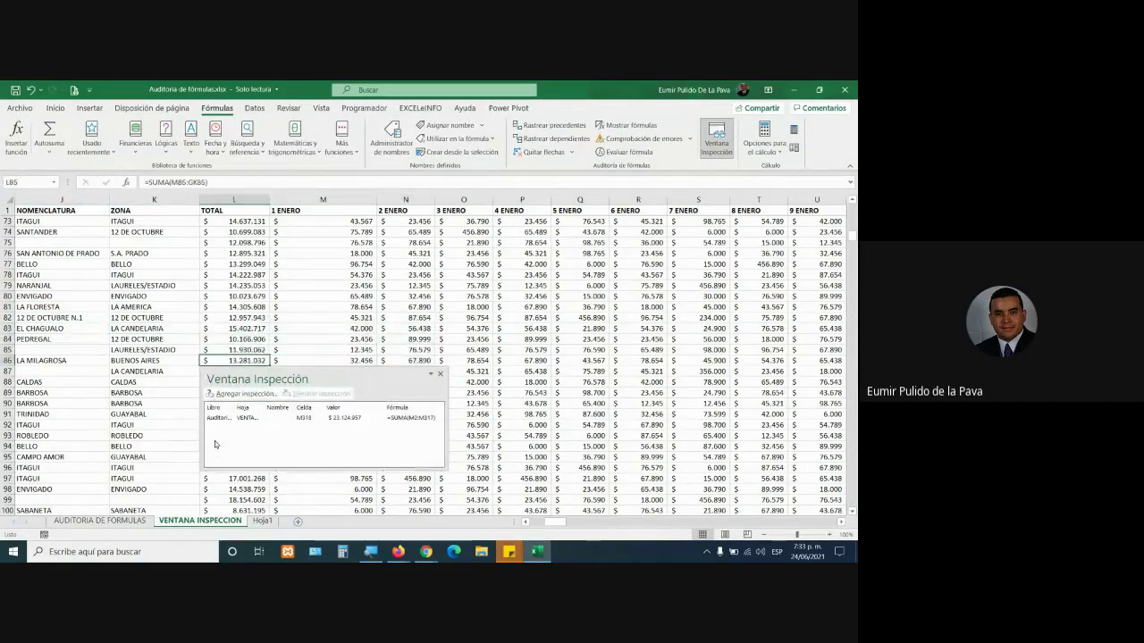
key("Down")
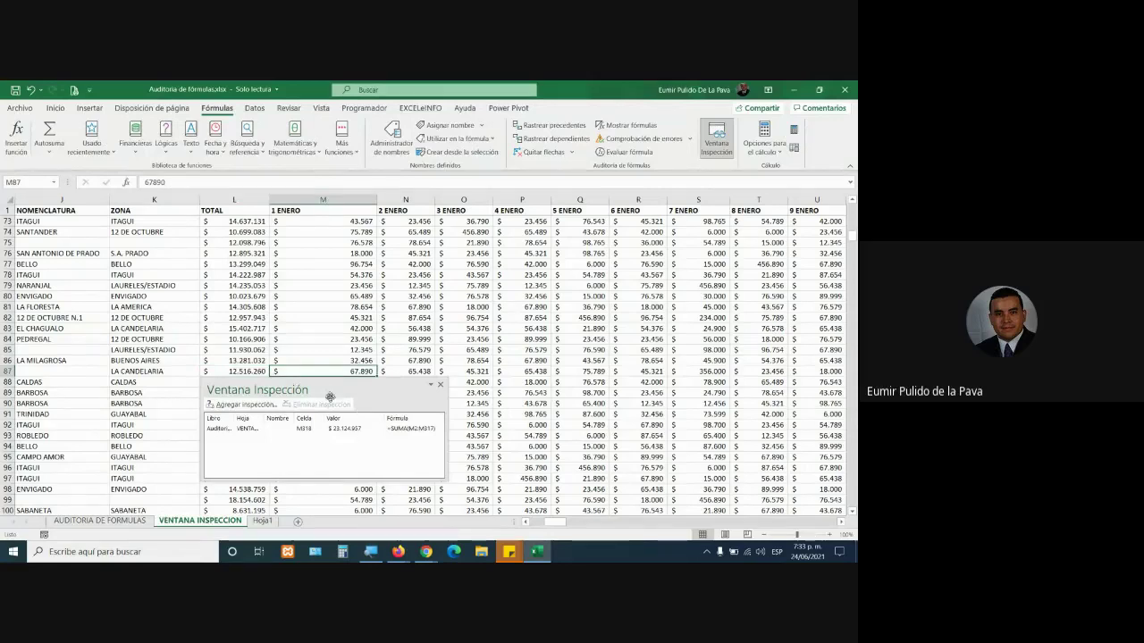
mouse_move(326, 391)
left_mouse_down()
mouse_move(344, 409)
mouse_move(330, 354)
mouse_move(352, 339)
left_mouse_up()
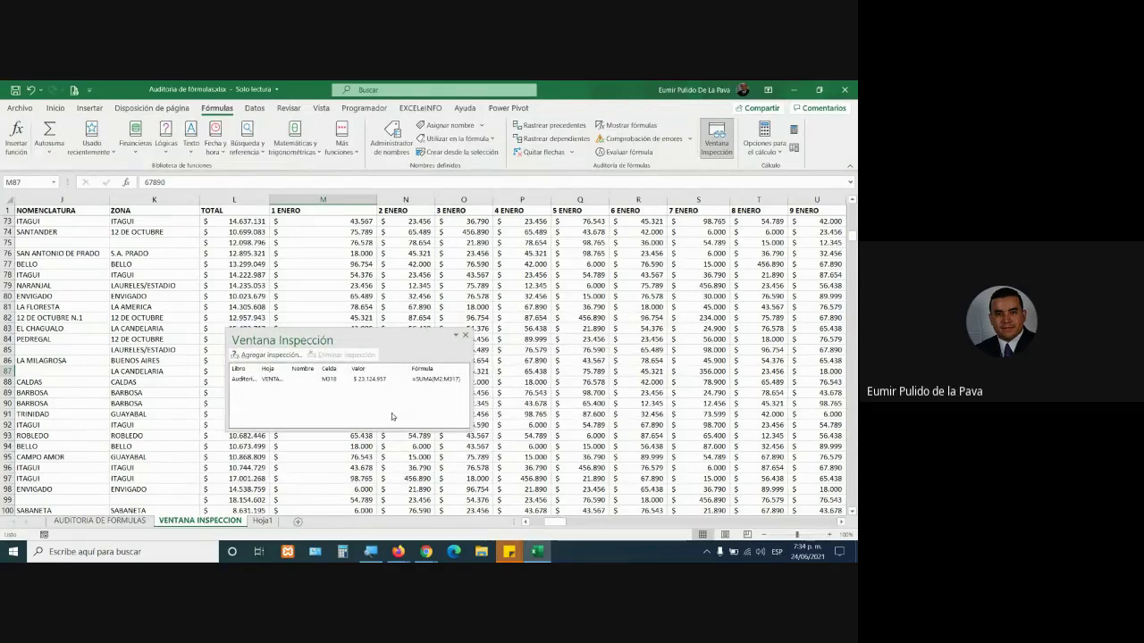
key("Return")
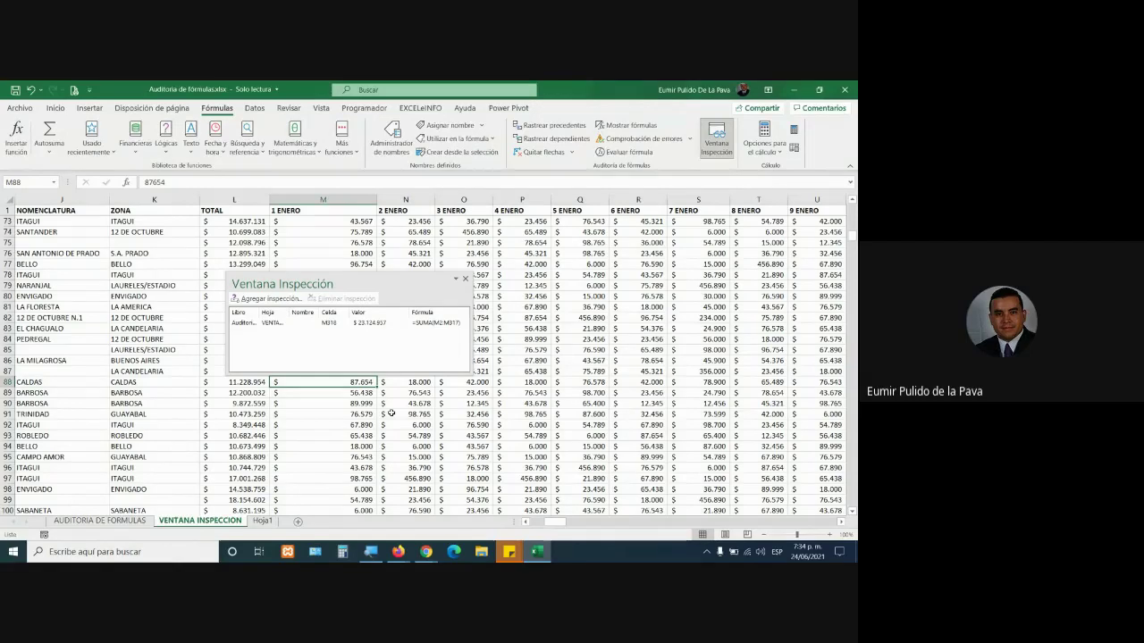
key("Down")
key("Down")
key("Up")
key("Up")
key("Up")
key("Up")
key("Up")
key("Up")
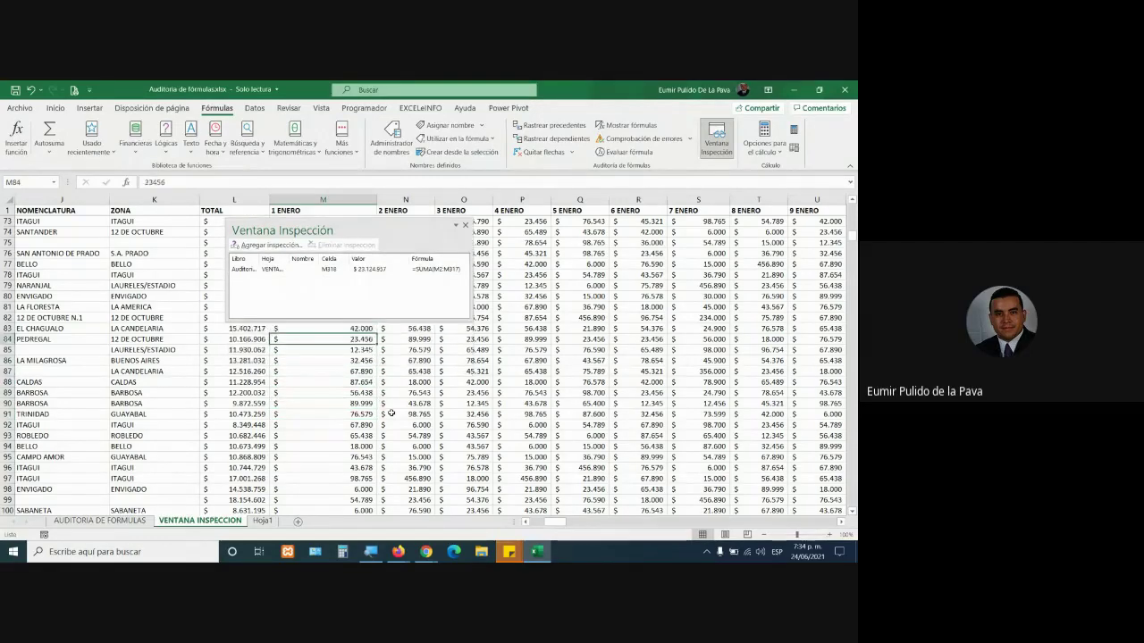
key("Up")
key("Up")
key("Up")
key("Up")
key("Up")
key("Up")
key("Up")
key("Up")
key("Up")
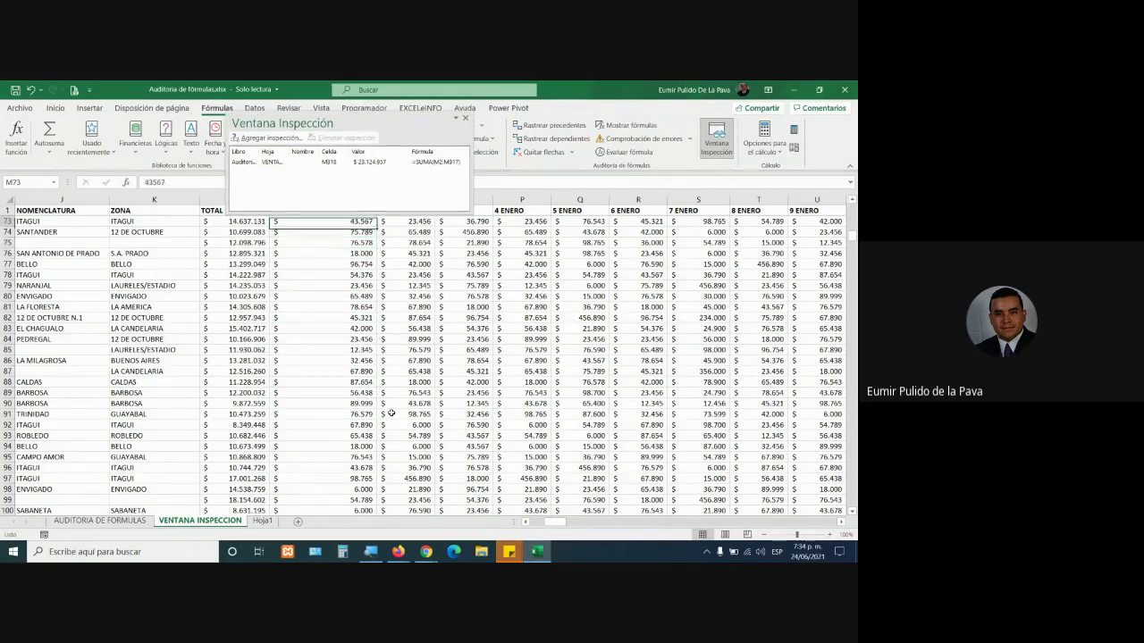
key("Up")
key("Up")
key("Up")
key("Down")
key("Down")
key("Down")
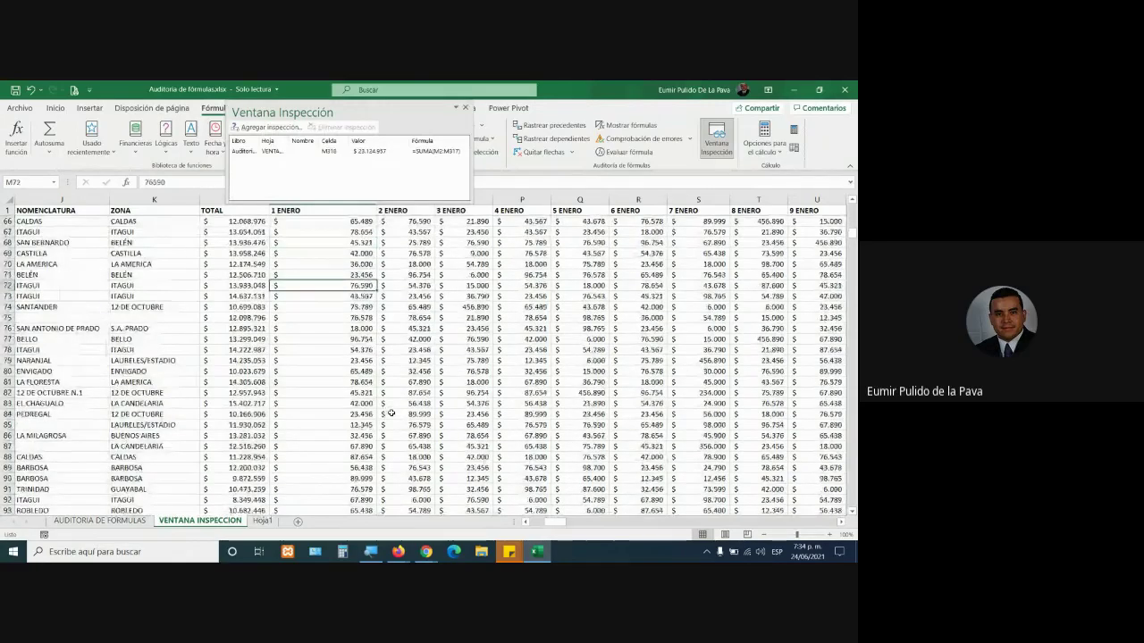
key("Down")
key("Down")
key("Down")
key("Down")
key("Down")
key("Down")
key("Down")
key("Down")
key("Down")
key("Down")
key("Down")
key("Down")
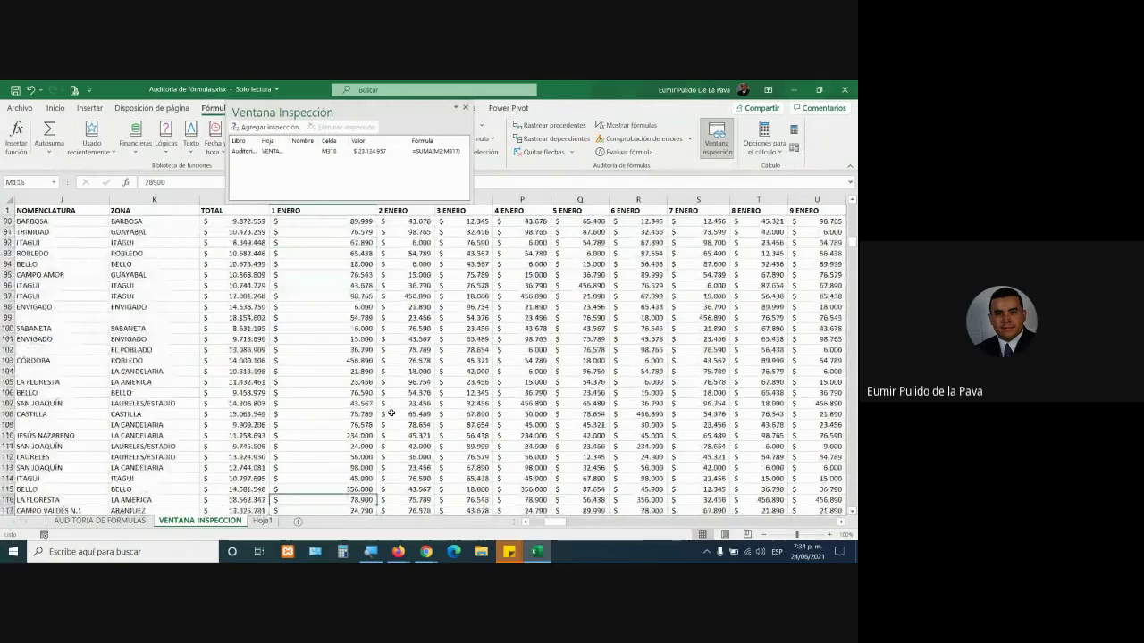
key("Up")
key("Up")
key("Up")
key("Up")
key("Up")
key("Up")
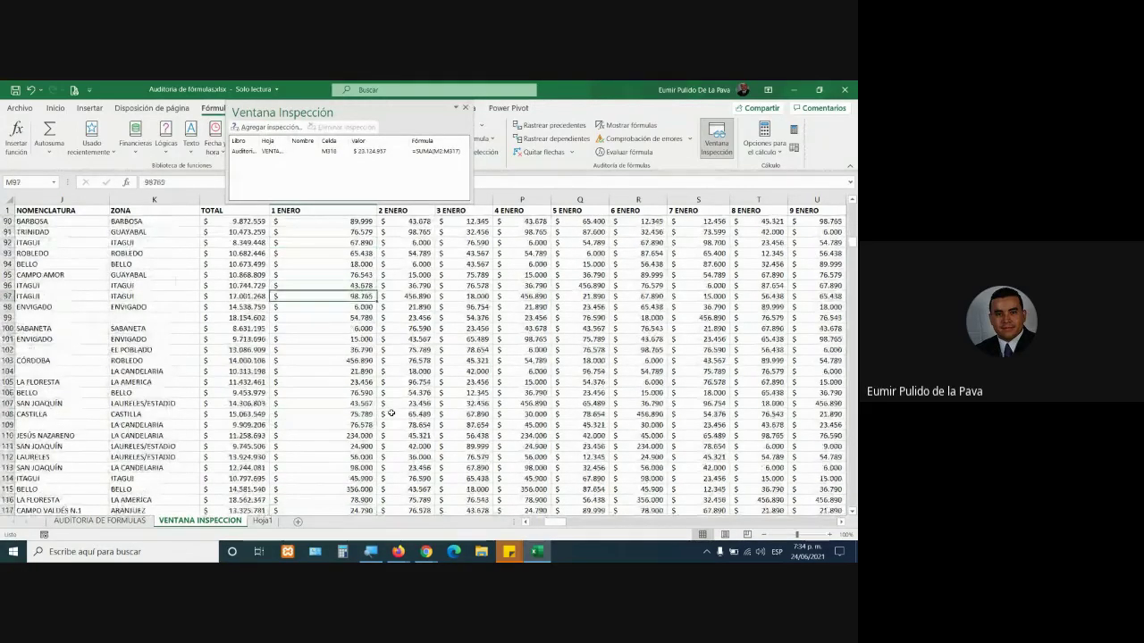
double_click(369, 112)
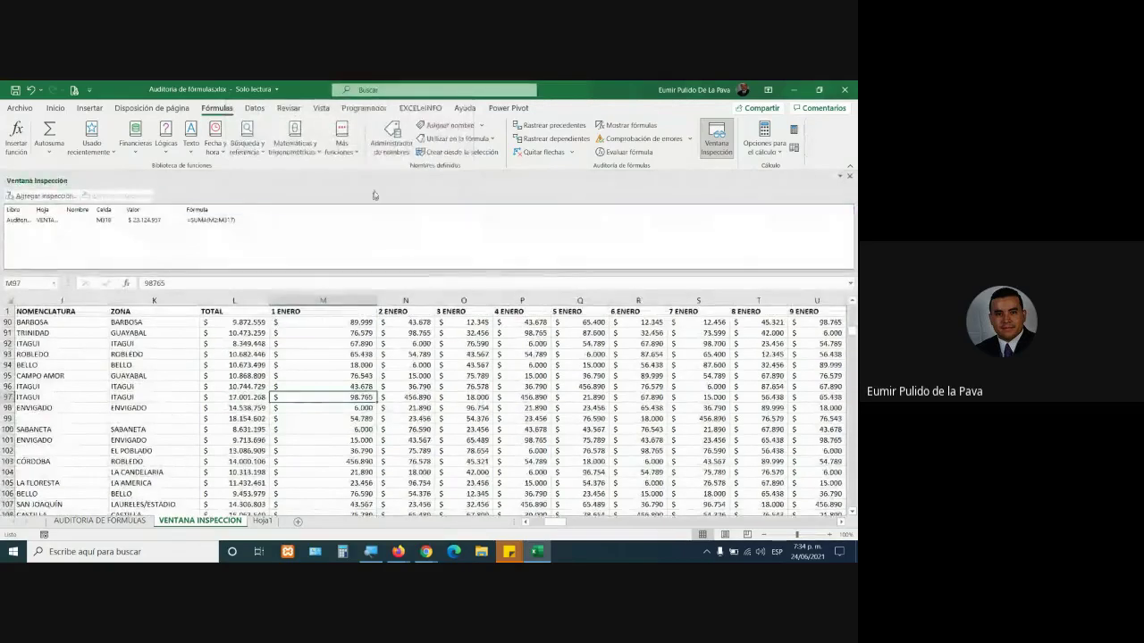
left_click_drag(378, 182, 381, 320)
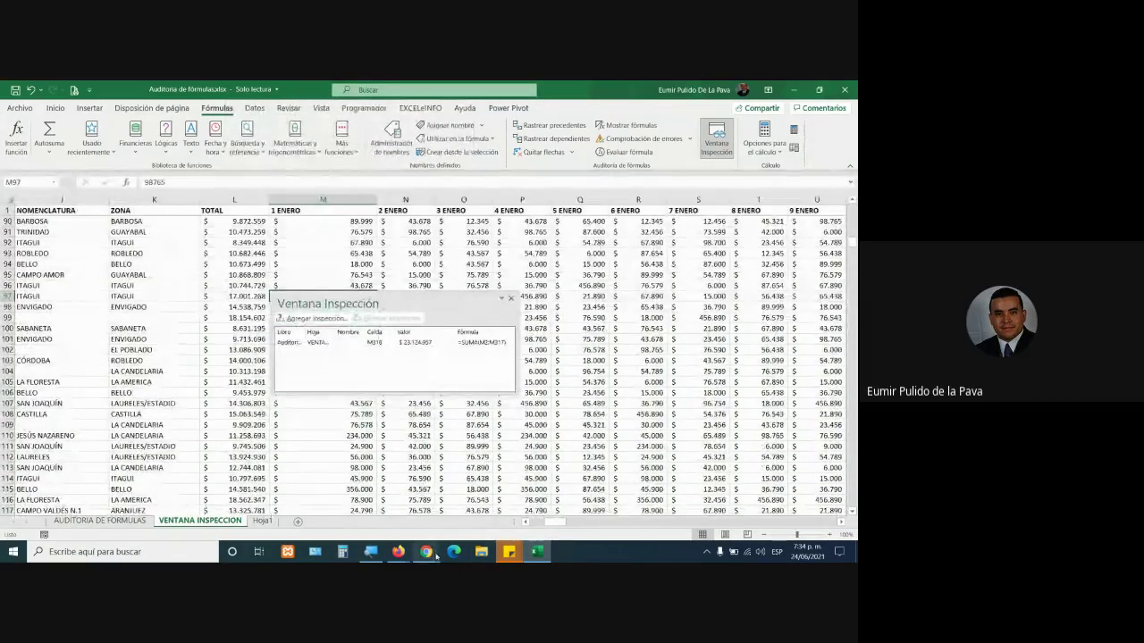
Step: Glance at the Google Meet call, then return to the course PDF guide in Firefox
mouse_move(426, 552)
left_click(483, 473)
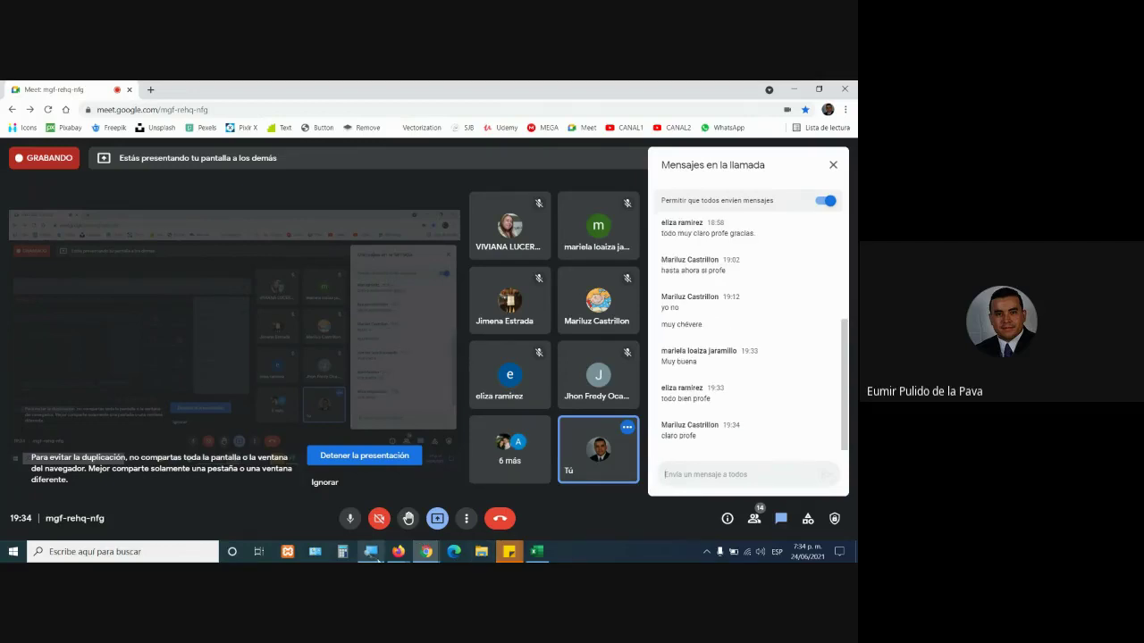
mouse_move(397, 551)
left_click(460, 505)
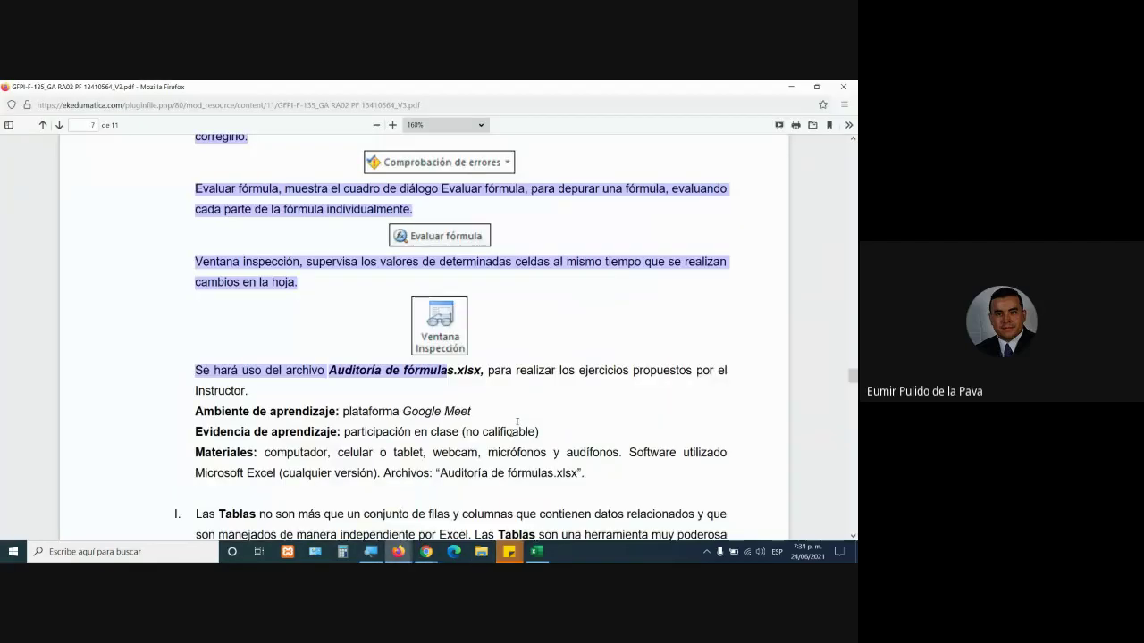
Step: Highlight the opening sentence of the PDF's Tablas section, then clear it
scroll(516, 422, "down", 5)
scroll(195, 356, "up", 3)
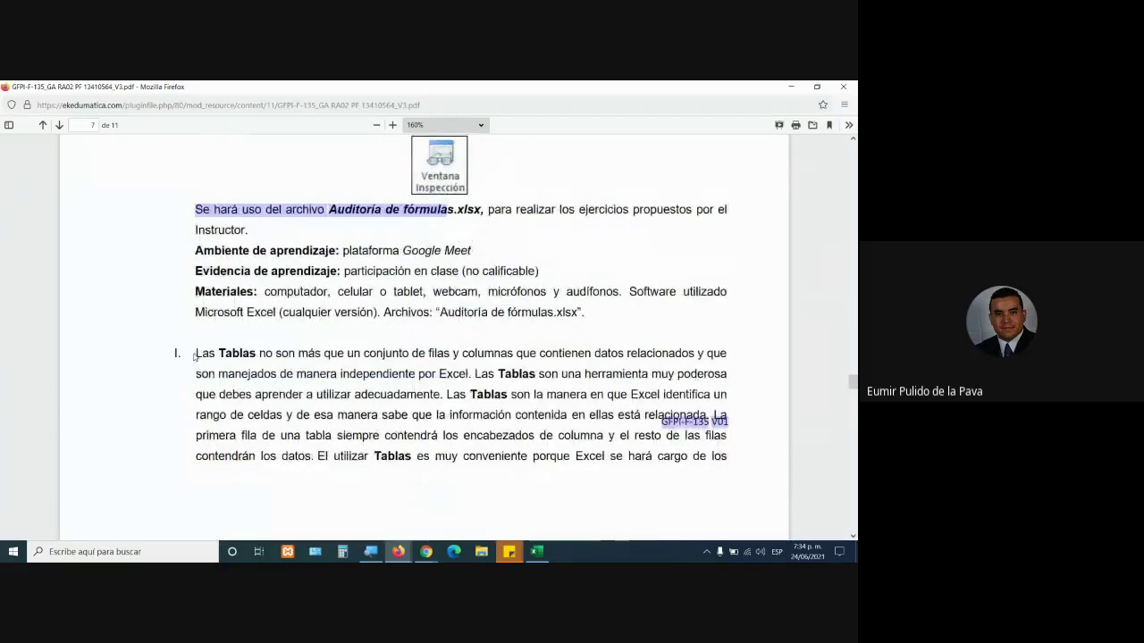
left_click_drag(195, 355, 566, 369)
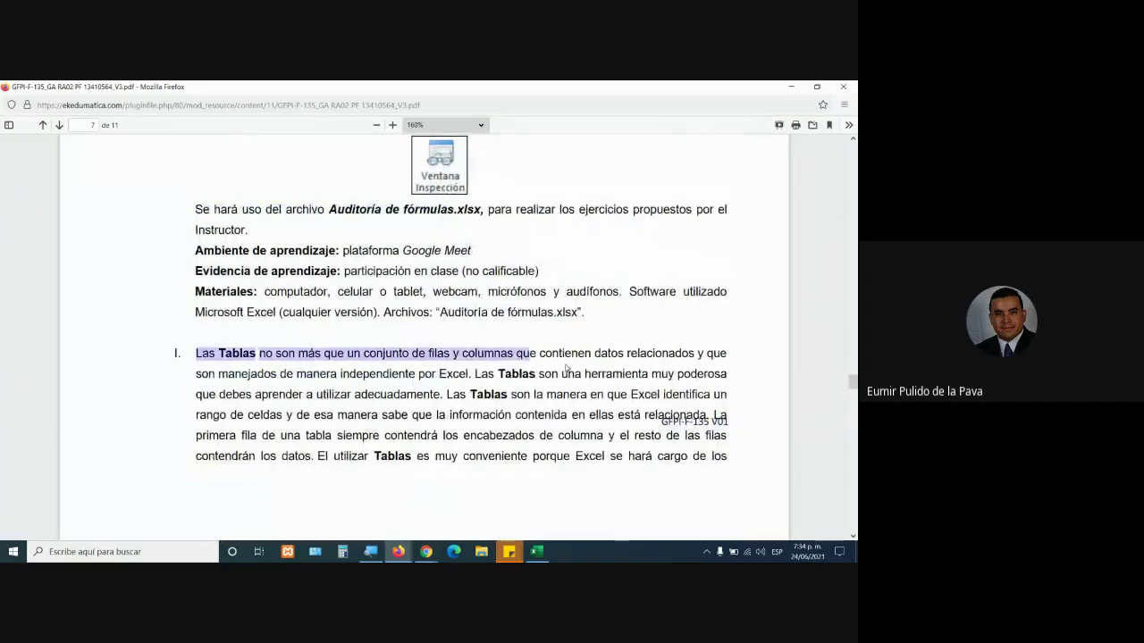
scroll(566, 368, "up", 2)
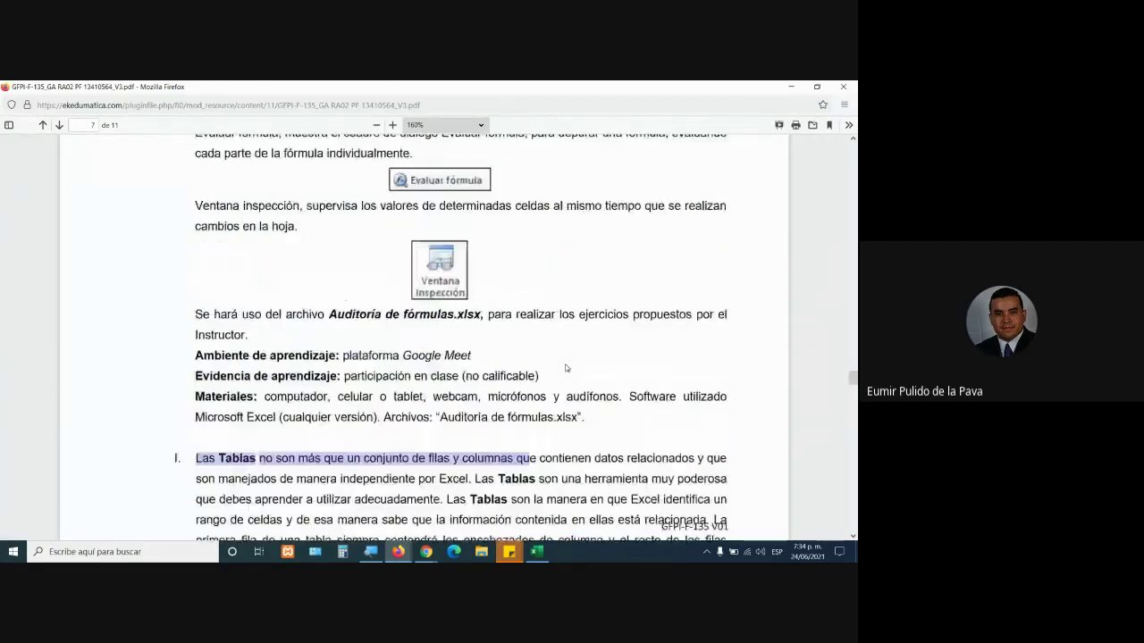
scroll(555, 368, "down", 2)
scroll(359, 414, "down", 2)
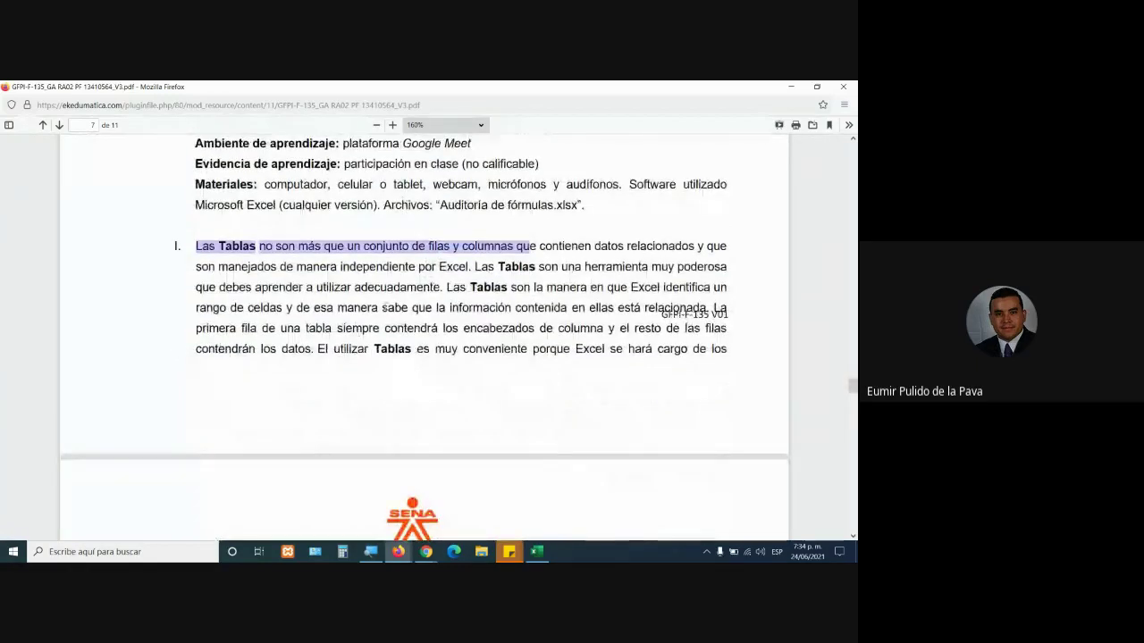
left_click(315, 266)
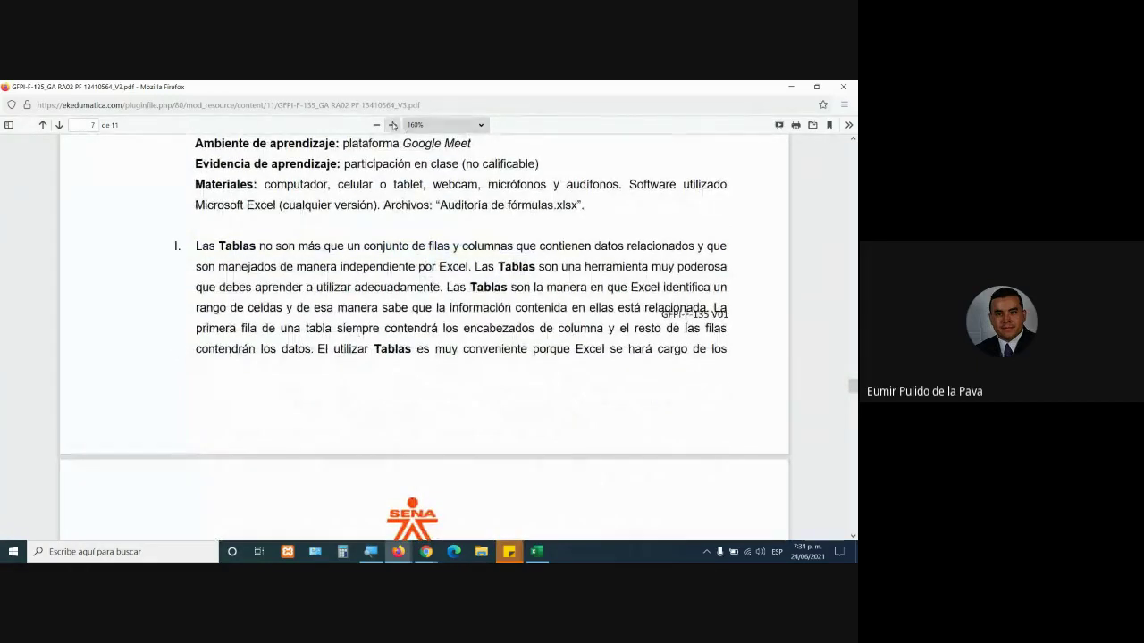
Step: Zoom the PDF to 180% and highlight the Tablas definition and file name Tablas.xlsx
left_click(393, 125)
mouse_move(193, 261)
left_mouse_down()
mouse_move(731, 261)
mouse_move(386, 284)
mouse_move(747, 284)
left_mouse_up()
mouse_move(301, 301)
left_mouse_down()
mouse_move(233, 307)
mouse_move(446, 307)
left_mouse_up()
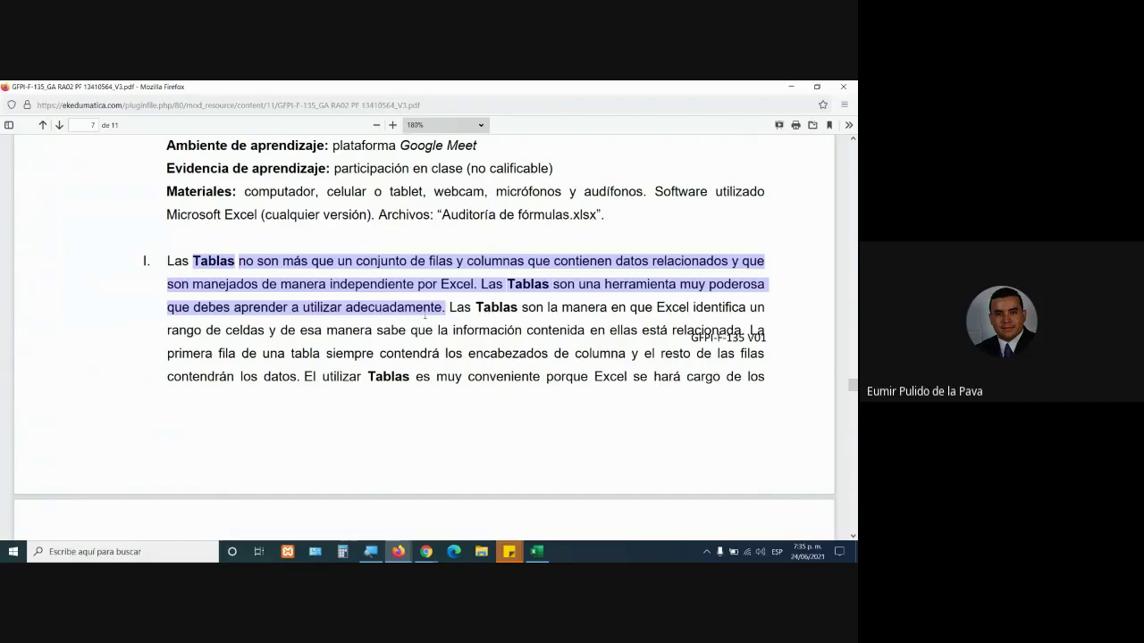
mouse_move(456, 307)
left_mouse_down()
mouse_move(689, 310)
mouse_move(175, 330)
left_mouse_up()
left_click(260, 331)
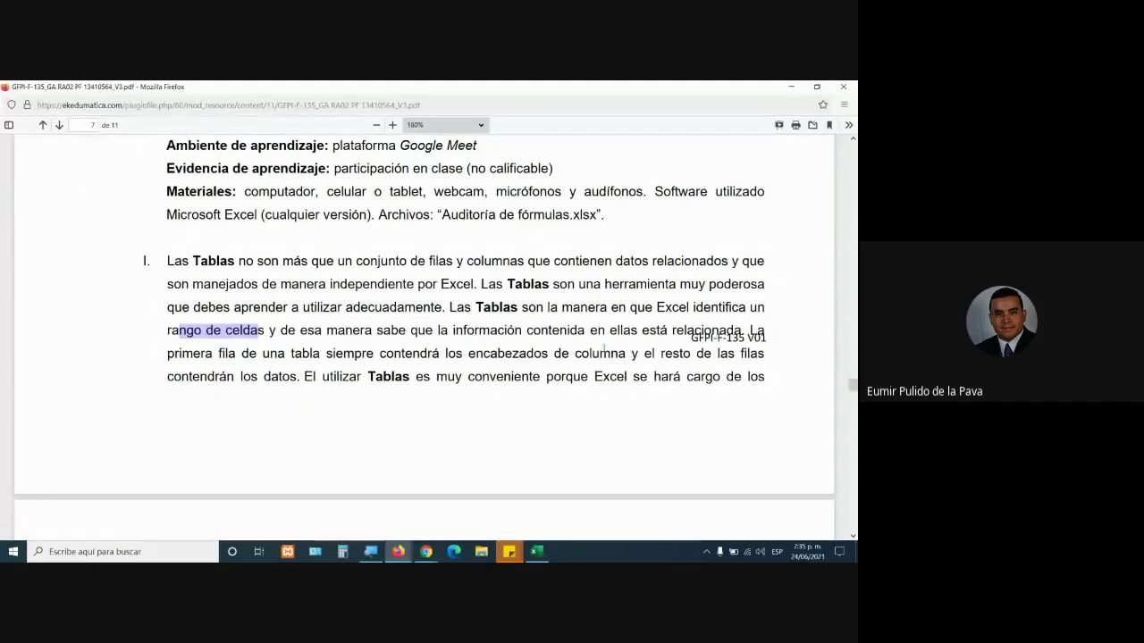
scroll(605, 350, "down", 5)
scroll(447, 295, "down", 5)
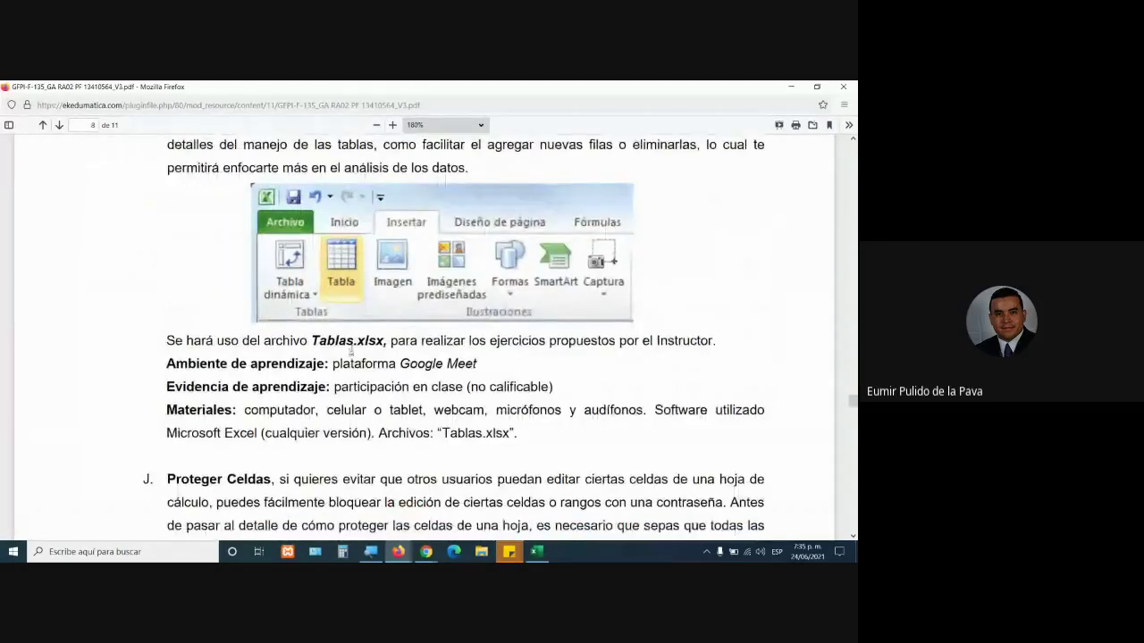
left_click_drag(314, 341, 383, 340)
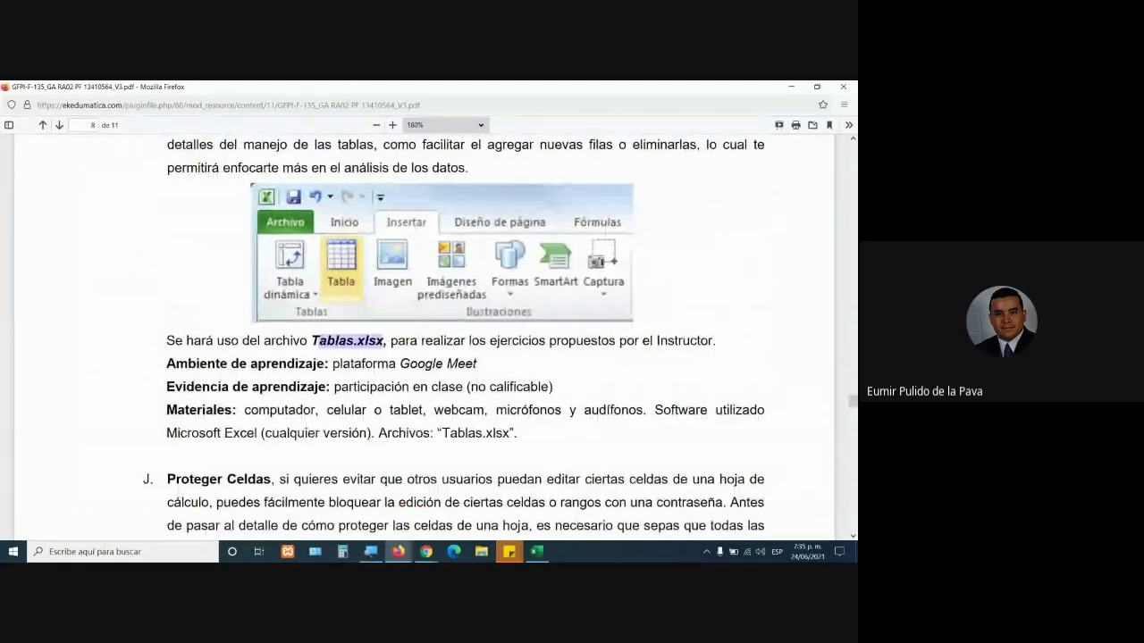
Step: Close the Excel workbook without saving and go to the Moodle course file list
left_click(536, 551)
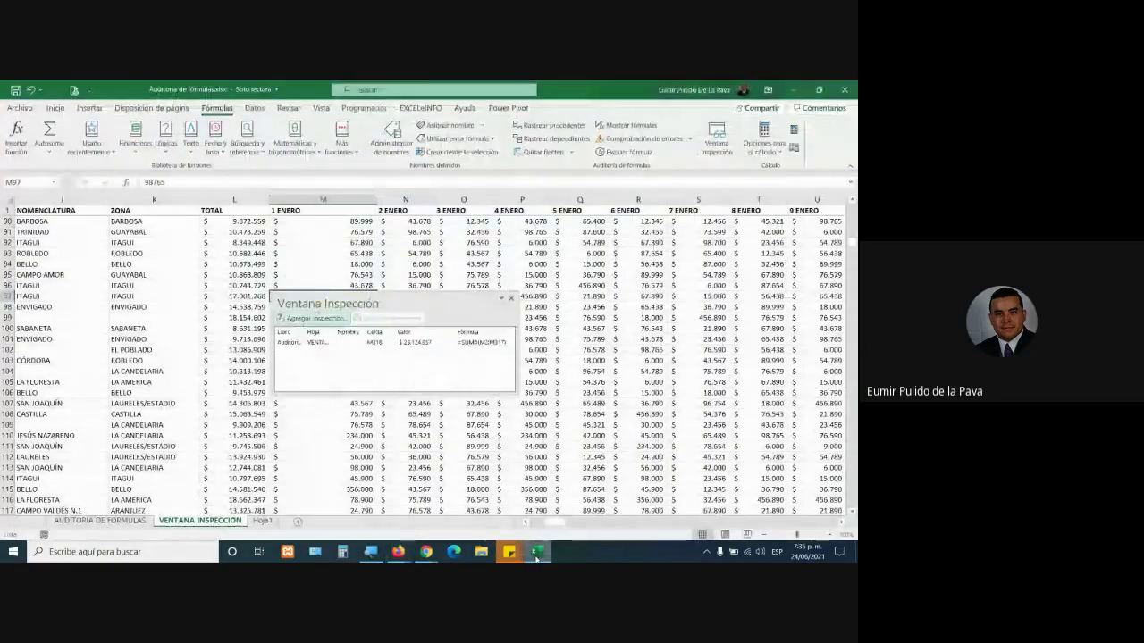
left_click(428, 340)
mouse_move(397, 552)
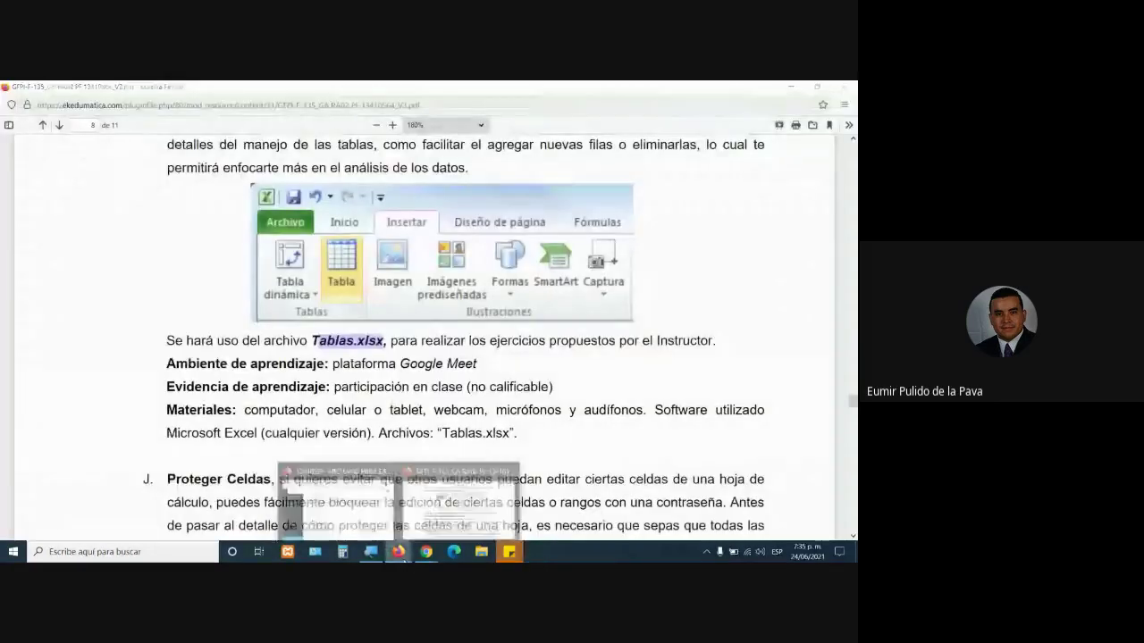
left_click(382, 506)
scroll(302, 355, "down", 5)
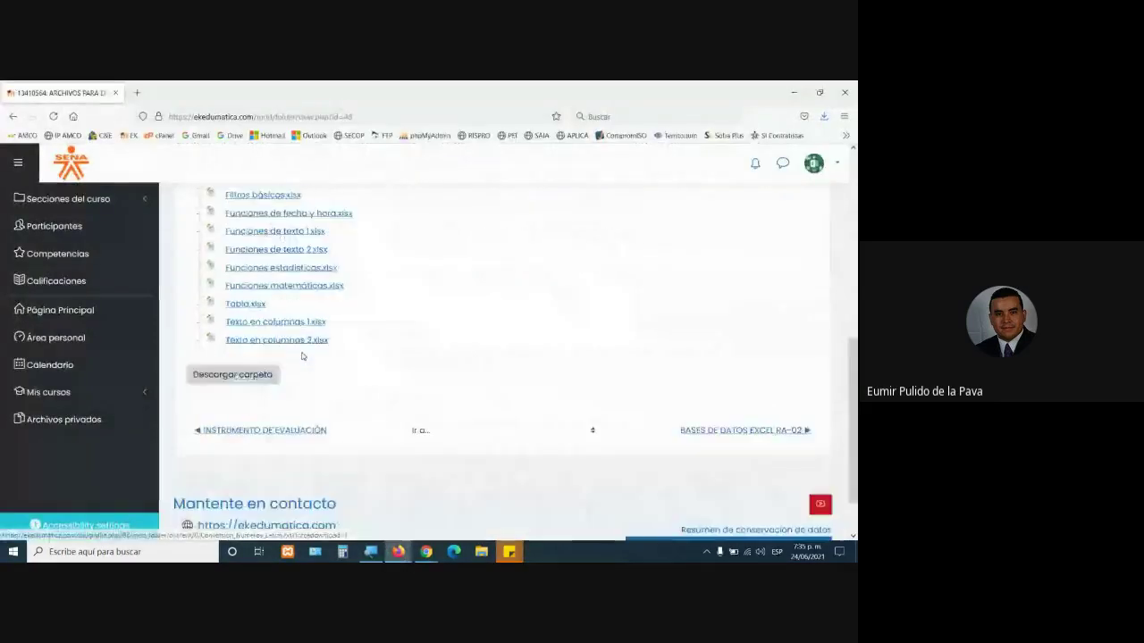
Step: Download Tabla.xlsx from the course folder and open it with Excel
left_click(243, 305)
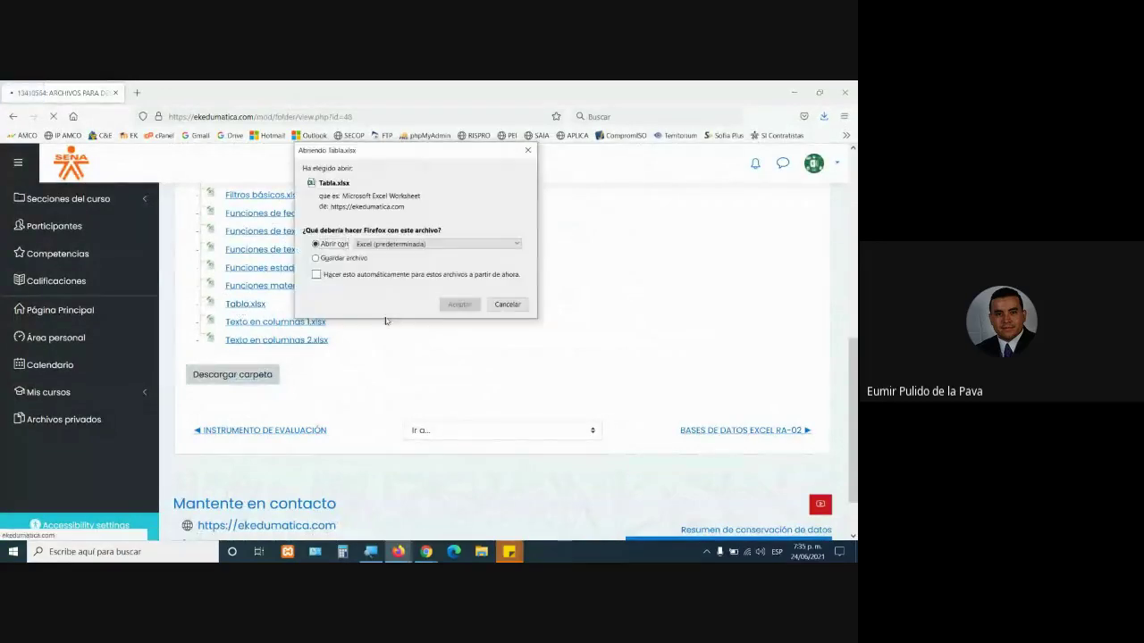
left_click(459, 304)
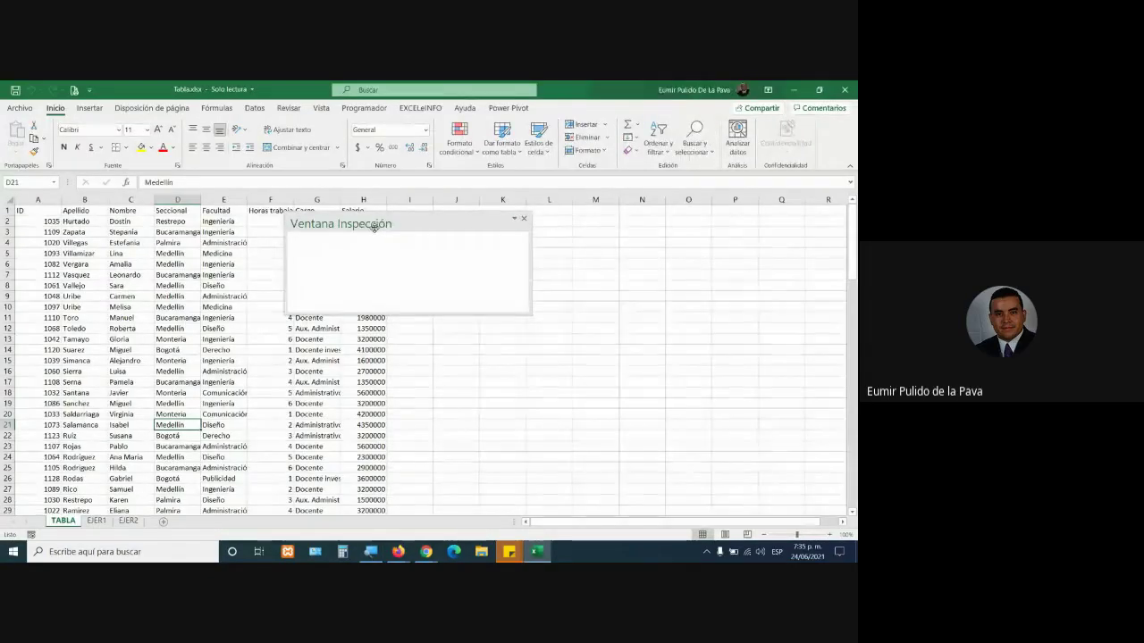
Step: Close the Ventana Inspección watch window from the Fórmulas tab
left_click(249, 108)
left_click(217, 109)
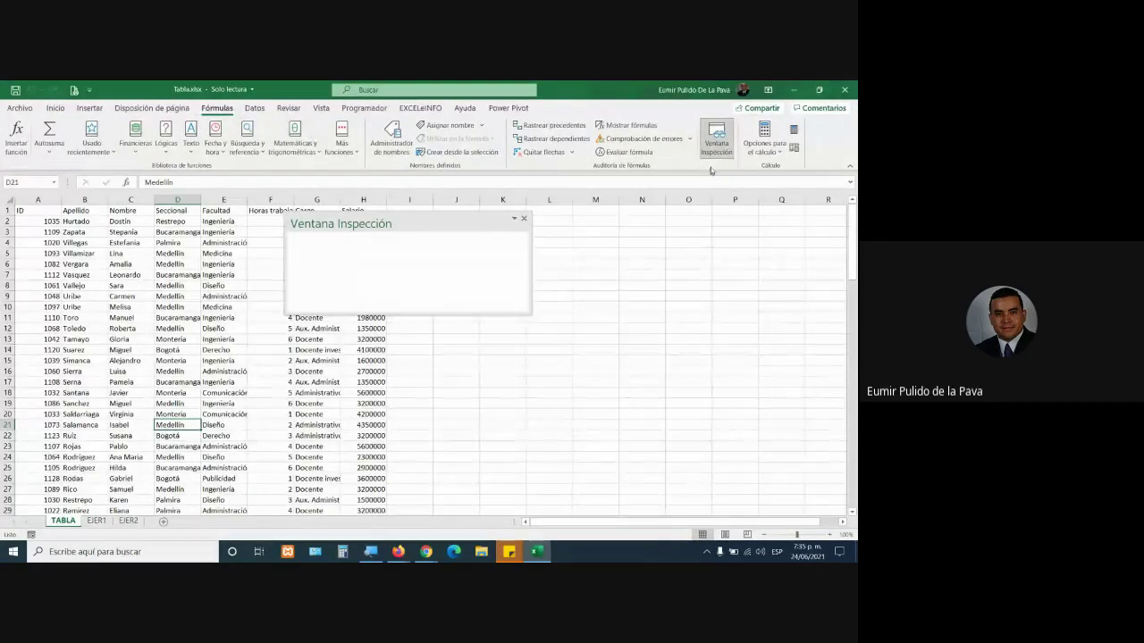
left_click(709, 150)
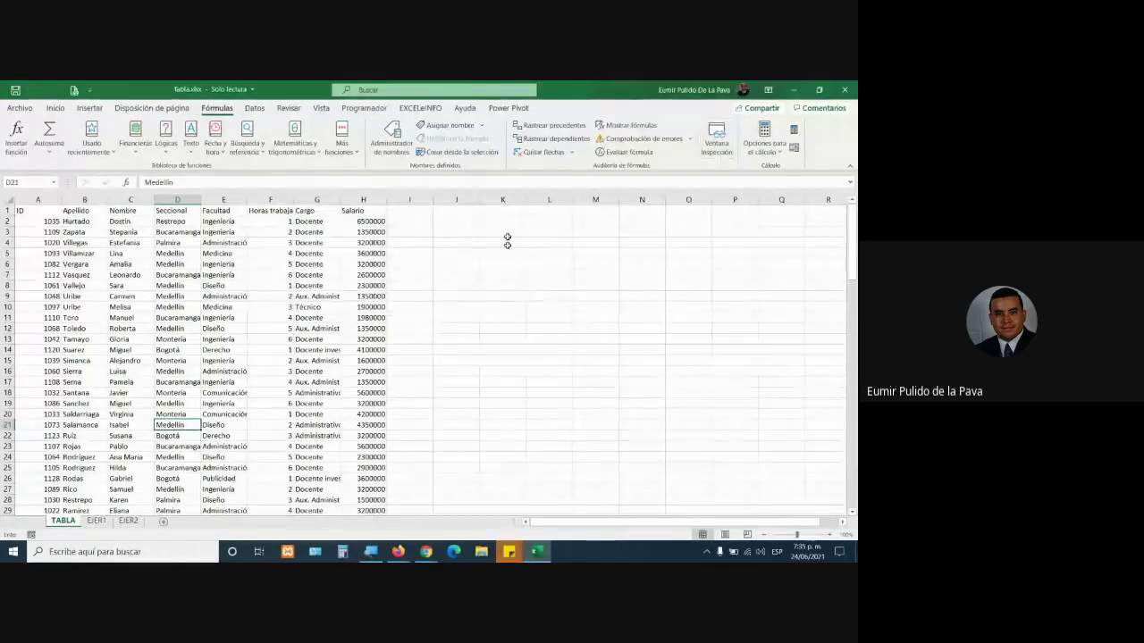
Step: Merge and center J6:P26 into one cell and enlarge its font to 26
left_click_drag(444, 265, 724, 474)
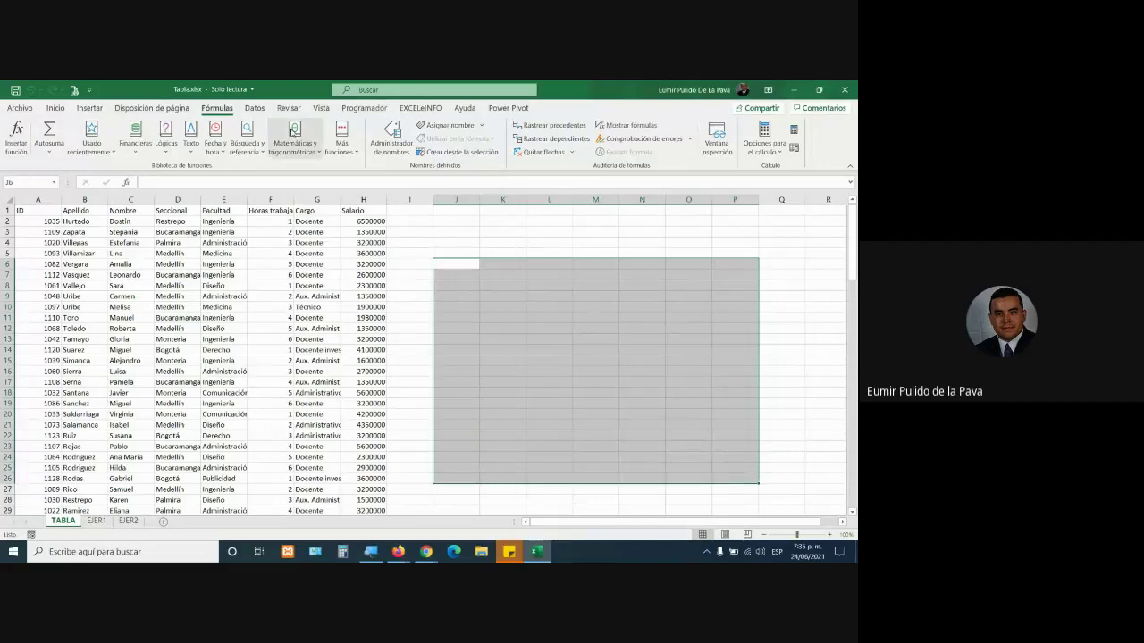
left_click(54, 108)
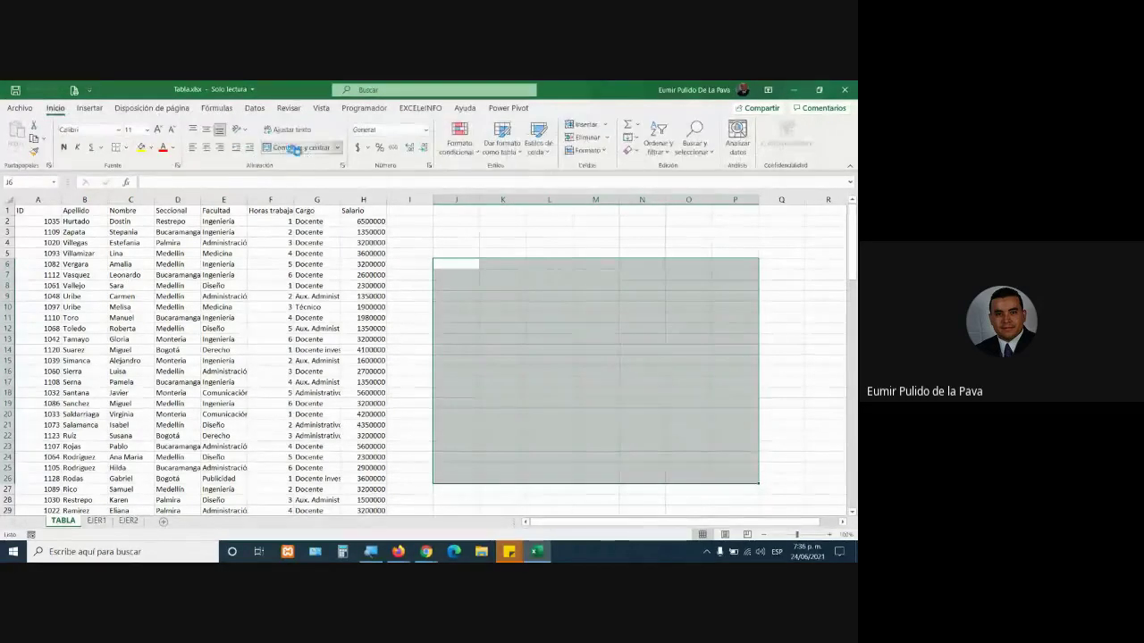
left_click(300, 148)
left_click(160, 130)
left_click(160, 130)
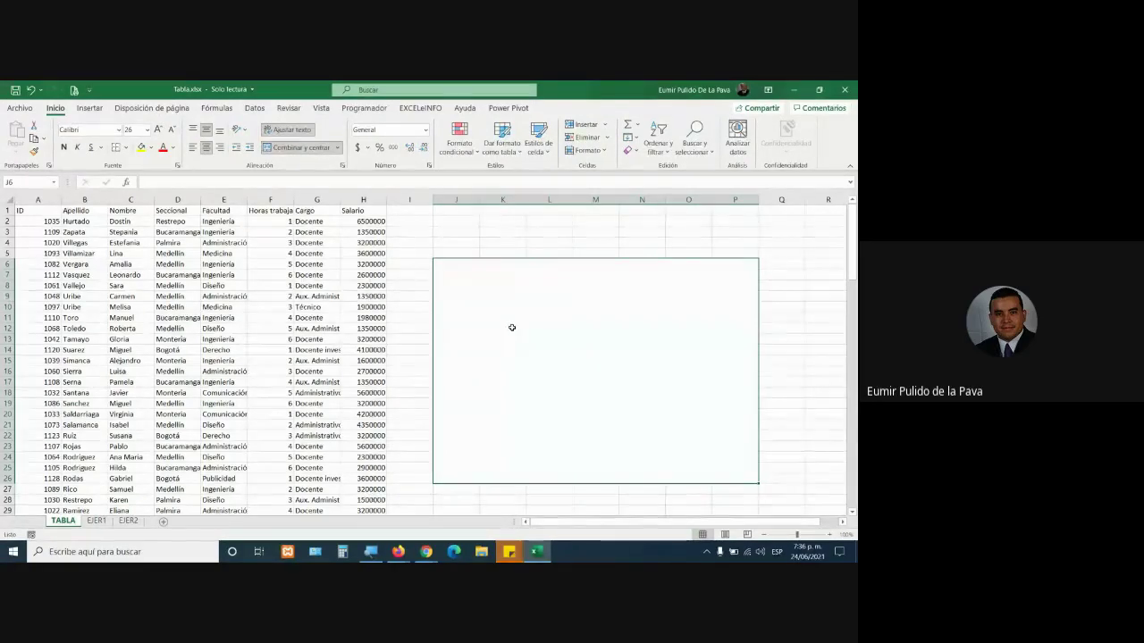
Step: Type the intro line, item 1 'Formato de celdas…' and item 2 'Filtros' on separate lines
type("Para el")
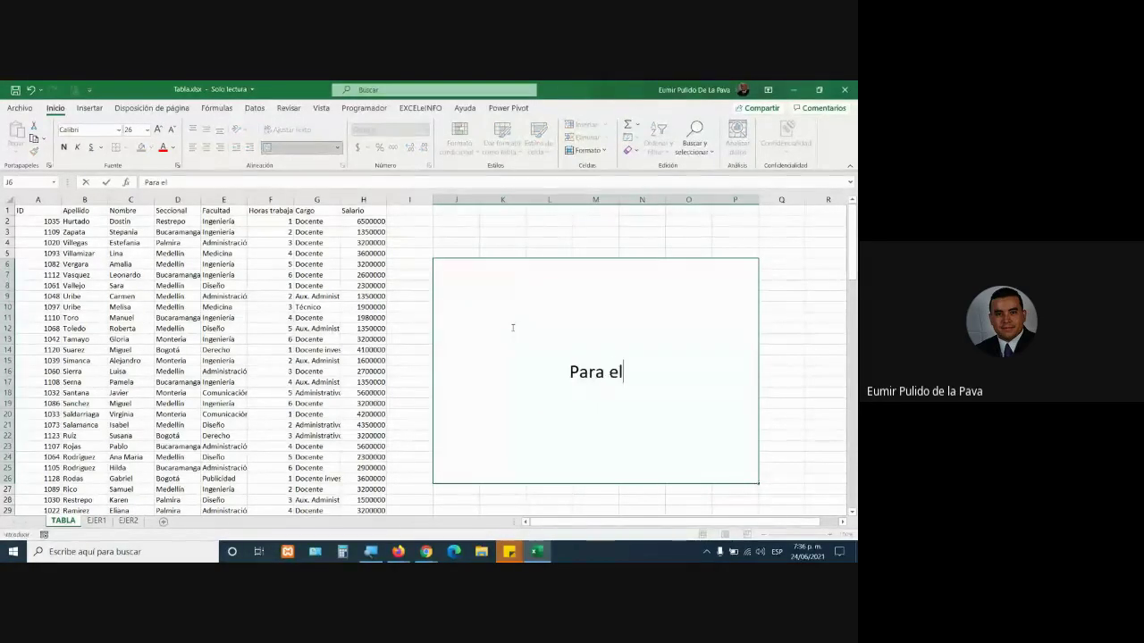
type(" siguiente e")
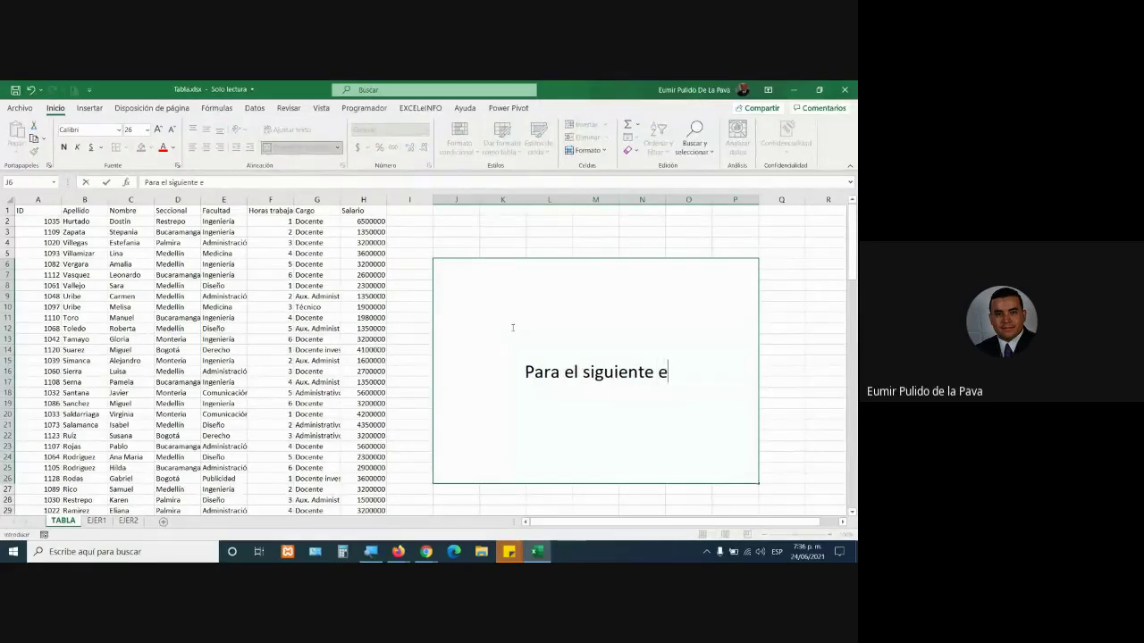
type("jerci")
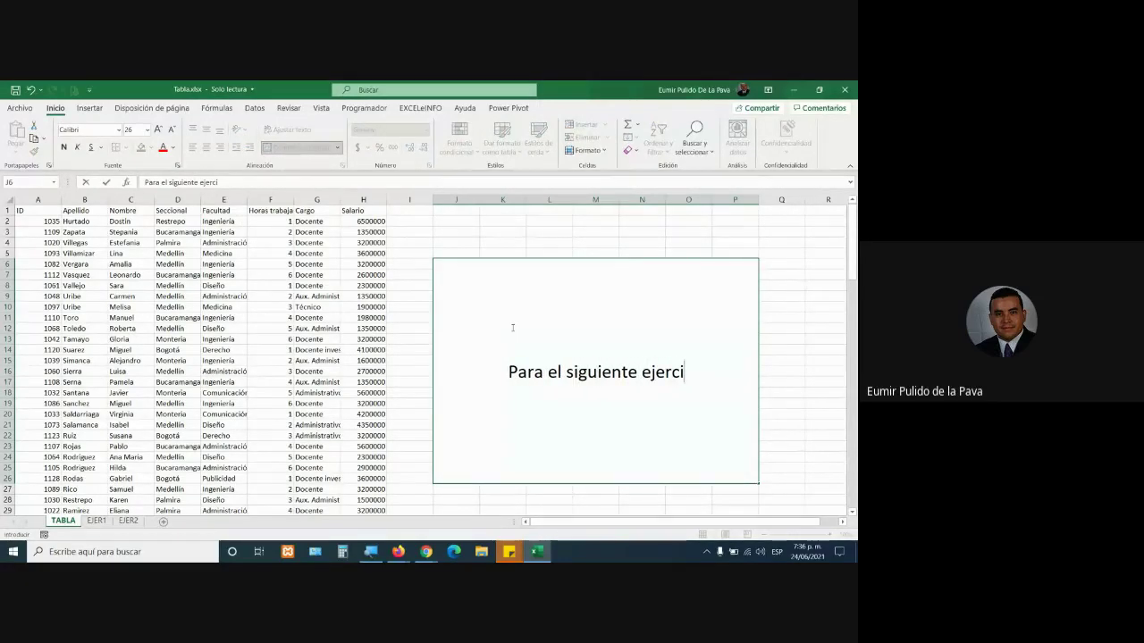
type("ci")
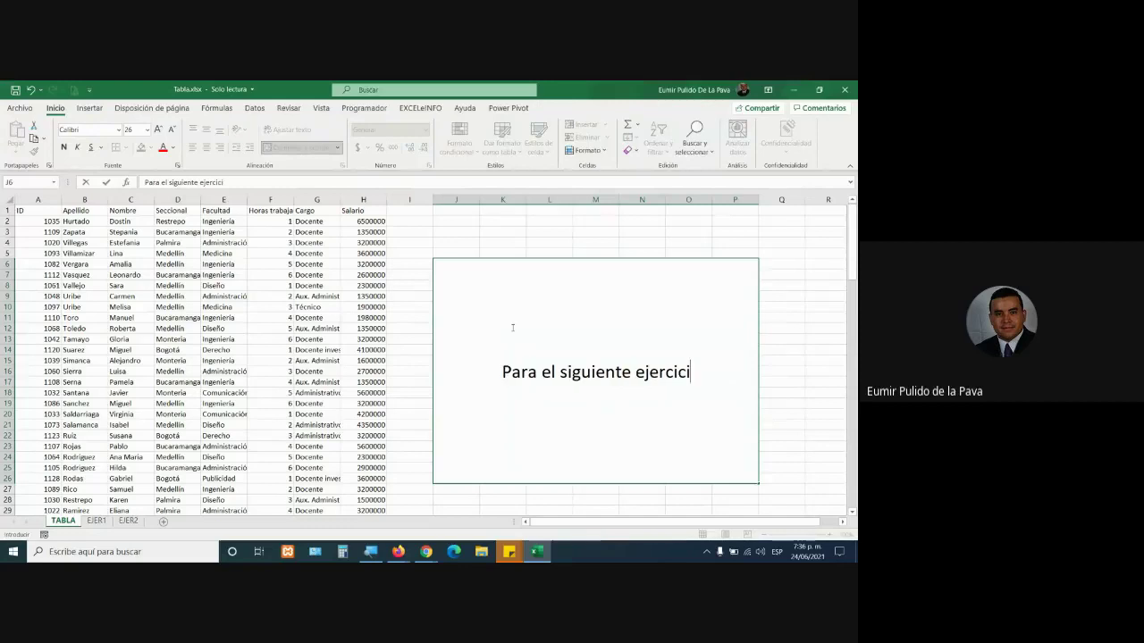
type("o (ran")
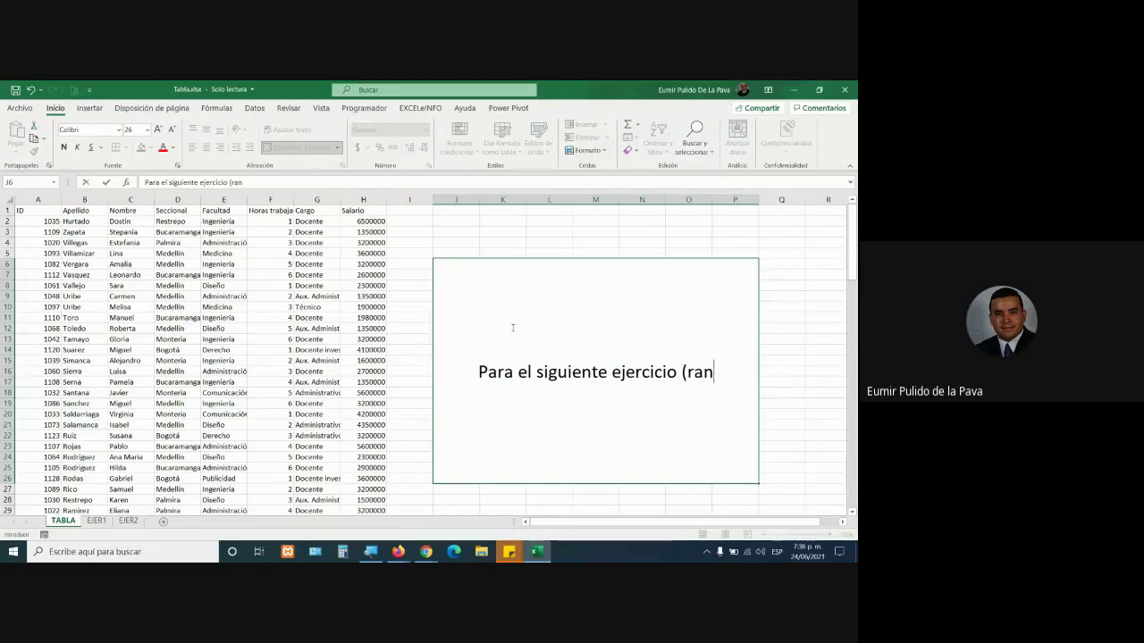
type("go de d")
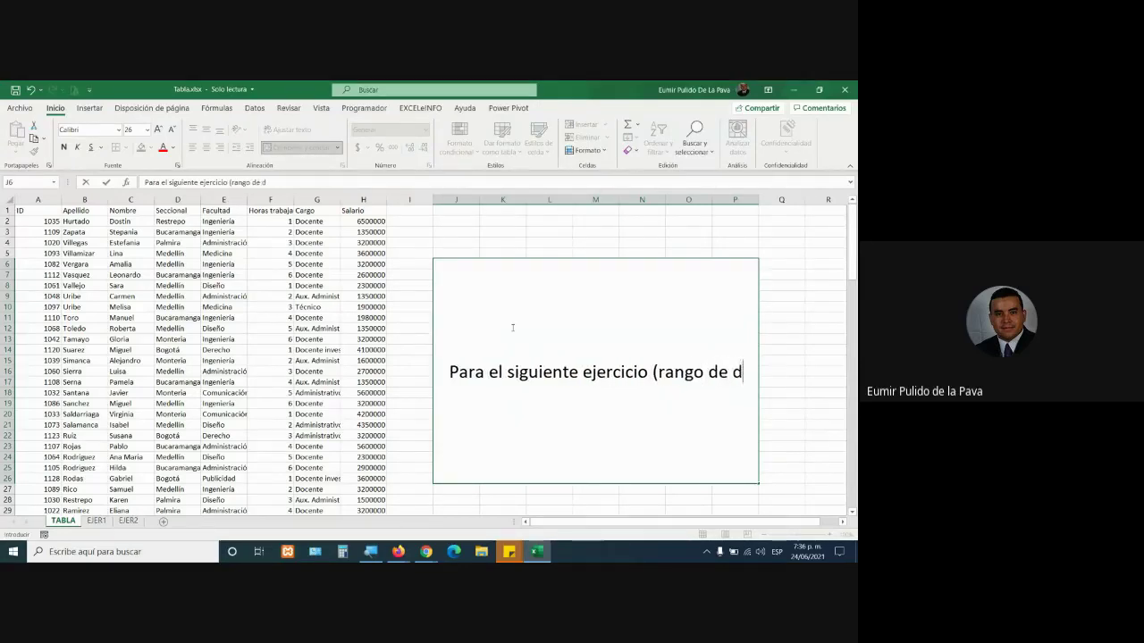
type("atos")
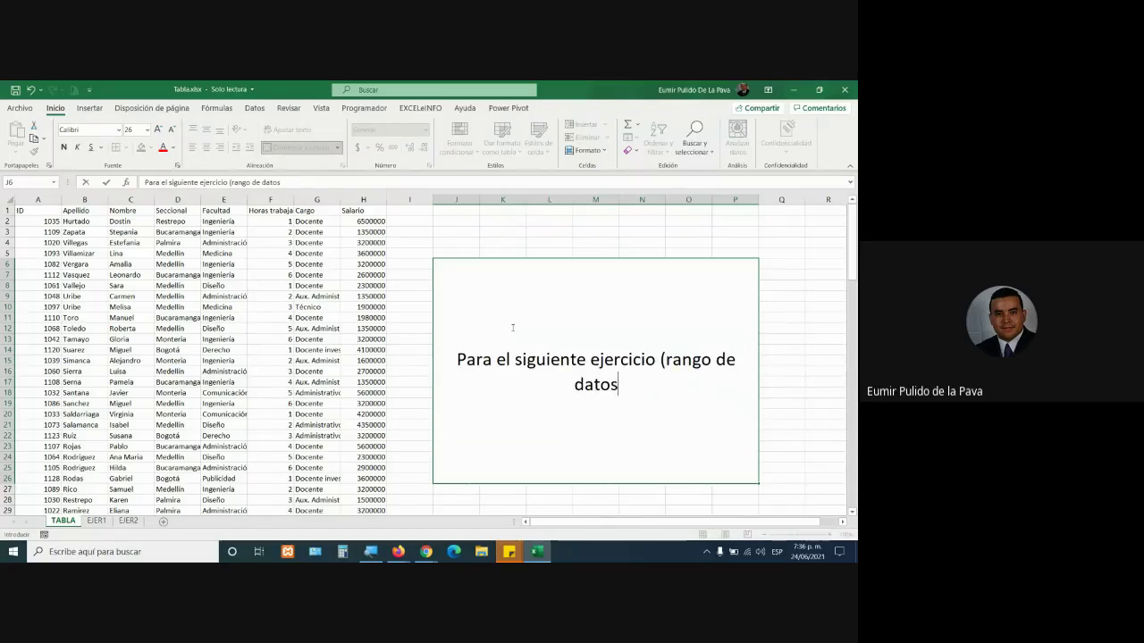
type(") aplique")
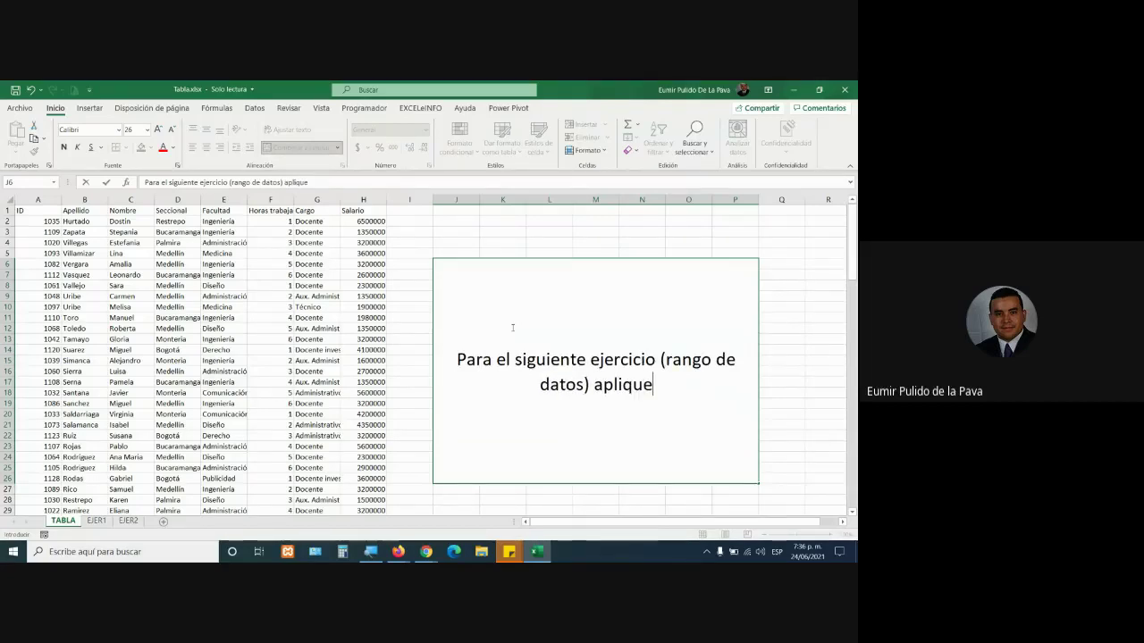
type(":")
key("alt+Return")
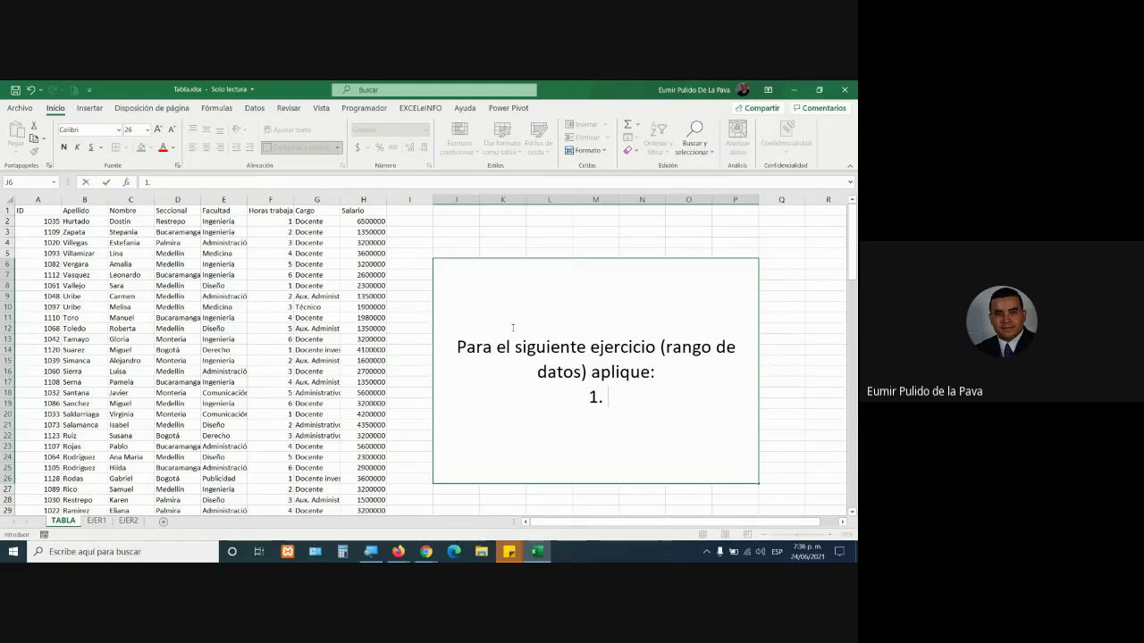
type("Formato de cel")
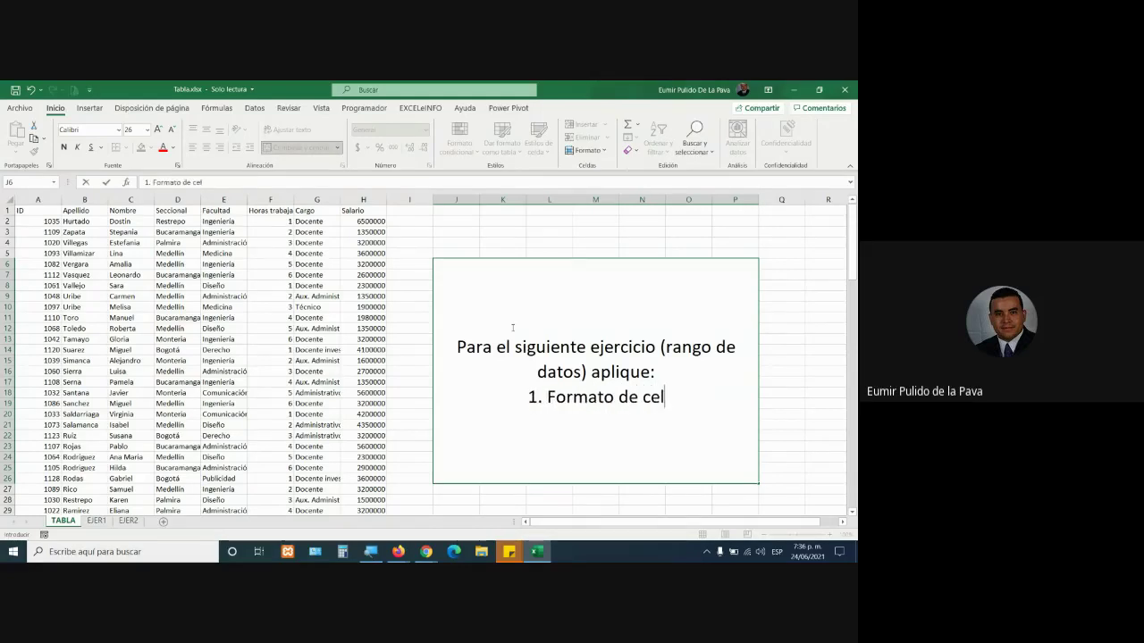
type("das (bordes")
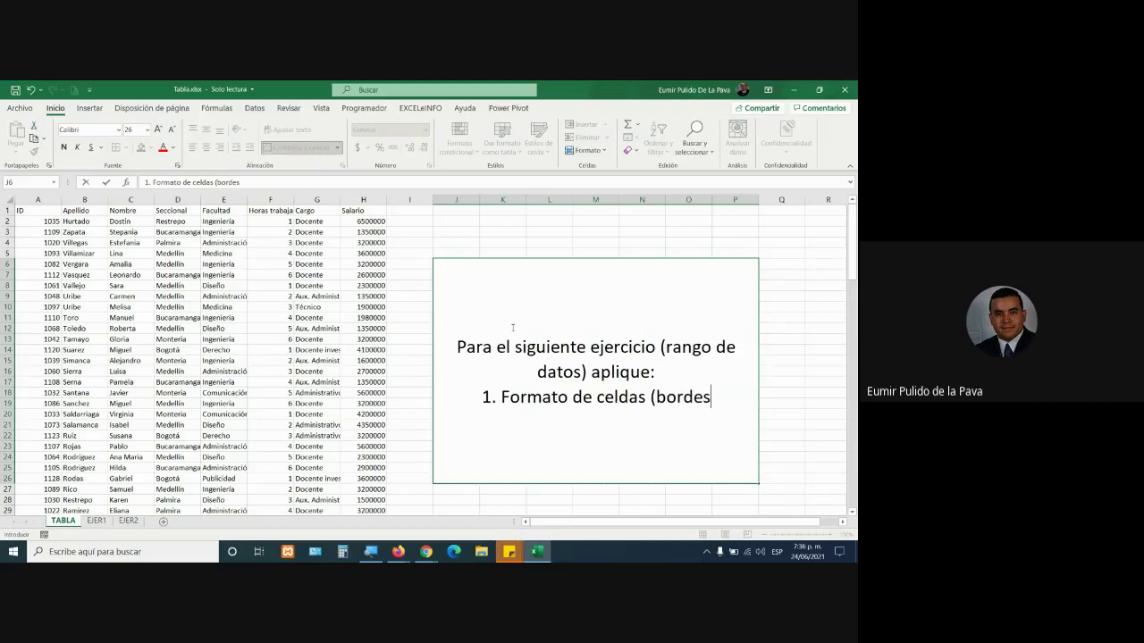
type(", color")
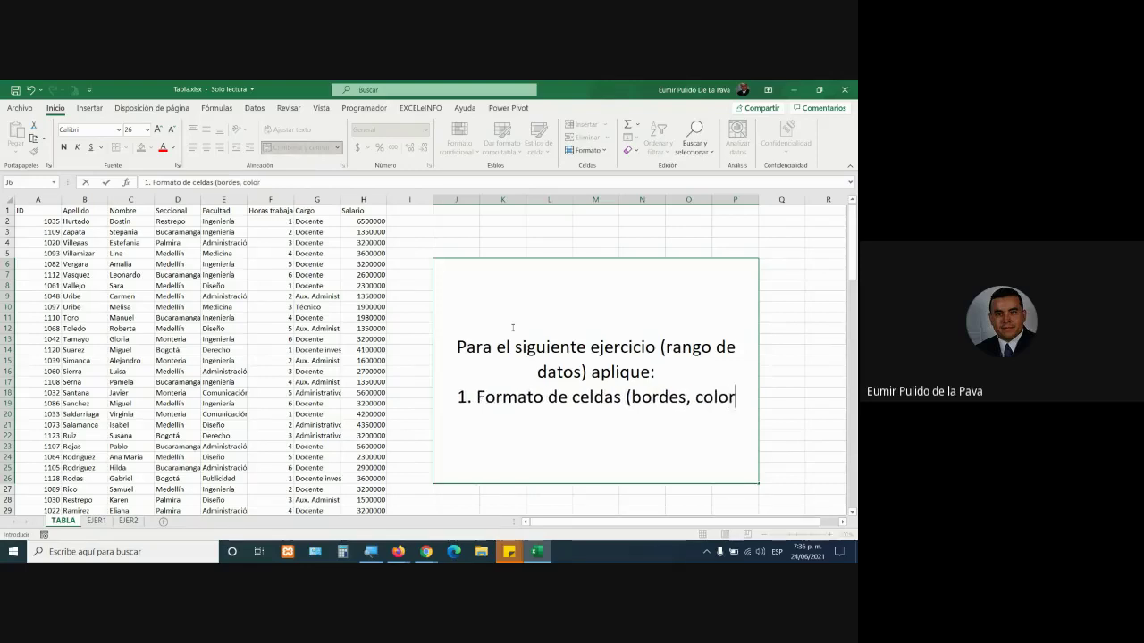
type("es, rellenos")
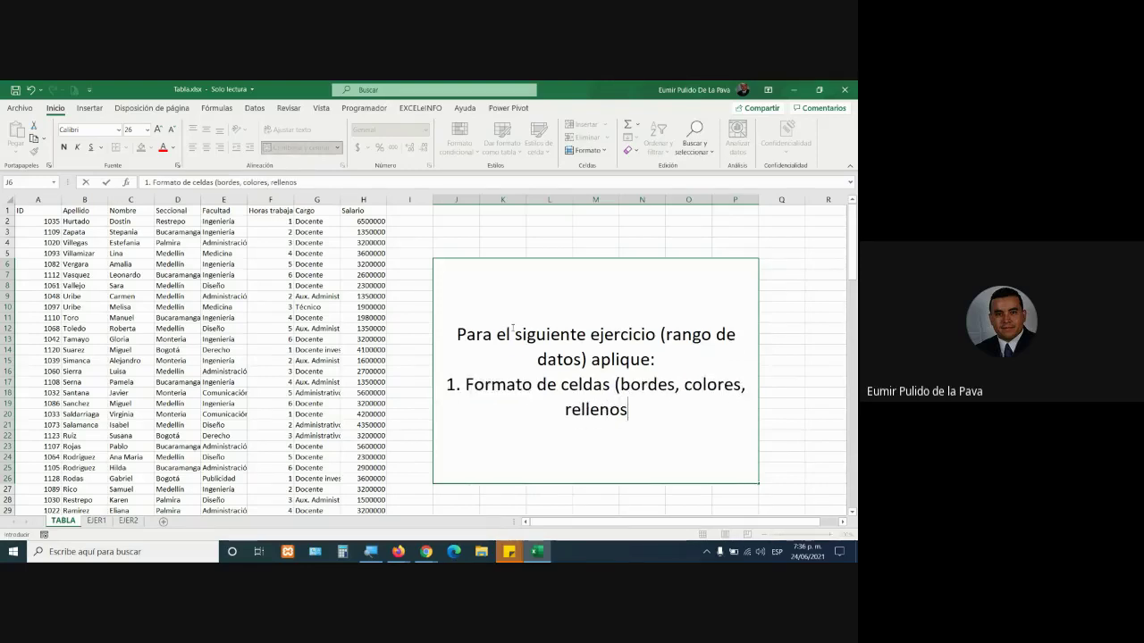
type(", tipo de ")
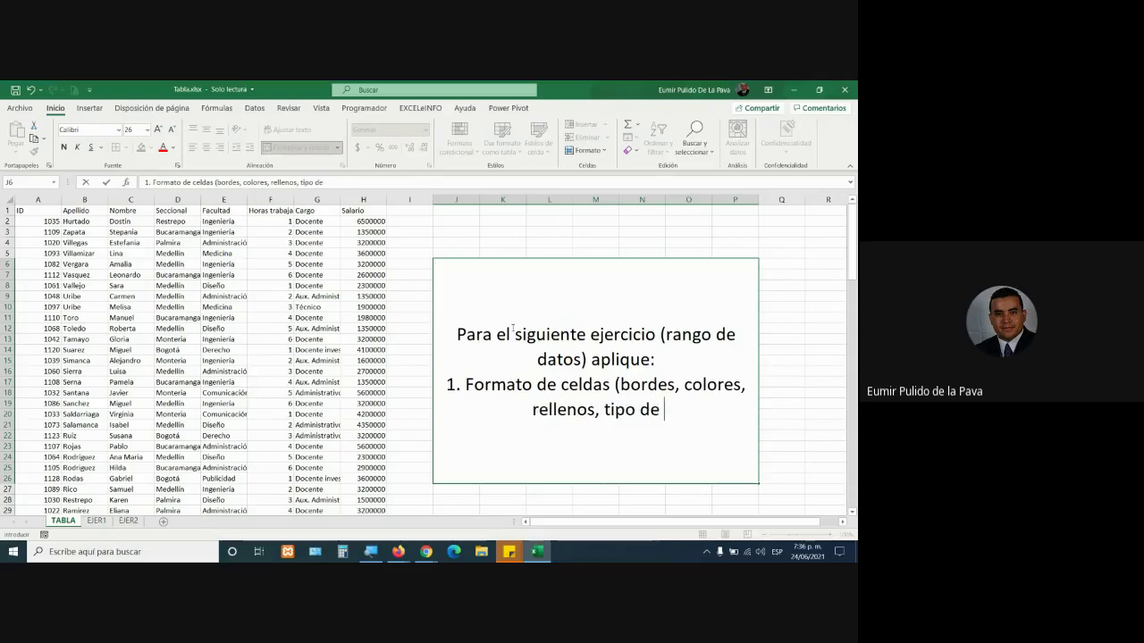
type("fuente")
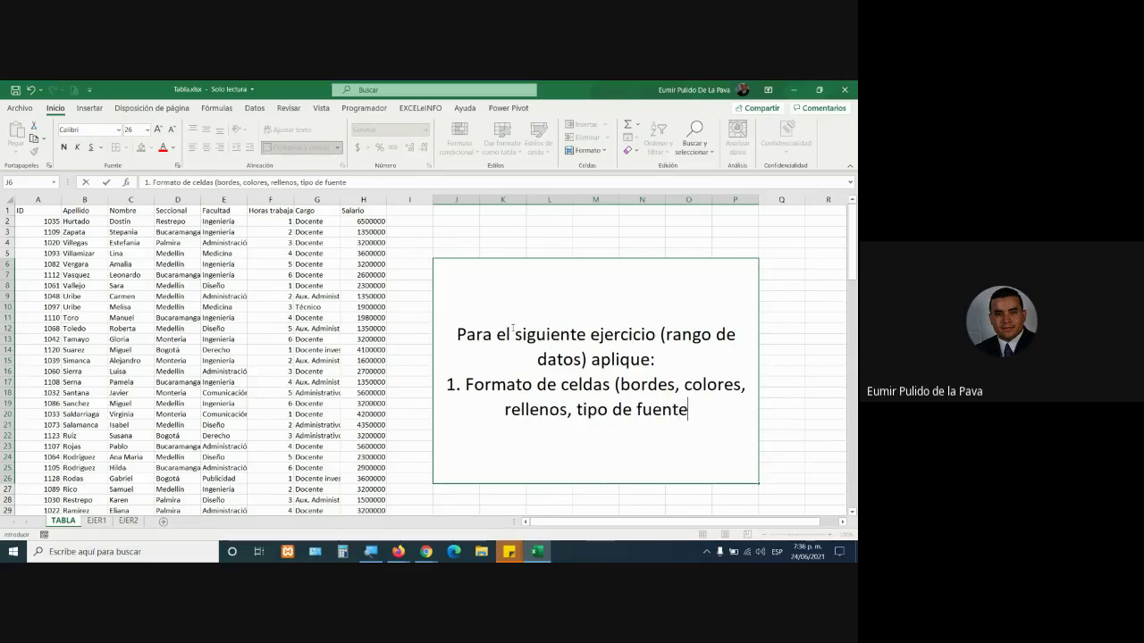
type(", etc)")
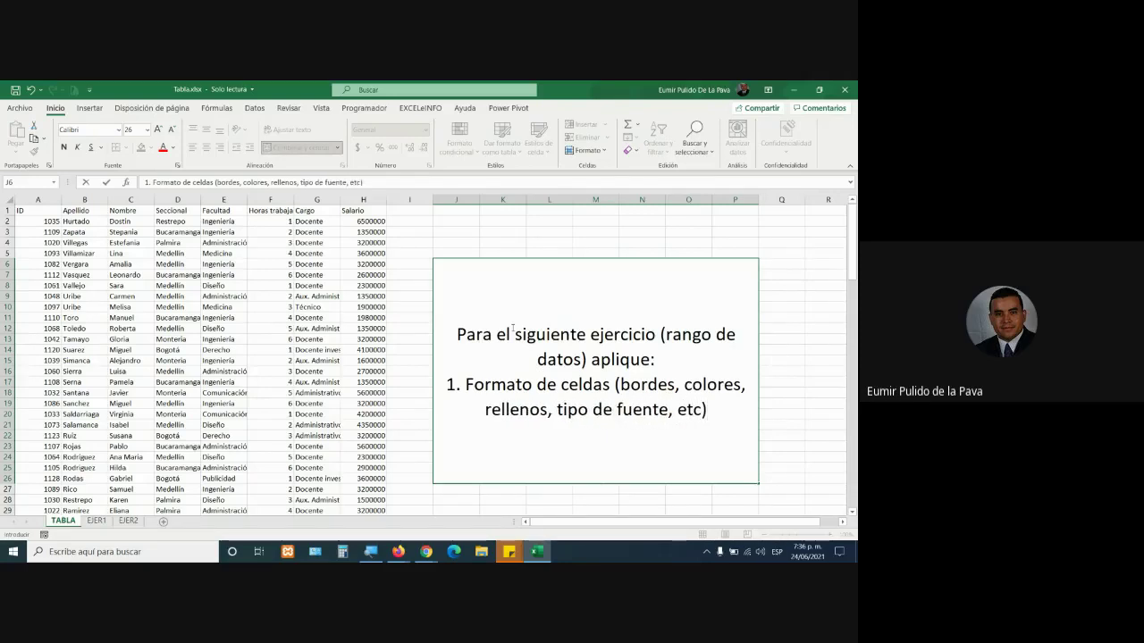
key("alt+Return")
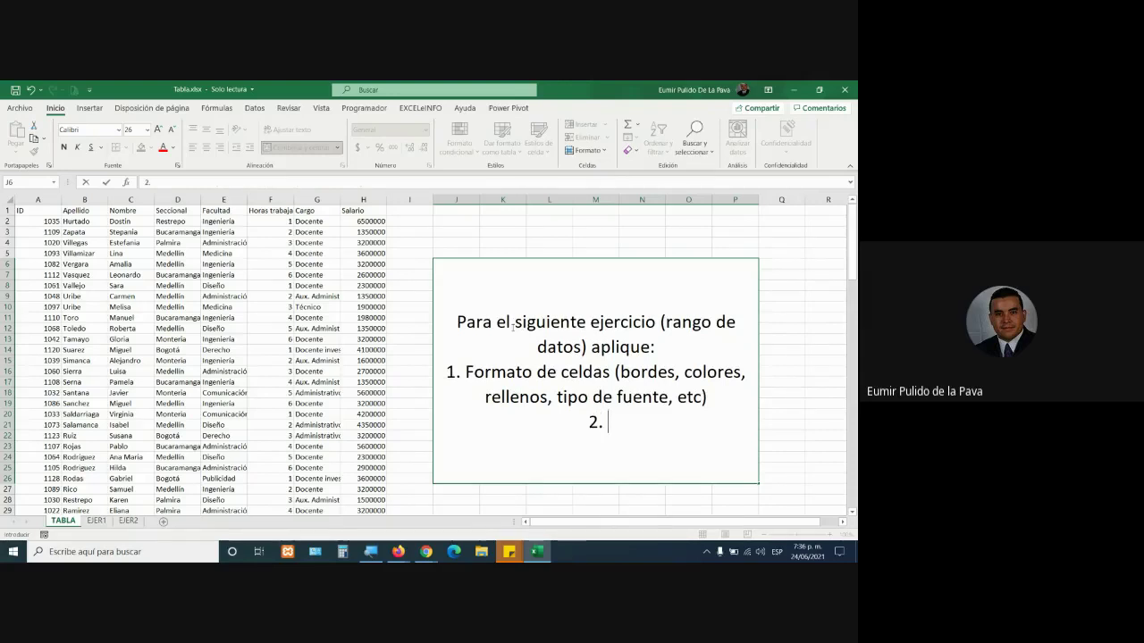
type("Filtros")
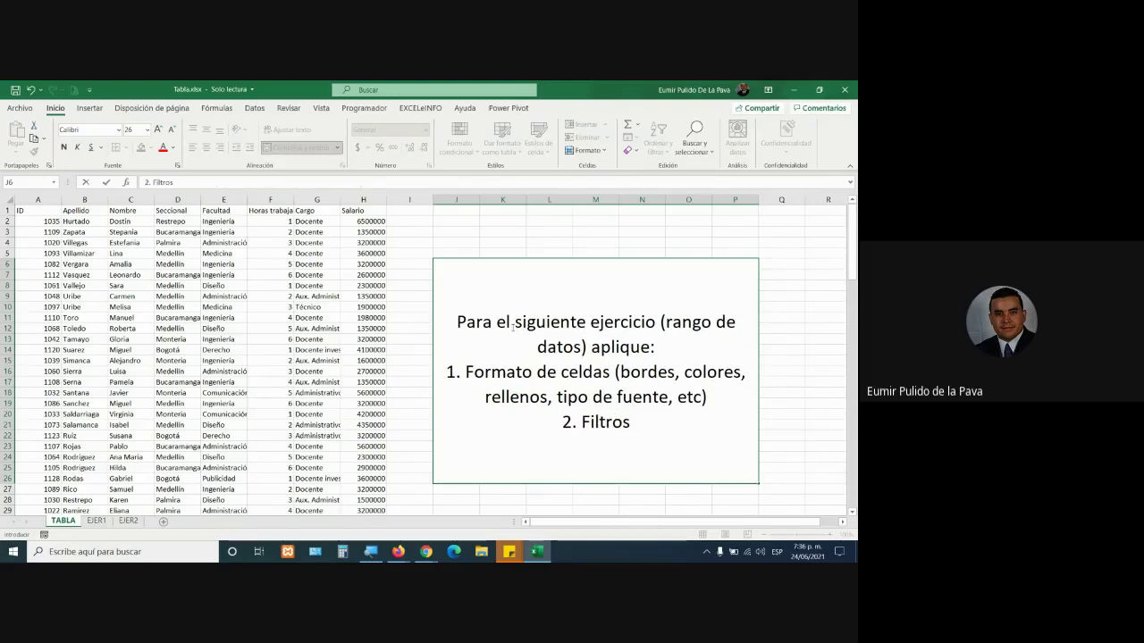
key("alt+Return")
type("3. Fi")
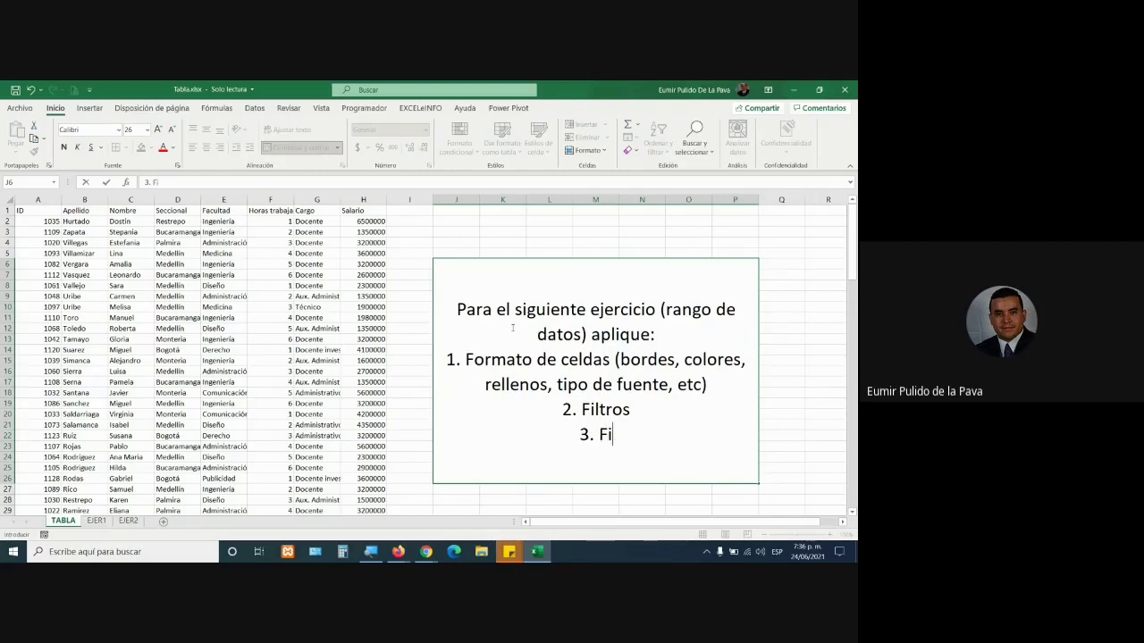
Step: Add items 3 and 4, item 5 'Gráfico', and a 'Total tiempo para entregar:' line
type("la con tota")
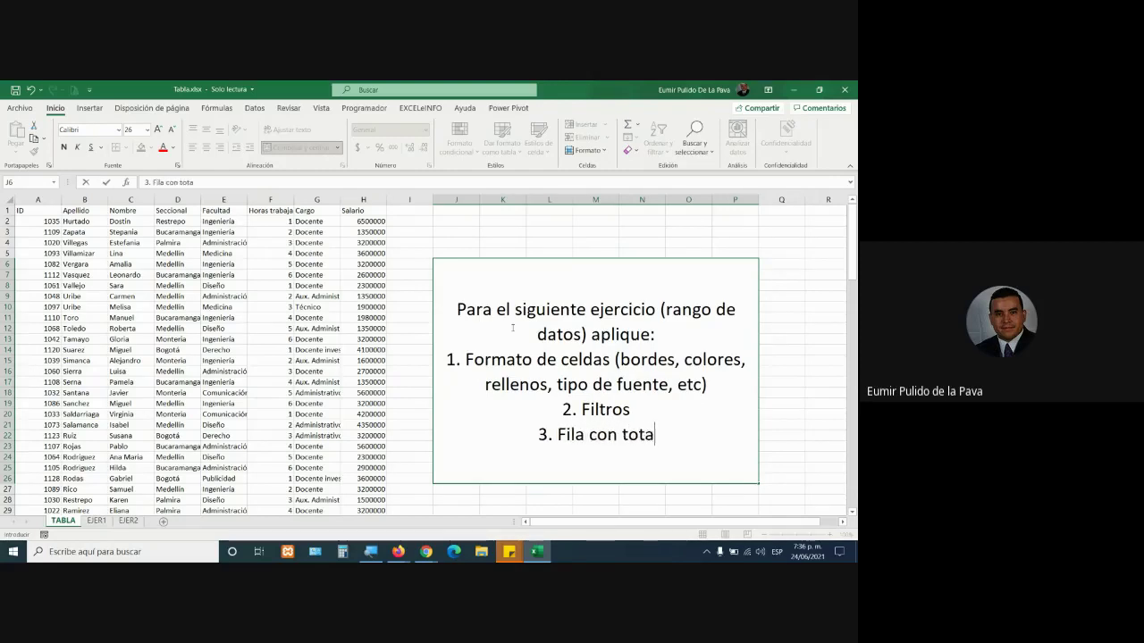
type("l de salarios")
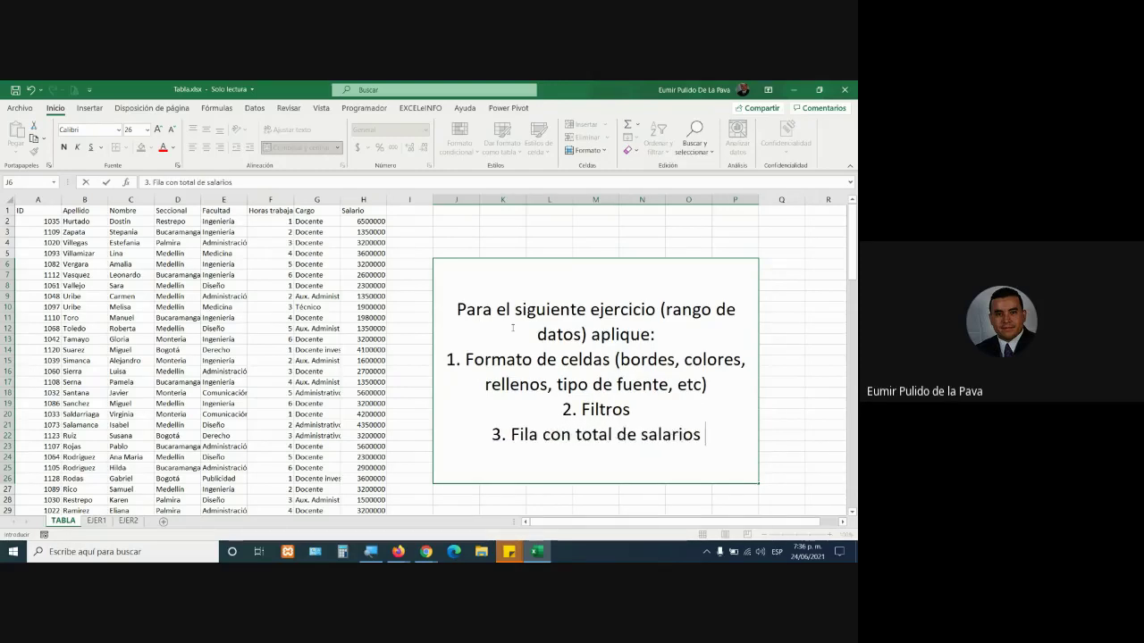
type(" pagados")
key("alt+Return")
type("4. Total ")
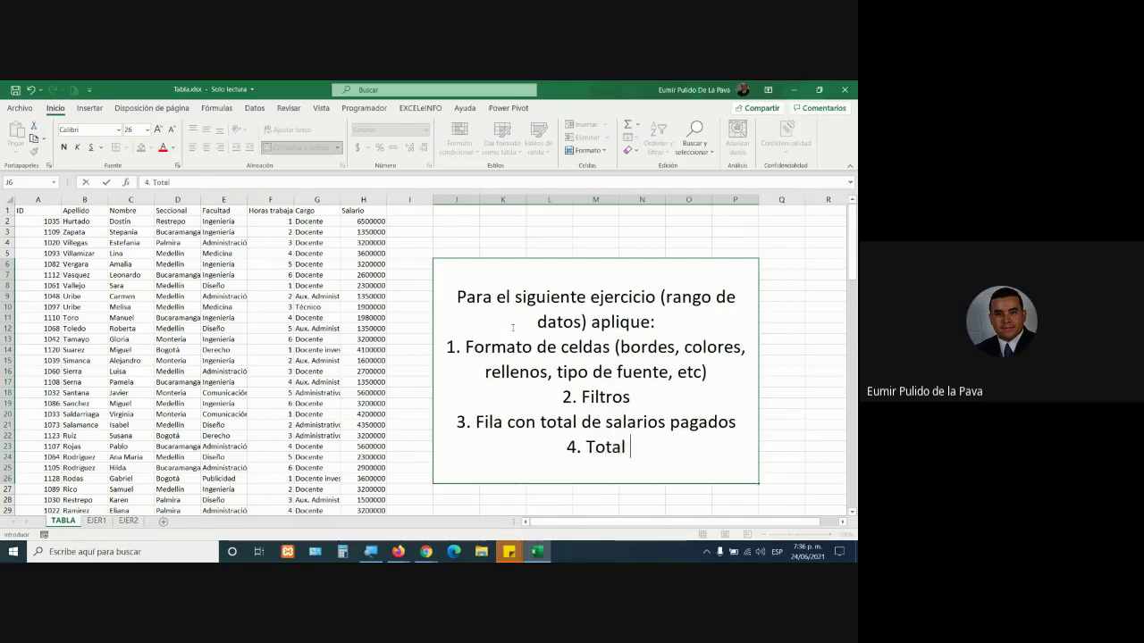
type("con el núme")
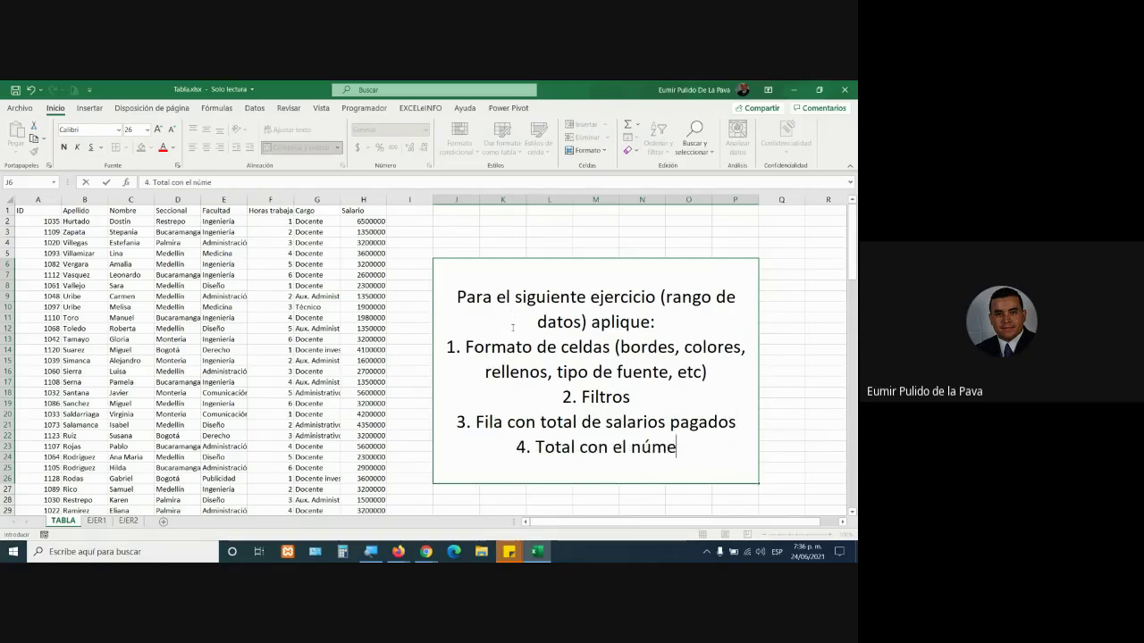
type("ro de persona")
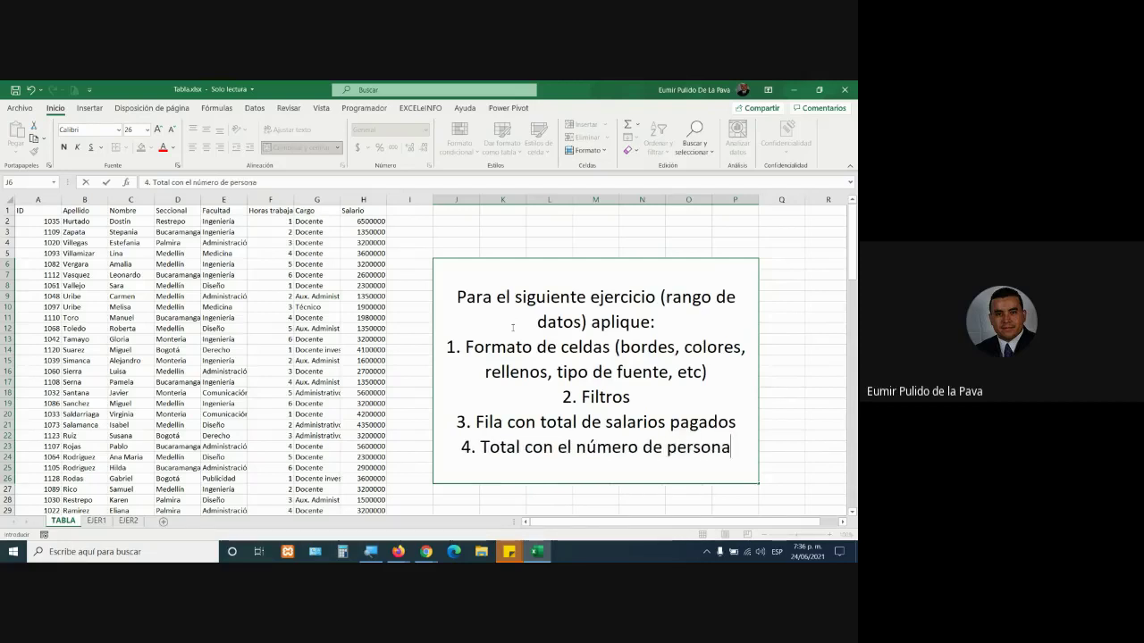
type("s registrada")
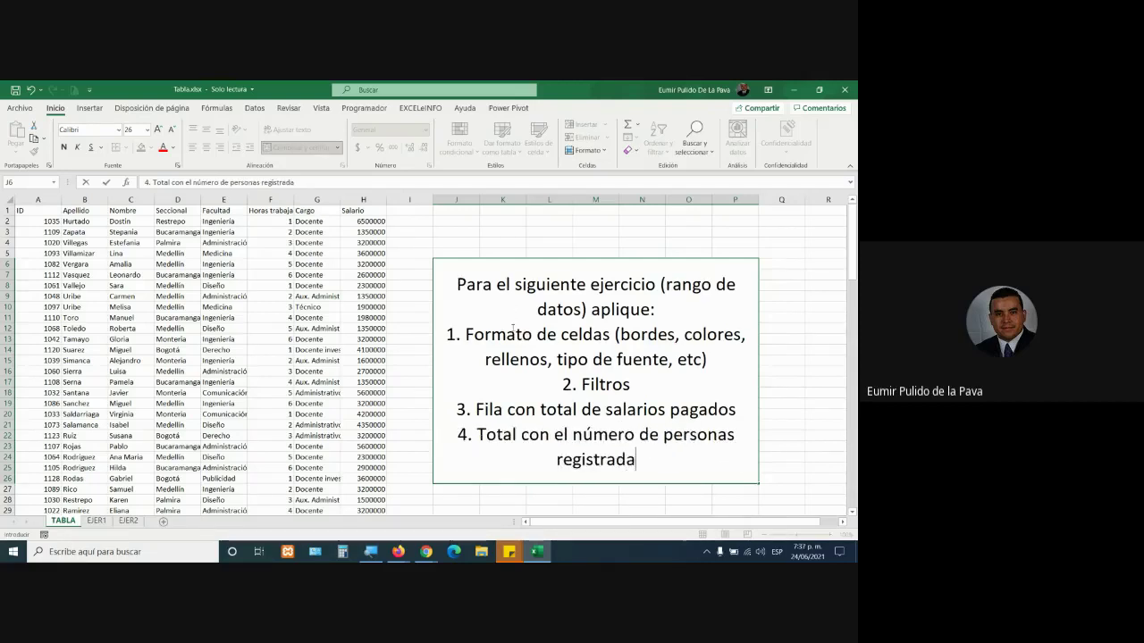
type("s")
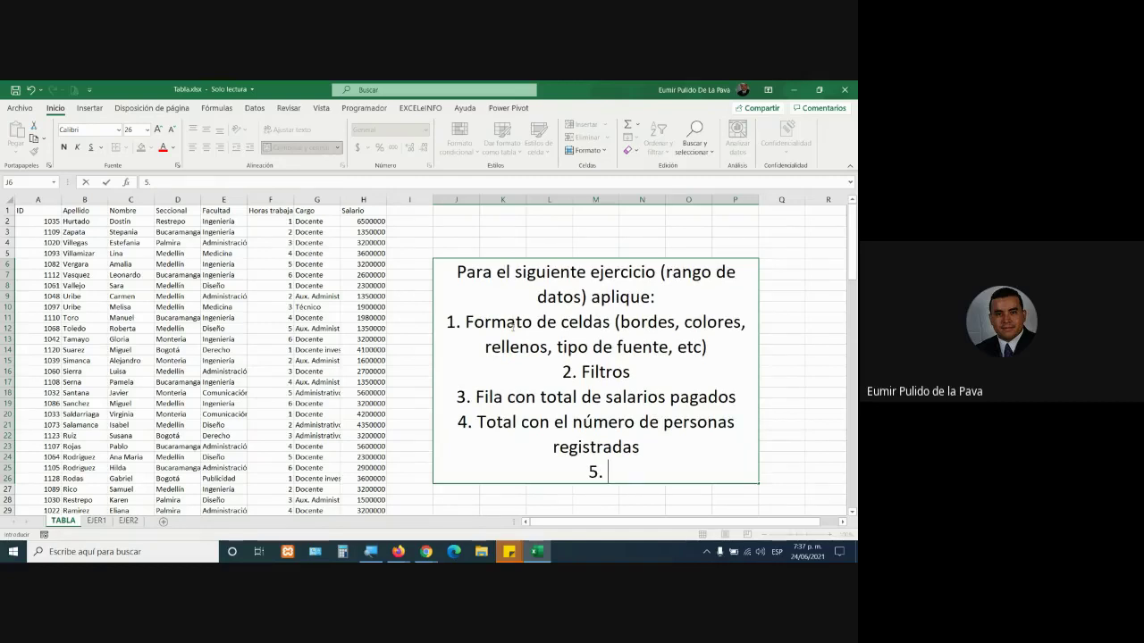
type("Filtro")
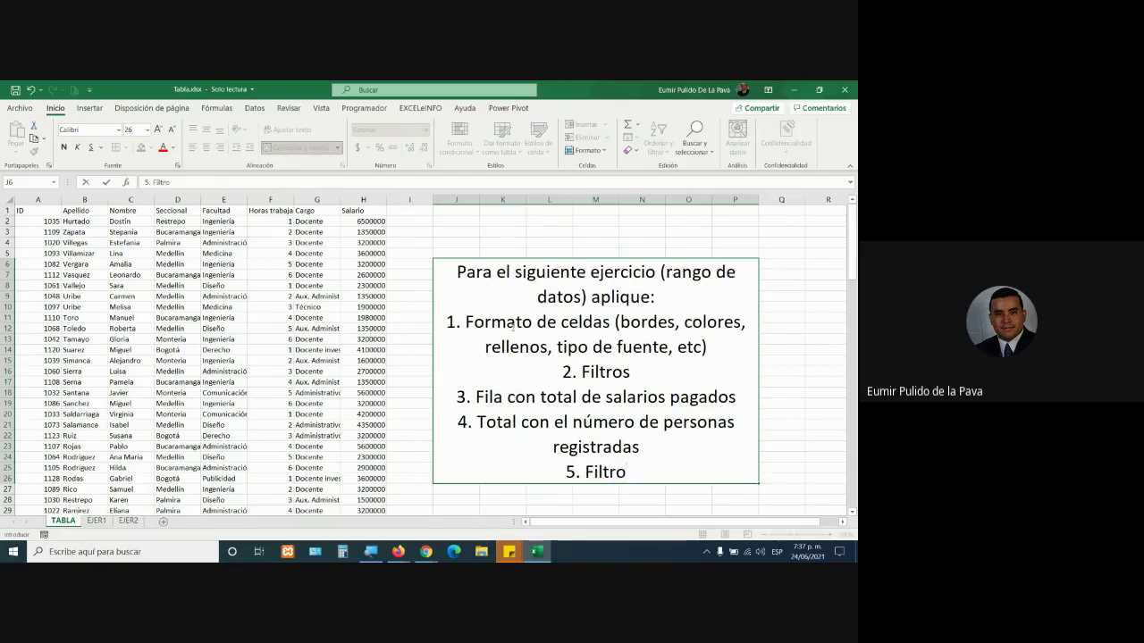
key("BackSpace")
key("BackSpace")
key("BackSpace")
key("BackSpace")
key("BackSpace")
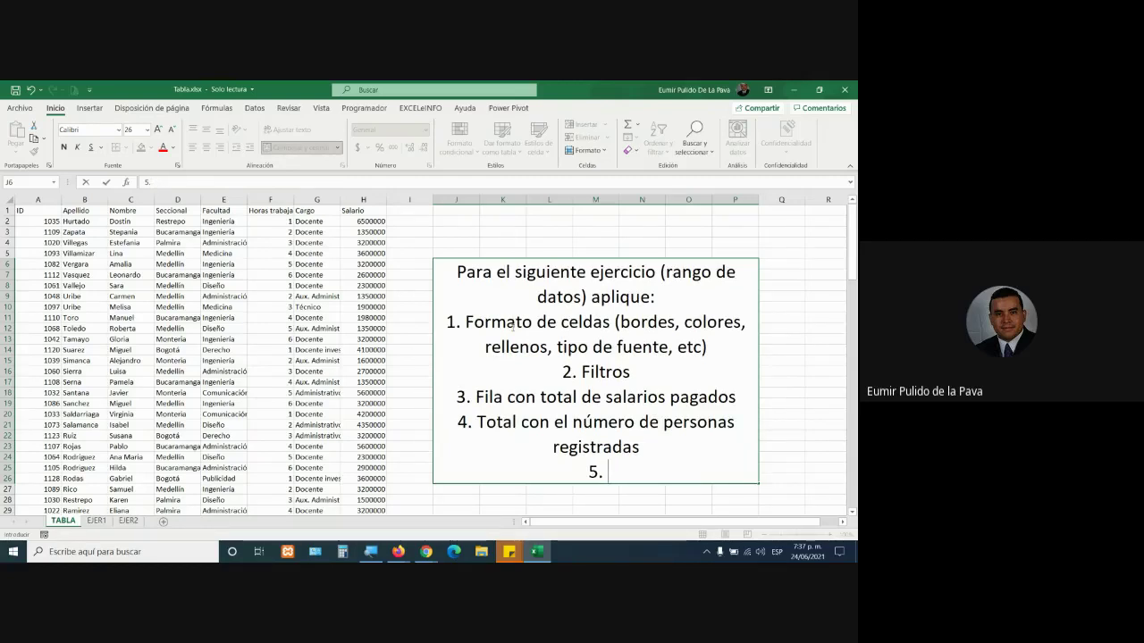
type("Gráfico")
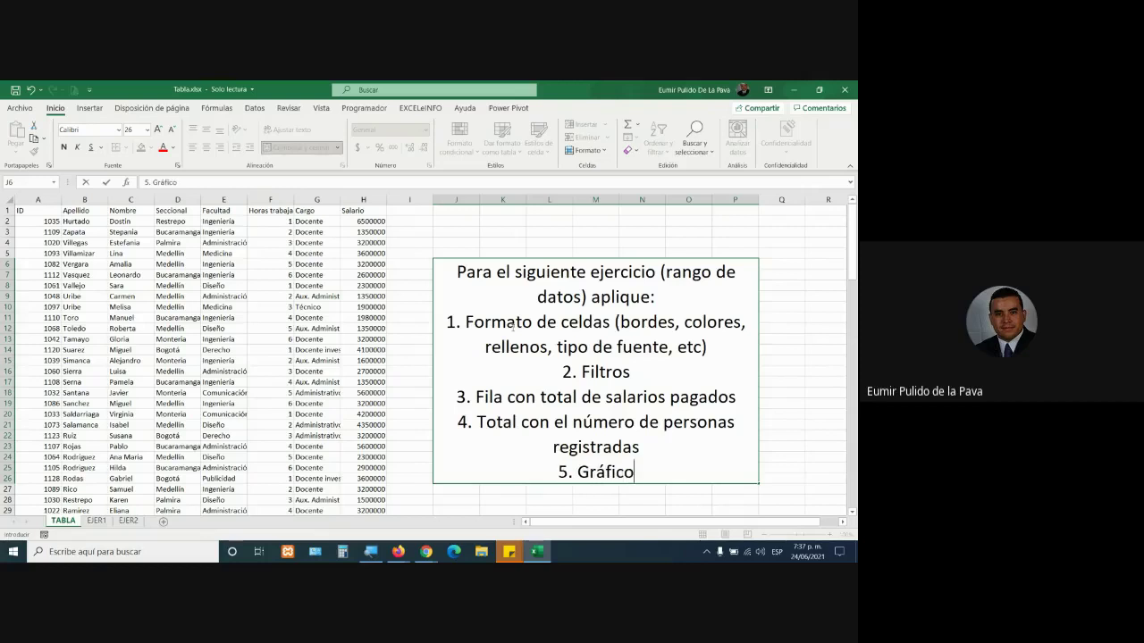
key("Return")
key("Return")
type("To")
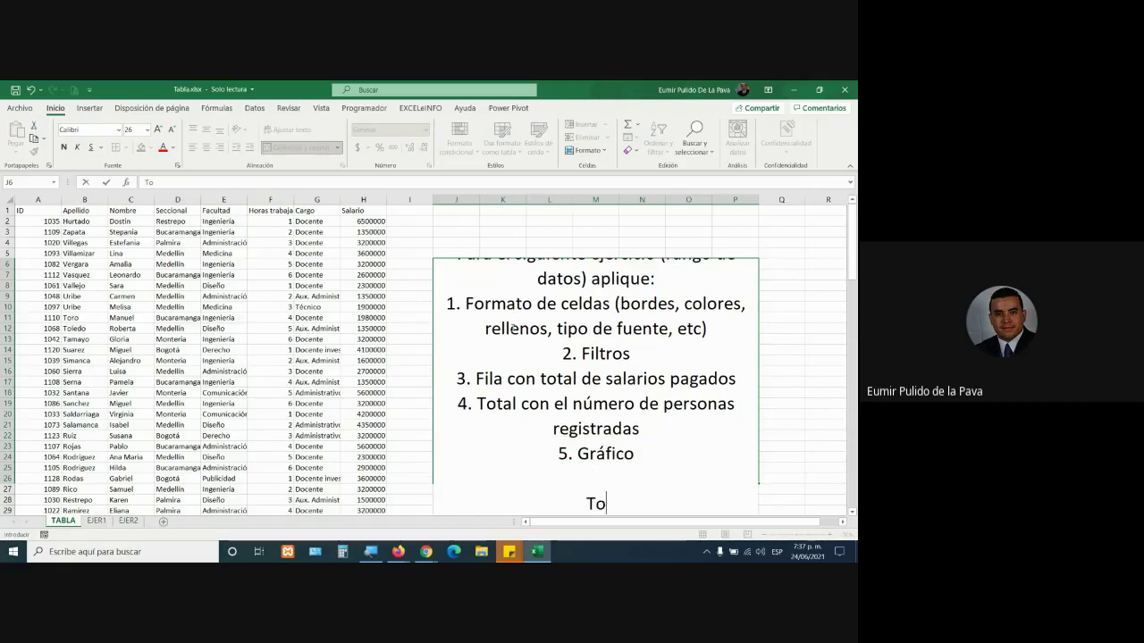
type("tal tiempo")
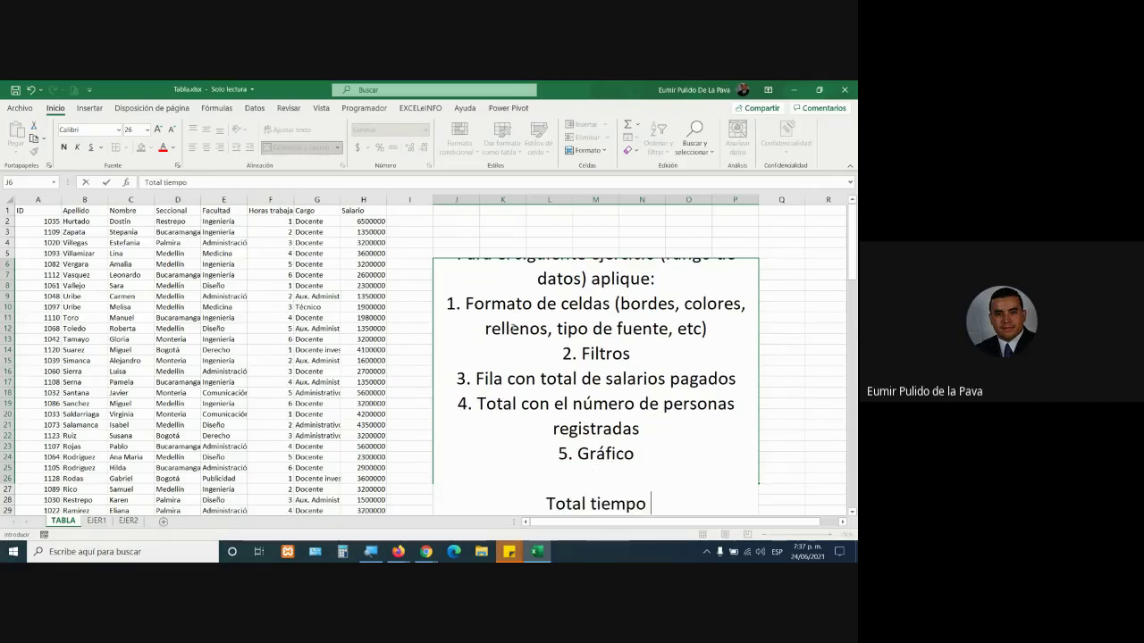
type(" p")
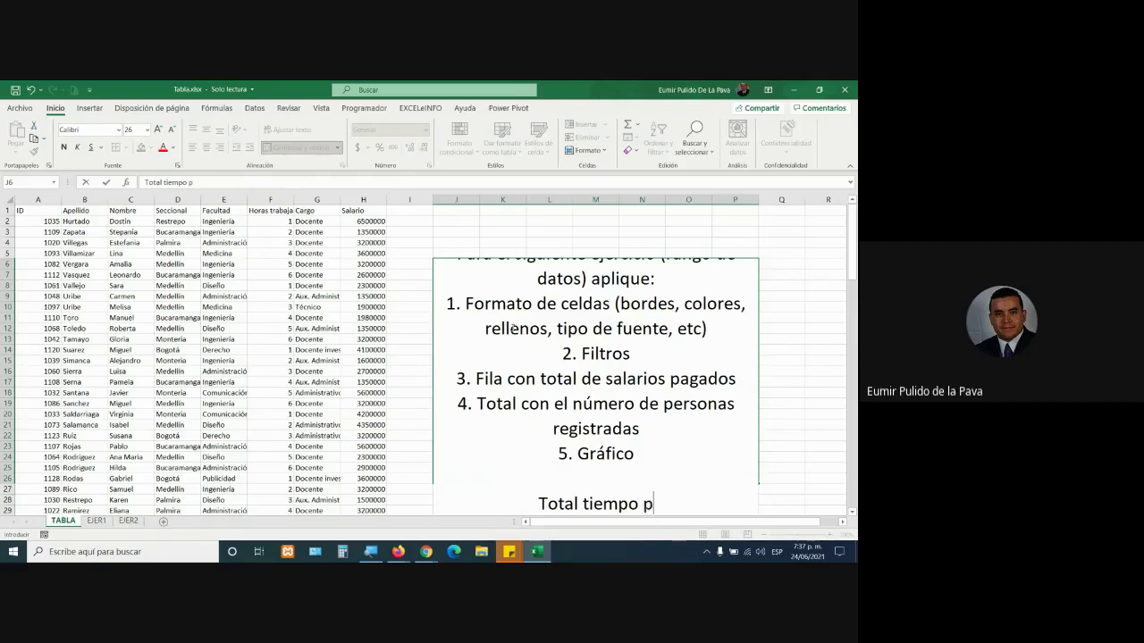
type("ara entregar")
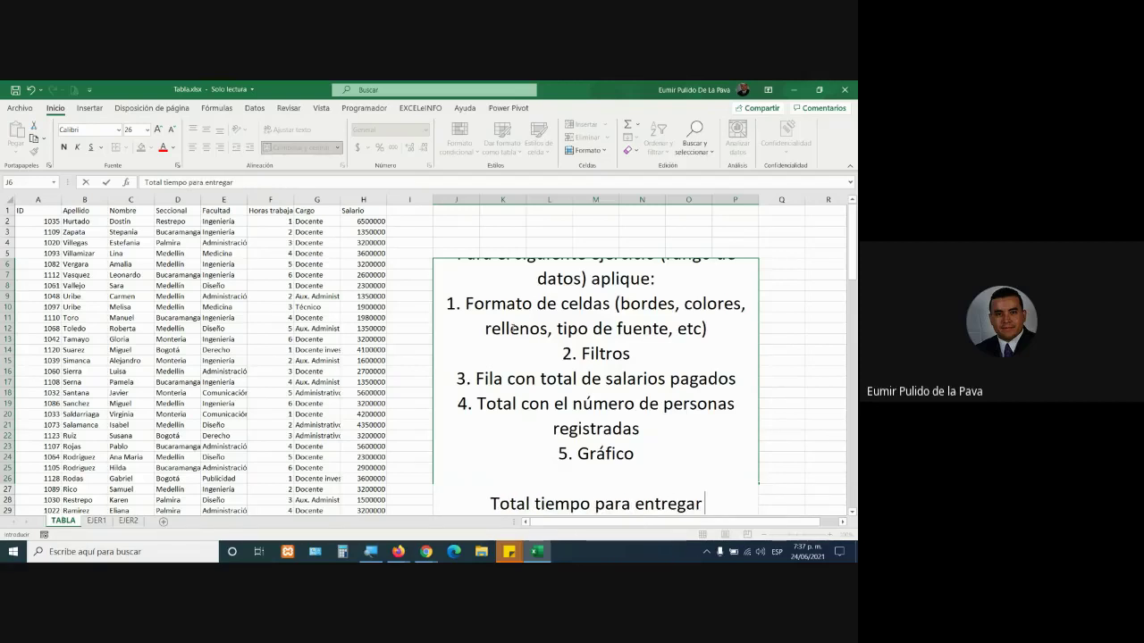
type(":")
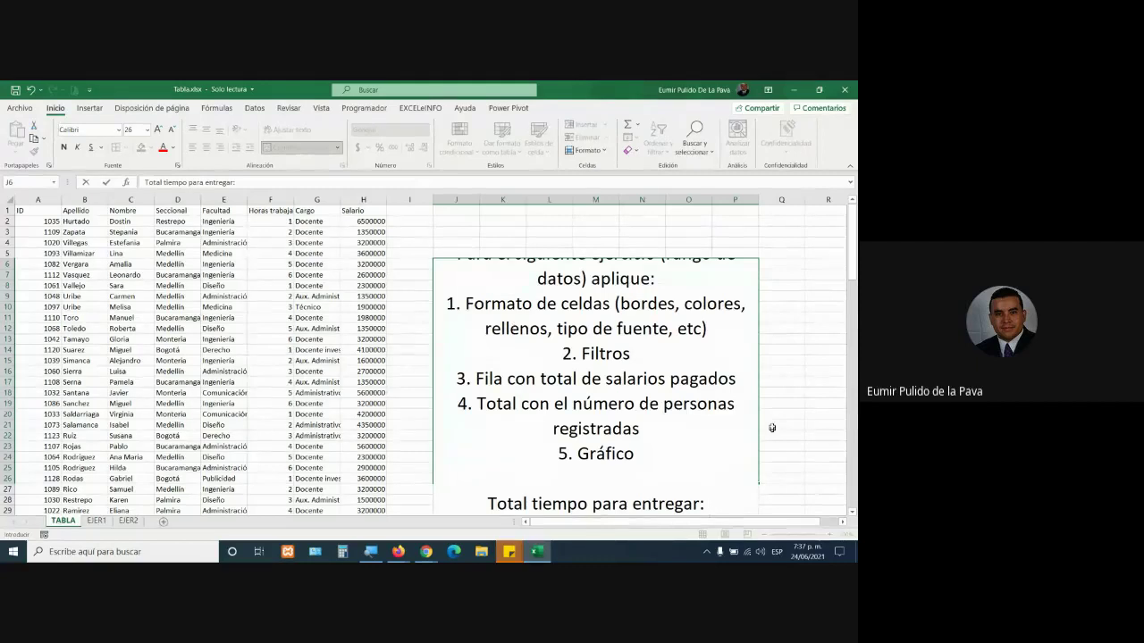
Step: Finish editing and shrink the merged instruction box text to size 22
left_click(770, 414)
left_click(630, 394)
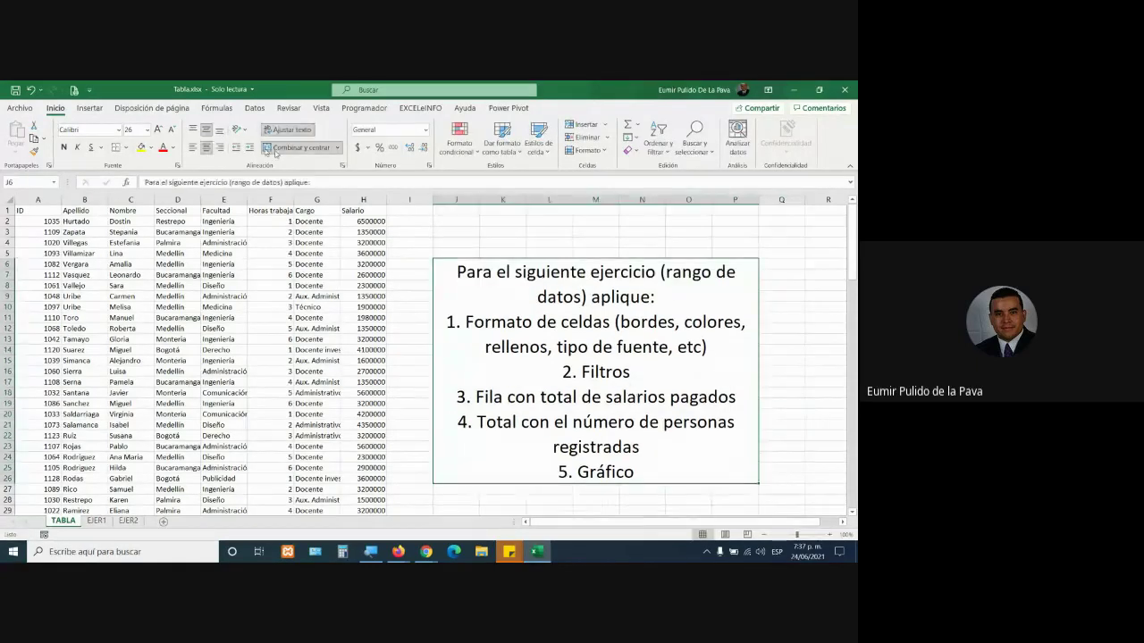
left_click(170, 131)
left_click(170, 131)
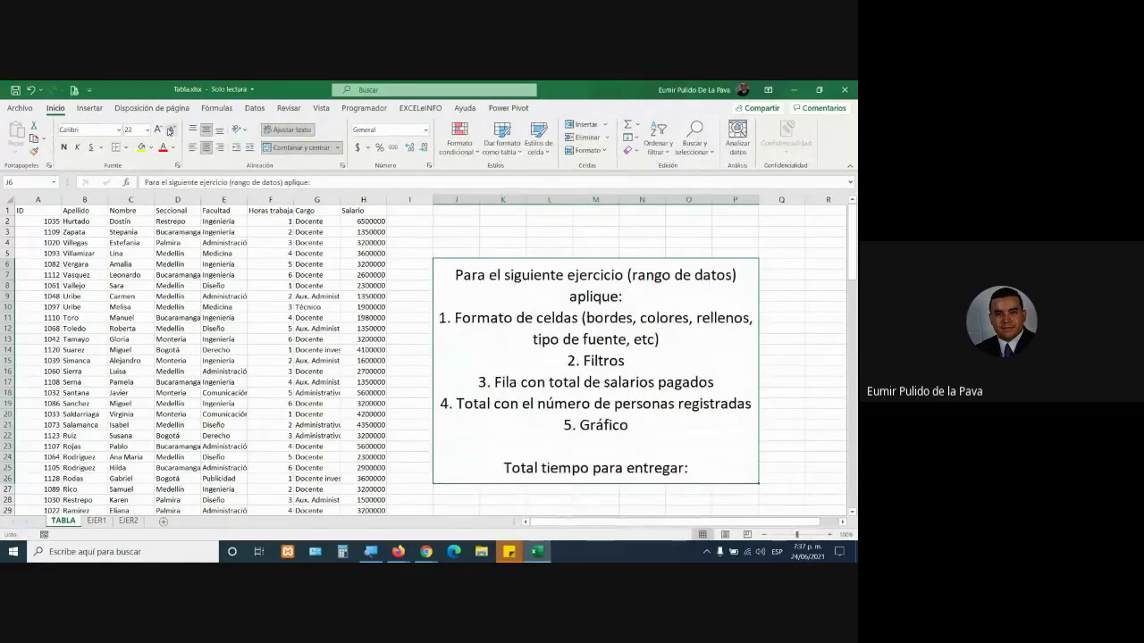
Step: Set the instruction box's horizontal alignment to Justify in Format Cells
right_click(506, 331)
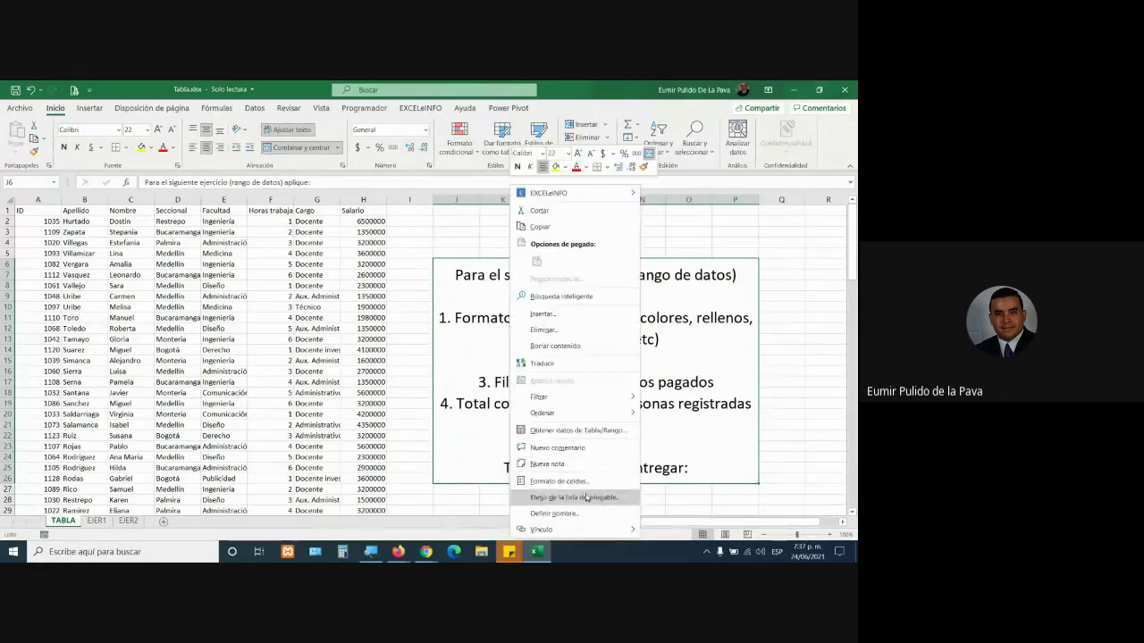
left_click(590, 481)
left_click(489, 284)
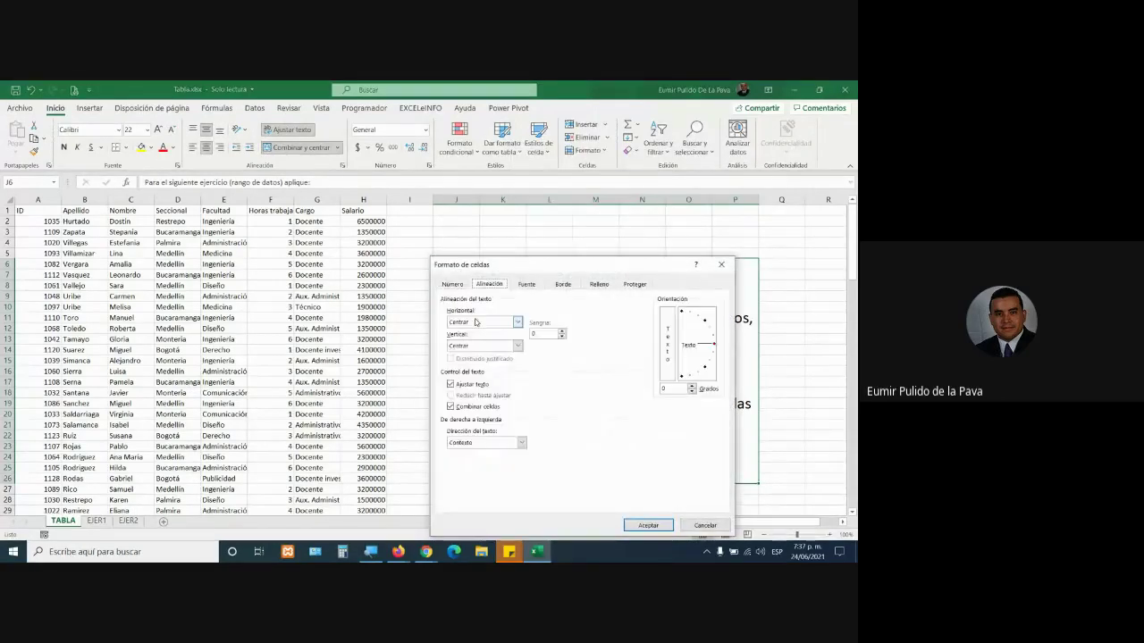
left_click(517, 322)
left_click(472, 369)
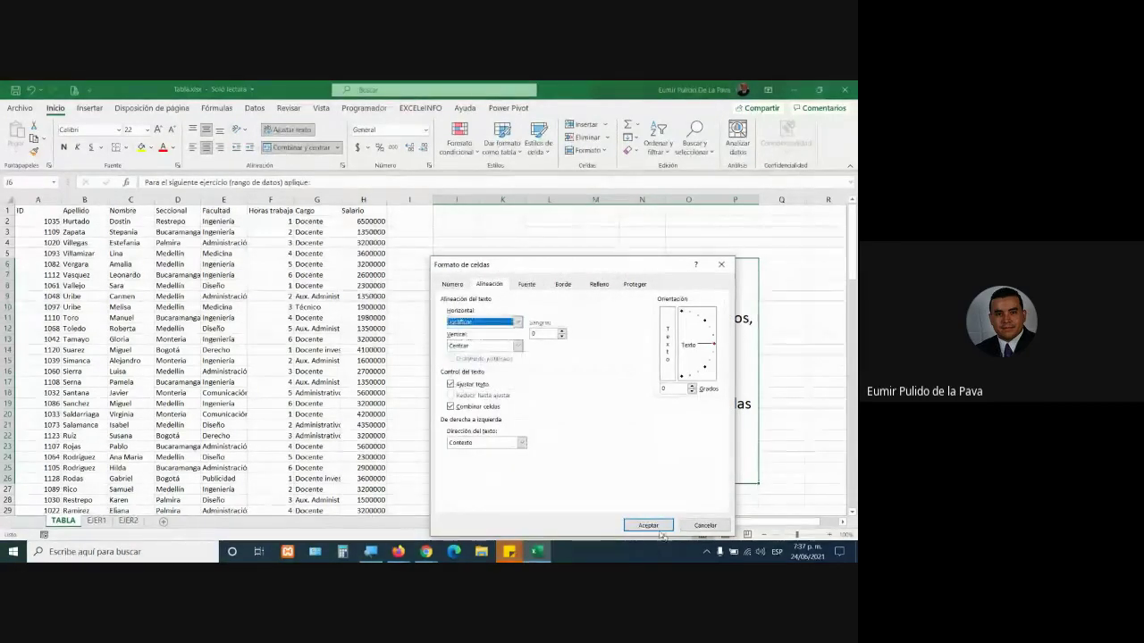
left_click(637, 526)
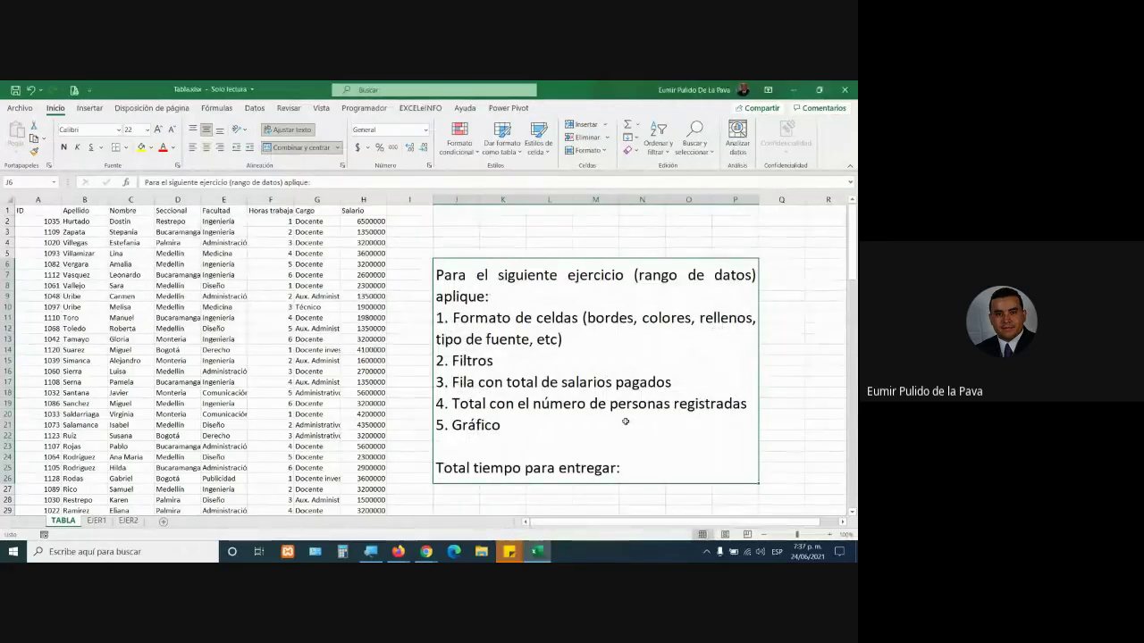
Step: Make the instruction text bold at size 20 on a pale grey-blue fill, then select its text
left_click(151, 147)
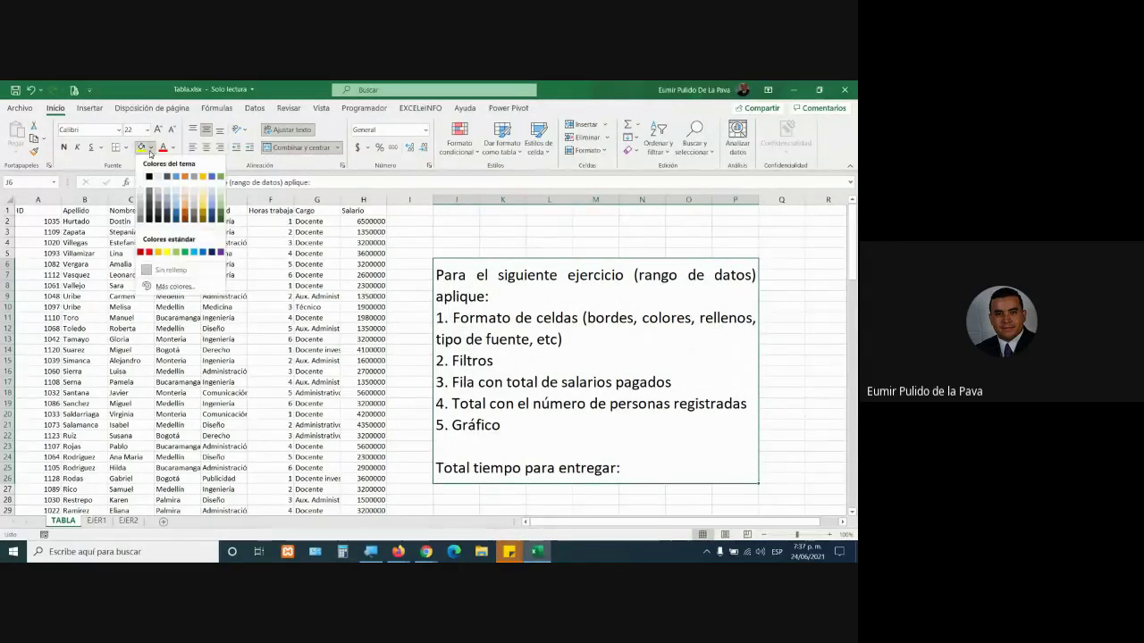
left_click(193, 253)
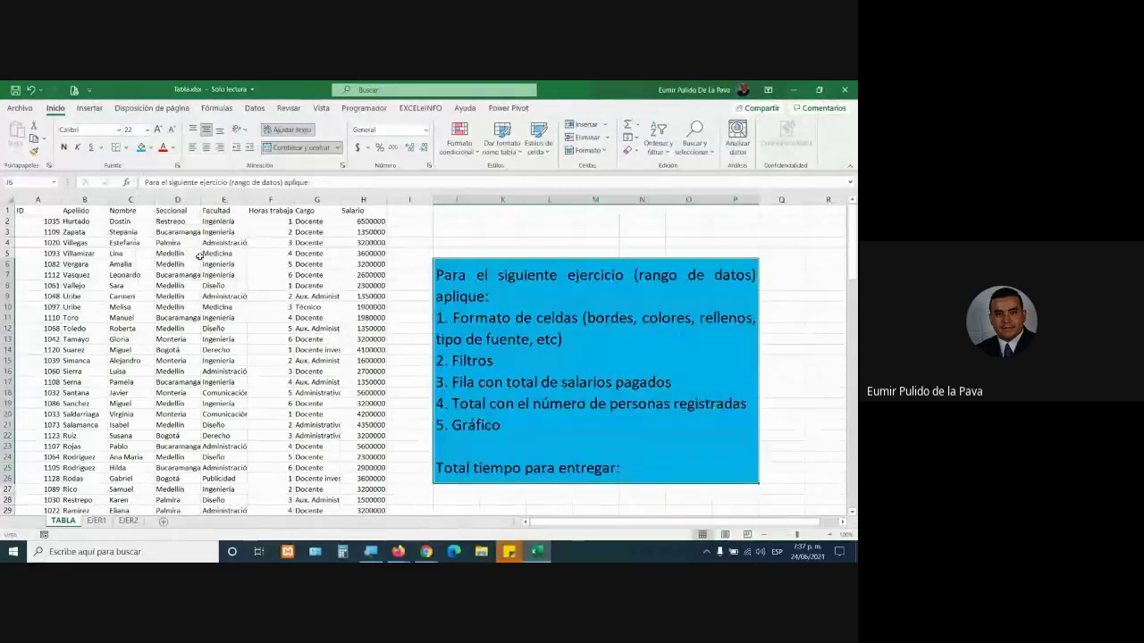
left_click(63, 148)
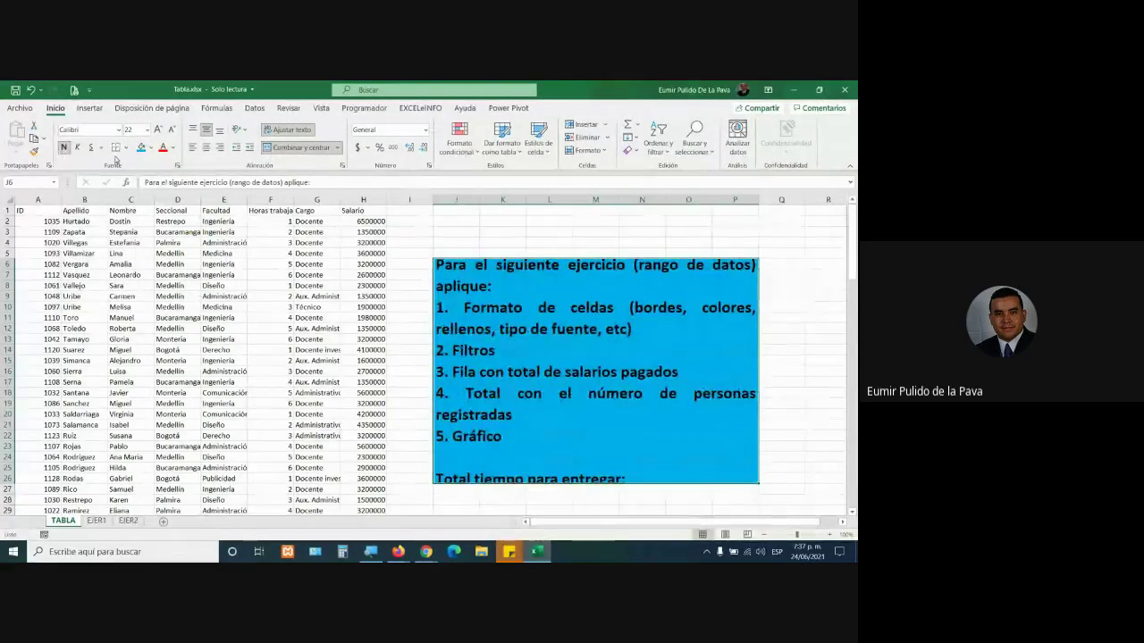
left_click(171, 129)
left_click(151, 147)
left_click(212, 193)
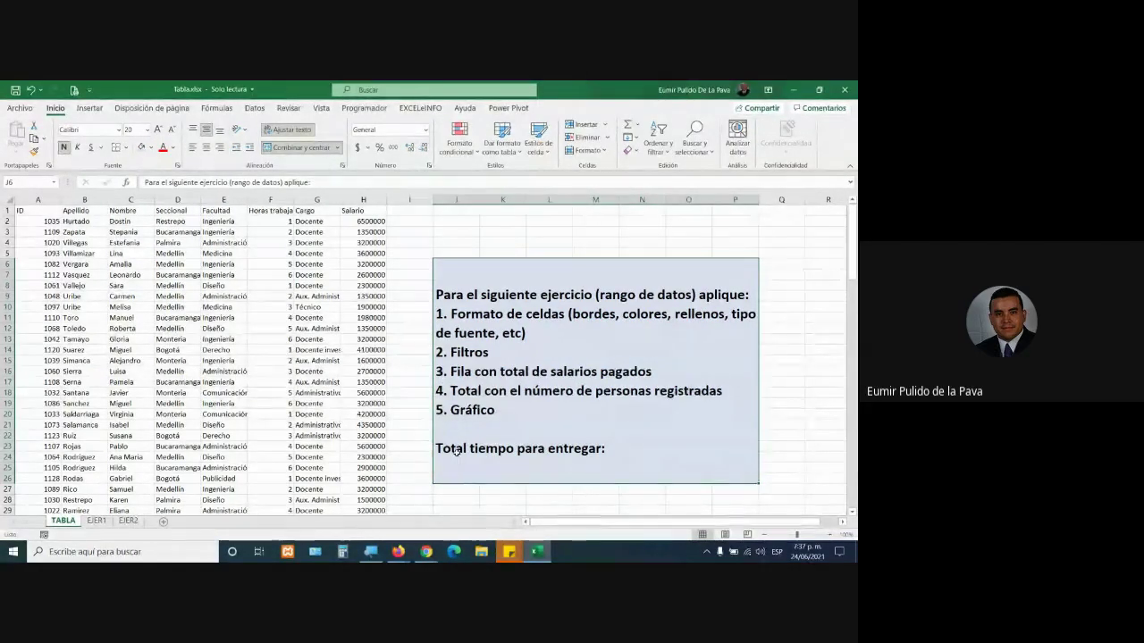
double_click(438, 296)
left_click_drag(437, 295, 606, 449)
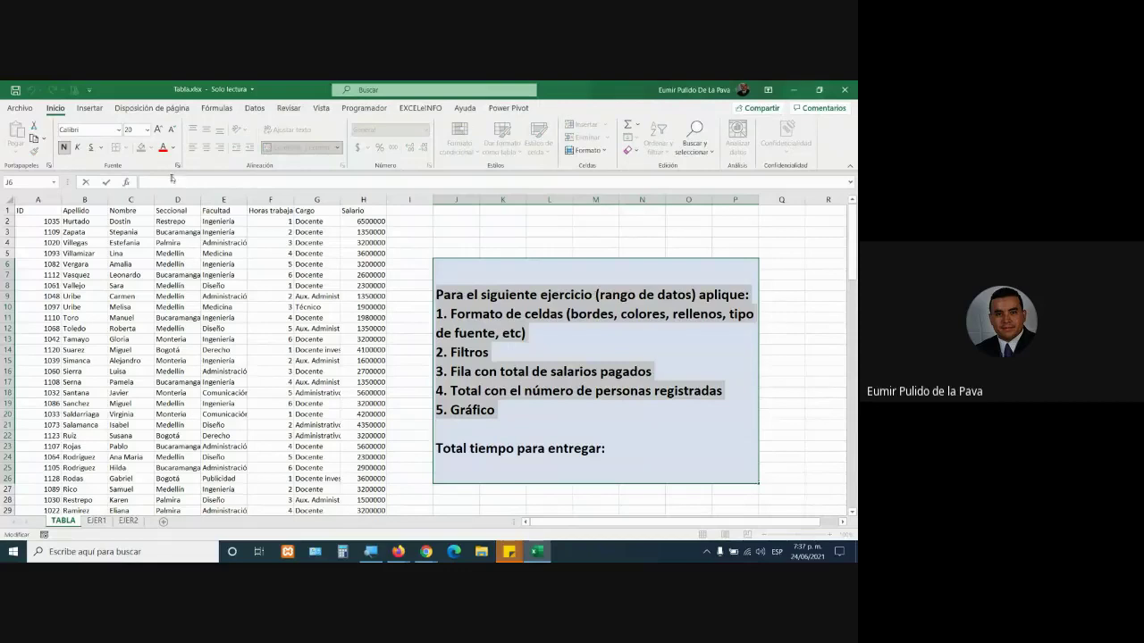
key("Return")
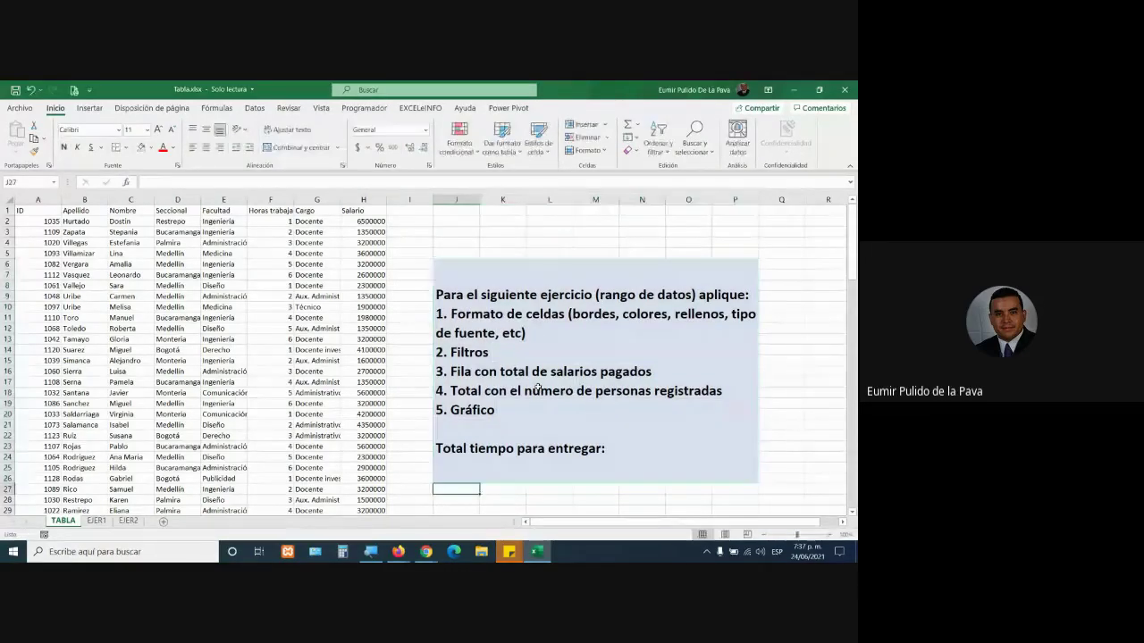
left_click(537, 386)
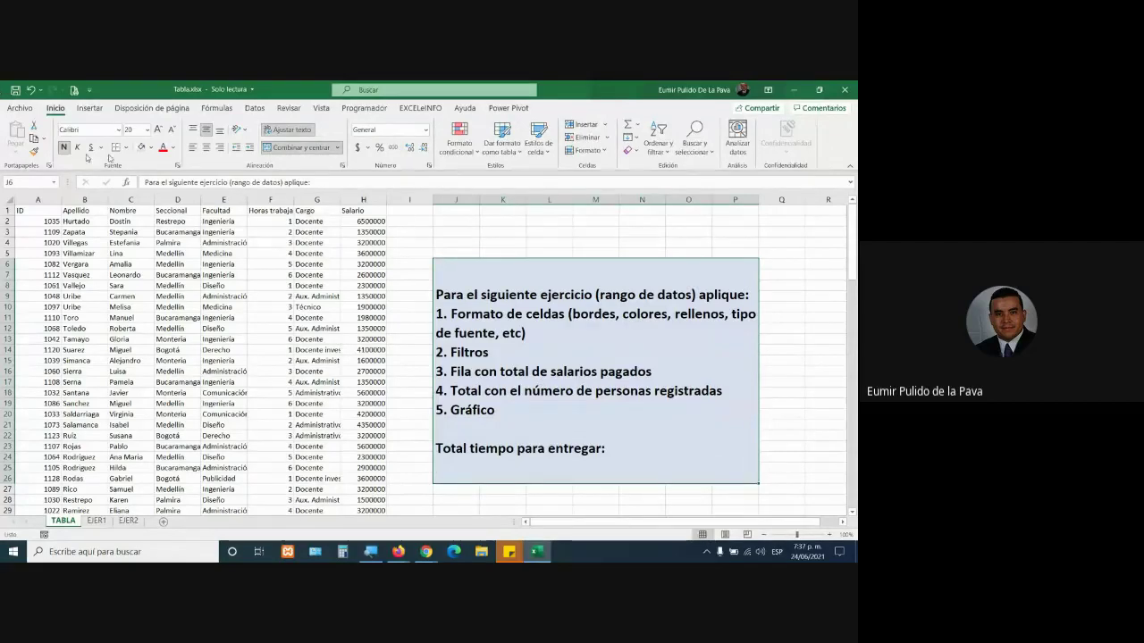
double_click(437, 294)
left_click_drag(437, 294, 719, 456)
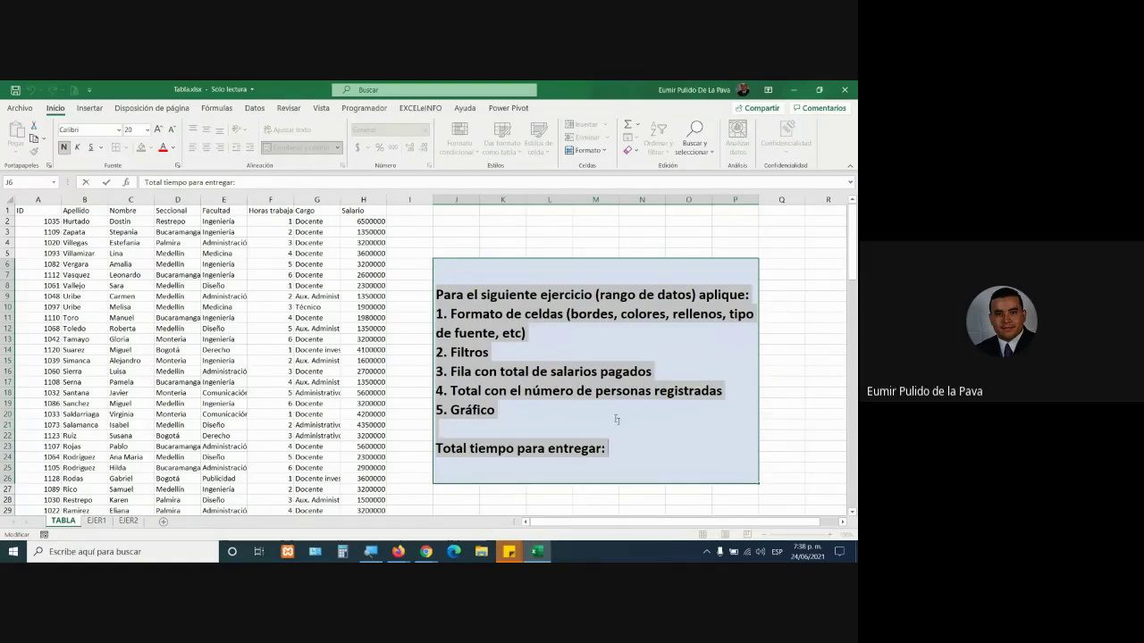
left_click(487, 352)
left_click_drag(437, 294, 748, 405)
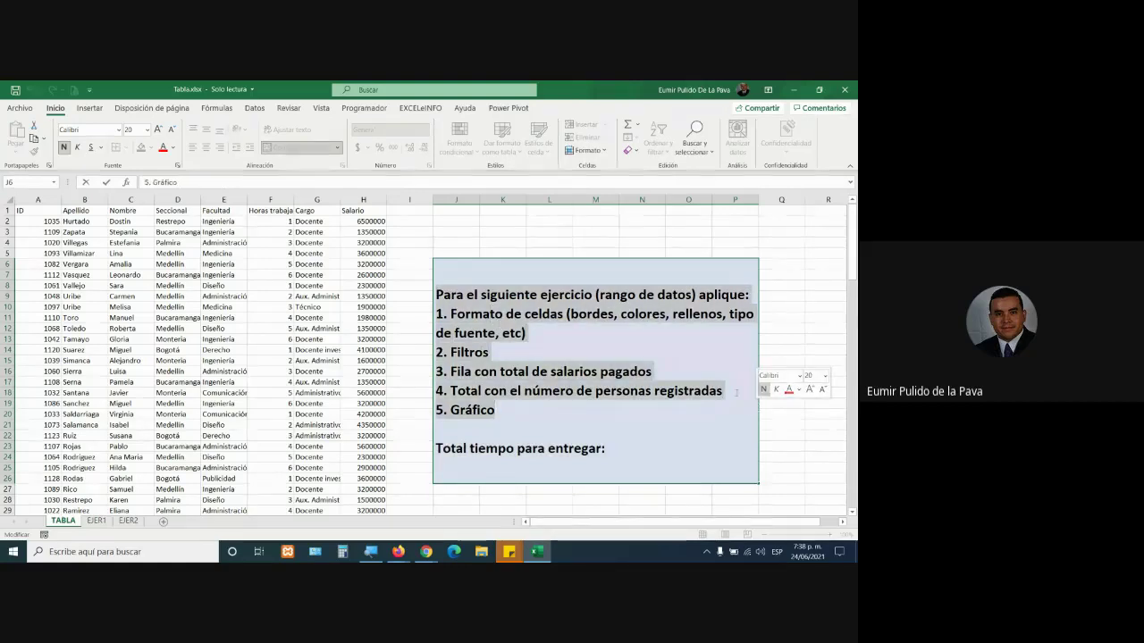
left_click(641, 459)
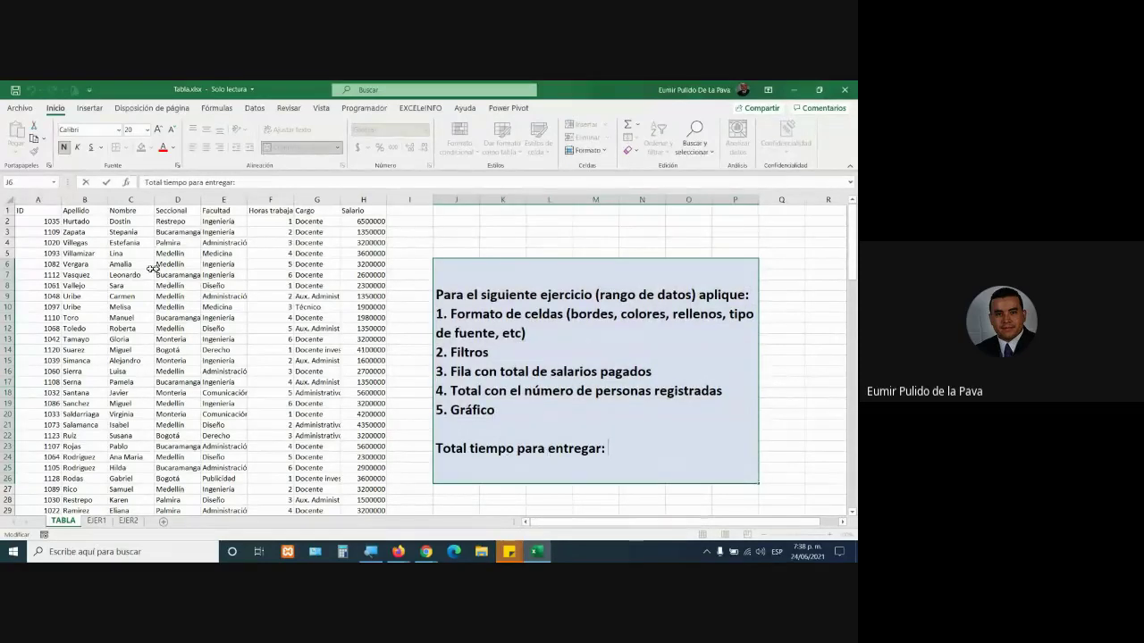
left_click_drag(436, 294, 722, 392)
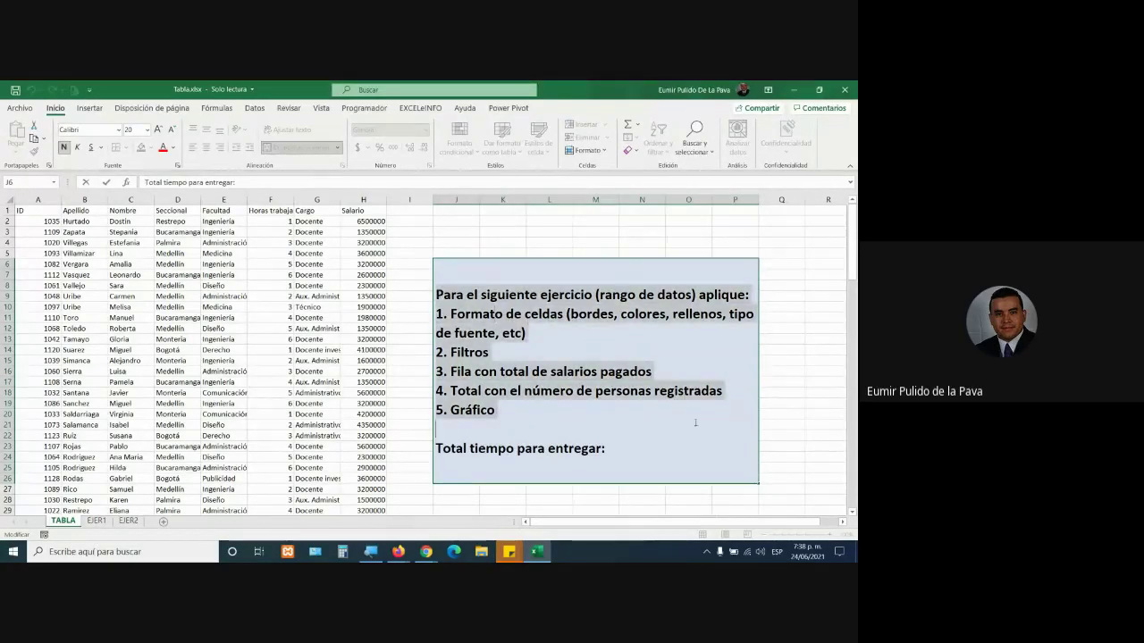
left_click(650, 453)
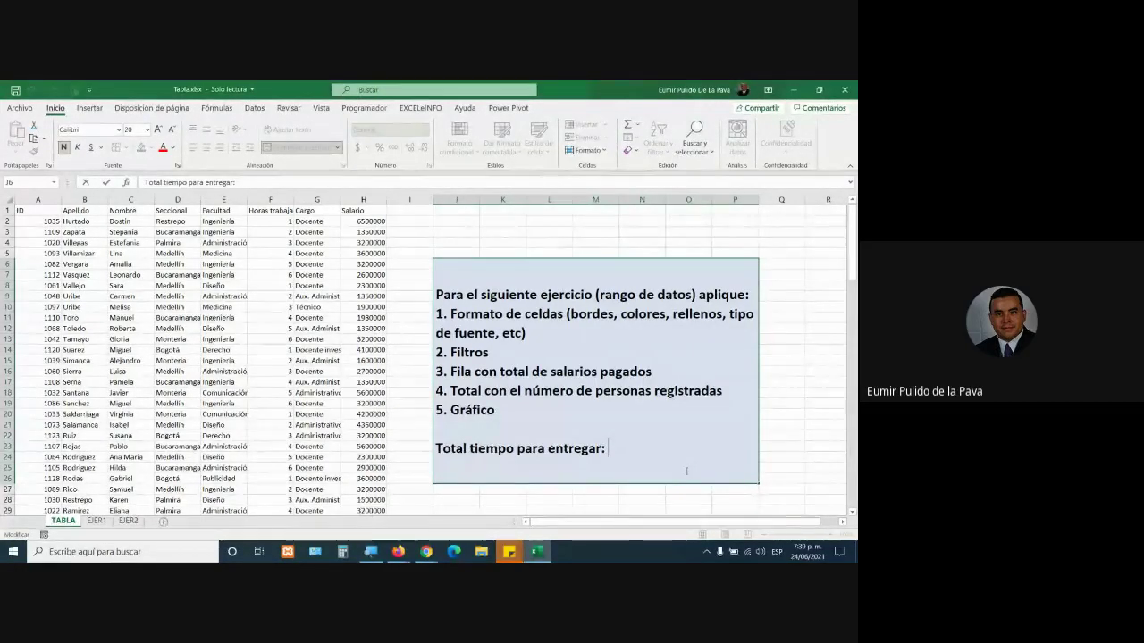
Step: Switch from Excel to the Google Meet window with Alt+Tab
key("alt+Tab")
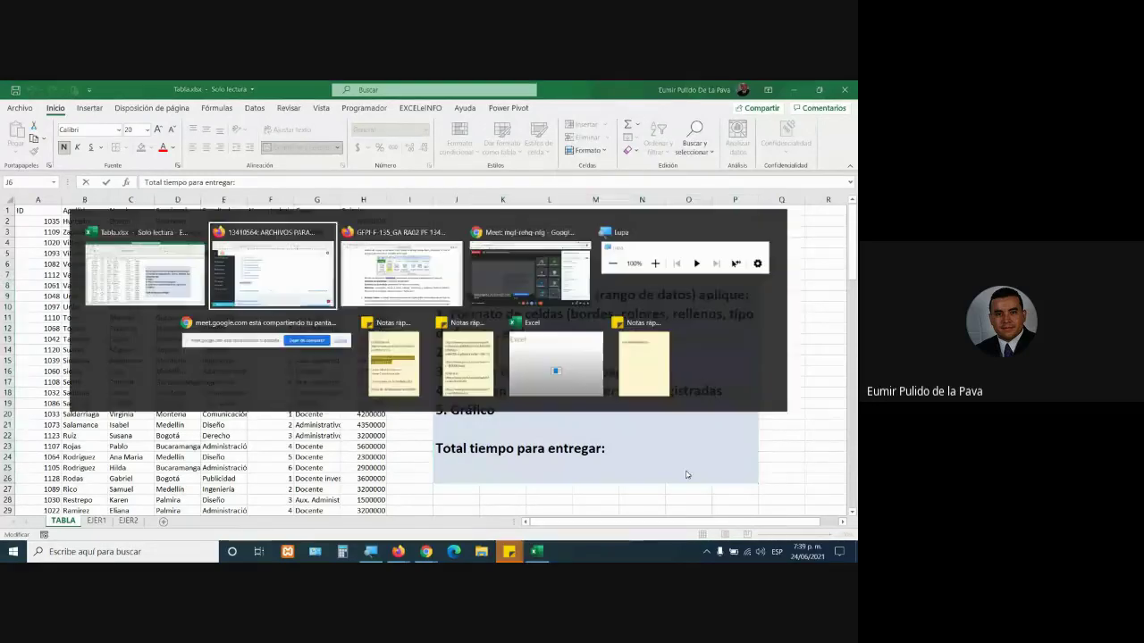
key("alt+Tab")
key("alt+Tab")
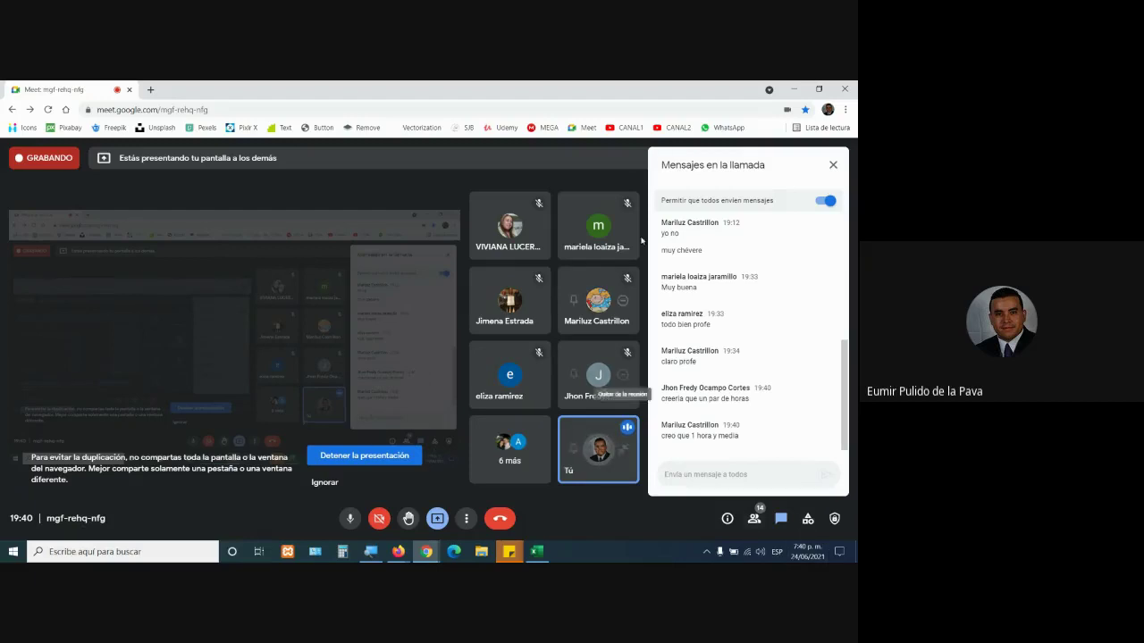
Step: Scroll through the Personas list of call participants, then return to the in-call chat
left_click(755, 517)
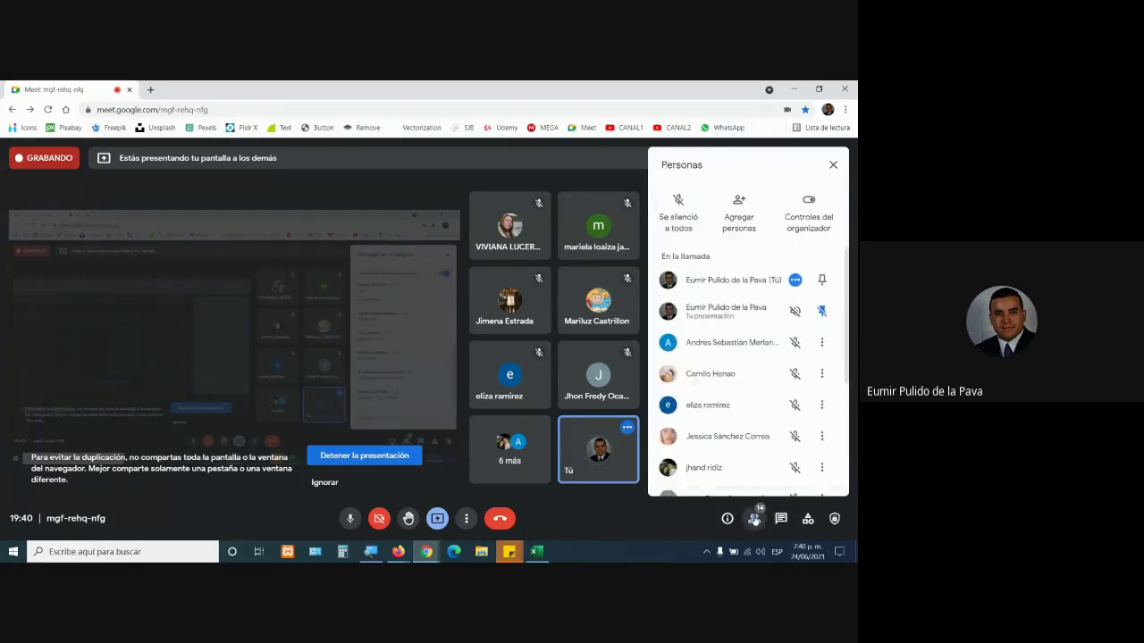
scroll(795, 389, "down", 2)
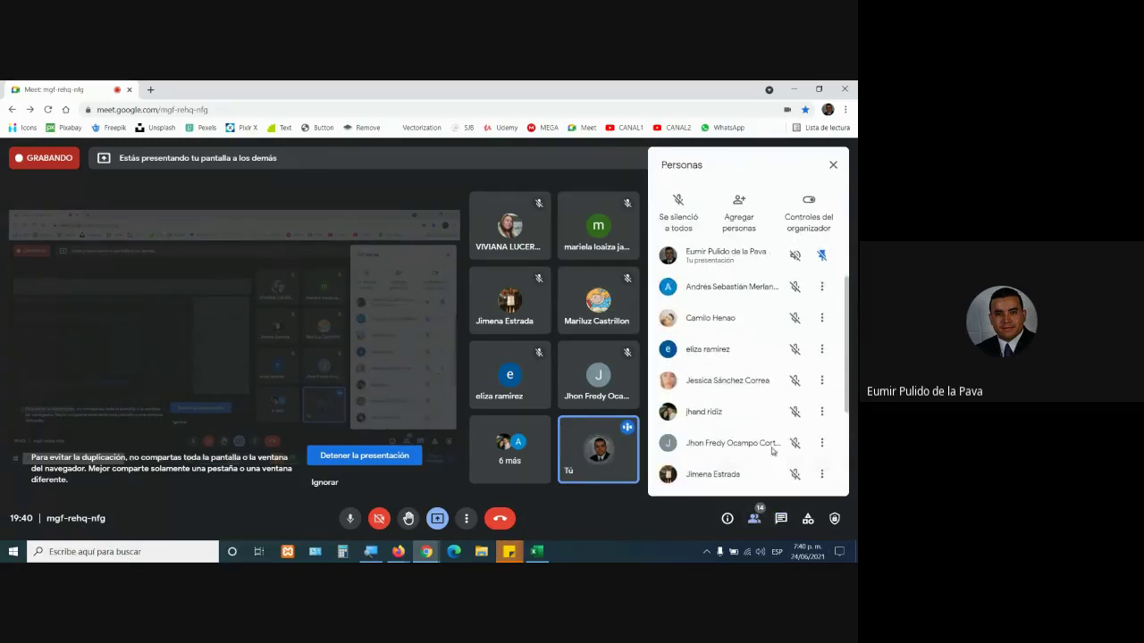
scroll(786, 454, "down", 3)
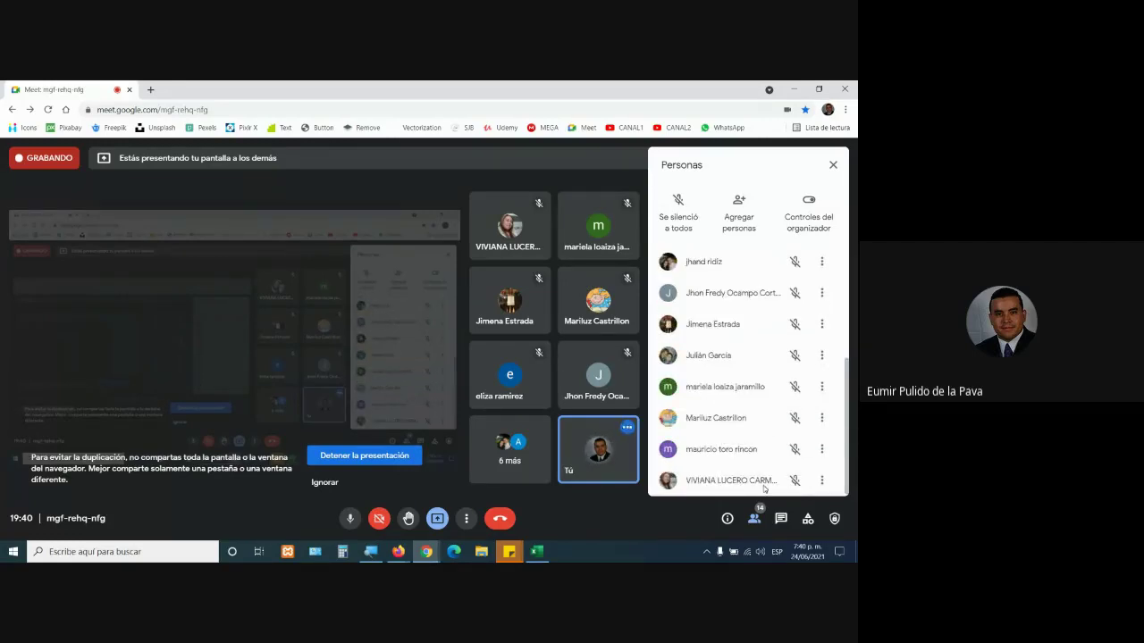
left_click(784, 521)
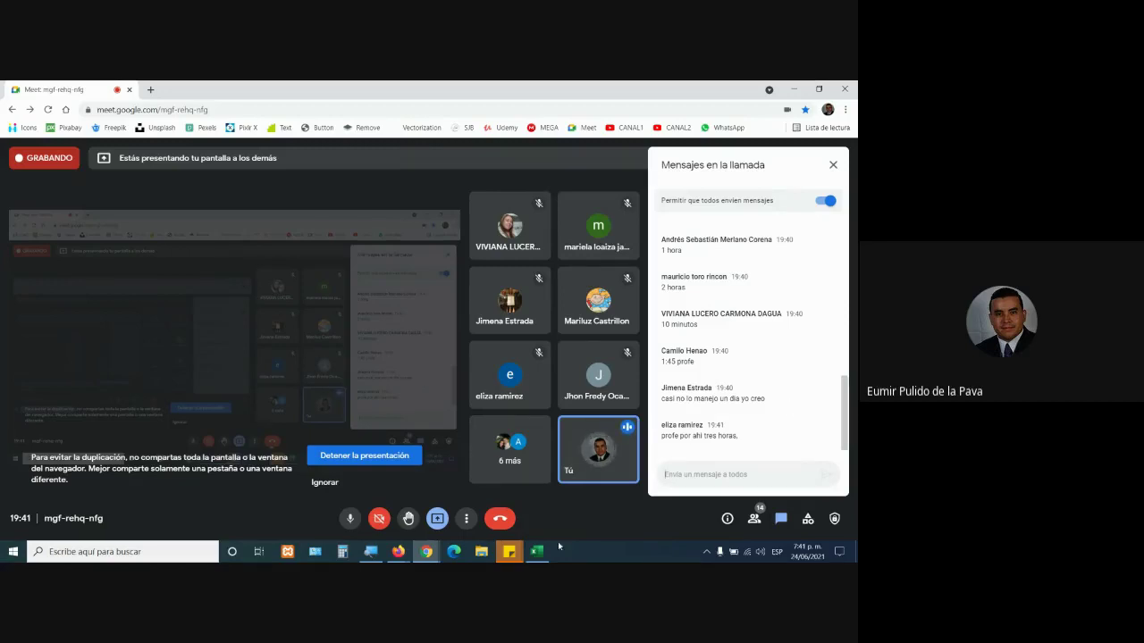
mouse_move(541, 555)
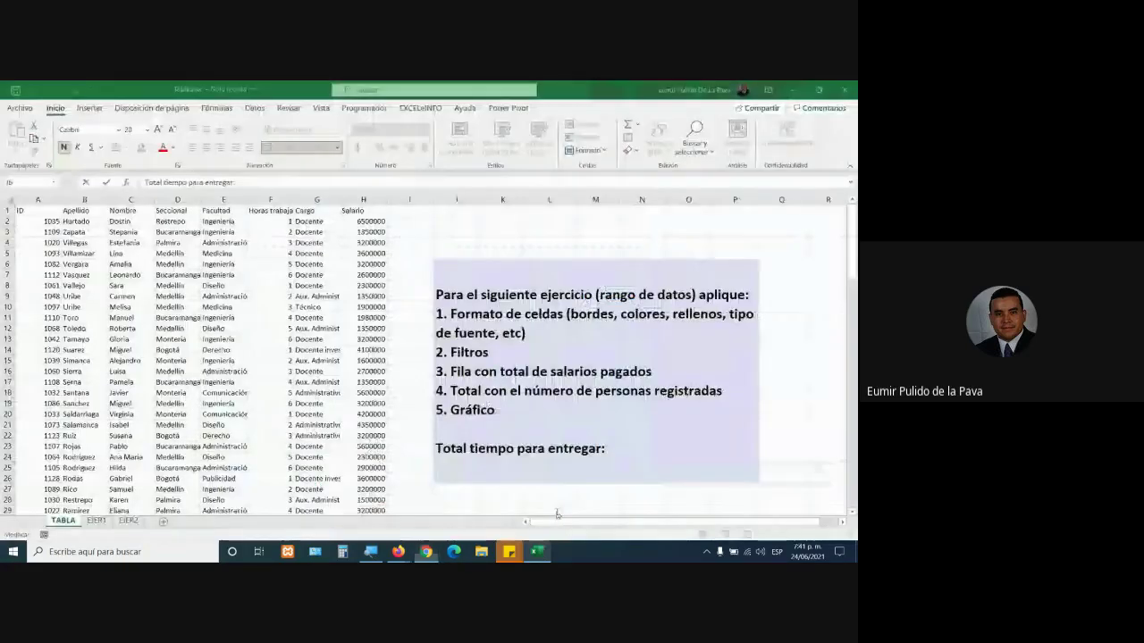
Step: Back in Tabla.xlsx, add '30 segundos' after 'Total tiempo para entregar:'
left_click(572, 523)
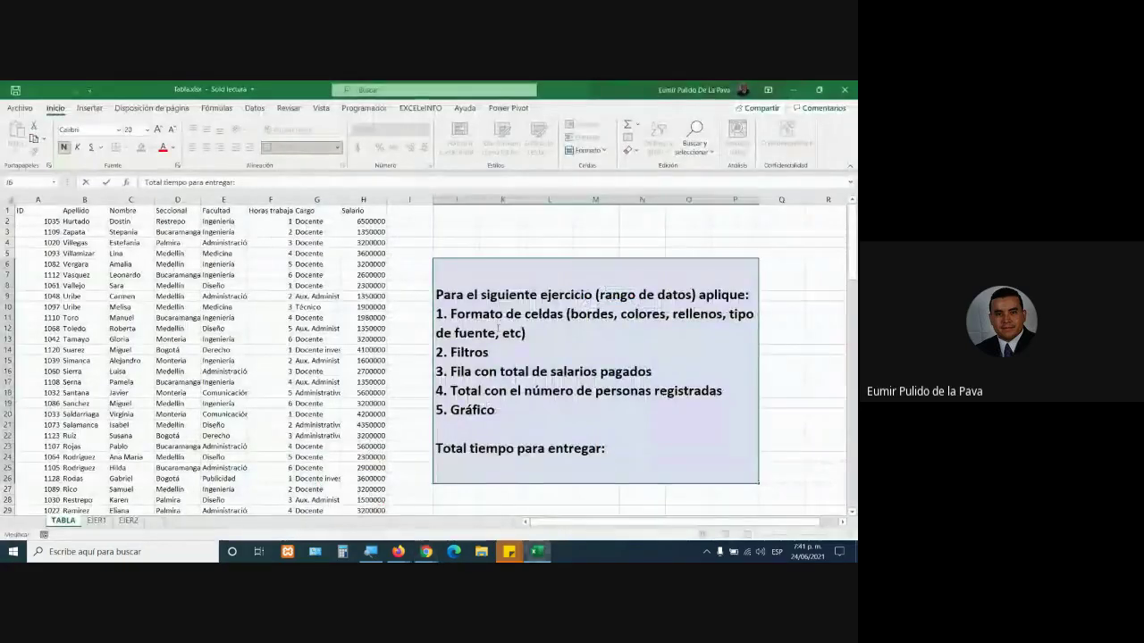
mouse_move(436, 294)
left_mouse_down()
mouse_move(742, 412)
mouse_move(644, 465)
left_mouse_up()
left_click(622, 448)
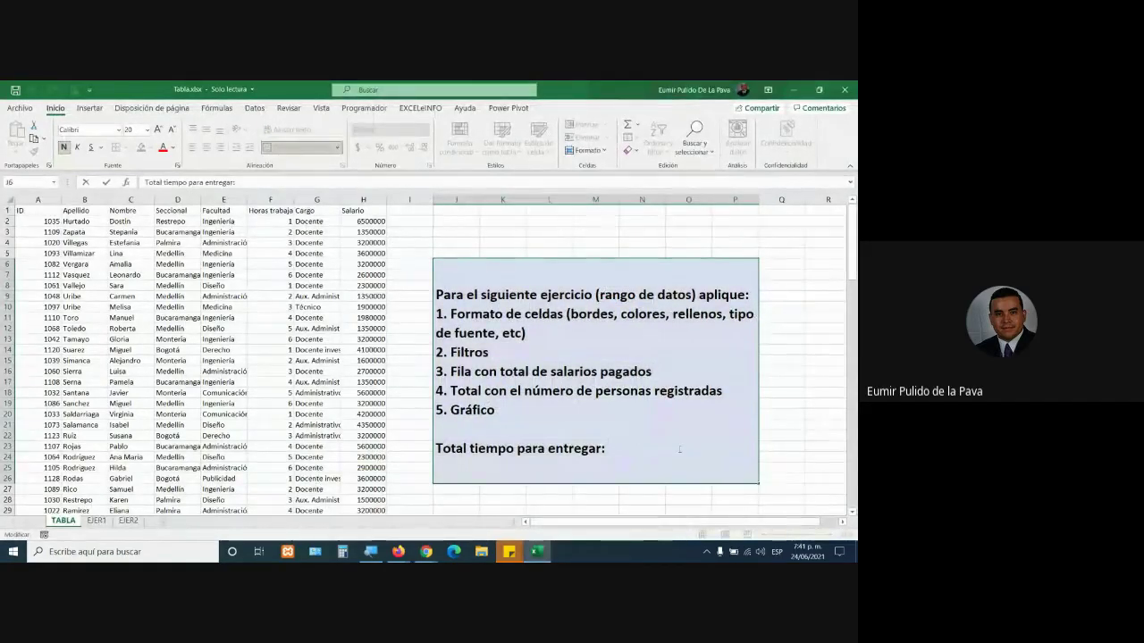
type("3")
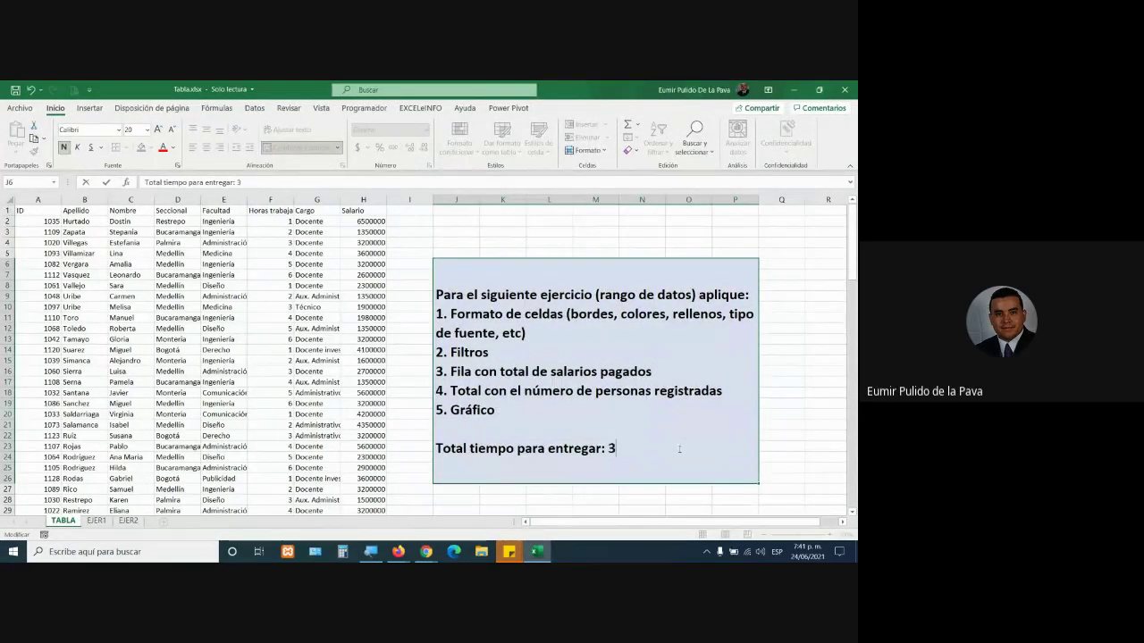
type("0 ")
type("segundos")
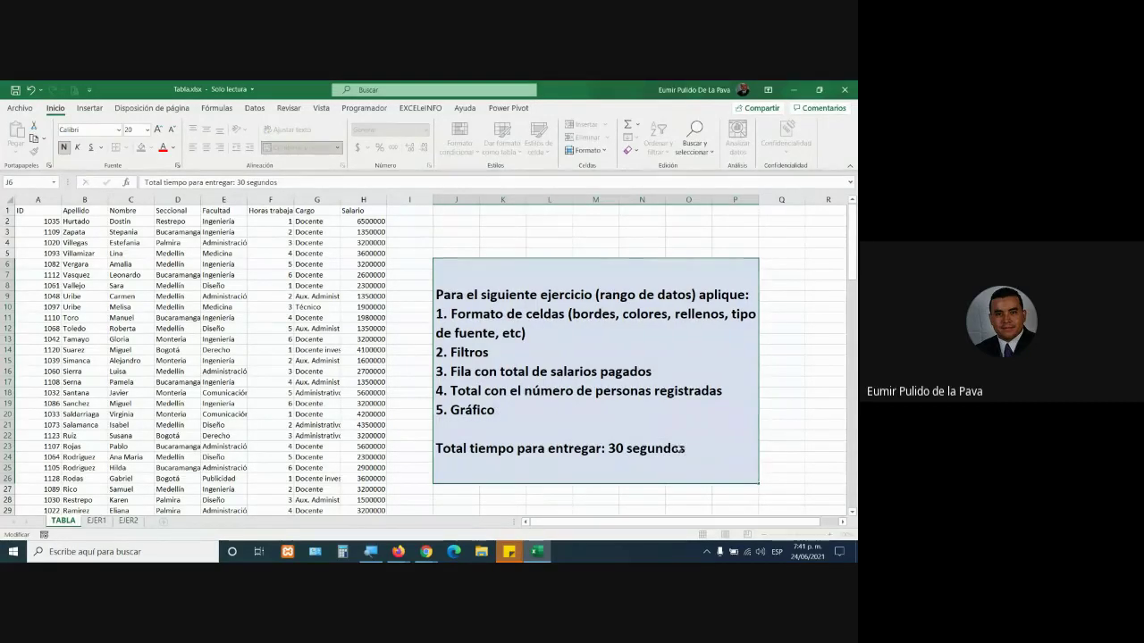
key("Escape")
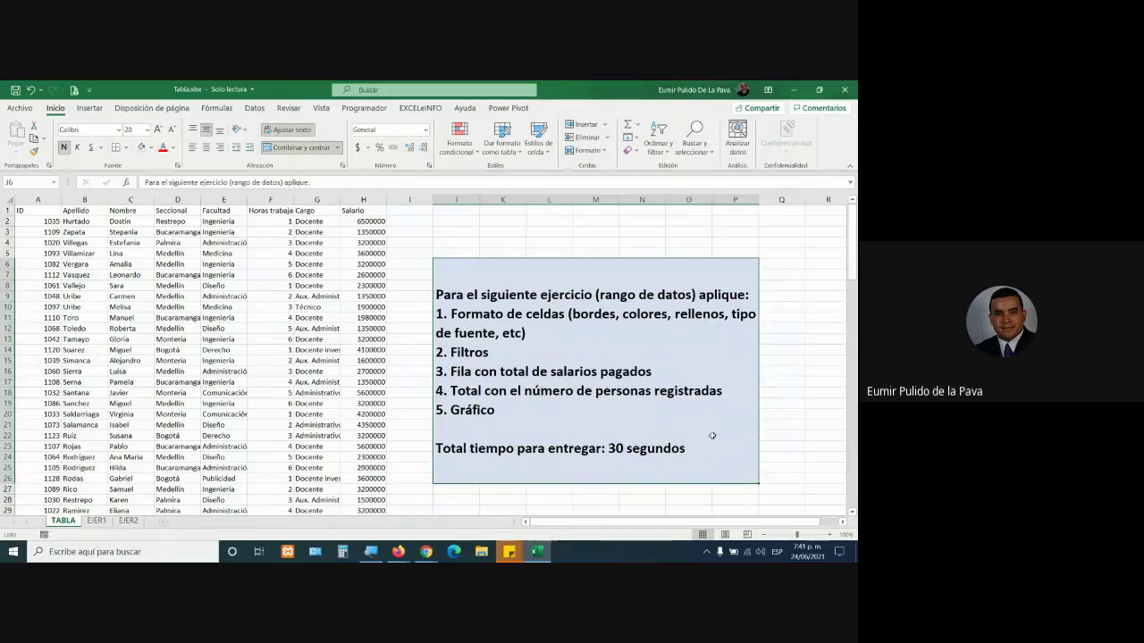
Step: Colour the words '30 segundos' red
left_click(610, 447)
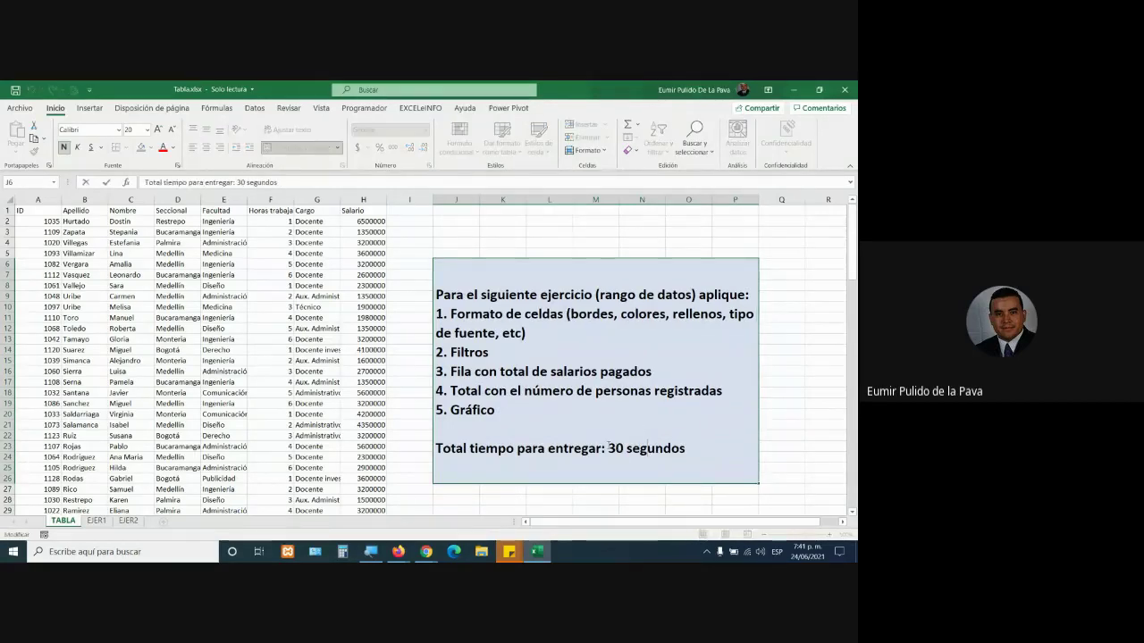
left_click_drag(608, 447, 685, 449)
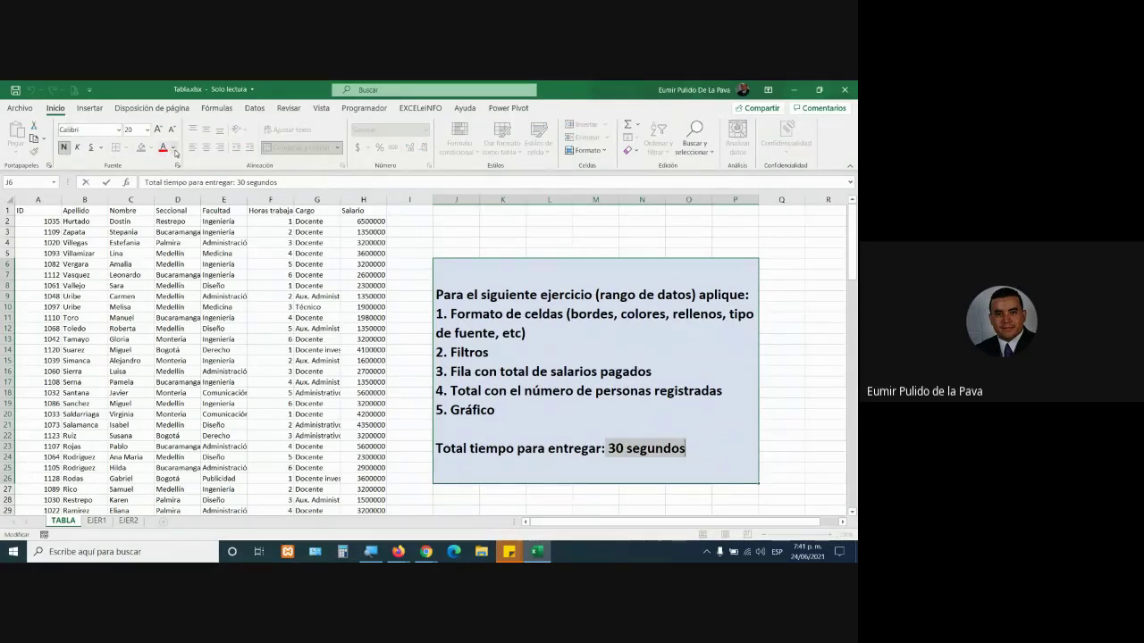
left_click(174, 149)
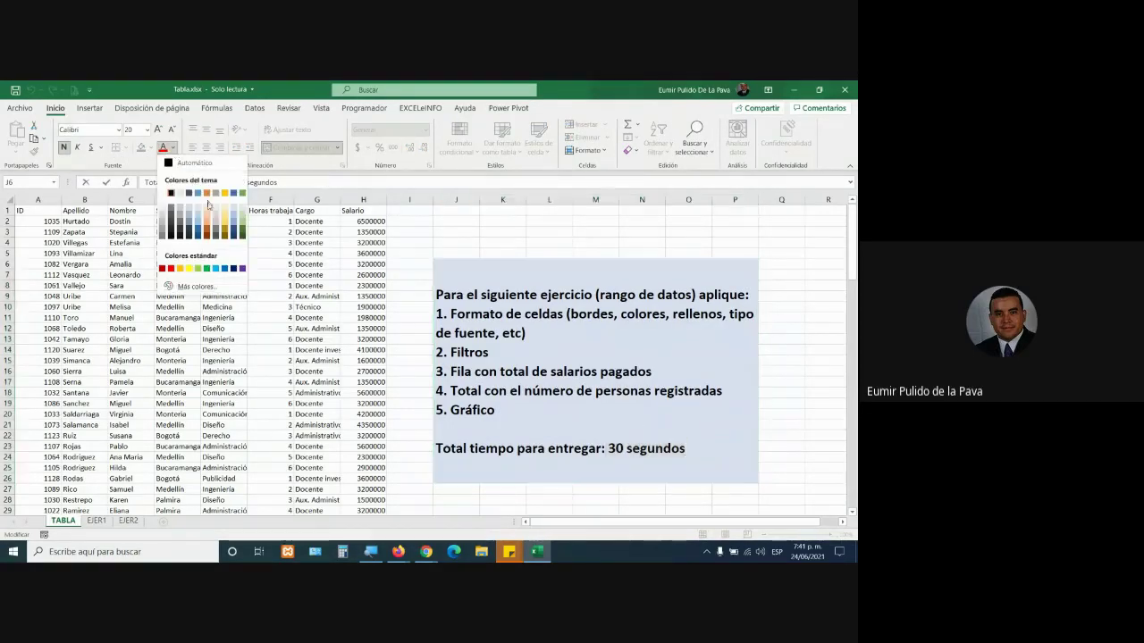
left_click(162, 268)
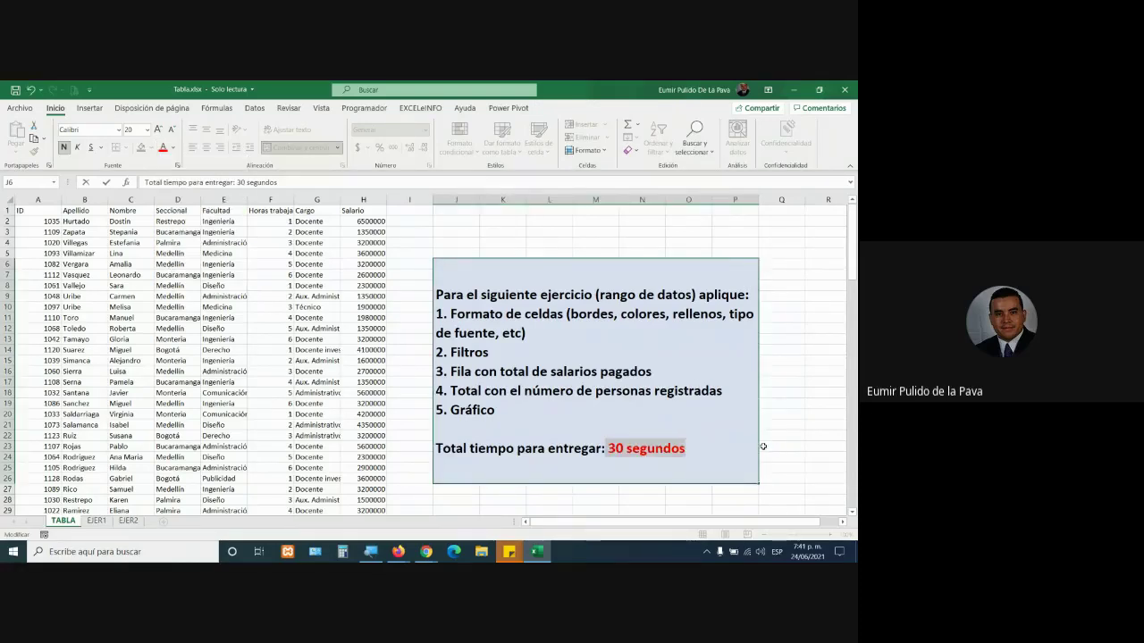
left_click(763, 446)
Step: Enlarge '30 segundos' to size 22 and check the instruction box
left_click(688, 449)
left_click_drag(608, 448, 686, 448)
left_click(158, 129)
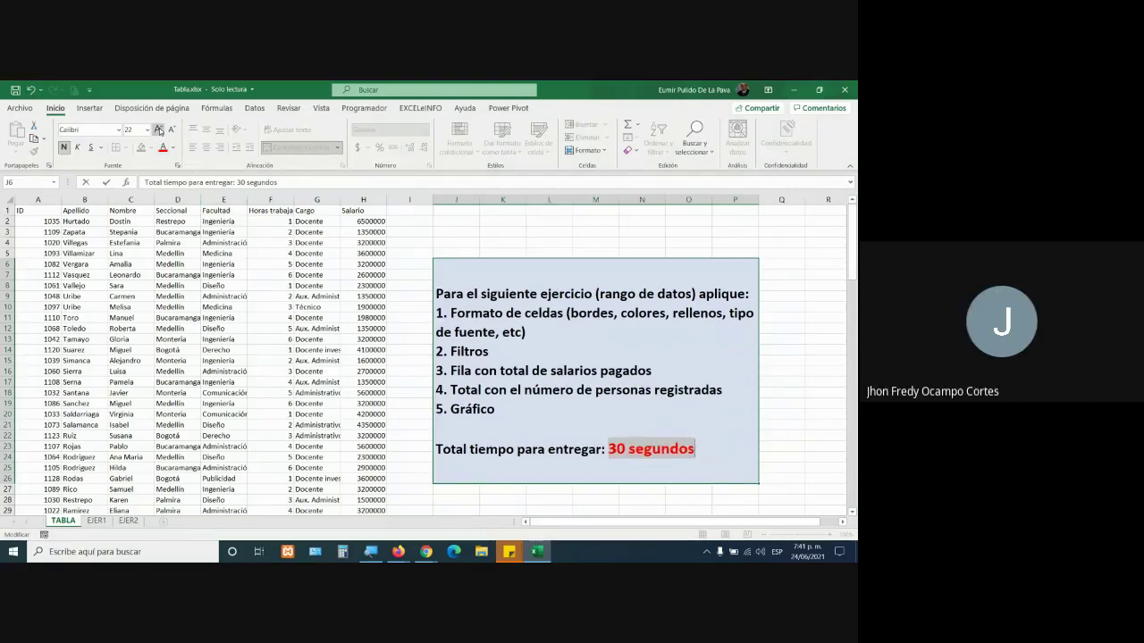
left_click(802, 417)
left_click(647, 422)
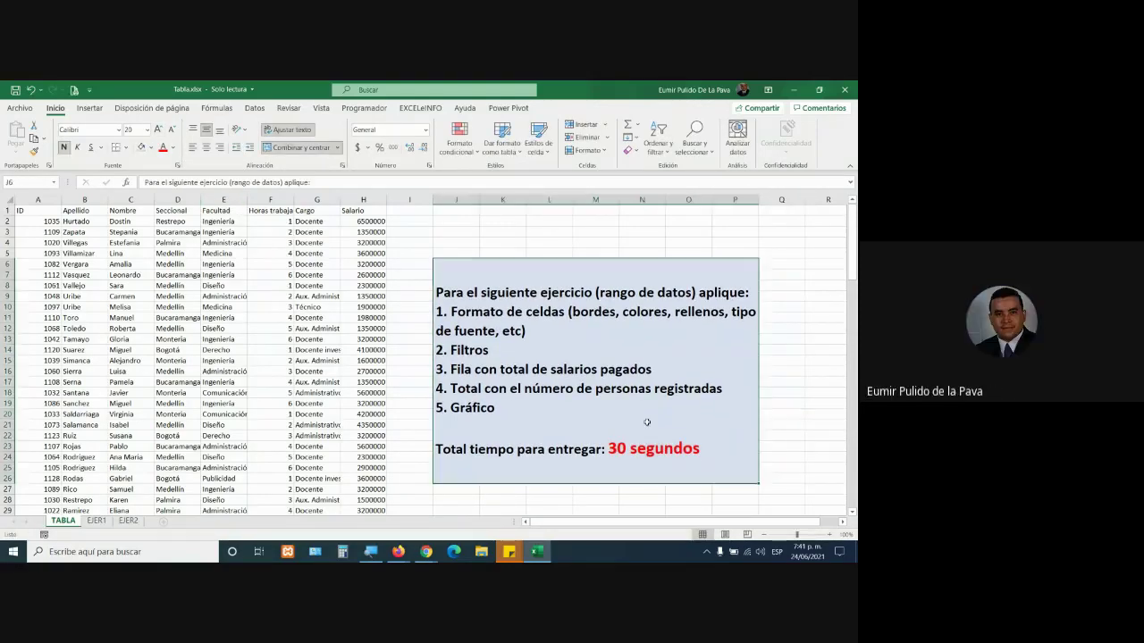
Step: Go to the Meet call, glance at the Excel workbook, then return to Meet
mouse_move(426, 551)
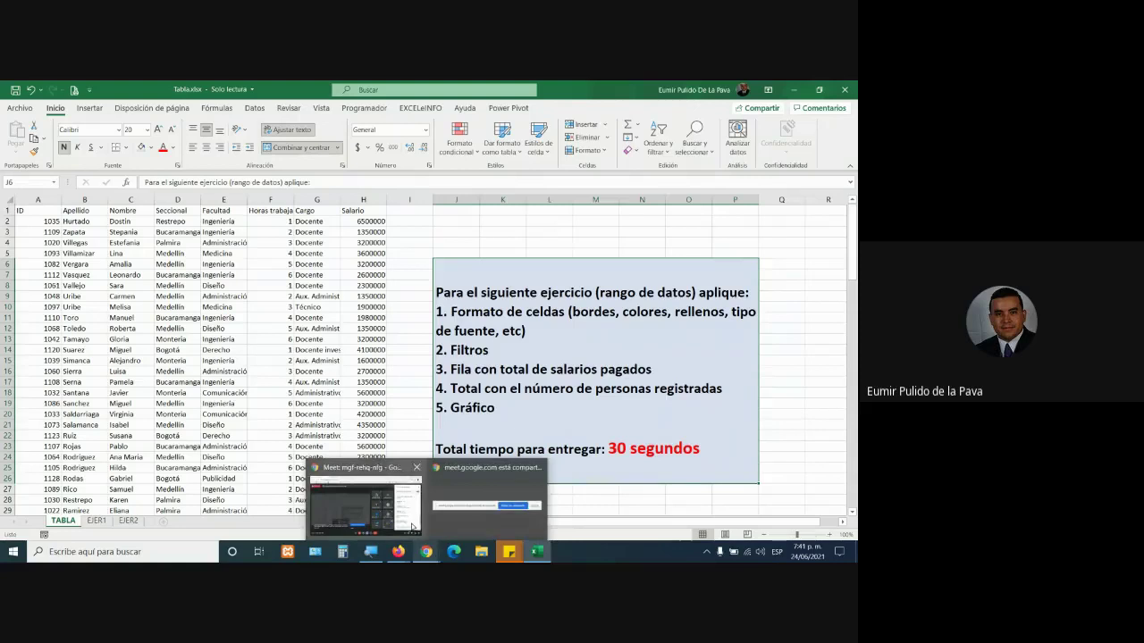
left_click(412, 527)
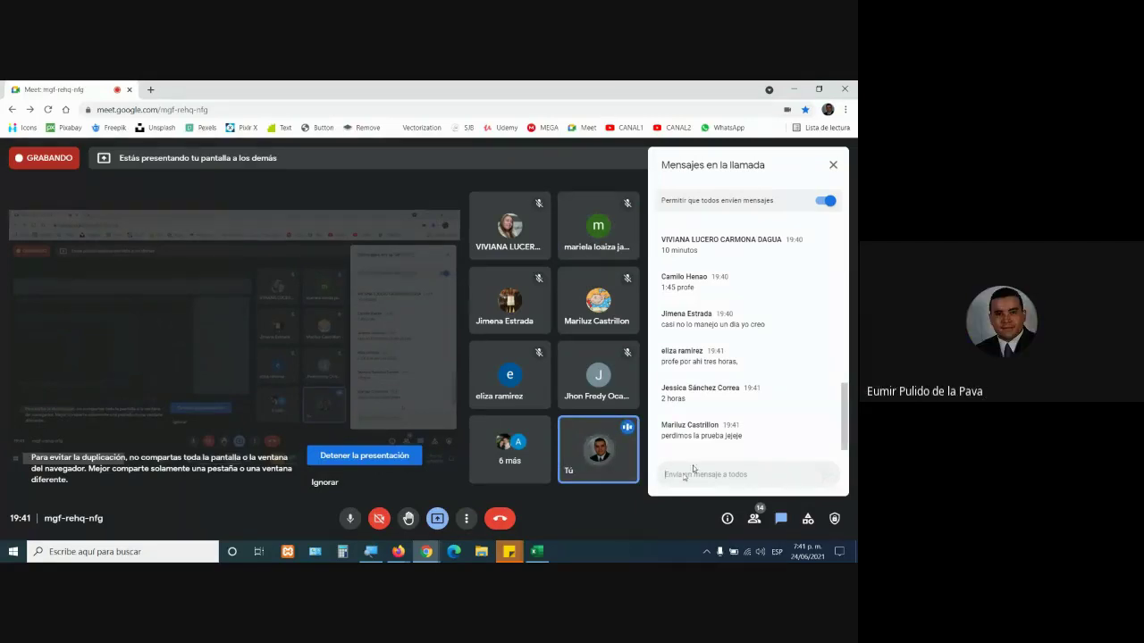
left_click(537, 550)
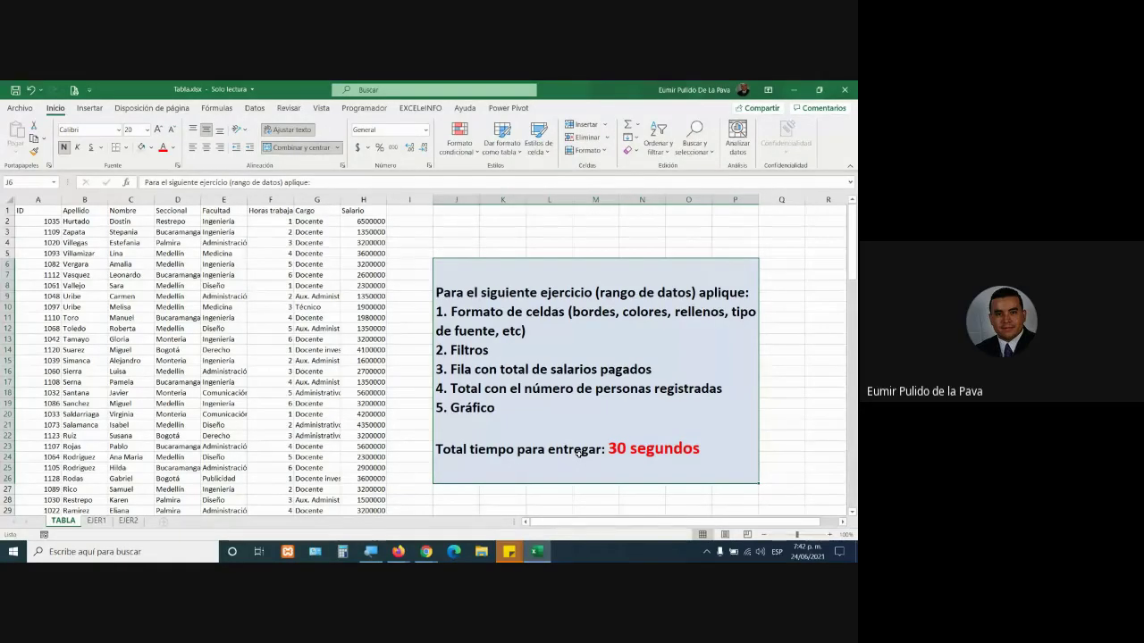
mouse_move(427, 551)
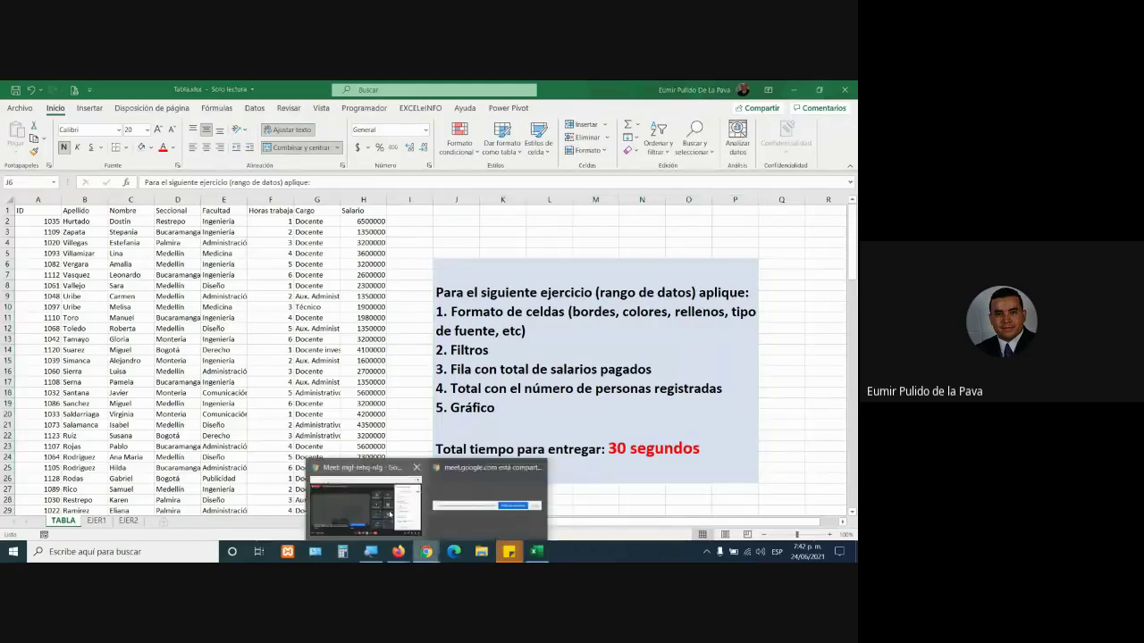
left_click(488, 483)
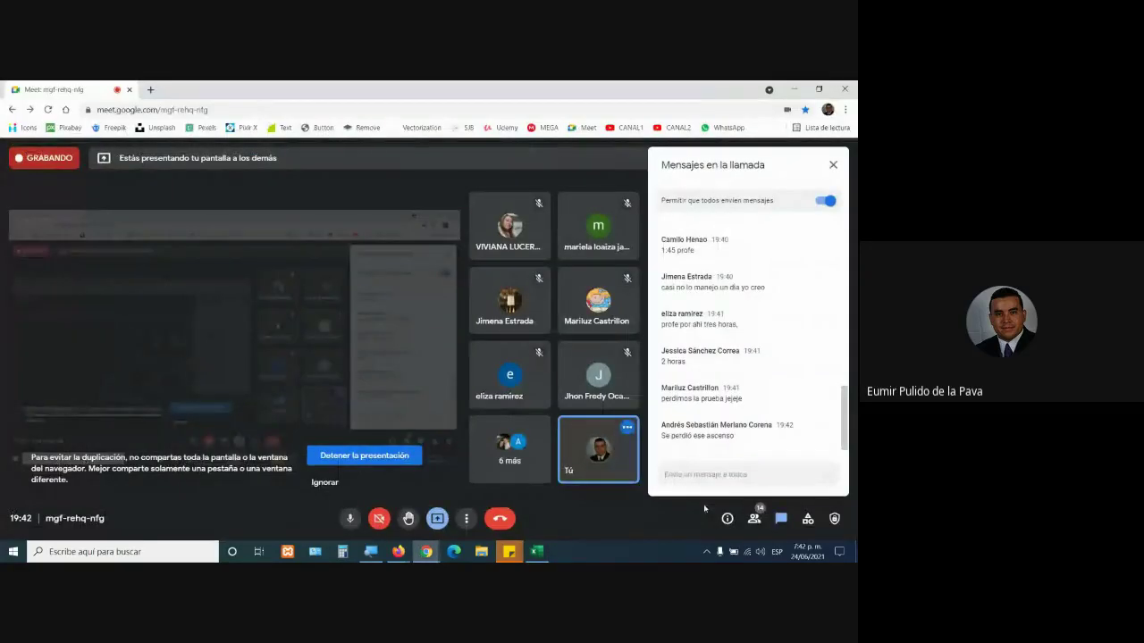
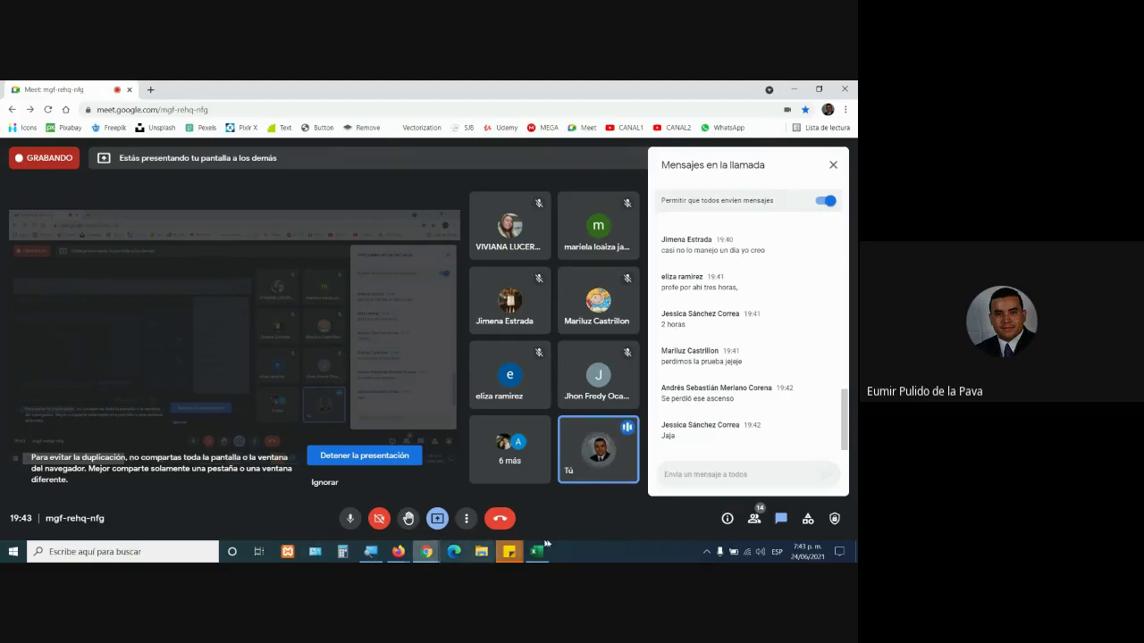
Step: Bring the Excel workbook Tabla.xlsx in front of the Google Meet window
left_click(537, 553)
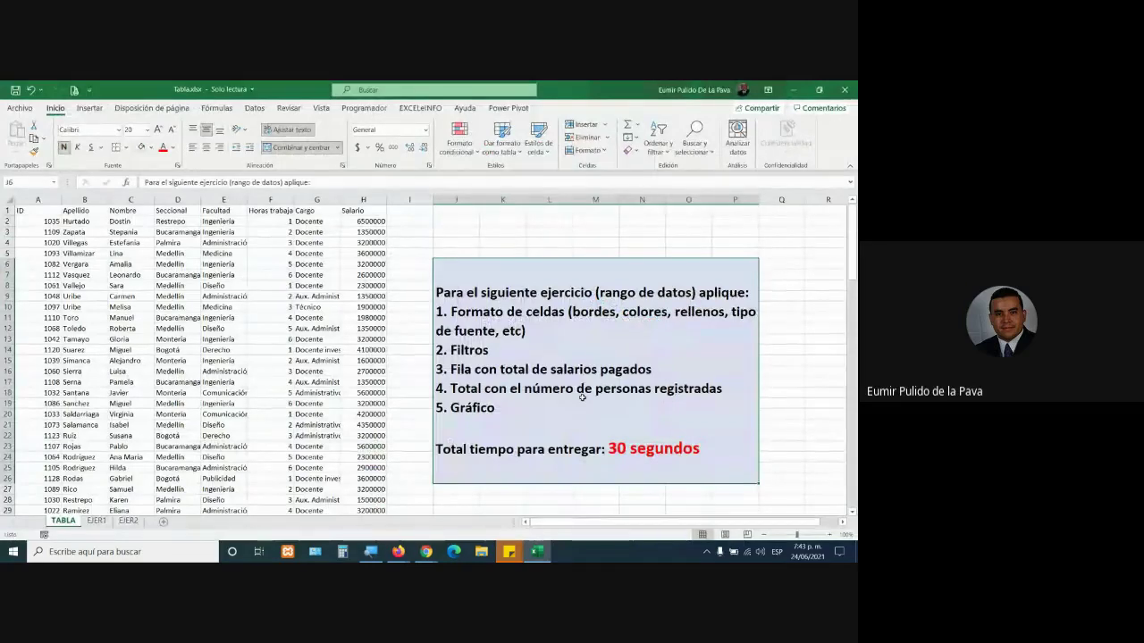
double_click(439, 293)
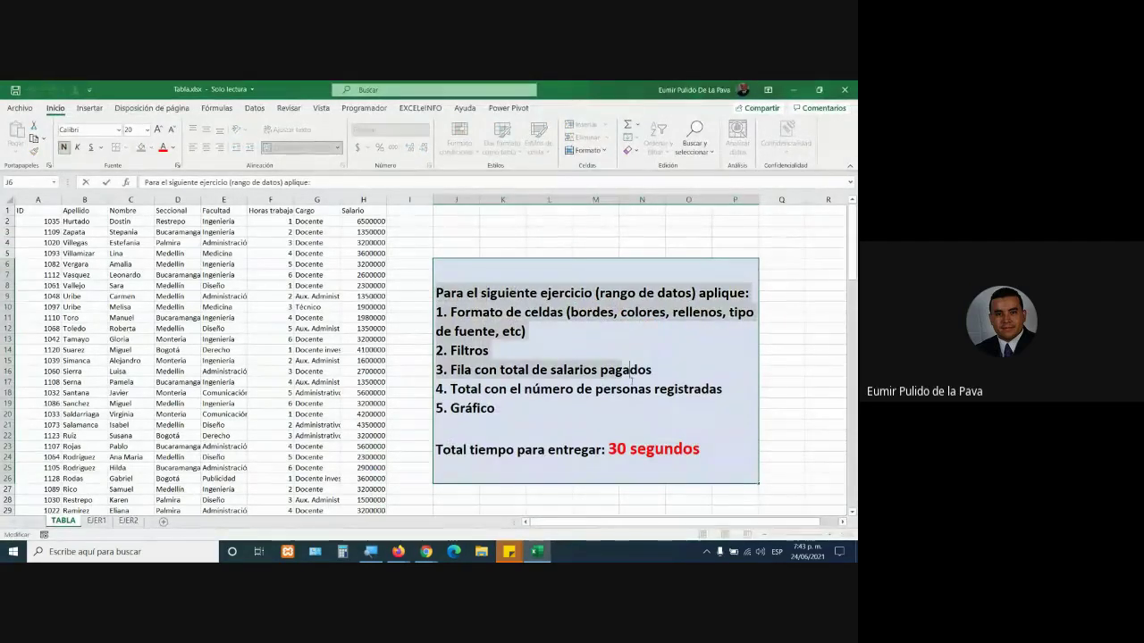
left_click_drag(439, 293, 495, 409)
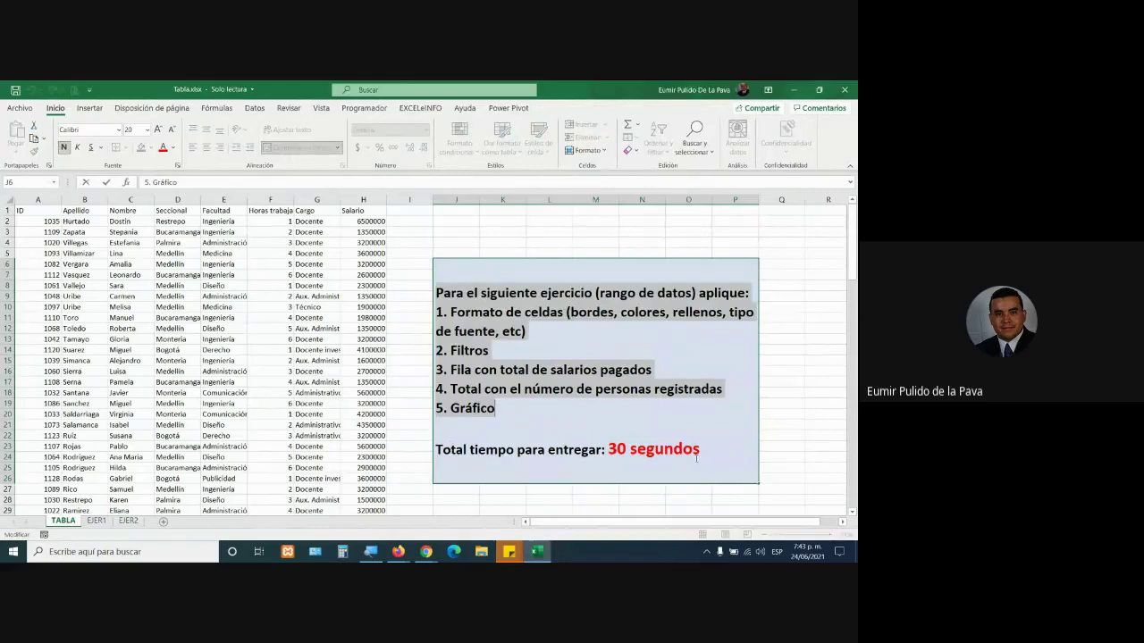
left_click_drag(699, 451, 609, 449)
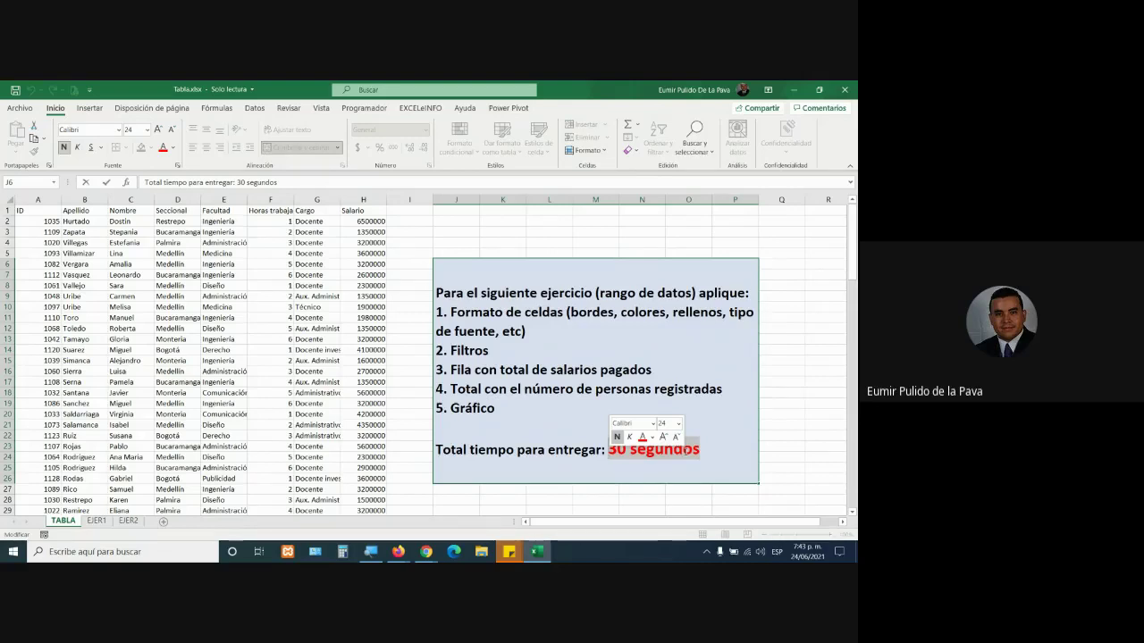
key("alt+Tab")
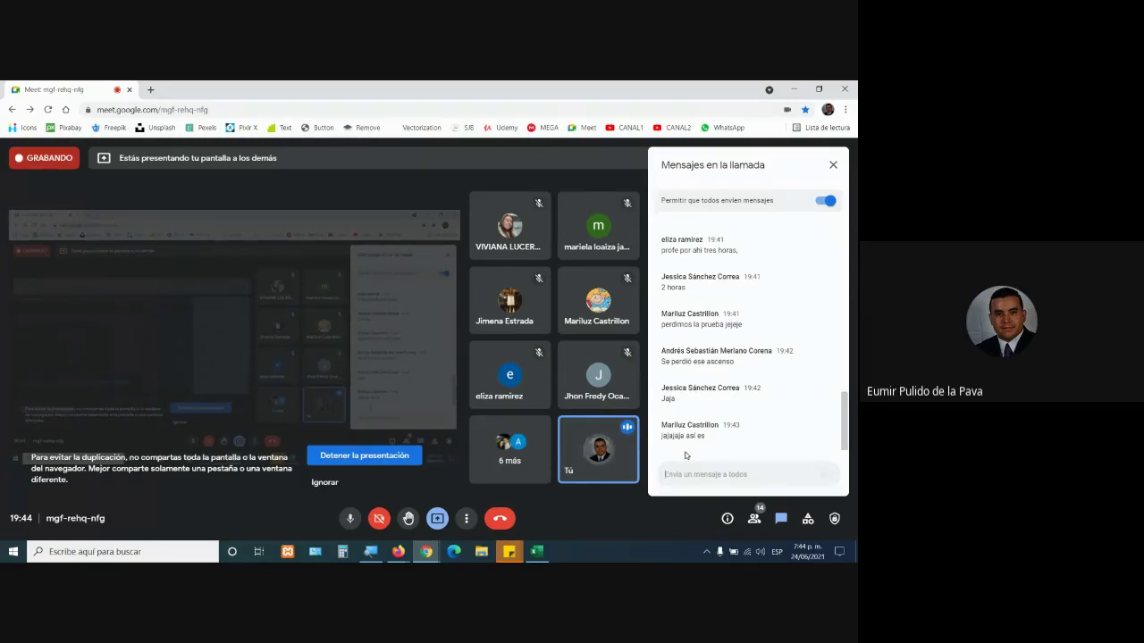
left_click(536, 552)
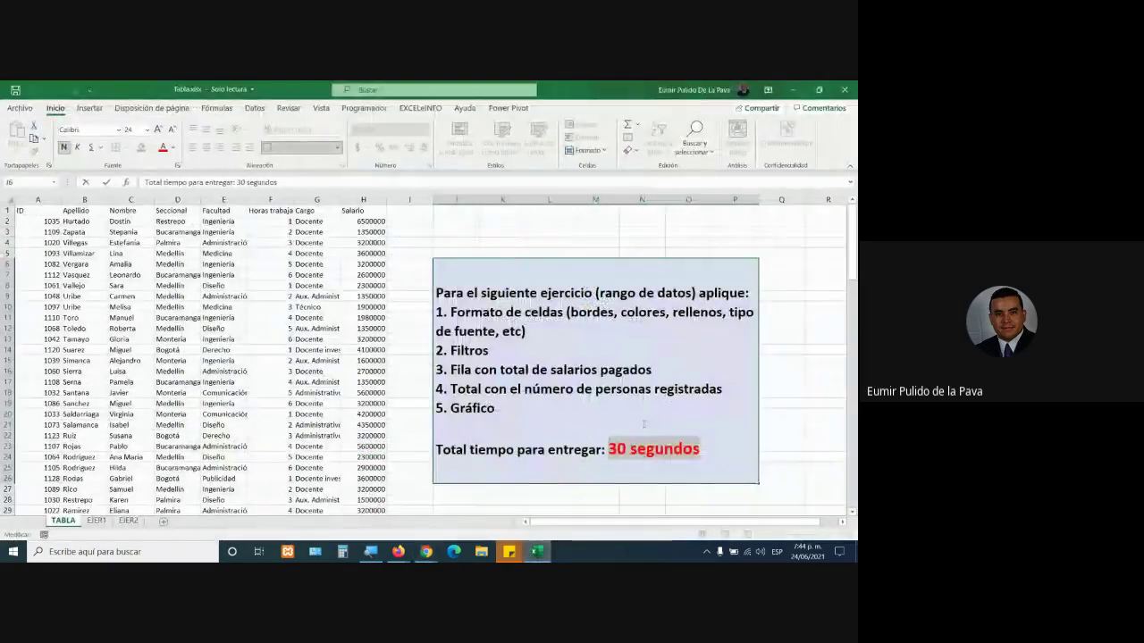
left_click_drag(723, 448, 435, 448)
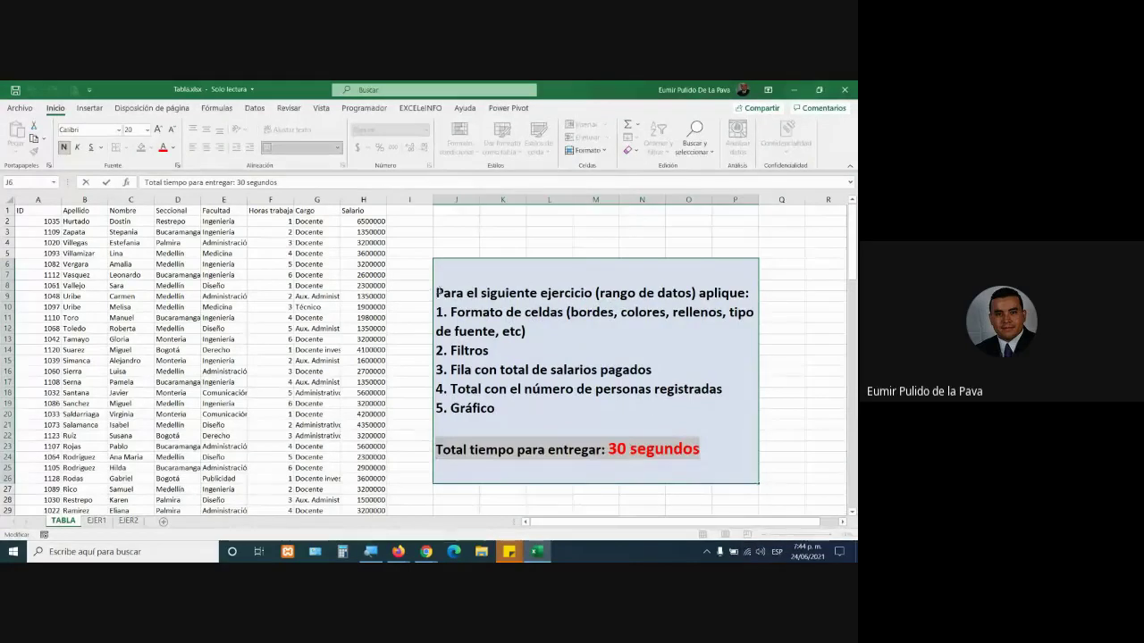
left_click_drag(436, 292, 666, 419)
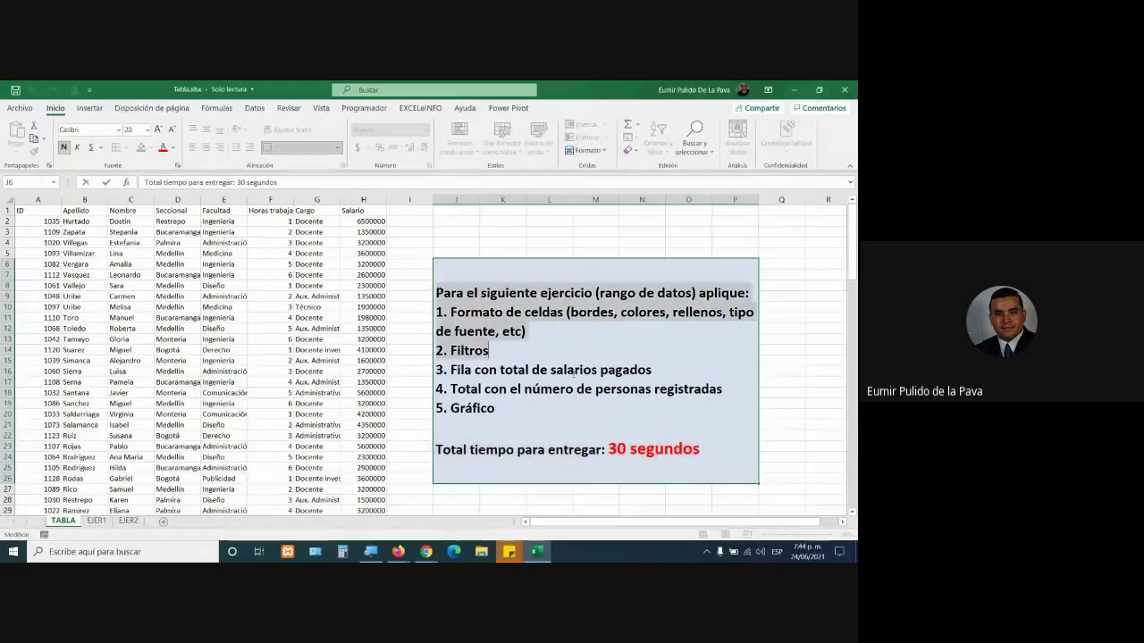
left_click(744, 457)
key("Escape")
key("Escape")
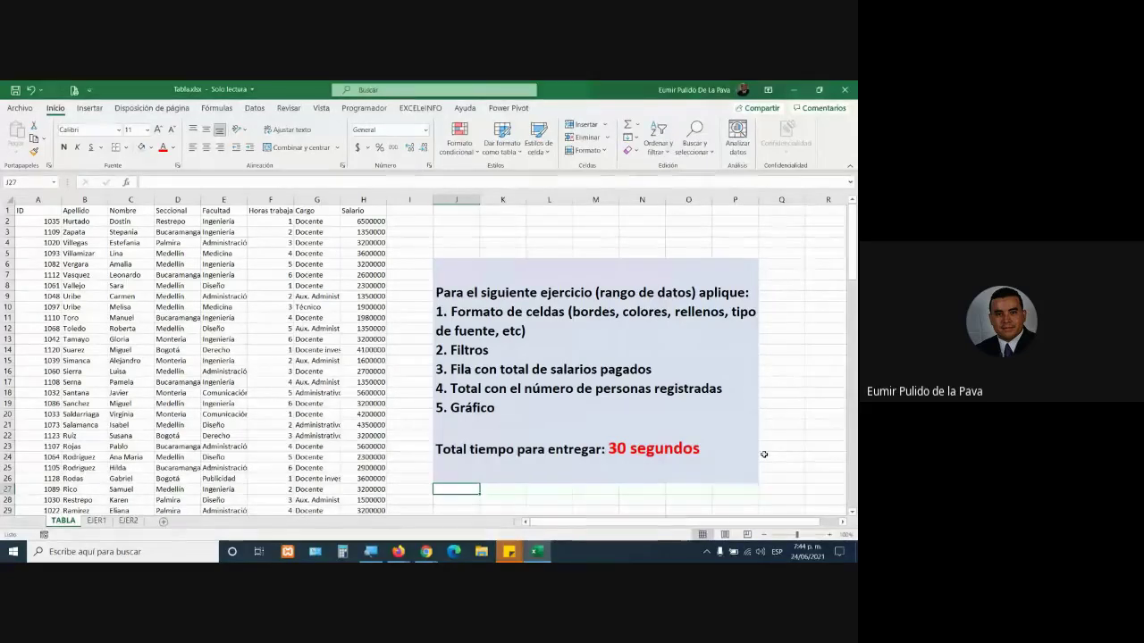
Step: Convert the employee data range into a formatted table with Ctrl+T
left_click(297, 340)
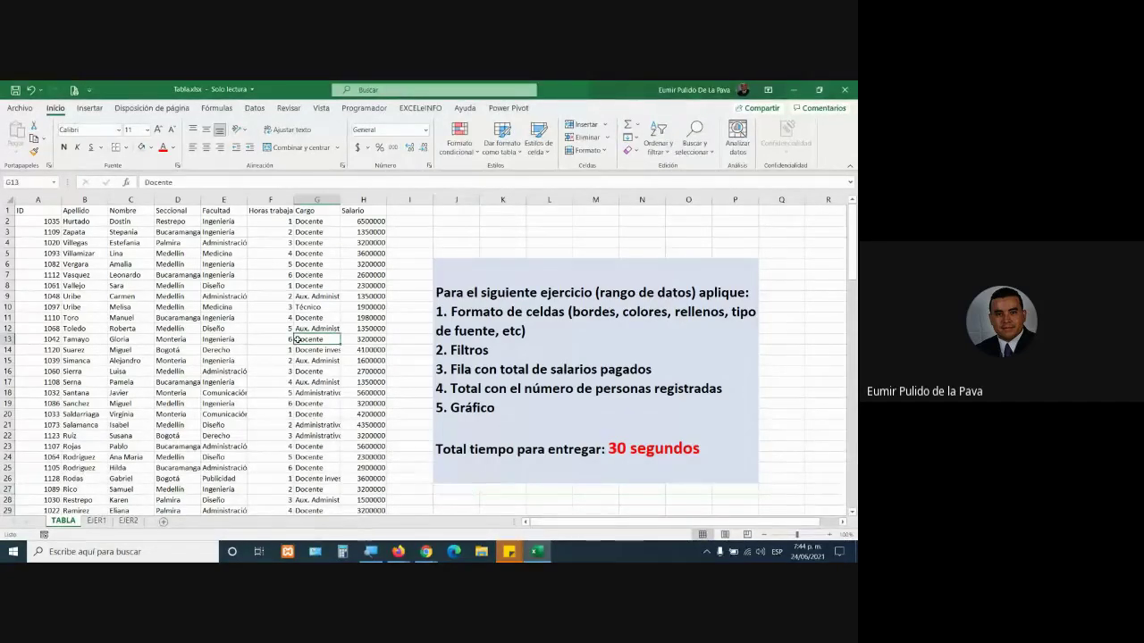
key("ctrl+t")
key("Return")
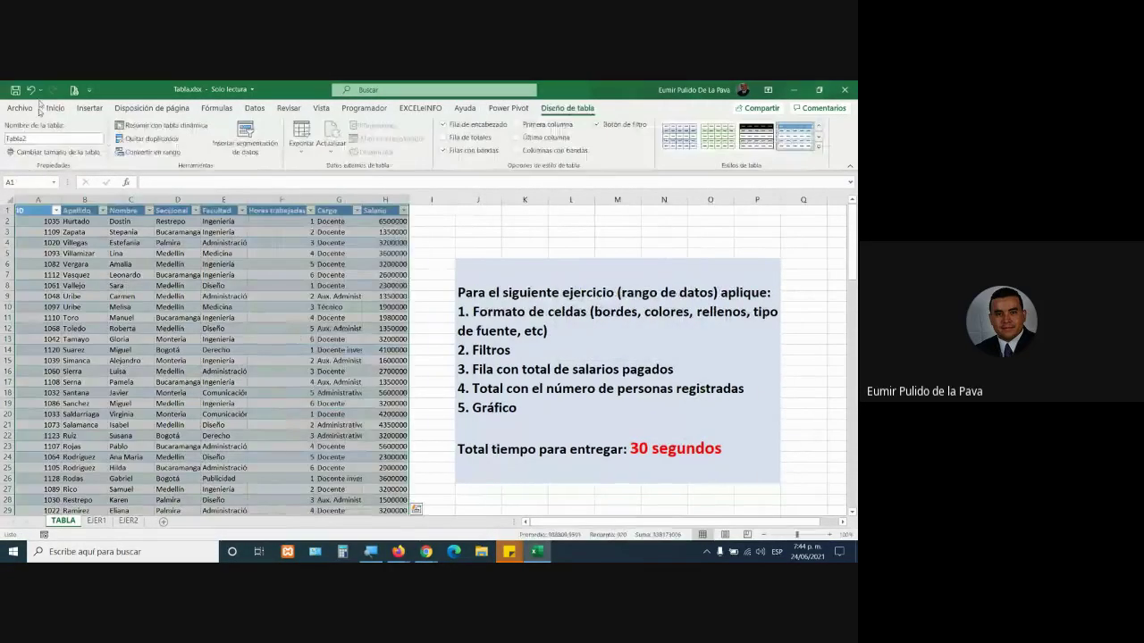
Step: Add a totals row and set the Apellido total to a count of 114
left_click(300, 307)
key("ctrl+Down")
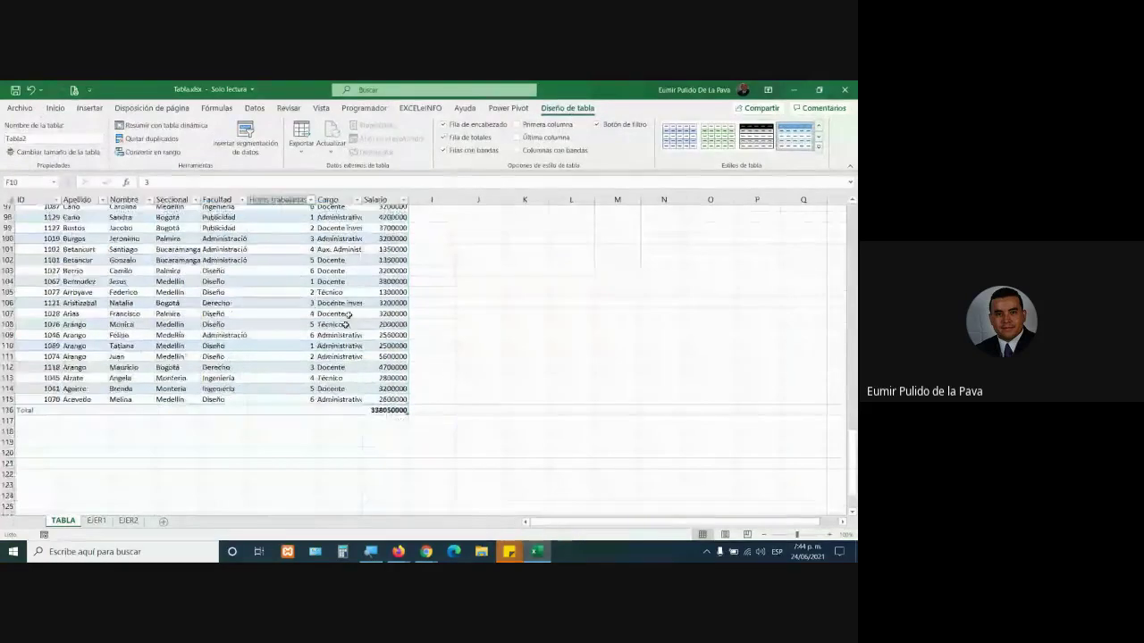
key("ctrl+shift+t")
left_click(177, 360)
left_click(85, 361)
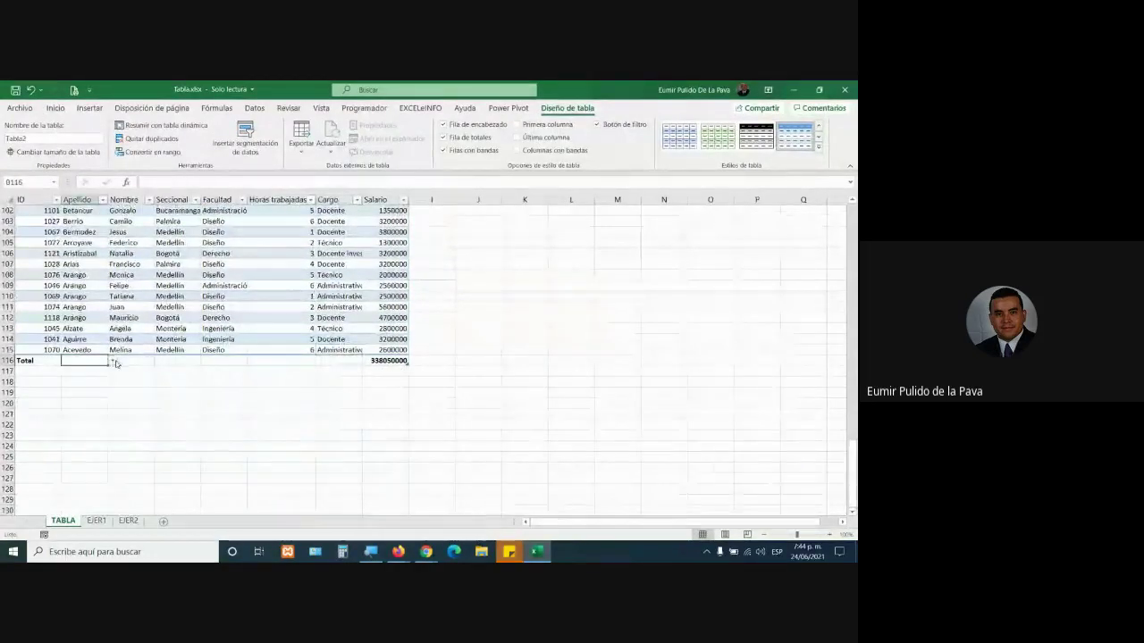
left_click(112, 360)
left_click(76, 385)
Step: Insert a column chart of the table data with Alt+F1 and drag it beside the table
left_click(236, 296)
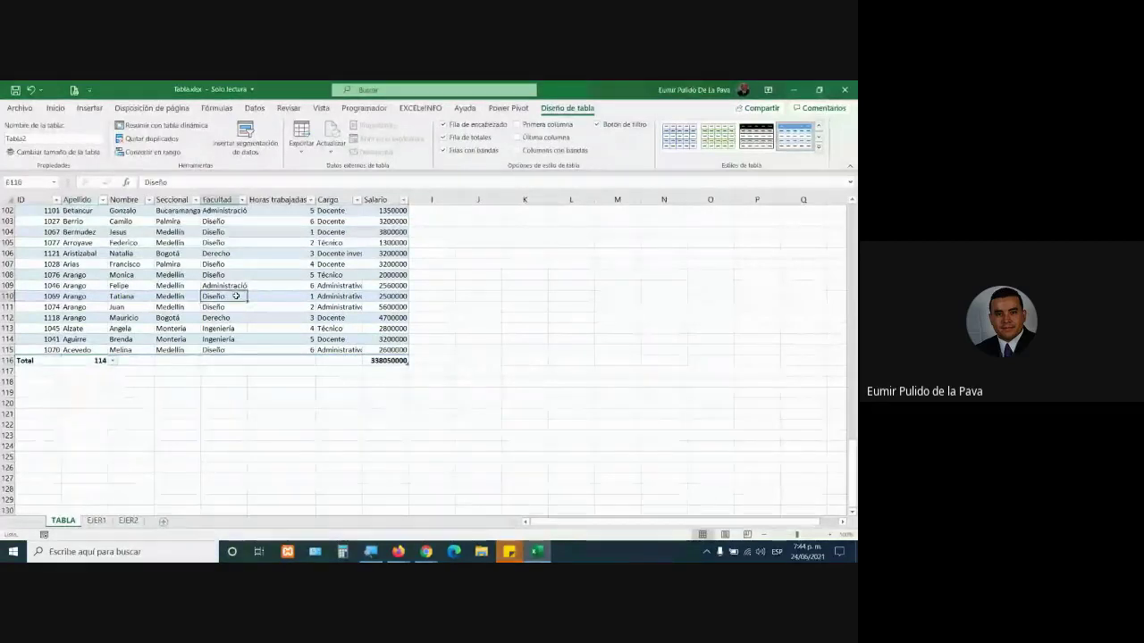
key("alt+F1")
left_click_drag(534, 289, 704, 241)
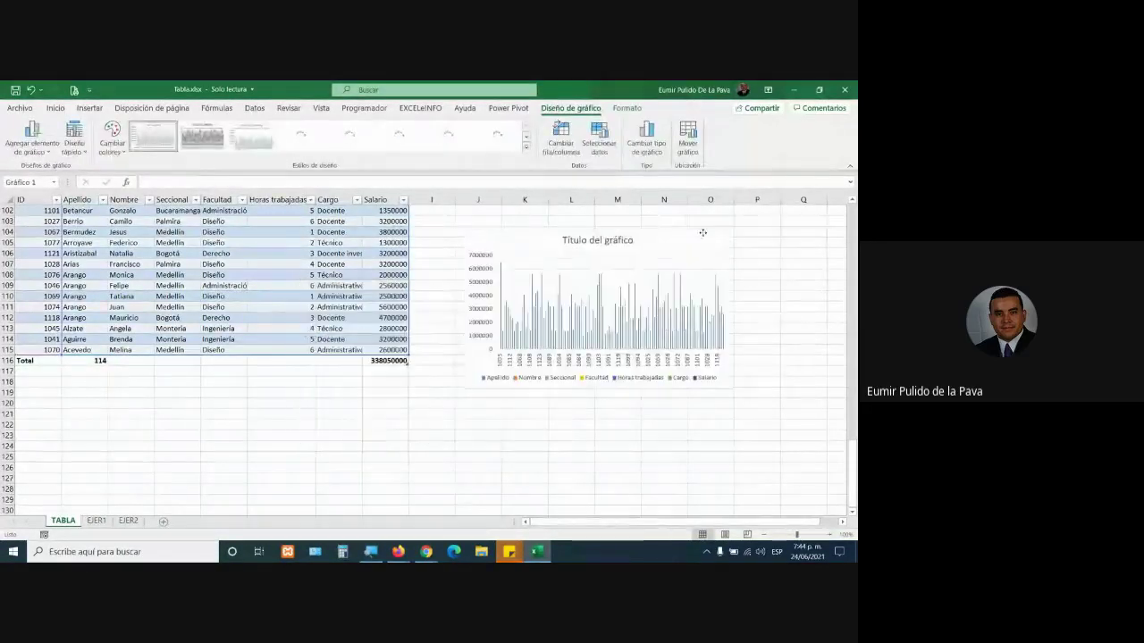
mouse_move(854, 456)
left_mouse_down()
mouse_move(853, 418)
mouse_move(855, 447)
left_mouse_up()
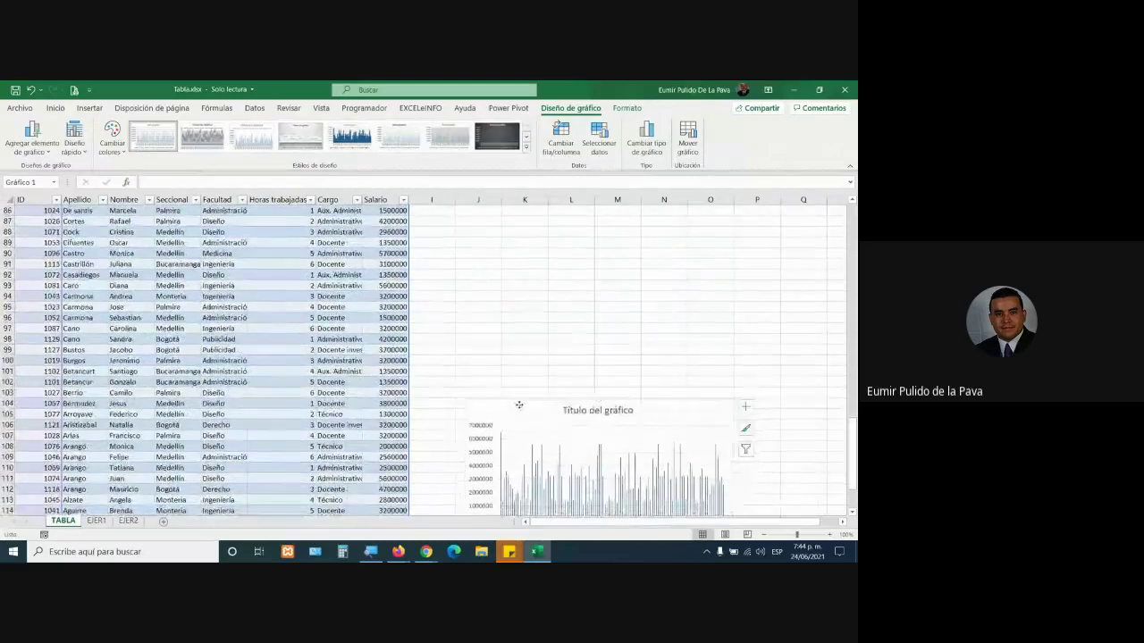
left_click_drag(534, 390, 489, 250)
scroll(490, 250, "up", 3)
left_click_drag(496, 321, 499, 215)
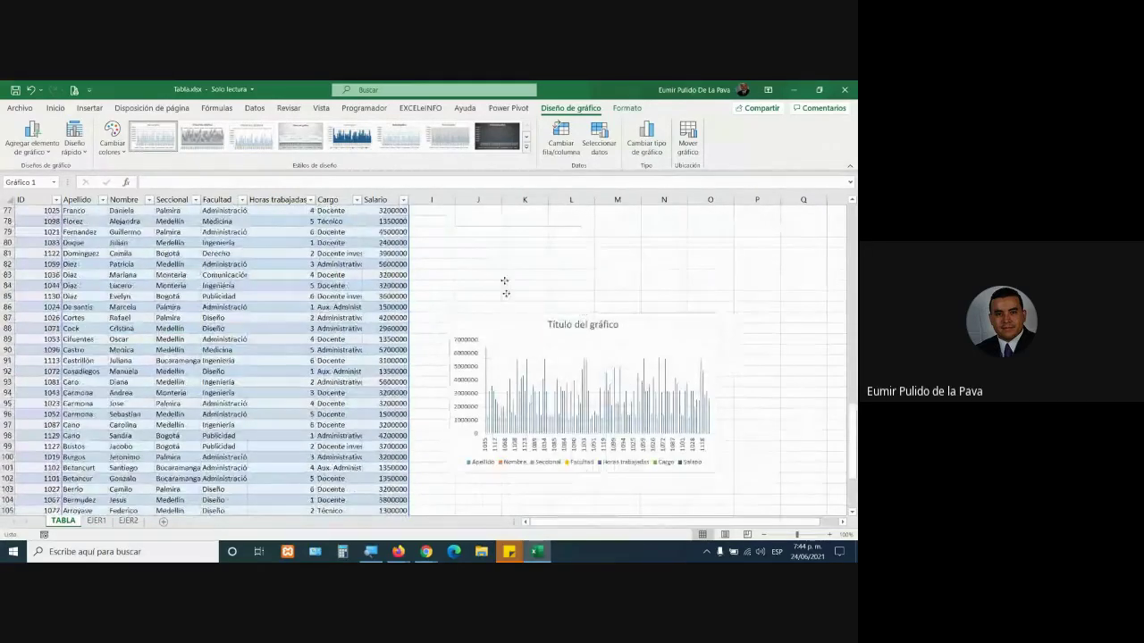
mouse_move(853, 438)
left_mouse_down()
mouse_move(854, 390)
mouse_move(854, 413)
left_mouse_up()
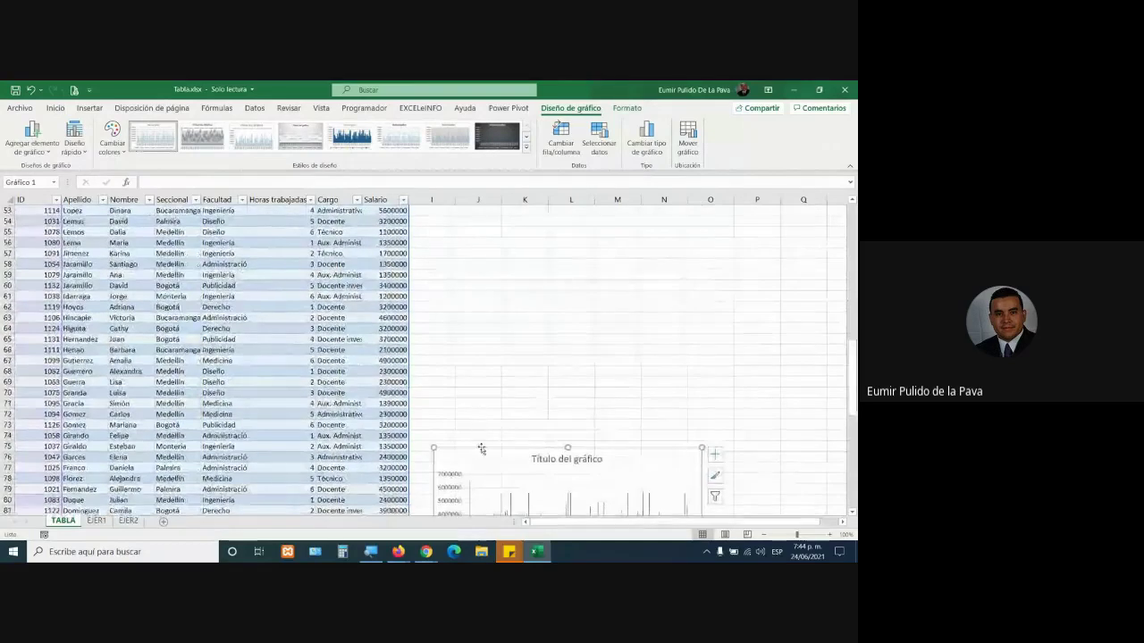
left_click_drag(487, 443, 486, 250)
Step: Fine-tune the chart's position next to the table, then return to the Google Meet call
scroll(540, 476, "up", 6)
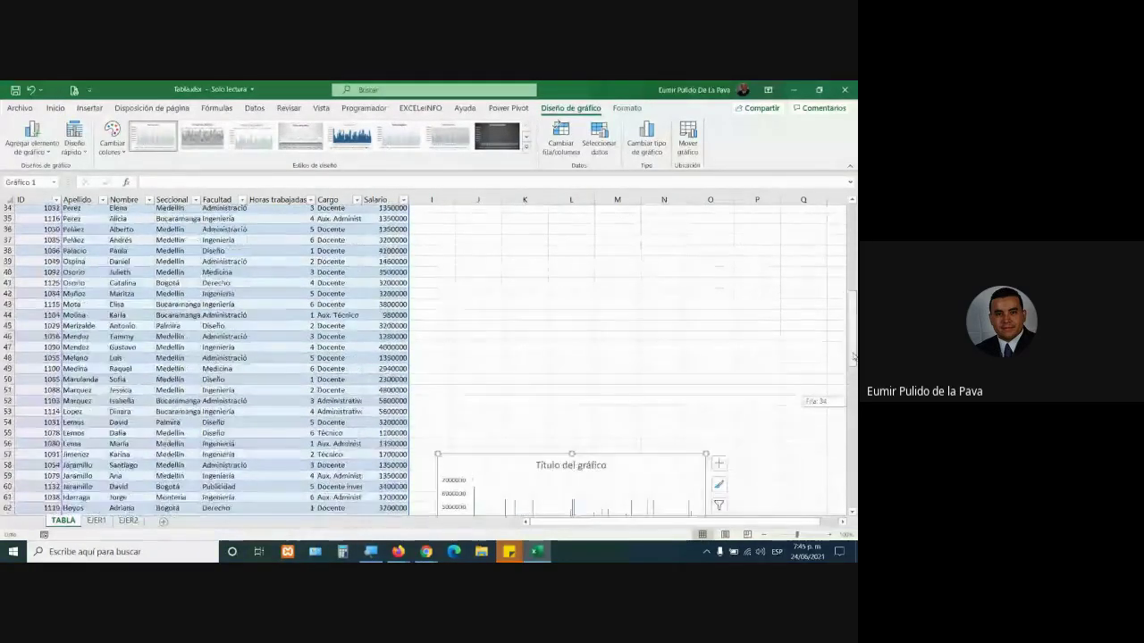
left_click_drag(540, 476, 538, 251)
scroll(503, 396, "up", 1)
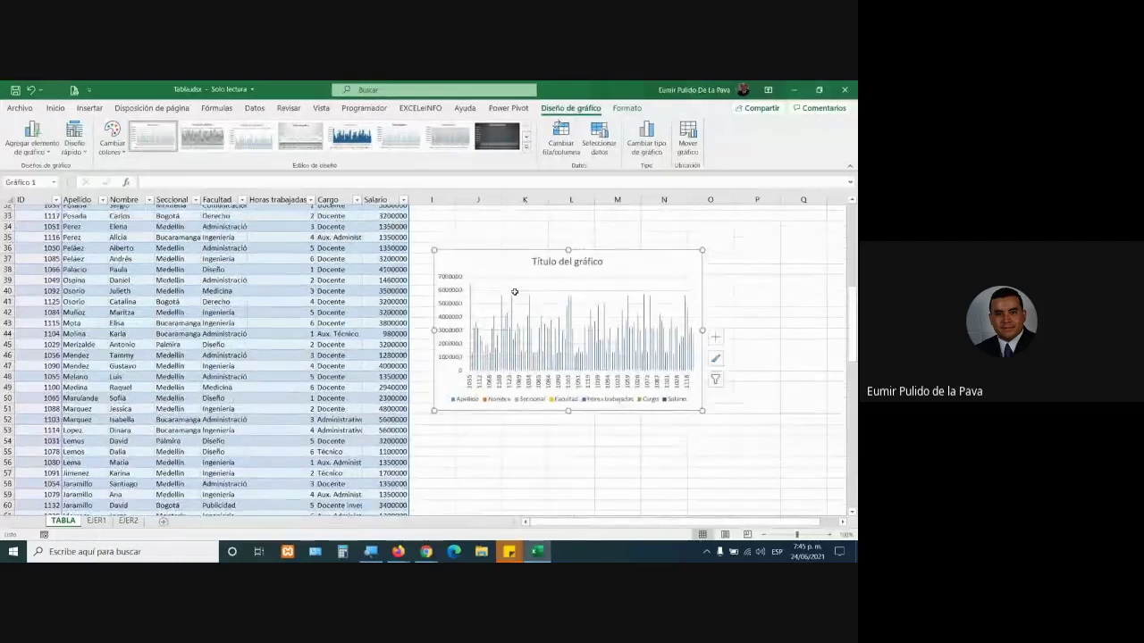
scroll(502, 396, "up", 3)
left_click_drag(503, 396, 524, 316)
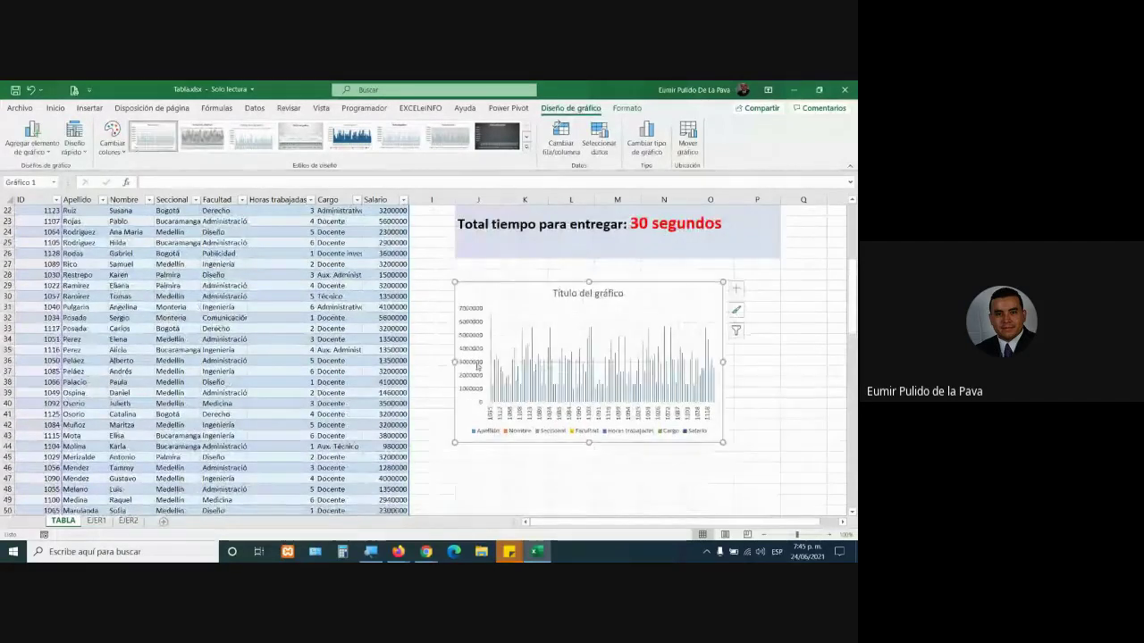
scroll(511, 370, "up", 3)
left_click(756, 460)
left_click(724, 379)
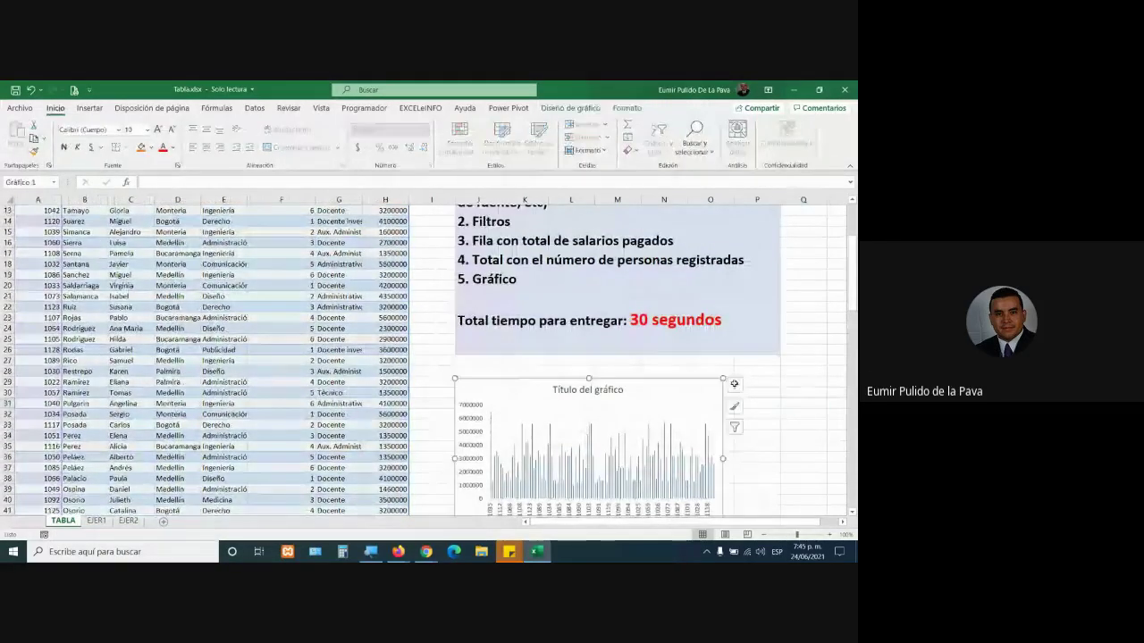
left_click_drag(724, 379, 816, 373)
scroll(658, 378, "up", 2)
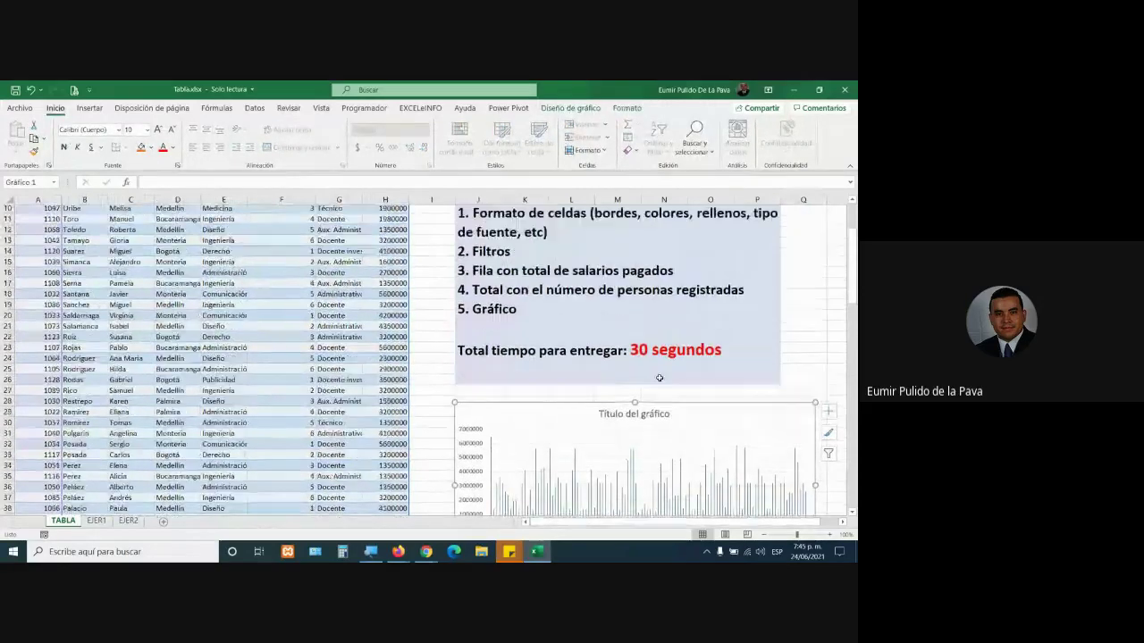
scroll(659, 378, "up", 2)
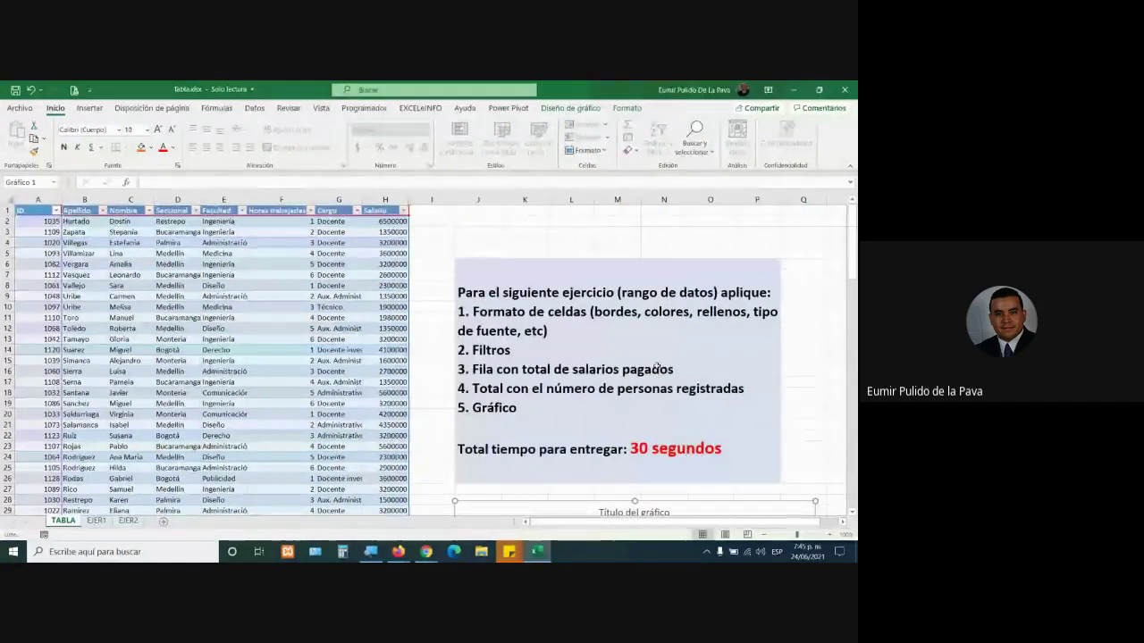
mouse_move(426, 551)
left_click(397, 506)
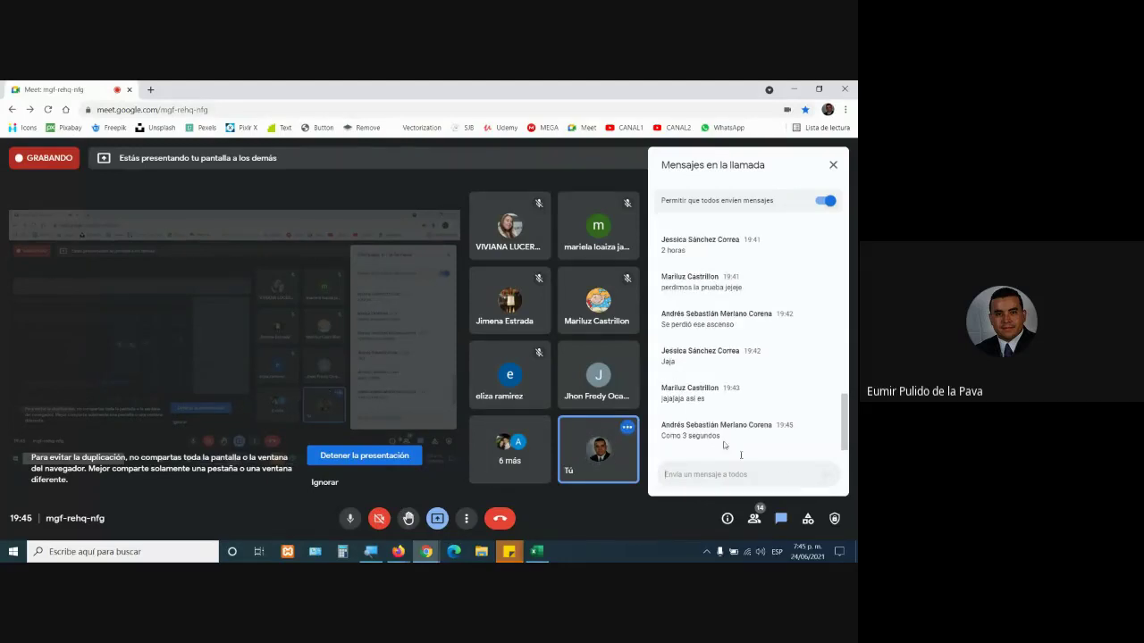
Step: Bring Tabla.xlsx back in front of the Google Meet window
left_click(535, 557)
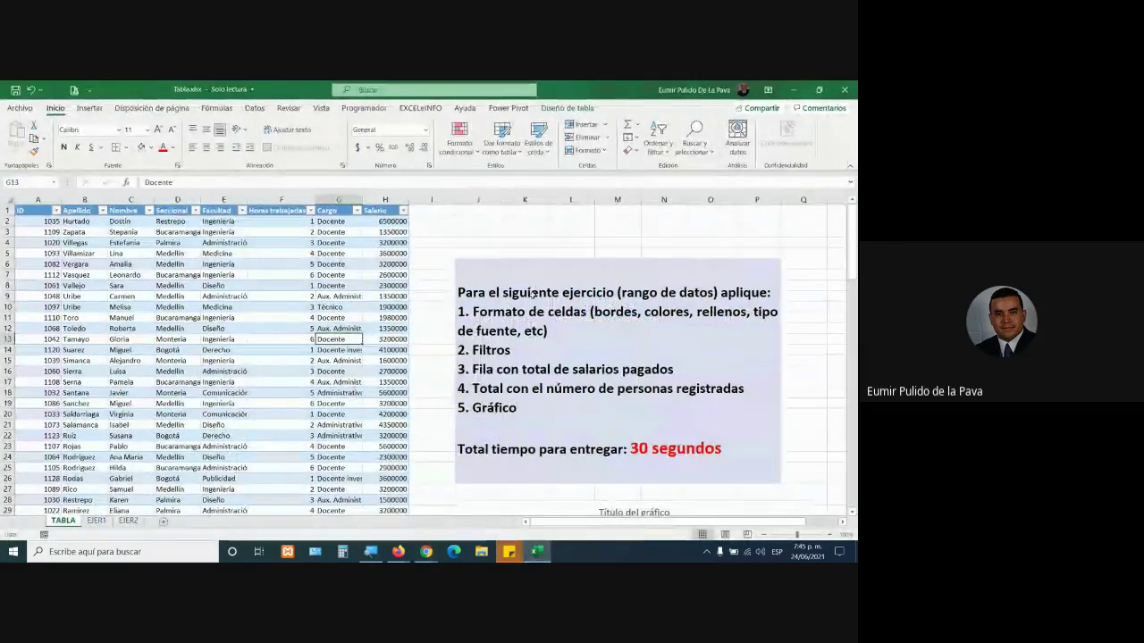
Step: Highlight the opening words and 'Formato de celdas' in the exercise instructions
double_click(458, 292)
left_click_drag(457, 292, 676, 293)
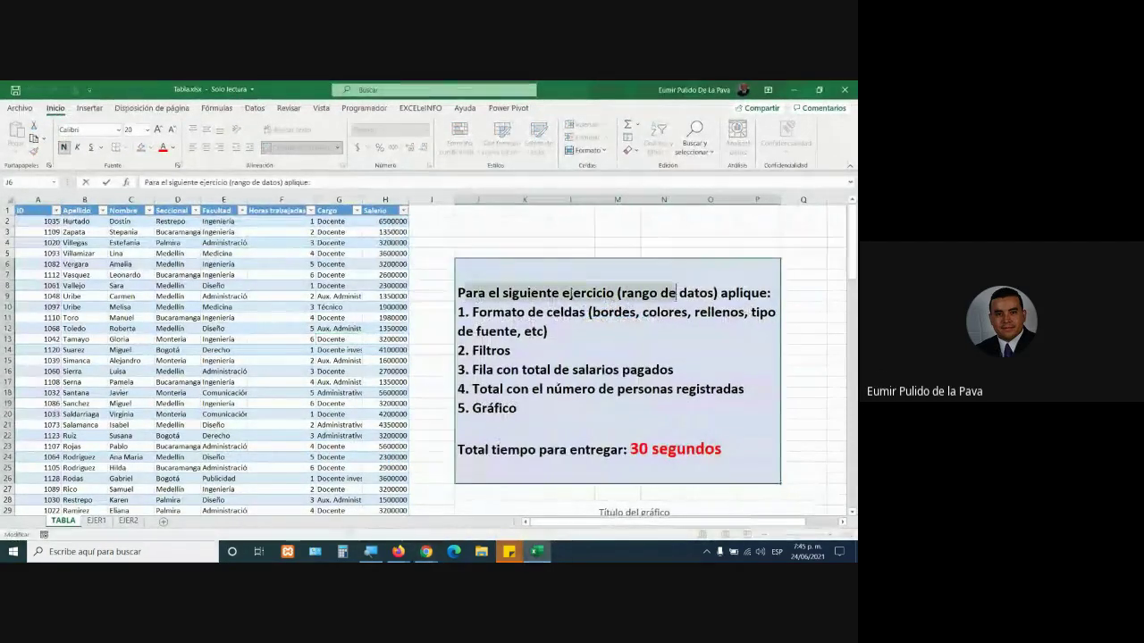
left_click(479, 313)
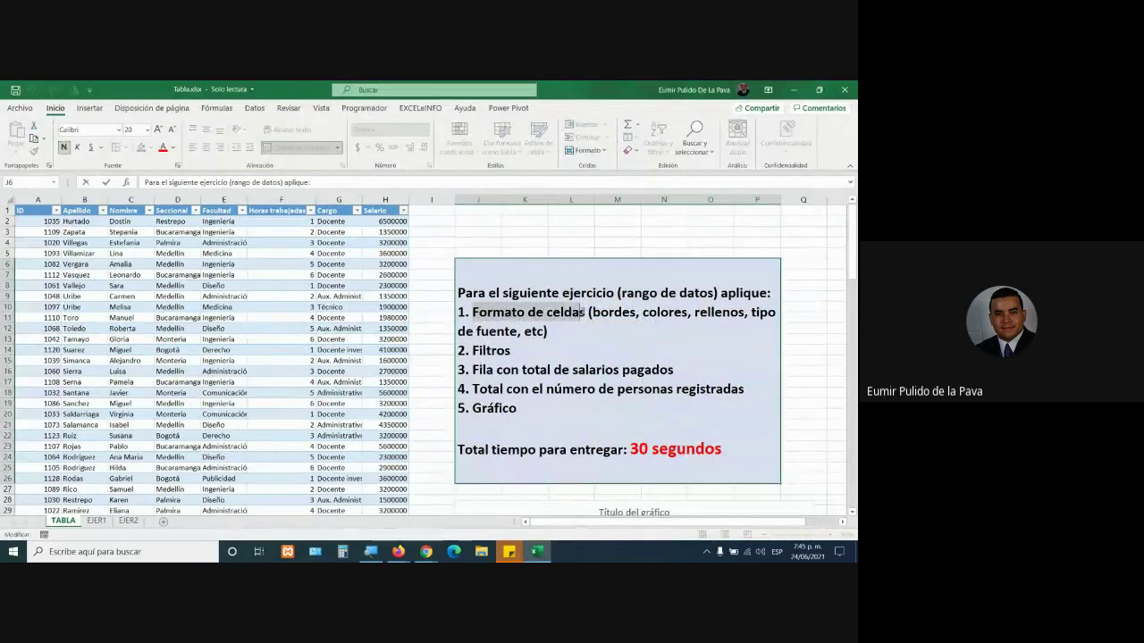
left_click_drag(474, 312, 586, 312)
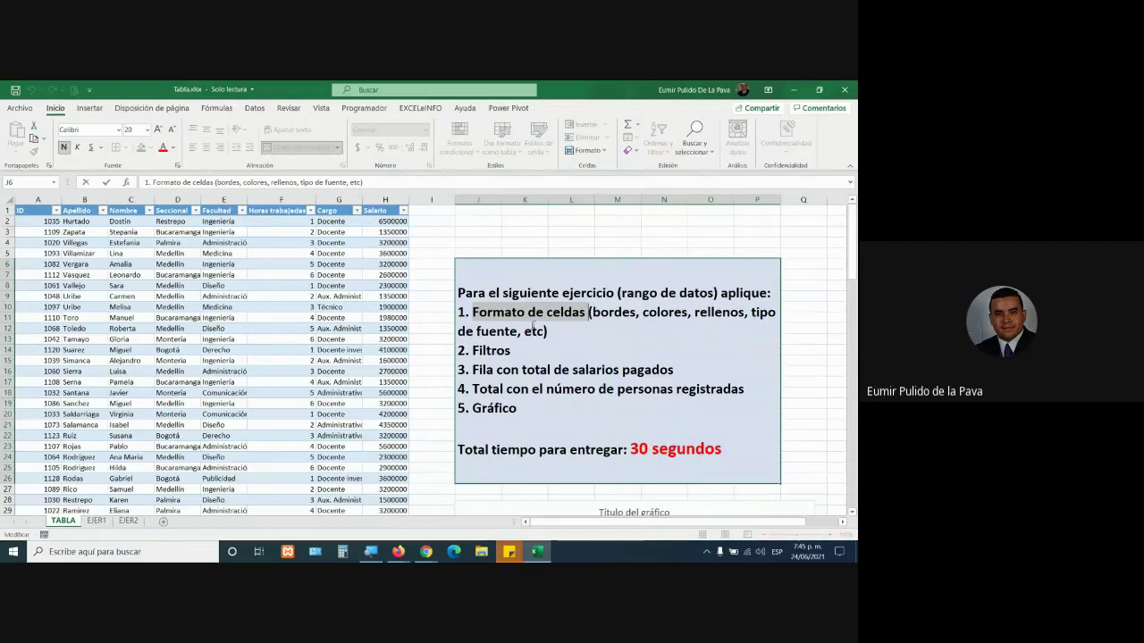
left_click(178, 264)
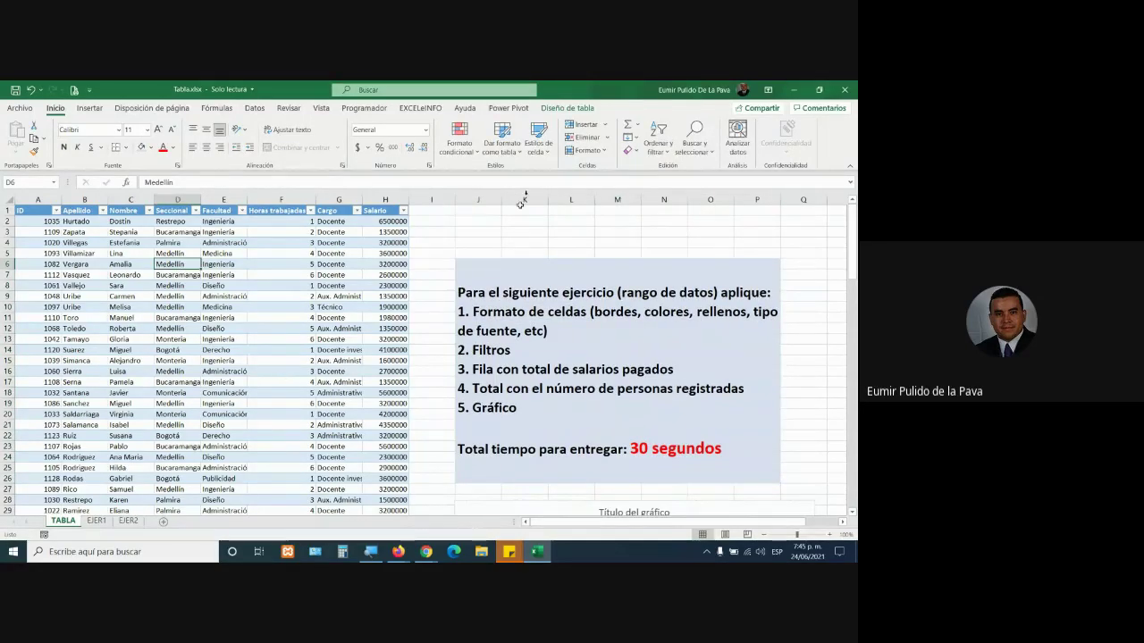
Step: Apply the orange Medium style from the Table Styles gallery to the employee table
left_click(579, 108)
left_click(817, 151)
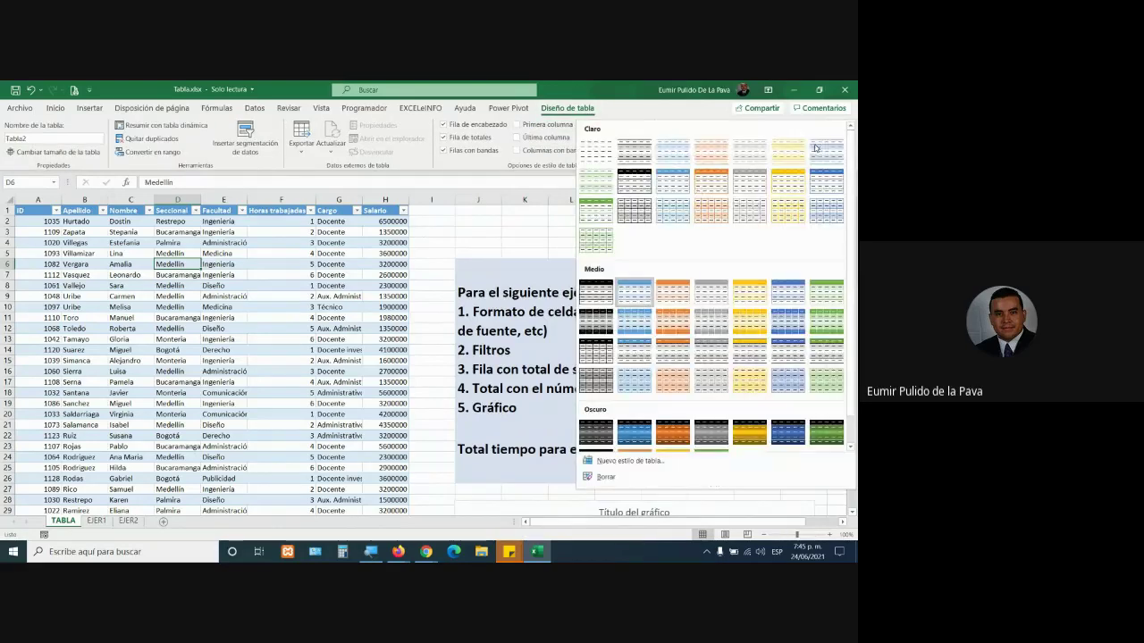
left_click(672, 289)
left_click(131, 382)
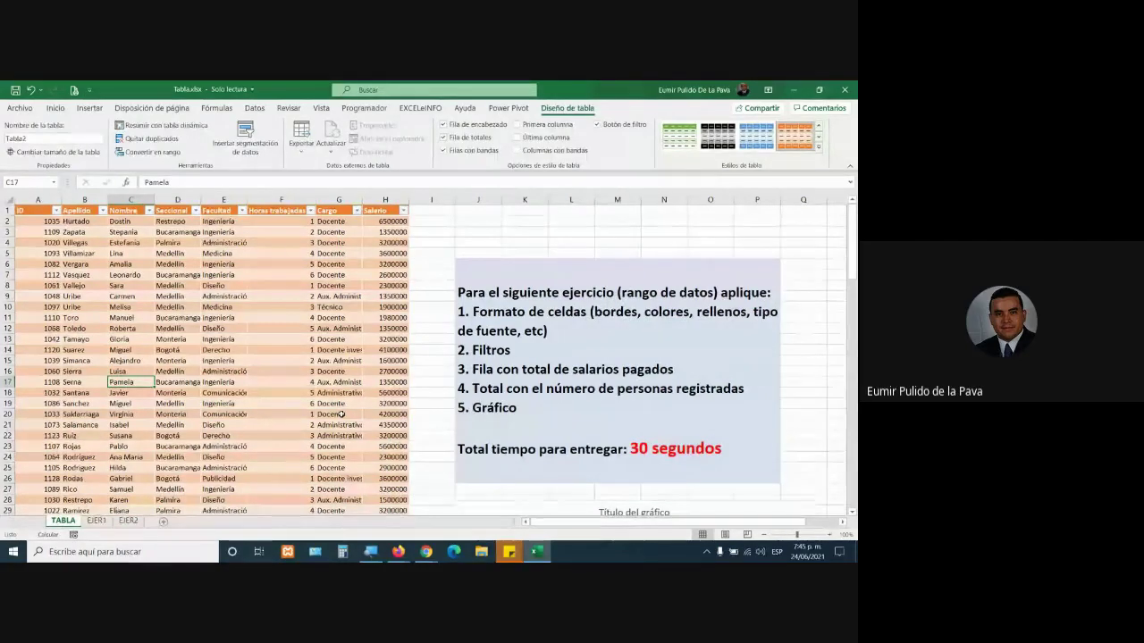
Step: Highlight instruction items 1–2, check the column F and Nombre filters, then highlight the totals instruction
left_click(471, 312)
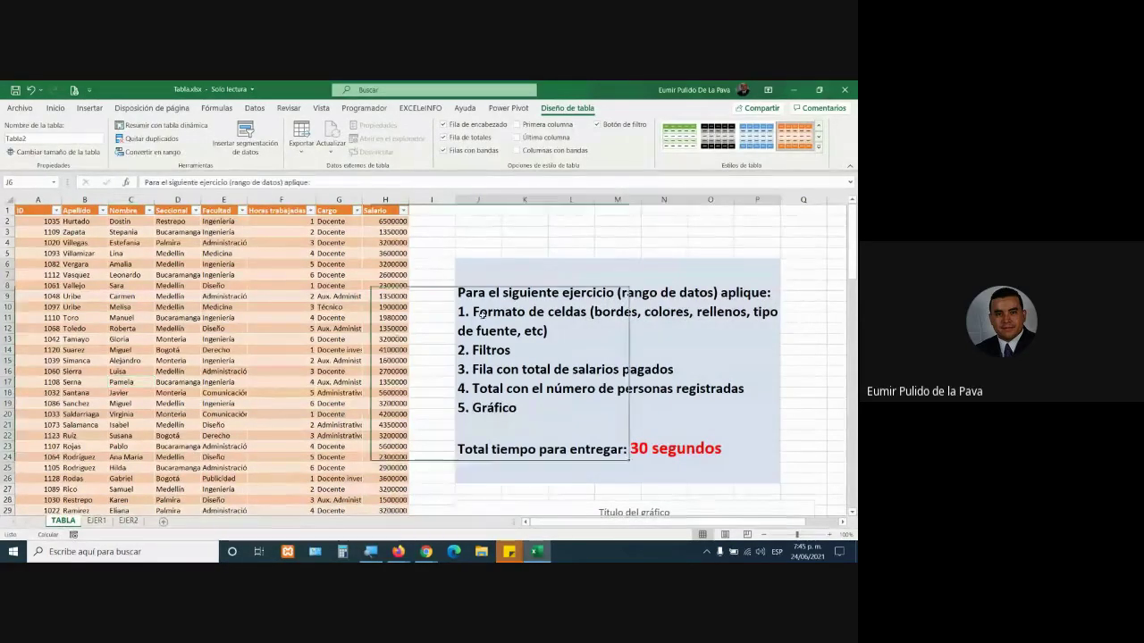
left_click_drag(457, 312, 510, 350)
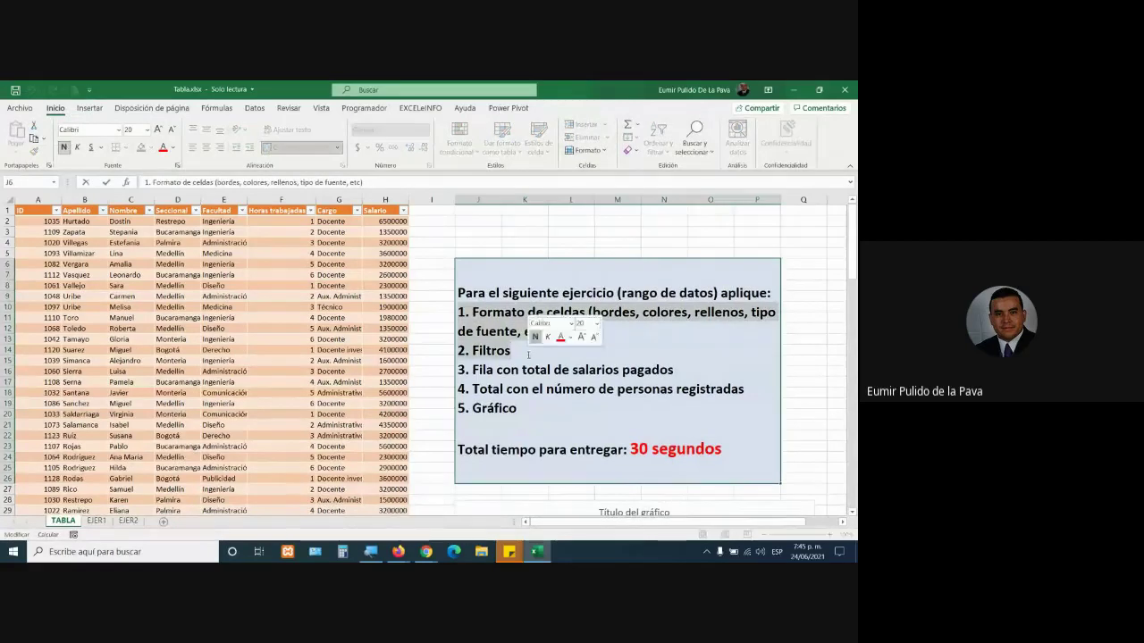
left_click(311, 211)
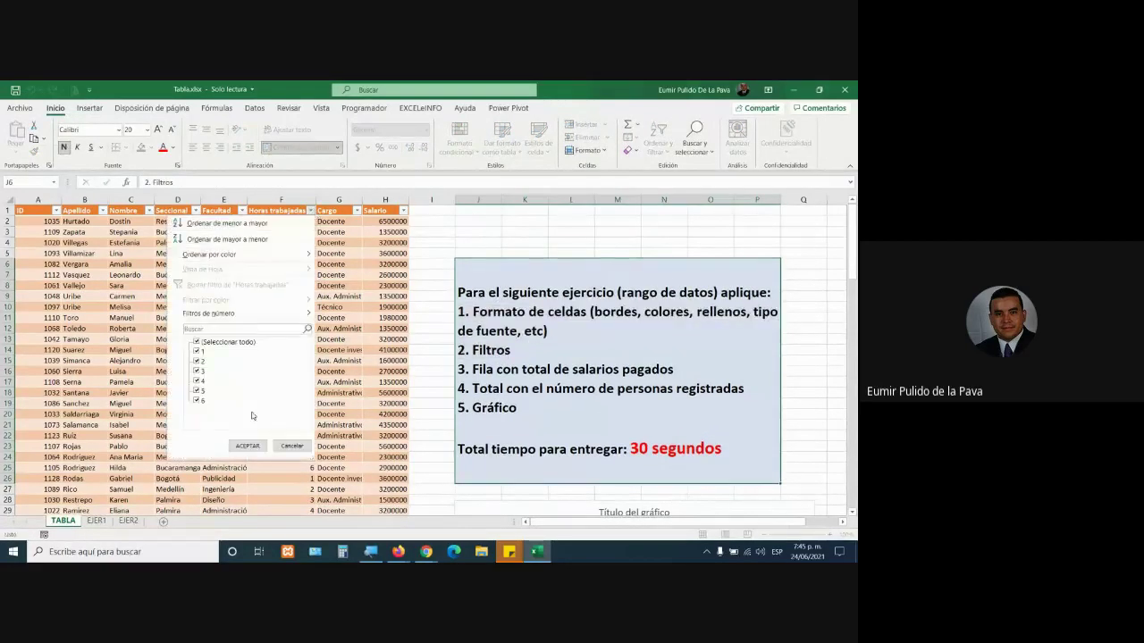
left_click(149, 217)
left_click(149, 211)
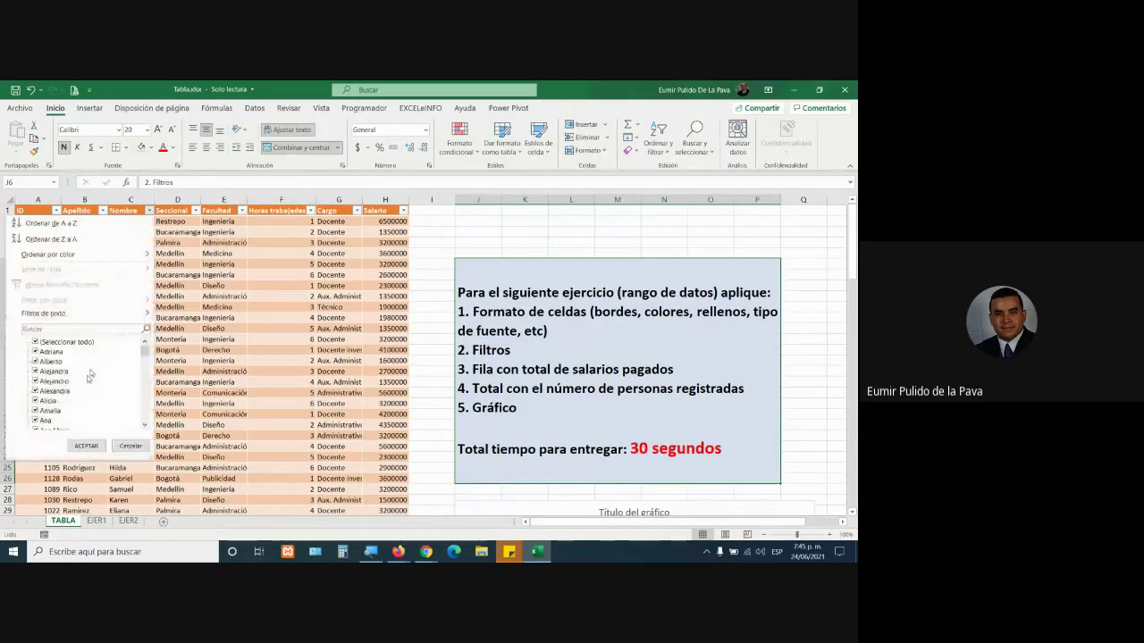
left_click(350, 292)
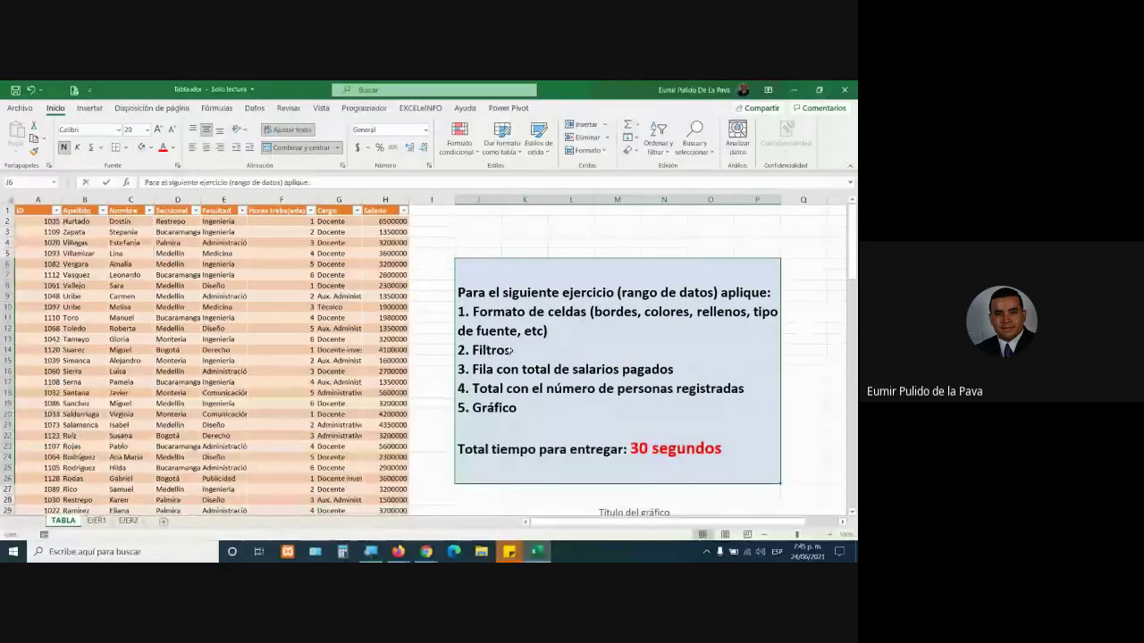
left_click_drag(472, 369, 673, 369)
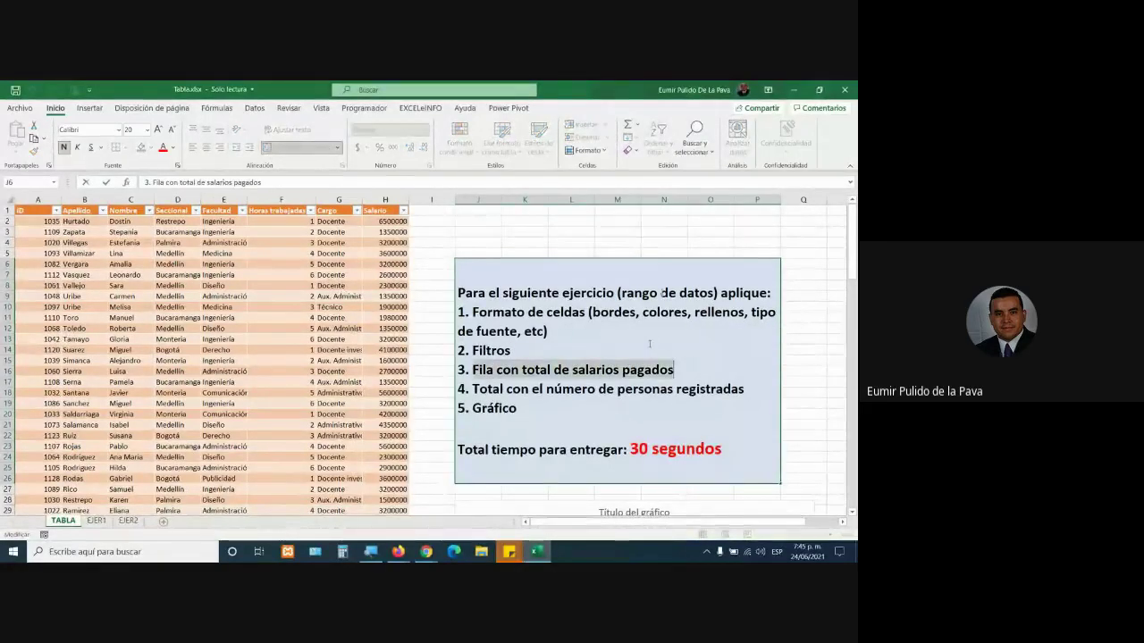
Step: Check the Total row's salary sum and its count of 114 records
scroll(851, 324, "down", 1)
scroll(851, 324, "down", 3)
scroll(695, 488, "down", 20)
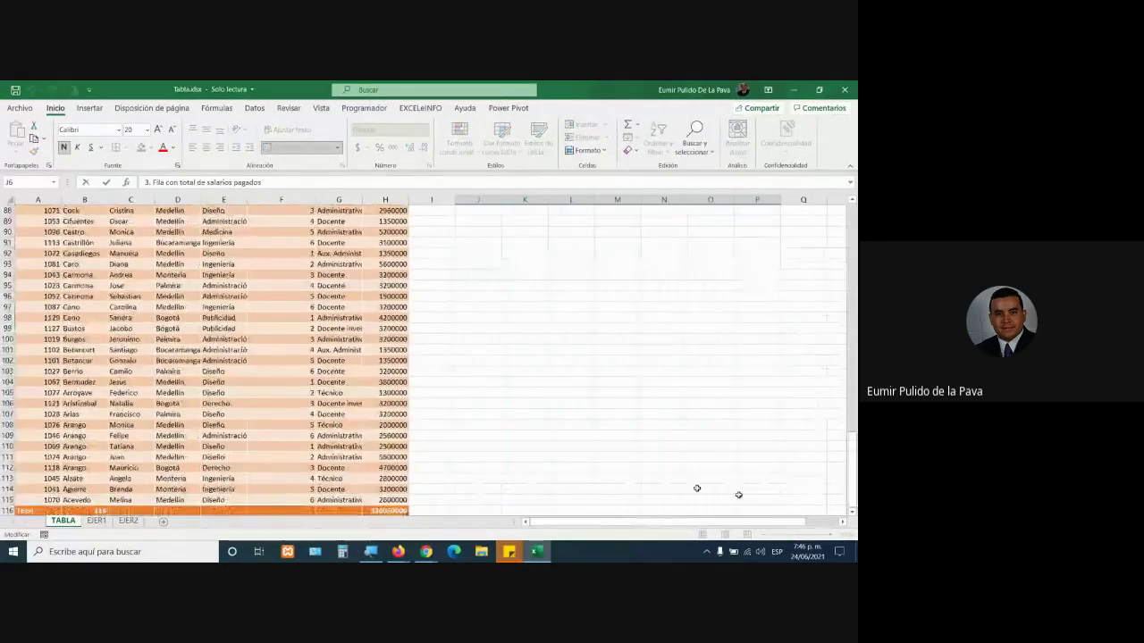
scroll(324, 403, "down", 2)
left_click(384, 446)
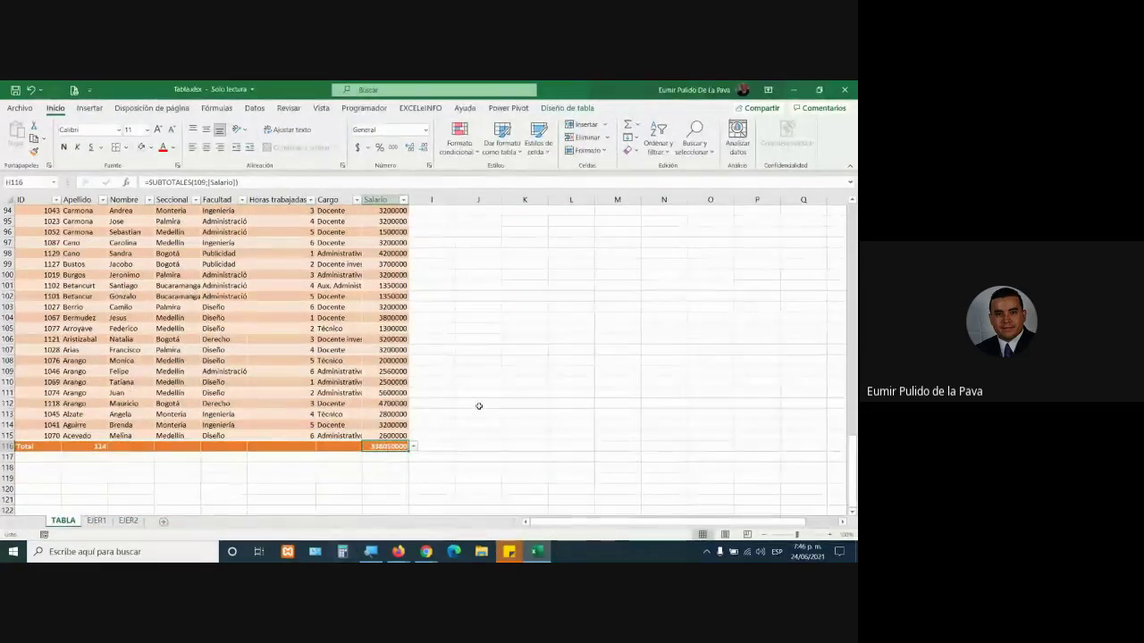
left_click(96, 447)
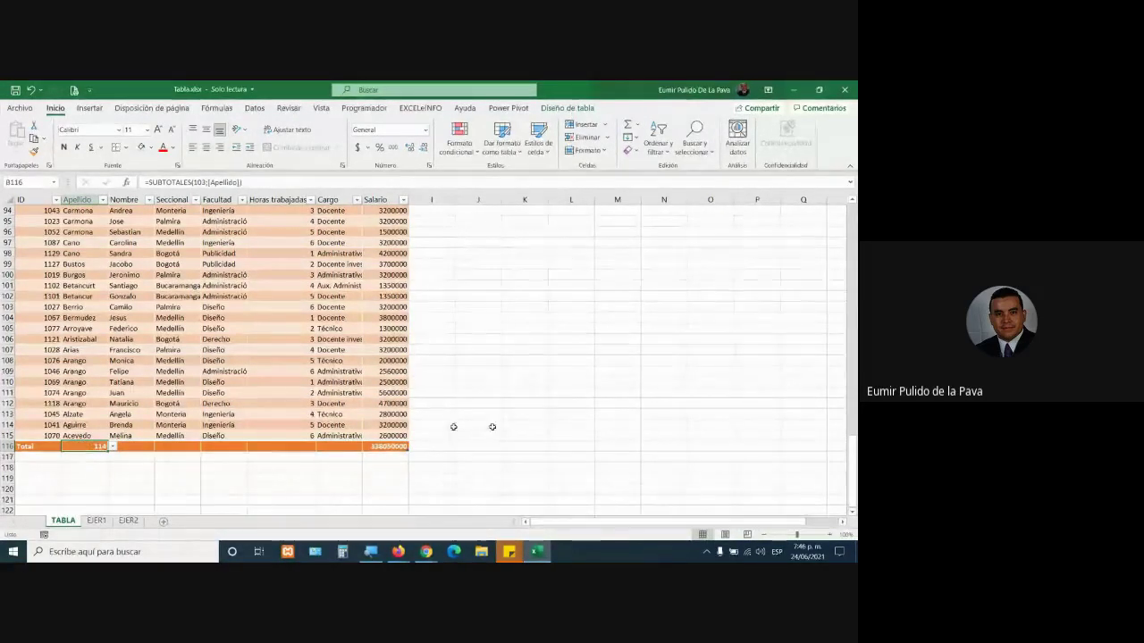
left_click_drag(851, 465, 852, 223)
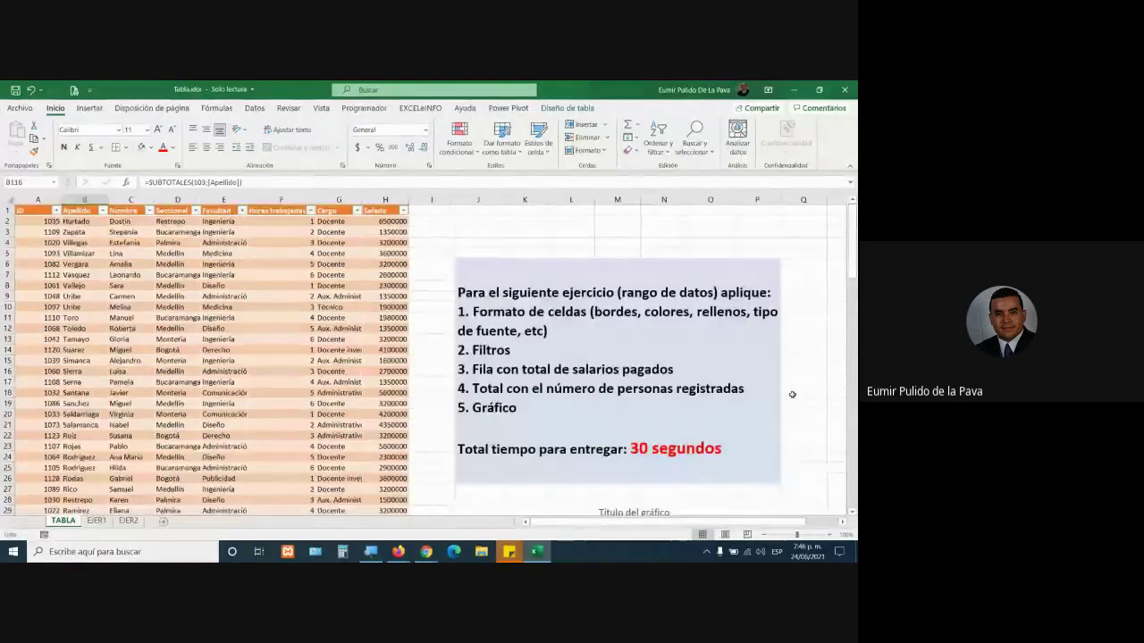
scroll(792, 394, "down", 5)
left_click(715, 360)
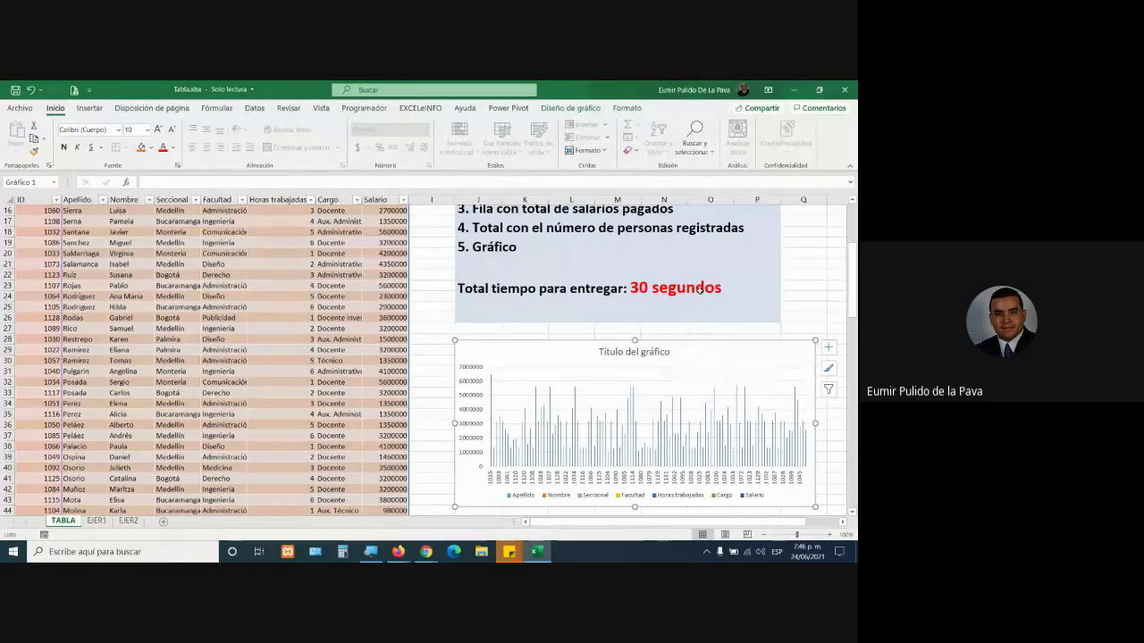
left_click(547, 250)
left_click(553, 344)
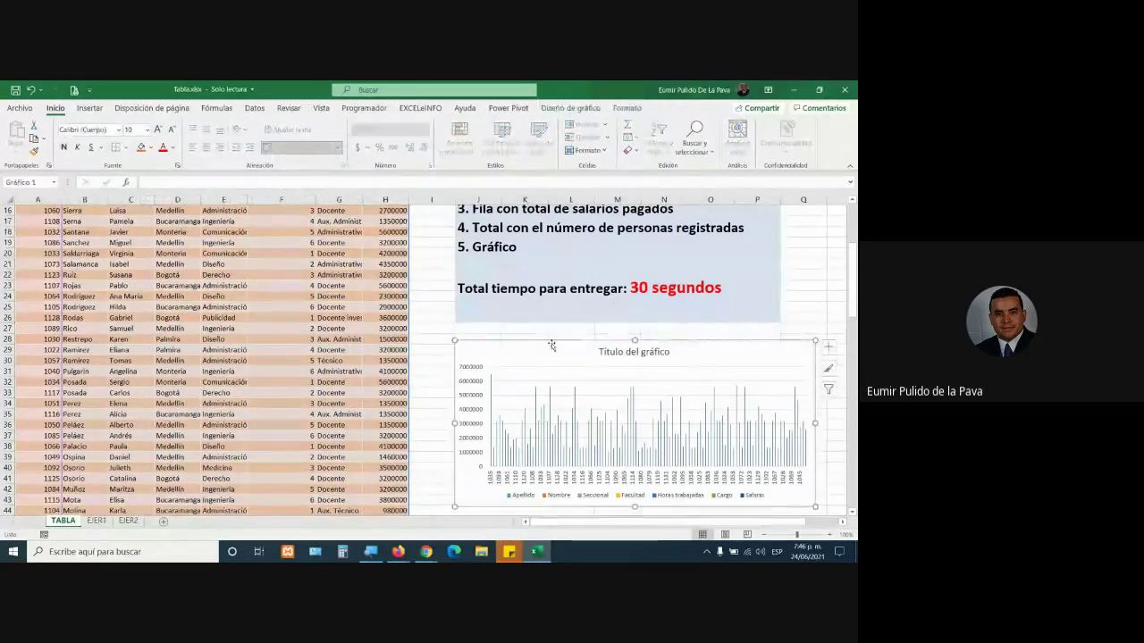
scroll(551, 346, "up", 1)
scroll(551, 346, "down", 1)
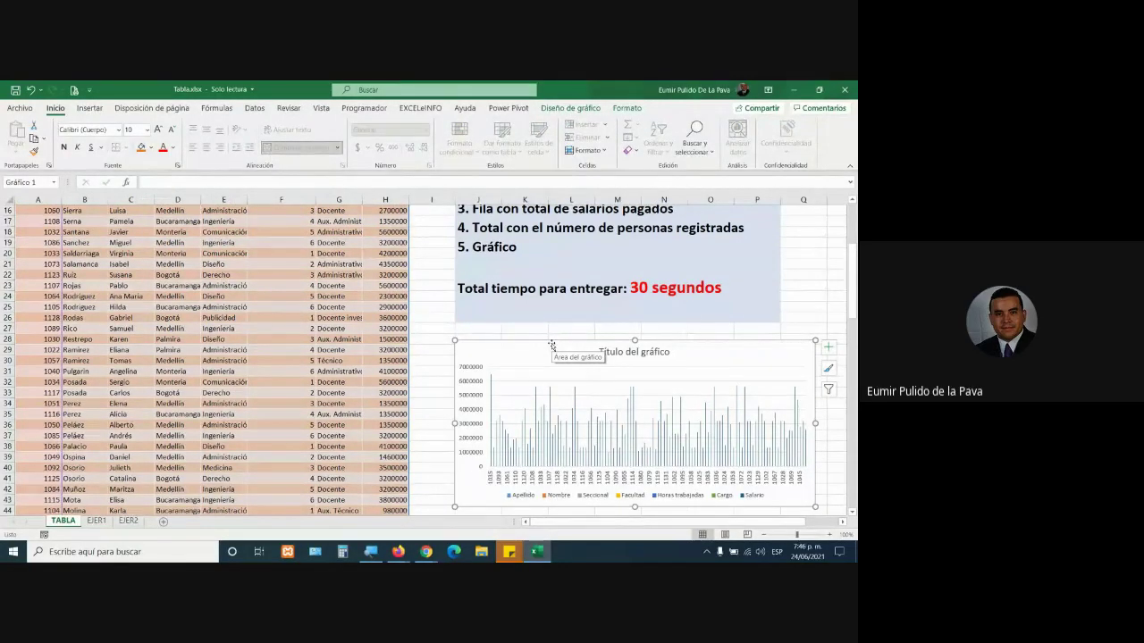
scroll(552, 345, "up", 1)
scroll(551, 345, "up", 2)
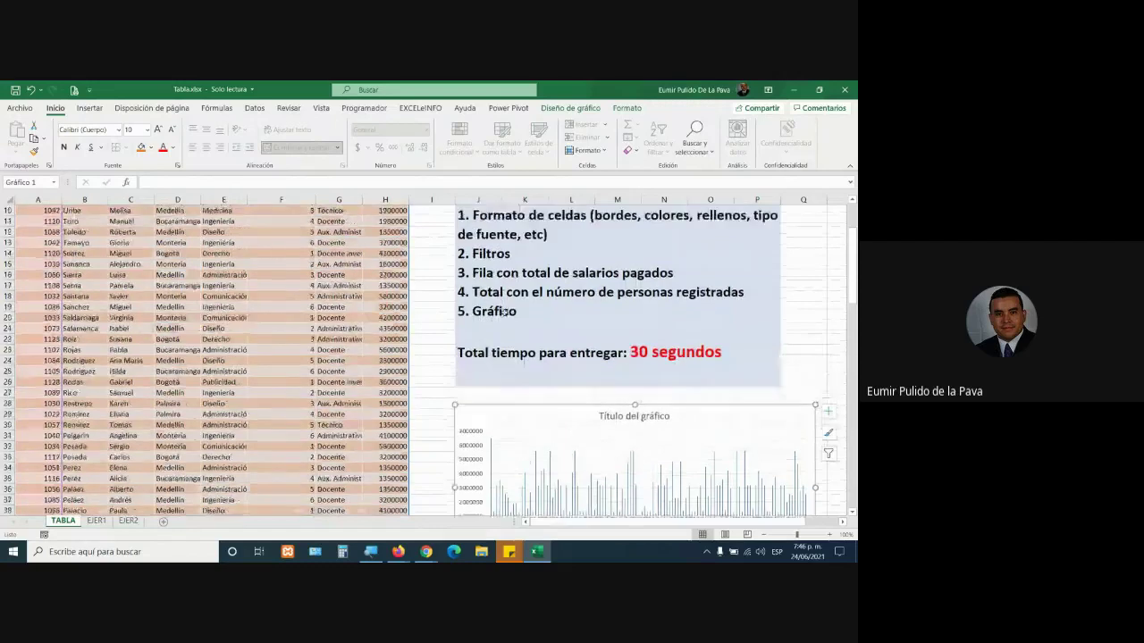
left_click(523, 313)
triple_click(487, 354)
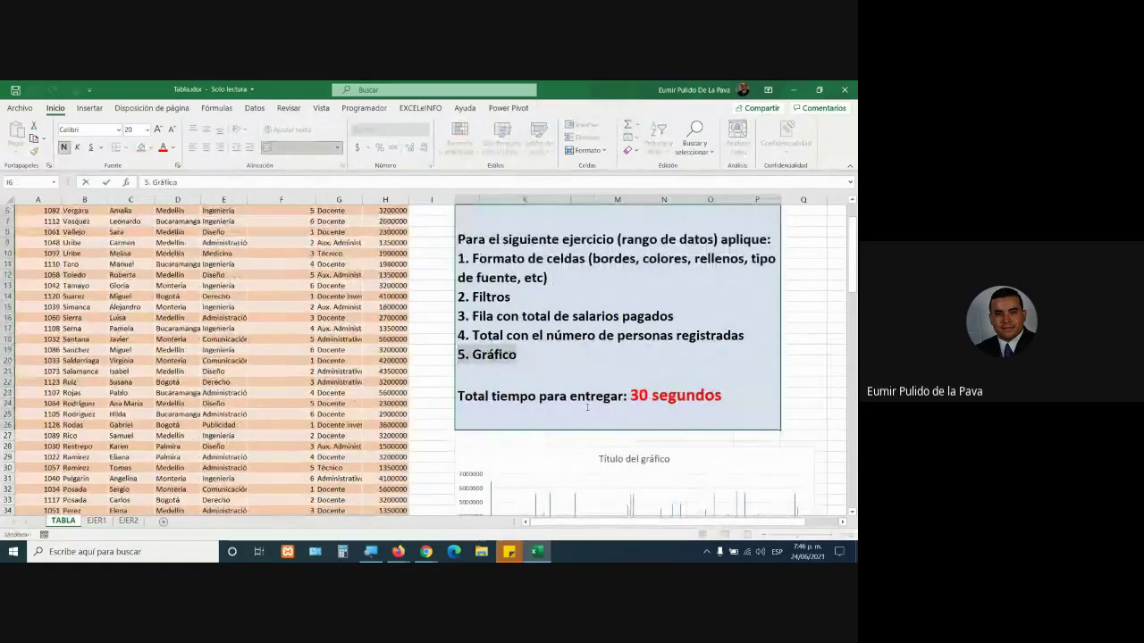
scroll(587, 408, "up", 2)
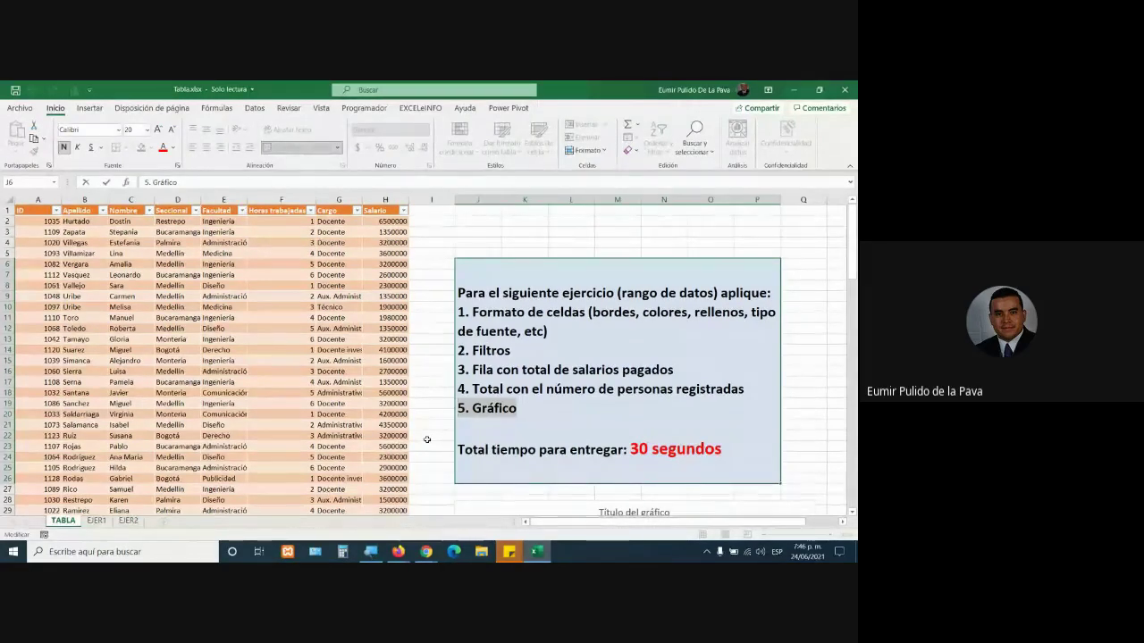
left_click(488, 408)
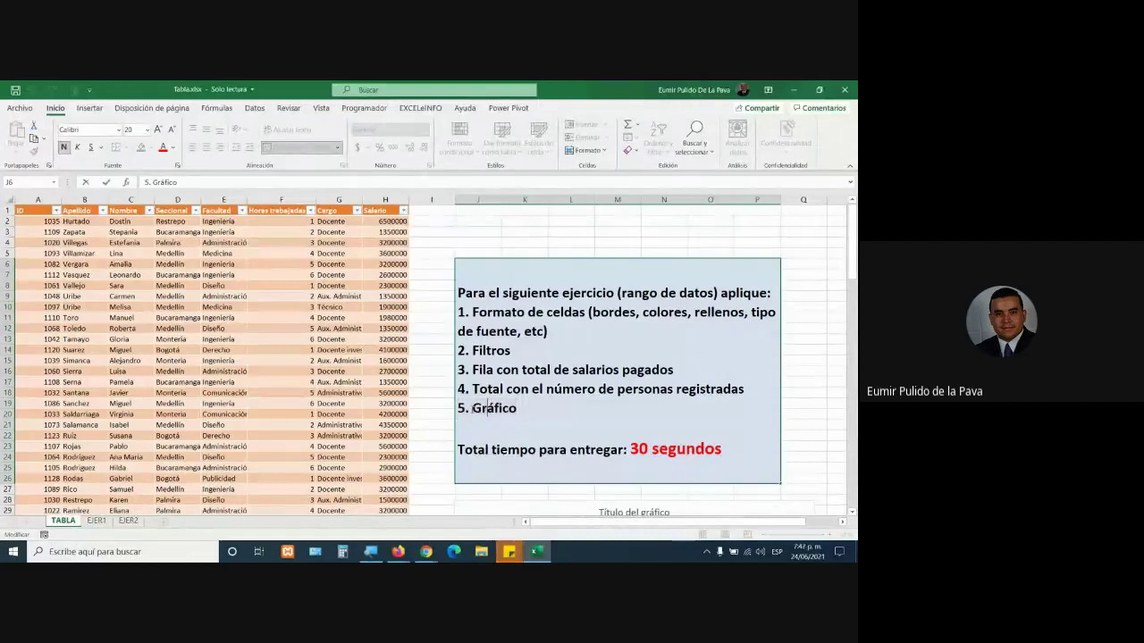
triple_click(521, 409)
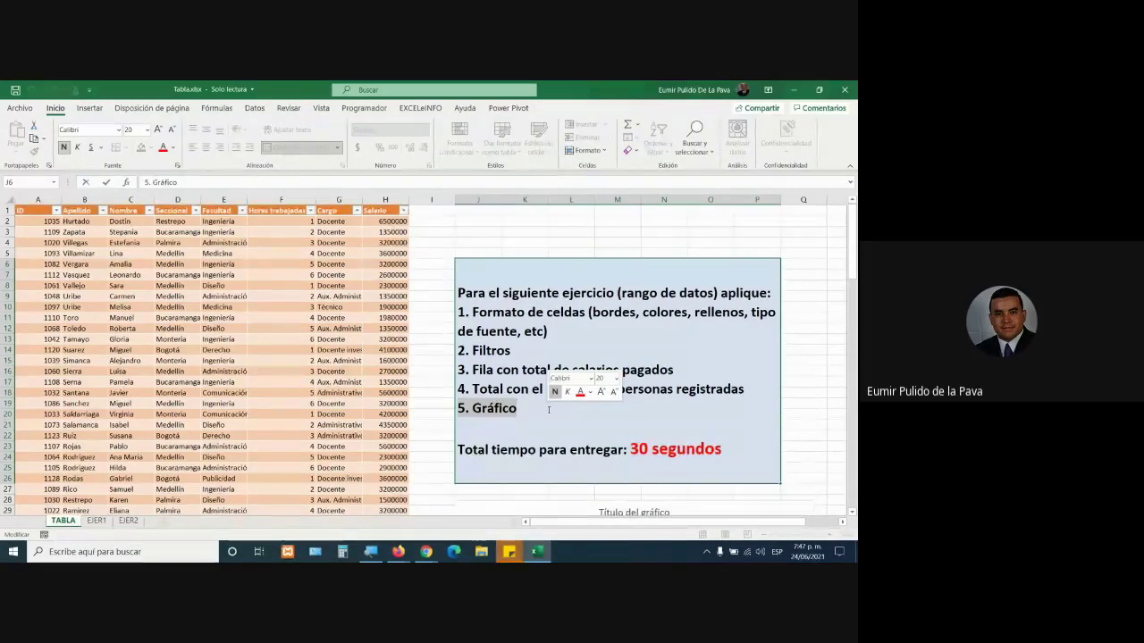
key("ctrl+a")
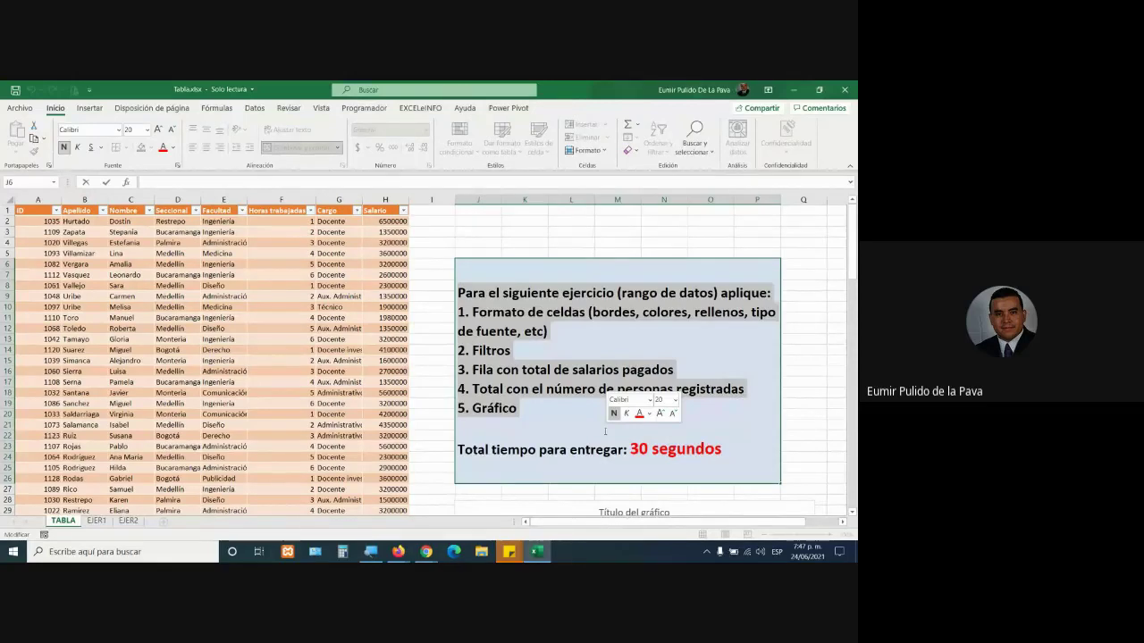
left_click_drag(722, 450, 569, 449)
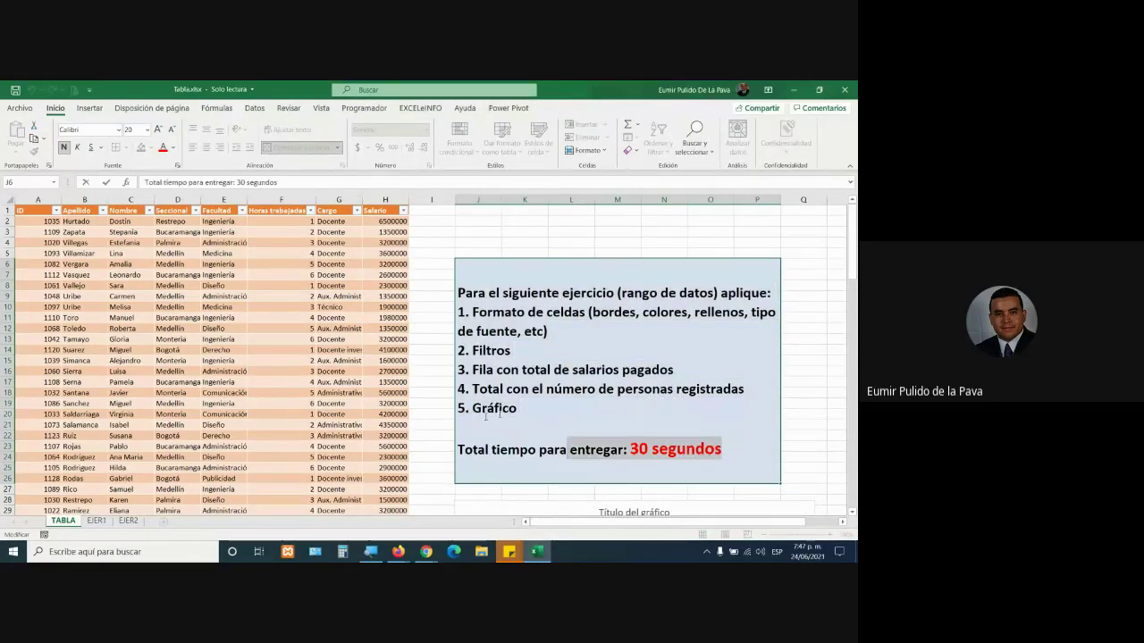
left_click(543, 412)
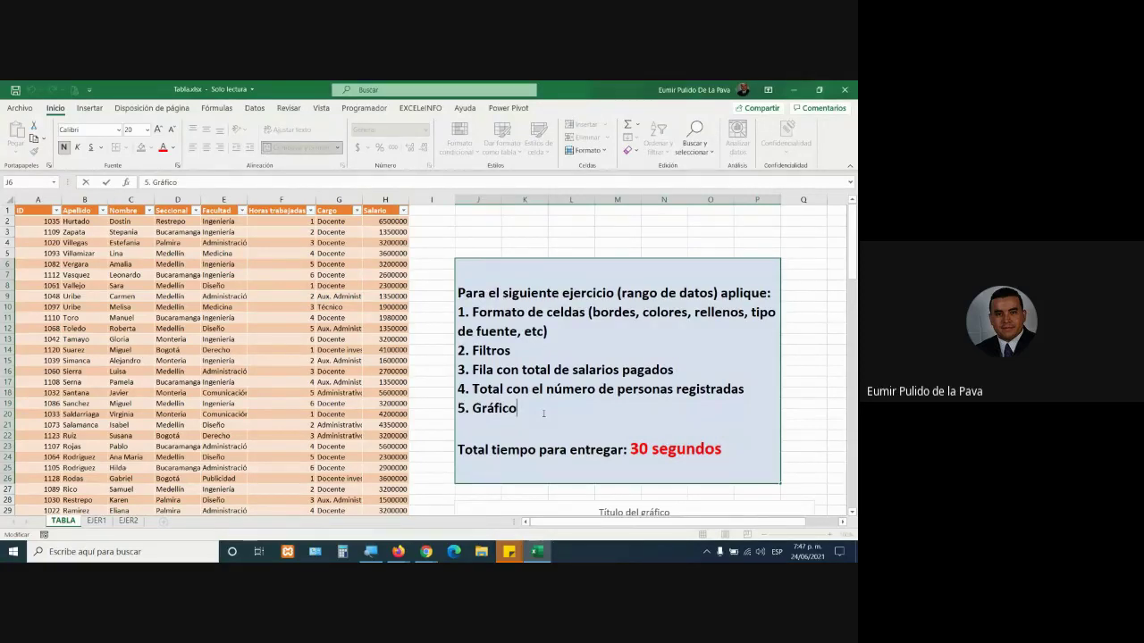
key("shift+Home")
key("ctrl+a")
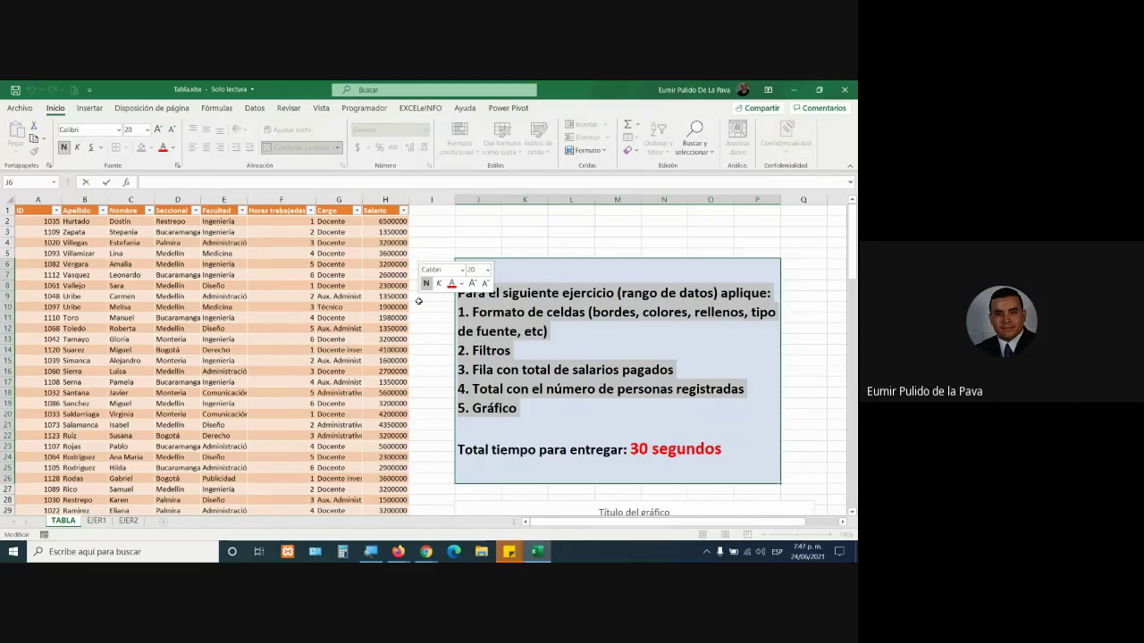
left_click(511, 409)
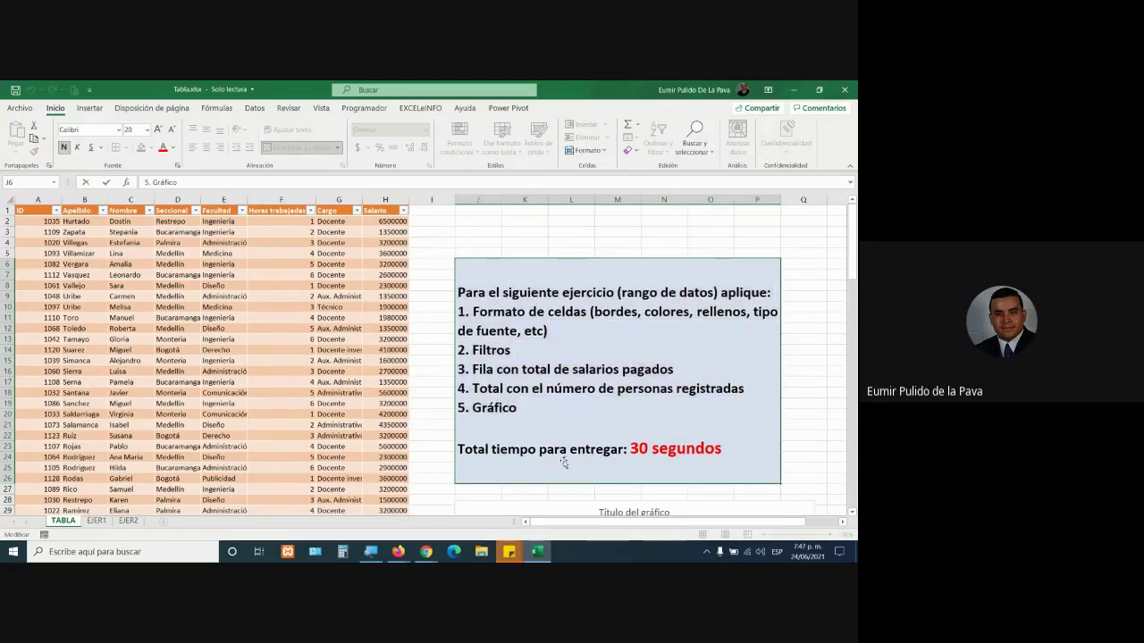
scroll(563, 465, "down", 3)
left_click(582, 417)
scroll(583, 417, "down", 3)
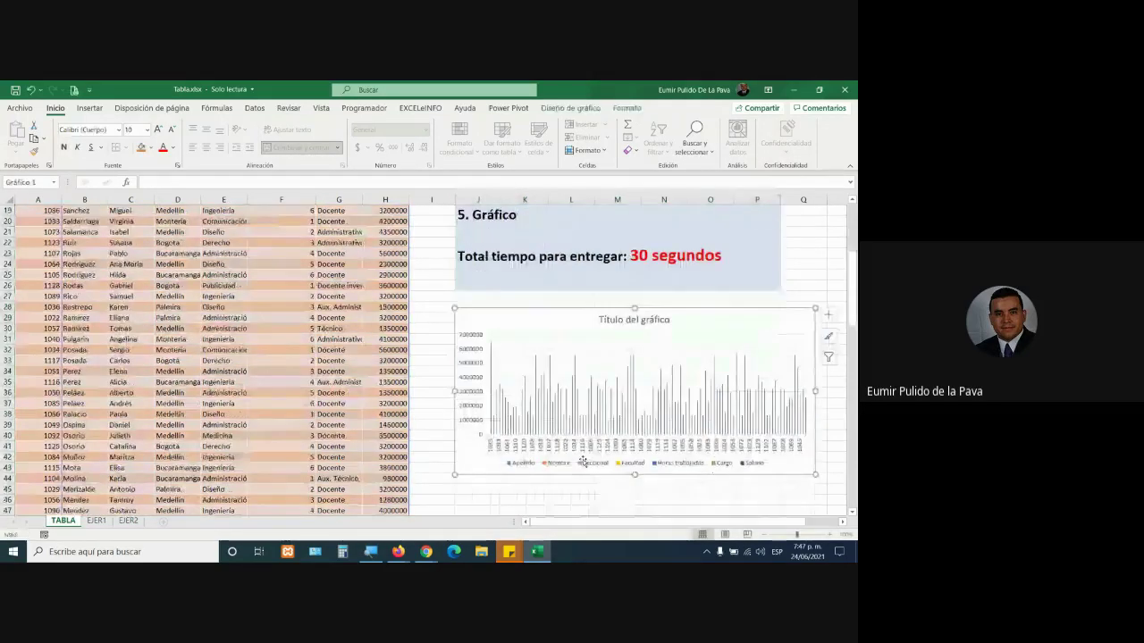
scroll(533, 246, "up", 1)
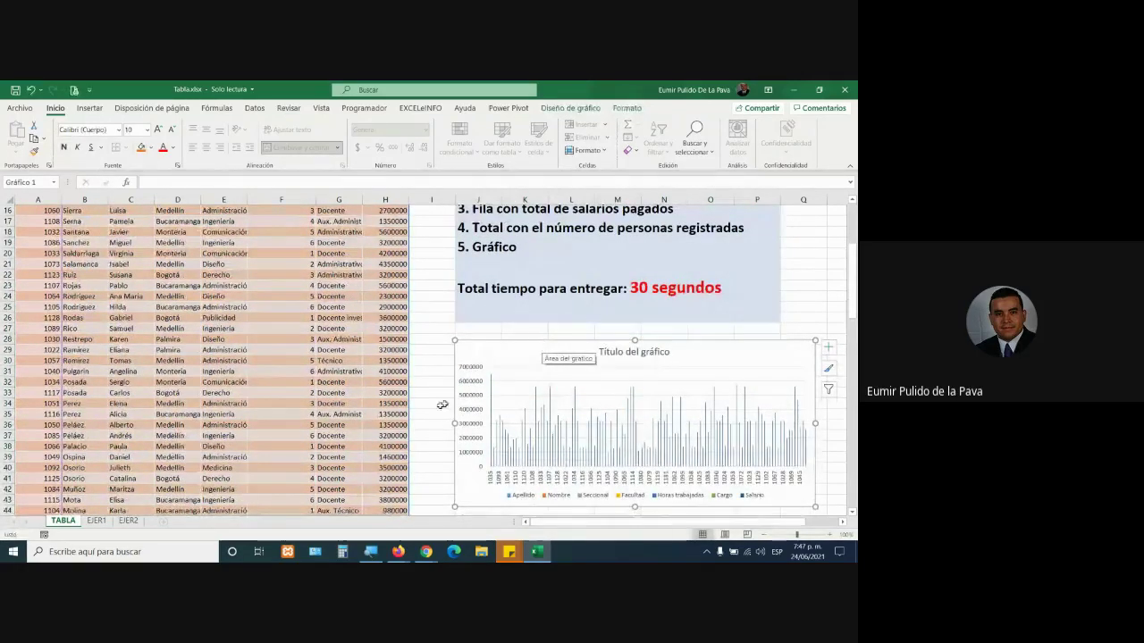
scroll(258, 265, "up", 5)
scroll(257, 264, "down", 4)
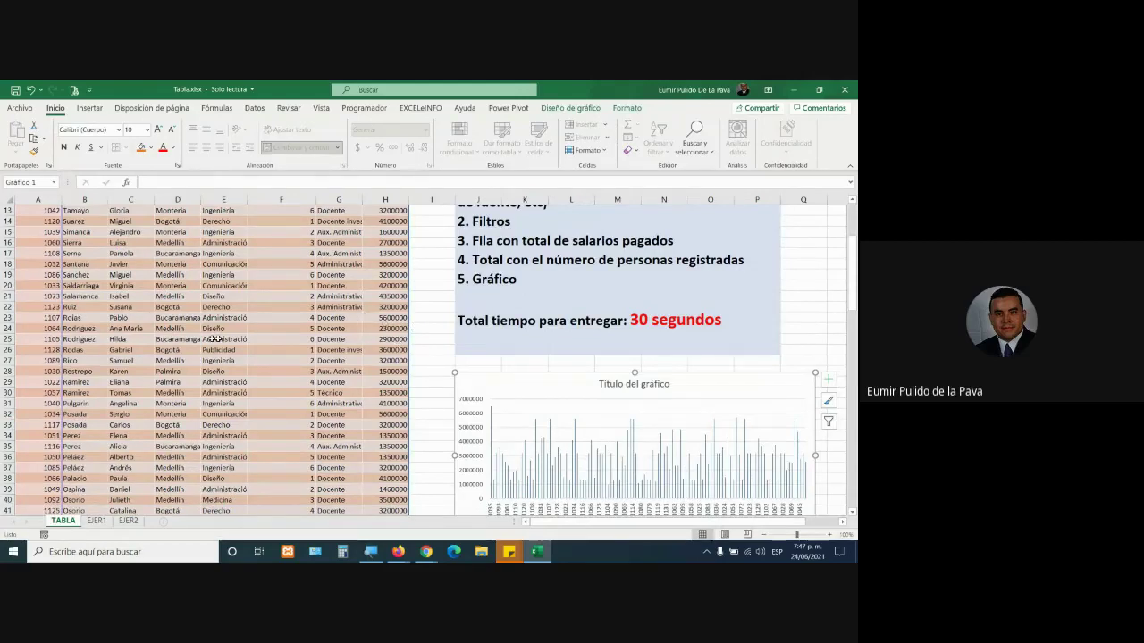
scroll(376, 358, "up", 4)
scroll(298, 373, "down", 5)
scroll(298, 374, "down", 3)
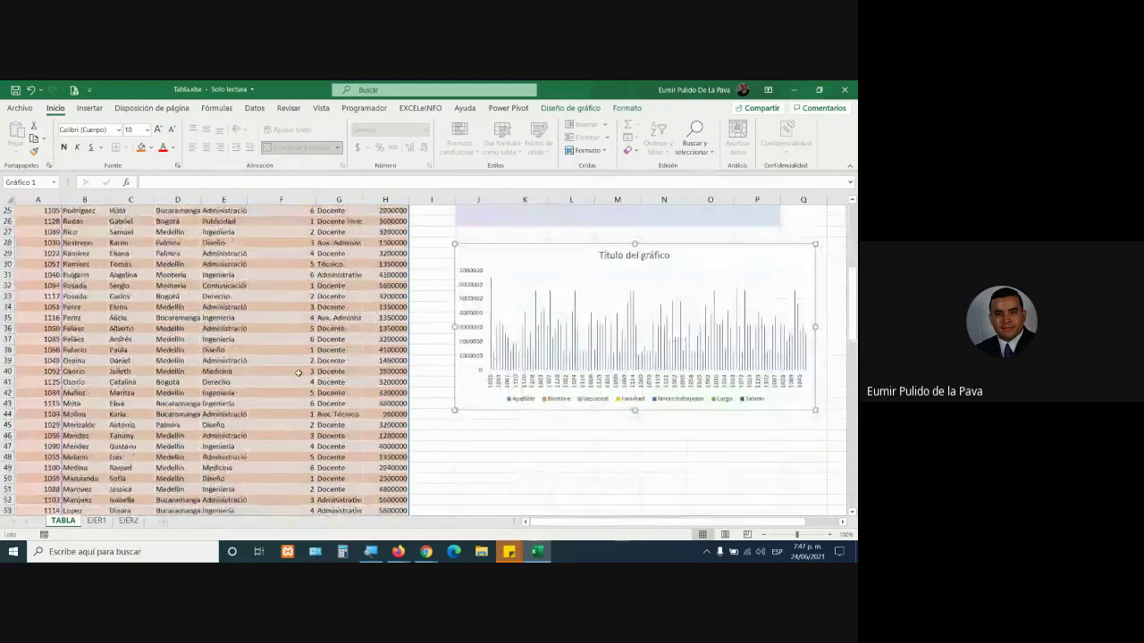
scroll(297, 374, "up", 8)
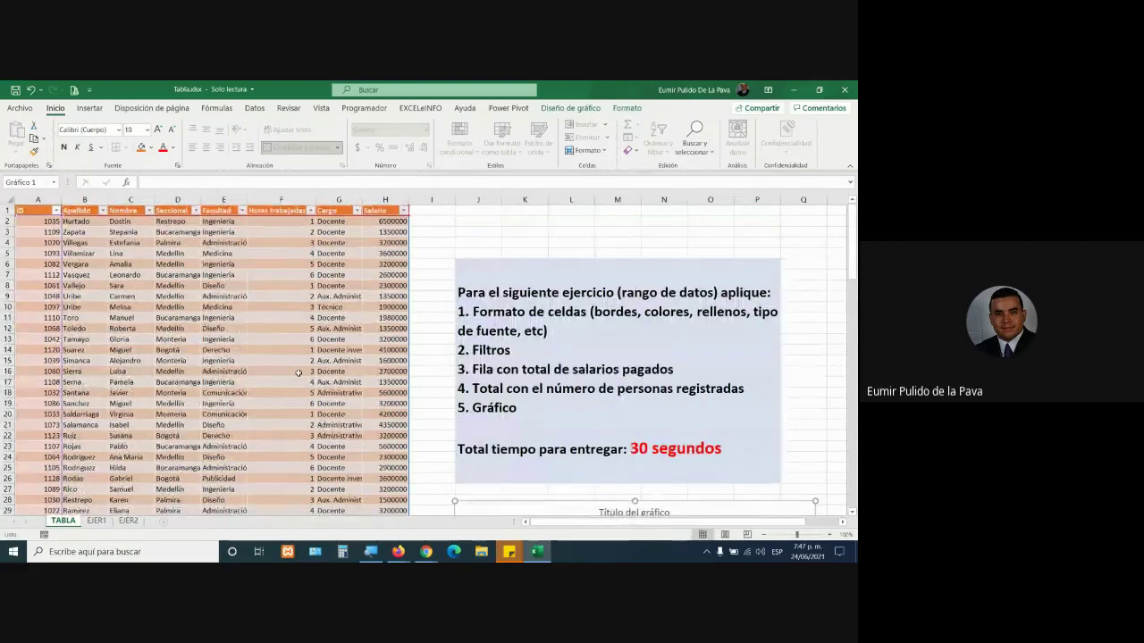
left_click_drag(723, 450, 457, 449)
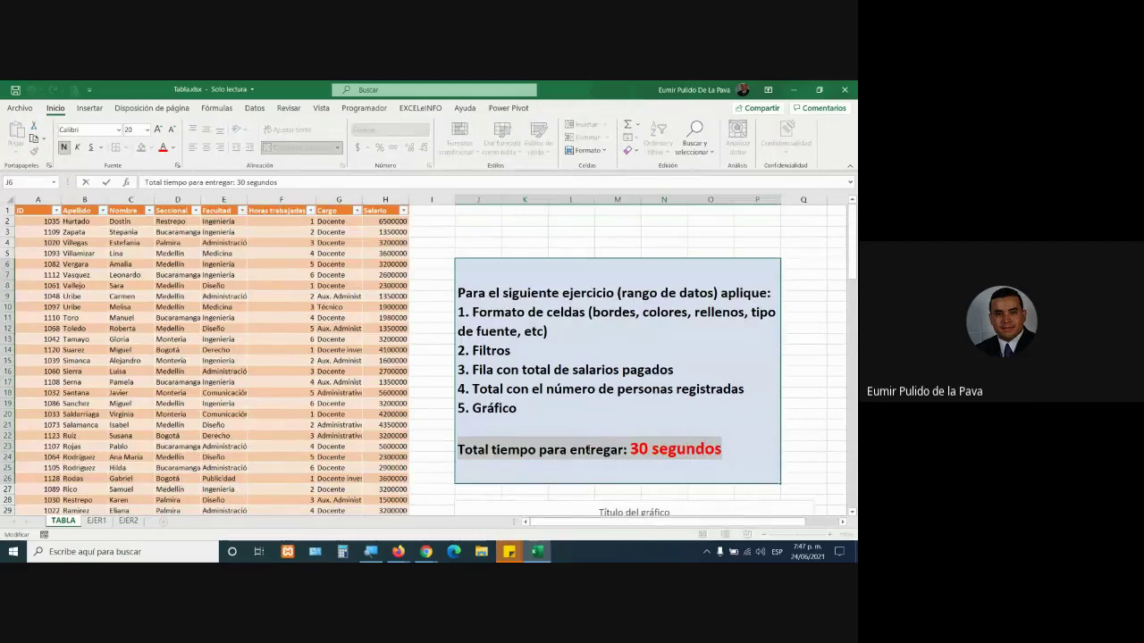
mouse_move(425, 551)
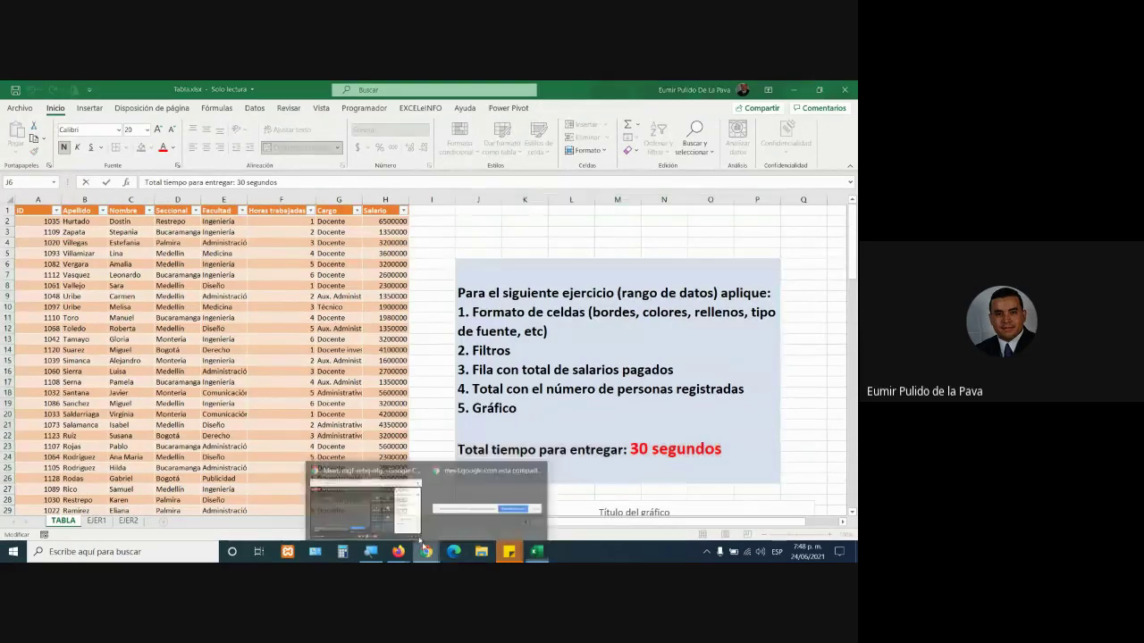
left_click(394, 505)
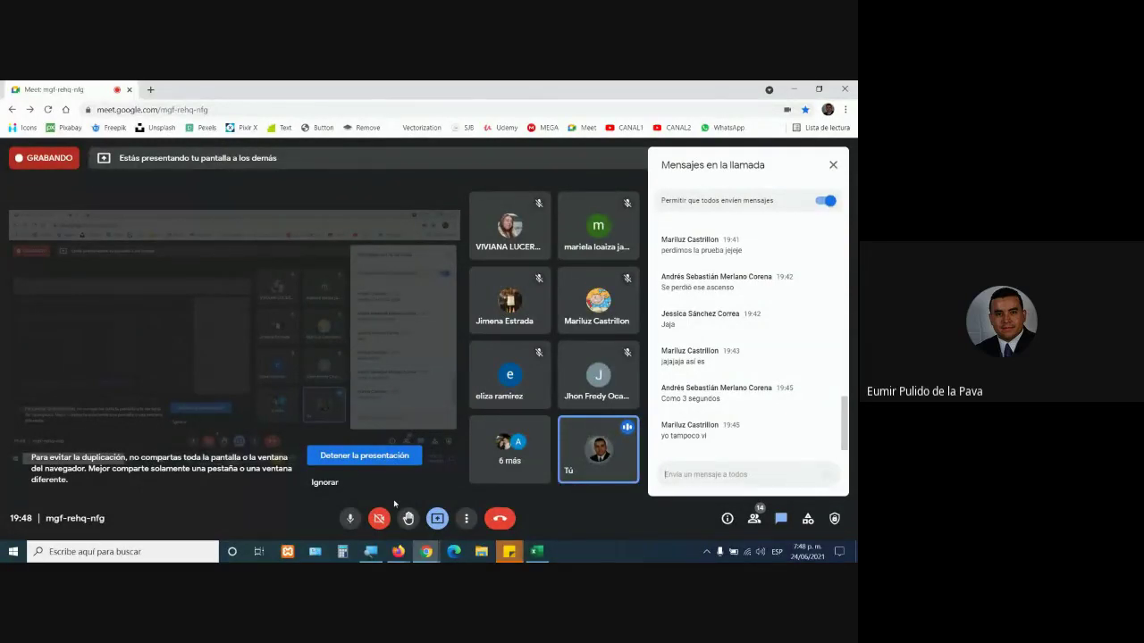
left_click(538, 552)
left_click(444, 254)
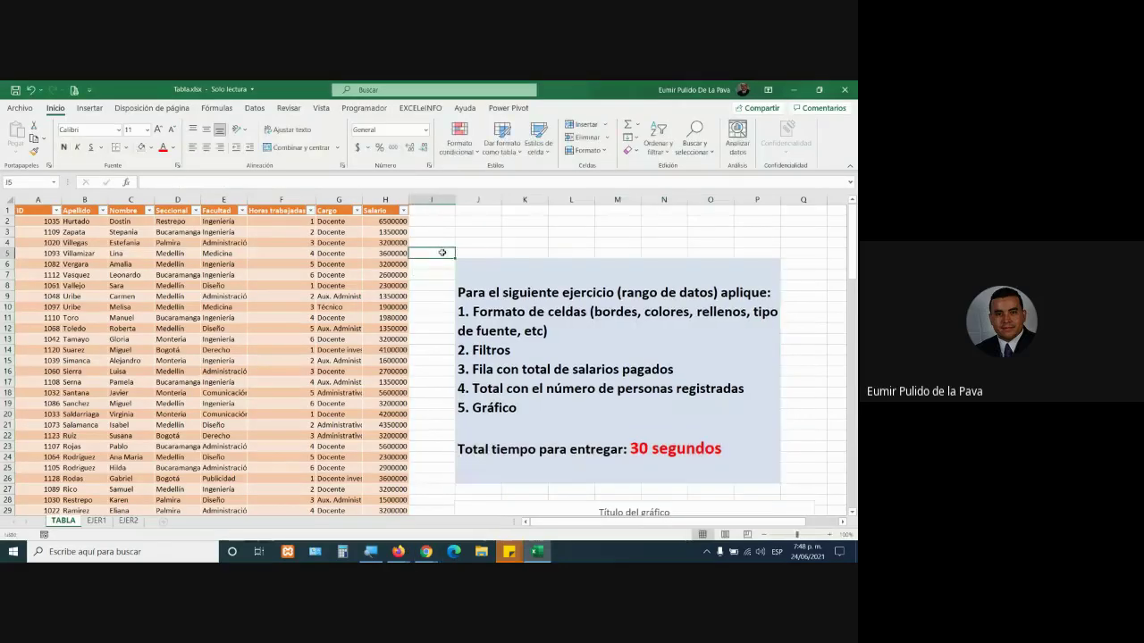
Step: Close Tabla.xlsx and choose No guardar to discard the changes
left_click(323, 241)
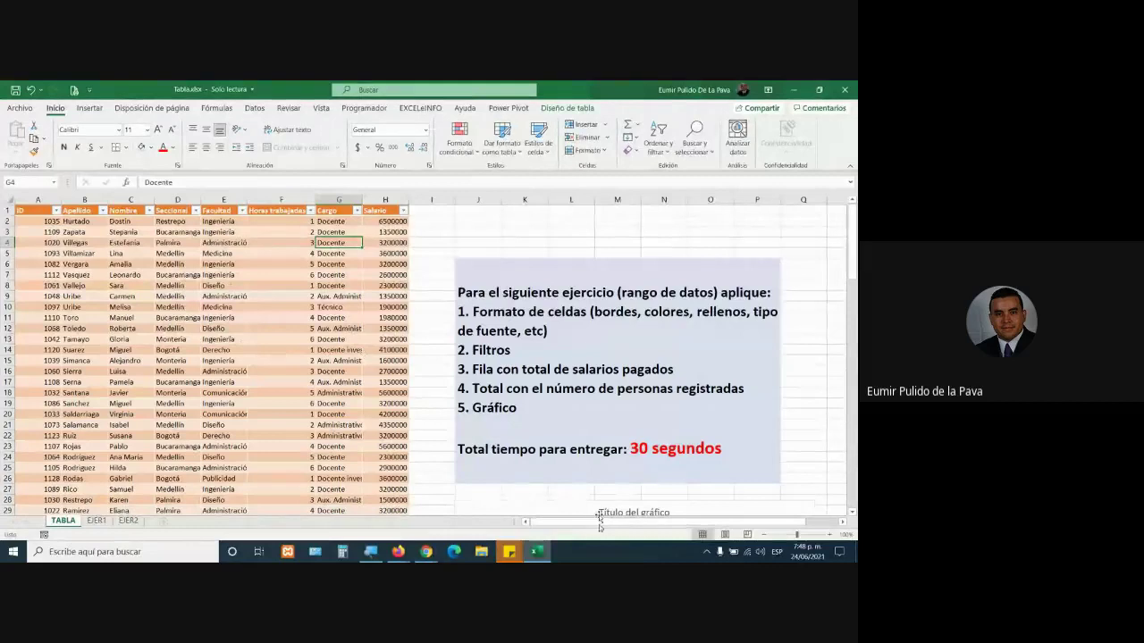
left_click(845, 89)
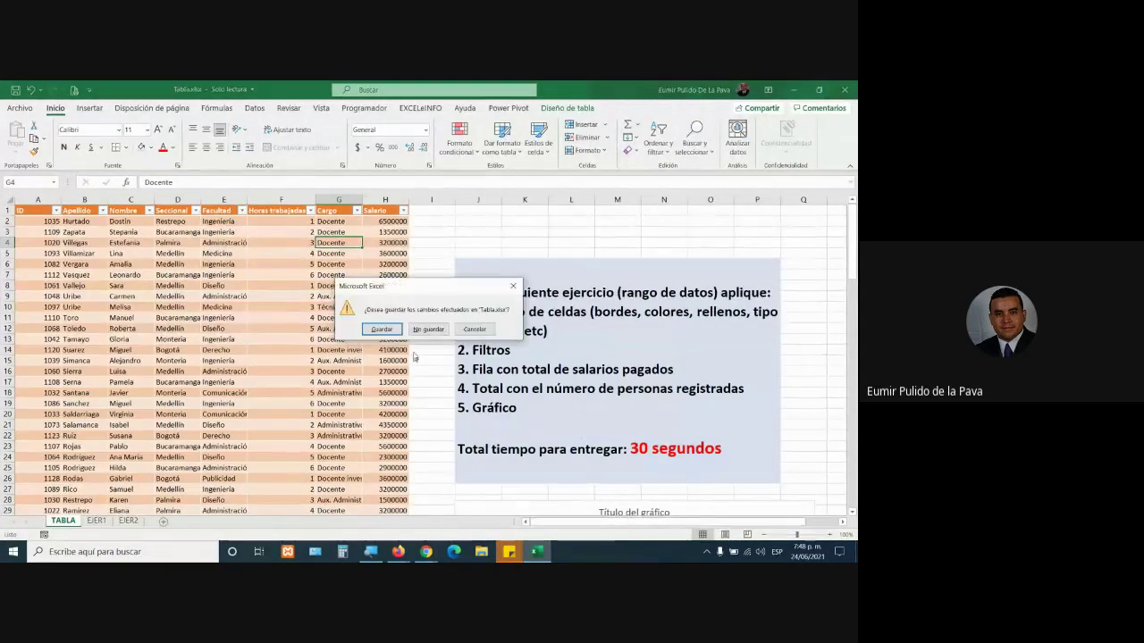
left_click(429, 329)
Step: Download Tabla.xlsx from the course folder page and accept opening it in Excel
left_click(398, 552)
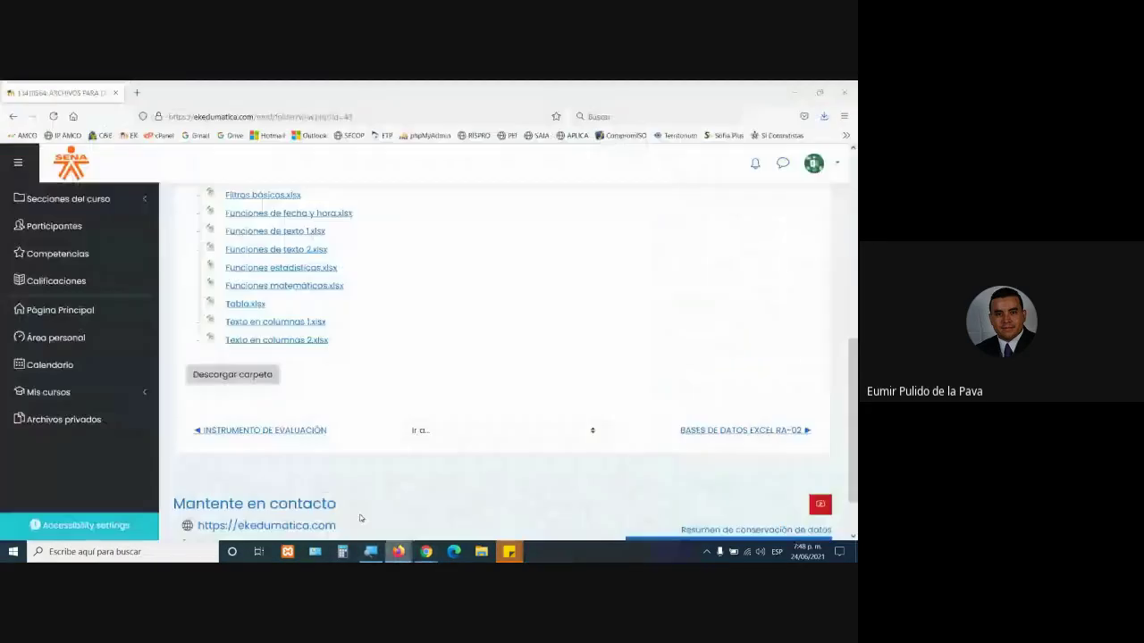
left_click(248, 304)
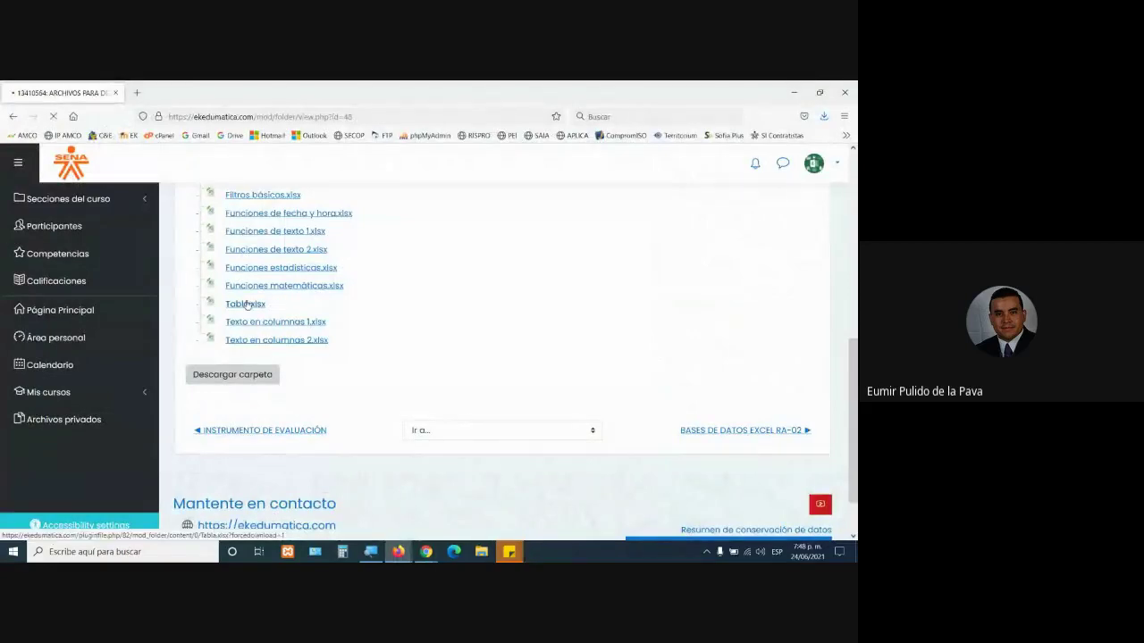
left_click(455, 304)
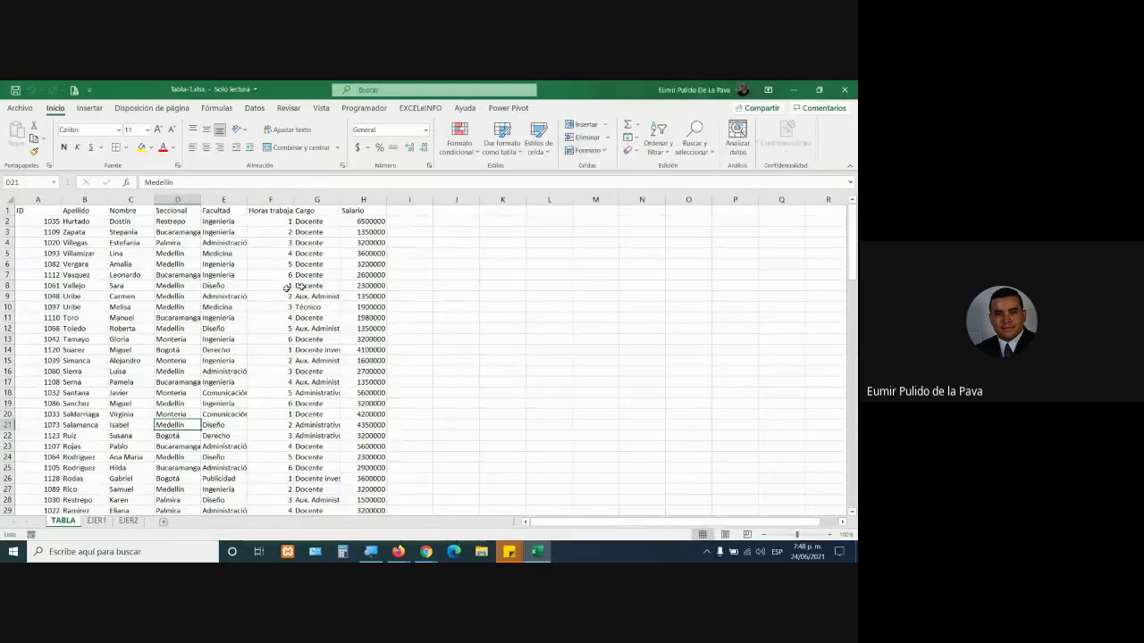
Step: Select columns A–H and the ranges A1 to rows 24 and 27 to review the data
left_click(258, 308)
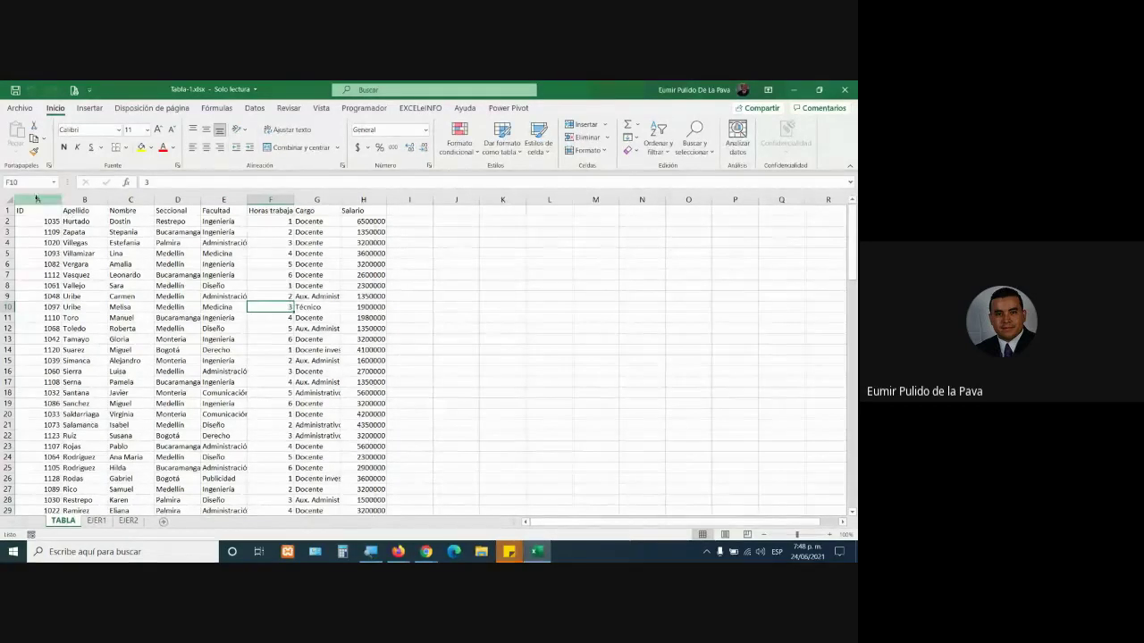
left_click_drag(36, 199, 363, 199)
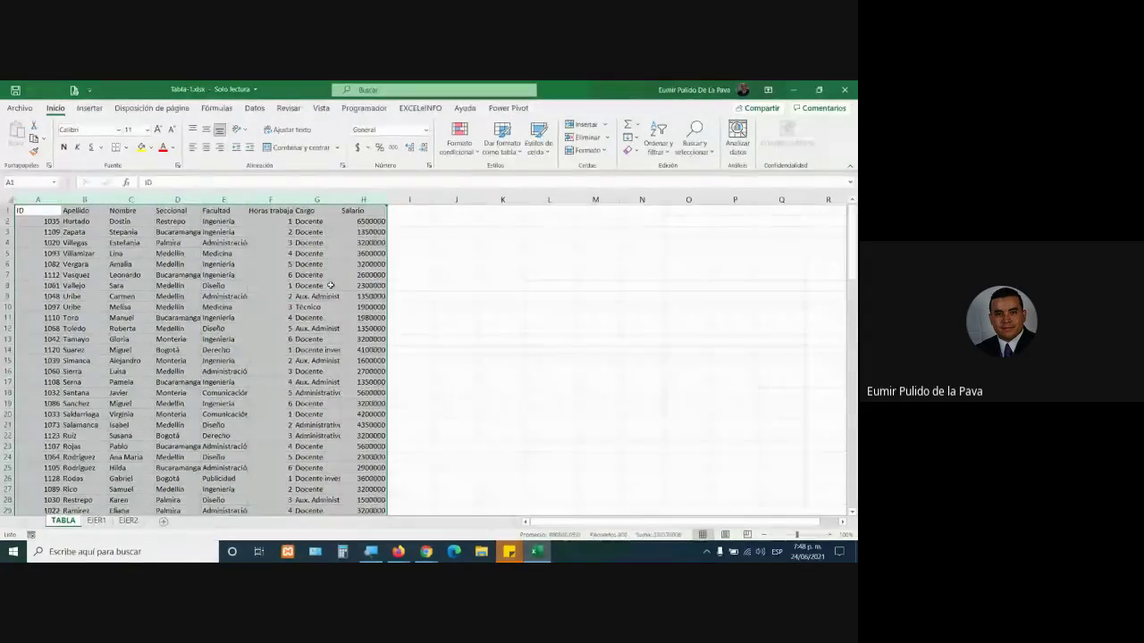
left_click(234, 393)
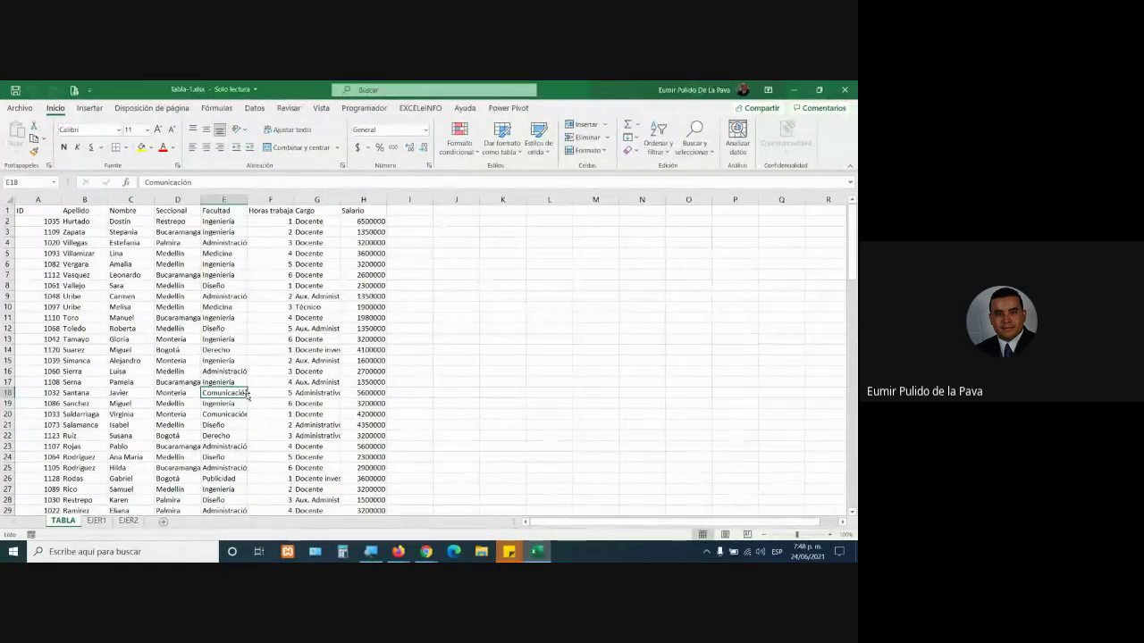
left_click_drag(40, 210, 380, 454)
left_click(241, 340)
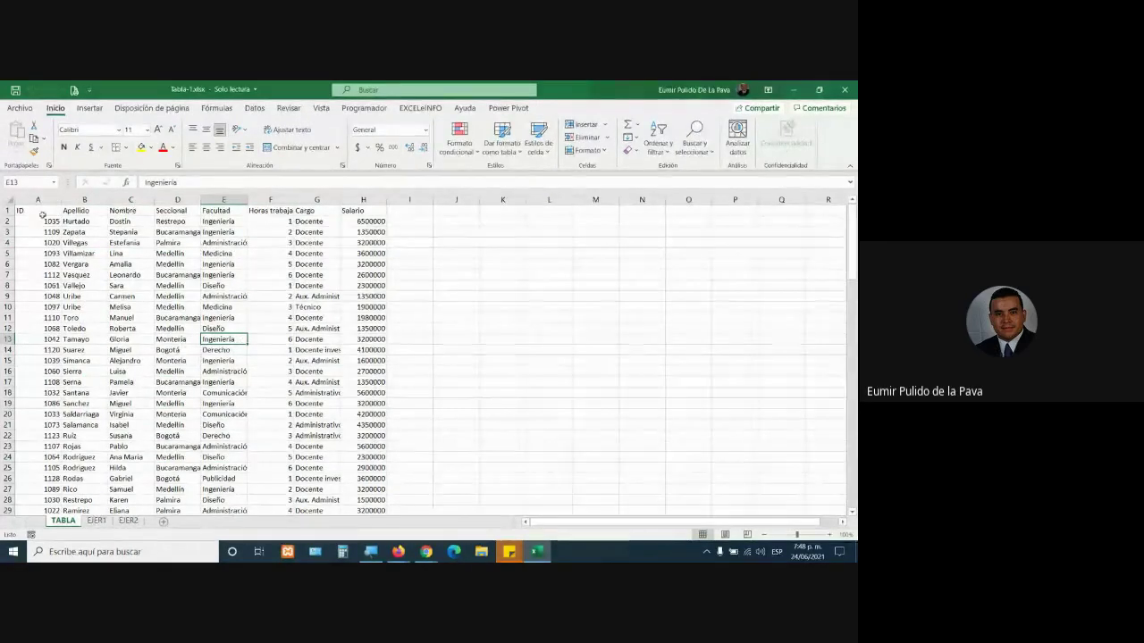
left_click_drag(36, 210, 347, 496)
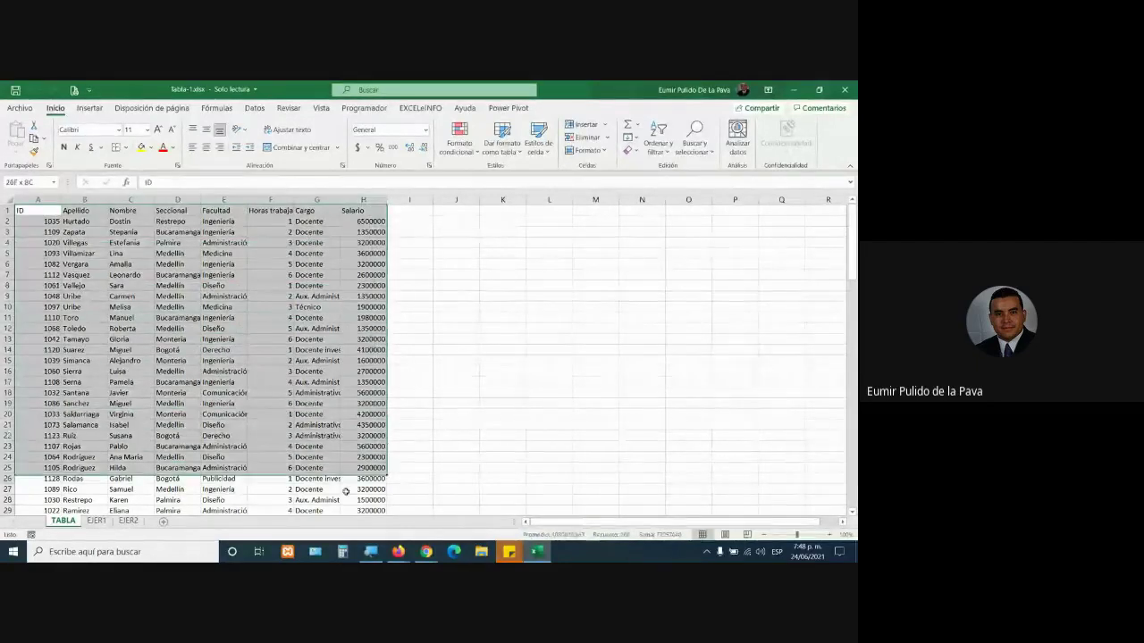
left_click(317, 340)
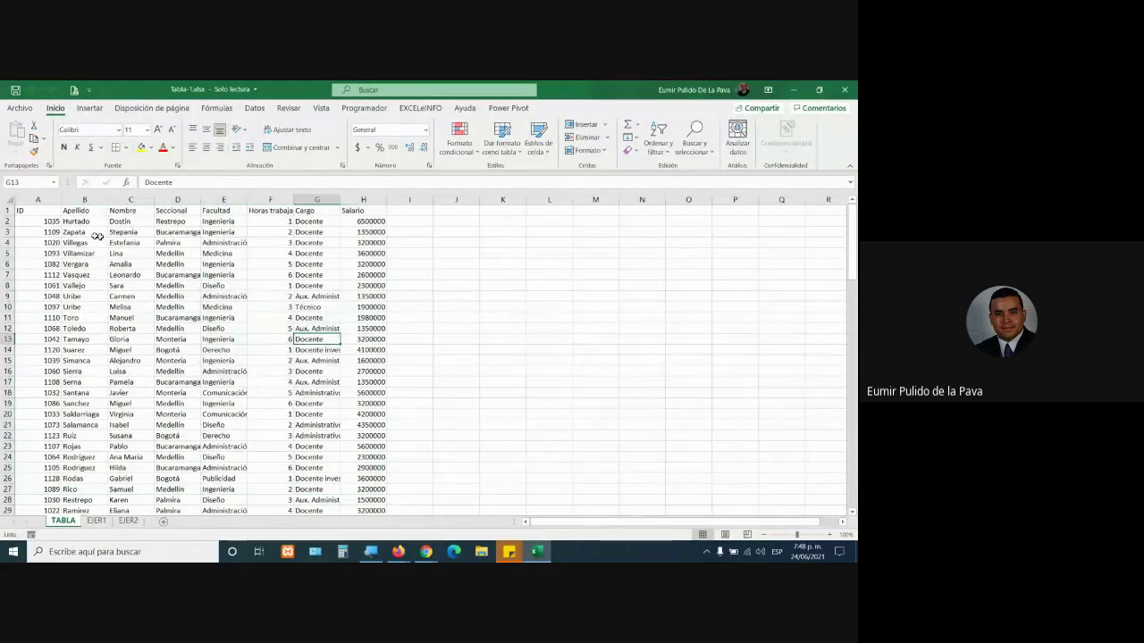
Step: Select each column A through H in turn, then show the Insertar tab from a data cell
left_click(39, 198)
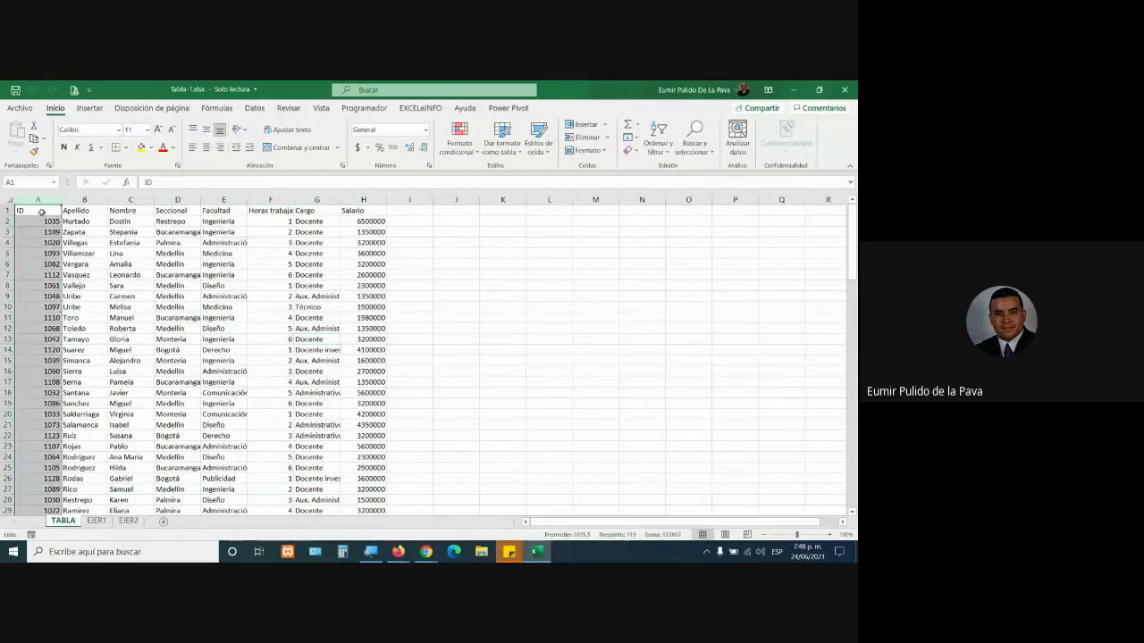
left_click(84, 198)
left_click(134, 199)
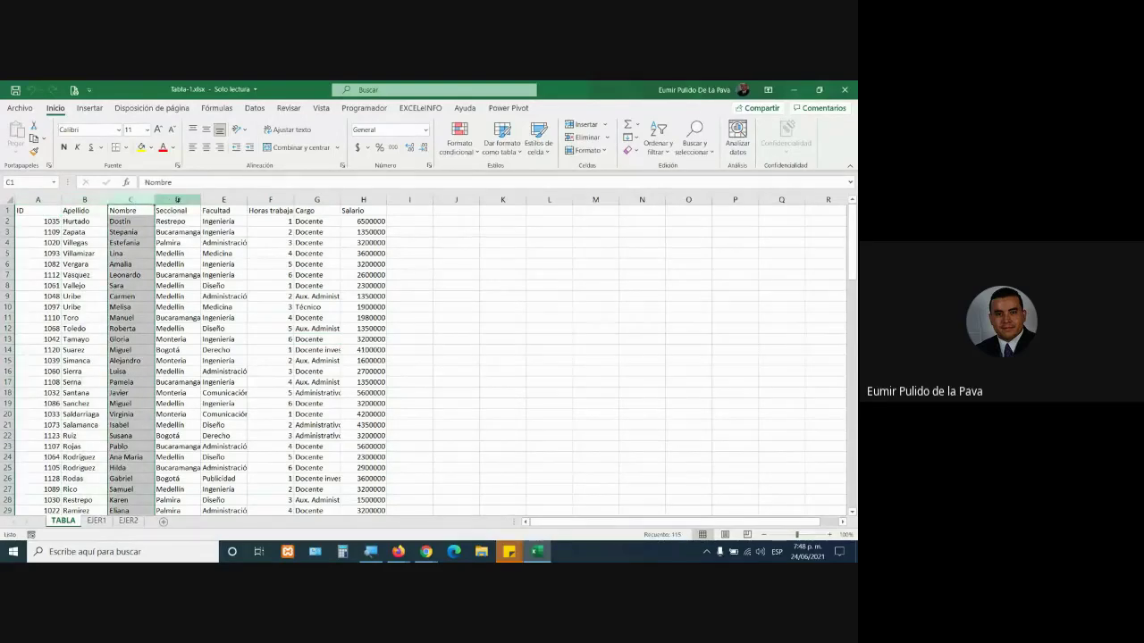
left_click(177, 198)
left_click(224, 199)
left_click(268, 198)
left_click(316, 198)
left_click(364, 198)
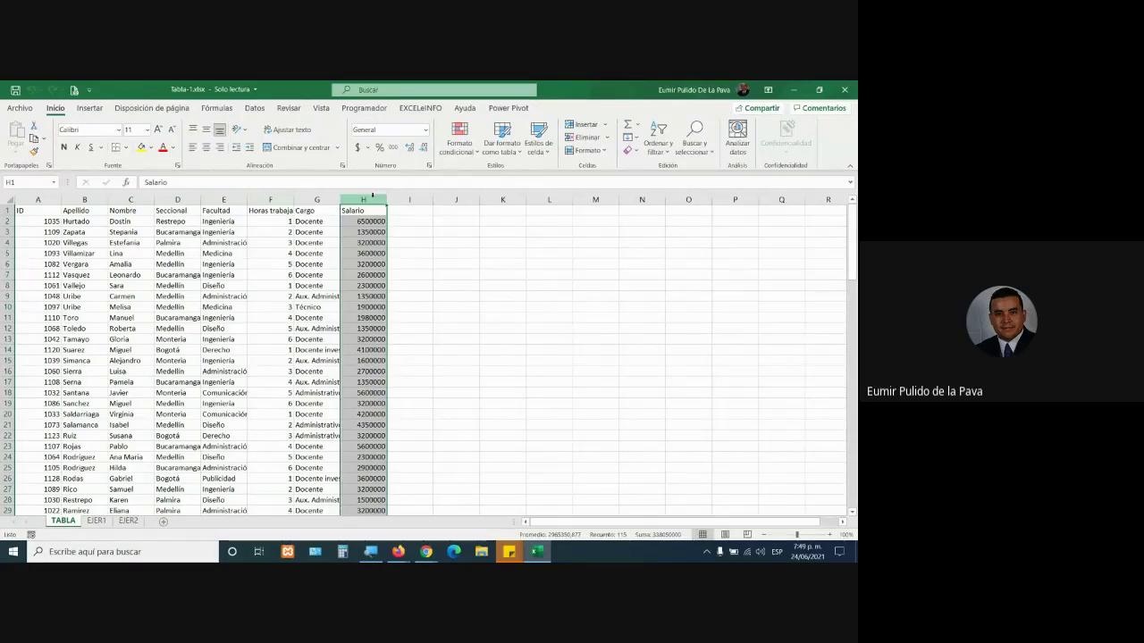
left_click(202, 232)
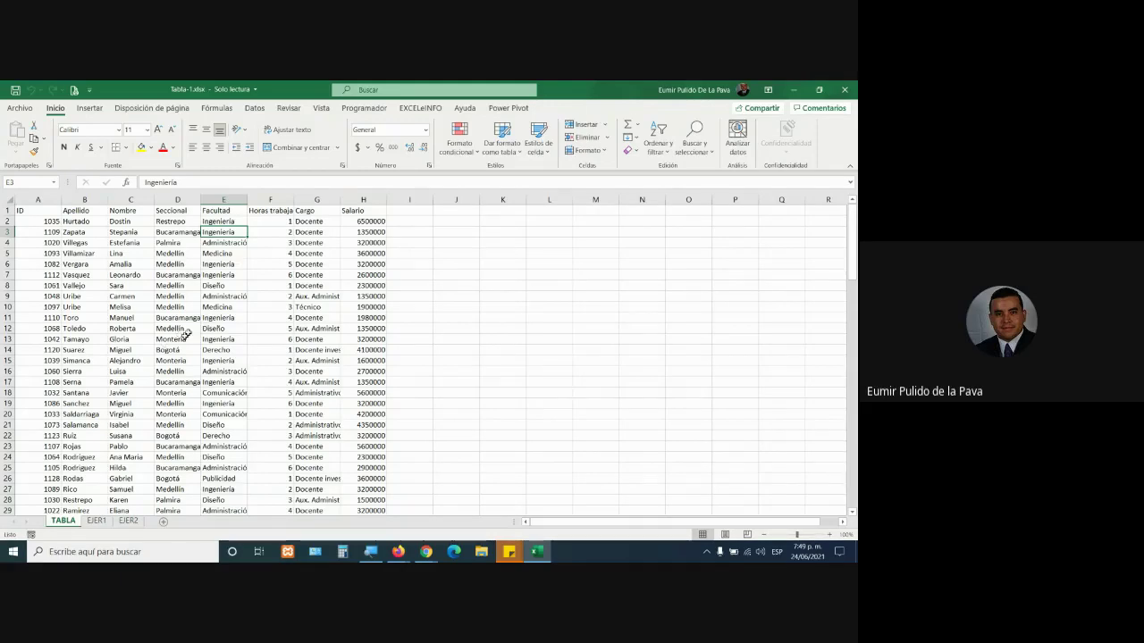
left_click(252, 286)
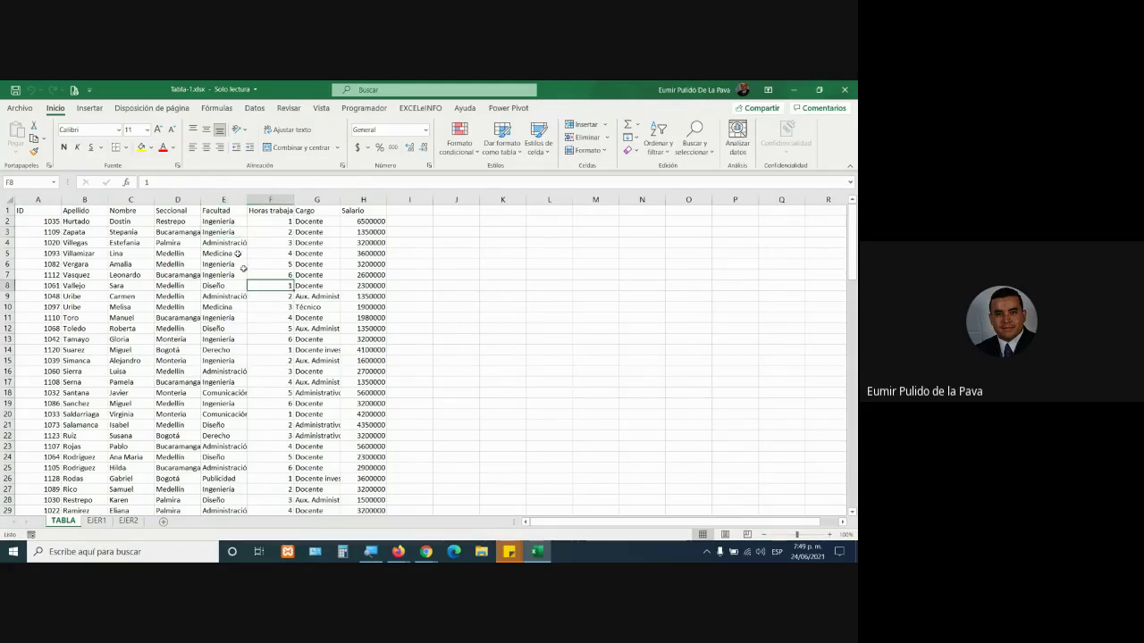
left_click(89, 108)
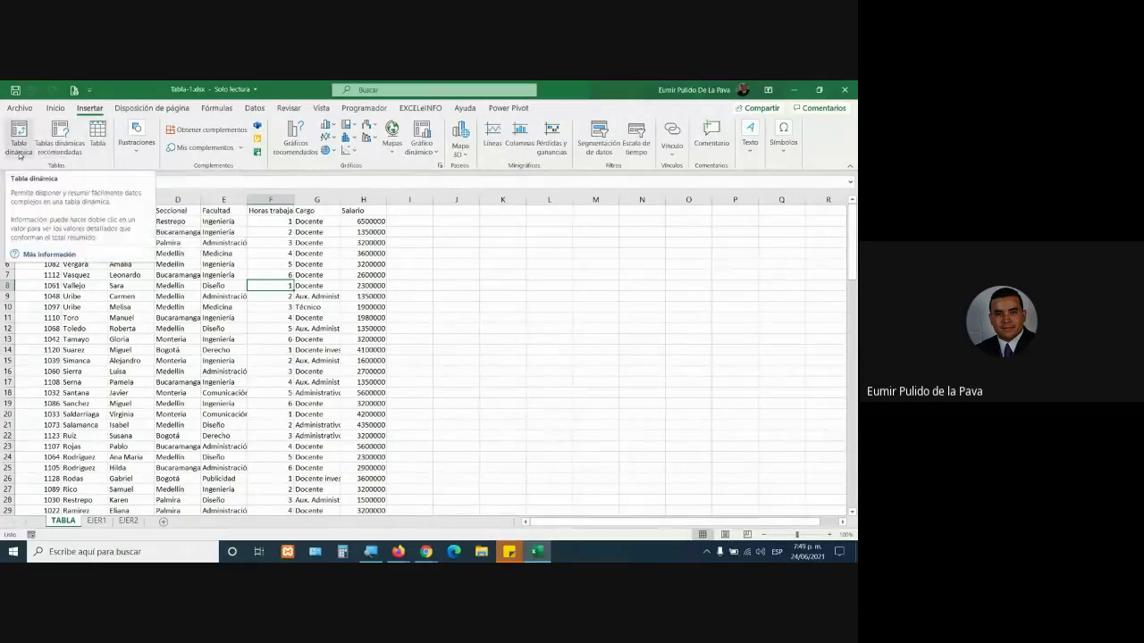
Step: Create a table from the data via Insertar > Tabla, then undo it
left_click(97, 143)
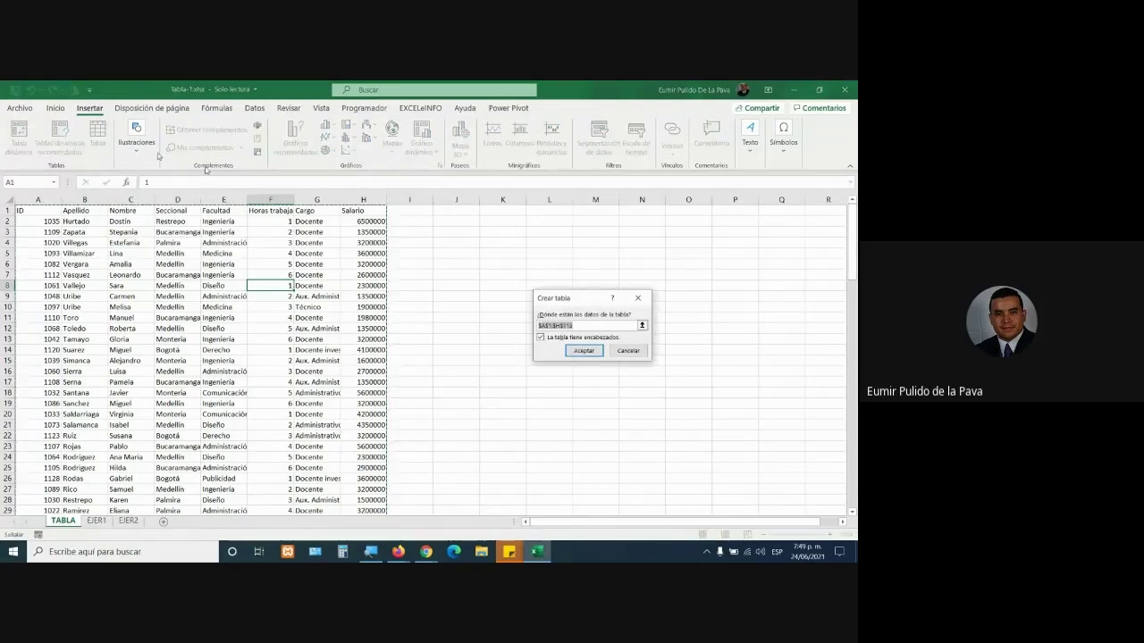
left_click_drag(554, 298, 415, 286)
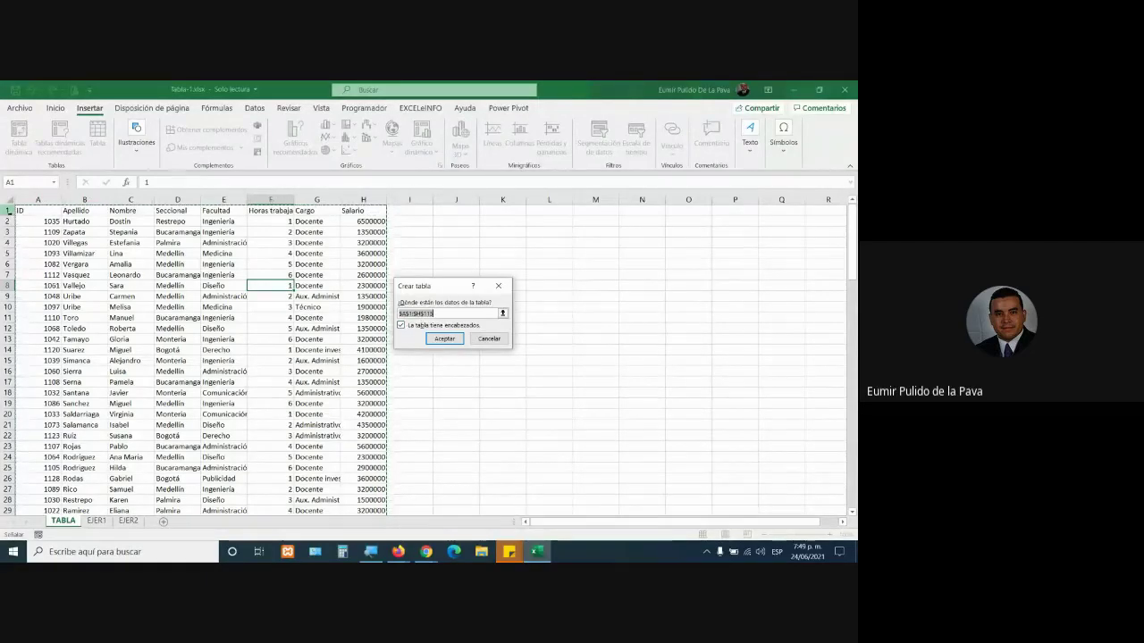
left_click(445, 340)
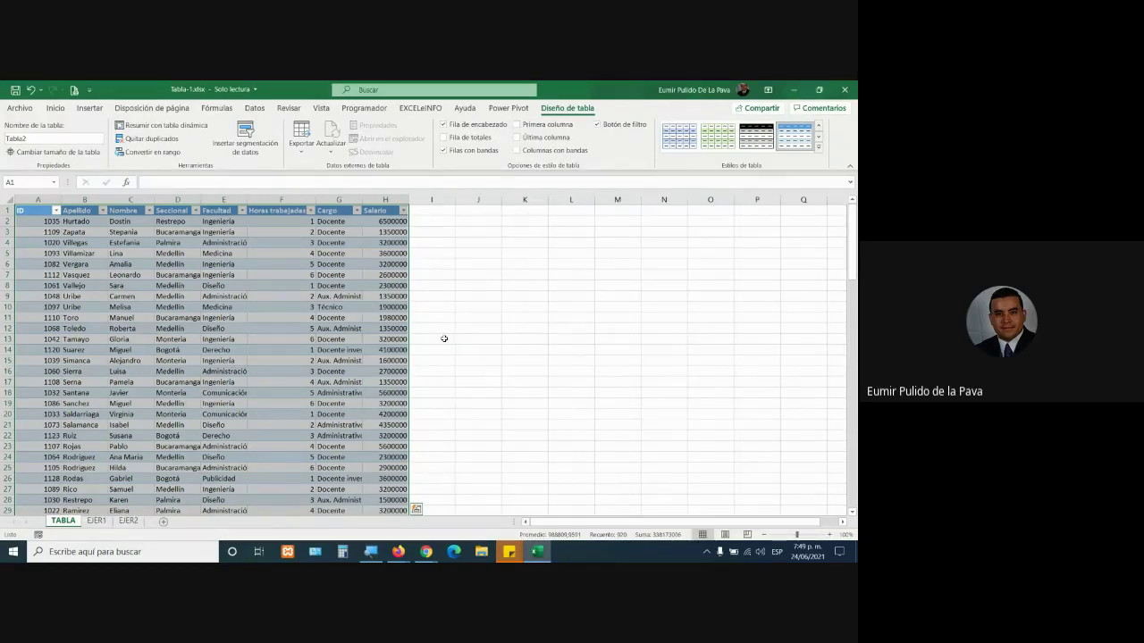
left_click(340, 242)
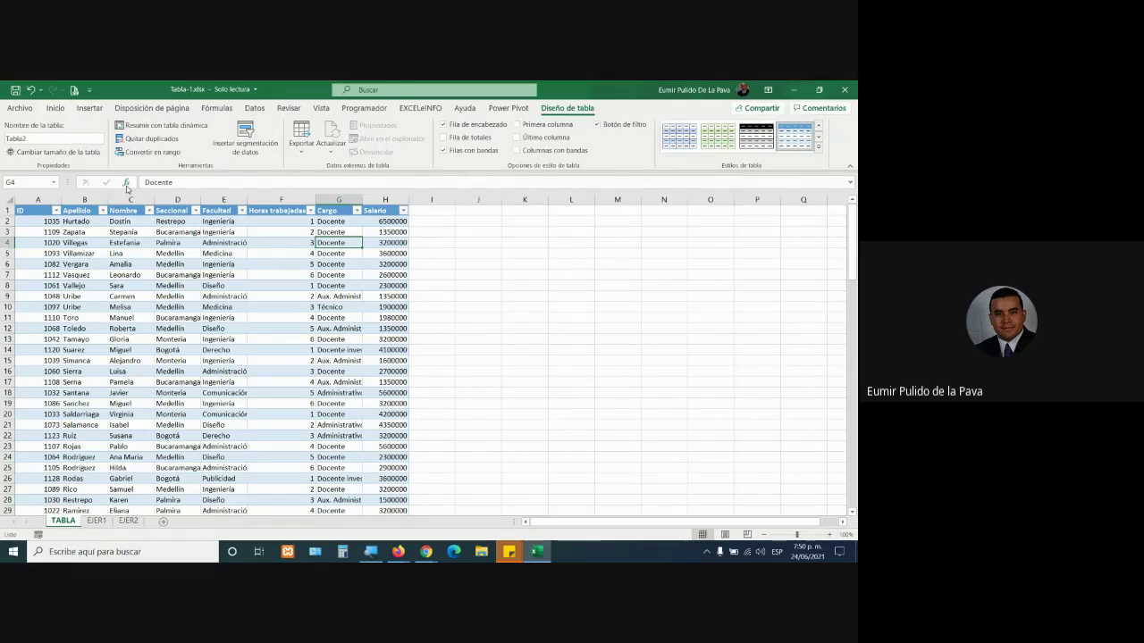
key("ctrl+z")
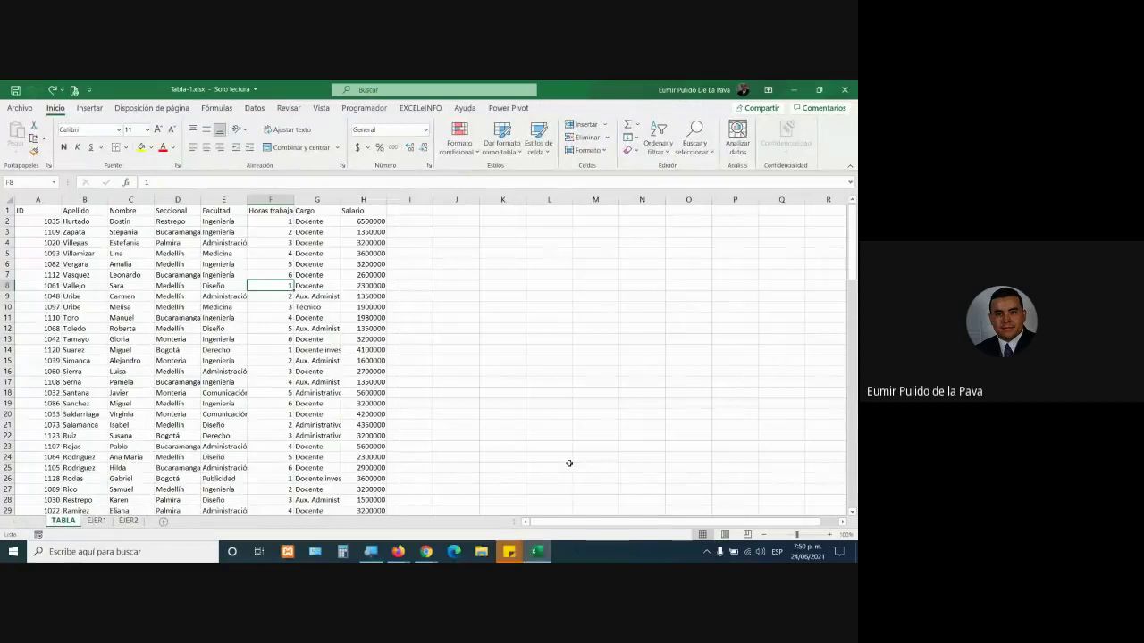
Step: Create and undo the table twice more with Ctrl+T and Enter
left_click(88, 108)
left_click(249, 371)
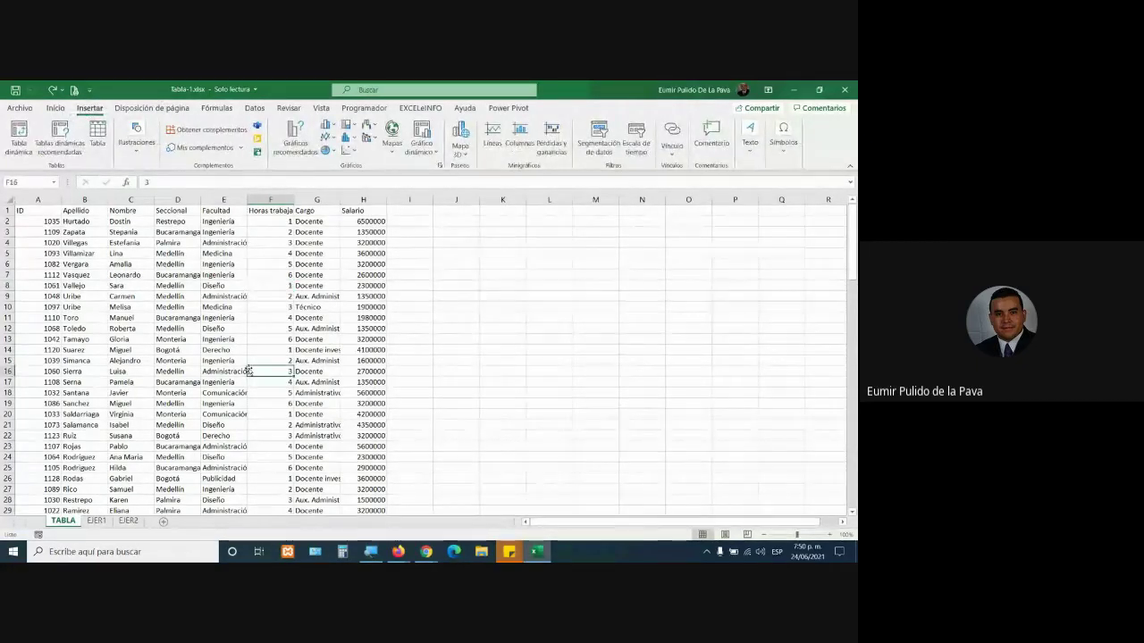
key("ctrl+t")
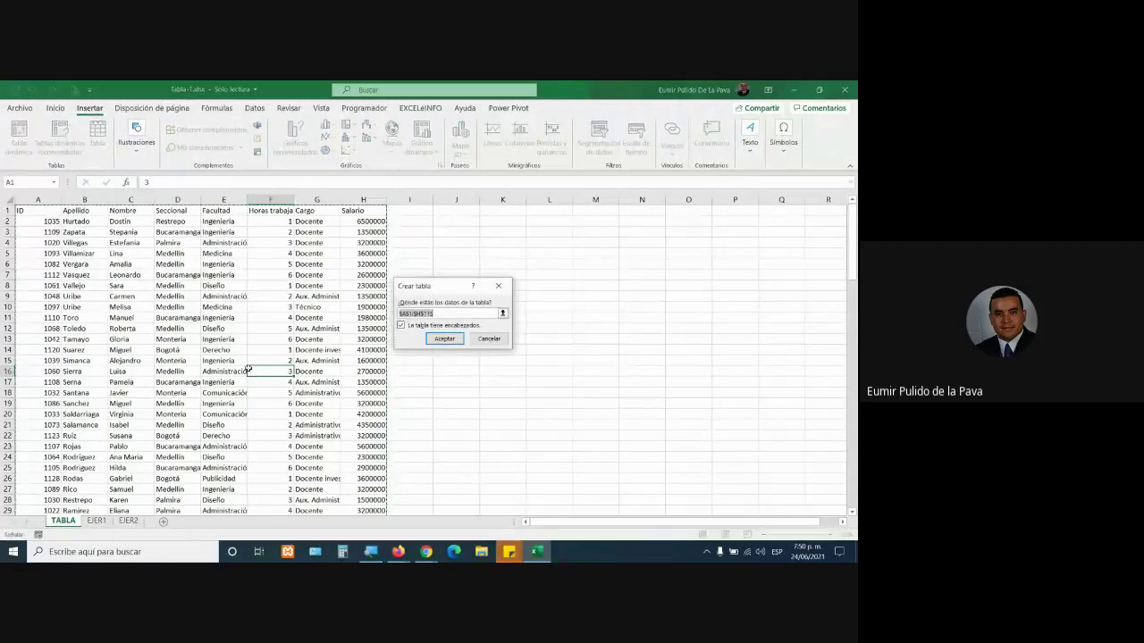
key("Return")
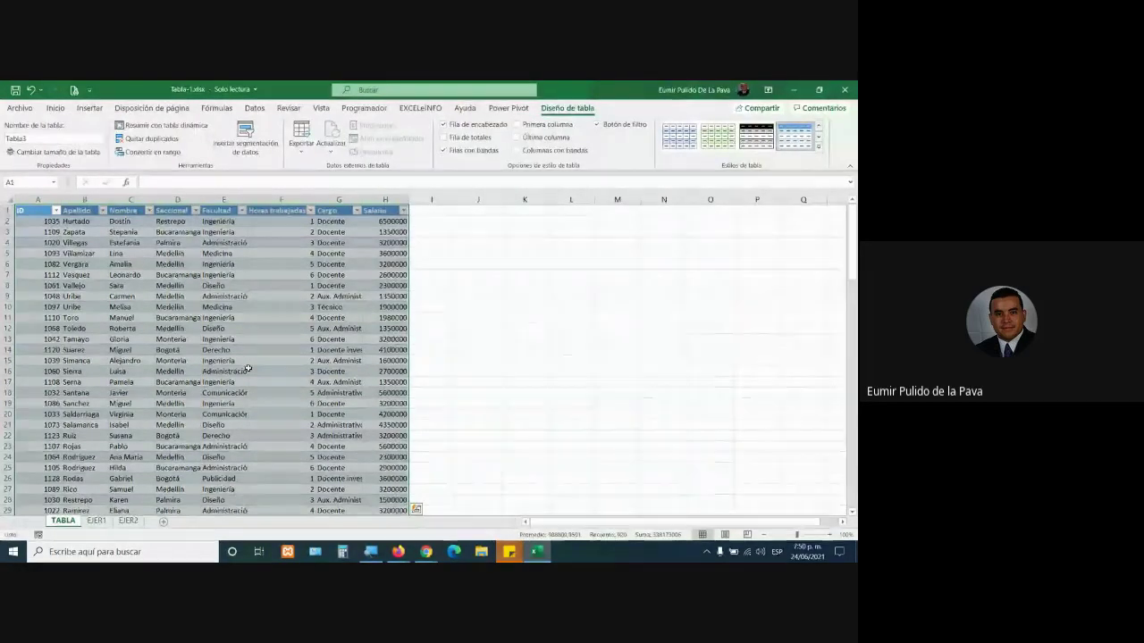
key("ctrl+z")
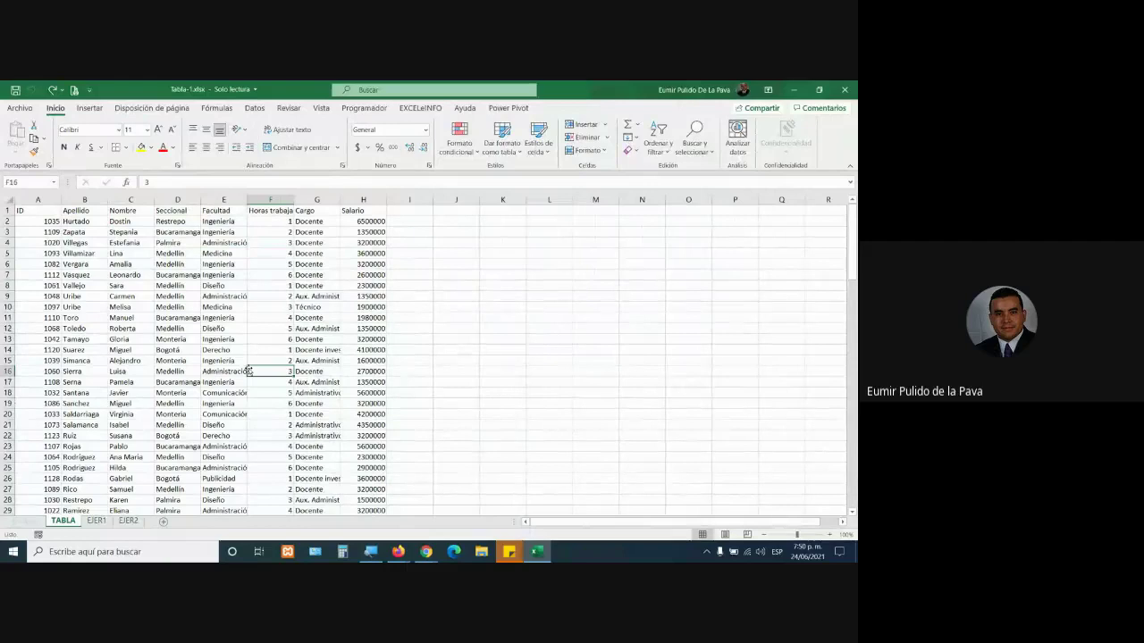
key("ctrl+t")
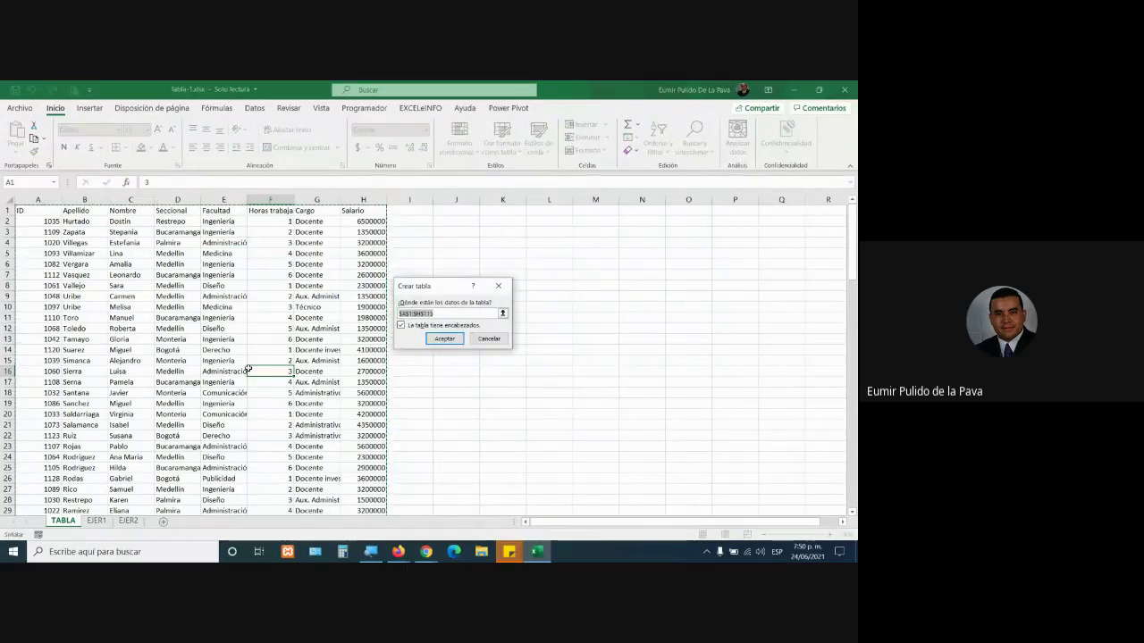
key("Return")
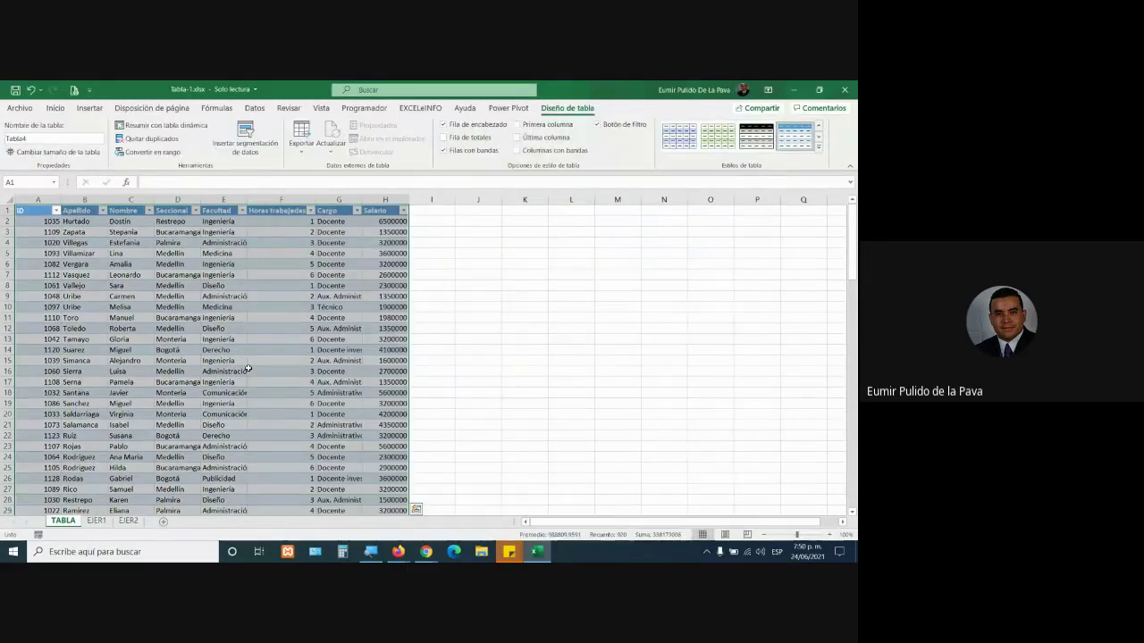
key("ctrl+z")
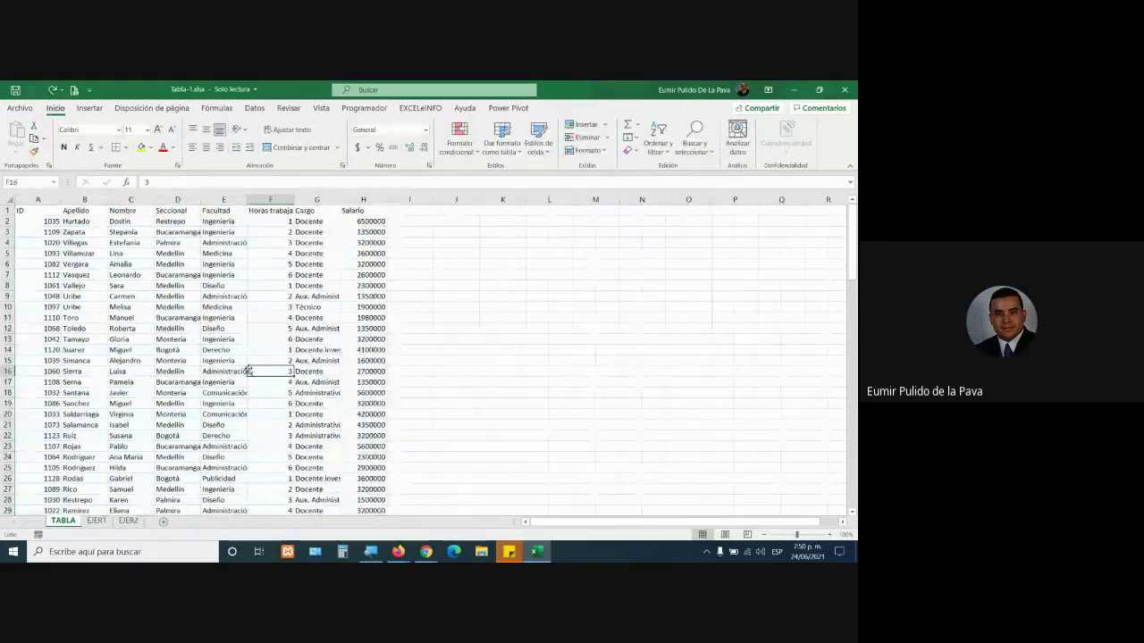
Step: Convert A1:H113 into a table with headers using Ctrl+T and keep it
key("ctrl+t")
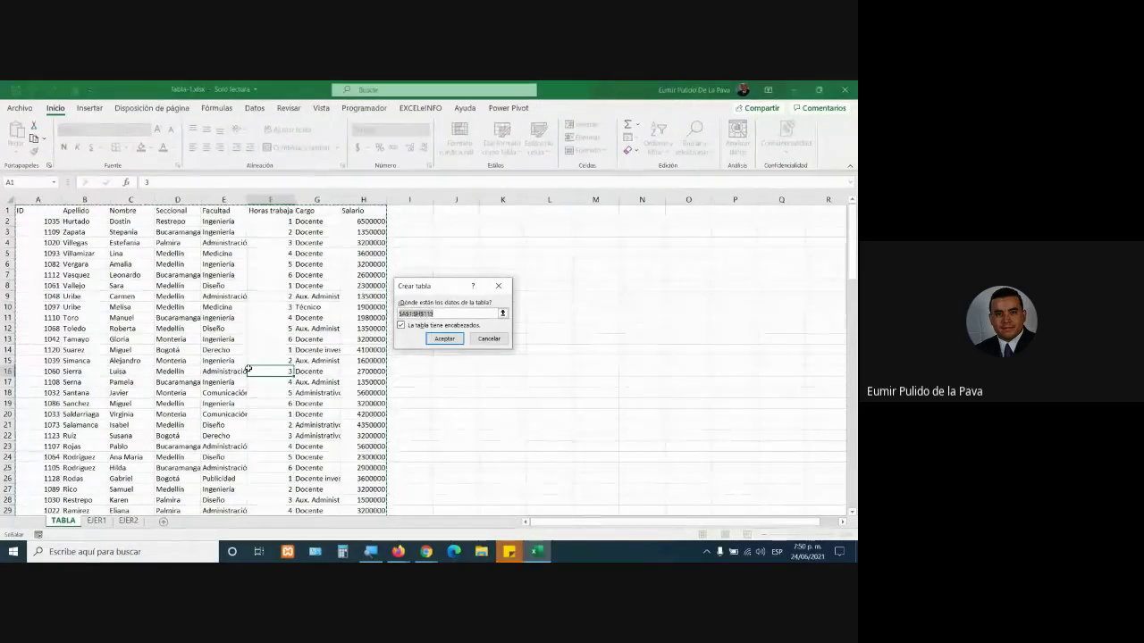
key("Return")
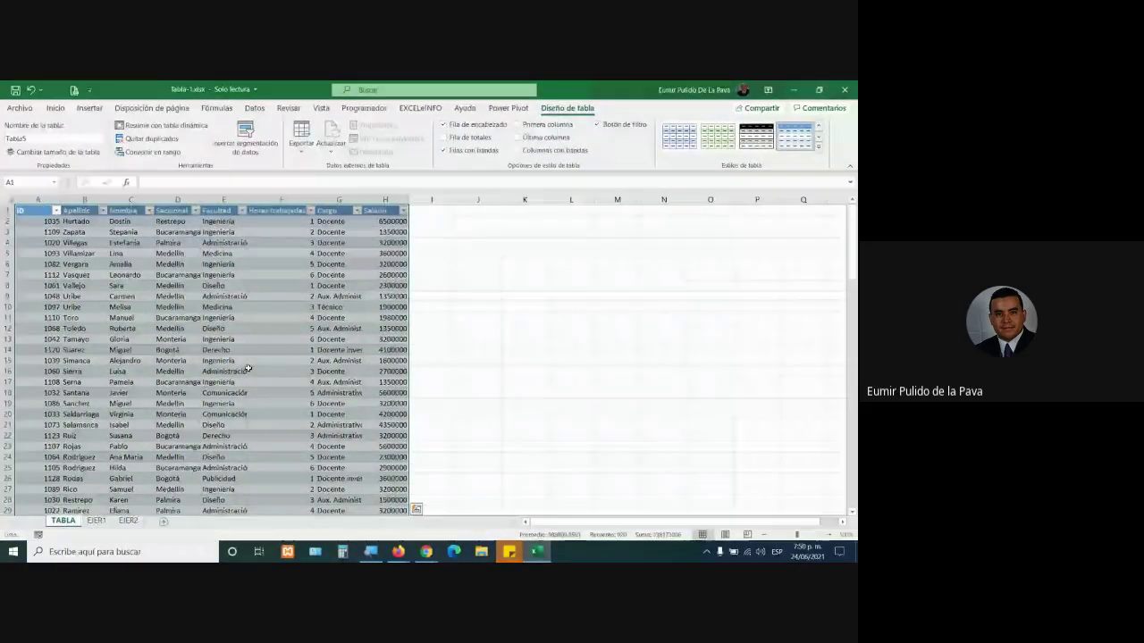
left_click(269, 319)
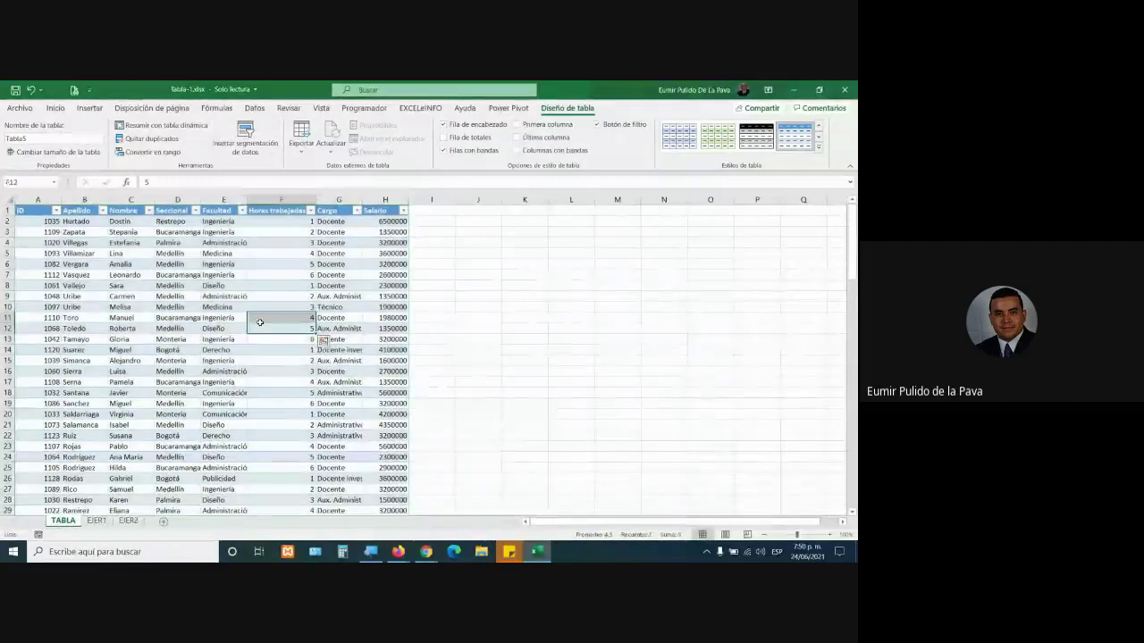
key("super+plus")
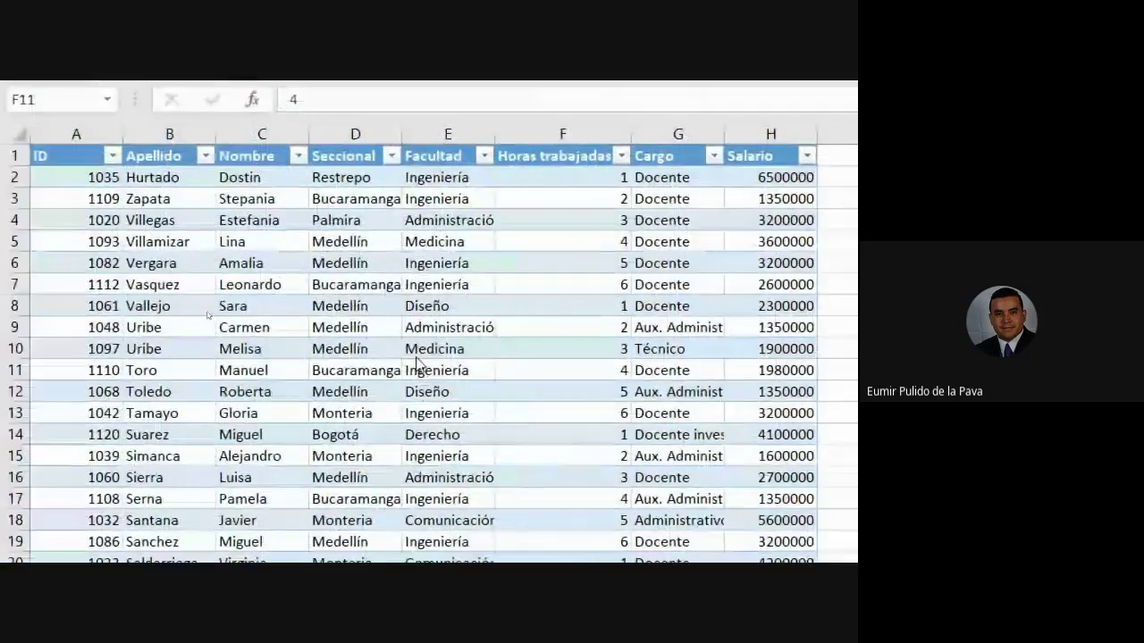
left_click(368, 302)
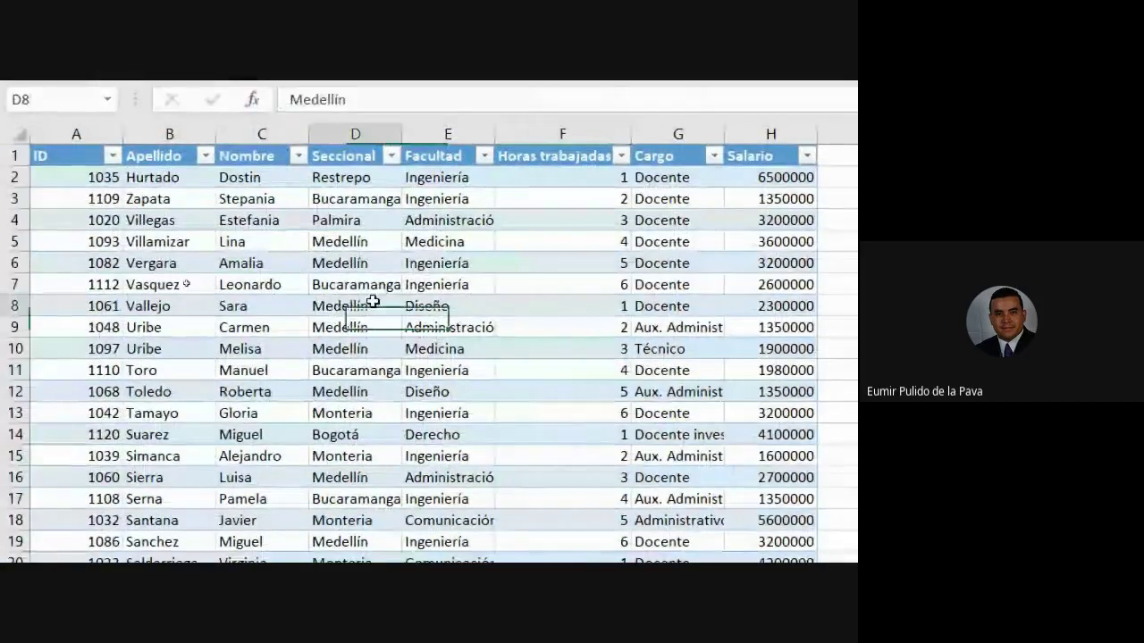
key("ctrl+alt+space")
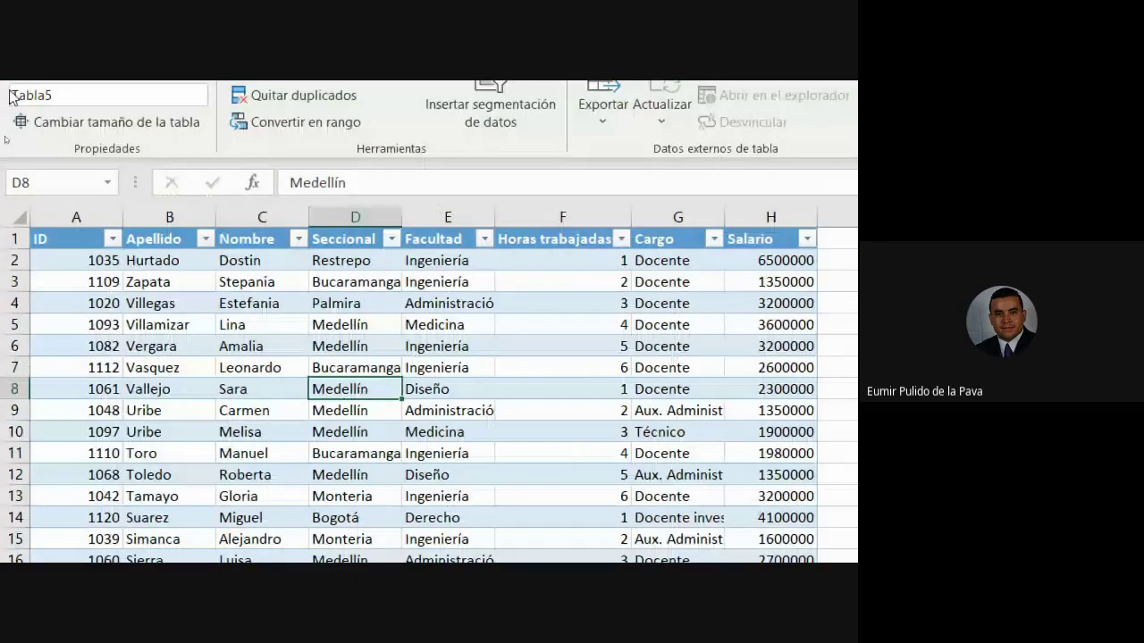
left_click(284, 346)
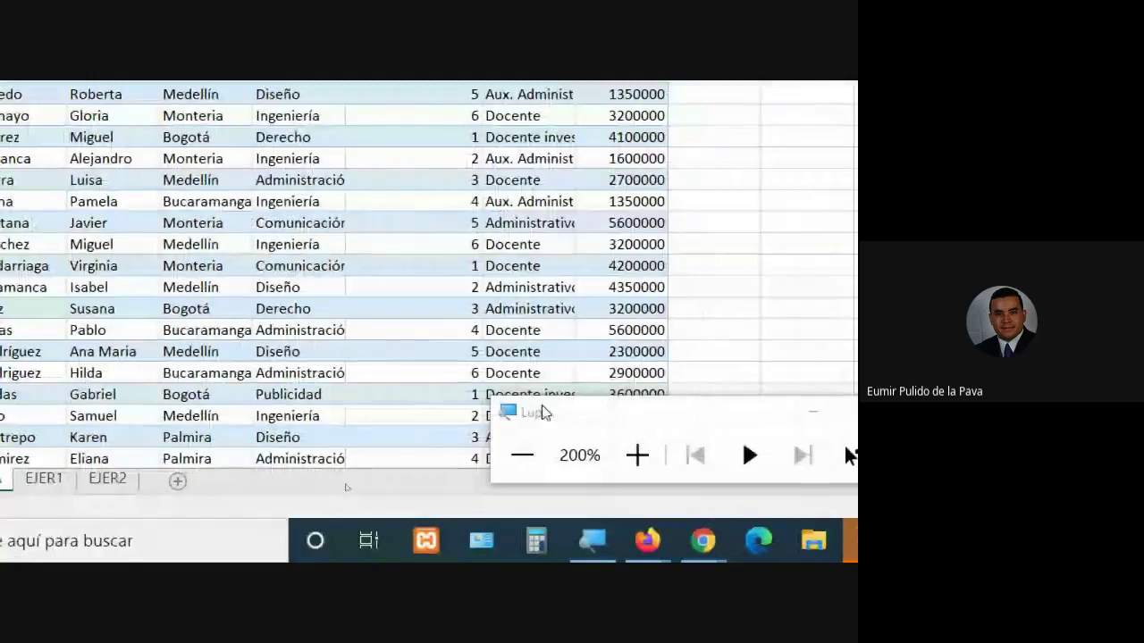
left_click(521, 456)
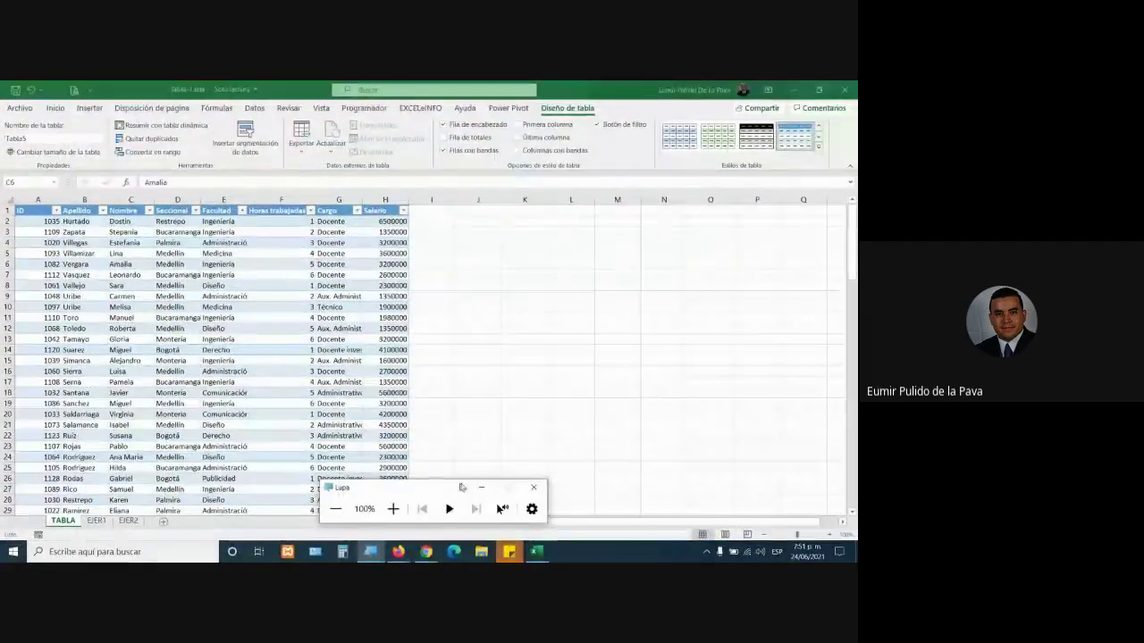
Step: Apply the orange Medio table style to the employee table, then switch to the Google Meet call
left_click(819, 146)
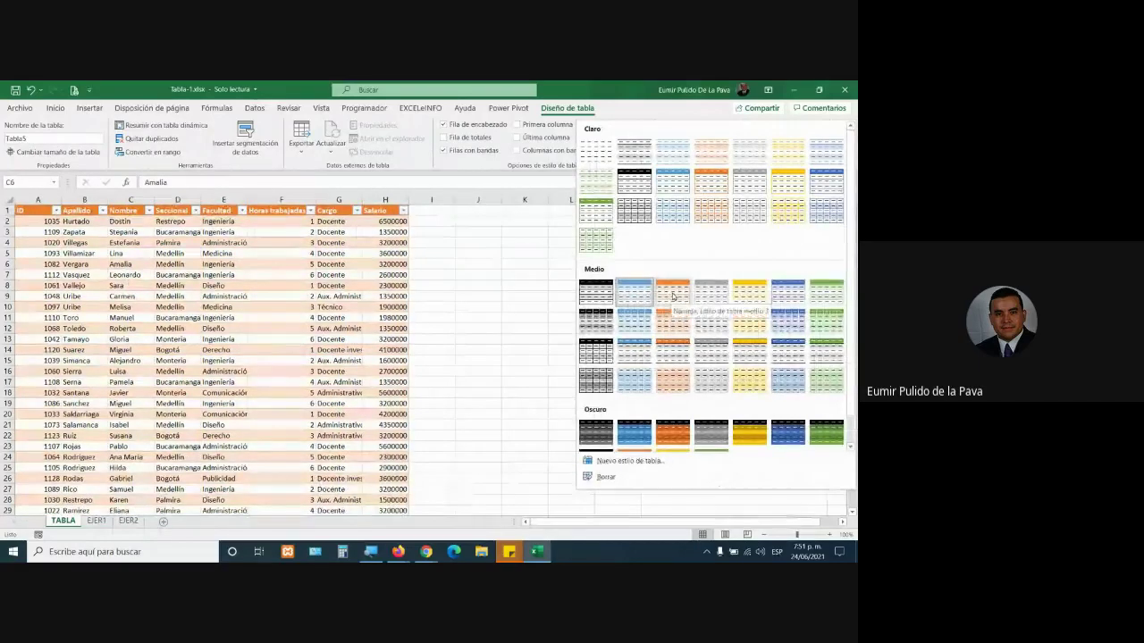
left_click(672, 297)
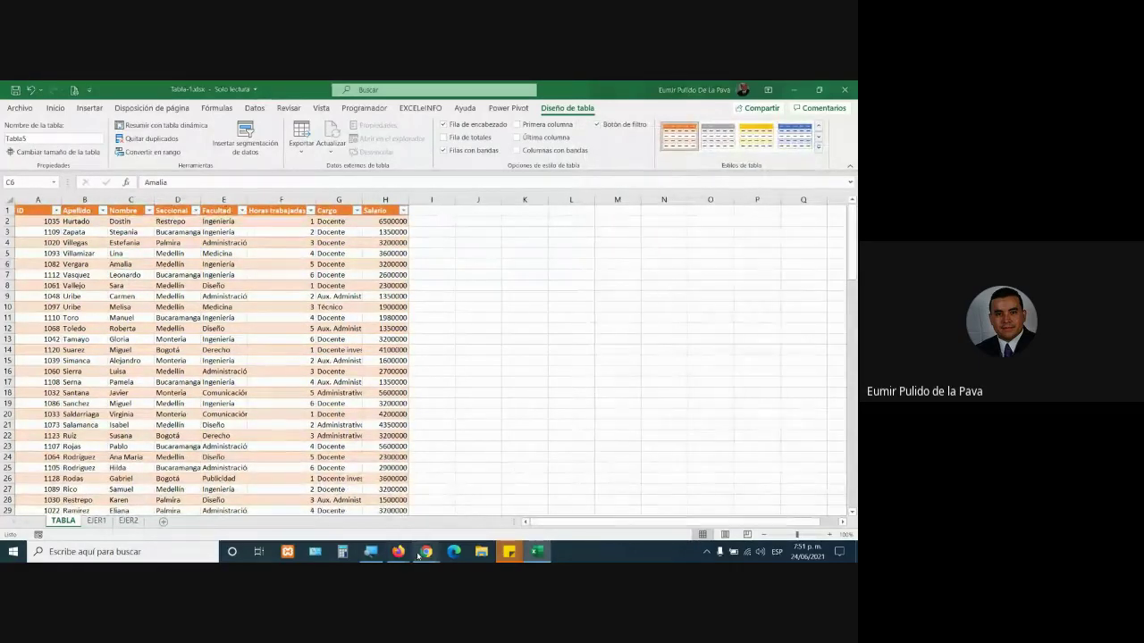
mouse_move(427, 551)
left_click(363, 501)
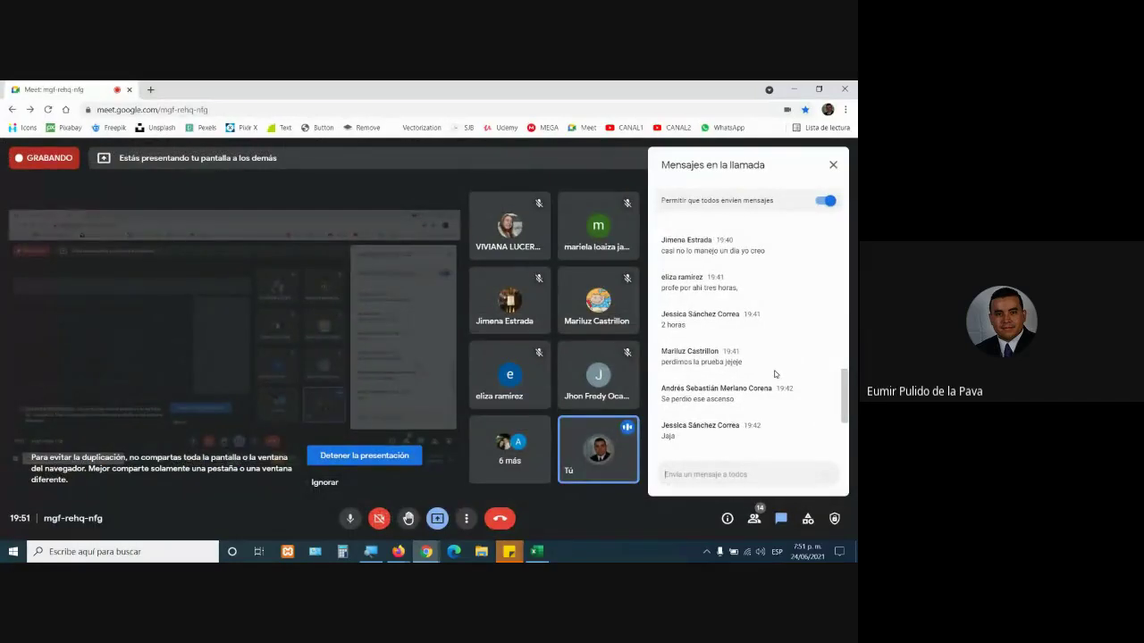
Step: Bring Excel back in front of Meet and select the Bucaramanga cell D11
left_click(537, 553)
left_click(194, 319)
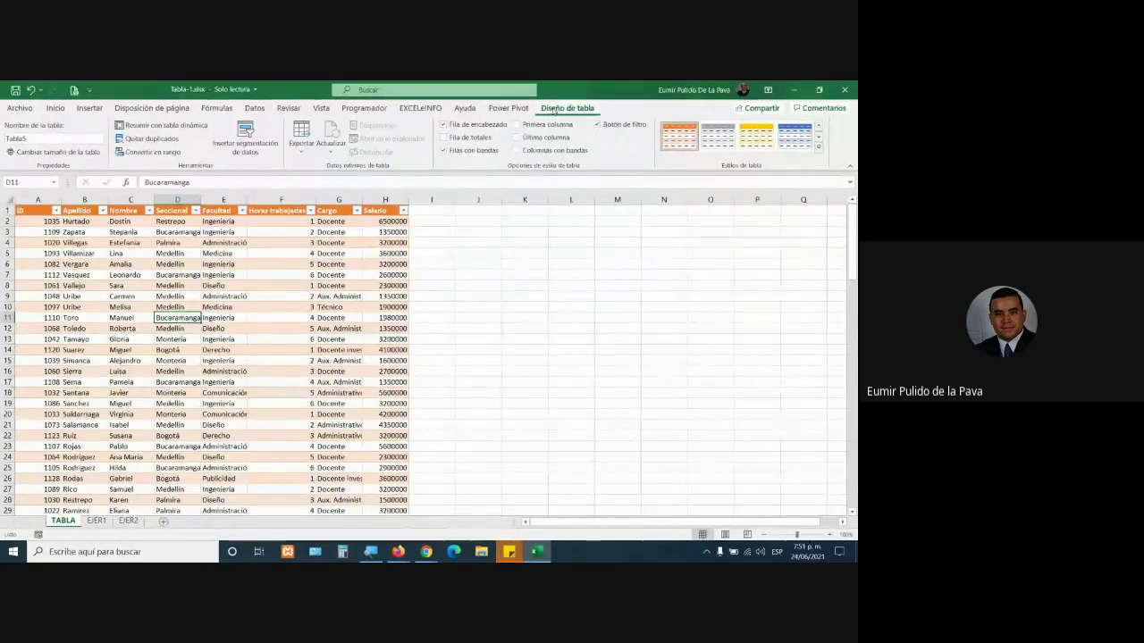
Step: Apply a green medium banded table style, test the Salario filter, and toggle filter buttons off and on
left_click(819, 146)
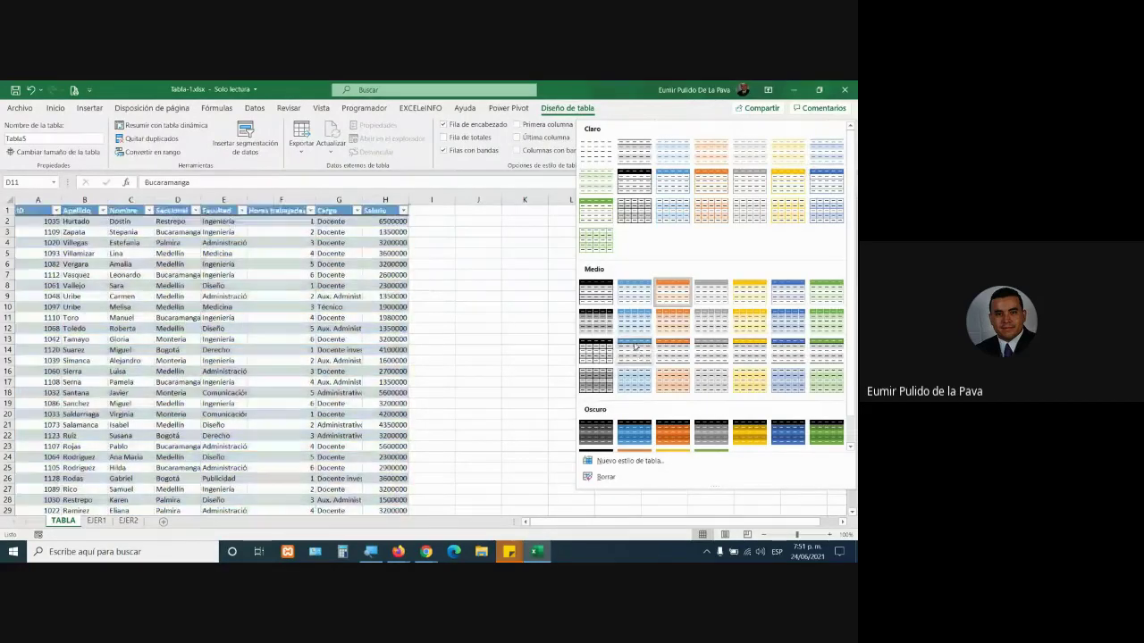
left_click(833, 385)
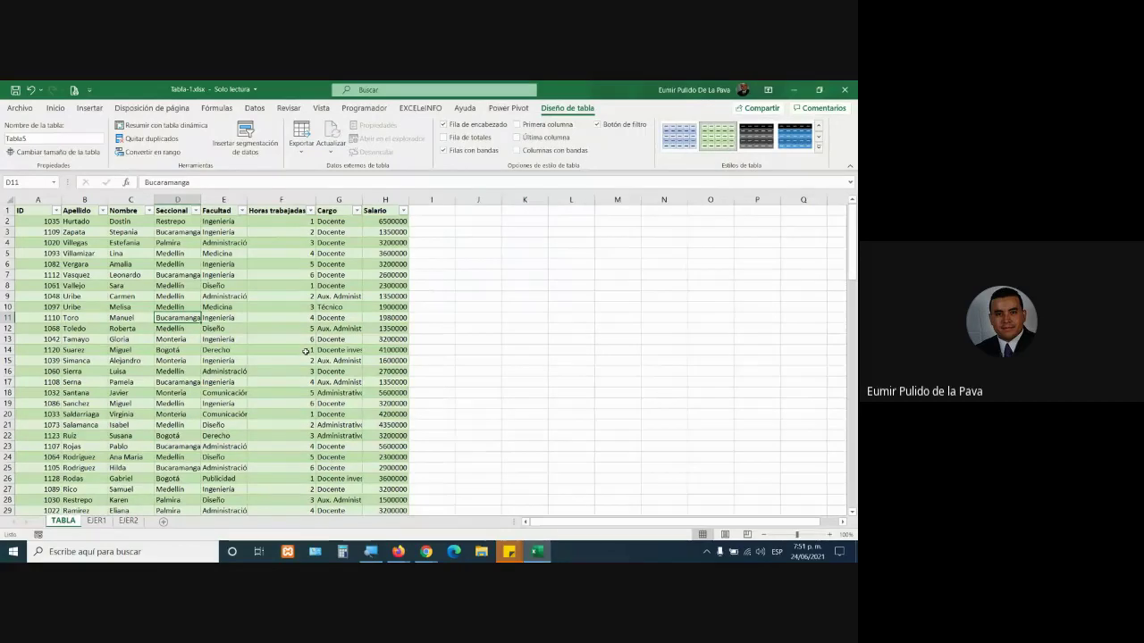
left_click(403, 210)
key("Escape")
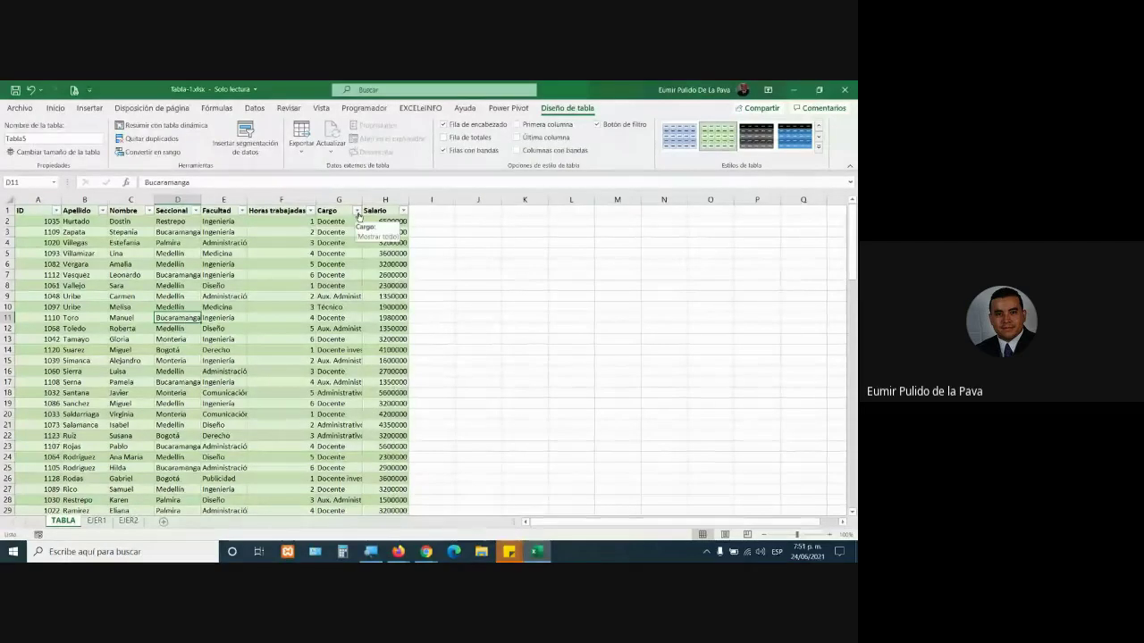
left_click(595, 125)
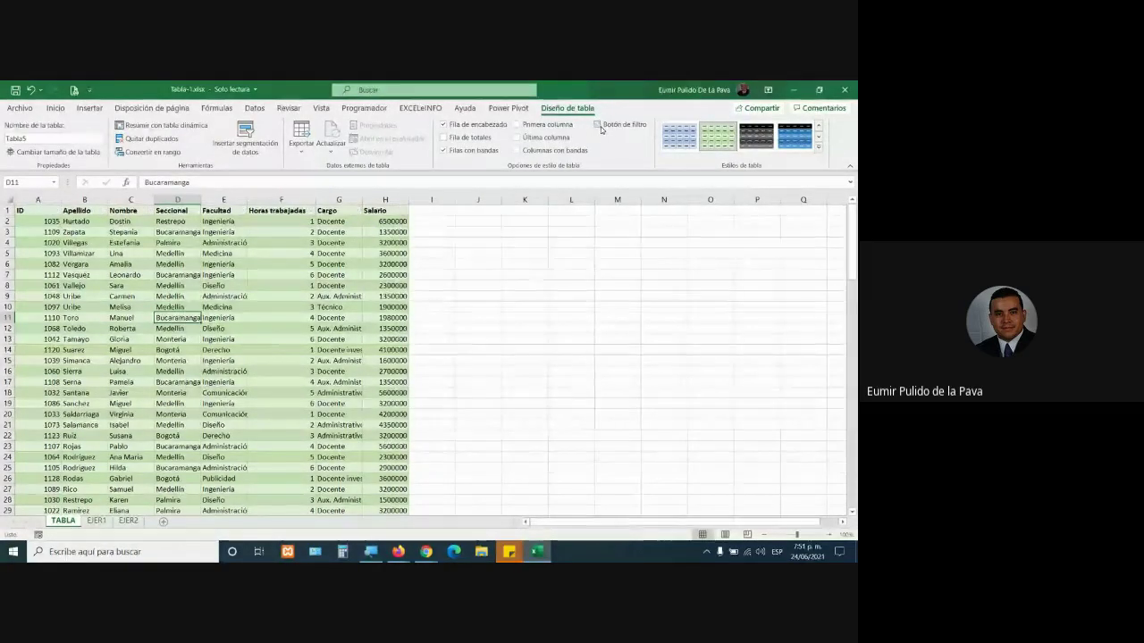
left_click(601, 129)
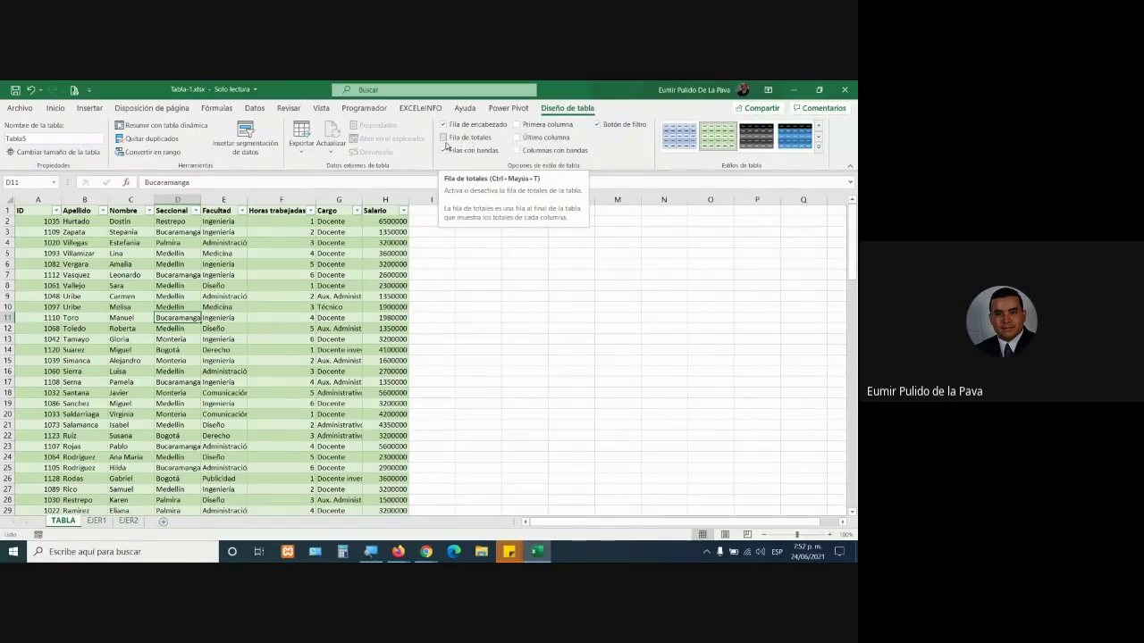
Step: Add a Total row that sums Salario and counts the Apellido entries
left_click(445, 138)
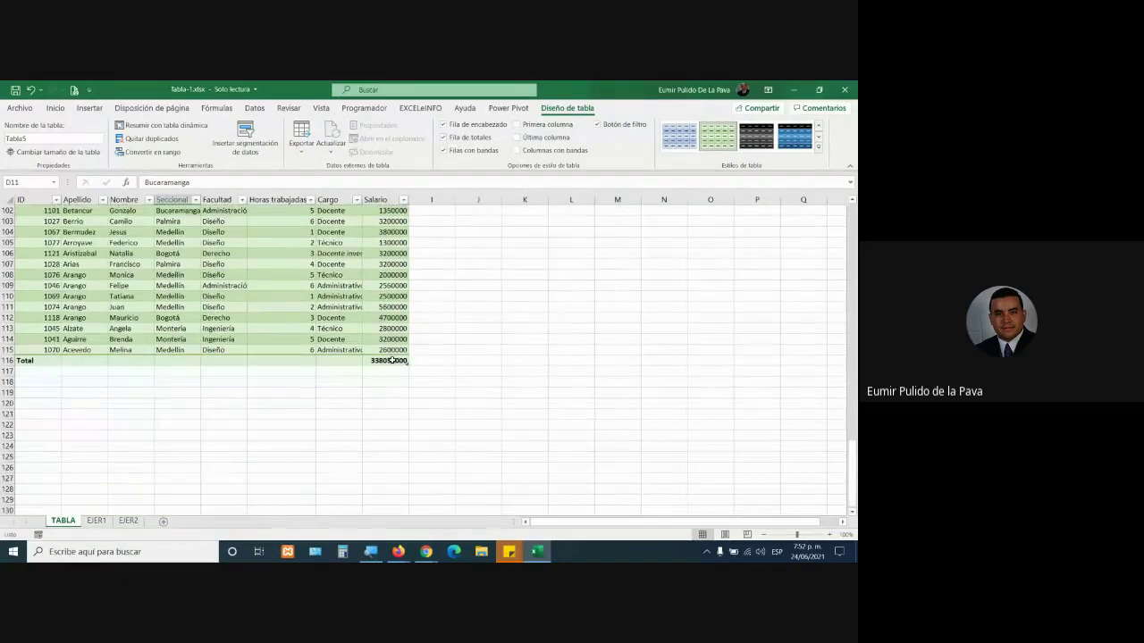
left_click(385, 361)
left_click(413, 360)
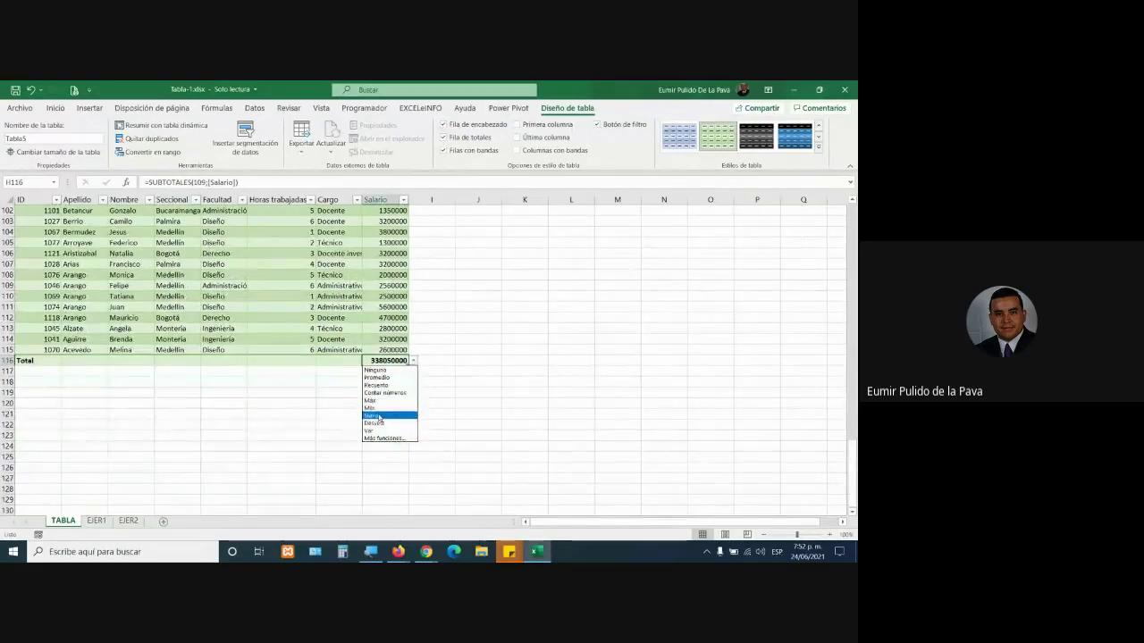
left_click(383, 416)
left_click(90, 361)
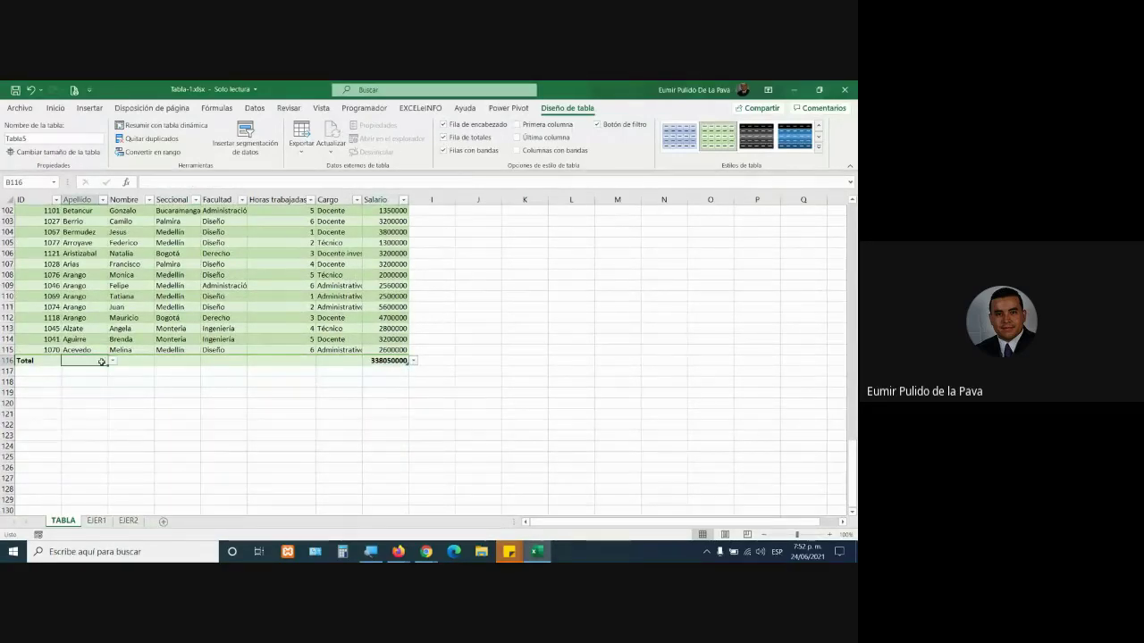
left_click(111, 361)
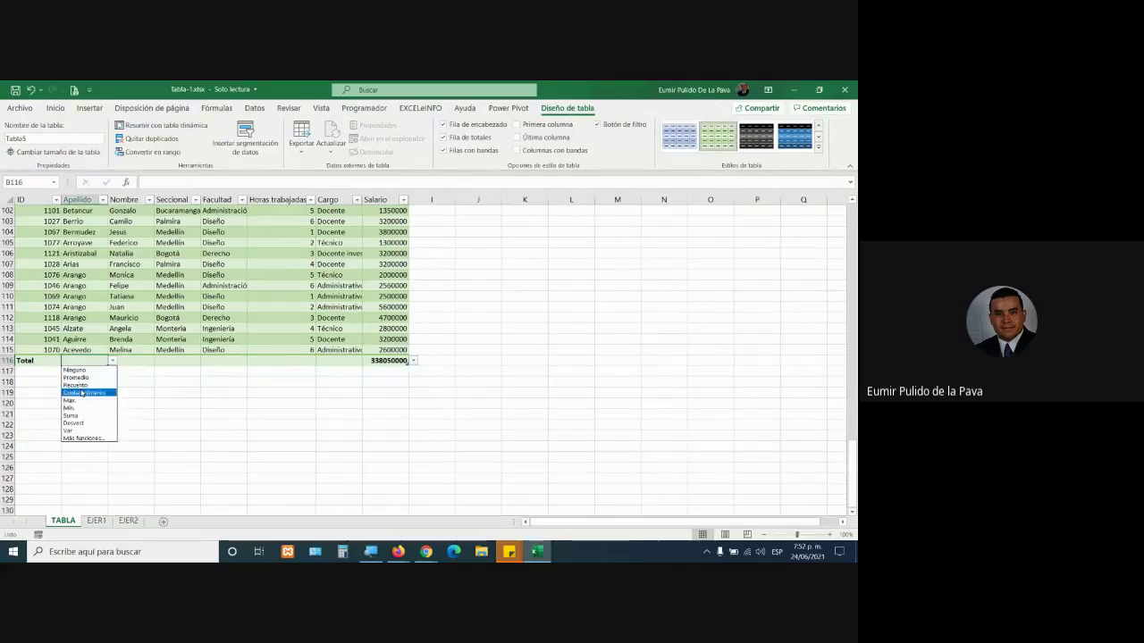
left_click(81, 389)
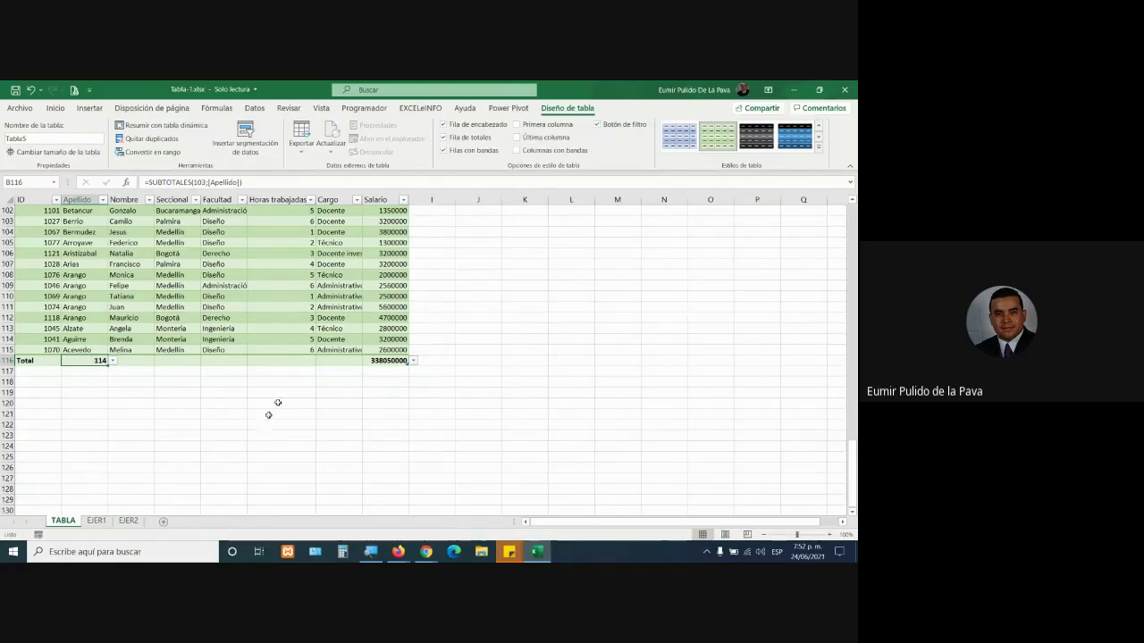
Step: Try sum, average and maximum for the Horas trabajadas total, settling on minimum (1)
left_click(282, 359)
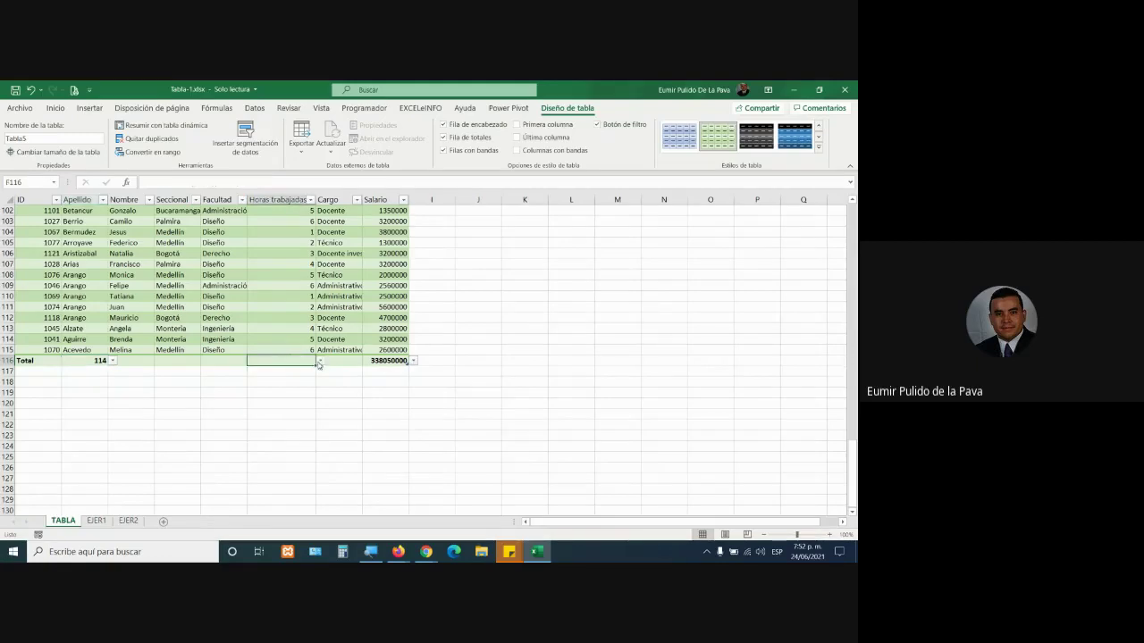
left_click(319, 362)
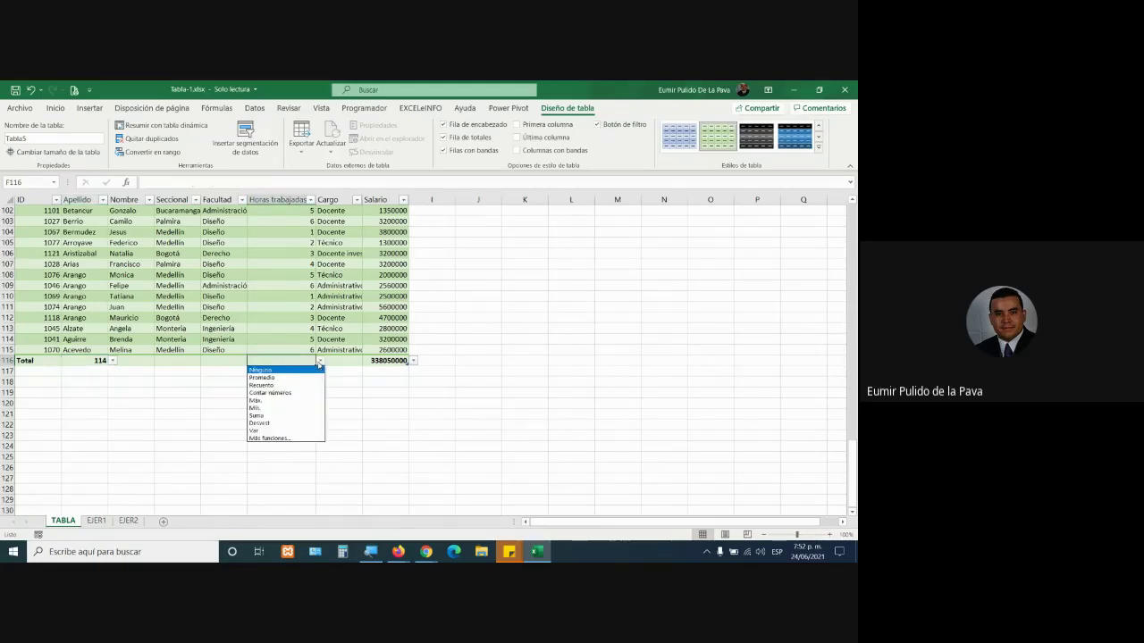
left_click(261, 416)
left_click(321, 361)
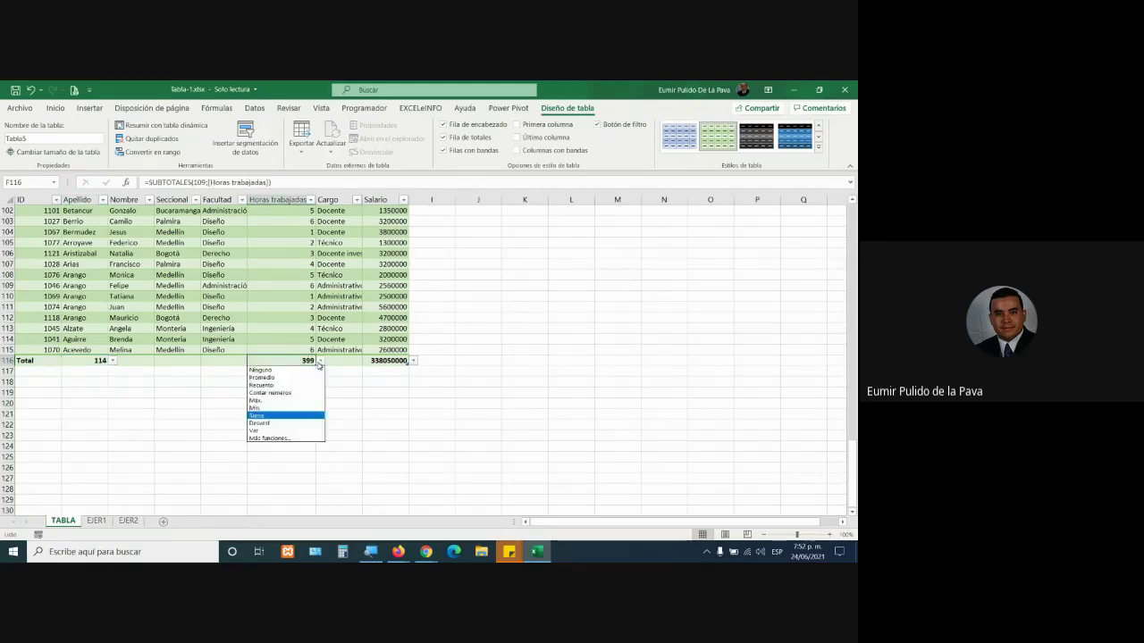
left_click(281, 384)
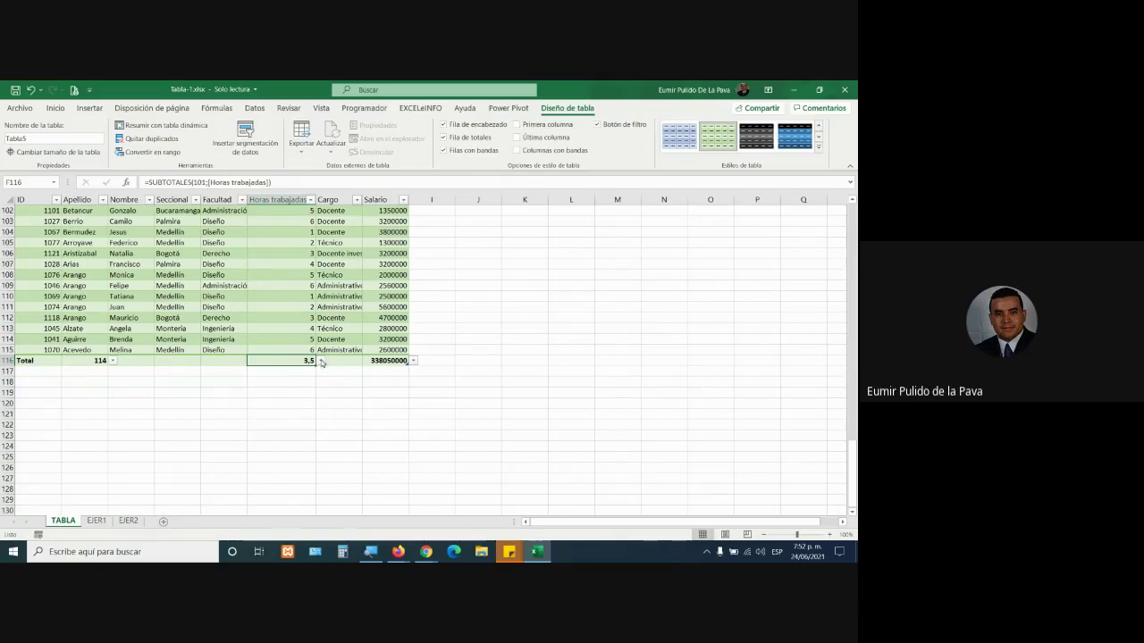
left_click(321, 361)
left_click(280, 401)
left_click(320, 362)
left_click(280, 409)
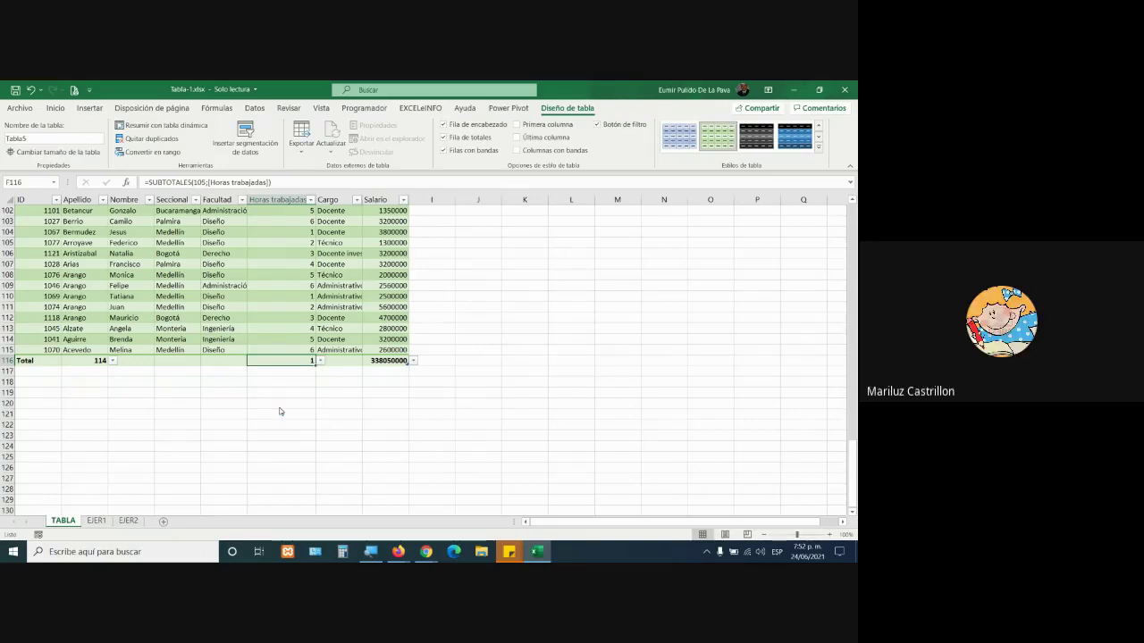
left_click(281, 285)
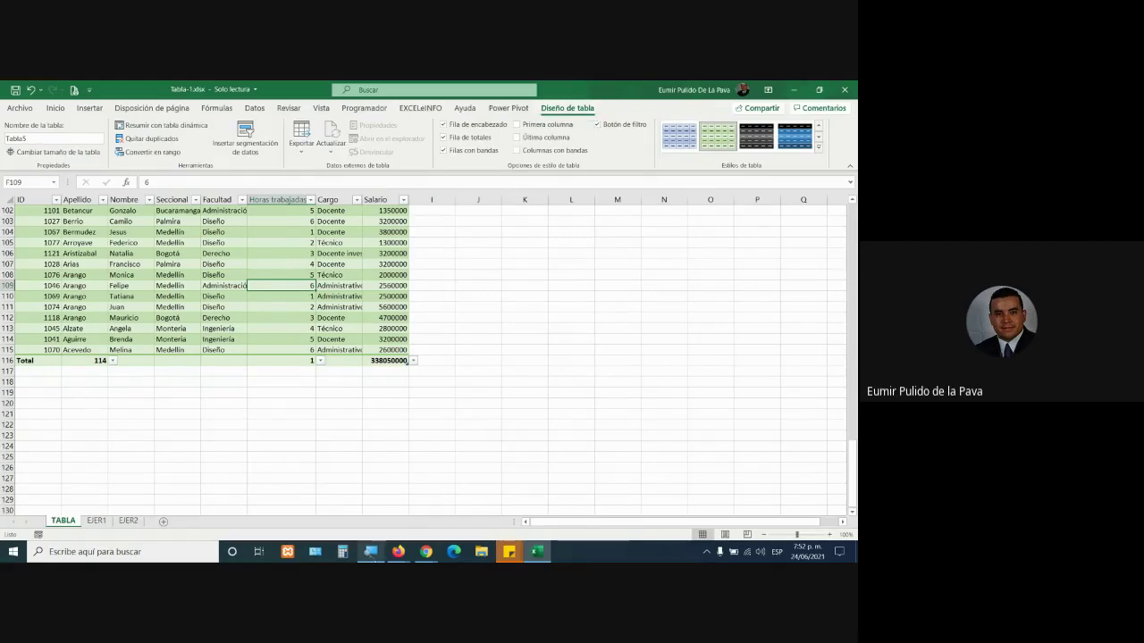
key("super+plus")
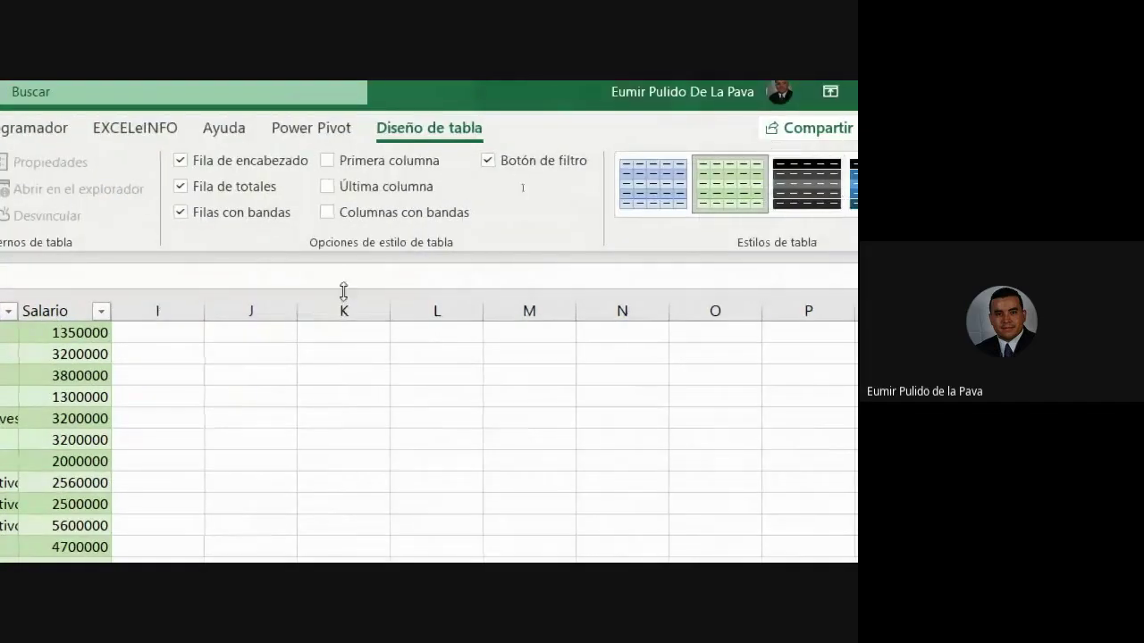
Step: Switch off the table's Total row
left_click(199, 191)
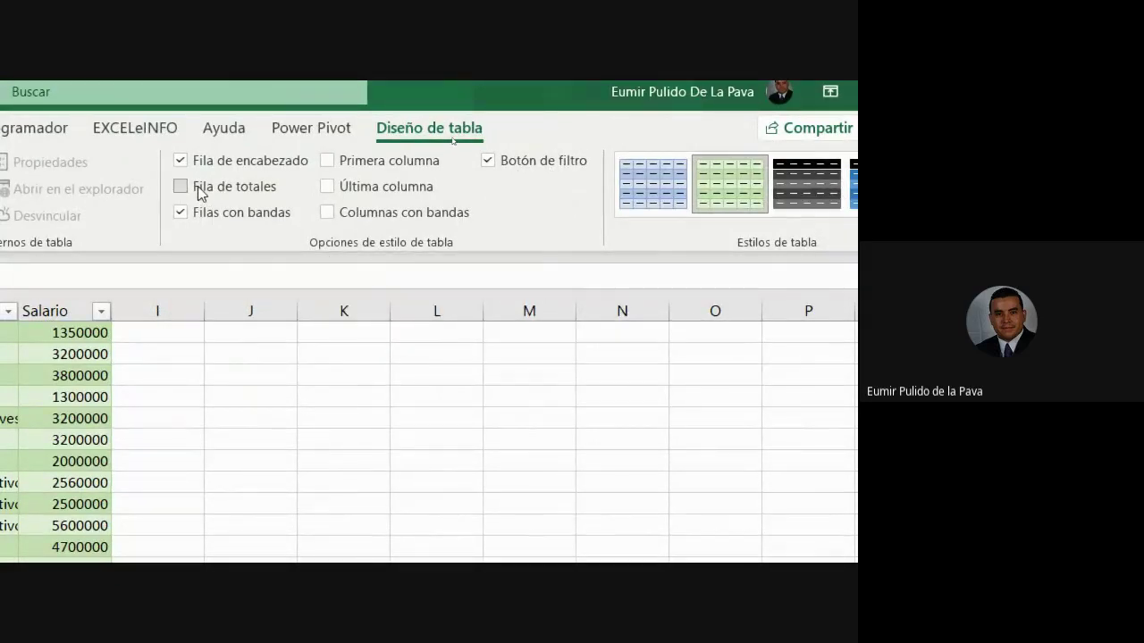
left_click(201, 195)
left_click(198, 194)
left_click(198, 194)
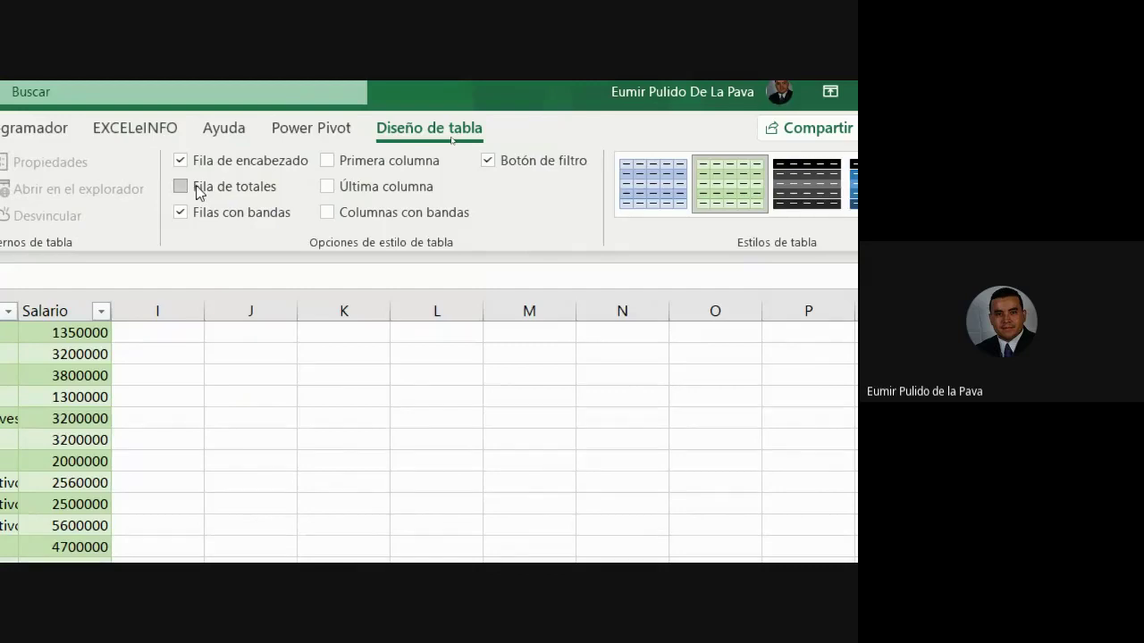
left_click(199, 194)
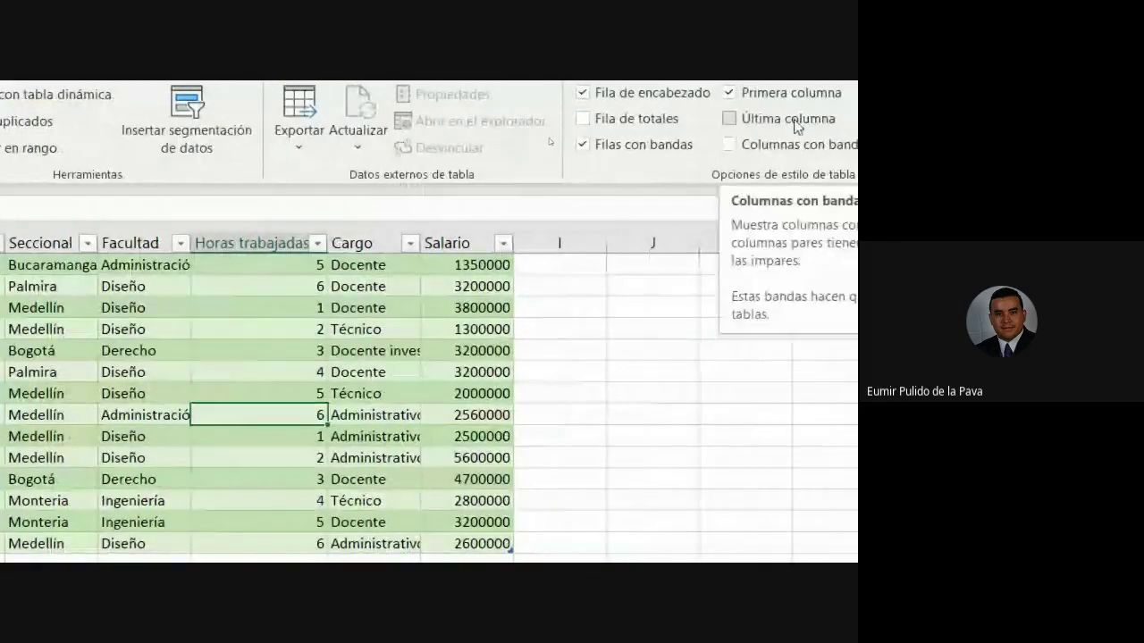
Step: Emphasise the last column and turn on banded columns
left_click(794, 120)
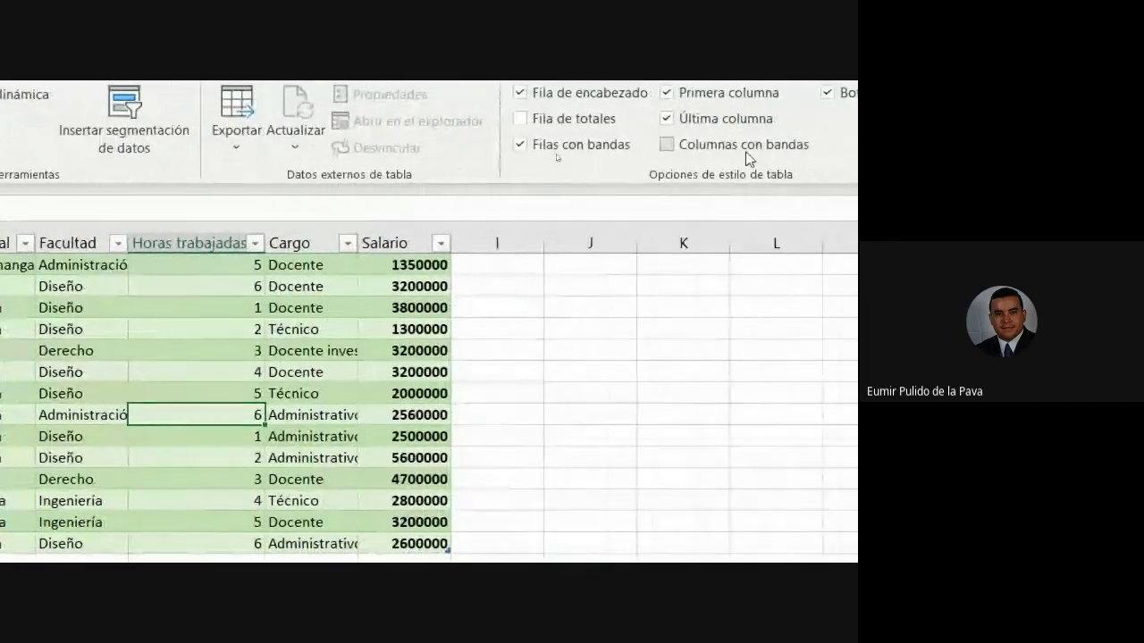
left_click(747, 148)
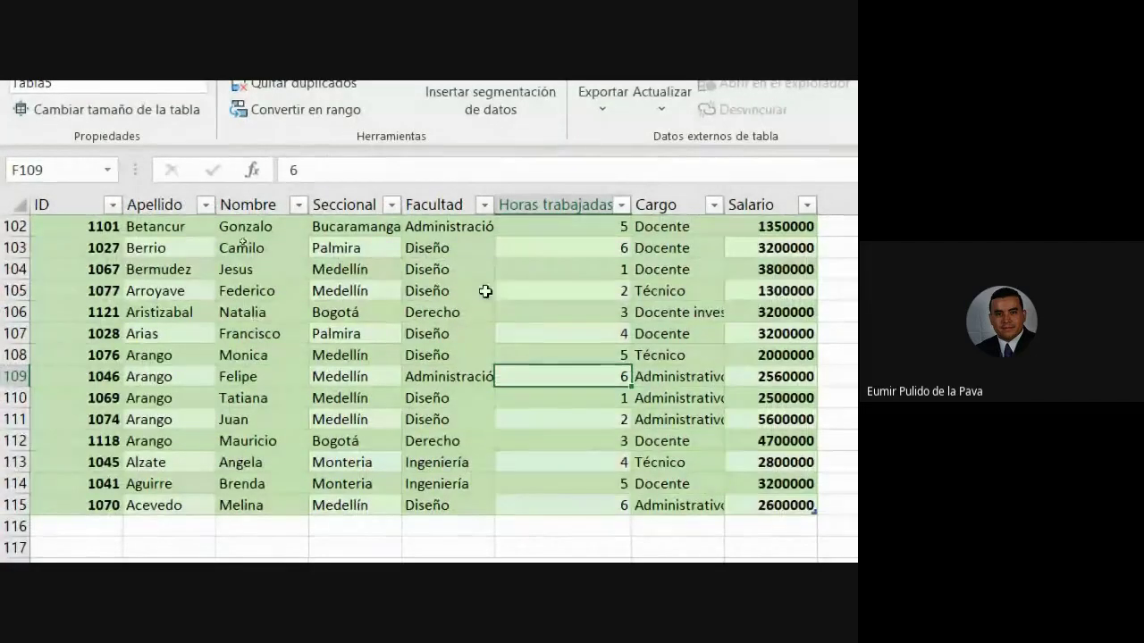
scroll(634, 505, "up", 10)
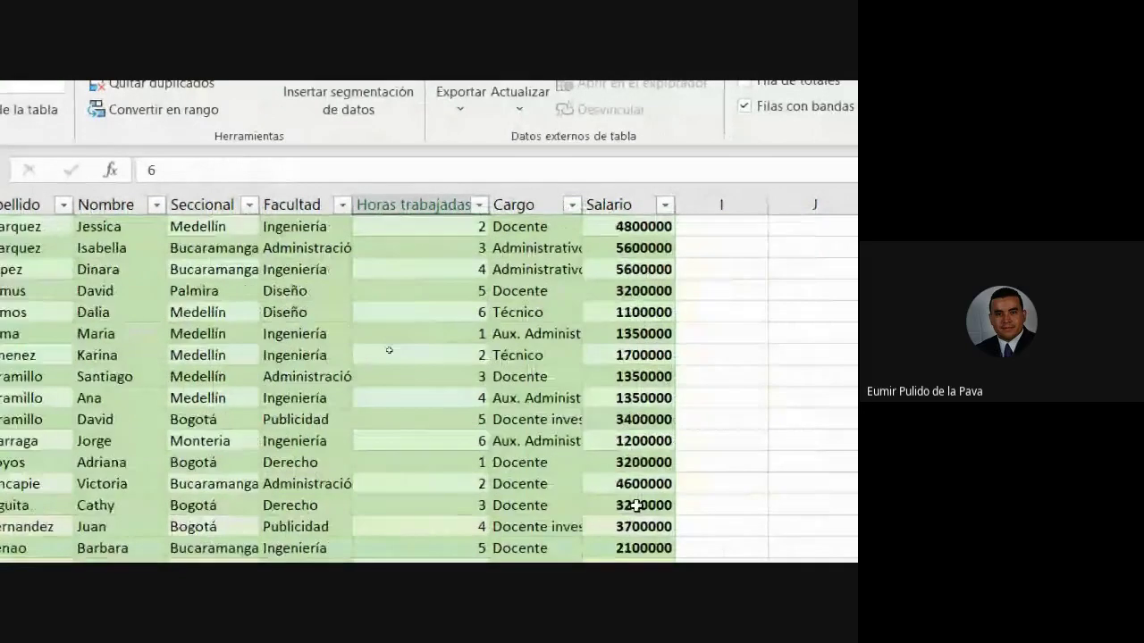
scroll(635, 505, "up", 5)
scroll(634, 505, "up", 5)
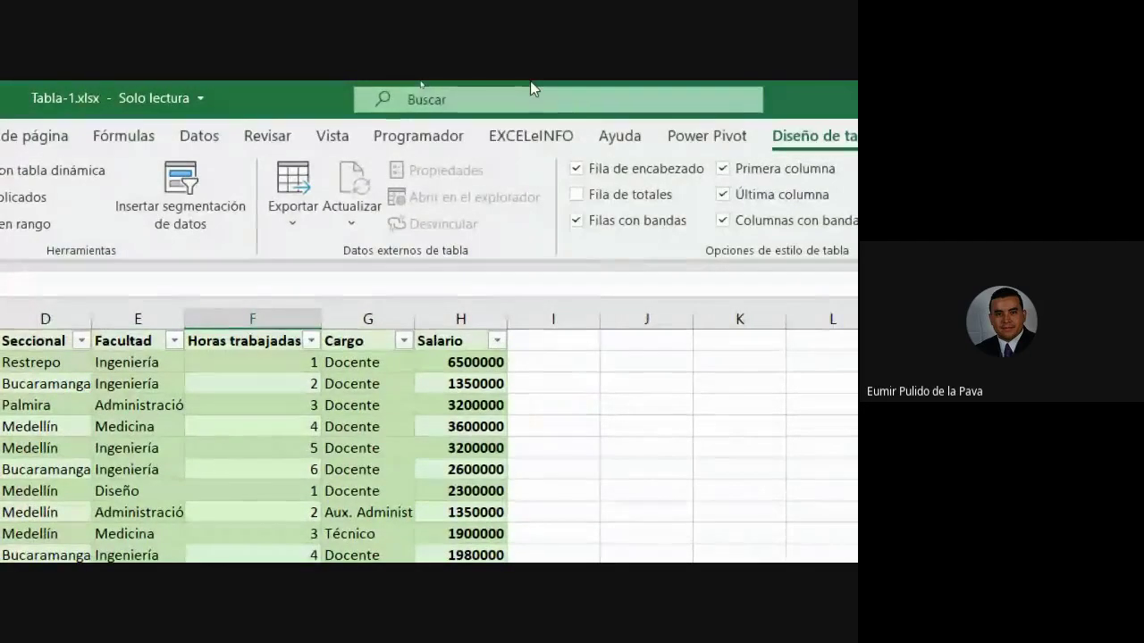
Step: Select cells in the employee table and insert a default Salario chart with Alt+F1
left_click(348, 493)
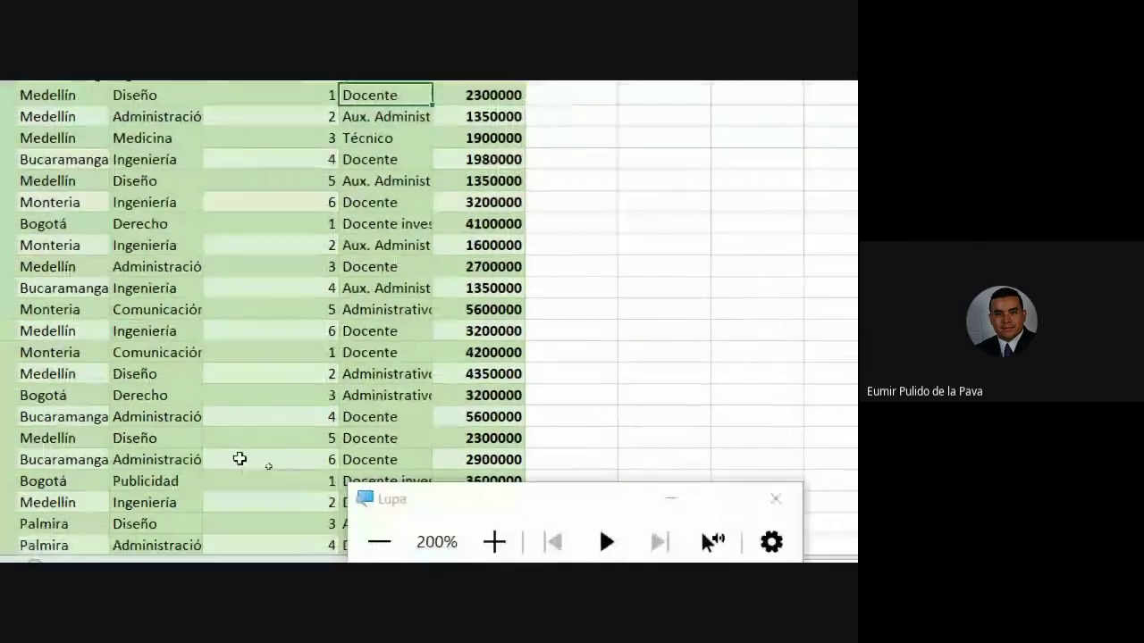
left_click(283, 373)
left_click(677, 505)
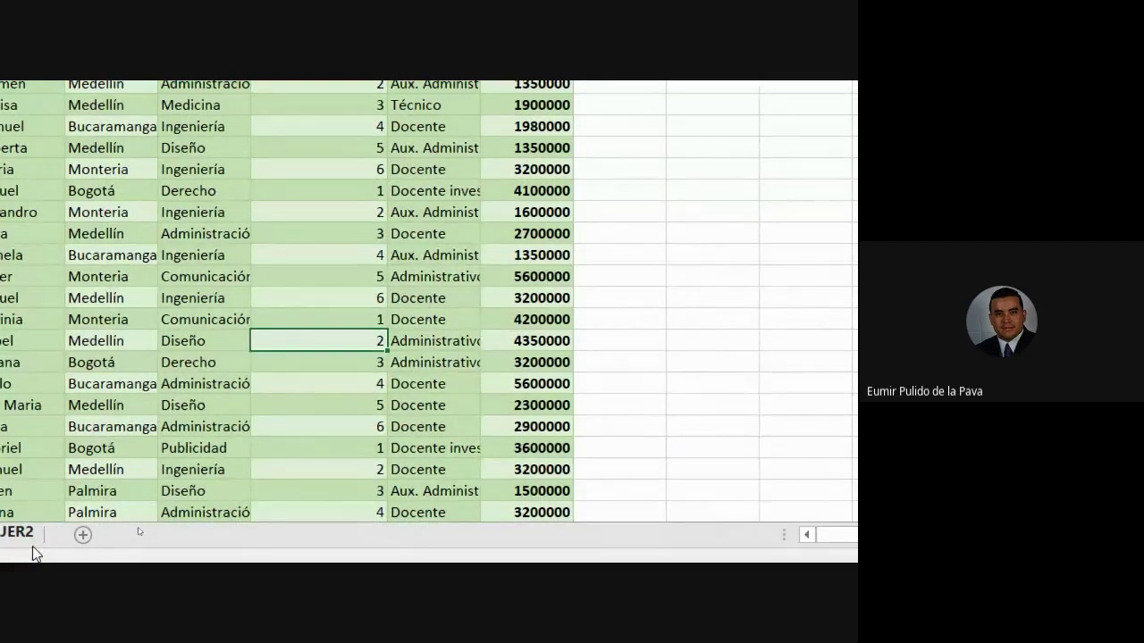
key("alt+F1")
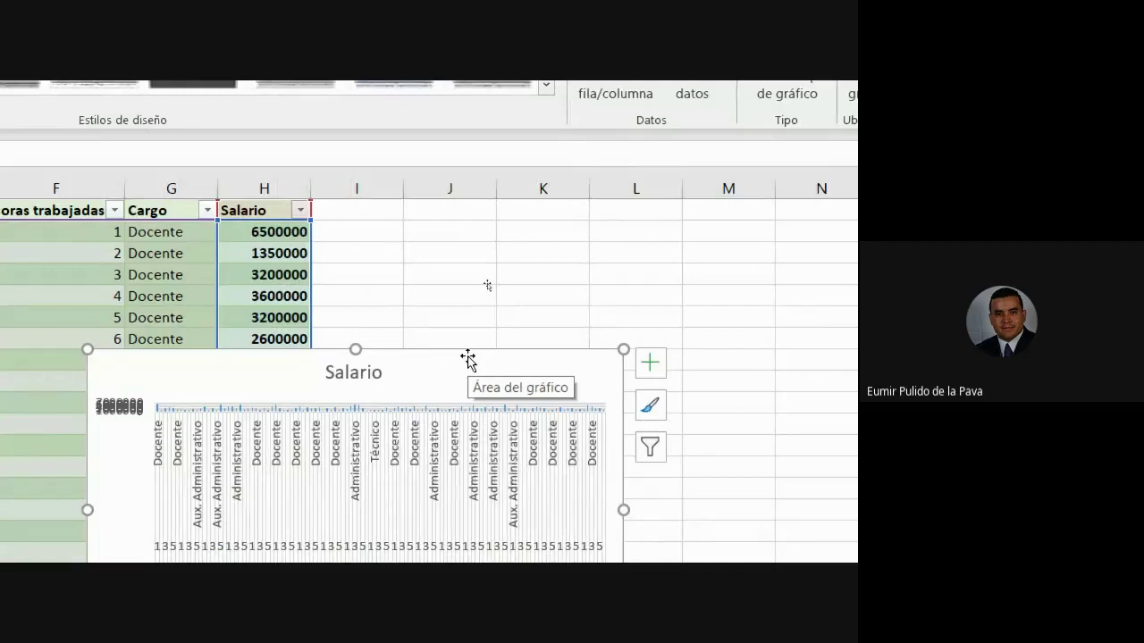
Step: Delete the Salario chart and restore it with Ctrl+Z
key("Delete")
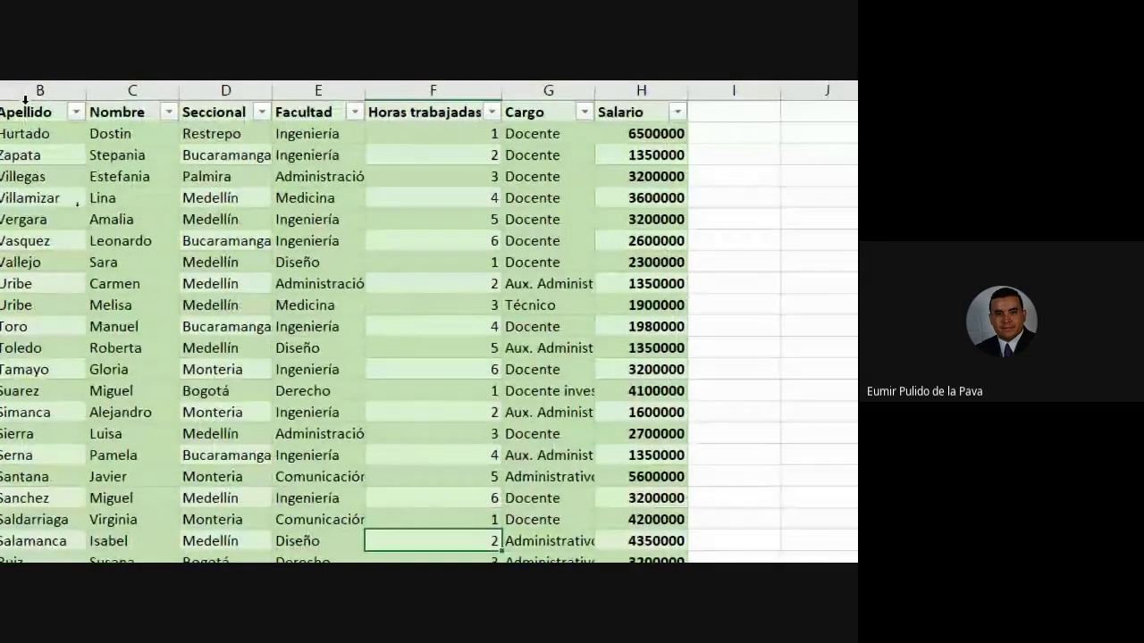
key("ctrl+z")
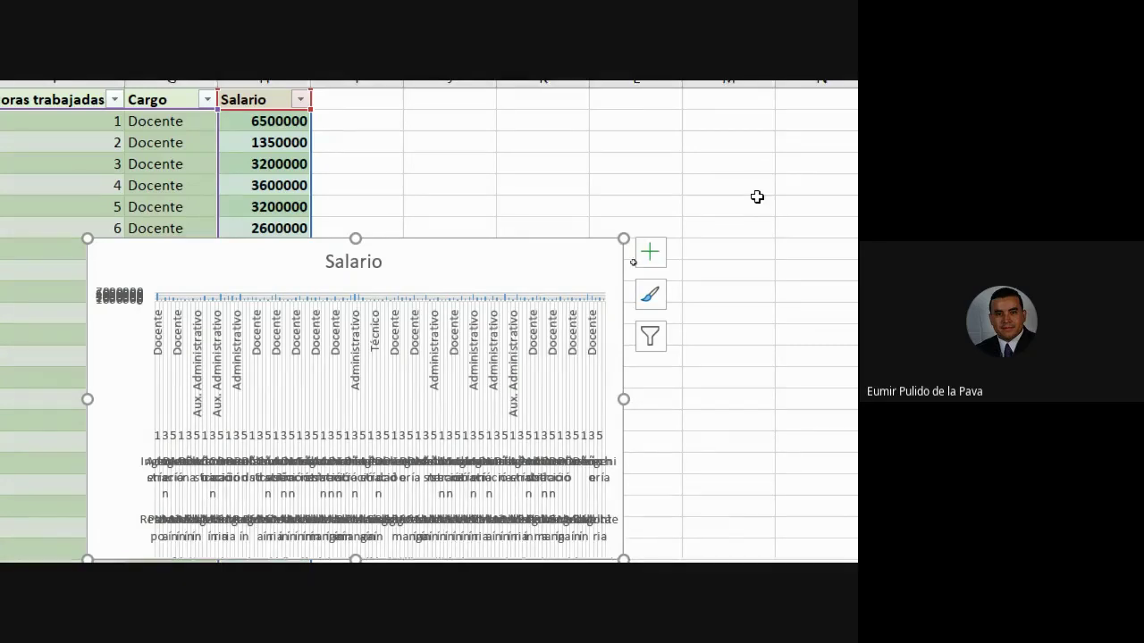
scroll(756, 194, "up", 2)
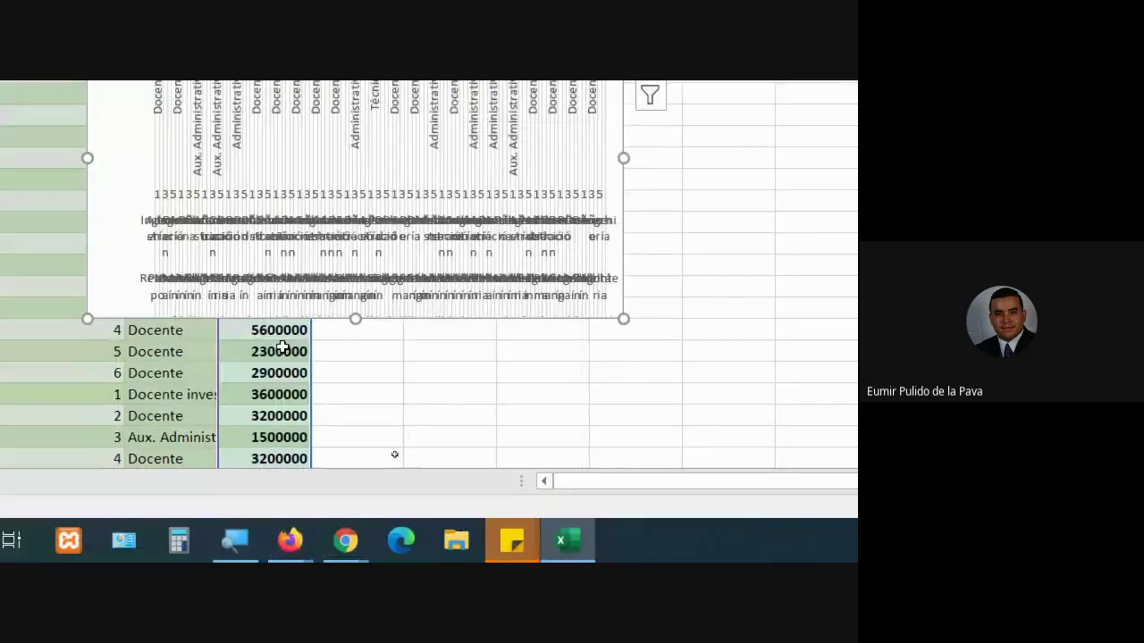
Step: Switch over to the Google Meet call window
left_click(234, 541)
left_click(152, 449)
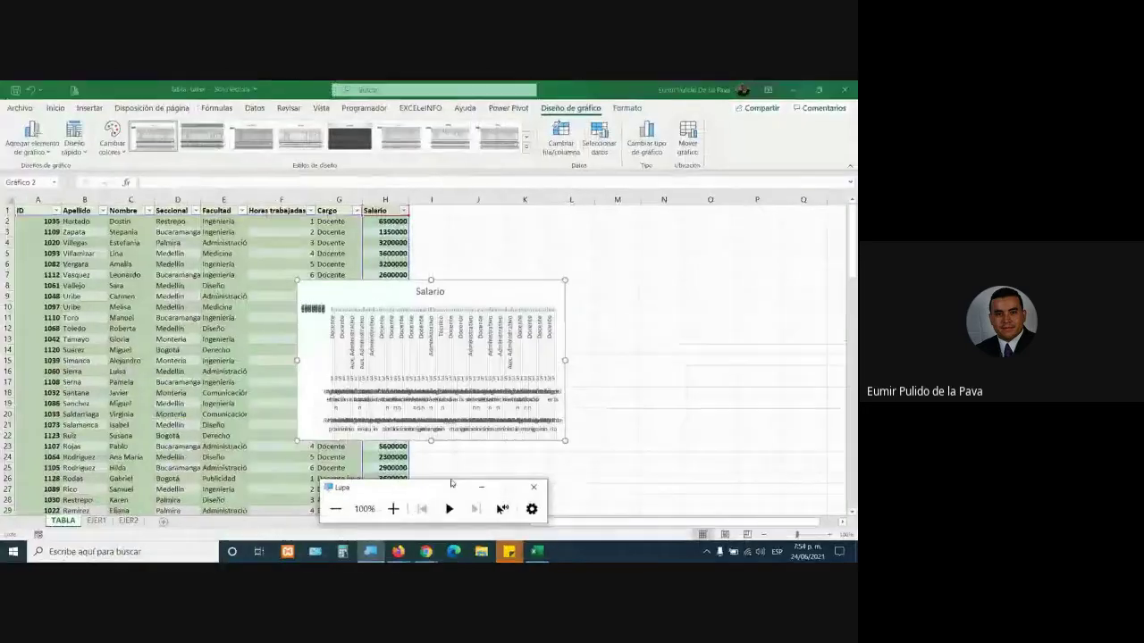
mouse_move(426, 552)
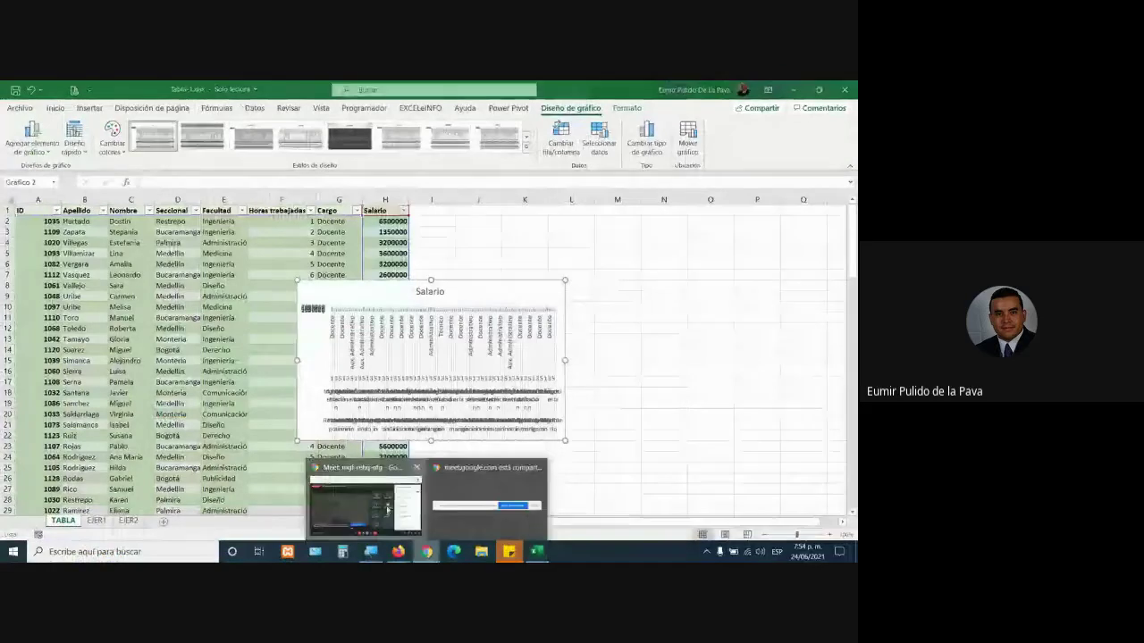
left_click(365, 496)
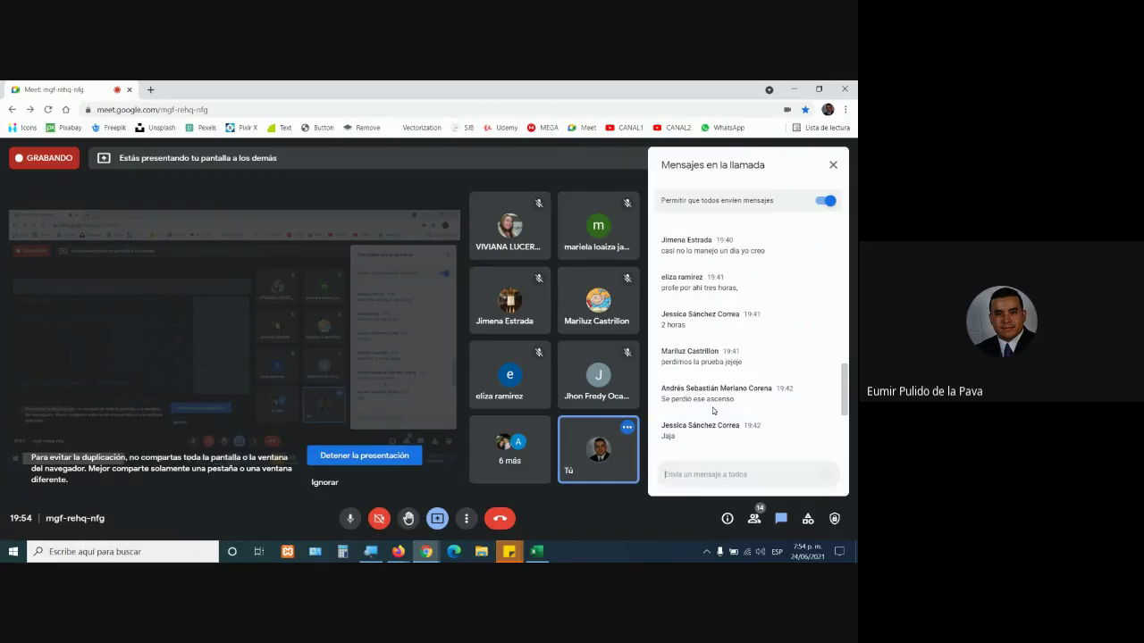
Step: Go back from the Meet chat to the Excel workbook showing the Salario chart
left_click(536, 552)
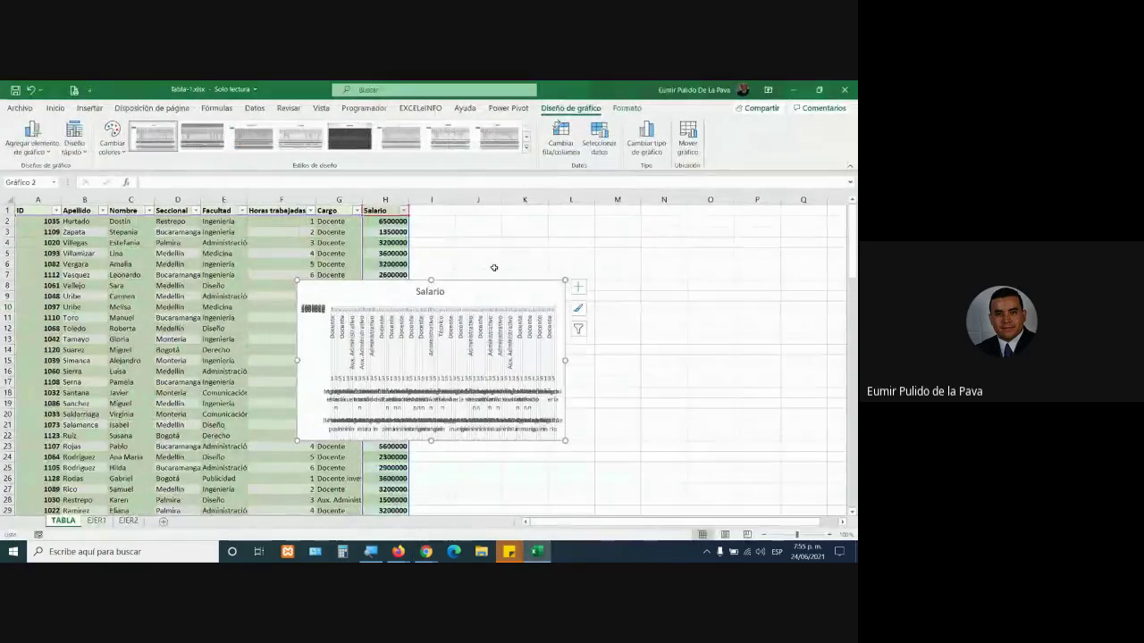
Step: Delete the chart and undo the old table back to plain employee data
key("Delete")
left_click(179, 234)
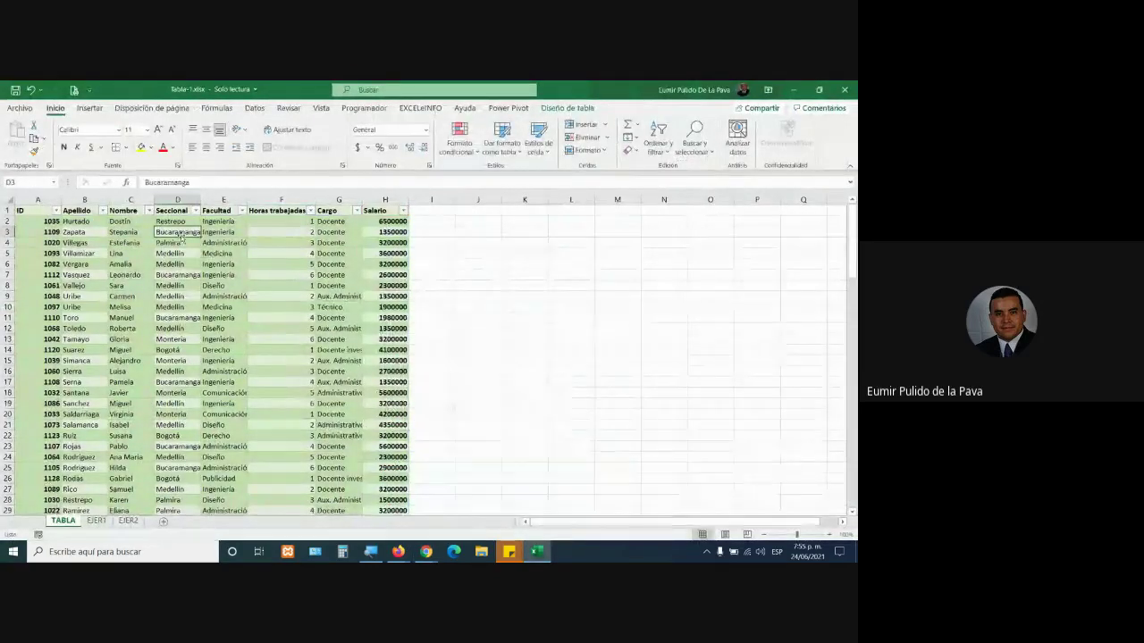
key("ctrl+z")
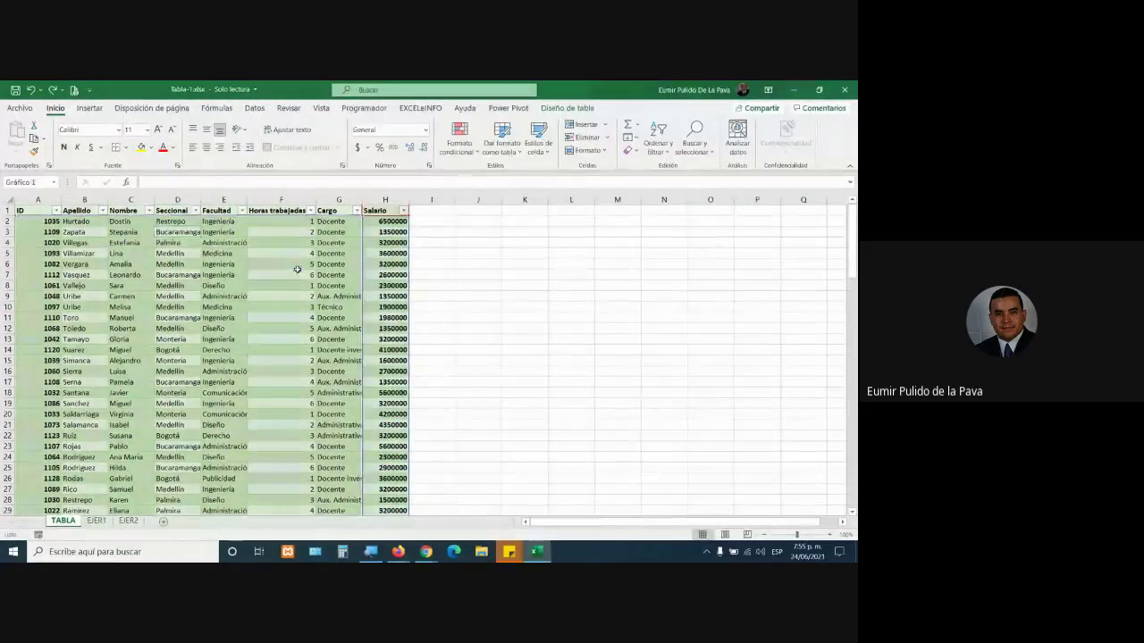
left_click(279, 266)
key("ctrl+Down")
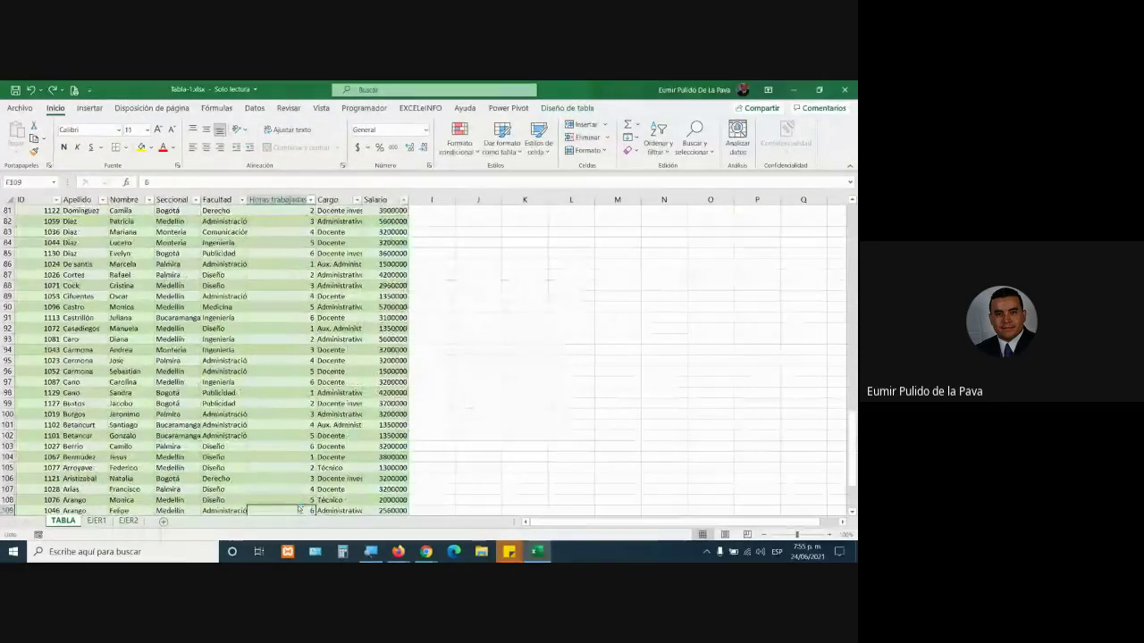
key("ctrl+Down")
key("Delete")
key("ctrl+z")
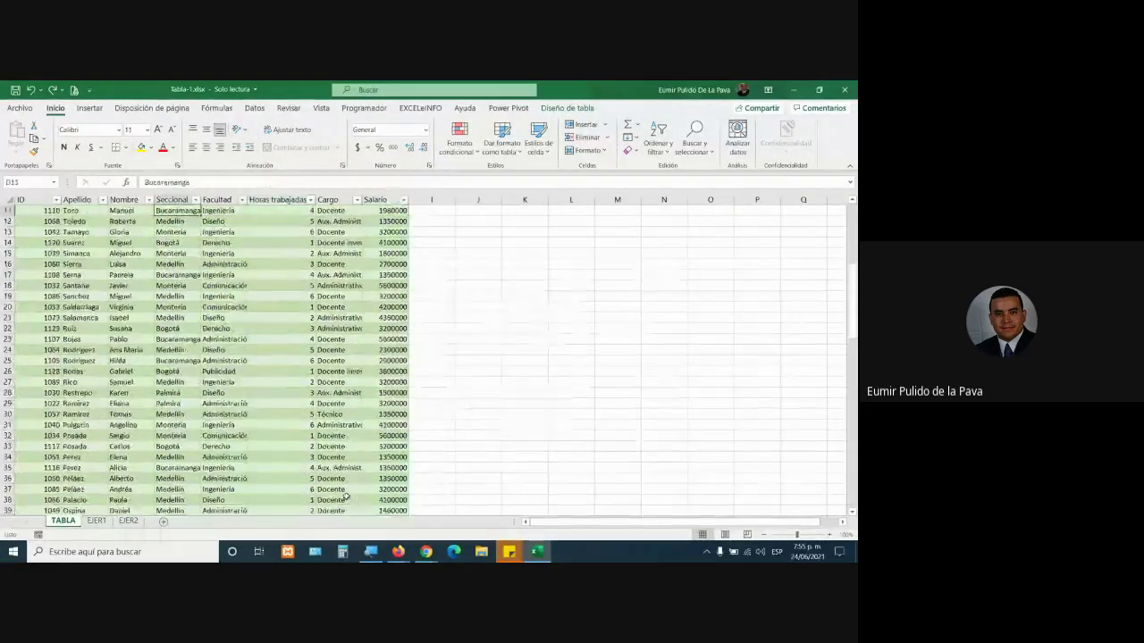
key("ctrl+z")
key("ctrl+z")
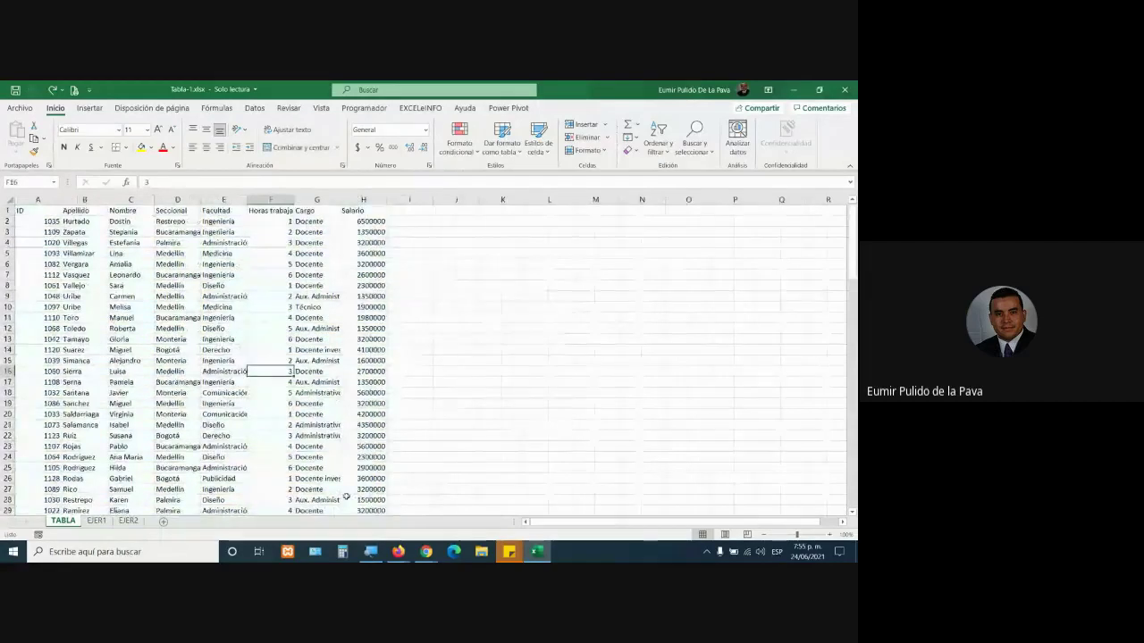
Step: Convert the employee data into a new table with Ctrl+T, keeping its headers
left_click(278, 231)
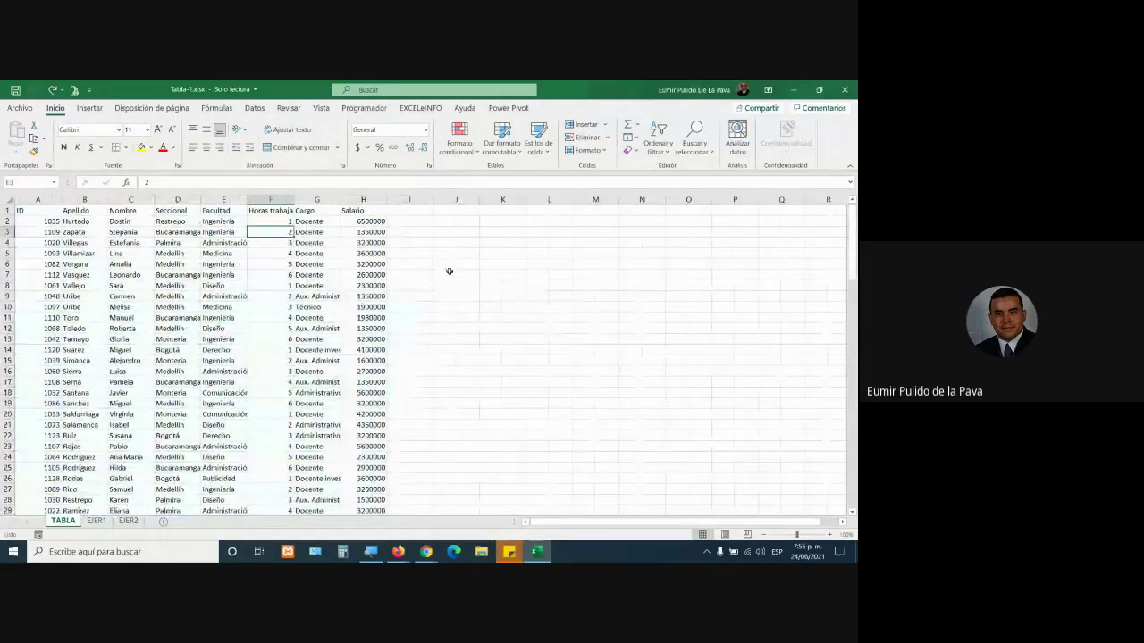
key("ctrl+t")
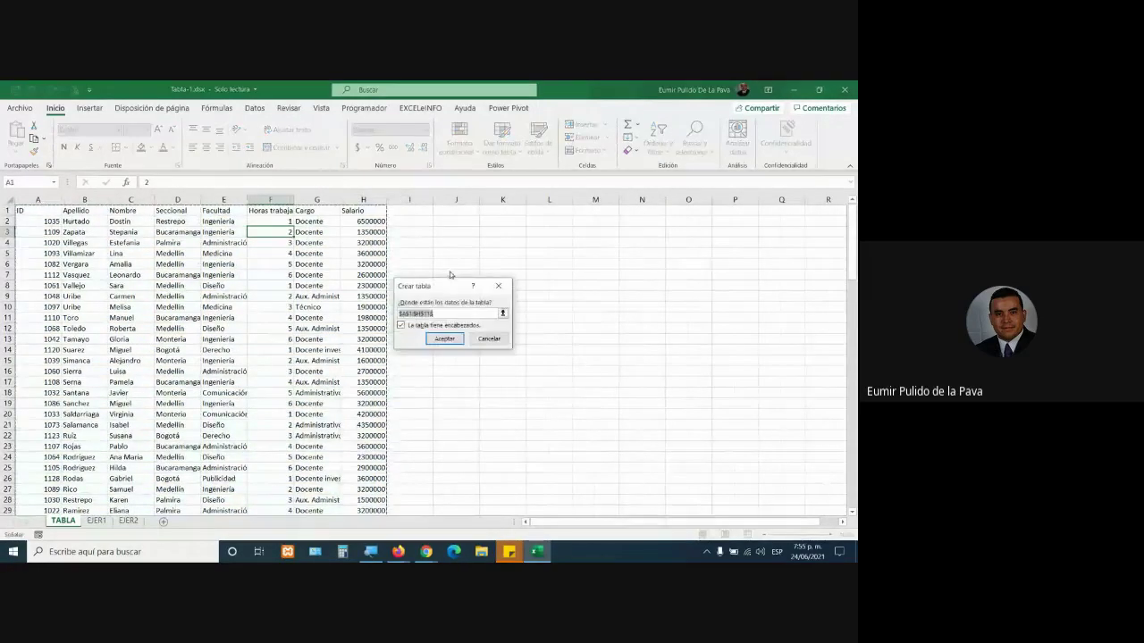
key("Return")
Step: Make the Apellido cell of the Total row count the entries (114)
left_click(267, 328)
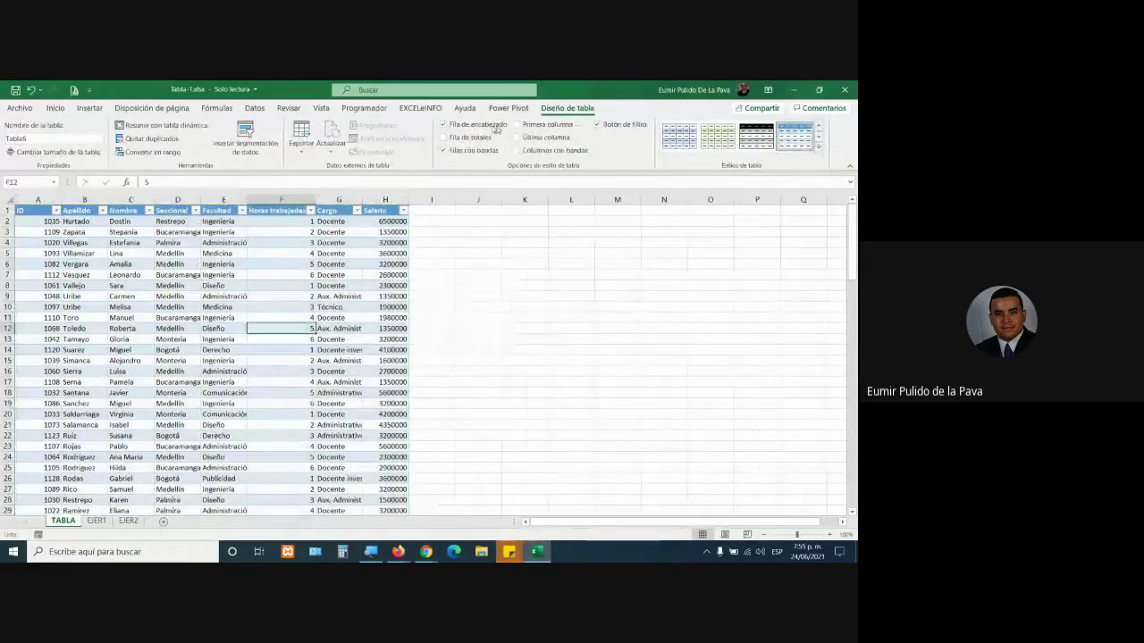
scroll(270, 433, "down", 20)
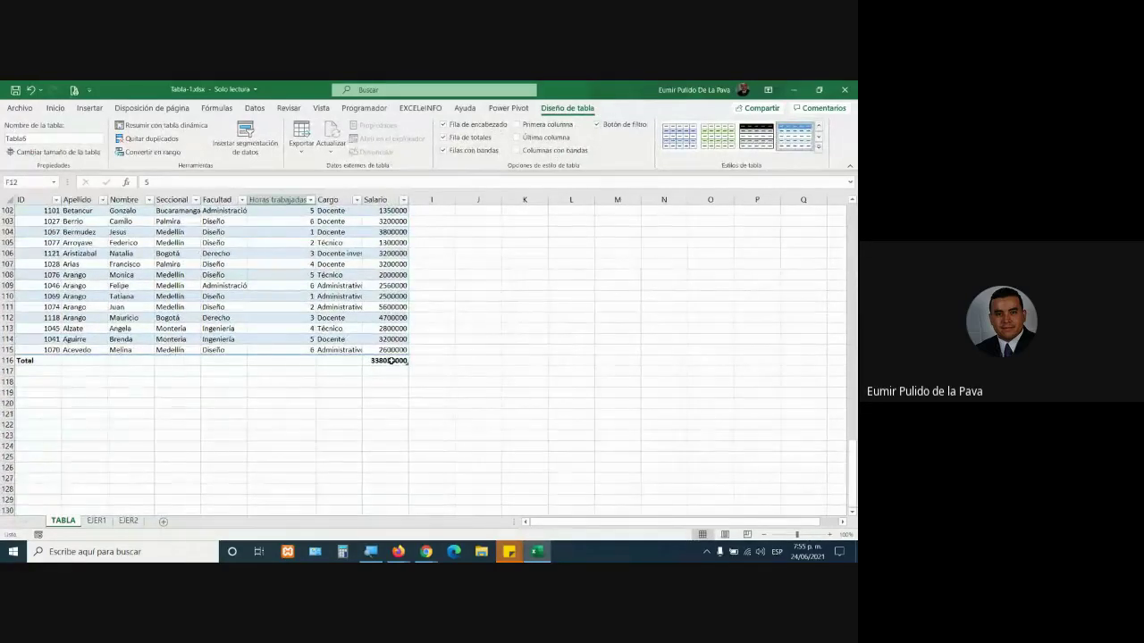
left_click(112, 361)
left_click(112, 361)
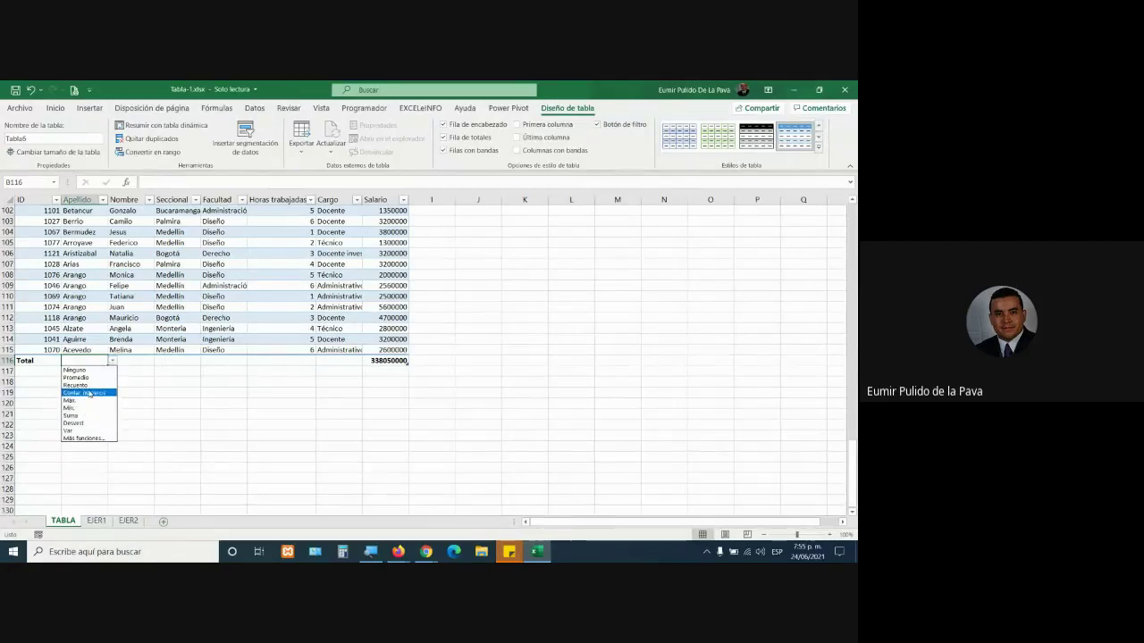
left_click(80, 385)
Step: Format the salary total H116 as accounting with no decimals, showing $ 338.050.000
left_click(390, 360)
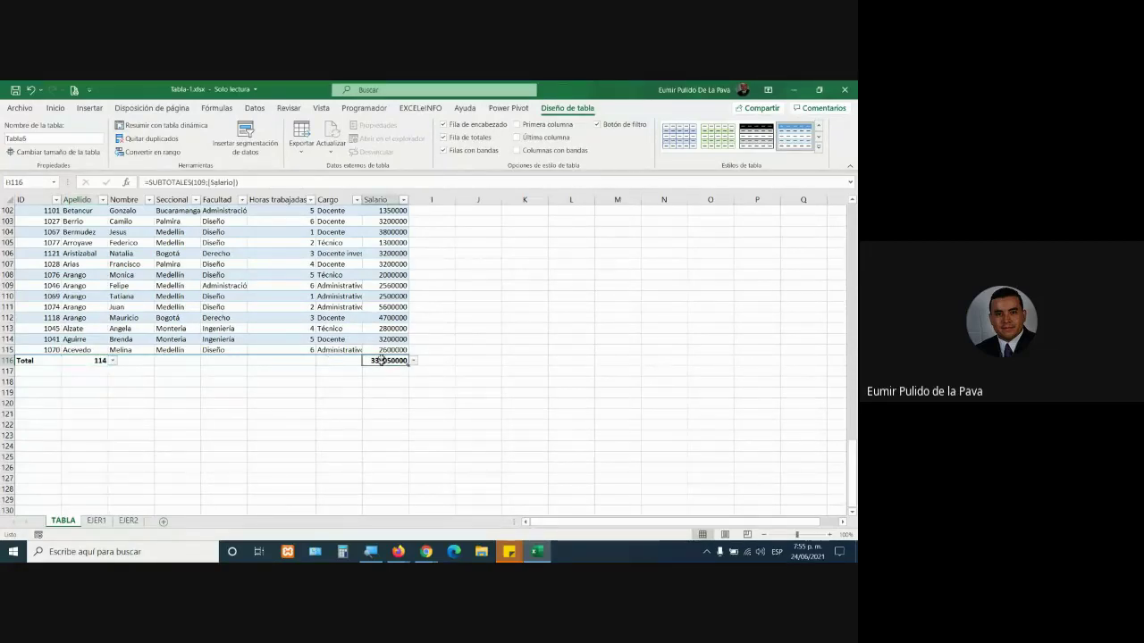
left_click(56, 108)
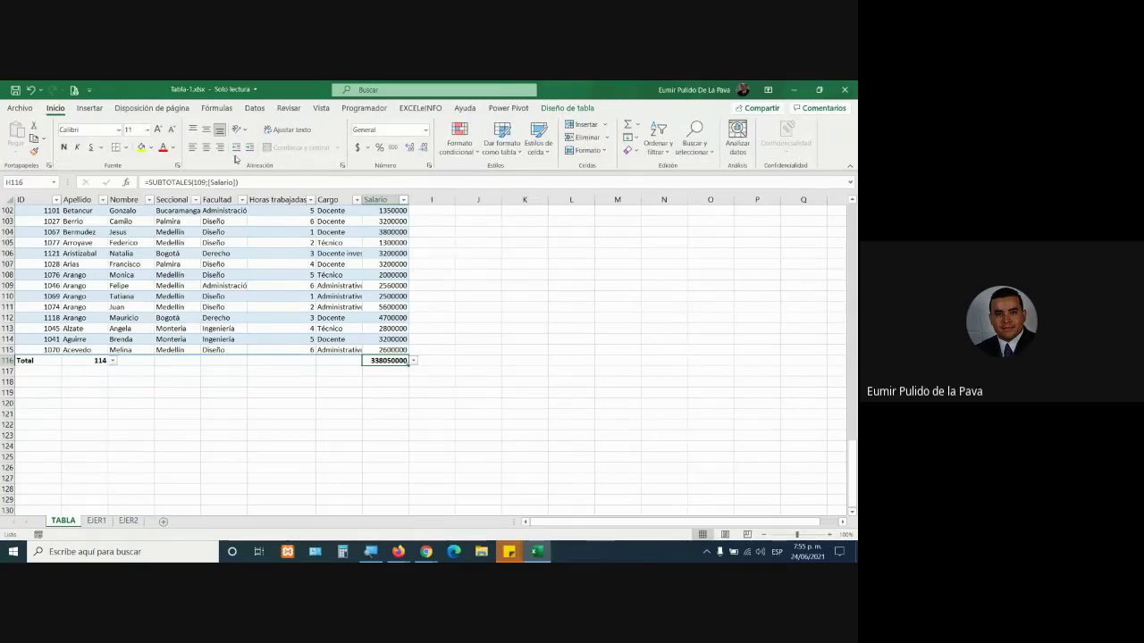
left_click(359, 147)
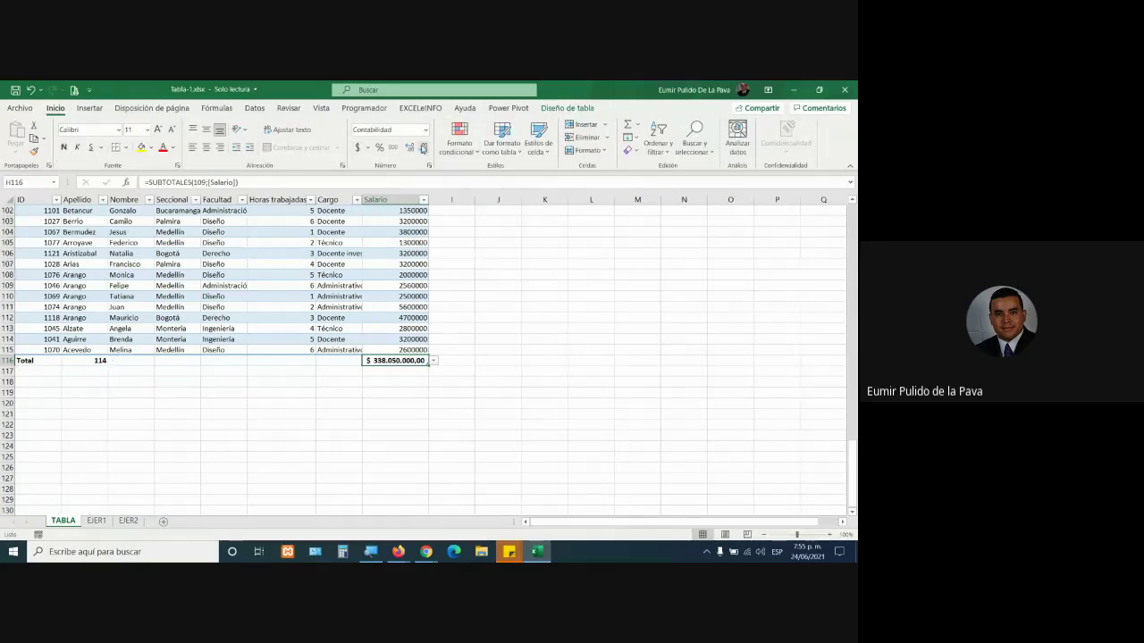
left_click(425, 148)
left_click(426, 149)
left_click(323, 275)
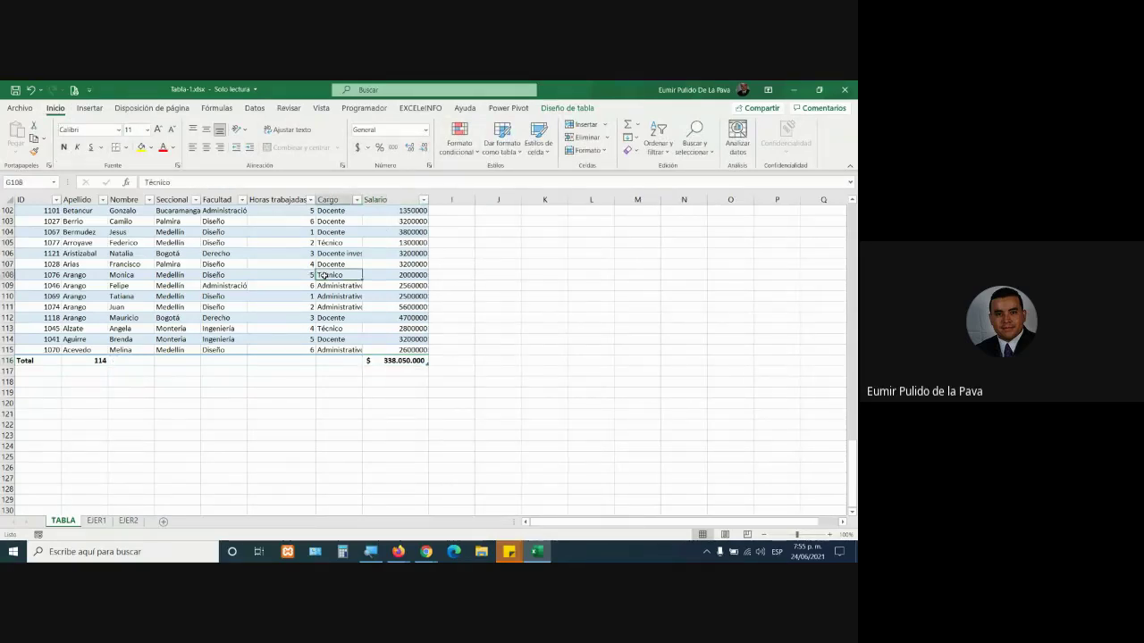
Step: Insert a quick chart beside the table and apply the orange medium banded table style
key("alt+F1")
left_click_drag(482, 288, 658, 246)
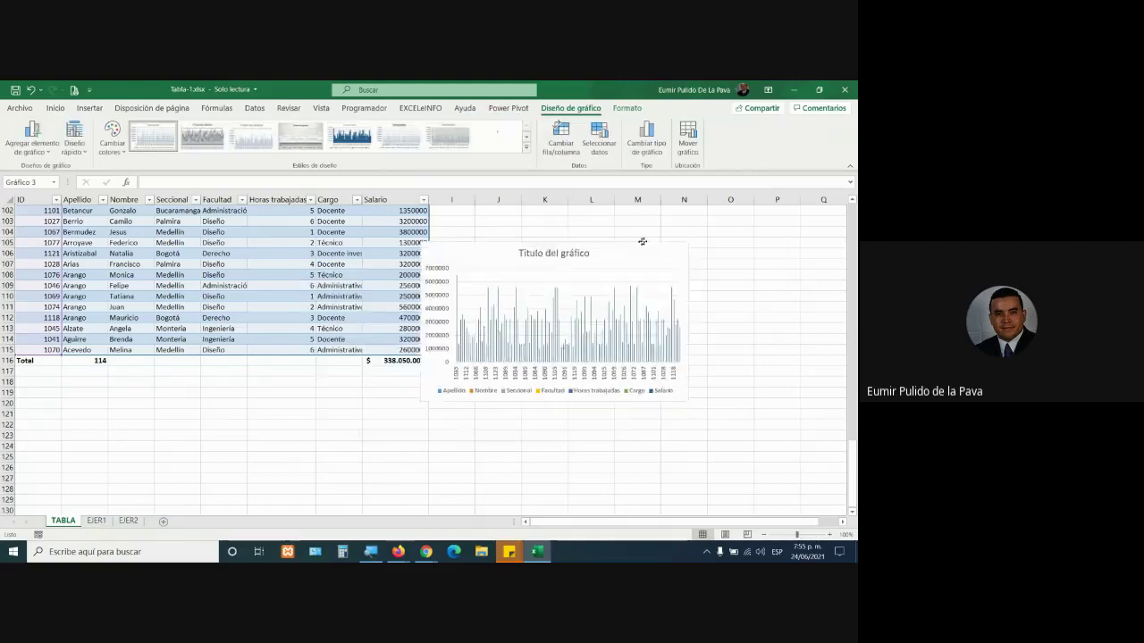
left_click(411, 231)
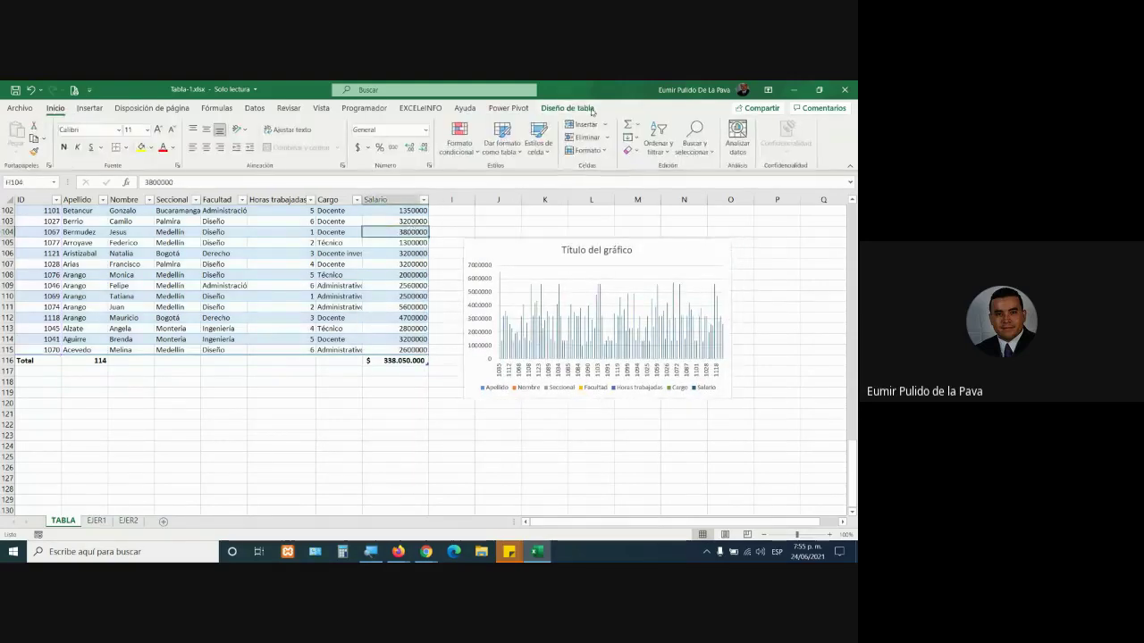
left_click(819, 155)
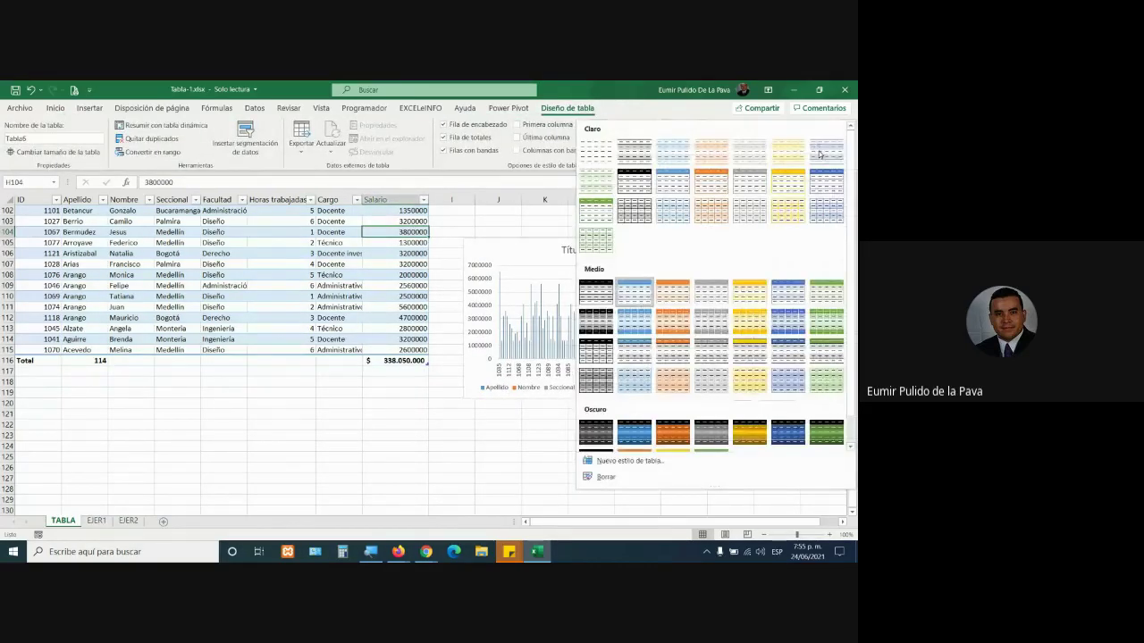
left_click(668, 332)
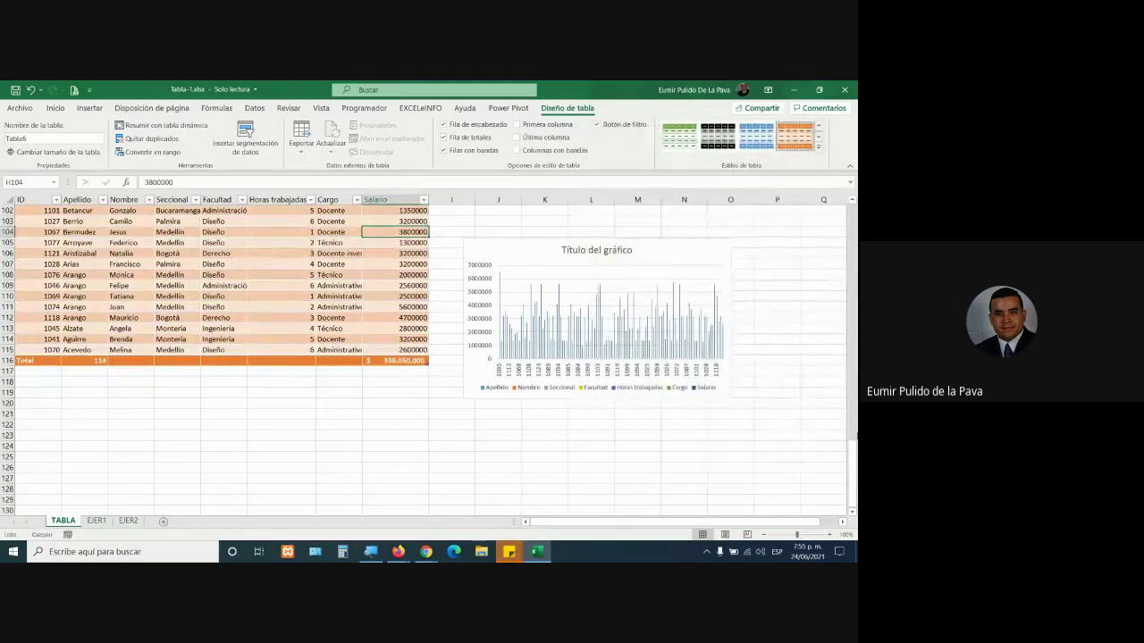
scroll(413, 360, "up", 2)
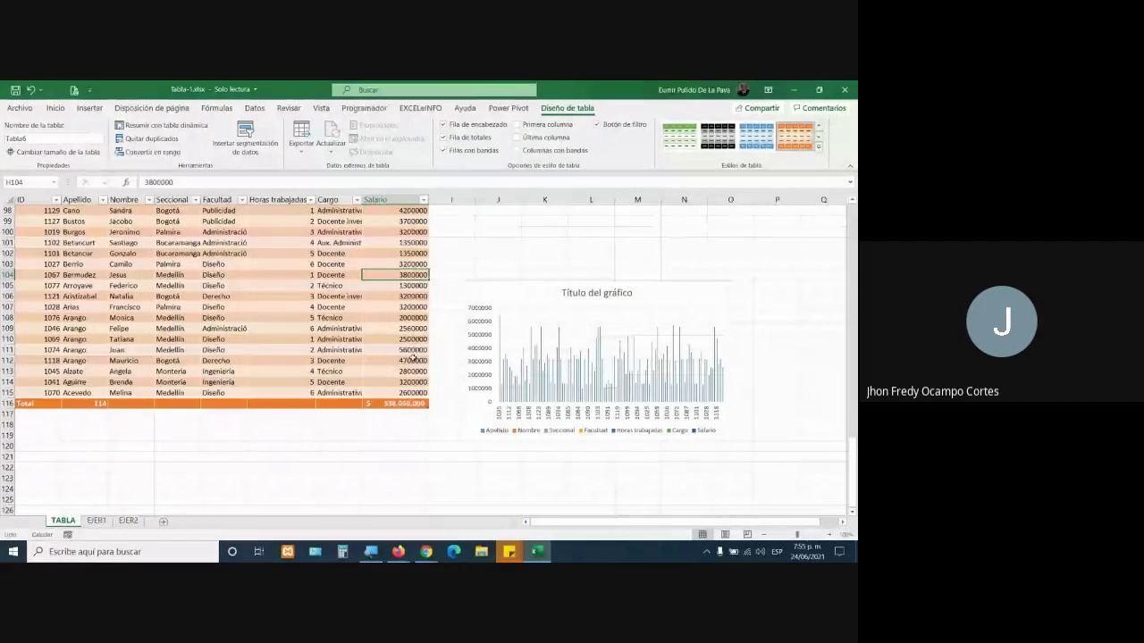
Step: Delete the quick chart from the sheet
left_click(524, 287)
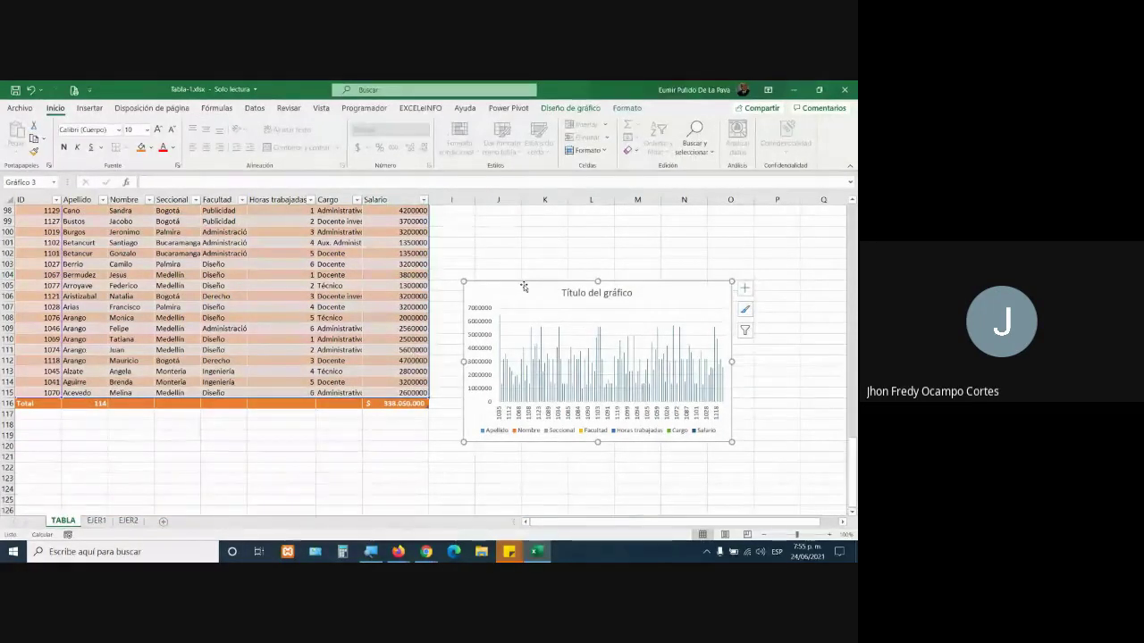
key("Delete")
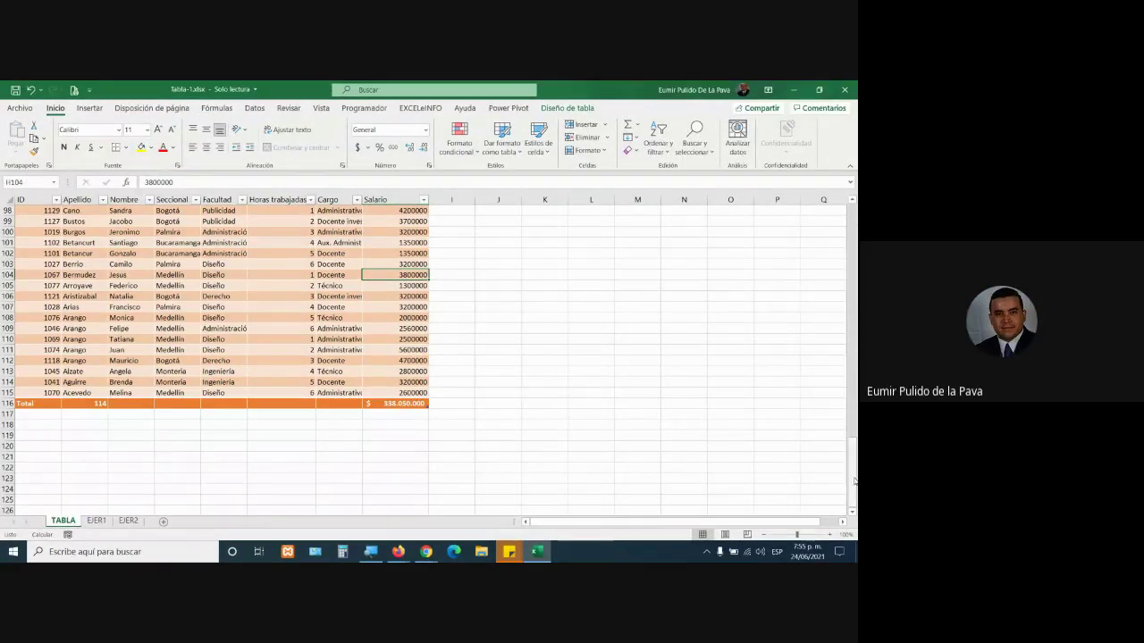
left_click_drag(853, 479, 853, 215)
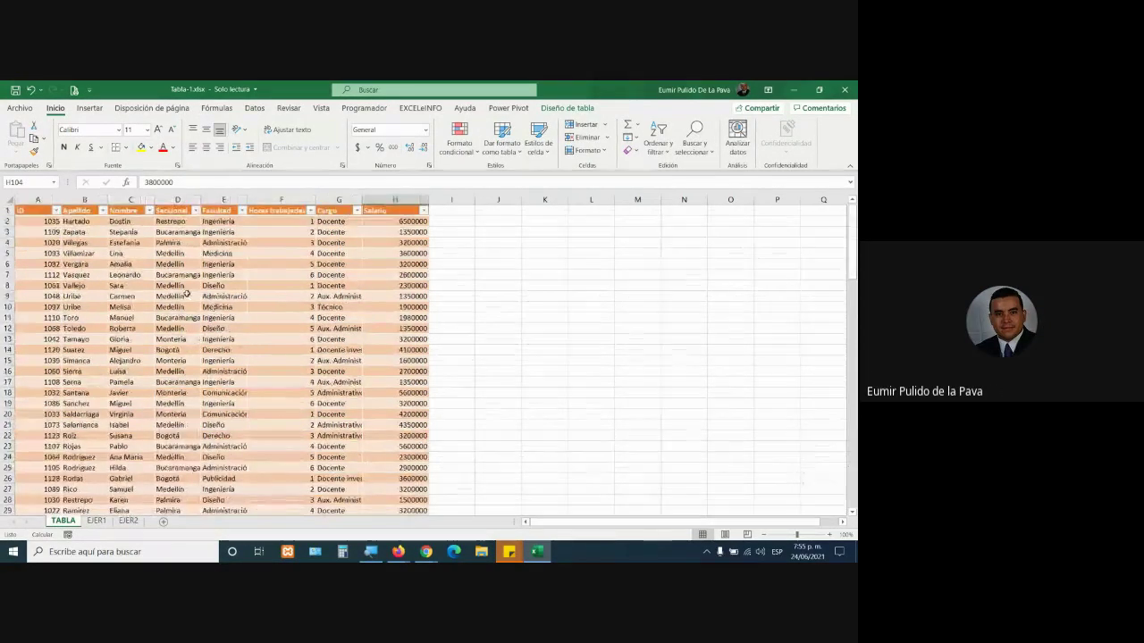
Step: Insert a 2-D clustered column chart of the table and place it beside the table
left_click(213, 222)
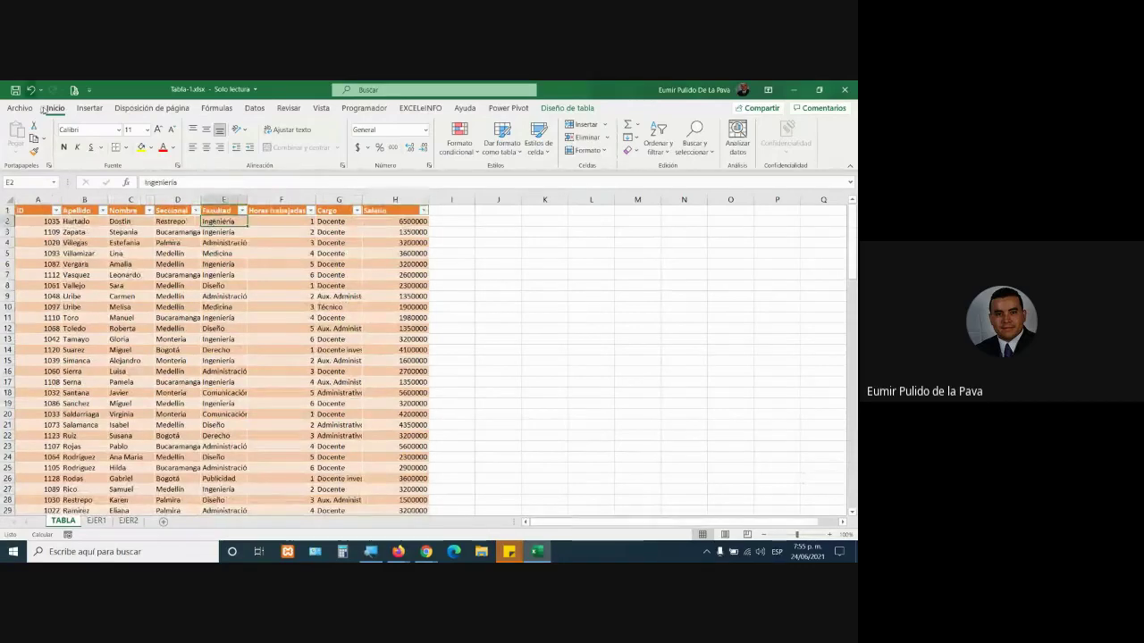
left_click(95, 109)
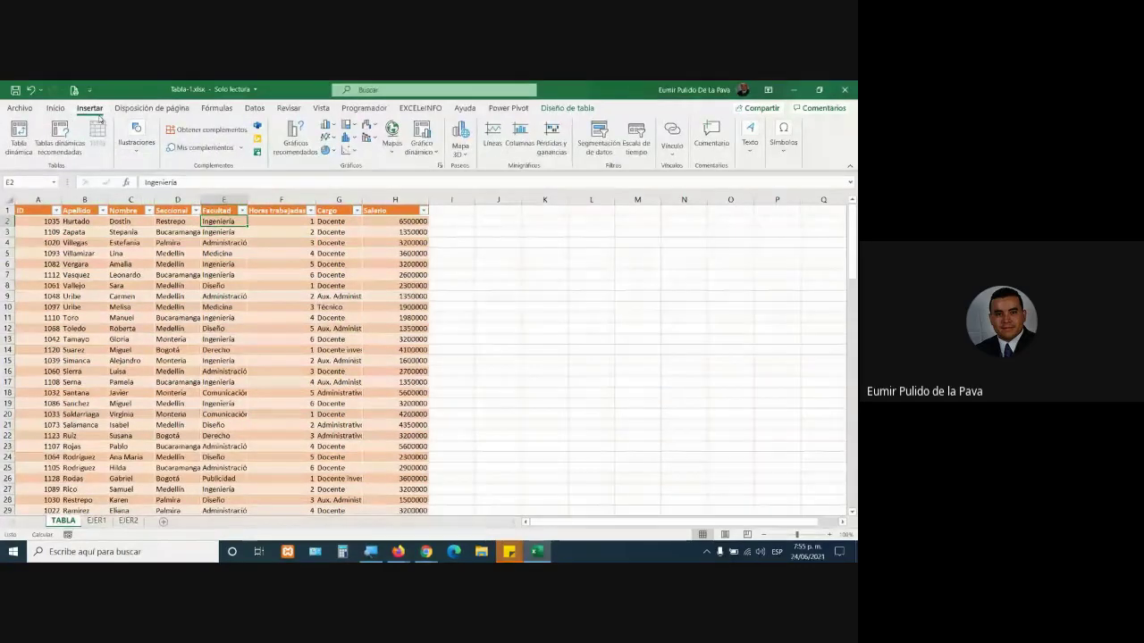
left_click(328, 126)
left_click(334, 164)
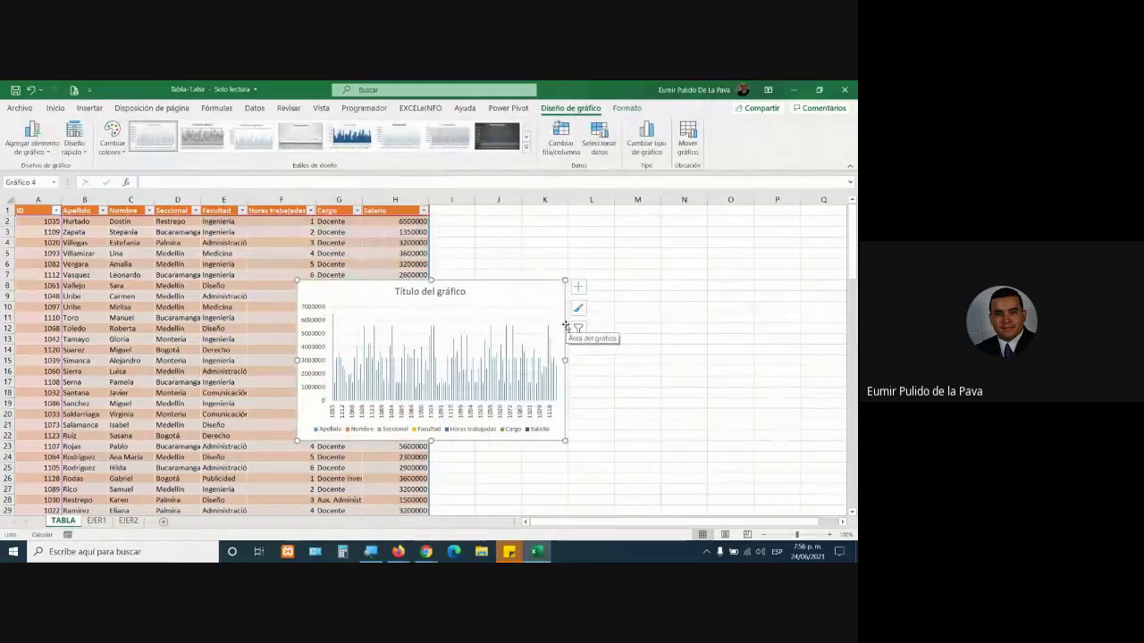
left_click_drag(491, 286, 658, 248)
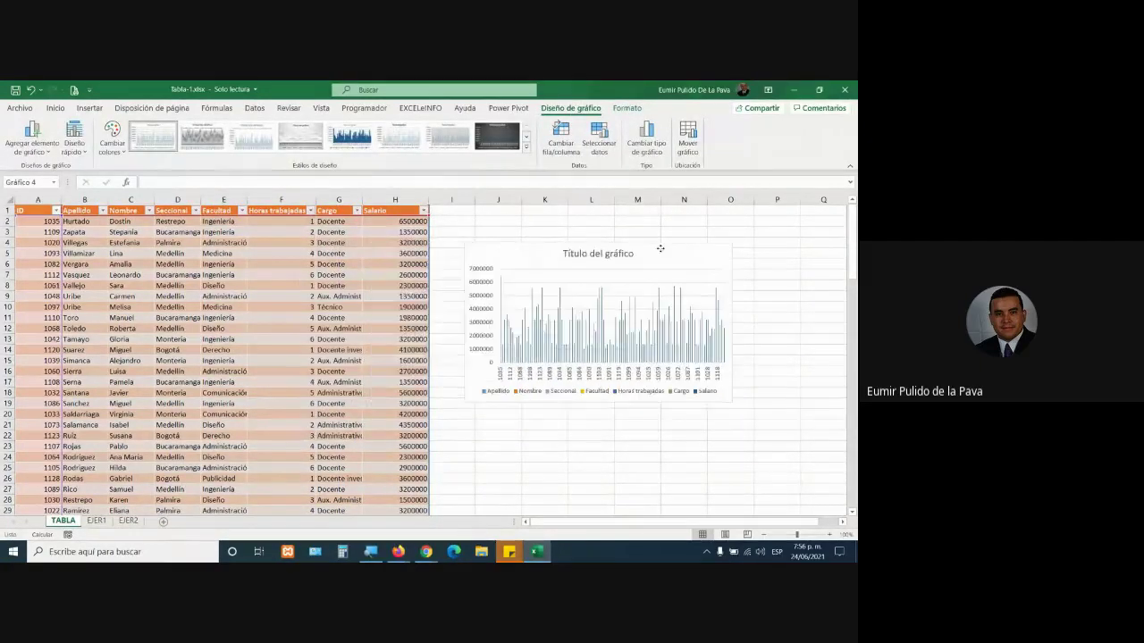
Step: Insert a trial pie chart of the table data, then delete it
left_click(90, 108)
left_click(278, 325)
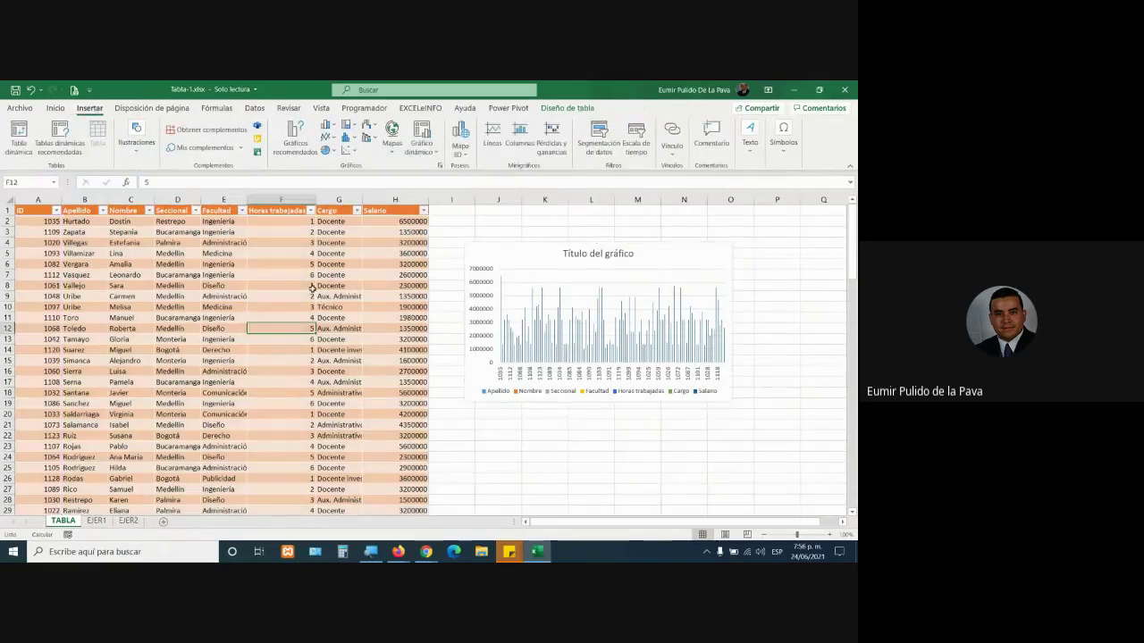
left_click(344, 266)
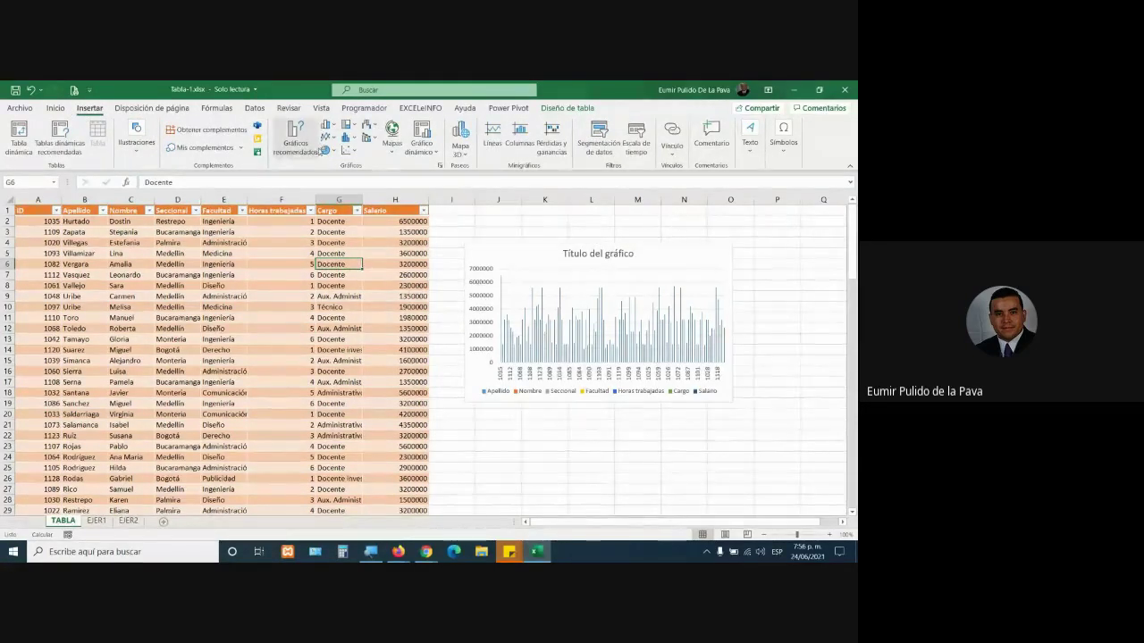
left_click(327, 151)
left_click(334, 190)
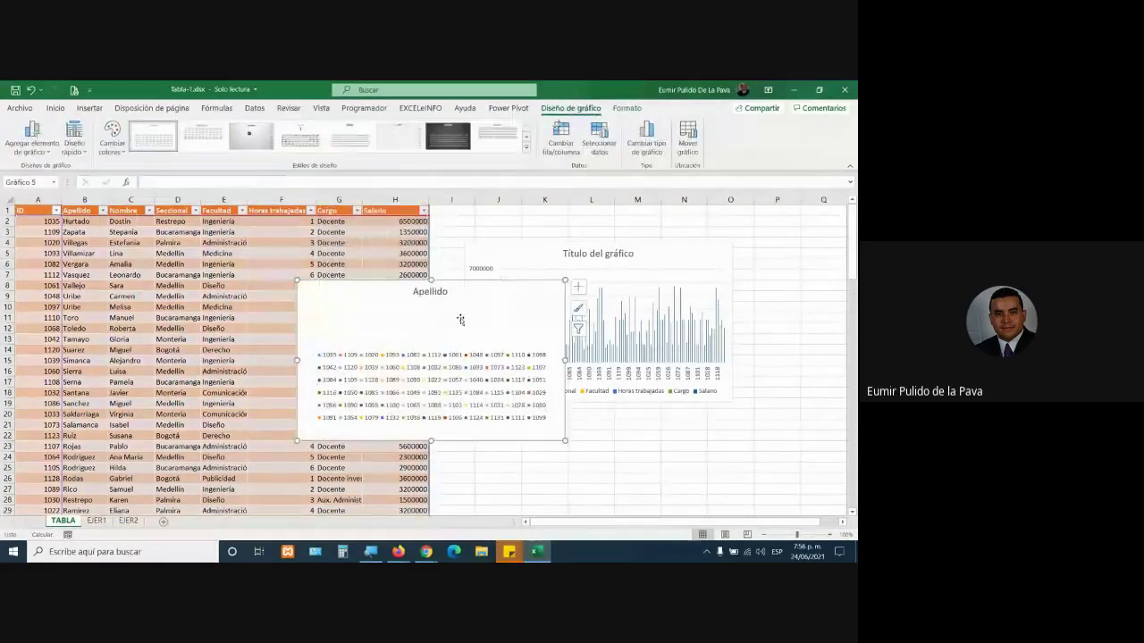
key("Delete")
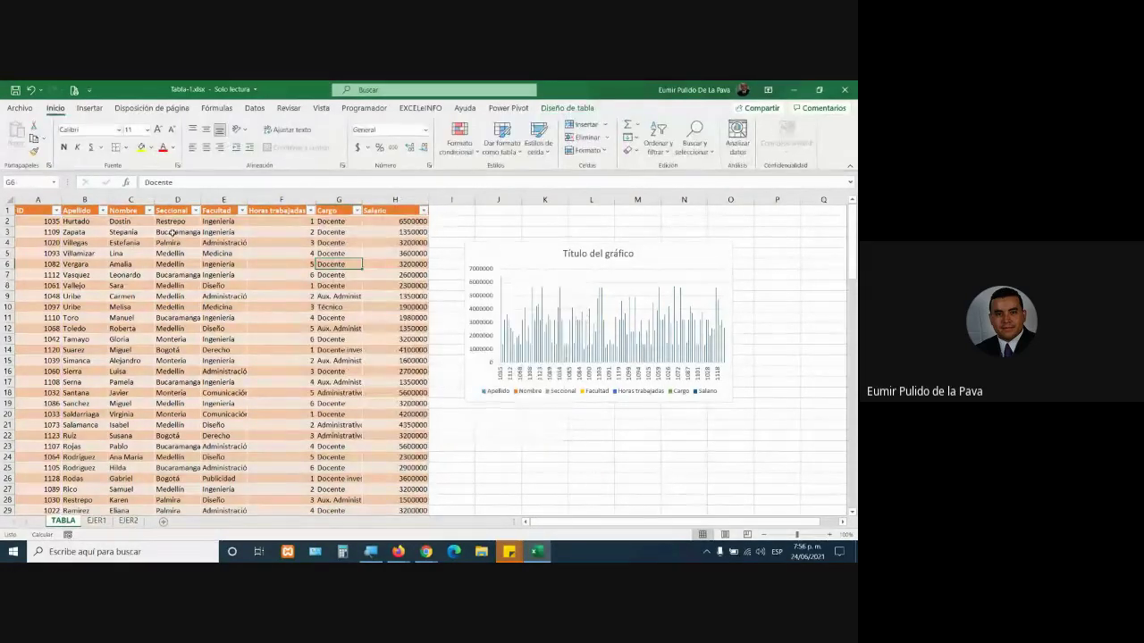
Step: Insert a trial clustered horizontal bar chart, then delete it
left_click(90, 108)
left_click(328, 125)
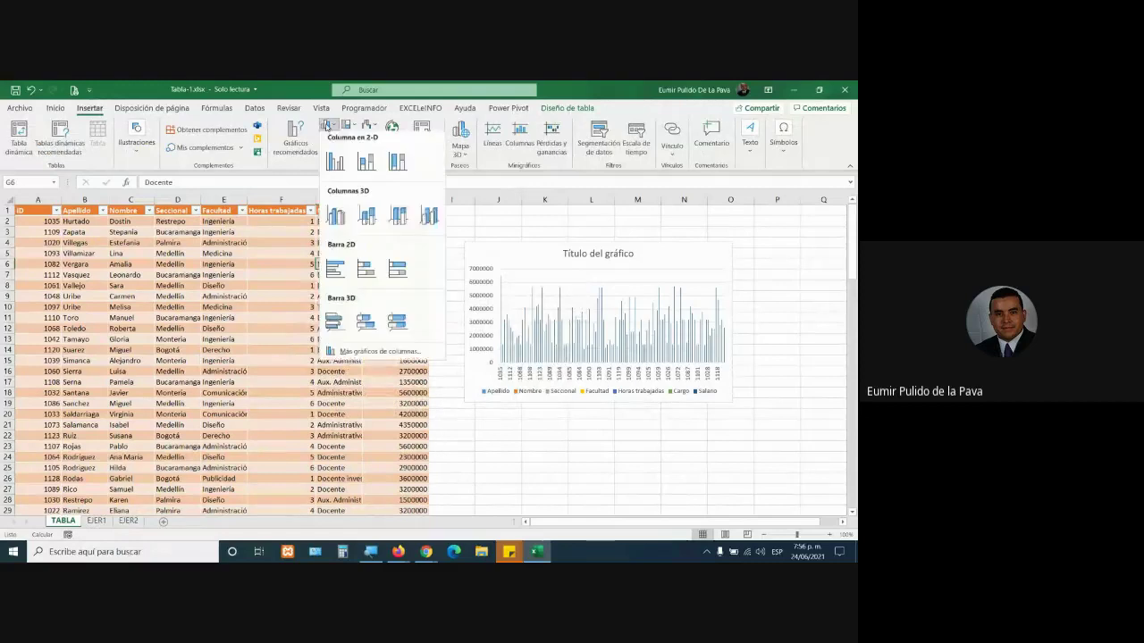
left_click(335, 272)
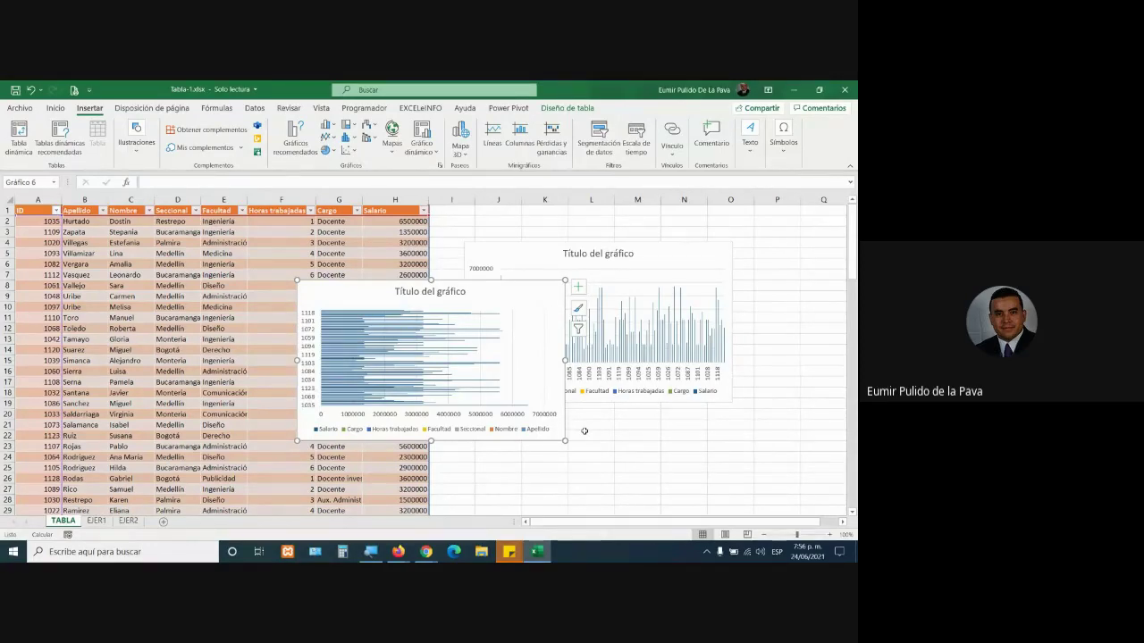
left_click(533, 286)
key("Delete")
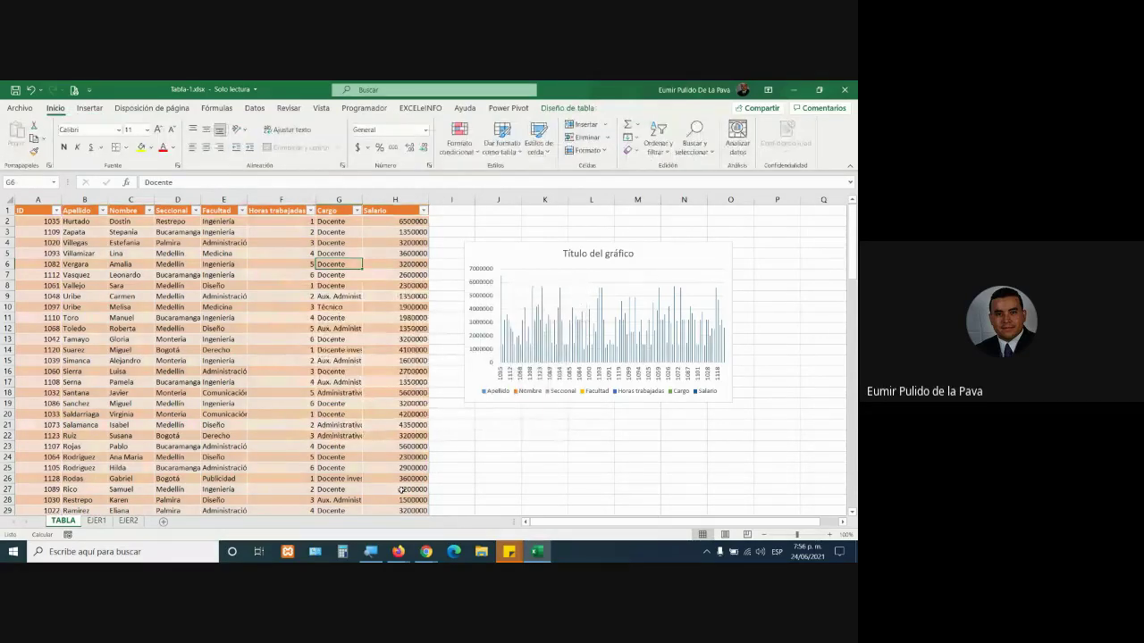
Step: Switch from Excel to the Google Meet call window with its chat visible
mouse_move(427, 552)
left_click(363, 496)
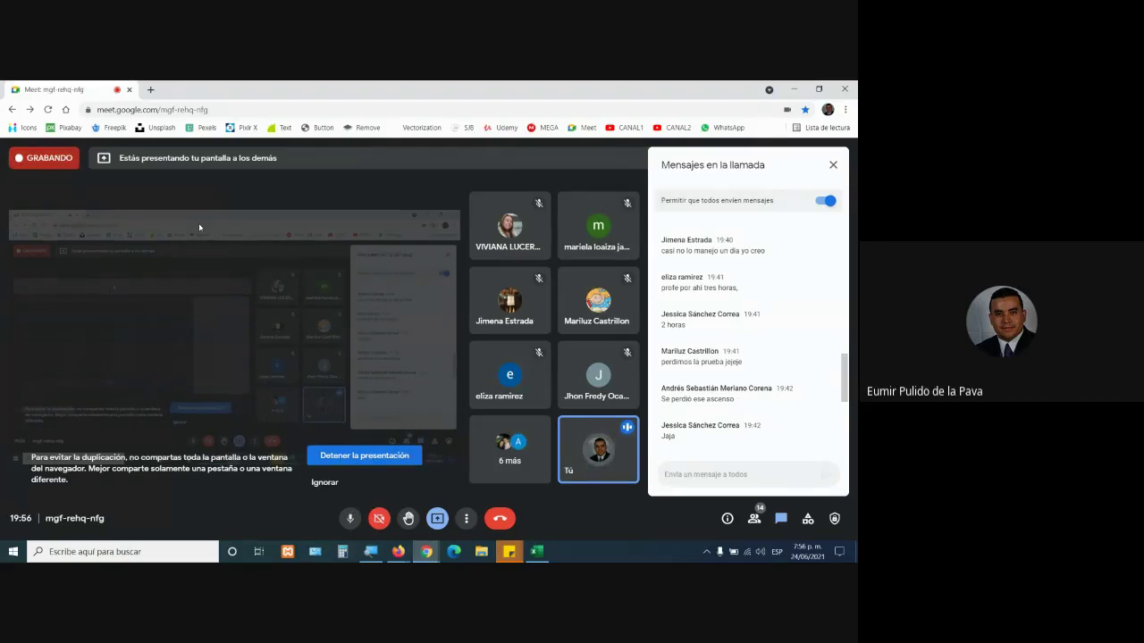
Step: Bring the Excel workbook with the orange Tabla6 table and column chart back to the front
left_click(538, 552)
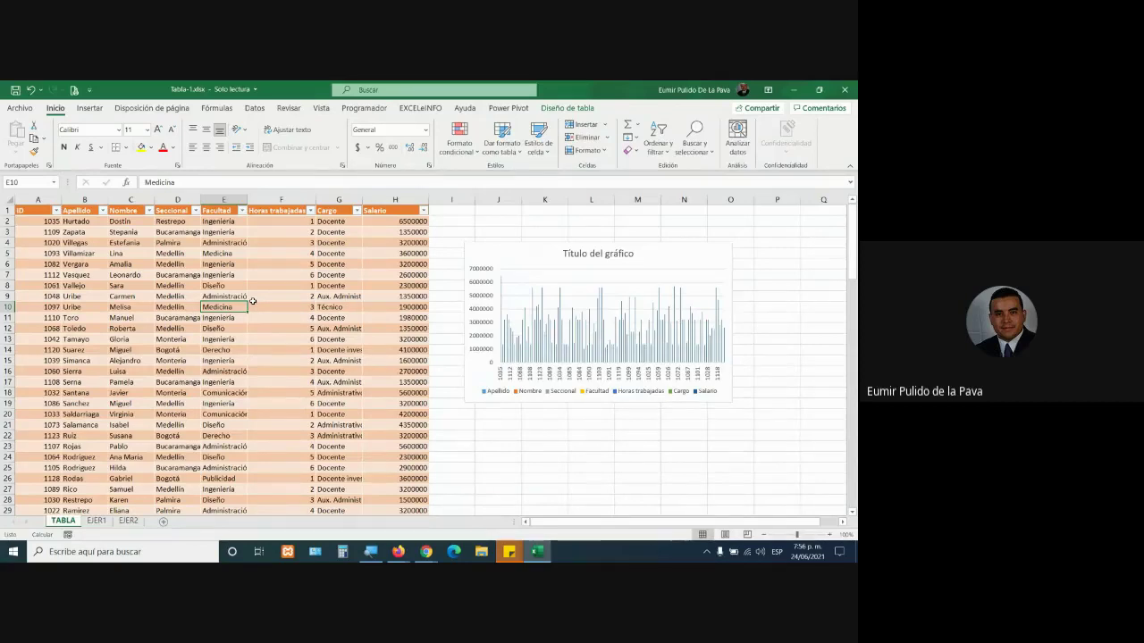
Step: Close the Excel workbook and open the Google Meet call's More options menu
left_click(845, 89)
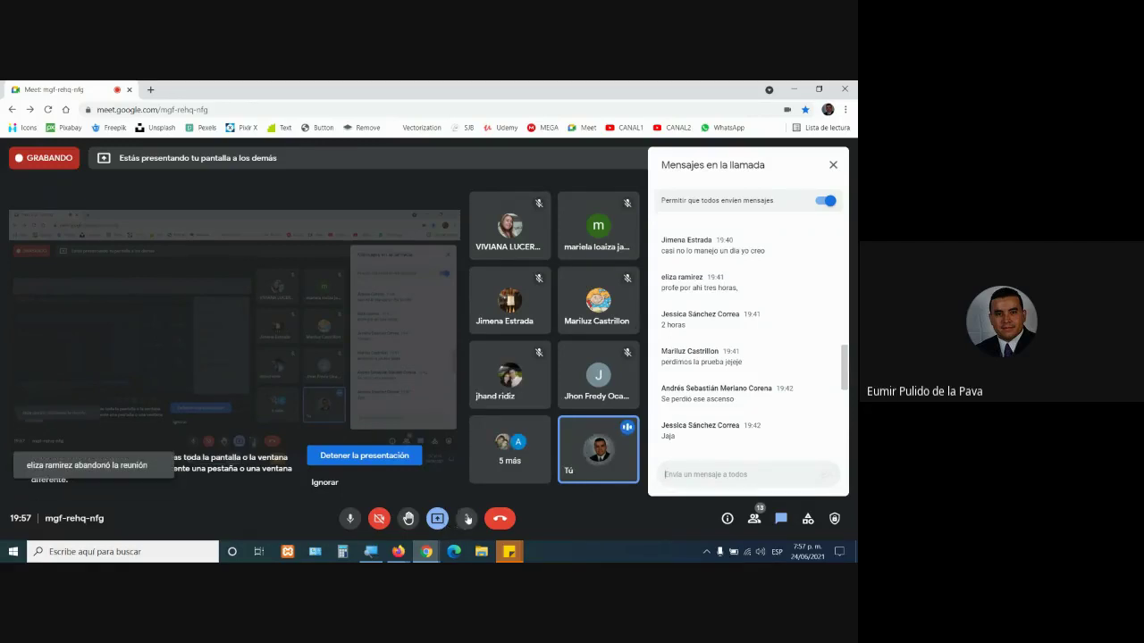
left_click(466, 519)
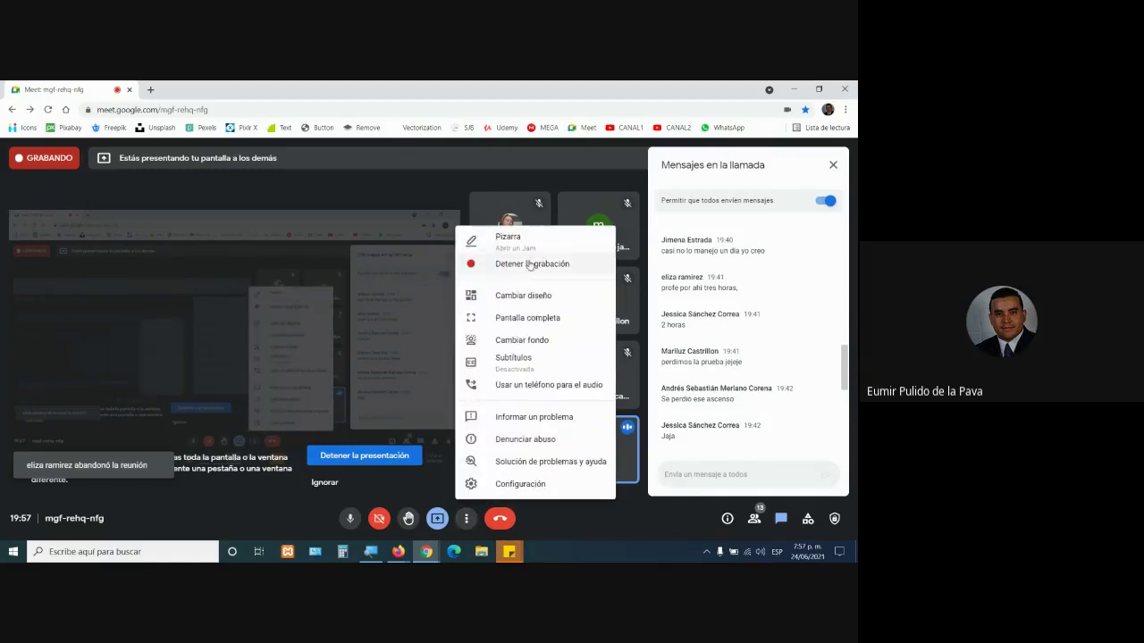